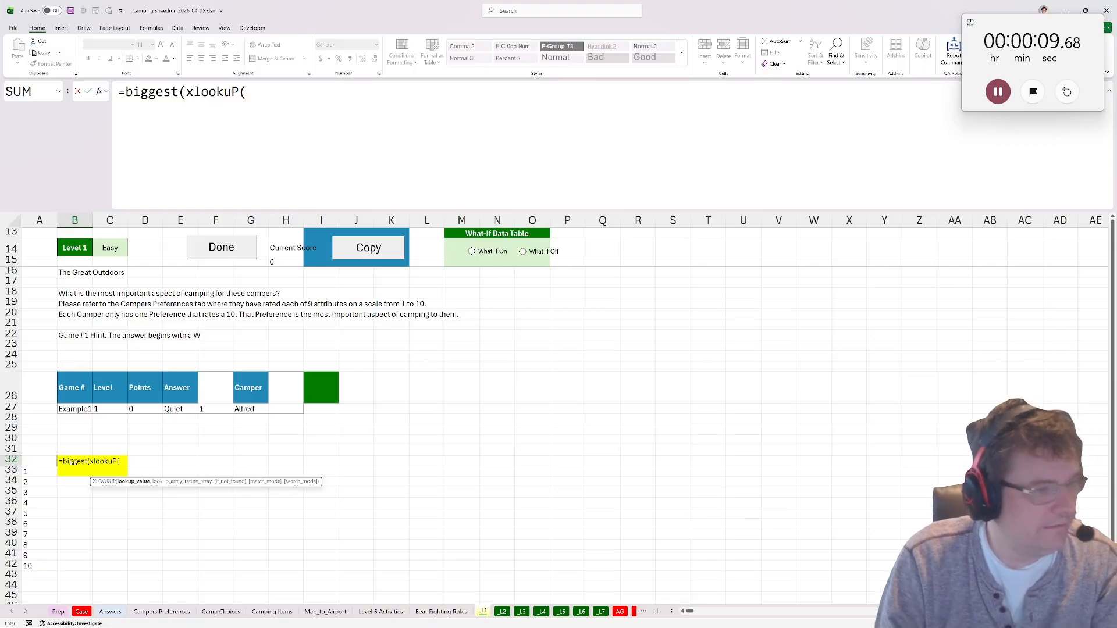
Complete the XLOOKUP inside the Level 1 biggest formula: look up G27 in Campers Preferences A5:A25 and return B5:J25.
click(245, 414)
text(,)
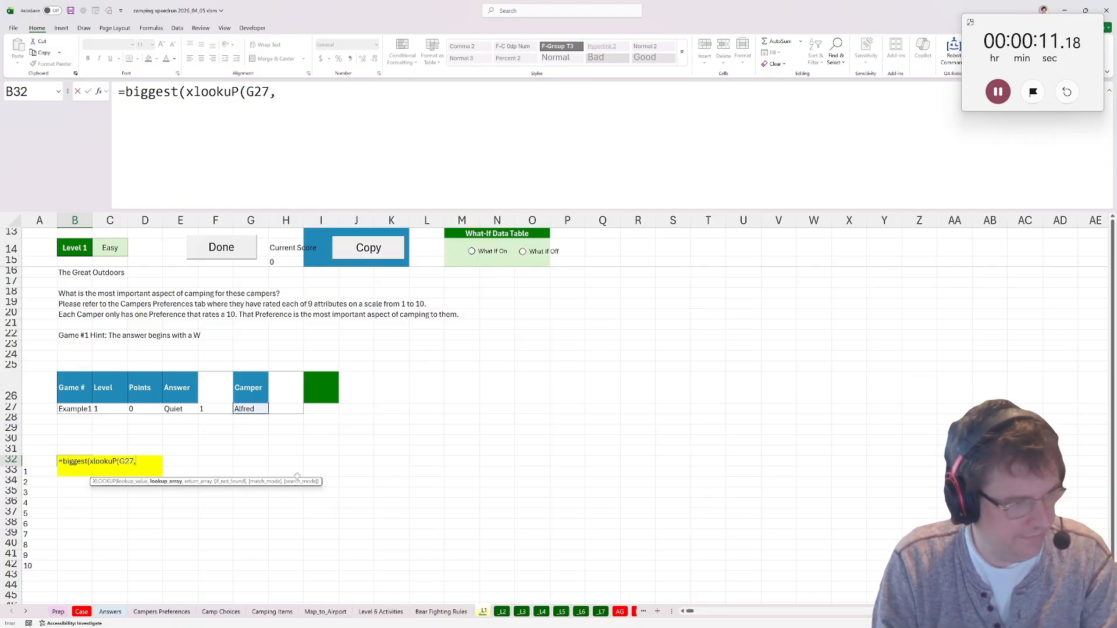
click(180, 613)
click(66, 289)
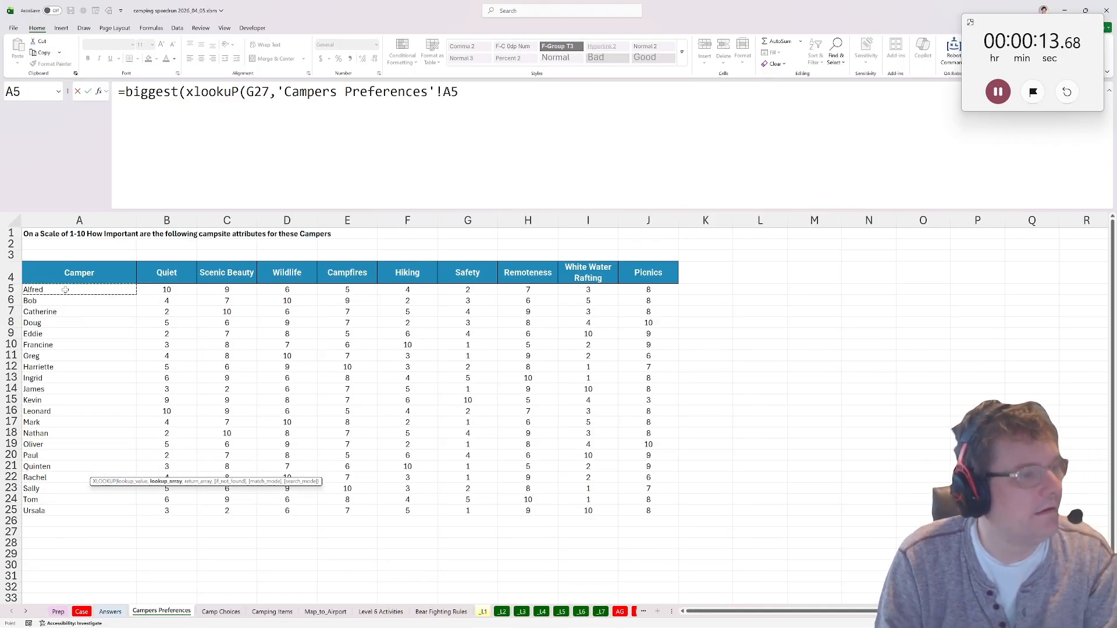
key(ctrl+shift+Down)
text(,)
click(184, 290)
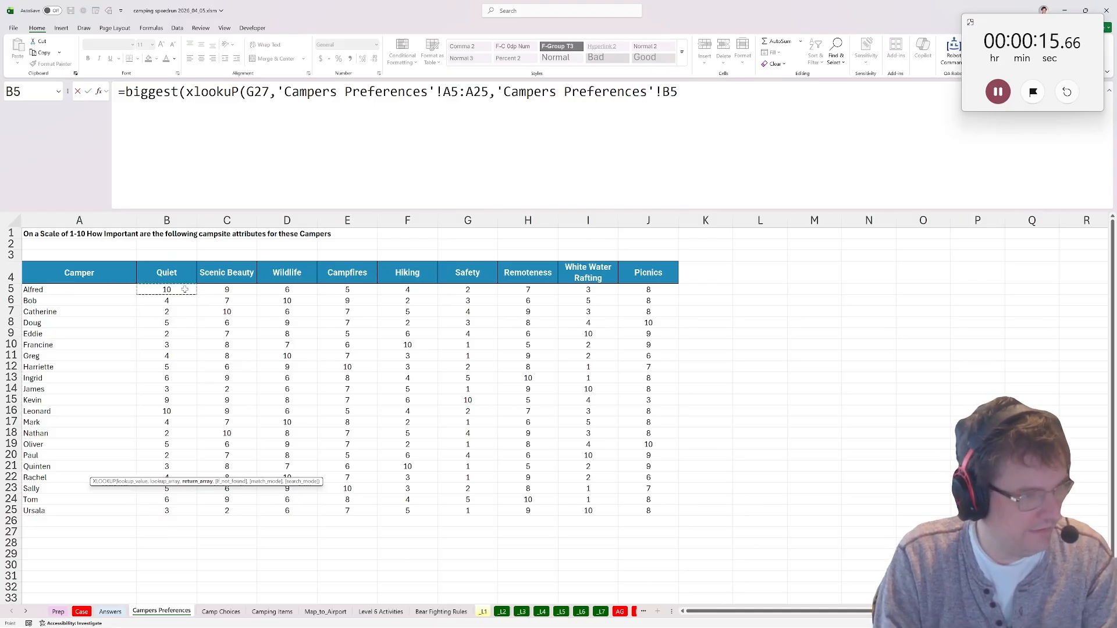
key(ctrl+shift+Down)
key(ctrl+shift+Right)
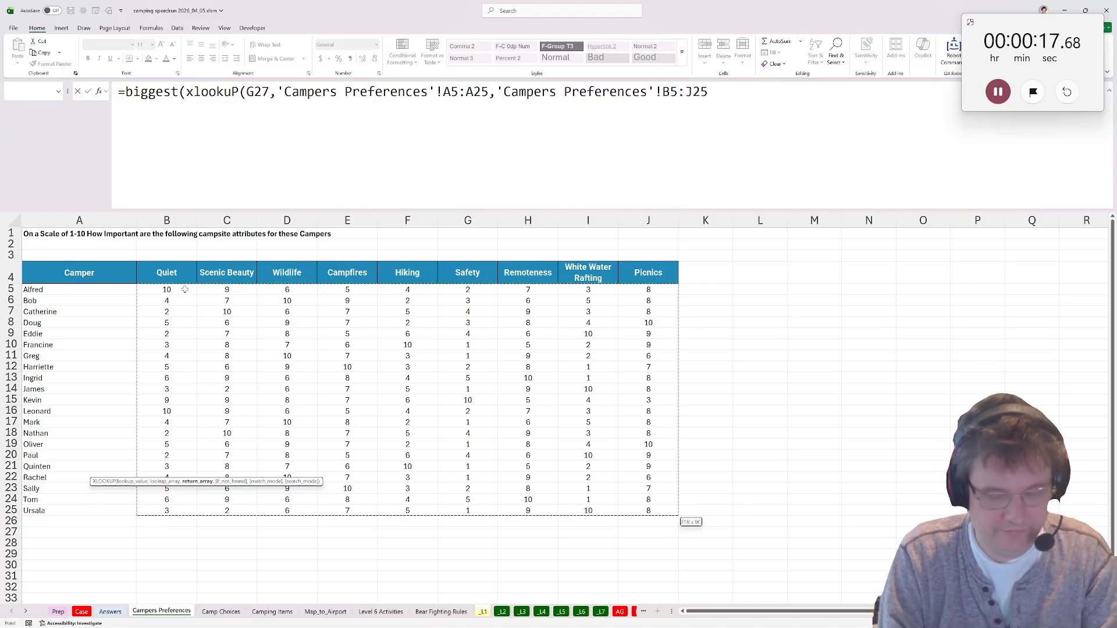
text())
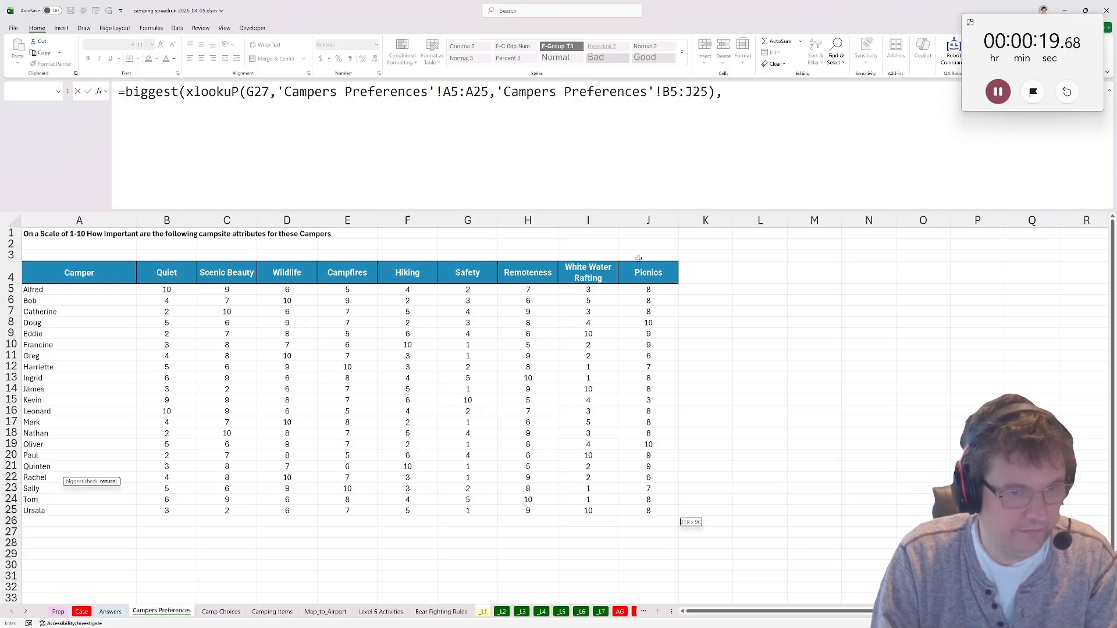
text(,)
Use Campers Preferences B4:J4 as the return range of the biggest formula, enter it, and mark Level 1 as done.
drag(640, 270, 139, 278)
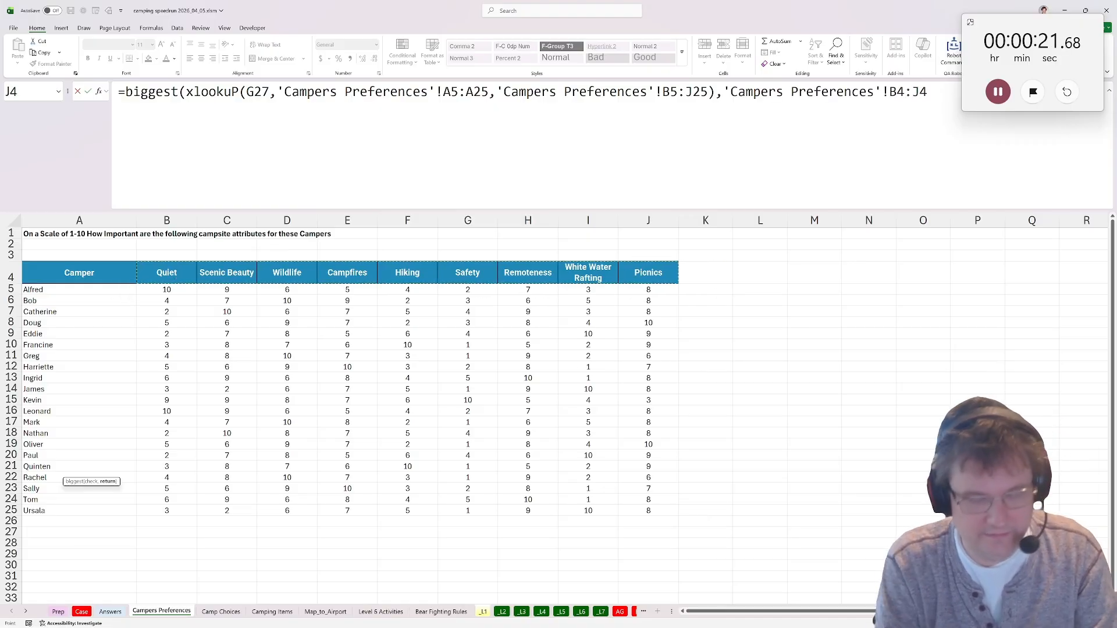
text())
key(ctrl+Return)
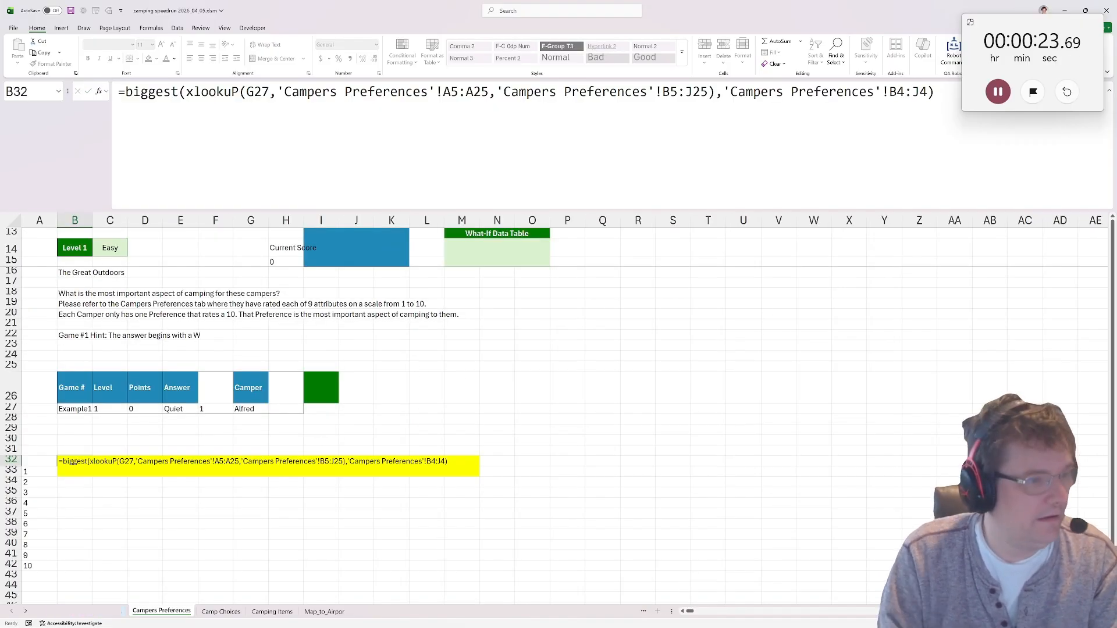
click(232, 252)
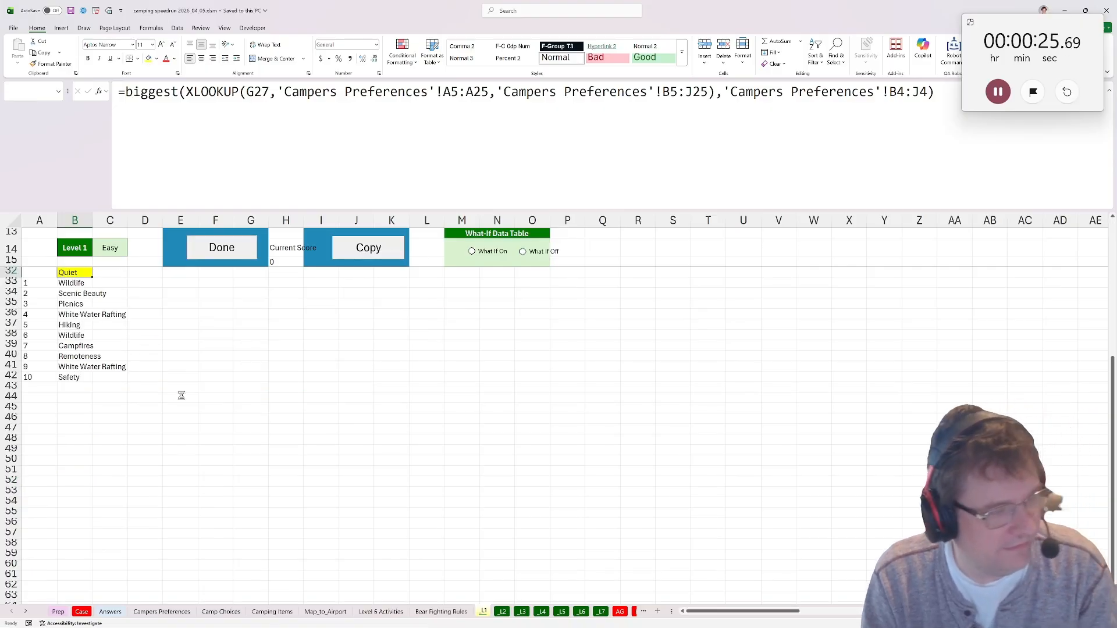
Start a SUMPRODUCT formula in the yellow answer cell B32 on the Level 2 sheet.
click(69, 474)
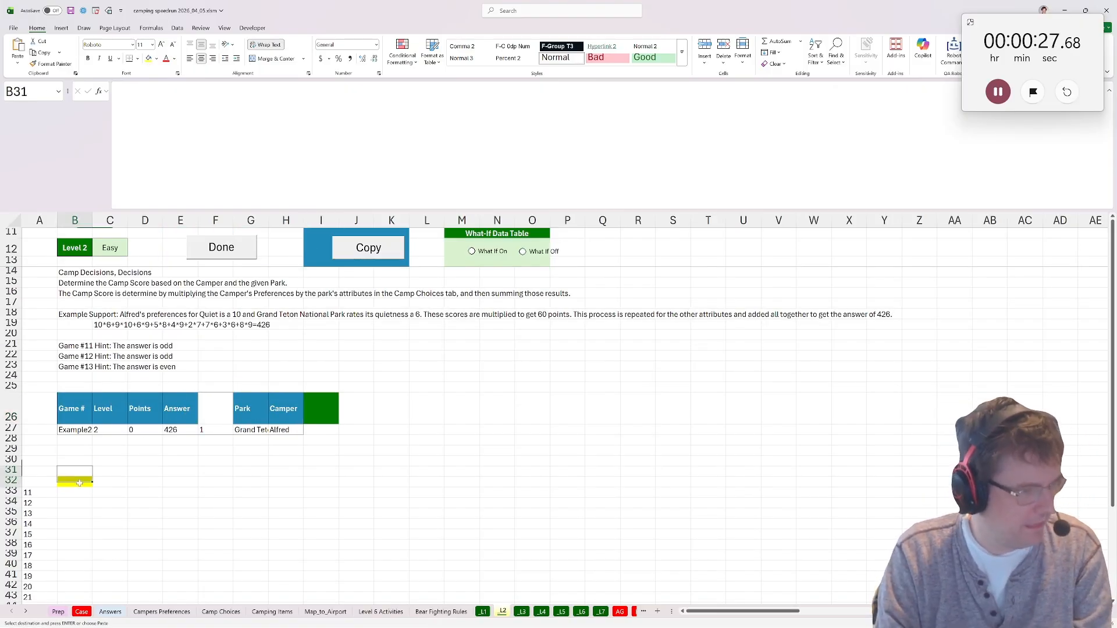
click(65, 482)
text(=sum)
text(pr)
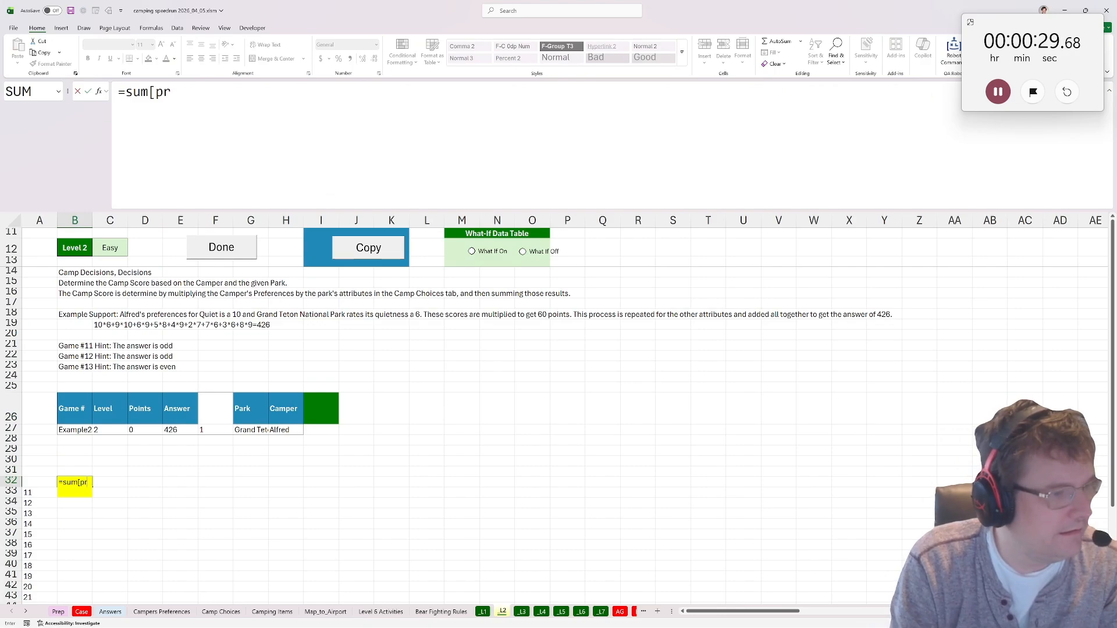
key(BackSpace)
key(BackSpace)
text(pro)
key(Tab)
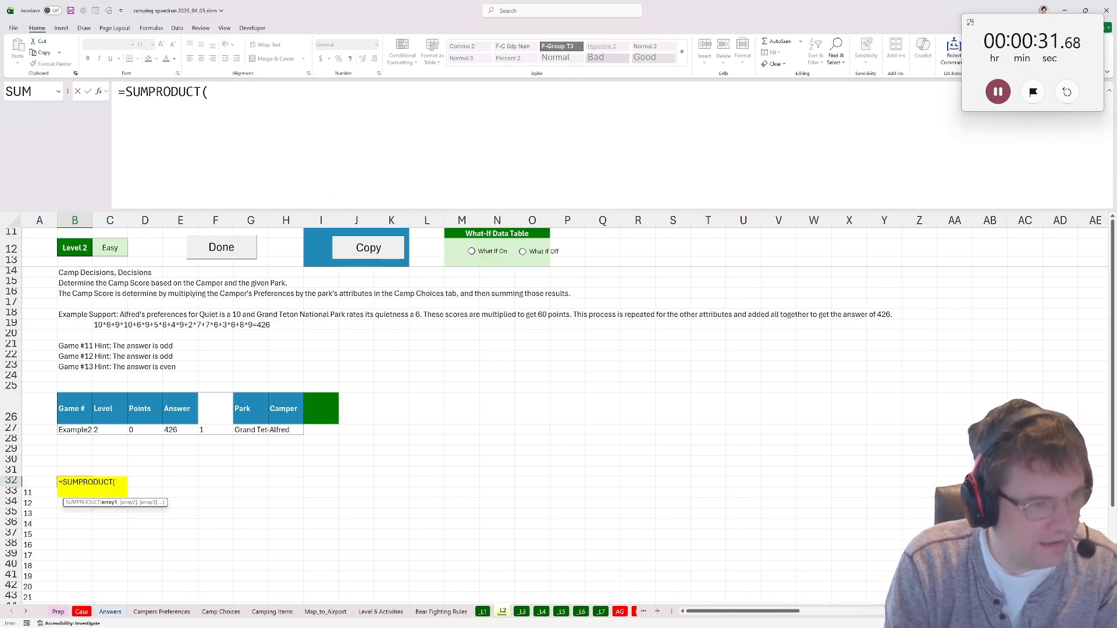
Set the first SUMPRODUCT array to an XLOOKUP of park G27 in Camp Choices A4:A15, returning B4:J15.
text(xlp)
key(BackSpace)
key(BackSpace)
text(lo)
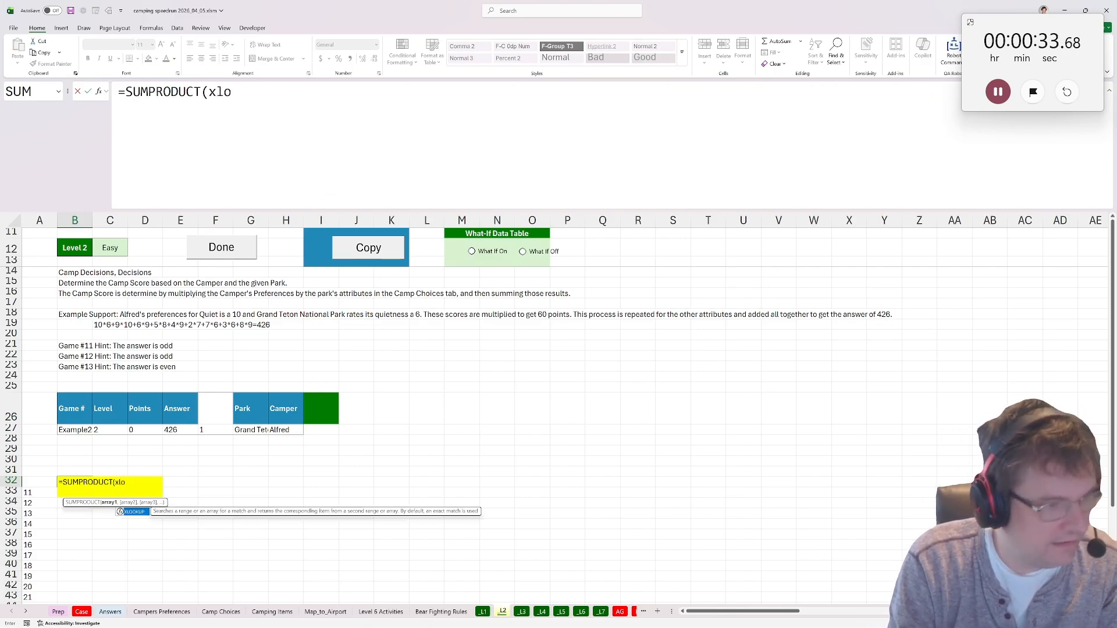
text(okup()
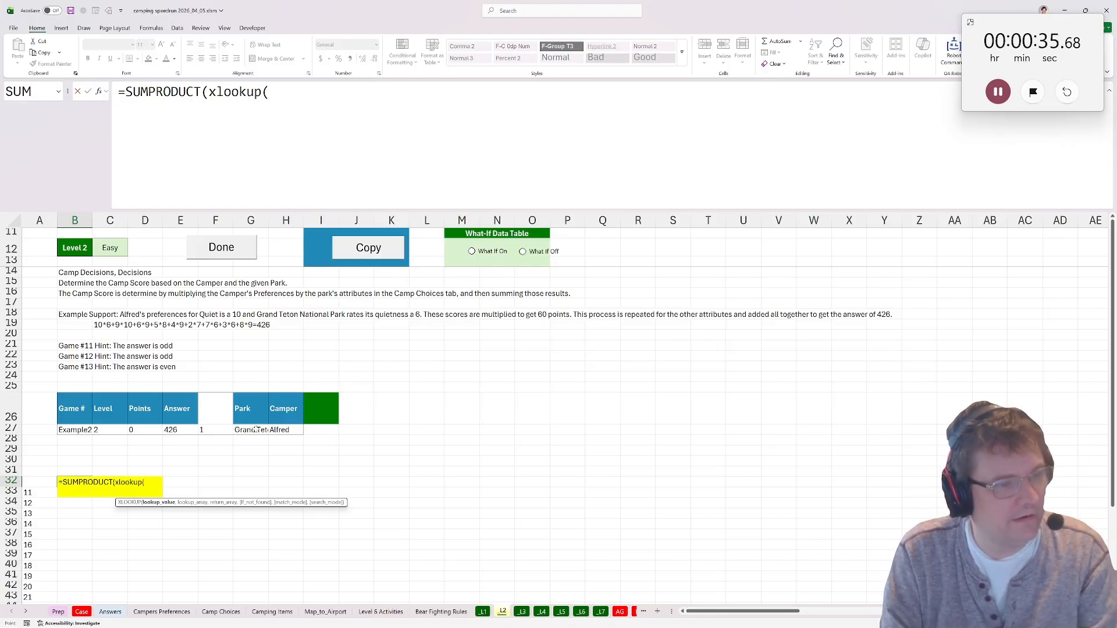
click(256, 430)
text(,)
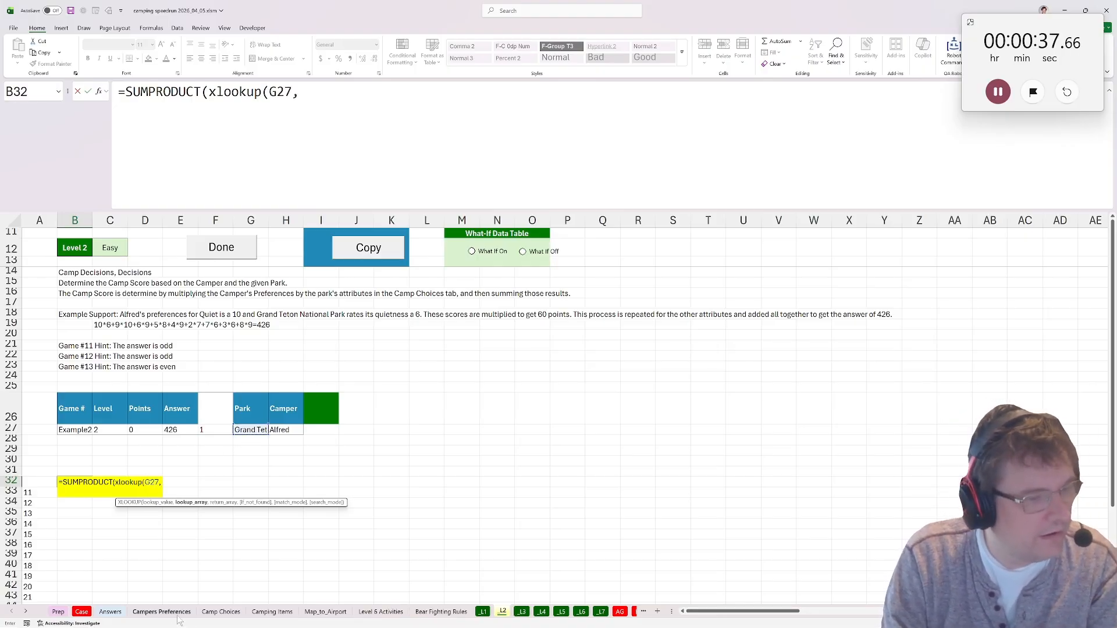
click(220, 611)
click(130, 279)
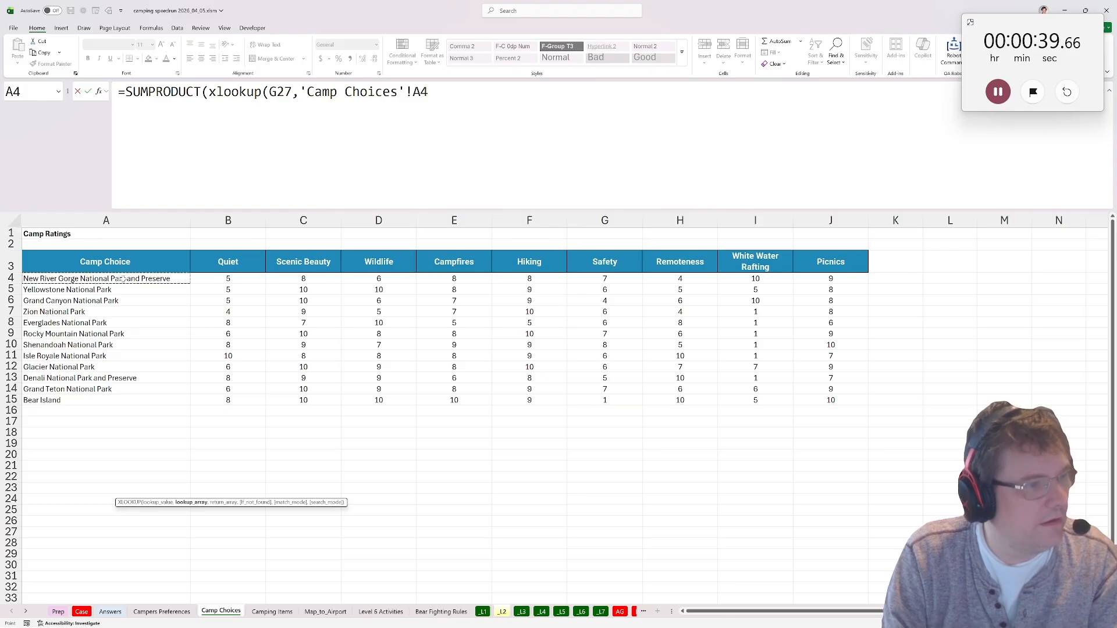
key(ctrl+shift+Down)
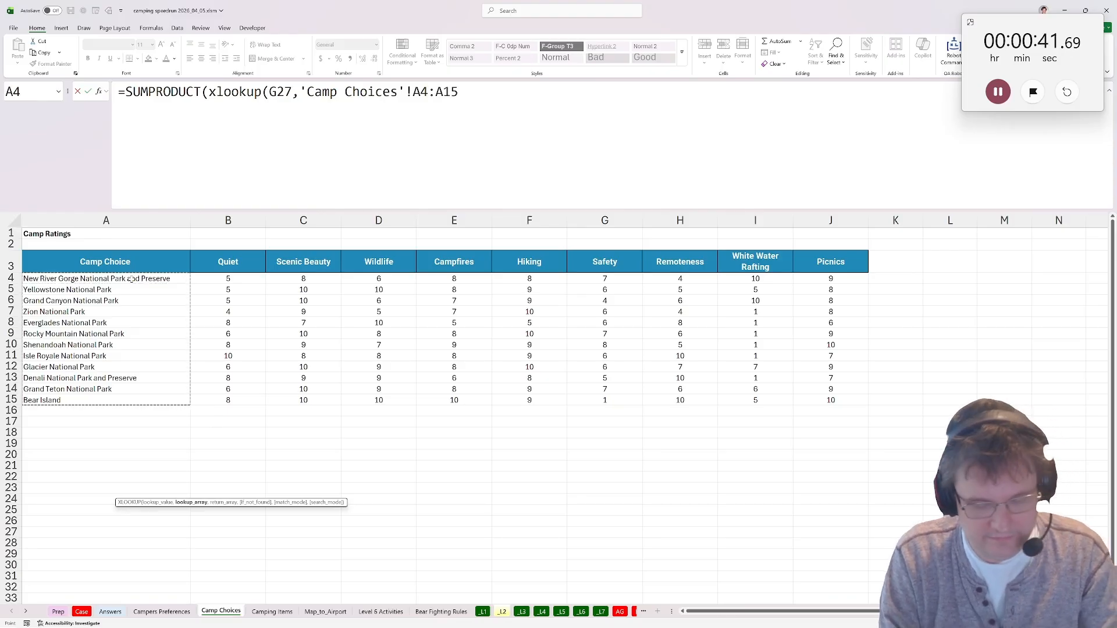
text(,)
drag(228, 277, 233, 400)
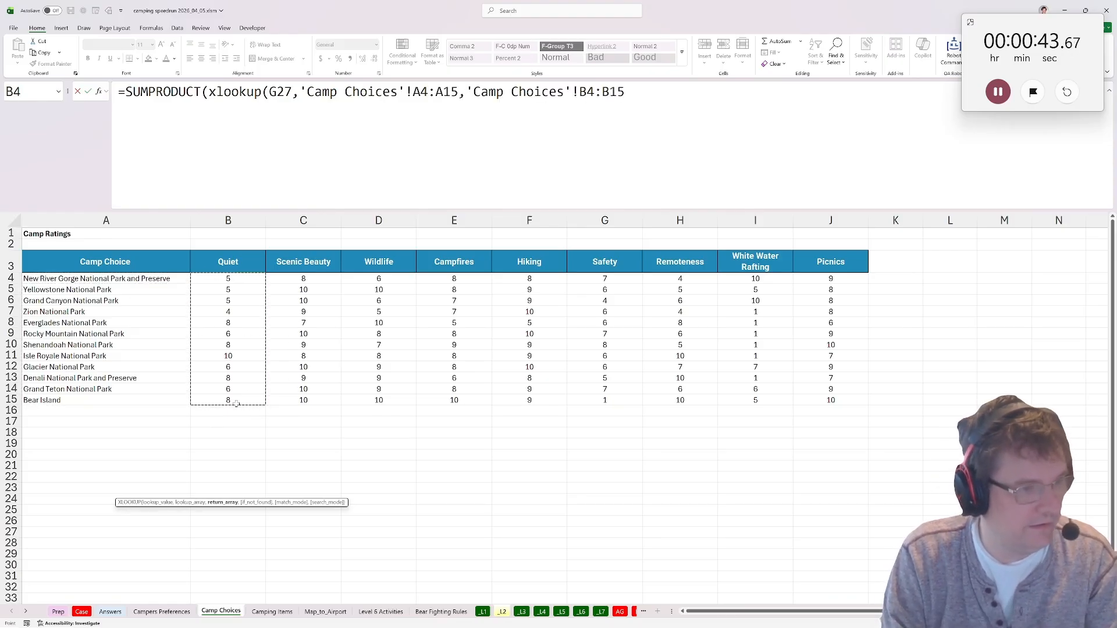
key(ctrl+shift+Right)
Set the second SUMPRODUCT array to an XLOOKUP of camper H27 in Campers Preferences A5:A25, returning B5:J25.
text(),xo)
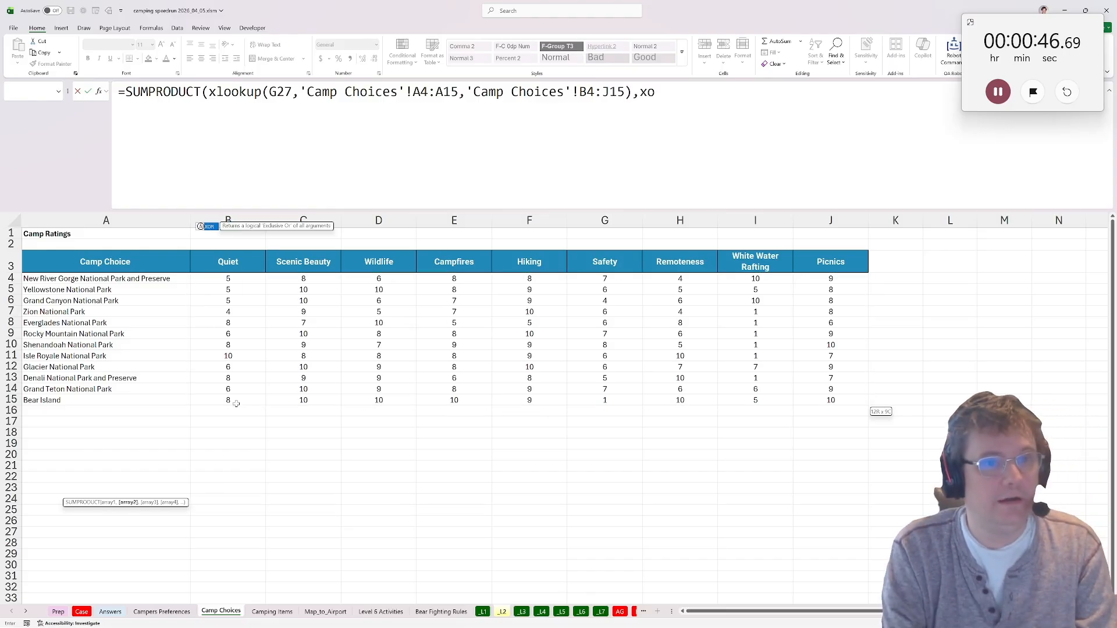
key(BackSpace)
text(lookup()
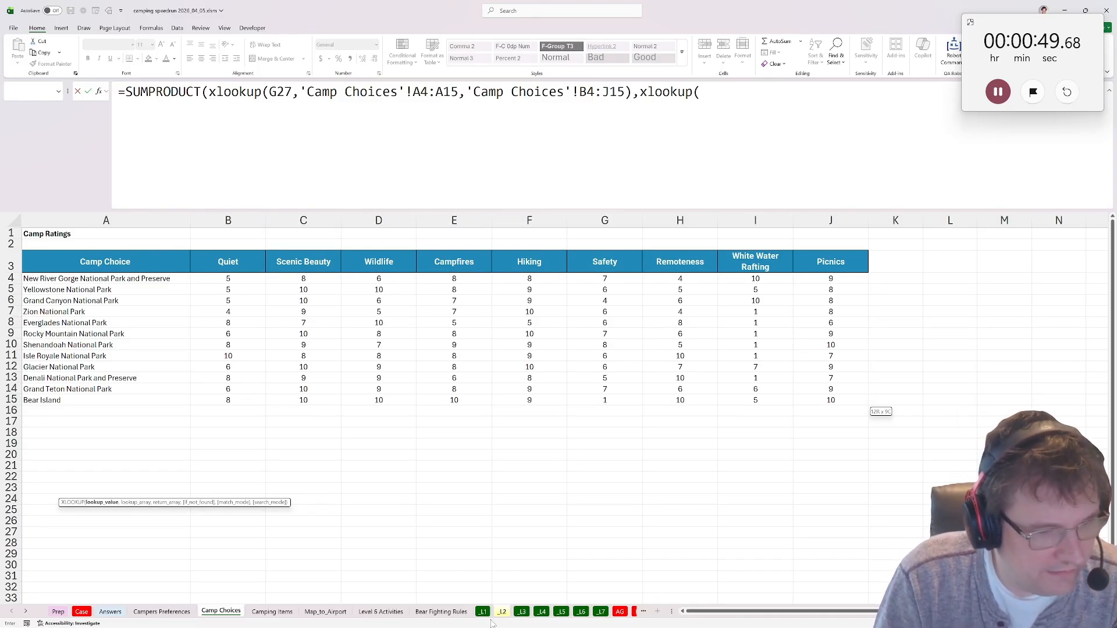
click(502, 611)
click(285, 431)
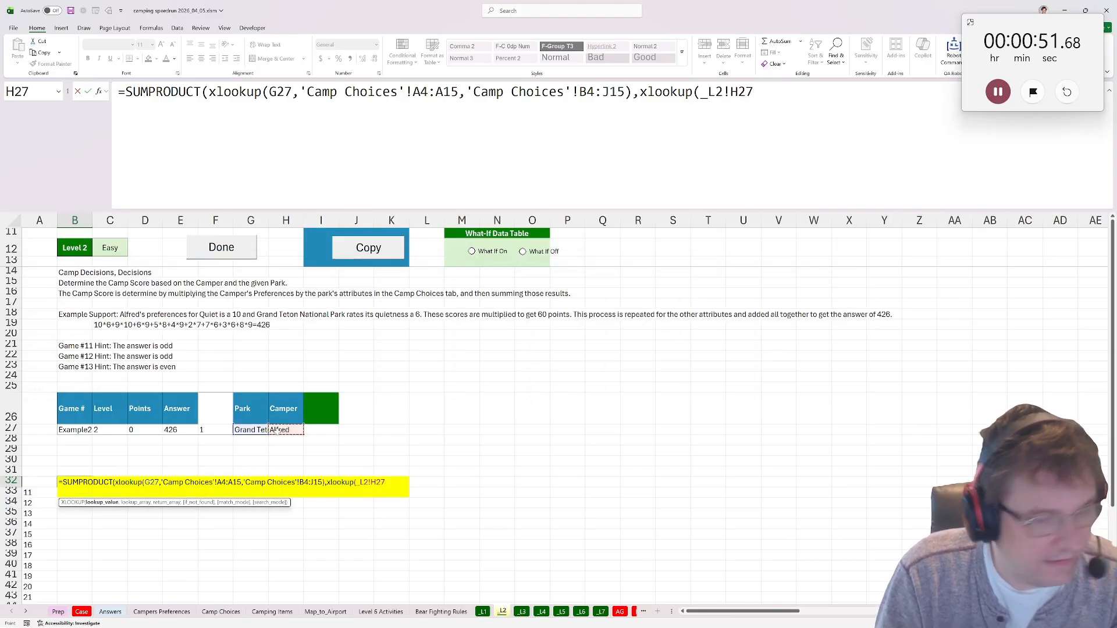
text(,)
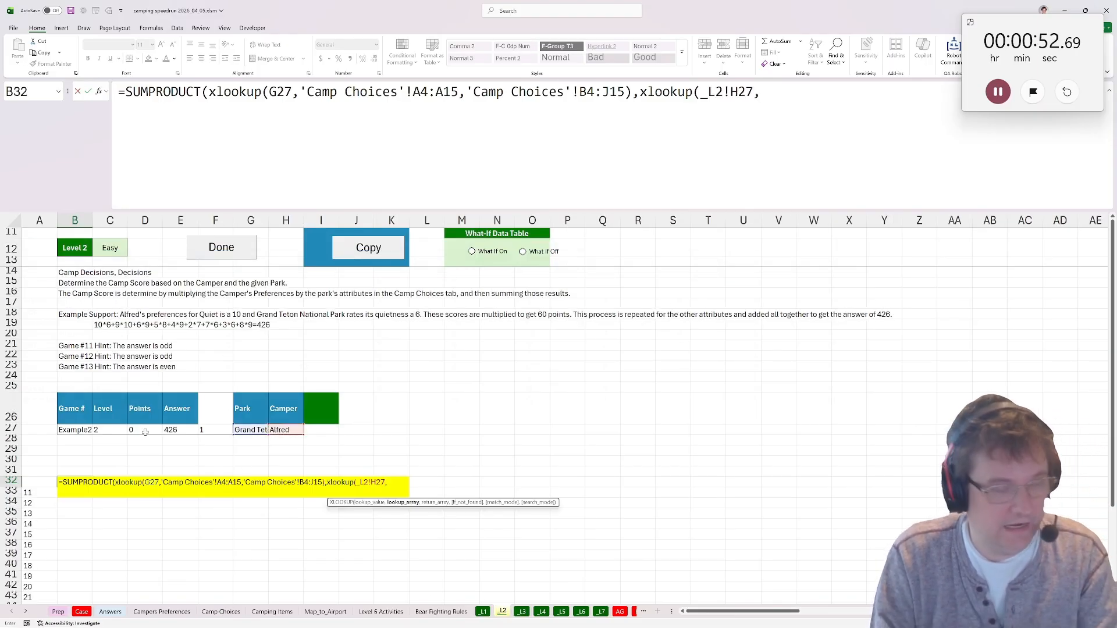
click(153, 612)
drag(73, 294, 76, 511)
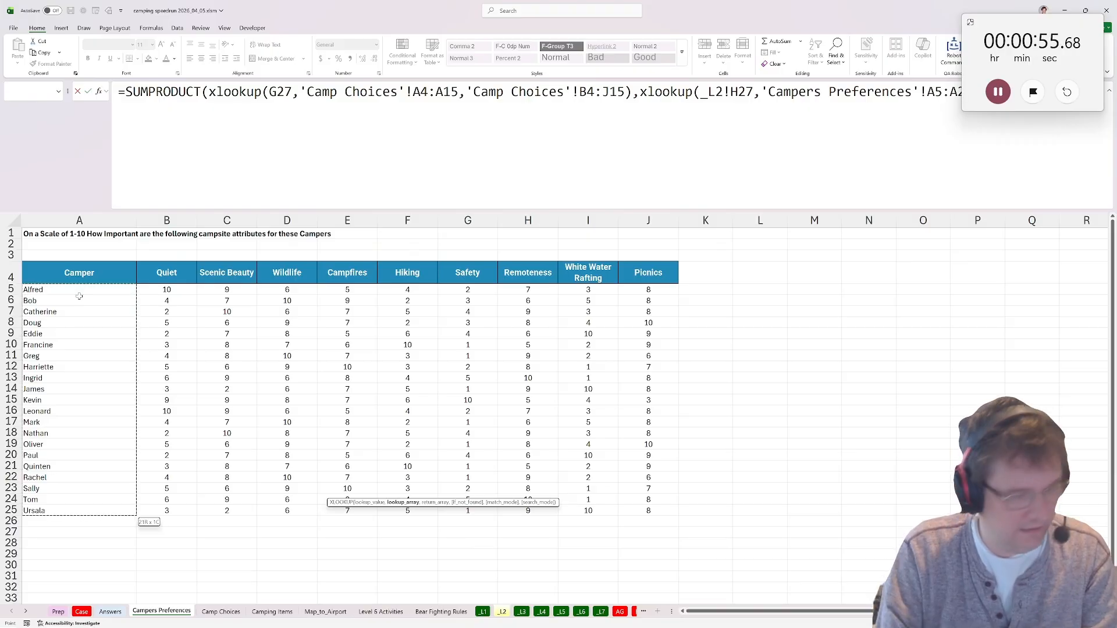
text(,)
drag(166, 290, 165, 510)
key(ctrl+shift+Right)
text())
Enter the SUMPRODUCT formula, accept the suggested closing-parenthesis correction, and mark Level 2 as done.
key(Return)
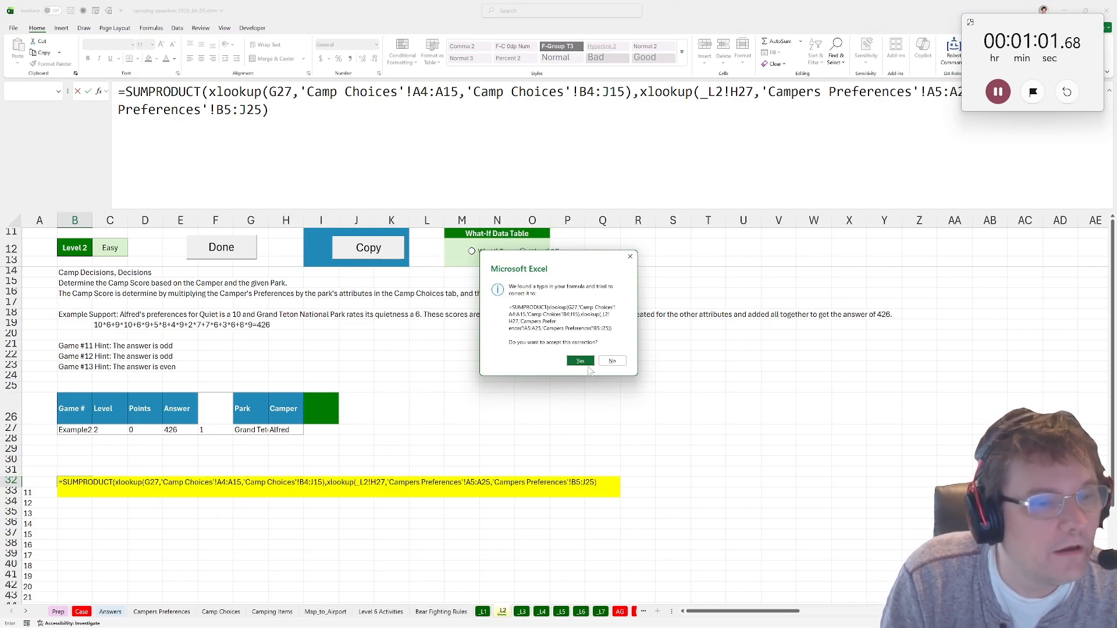
click(580, 361)
click(212, 242)
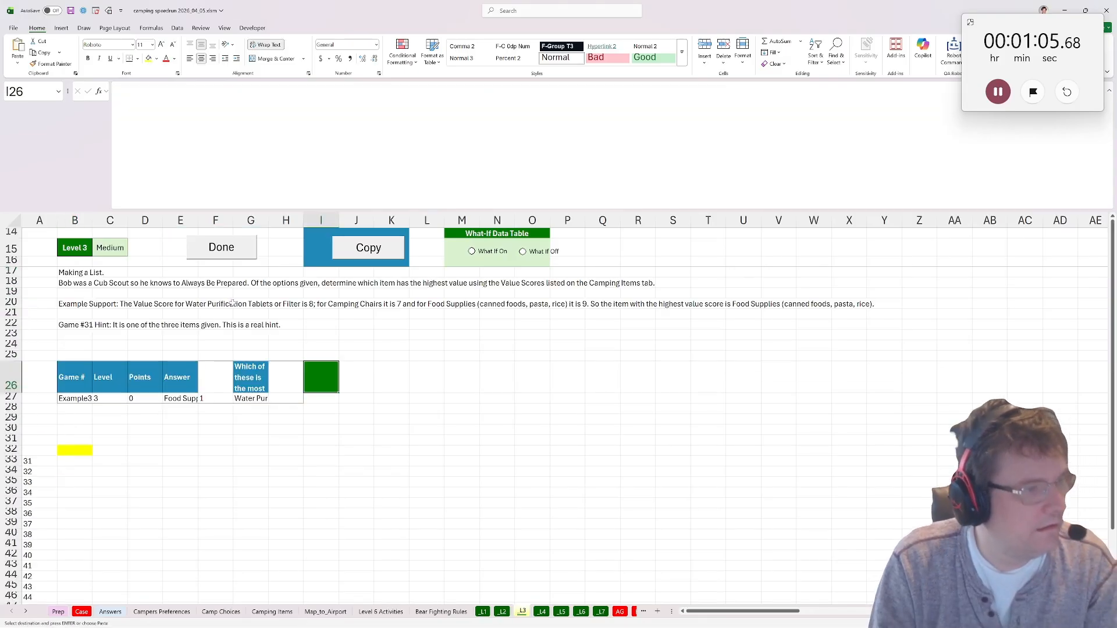
click(86, 450)
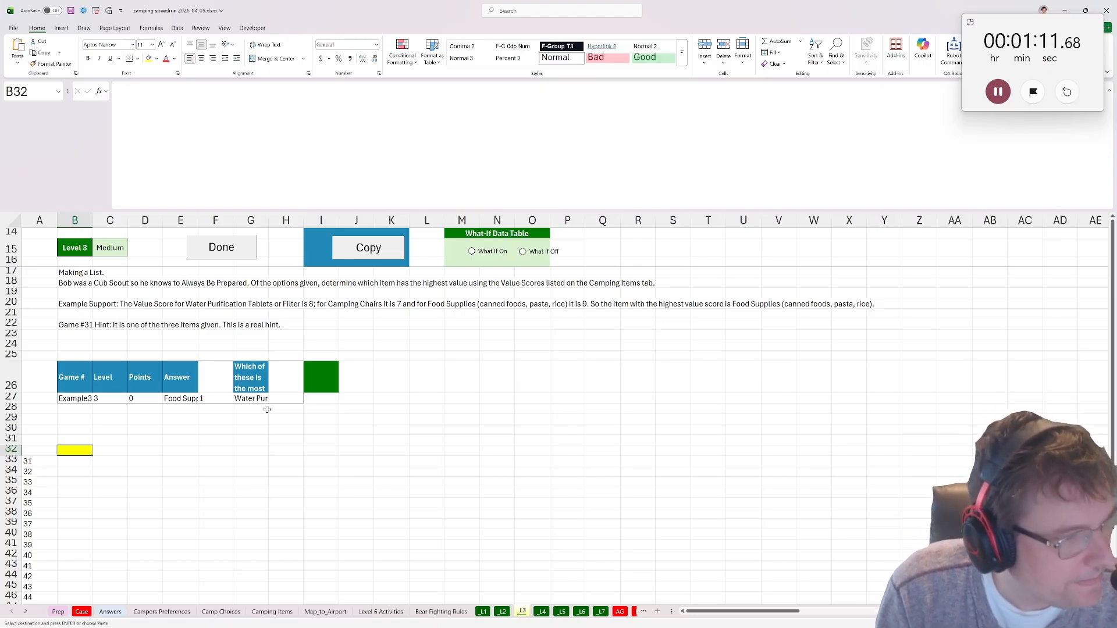
click(311, 398)
text(=)
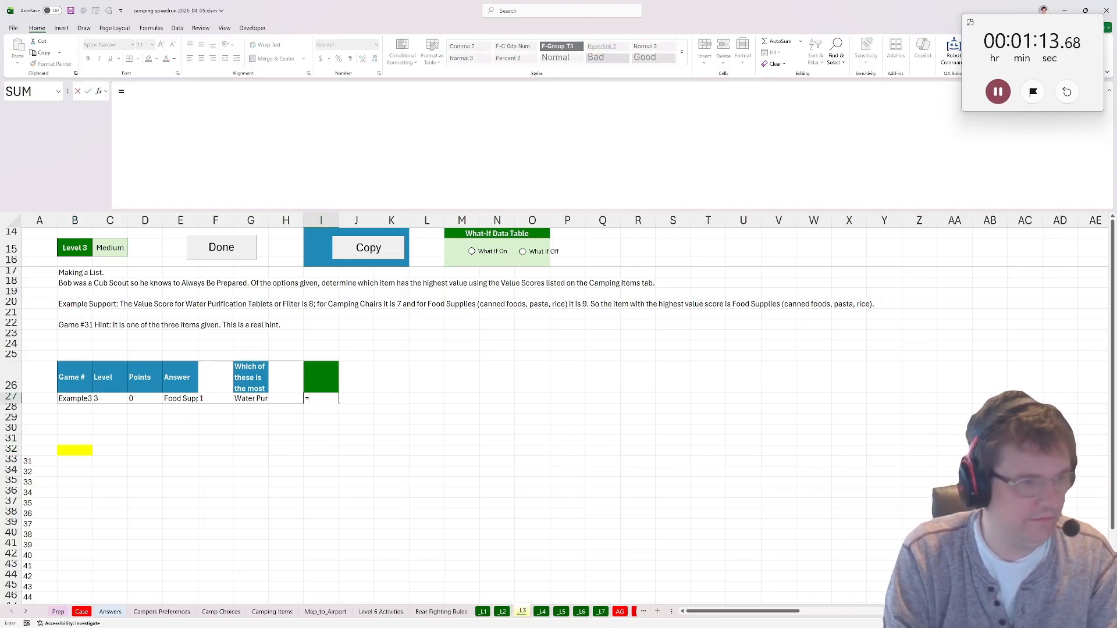
key(Return)
In D3 of the Camping Items sheet, reshape the item list into five columns with WRAPROWS(A1:A130,5).
click(272, 611)
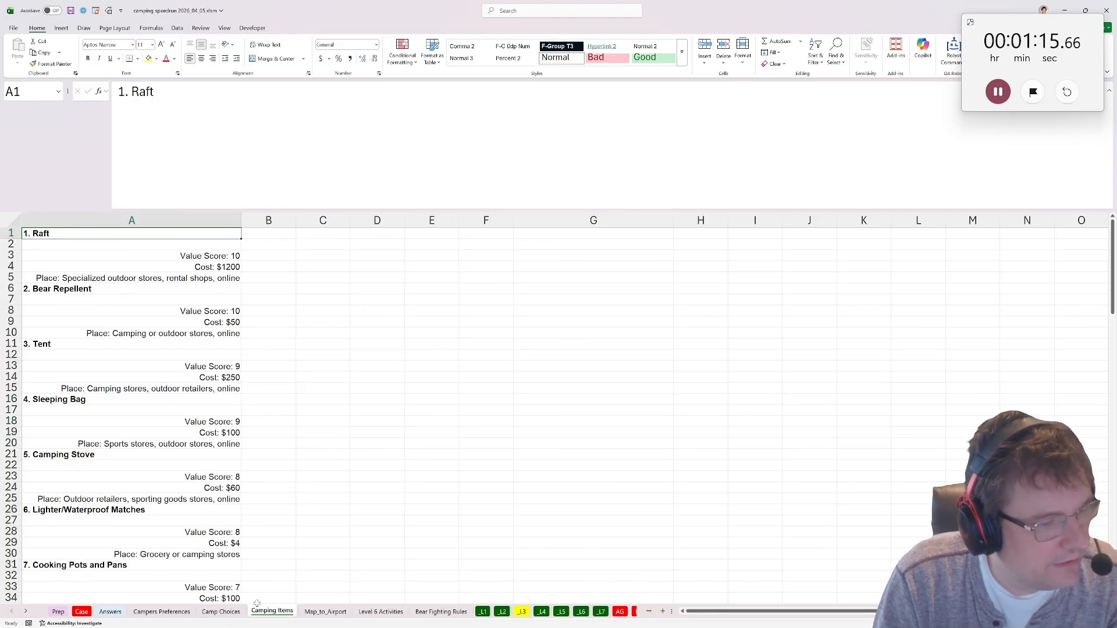
click(376, 255)
text(=wra)
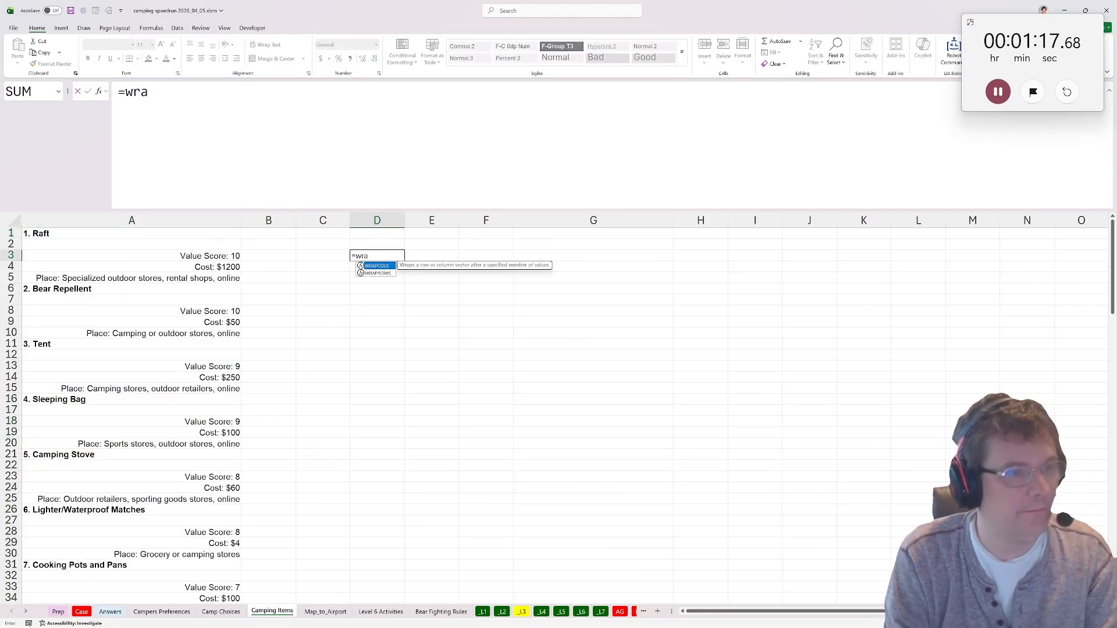
text(p)
key(Down)
key(Tab)
click(87, 233)
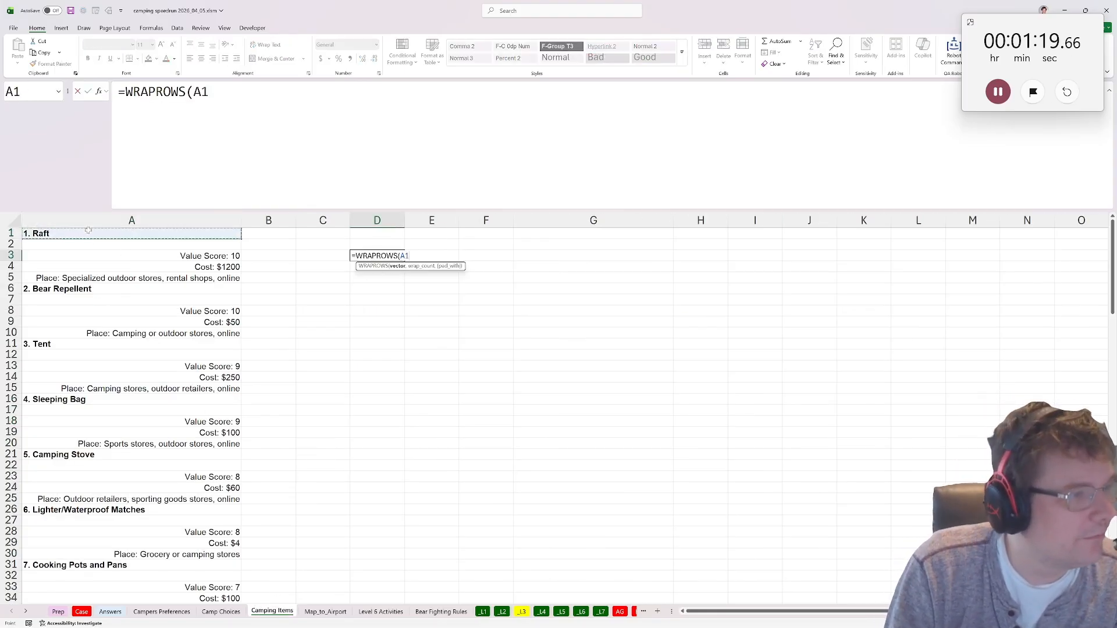
drag(1112, 289, 1113, 573)
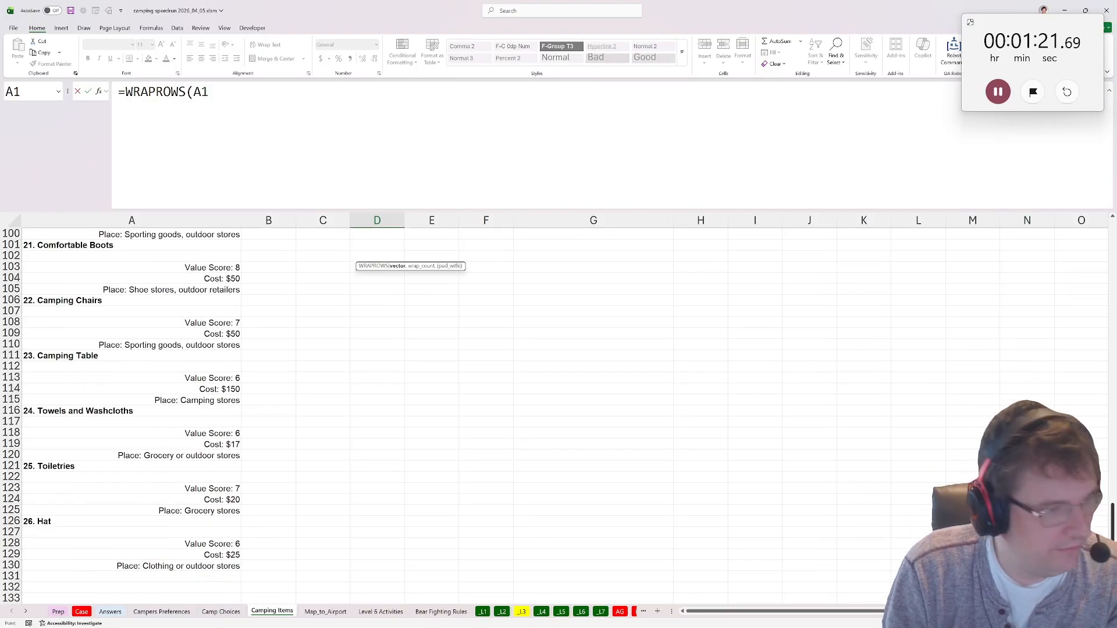
shift+click(193, 569)
text(,5)
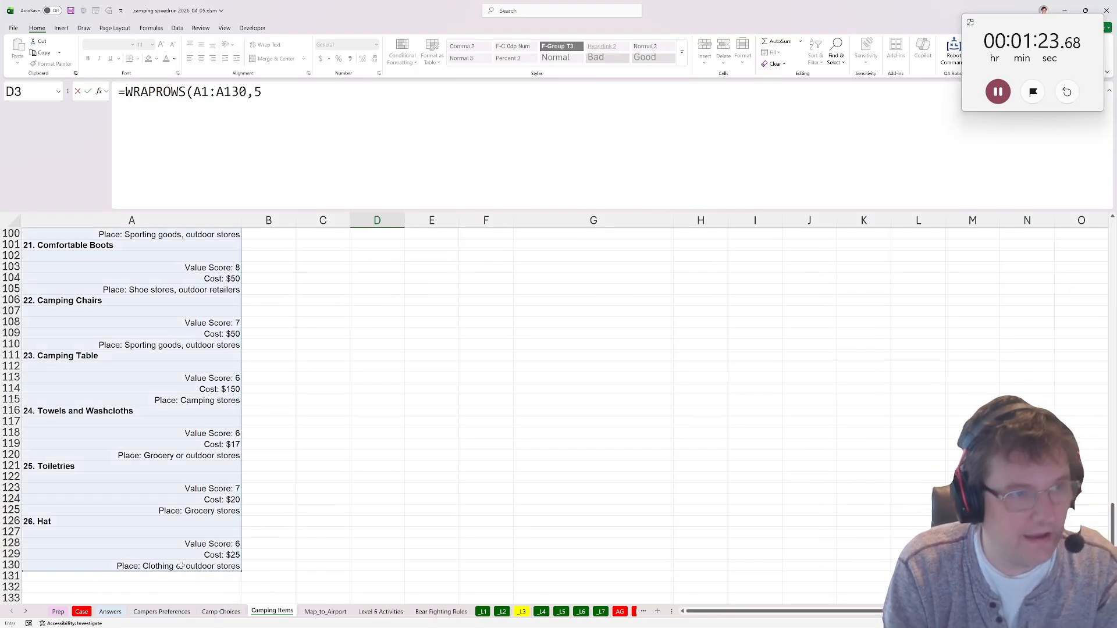
key(ctrl+Return)
key(Up)
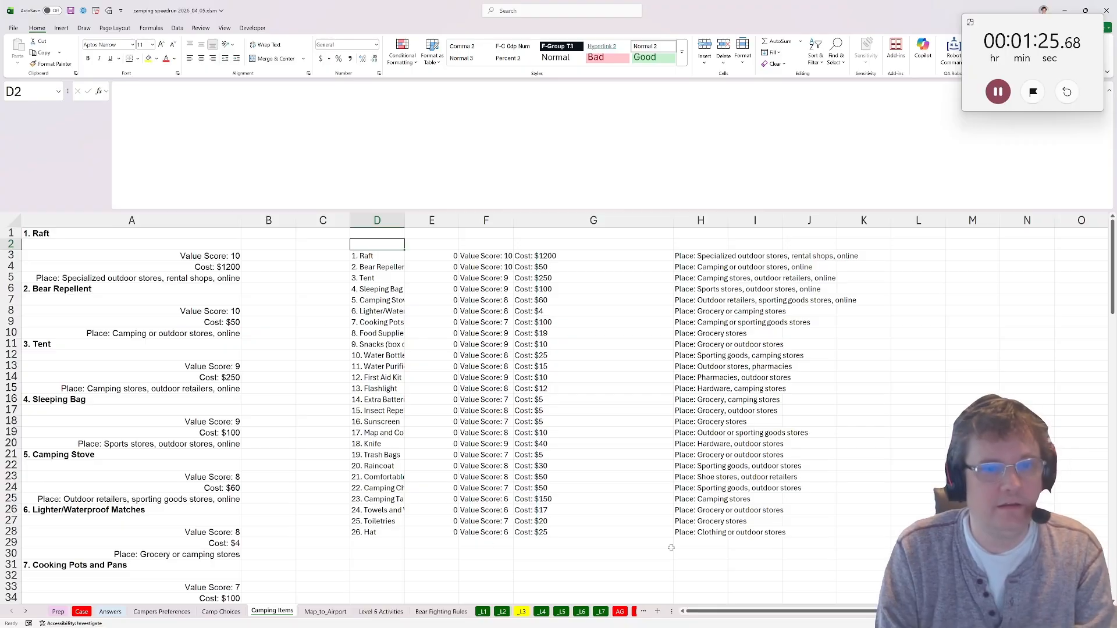
Add the headers Name, Value and Cost in I2:K2 of the Camping Items sheet.
click(763, 245)
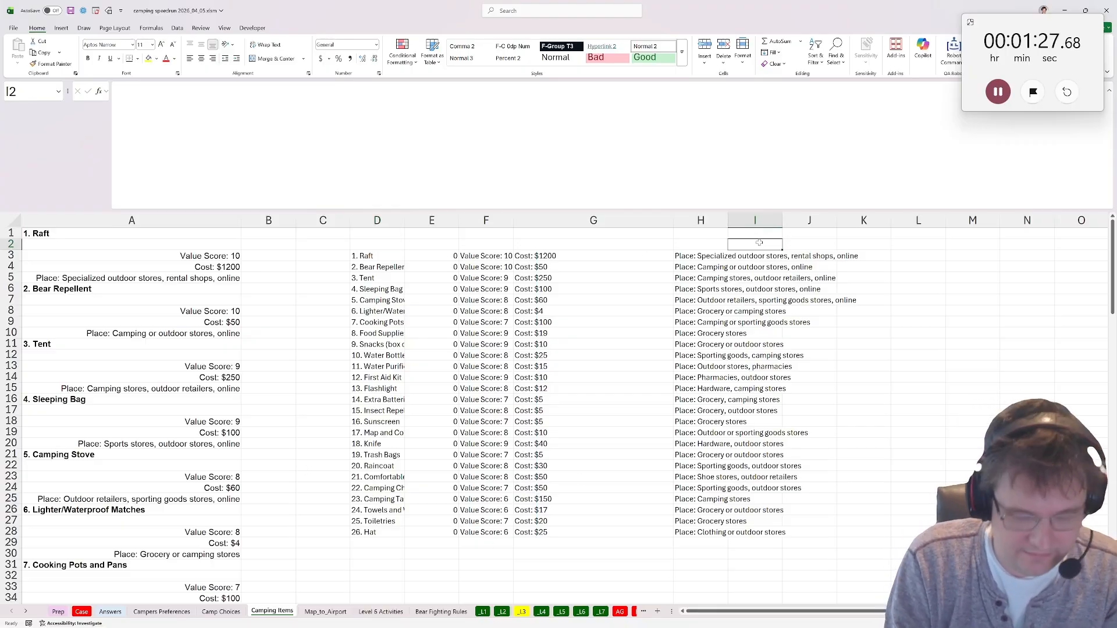
text(Name)
key(Tab)
text(Value)
key(Tab)
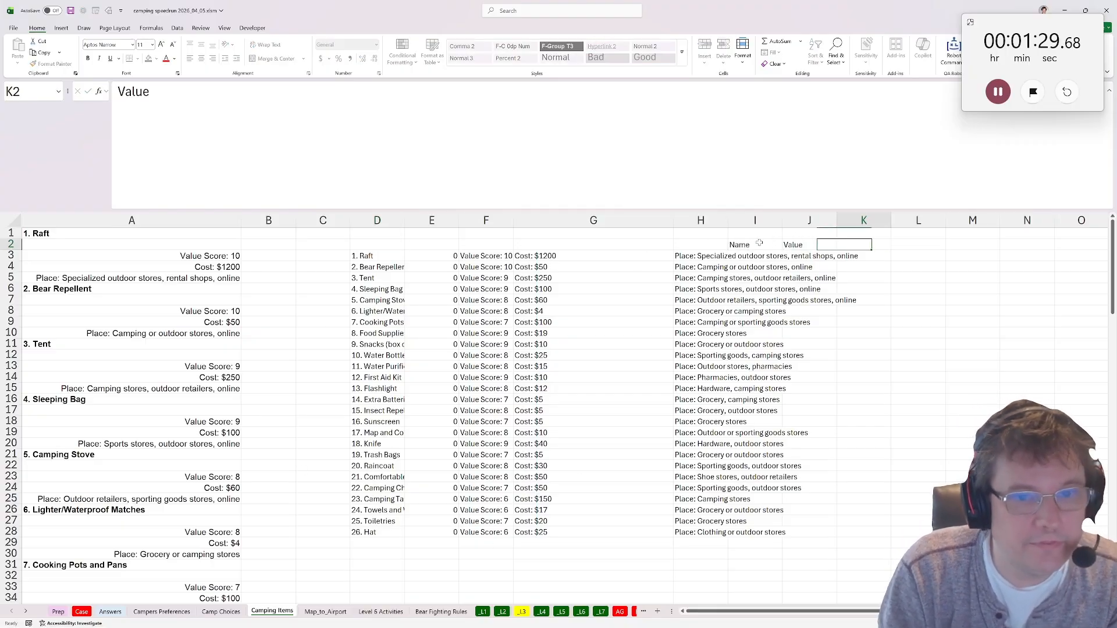
text(Cost)
key(Return)
In I3, extract the item name from D3 with TEXTAFTER, using a period followed by a space as the delimiter.
text(=-text)
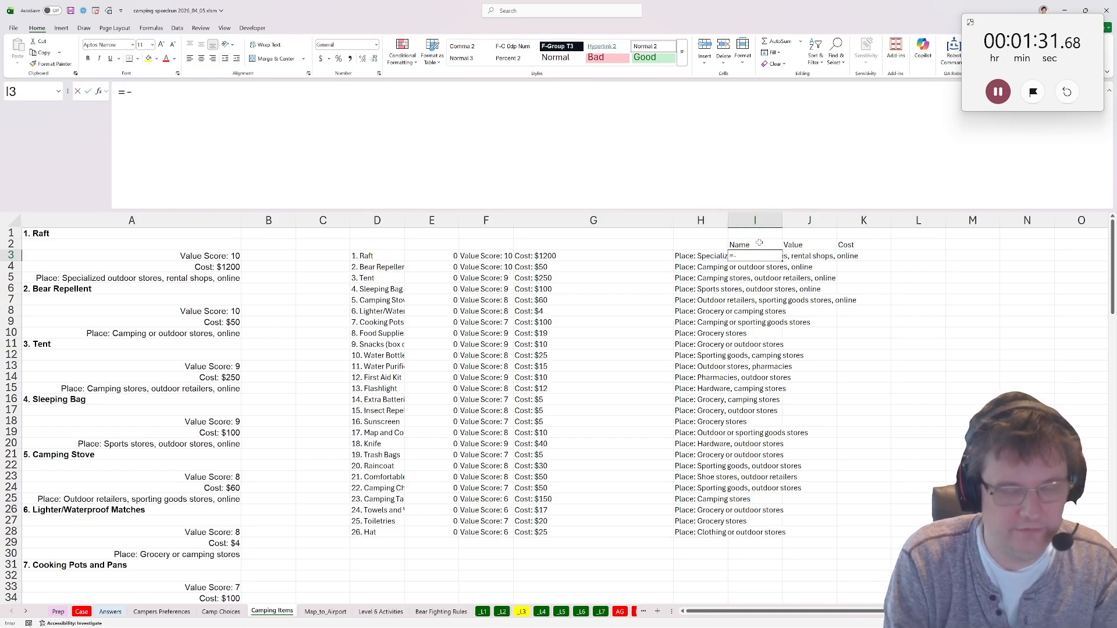
key(BackSpace)
key(BackSpace)
key(BackSpace)
key(BackSpace)
key(BackSpace)
text(te)
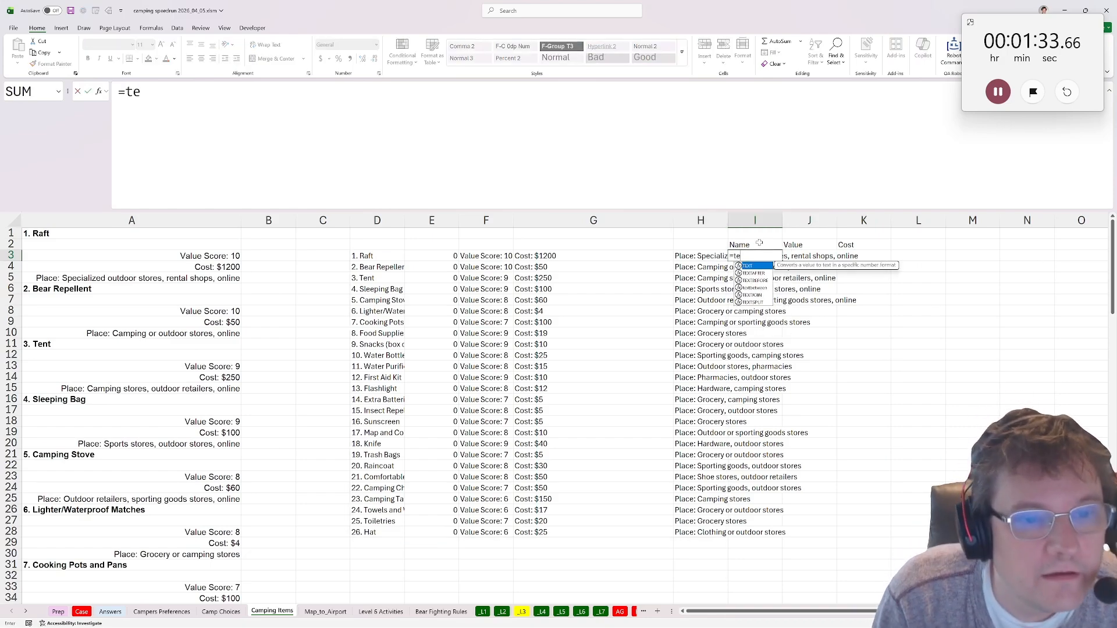
text(xtaft)
key(BackSpace)
key(BackSpace)
text(tafter()
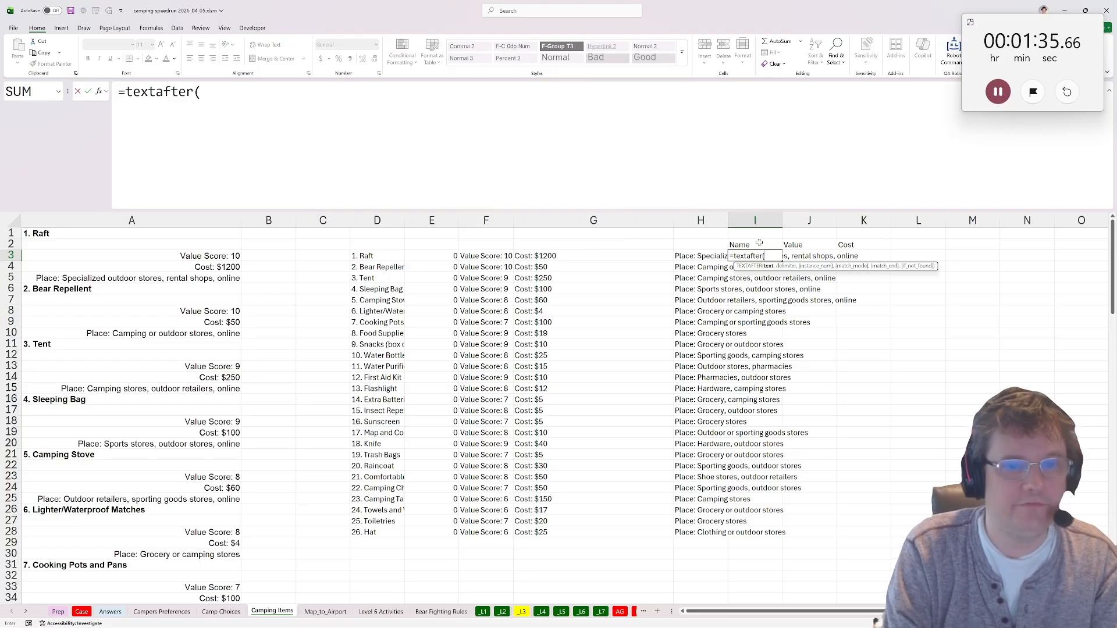
click(401, 257)
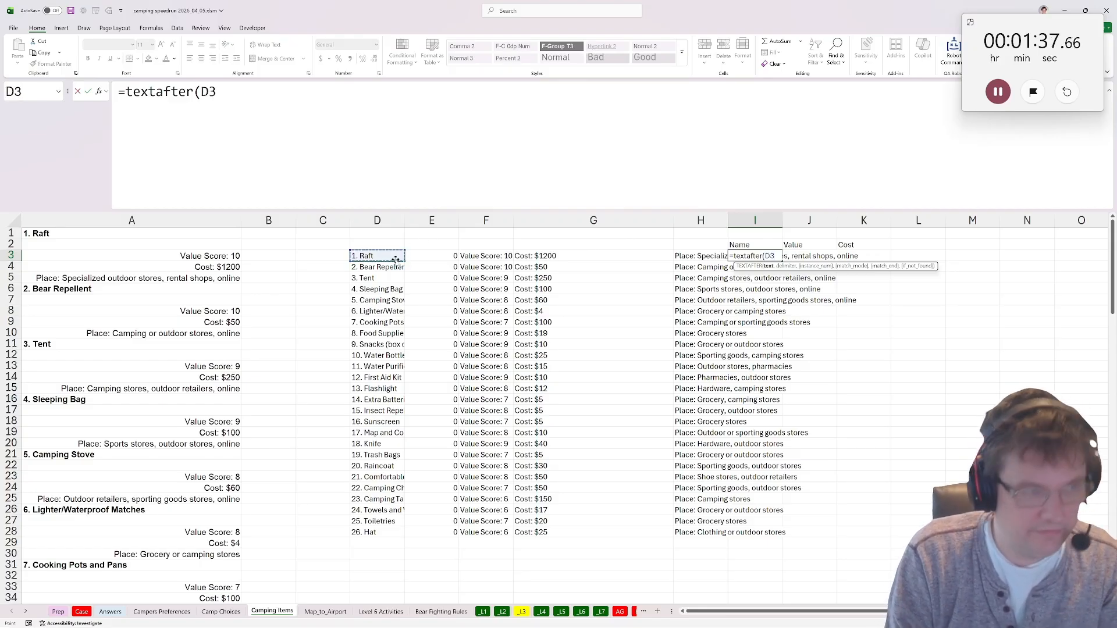
text(,". "))
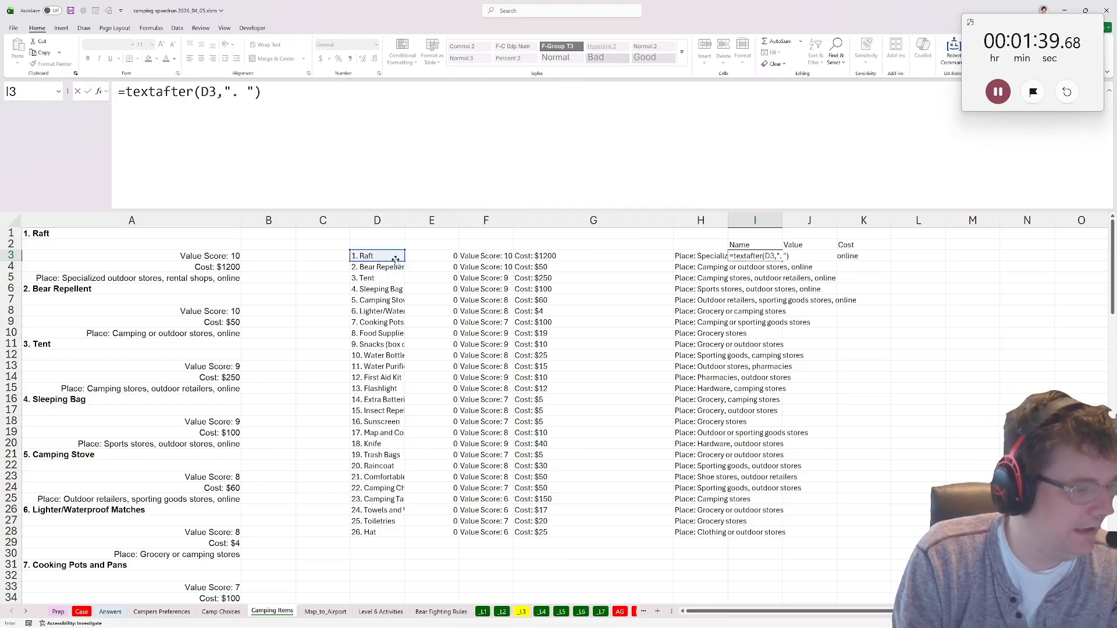
key(Return)
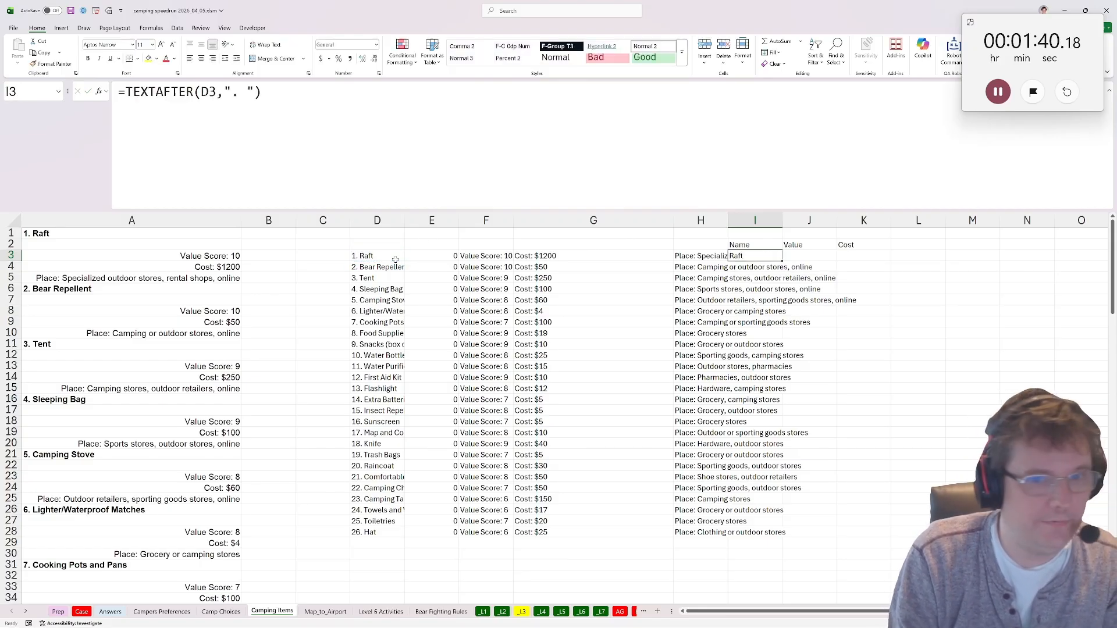
In J3, extract the value score from F3 with the only_numbers function.
click(785, 260)
text(=n)
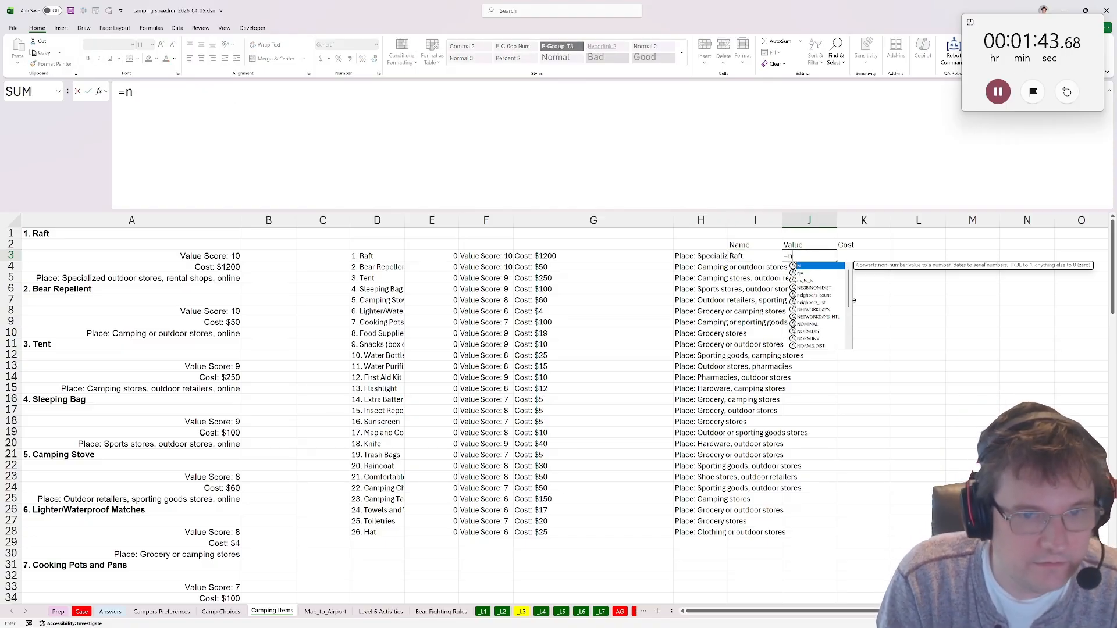
text(umb)
key(BackSpace)
key(BackSpace)
key(BackSpace)
key(BackSpace)
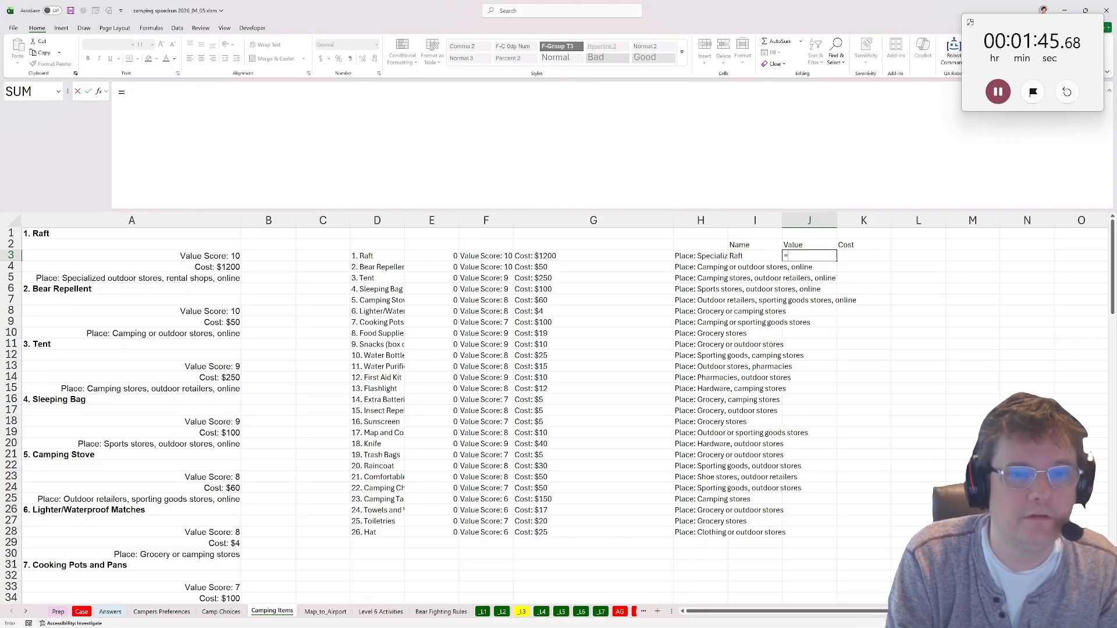
text(on)
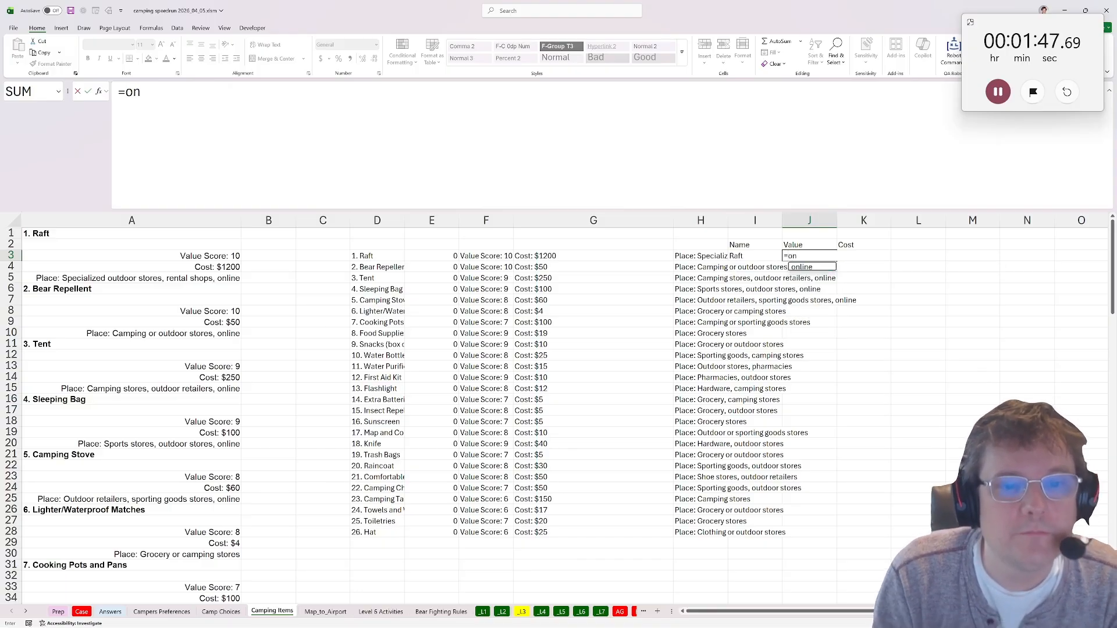
key(Tab)
click(478, 255)
key(Tab)
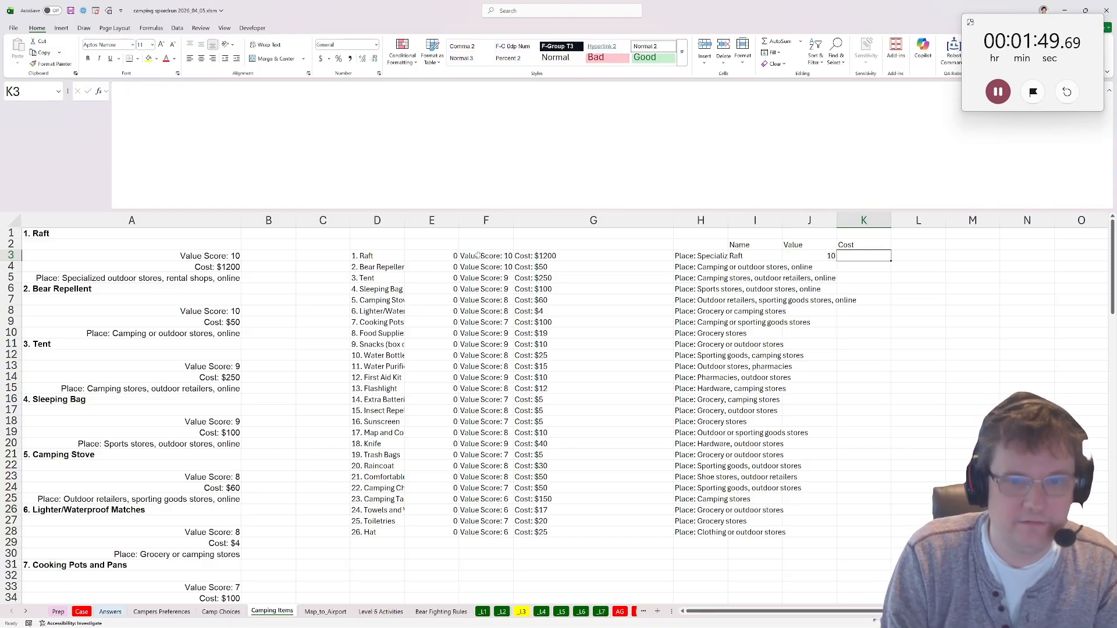
In K3, extract the cost from G3 with the only_numbers function.
text(=on)
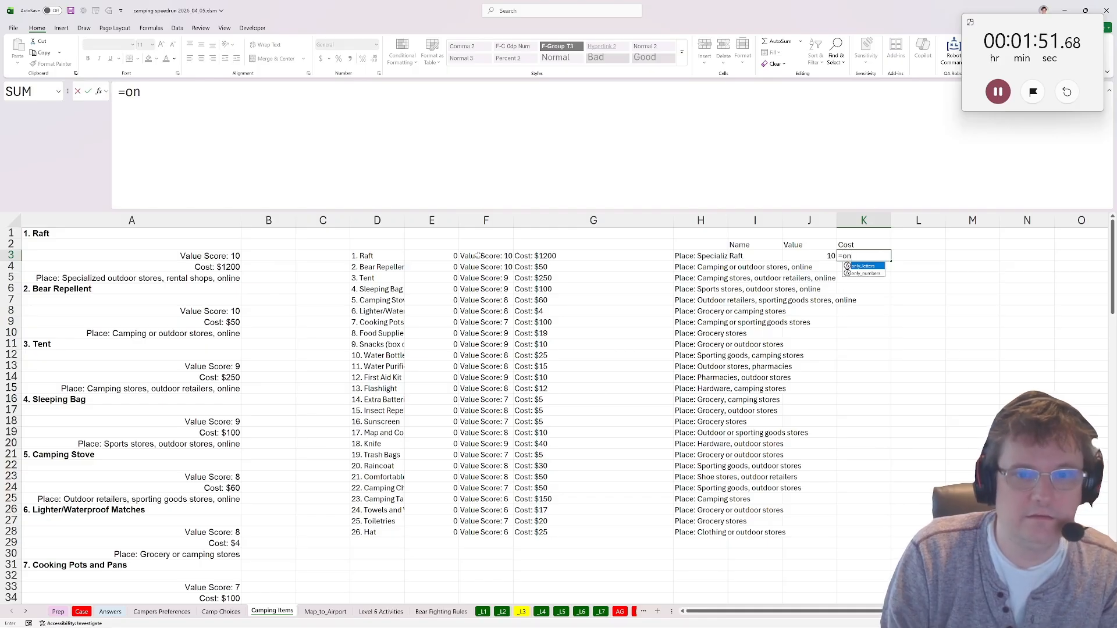
key(Tab)
click(530, 259)
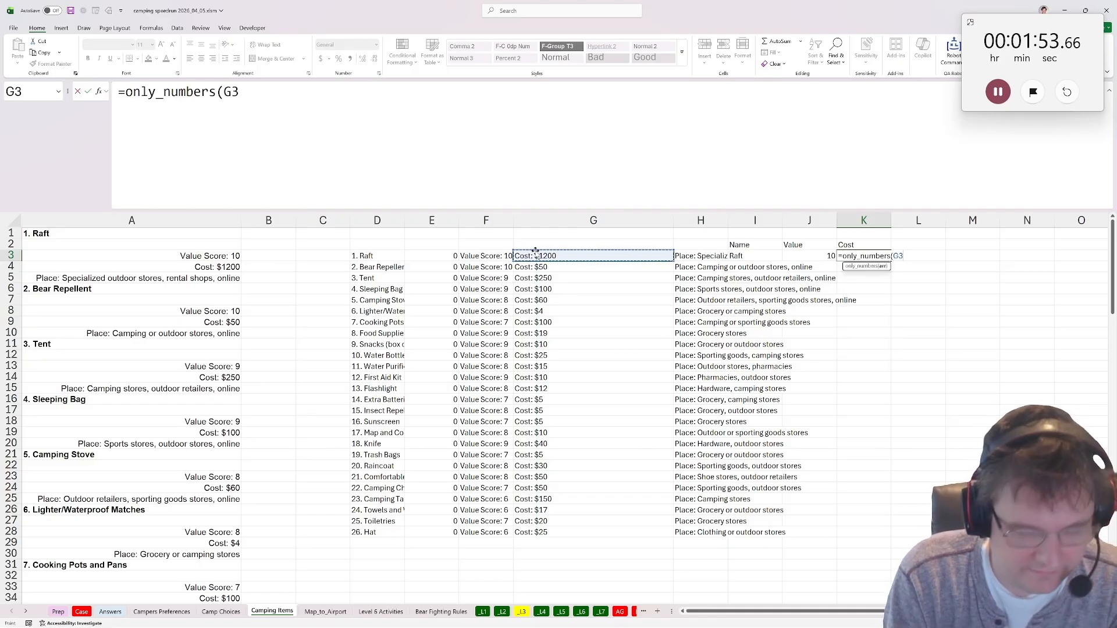
key(ctrl+shift+Return)
Fill the Name, Value and Cost formulas in I3:K3 down to row 28.
click(749, 258)
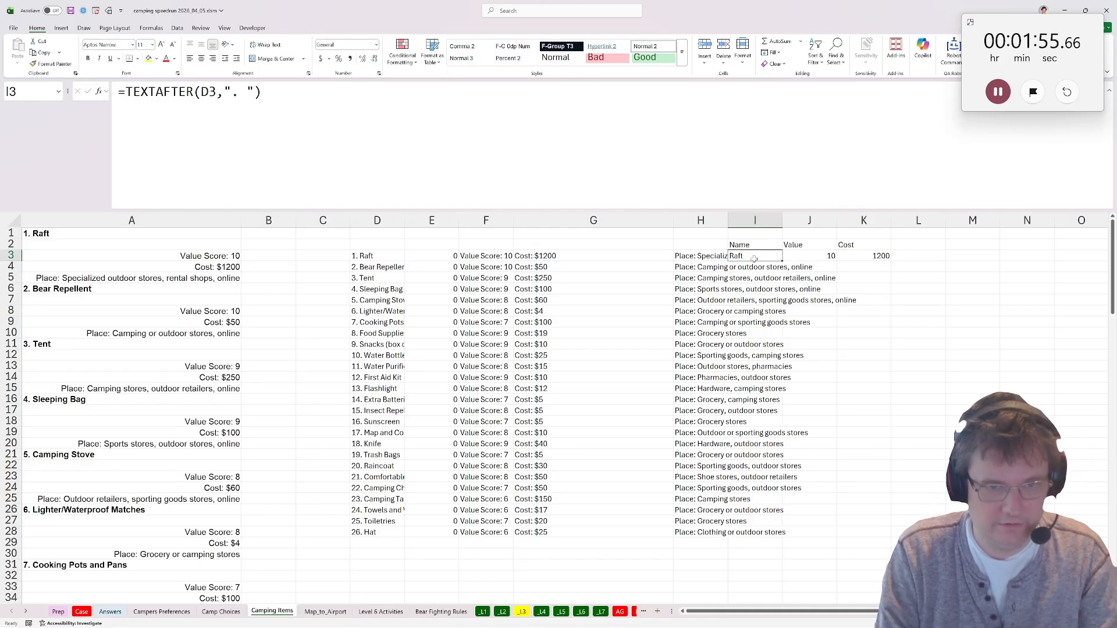
drag(780, 257, 890, 261)
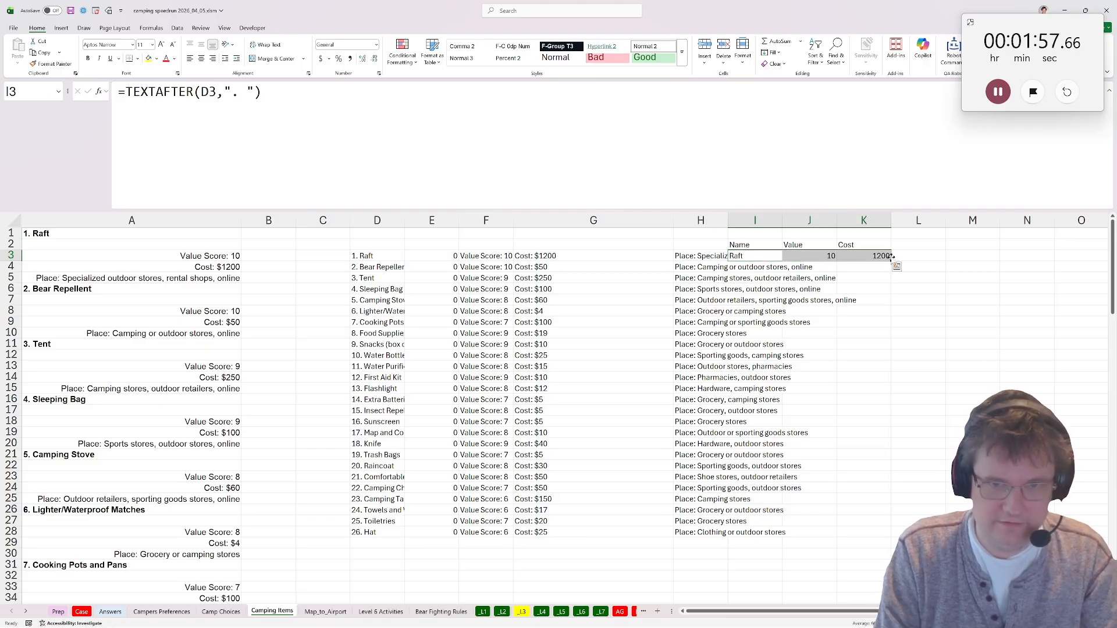
double_click(891, 261)
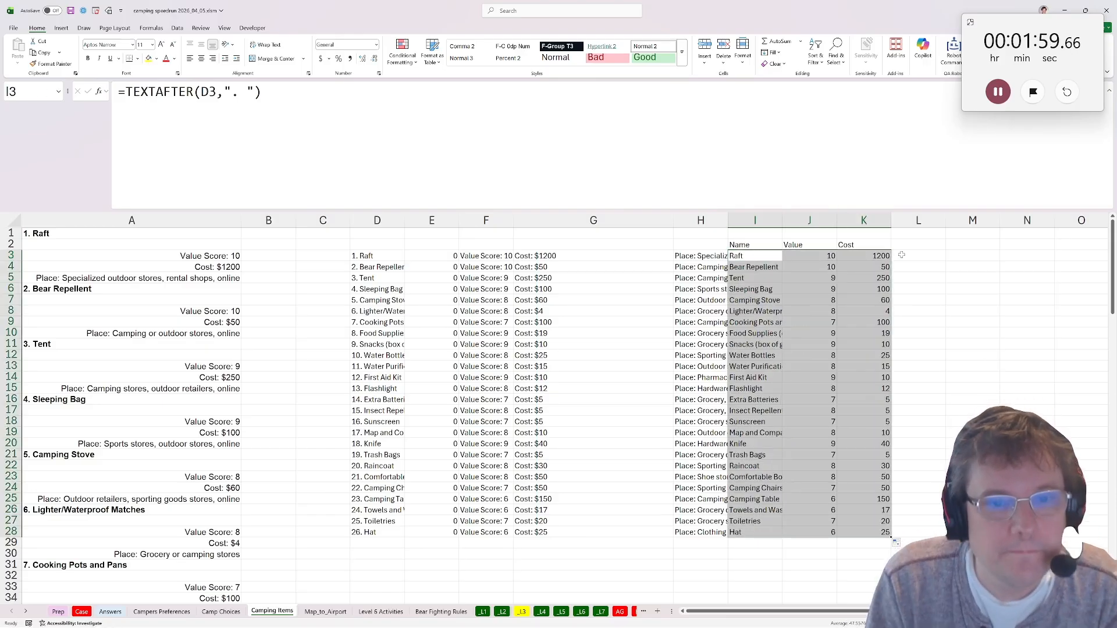
Copy the text "Lighter/Waterproof Matches" from A26 without its number, keeping the cell's original content.
click(376, 411)
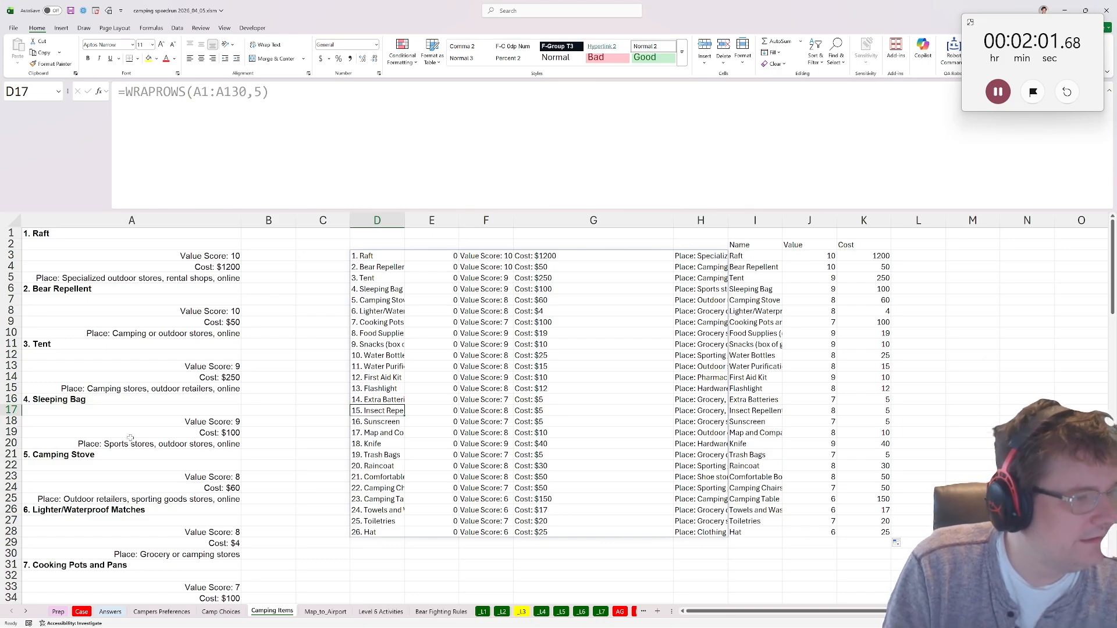
scroll(130, 437, down, 6)
scroll(134, 430, up, 3)
click(84, 411)
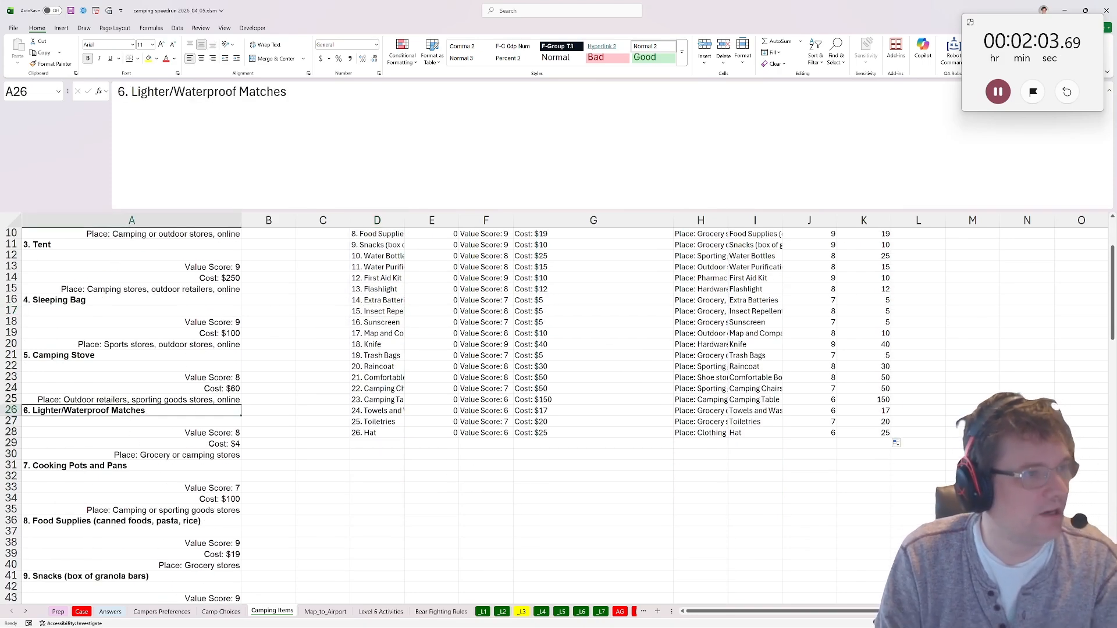
click(287, 91)
drag(286, 92, 131, 92)
key(ctrl+x)
key(ctrl+z)
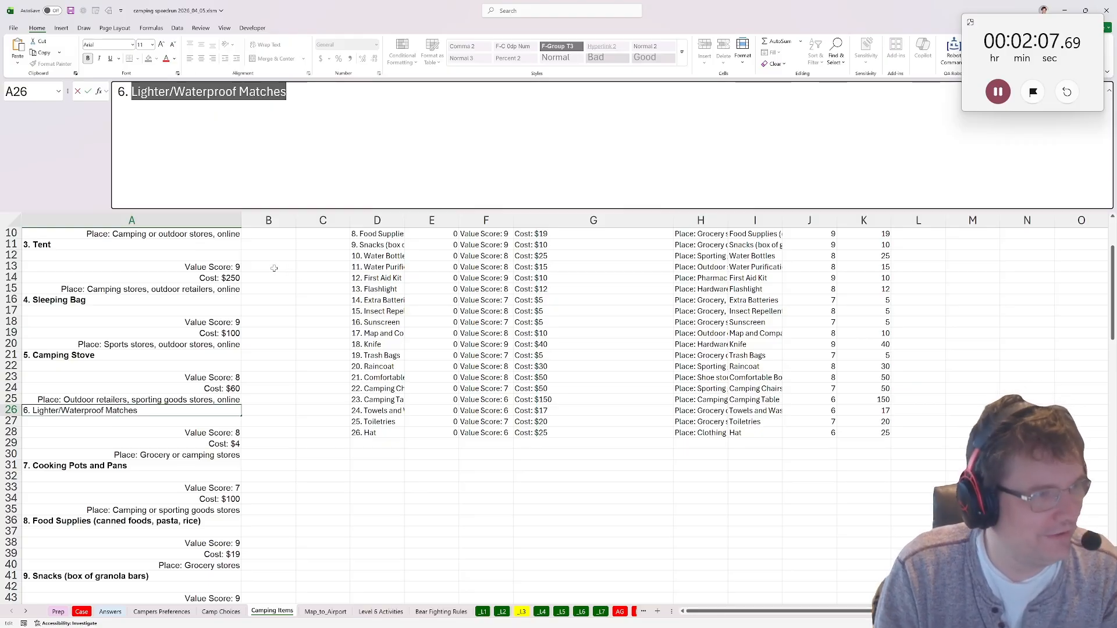
click(249, 323)
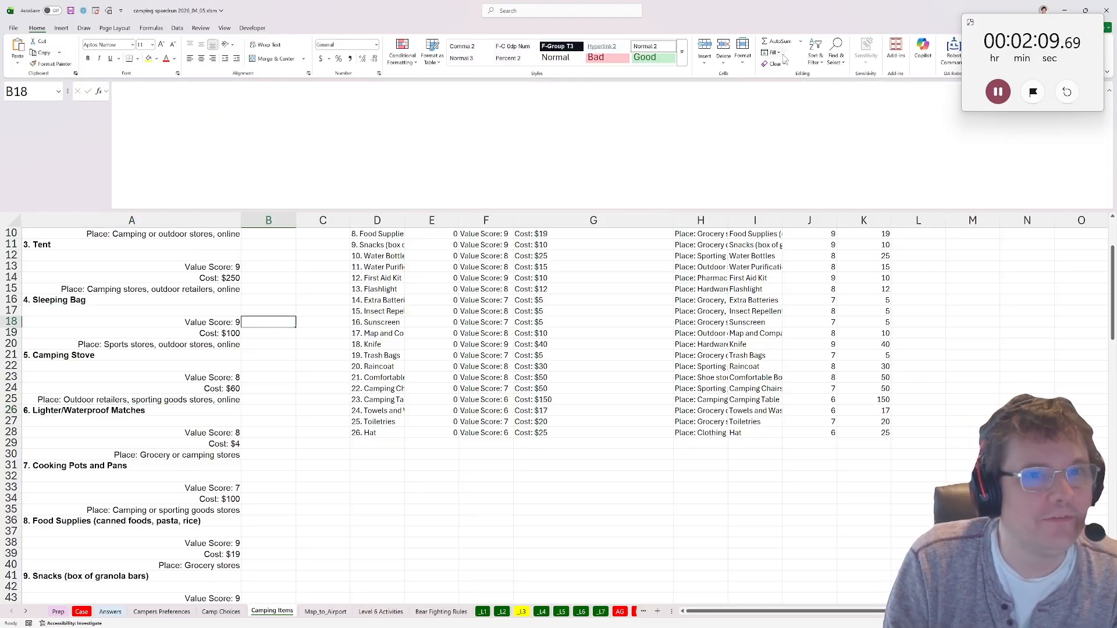
Replace every "Lighter/Waterproof Matches" with "Lighter Waterproof Matches" across the whole workbook, allowing partial cell matches.
click(836, 55)
click(867, 88)
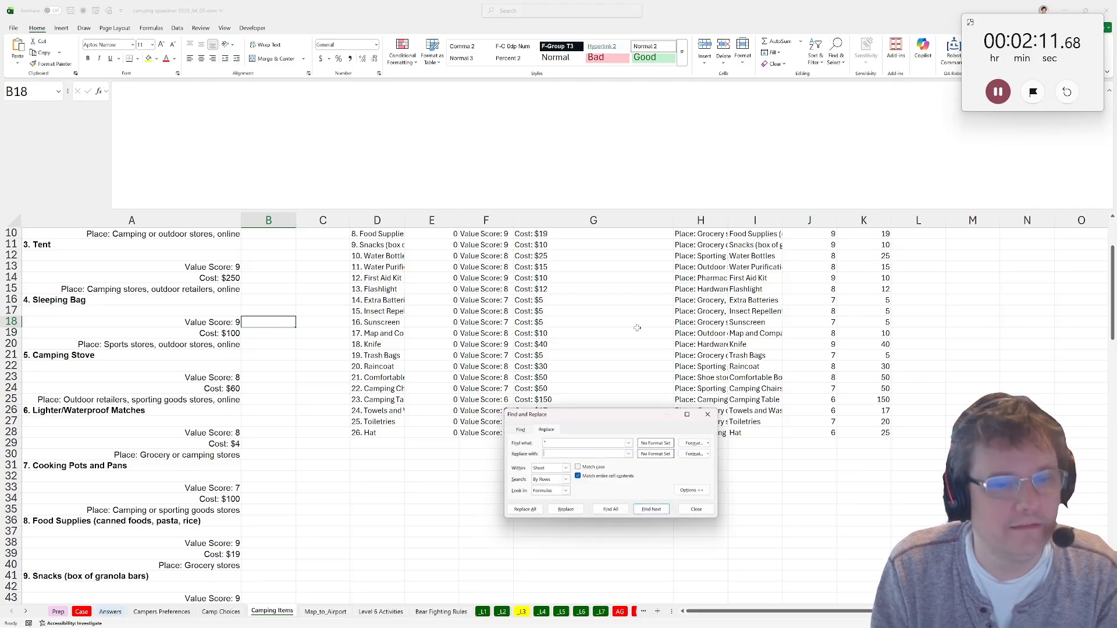
key(ctrl+v)
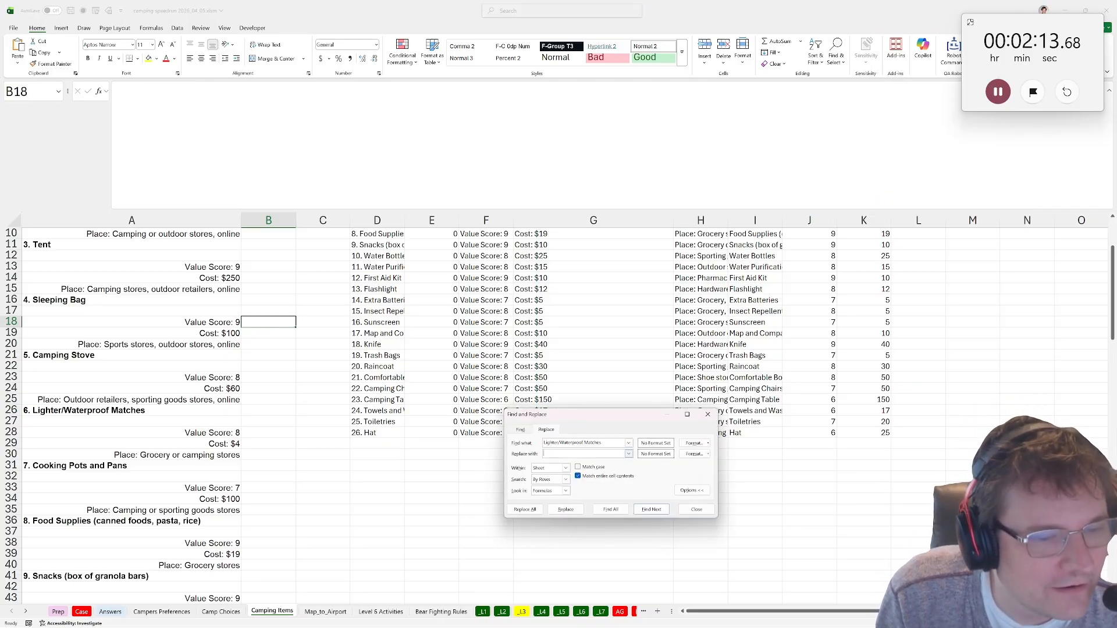
key(ctrl+v)
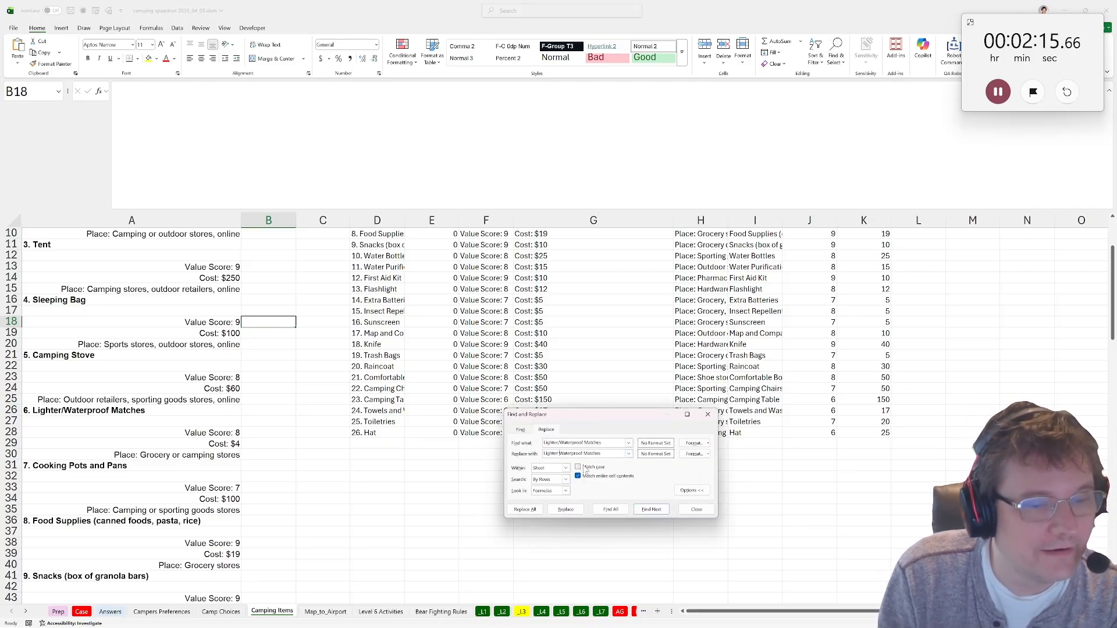
click(578, 476)
click(565, 469)
click(544, 487)
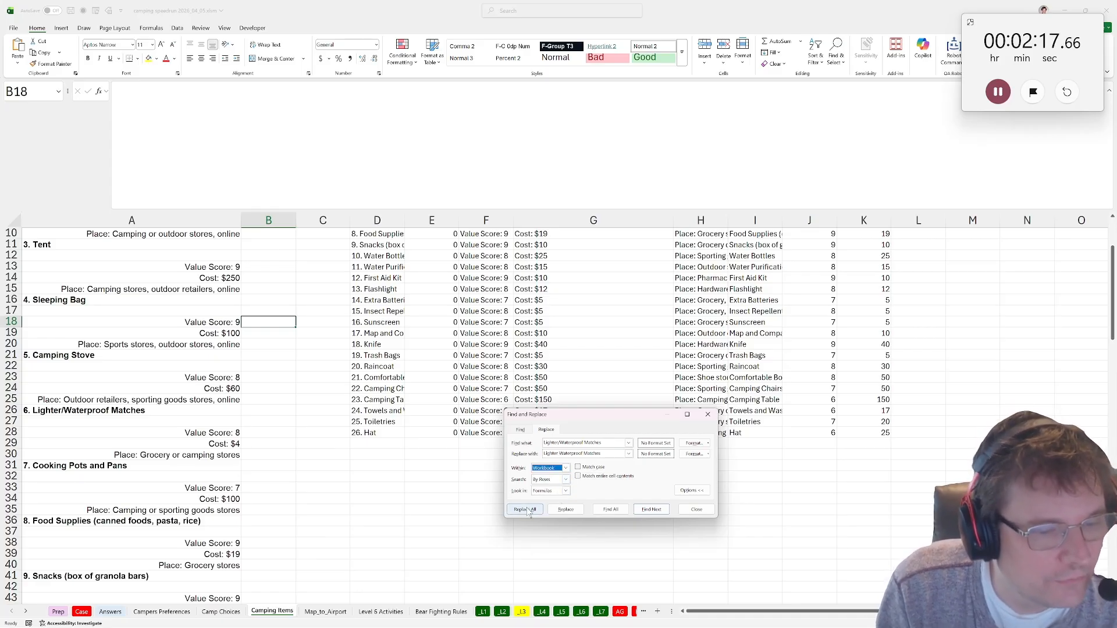
click(525, 510)
click(664, 487)
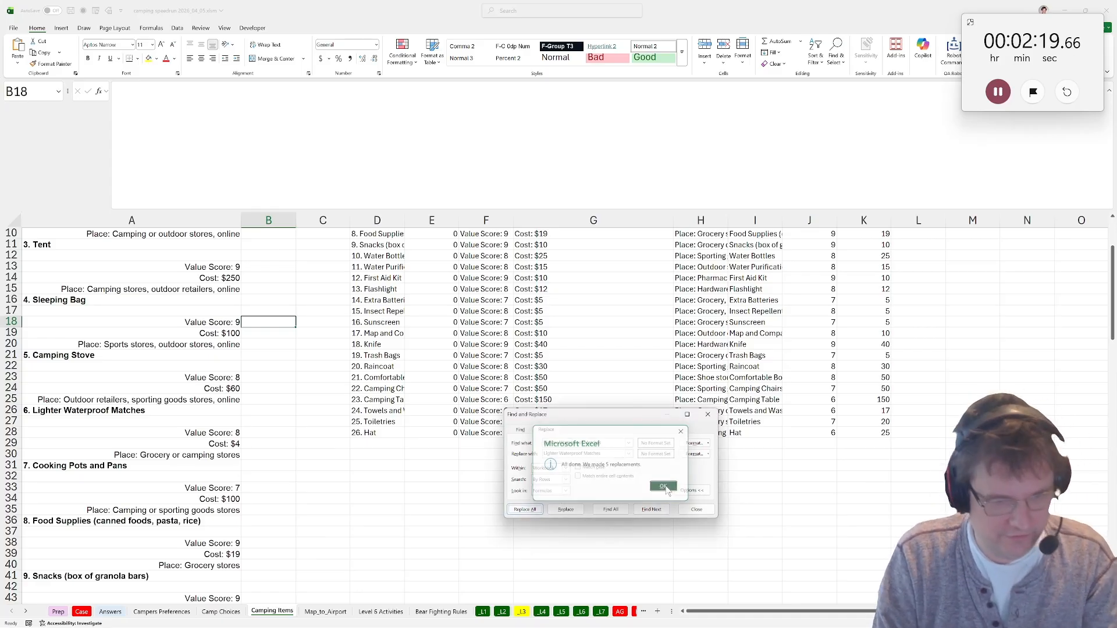
click(697, 510)
Check the slash-separated item options in the Case sheet's questions, ending on the _L3 sheet.
click(80, 612)
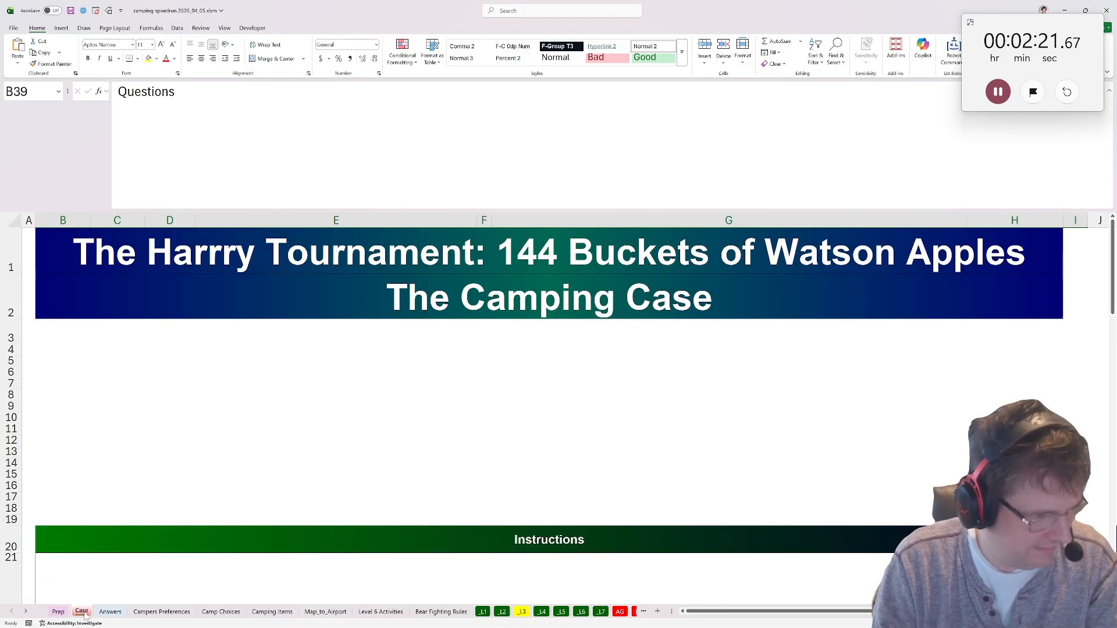
scroll(217, 448, down, 20)
scroll(186, 410, down, 15)
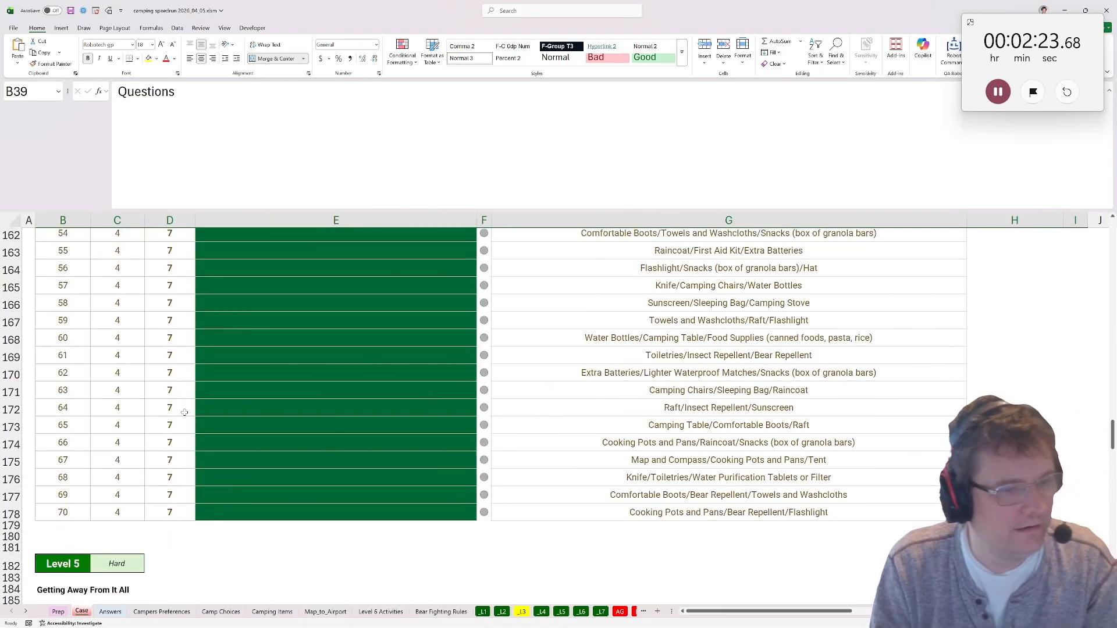
scroll(642, 563, up, 7)
click(522, 612)
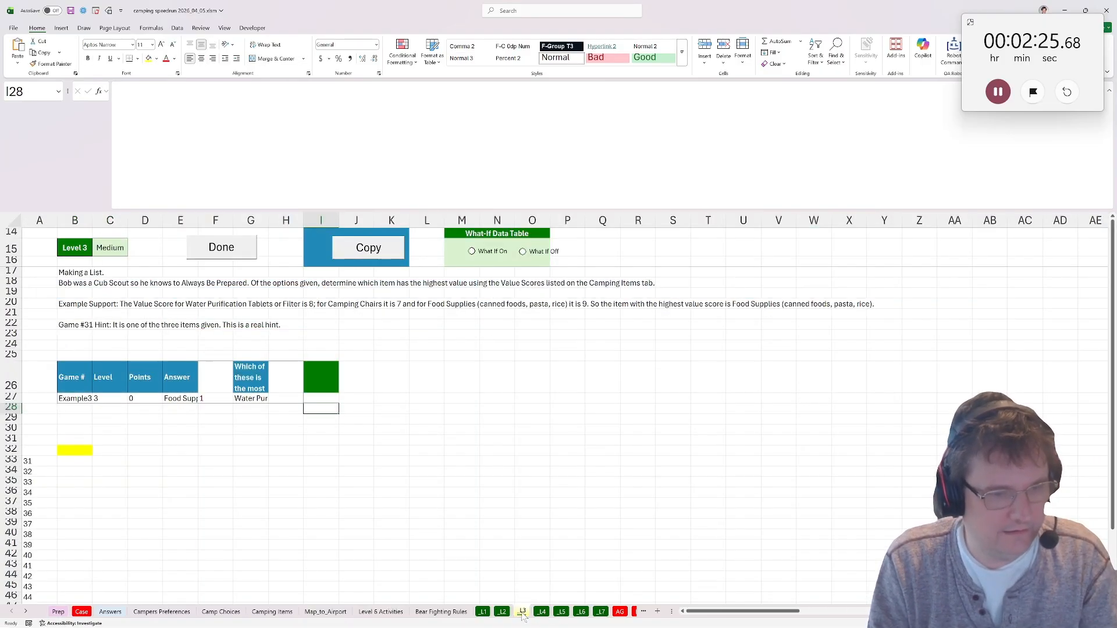
click(321, 401)
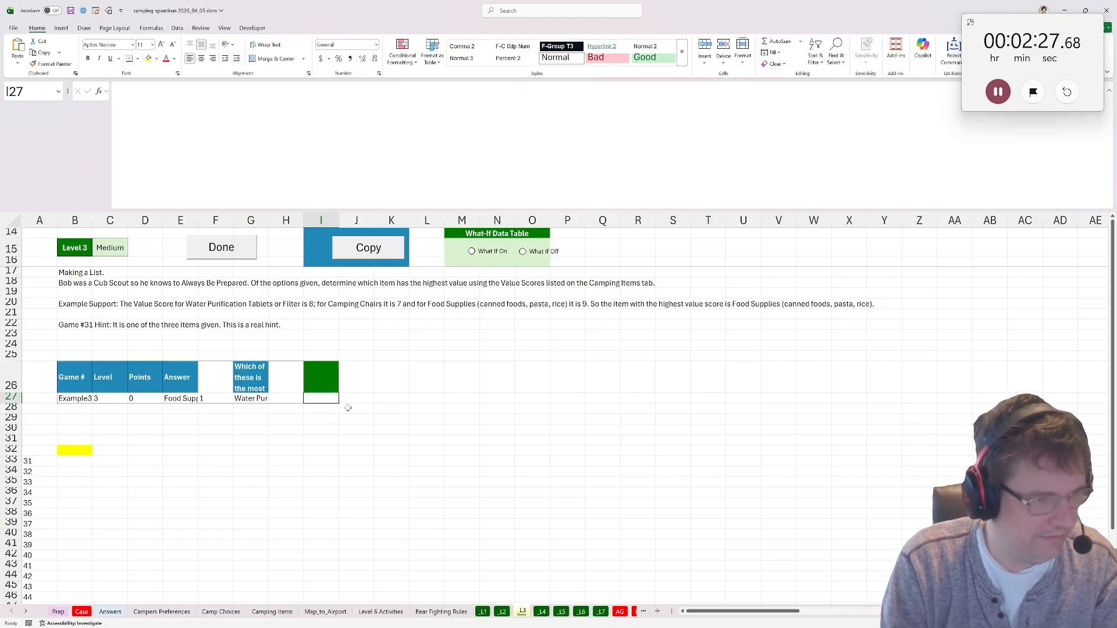
text(=bigg)
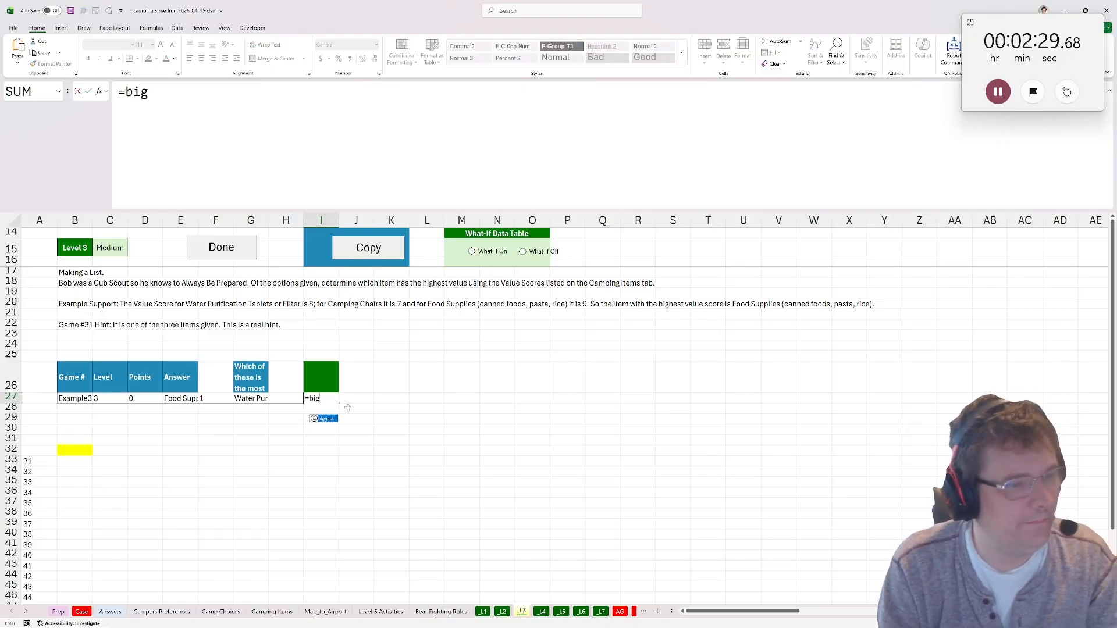
key(Escape)
click(74, 452)
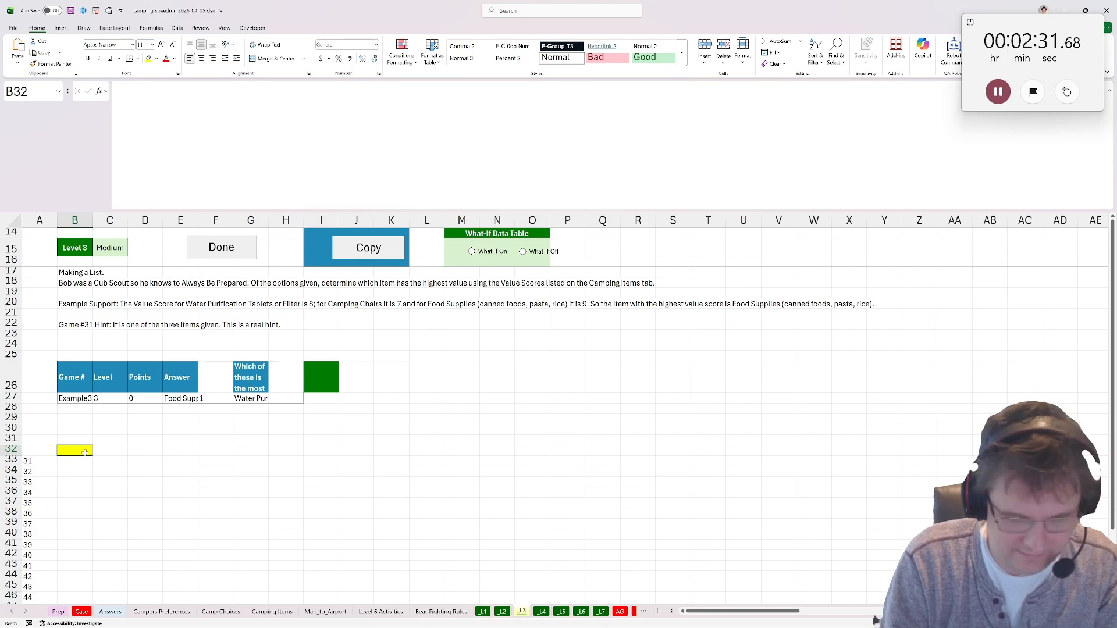
text(=biggest()
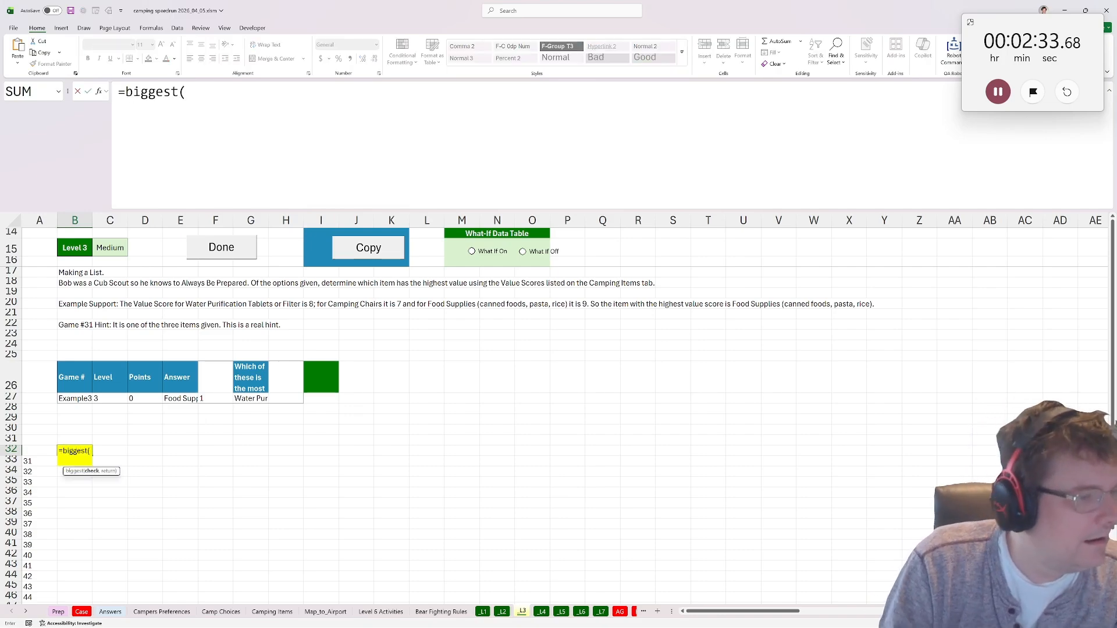
text(xlookuP()
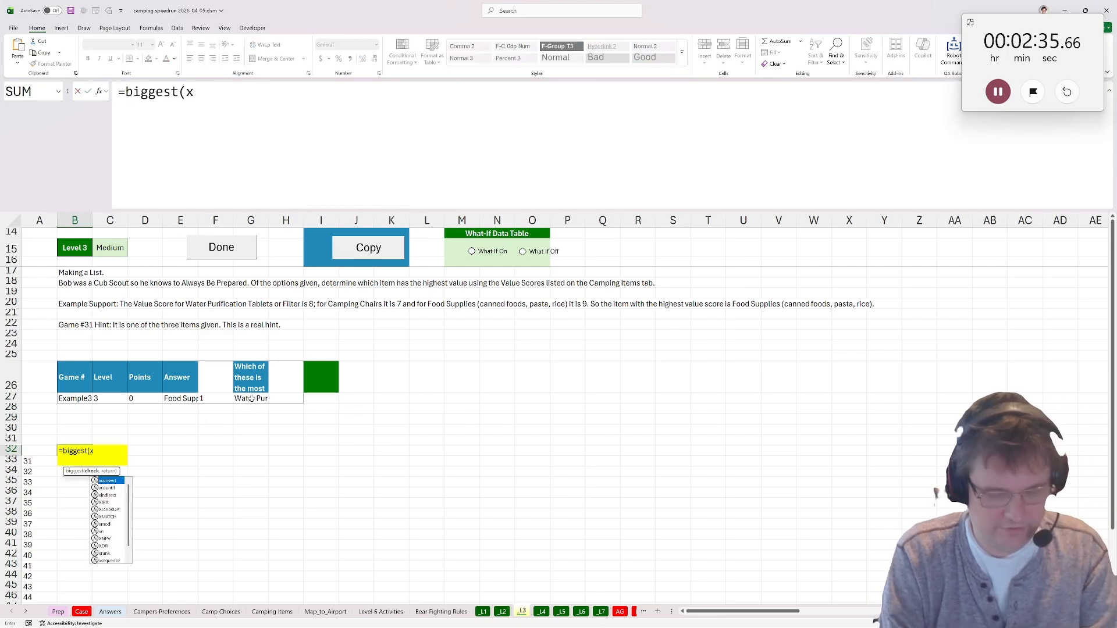
key(Escape)
Abandon the unfinished formula in B32 and split the options in G27 at each slash with =TEXTSPLIT(G27,"/") in I27.
click(315, 390)
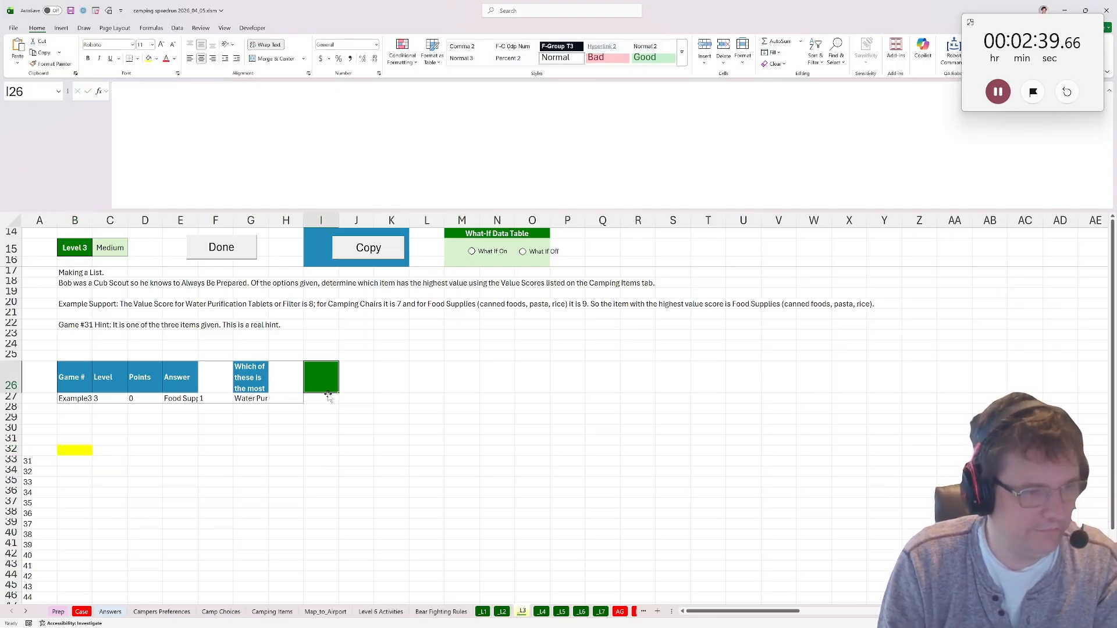
click(328, 397)
text(=t)
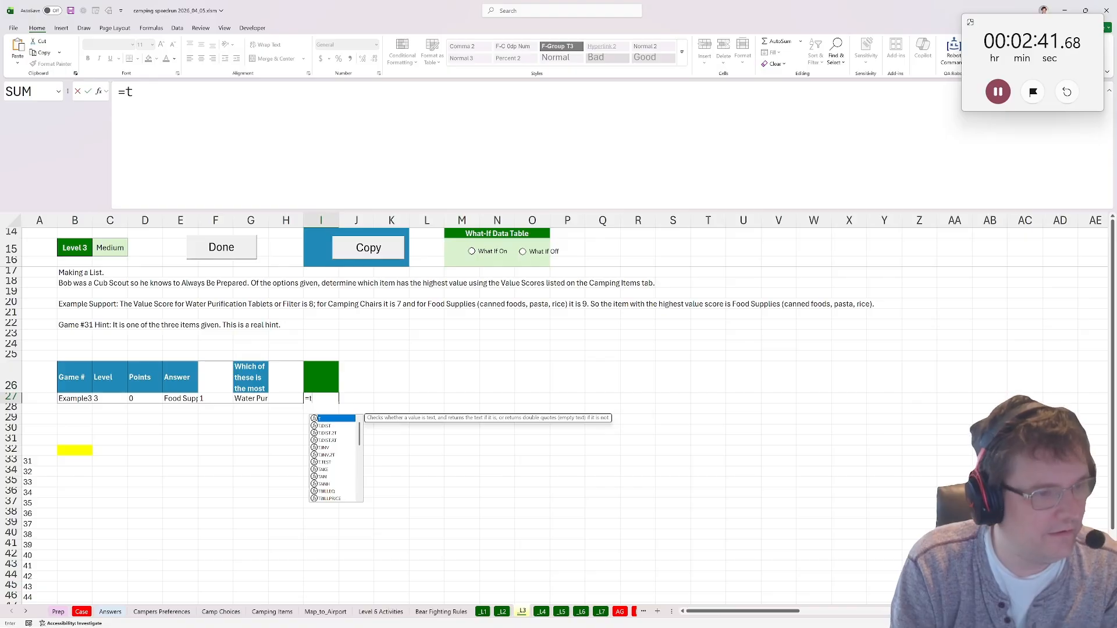
text(extsplit()
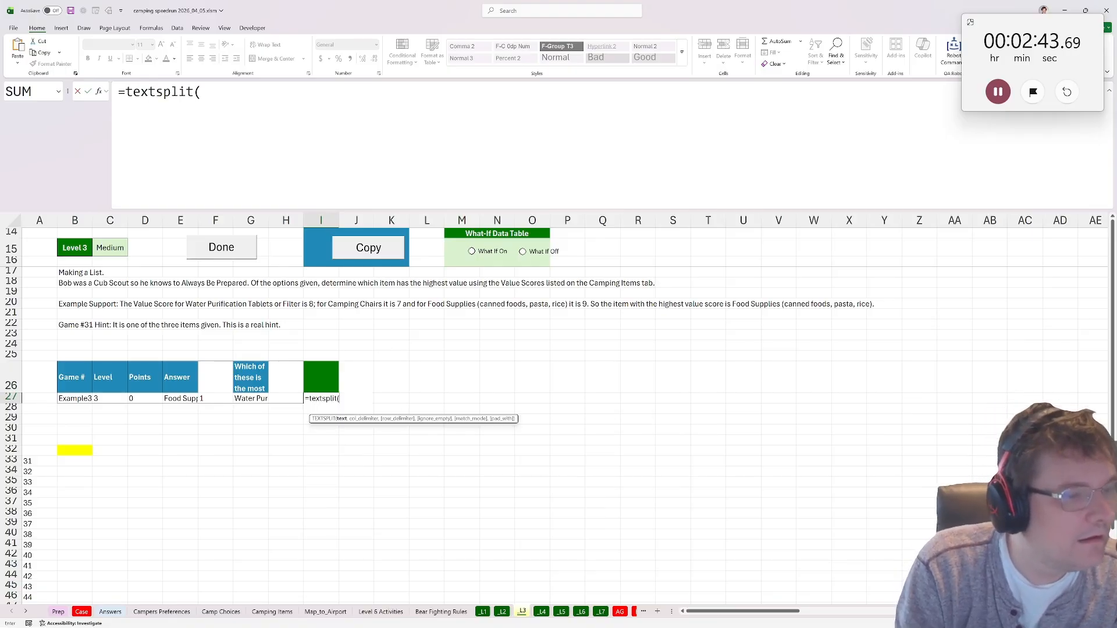
click(250, 398)
text(,")
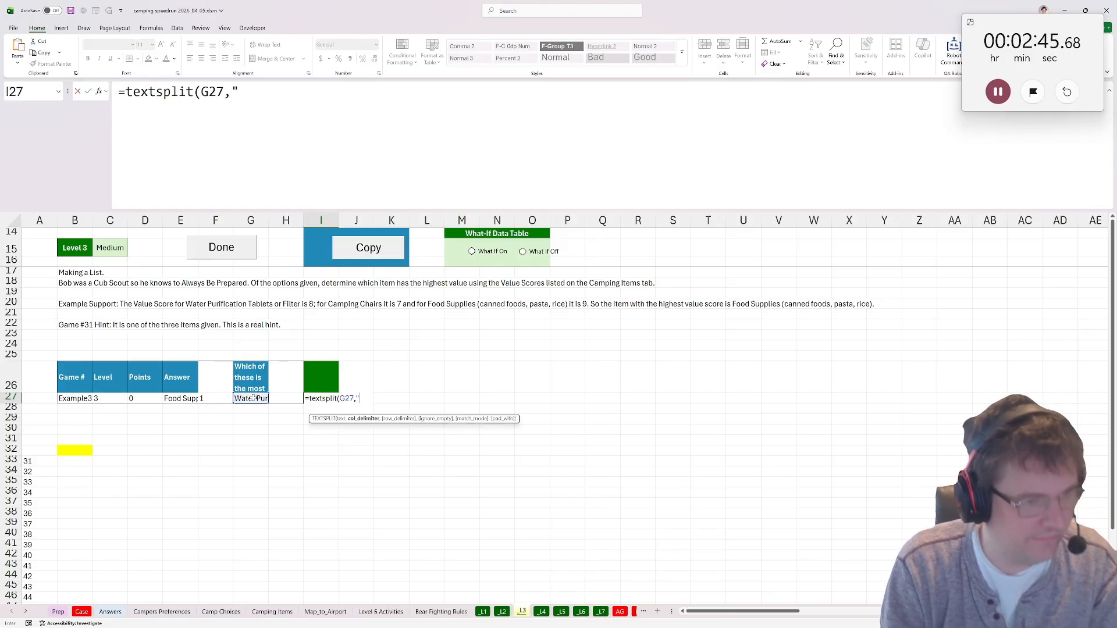
text(/")()
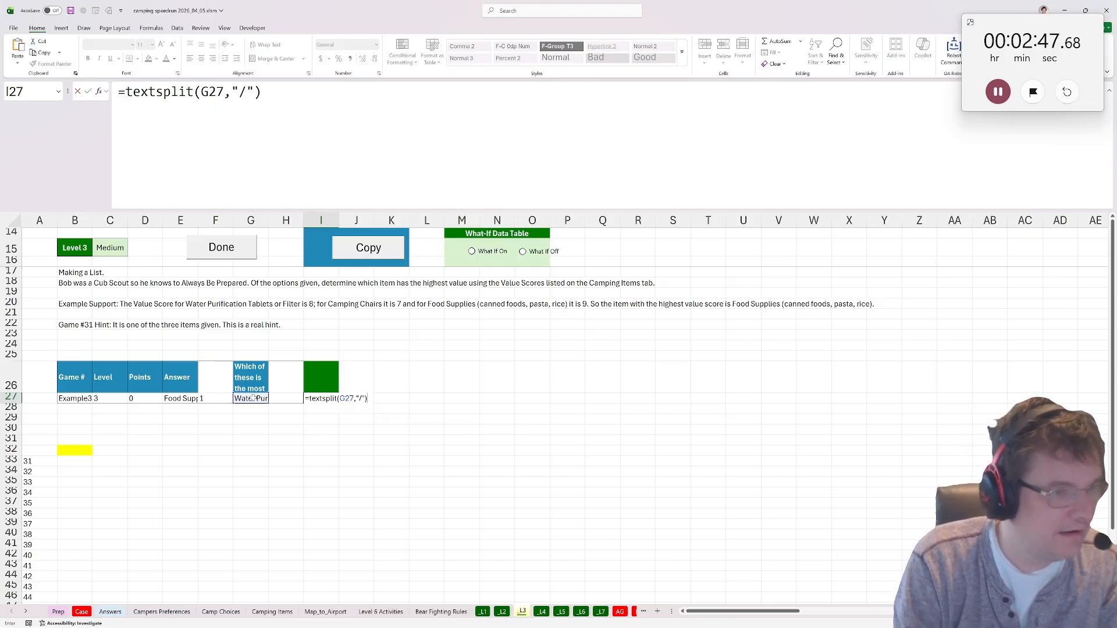
key(ctrl+Return)
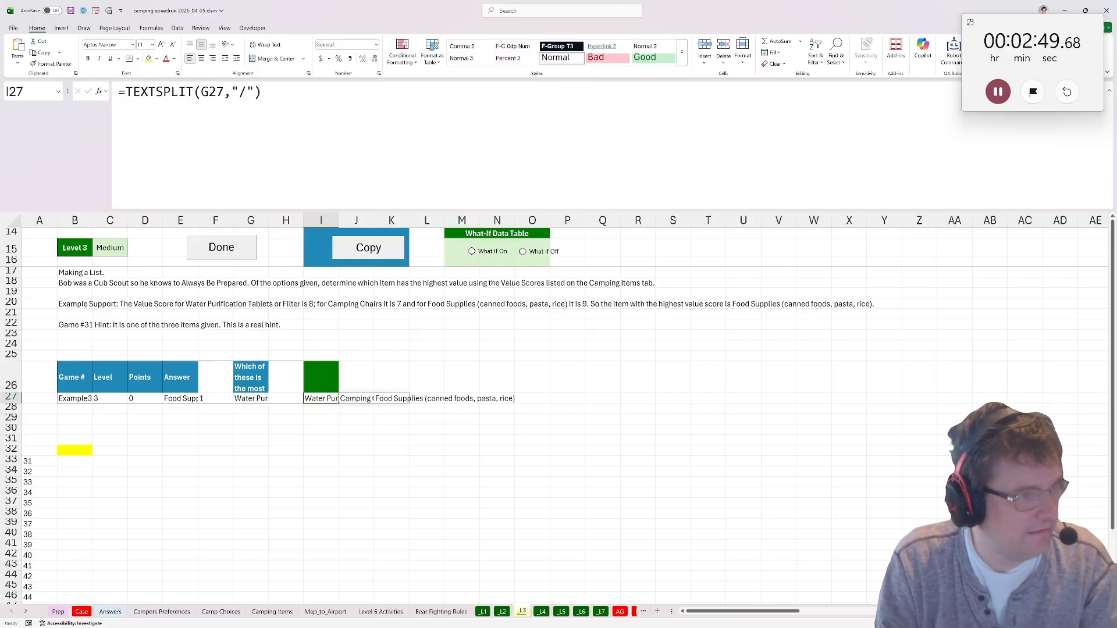
Change the TEXTSPLIT in I27 to use "/" as the row delimiter so the options spill downwards.
key(F2)
key(Left)
key(Left)
key(Left)
key(Left)
text(,)
key(ctrl+Return)
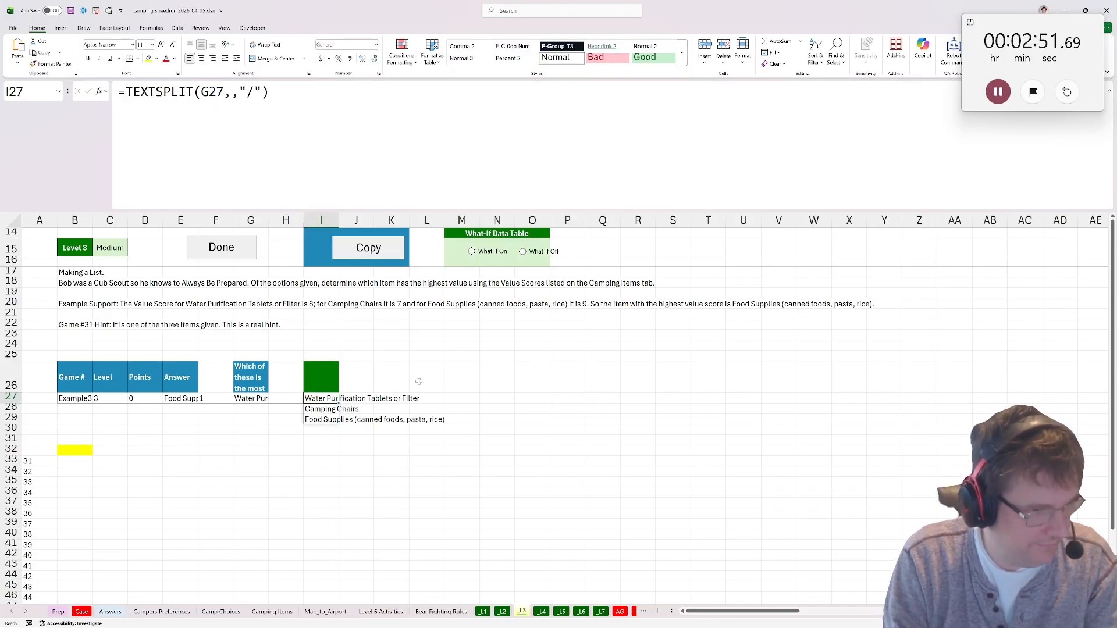
Look up each option's value score in J27 with =XLOOKUP(I27#,'Camping Items'!I:I,'Camping Items'!J:J).
key(Right)
text(=xlookuP()
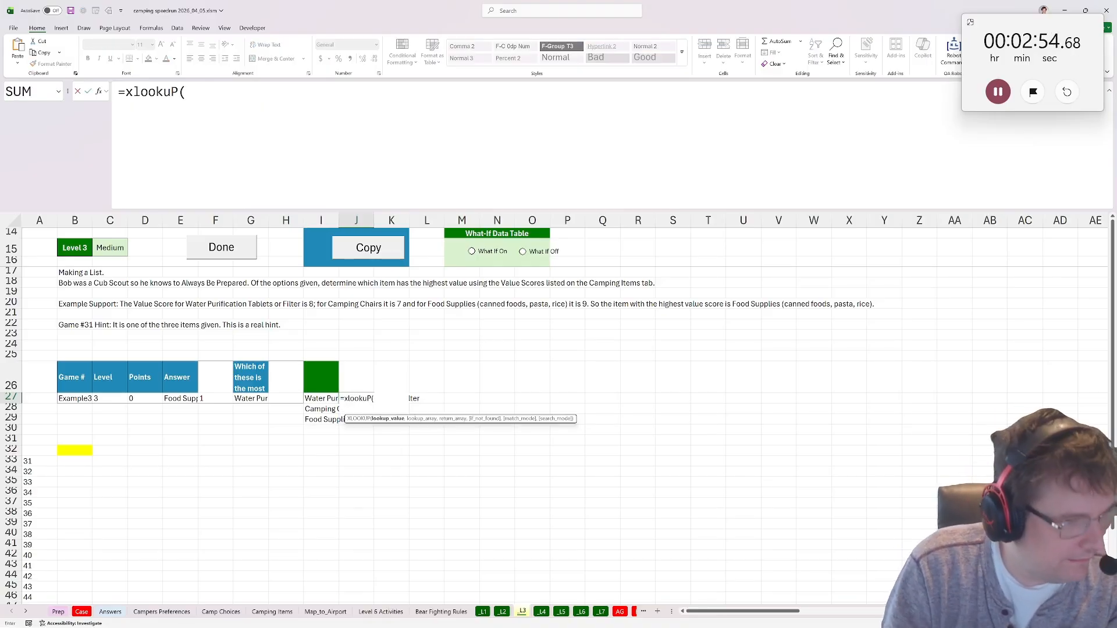
click(315, 399)
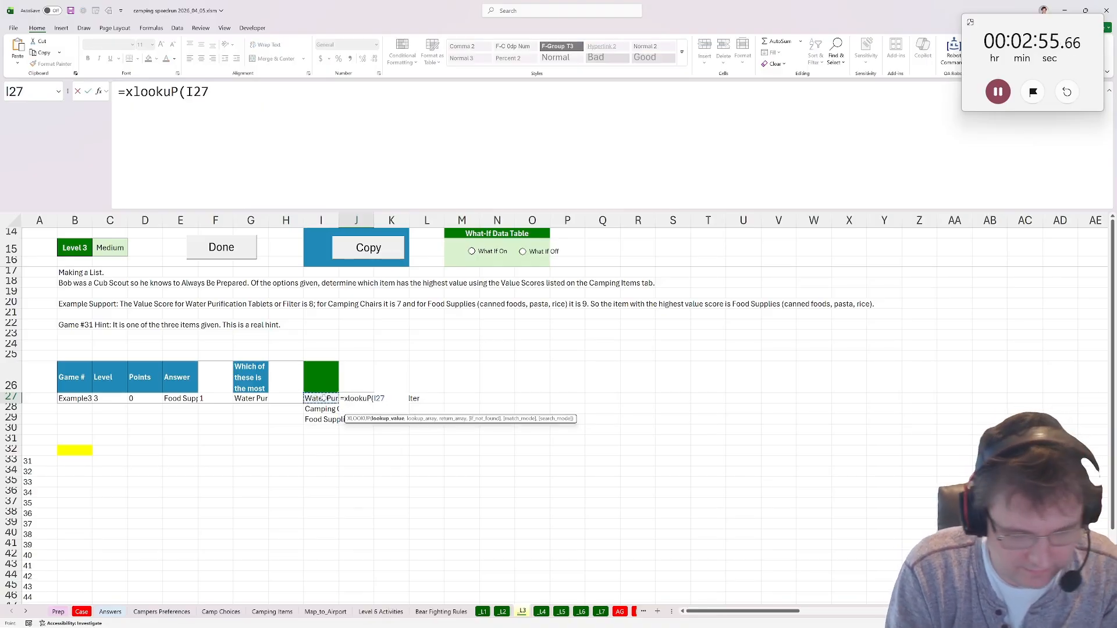
text(#,)
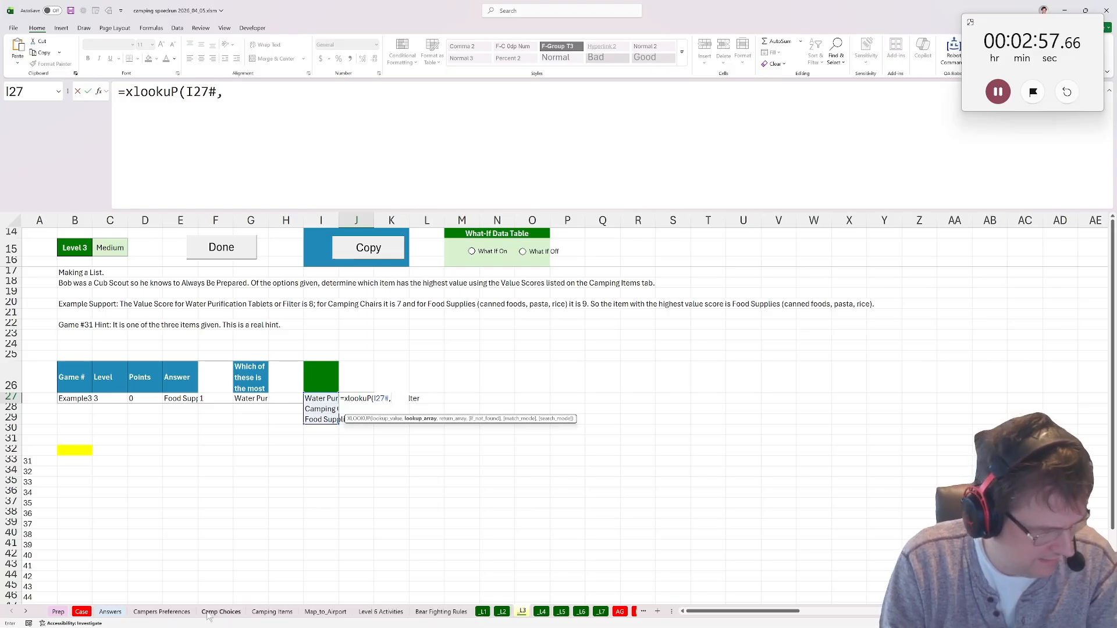
click(271, 612)
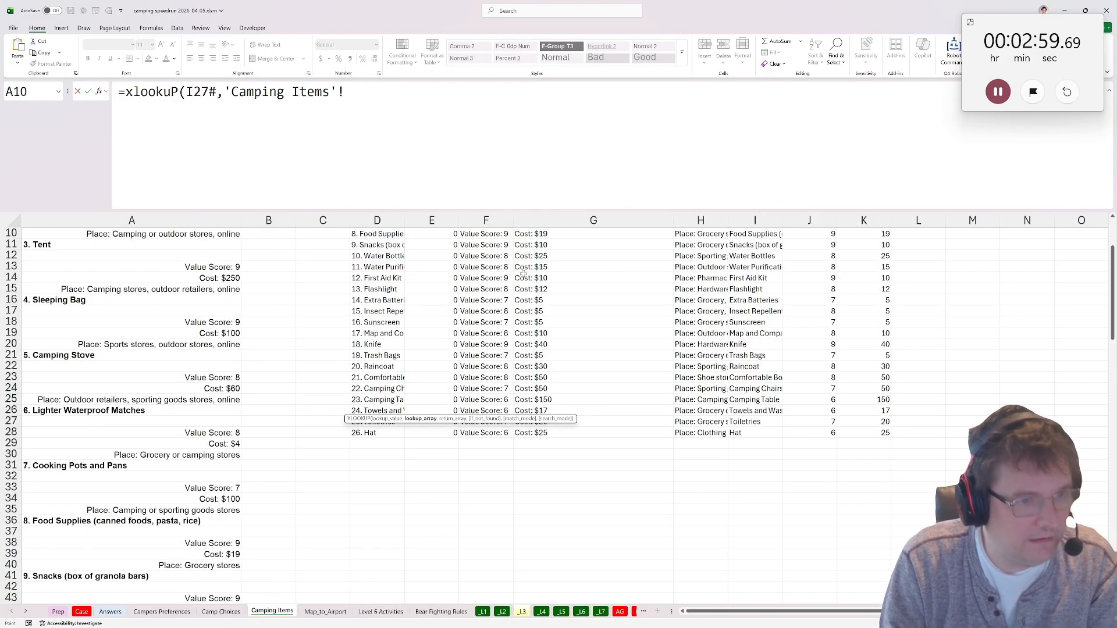
click(754, 220)
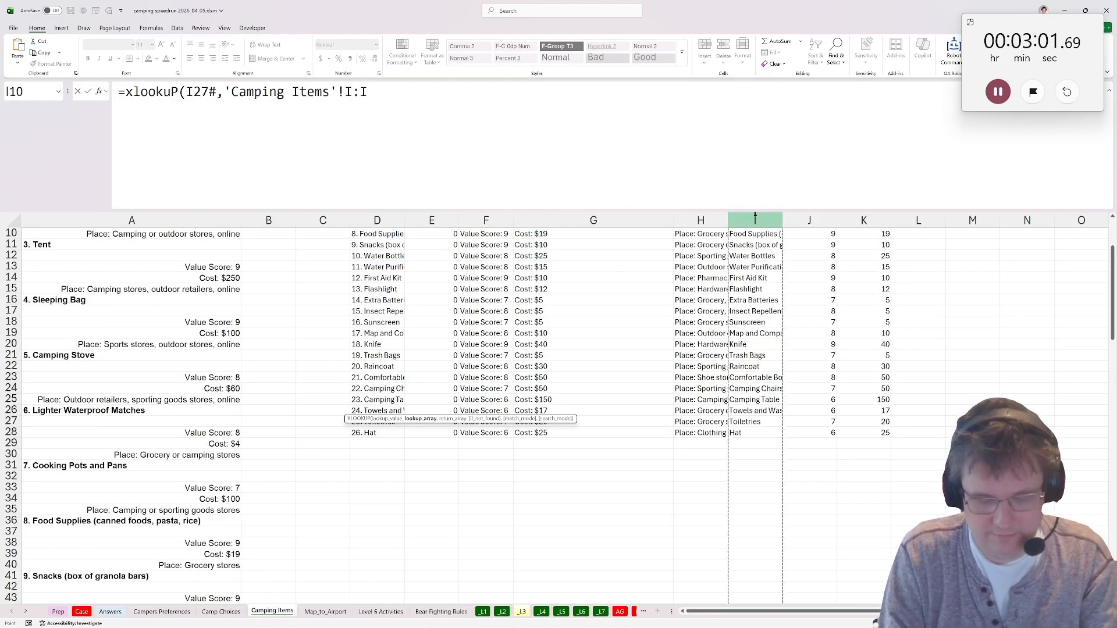
text(,)
click(810, 220)
key(Return)
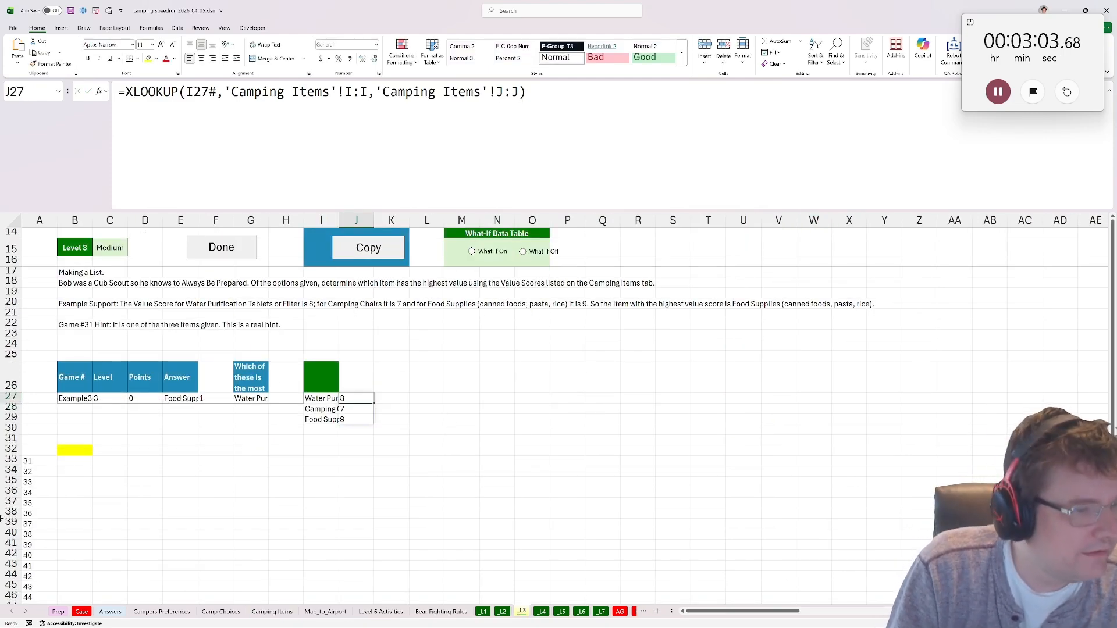
Return the highest-value item in B32 with =biggest(J27#,I27#) and mark Level 3 as done.
click(64, 454)
text(=biggest()
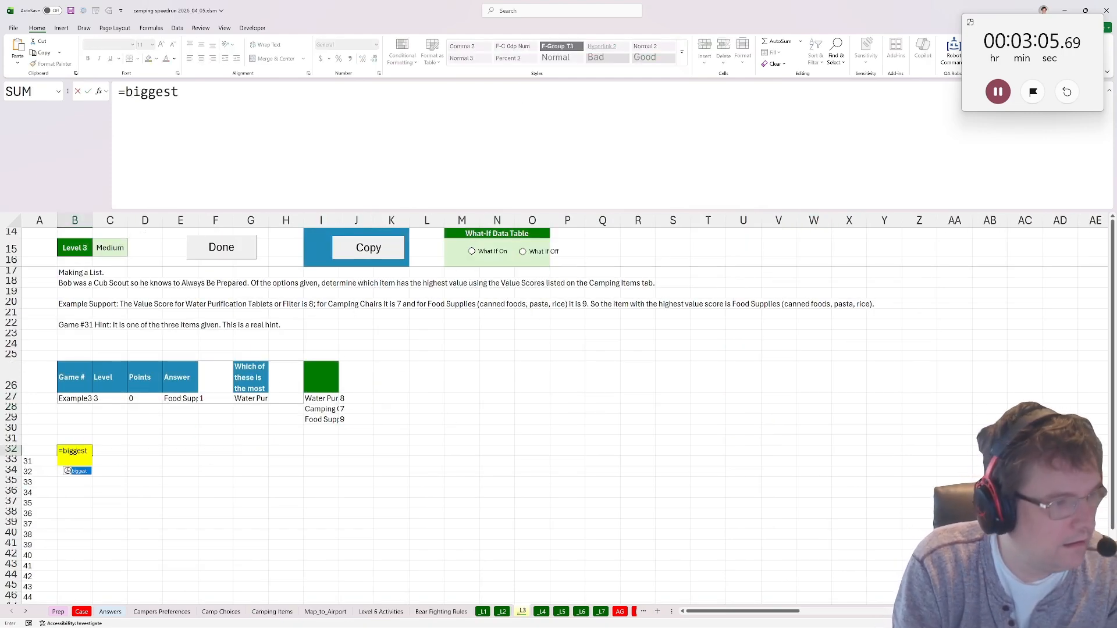
click(352, 399)
text(#,)
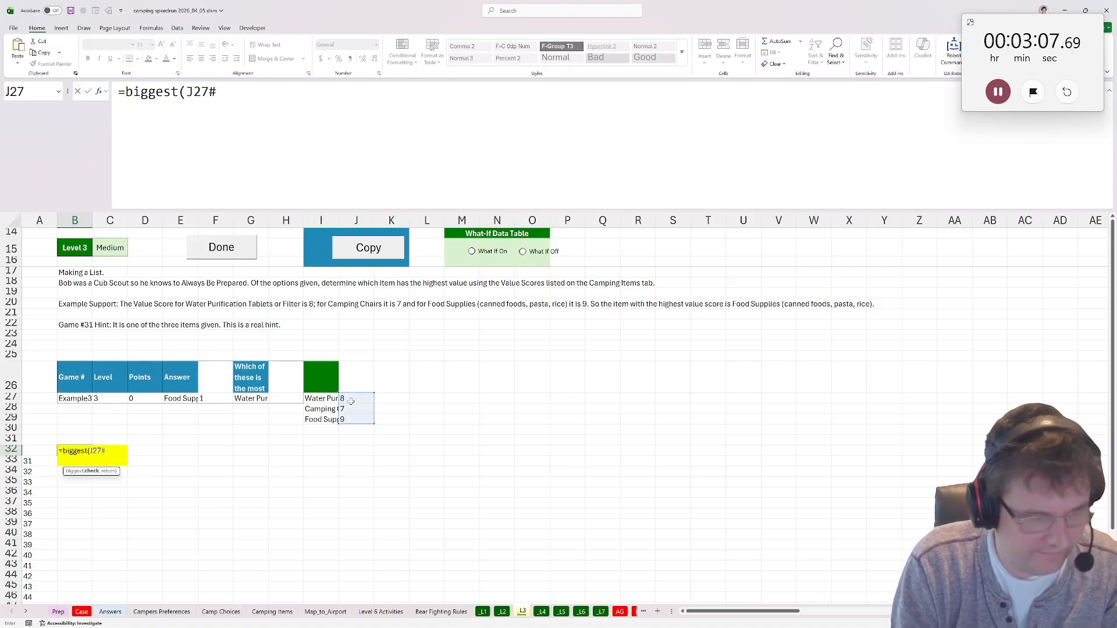
click(329, 397)
text(#))
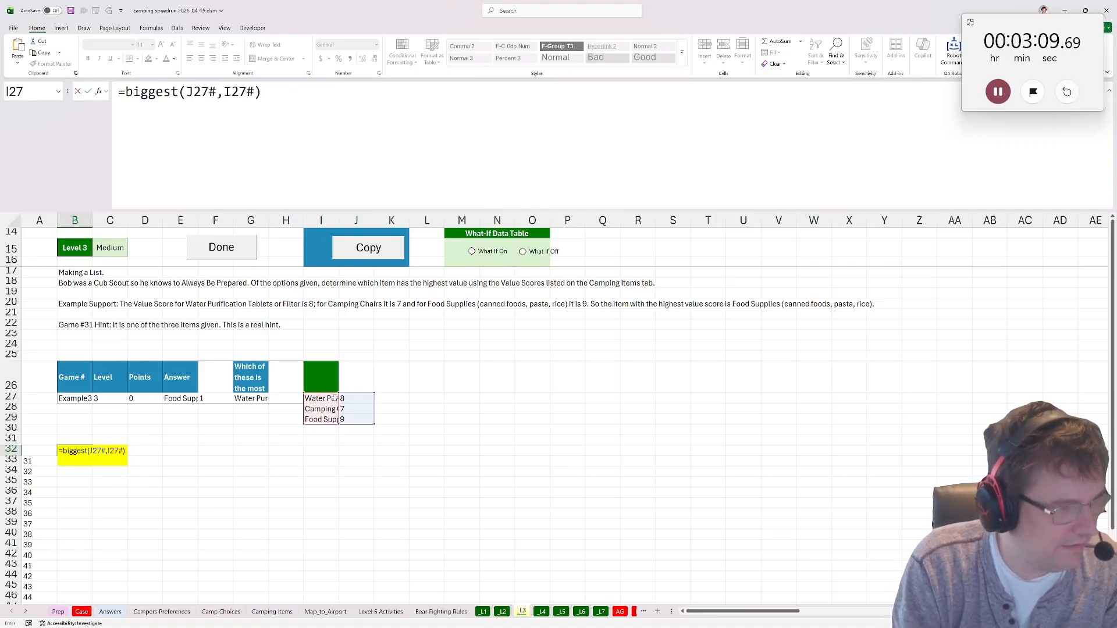
key(Return)
click(200, 248)
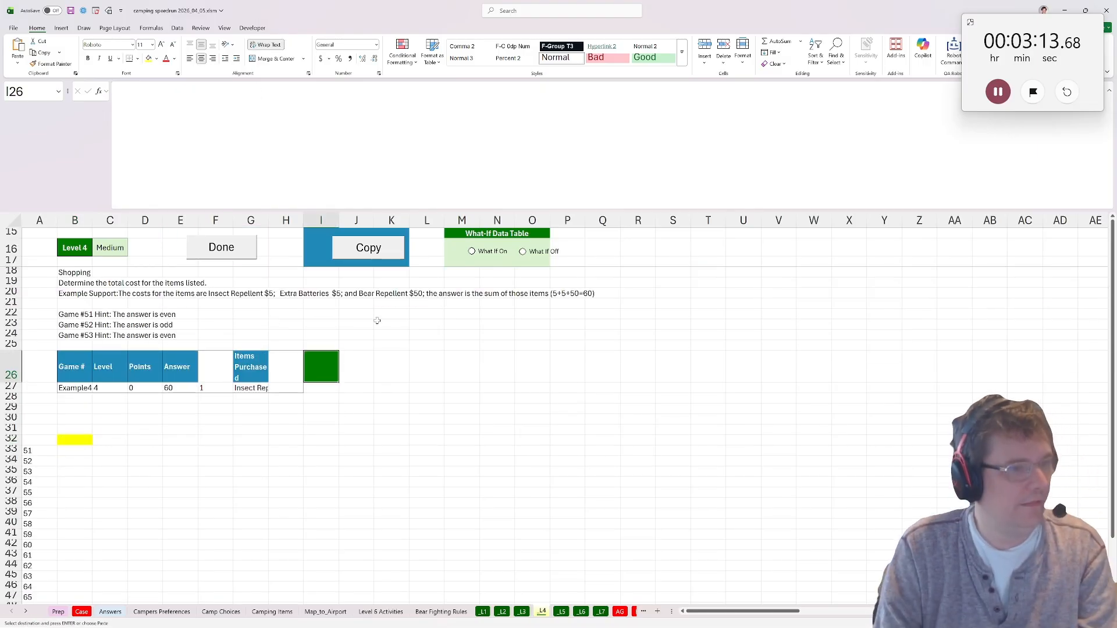
Copy the previous level's formulas into the Level 4 sheet and make J27's XLOOKUP return costs from 'Camping Items'!K:K.
click(353, 247)
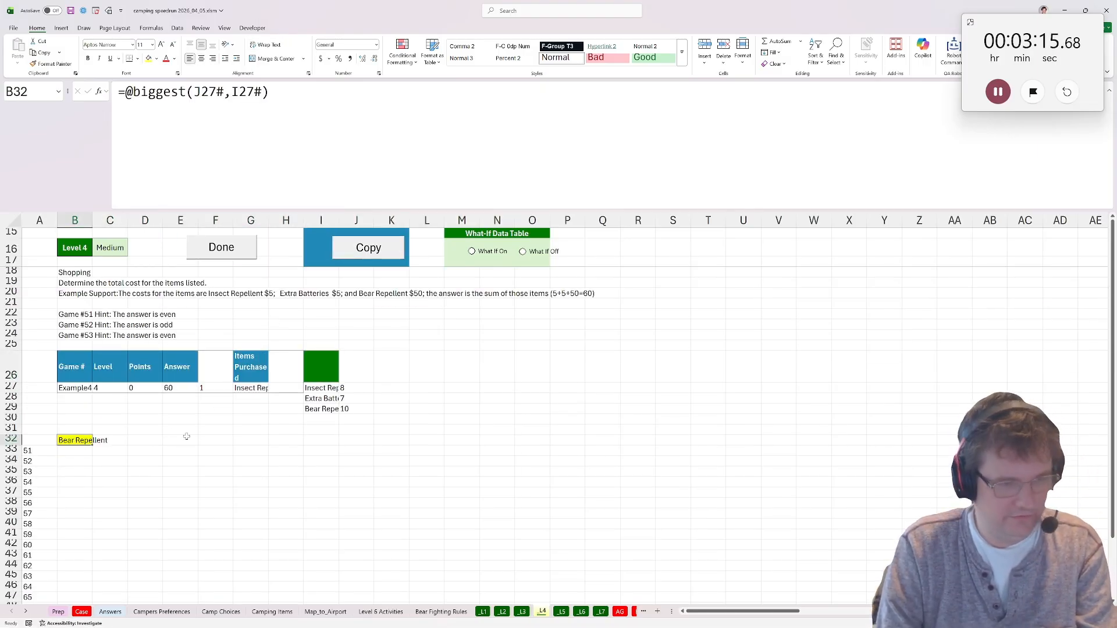
click(352, 389)
key(F2)
key(Left)
key(Left)
key(Left)
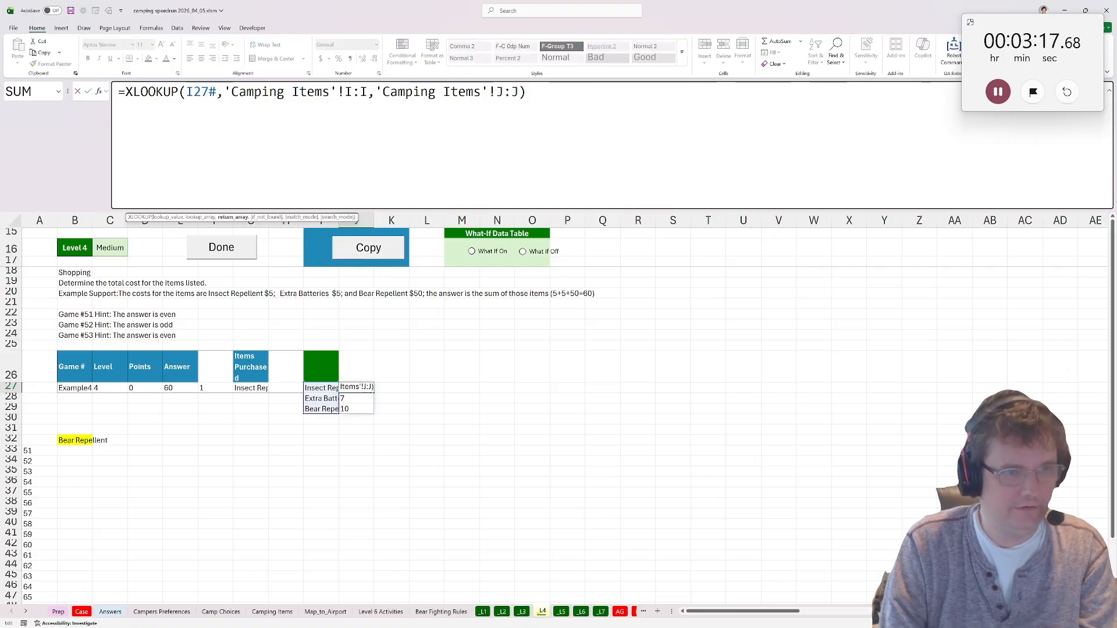
key(shift+Left)
text(K)
key(Right)
key(shift+Right)
text(K)
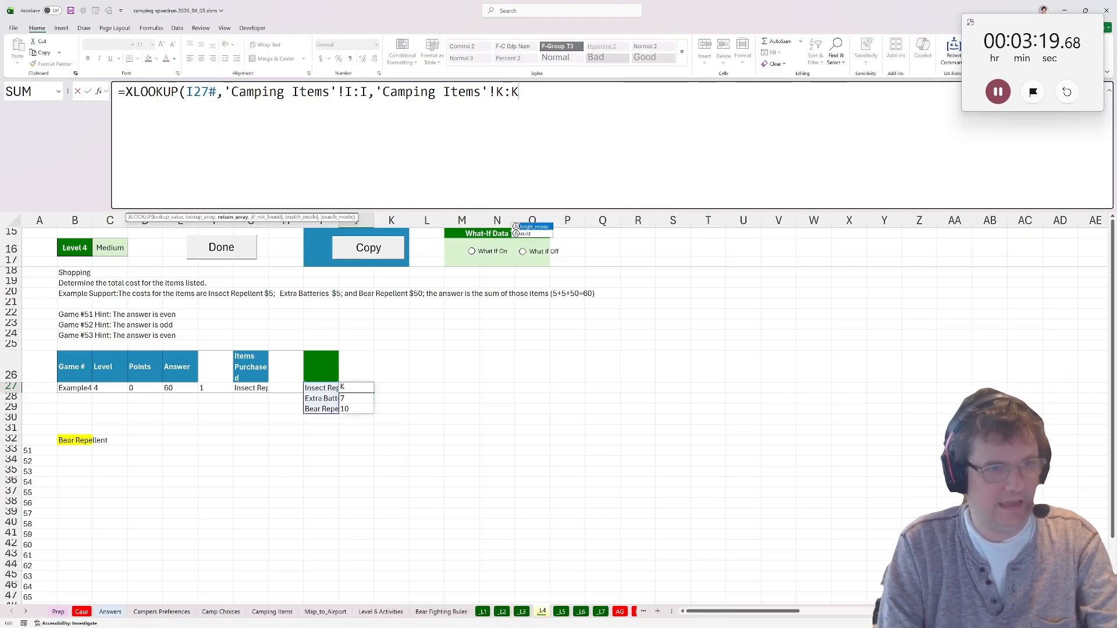
key(Right)
key(ctrl+Return)
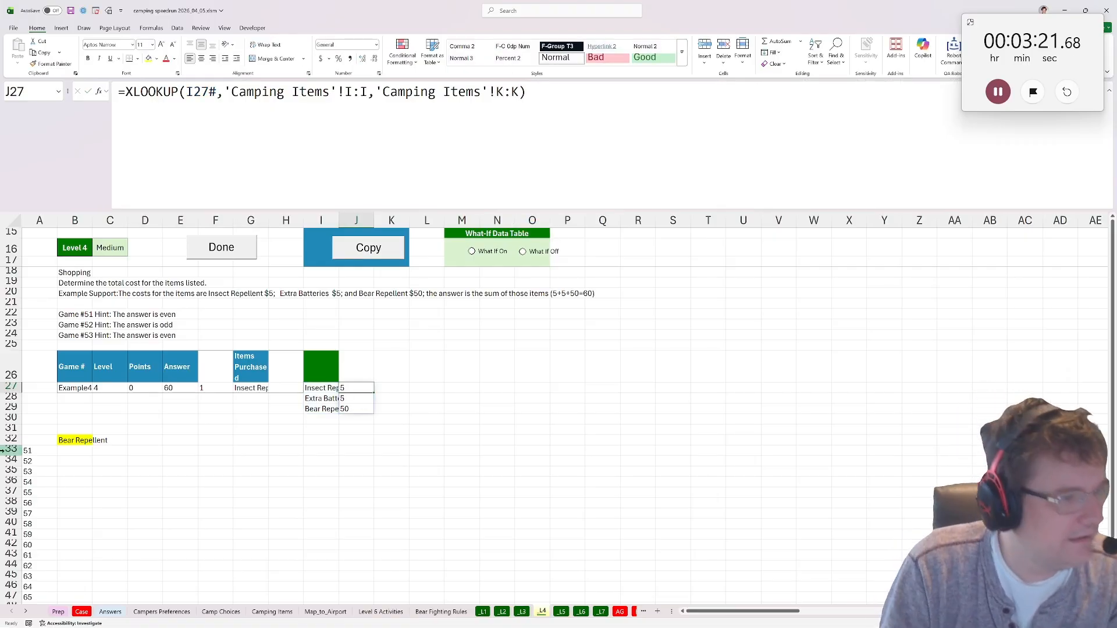
Replace the formula in B32 with a SUM of the item costs in J27:J29 and mark Level 4 as done.
click(79, 442)
text(=sum)
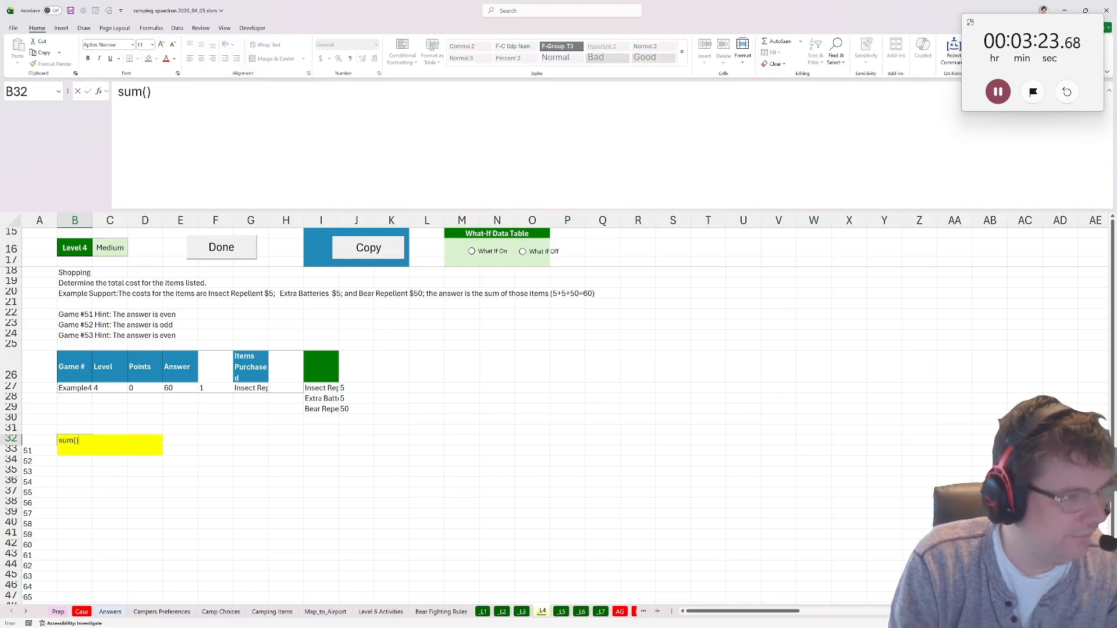
key(BackSpace)
key(BackSpace)
key(BackSpace)
key(BackSpace)
key(BackSpace)
text(=sum()
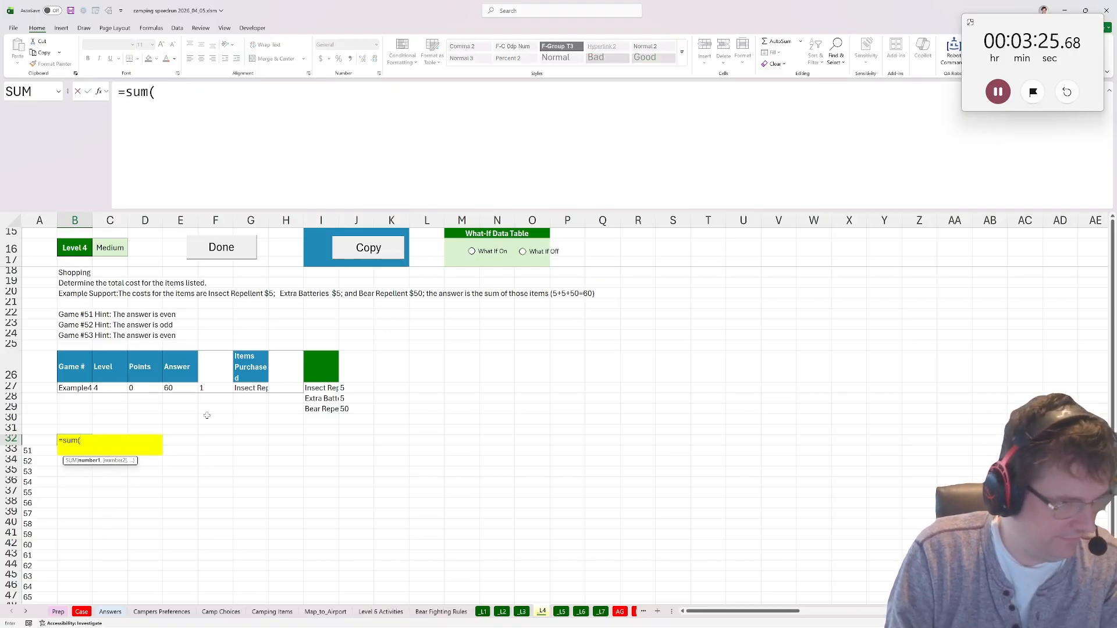
click(357, 390)
key(shift+Down)
key(shift+Down)
key(Return)
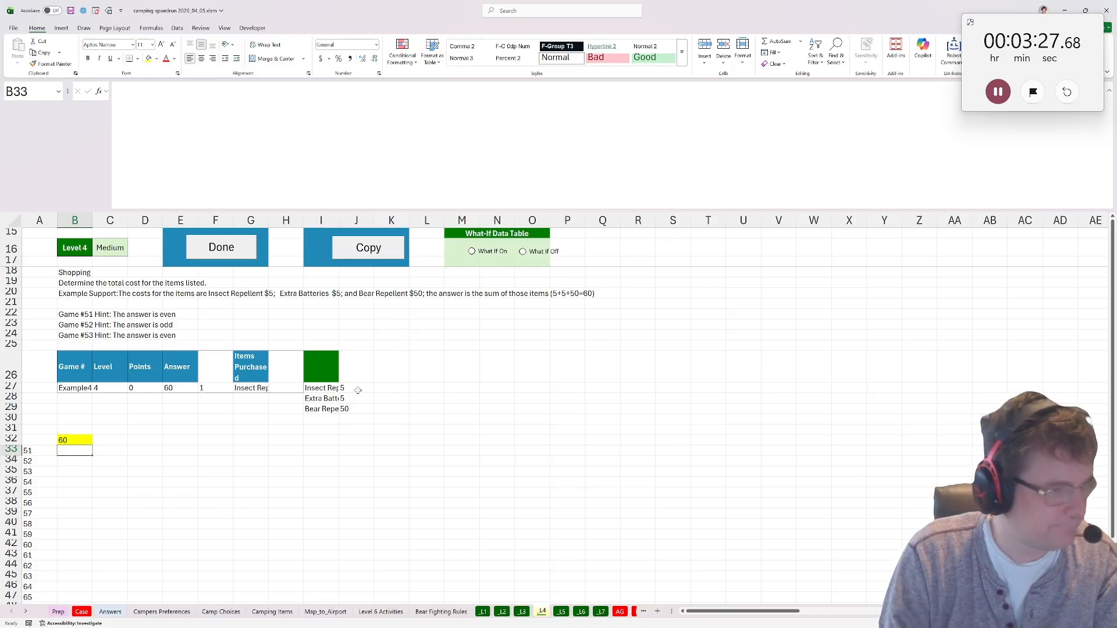
click(223, 255)
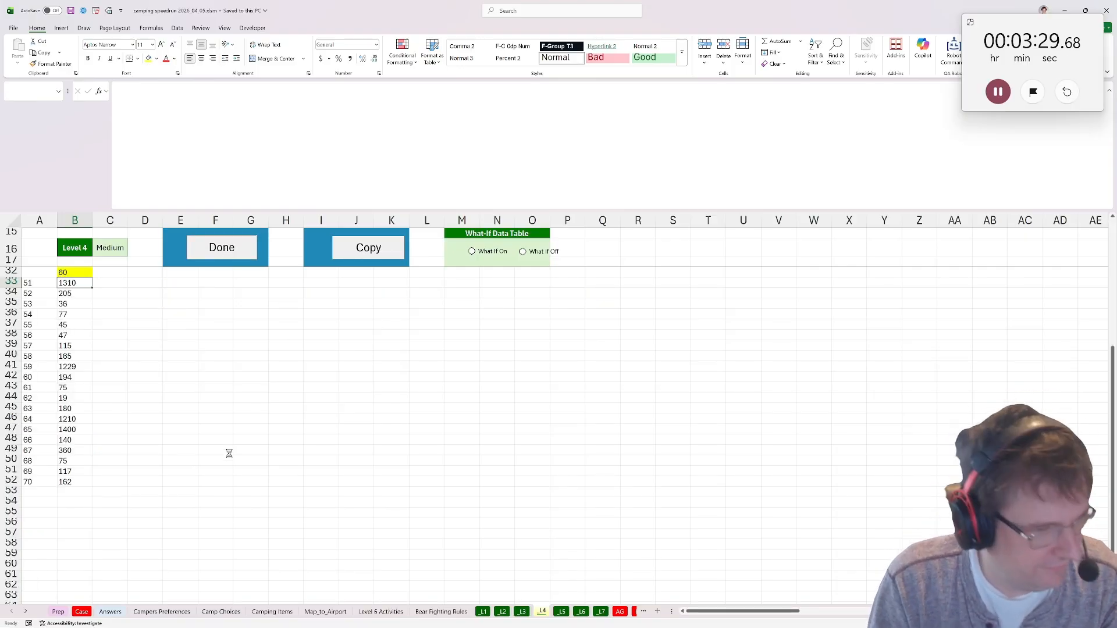
Duplicate the Map_to_Airport sheet, placing the copy before the Prep sheet.
right_click(326, 612)
click(343, 524)
click(303, 587)
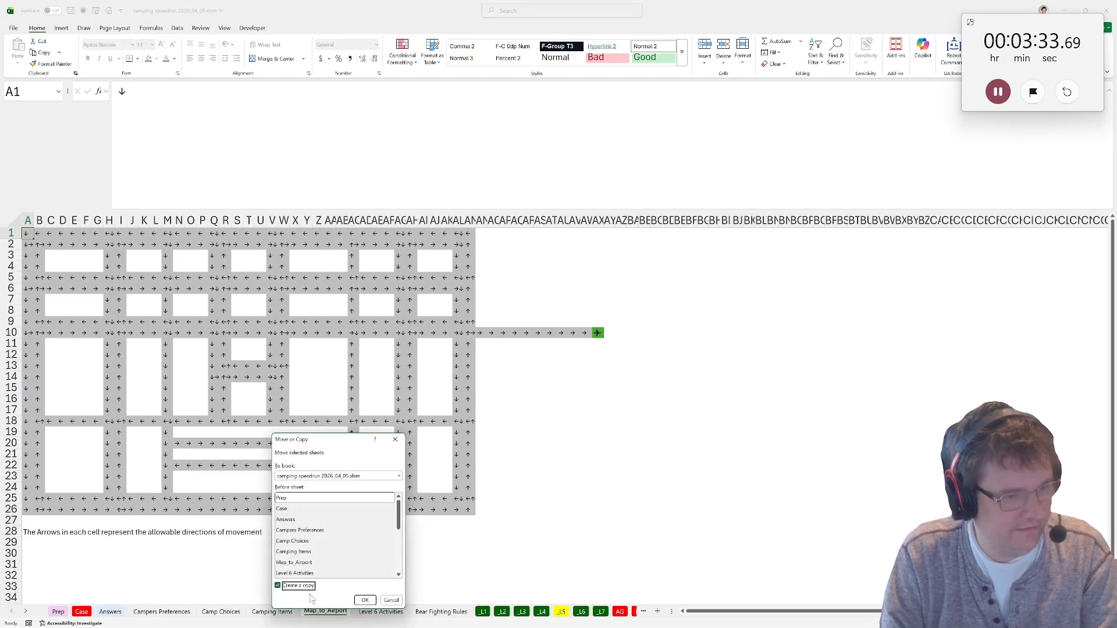
click(365, 600)
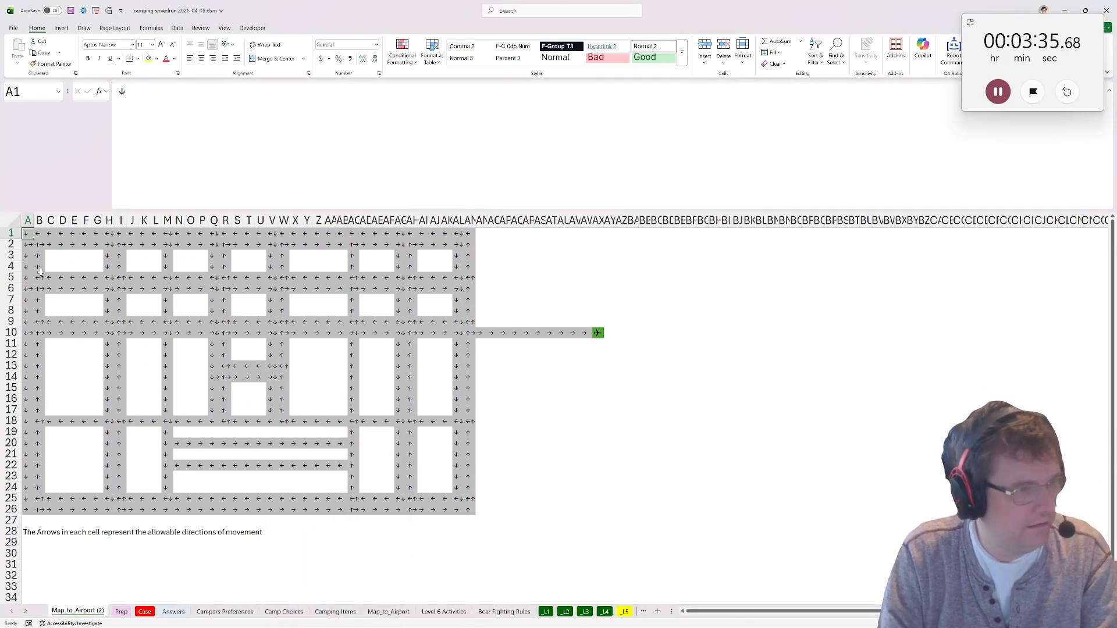
Clear the arrows and the note from the copied map, keeping its shading, and enter 0 in airport cell AX10.
mouse_move(28, 234)
mouse_down()
mouse_move(51, 305)
mouse_move(642, 547)
mouse_up()
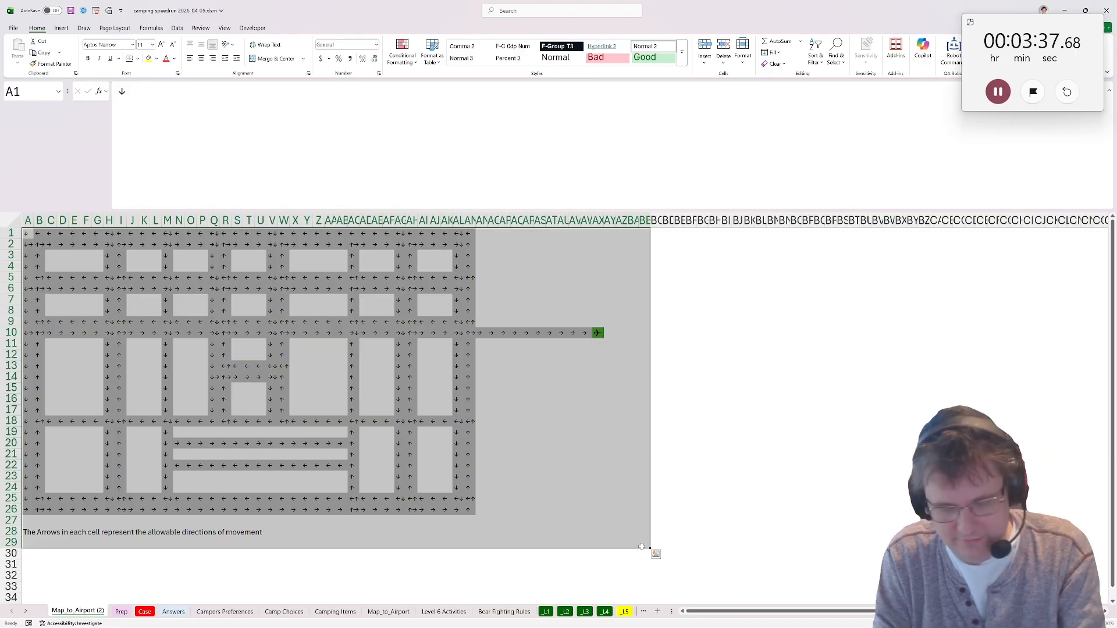
key(Delete)
click(598, 334)
text(0)
key(Return)
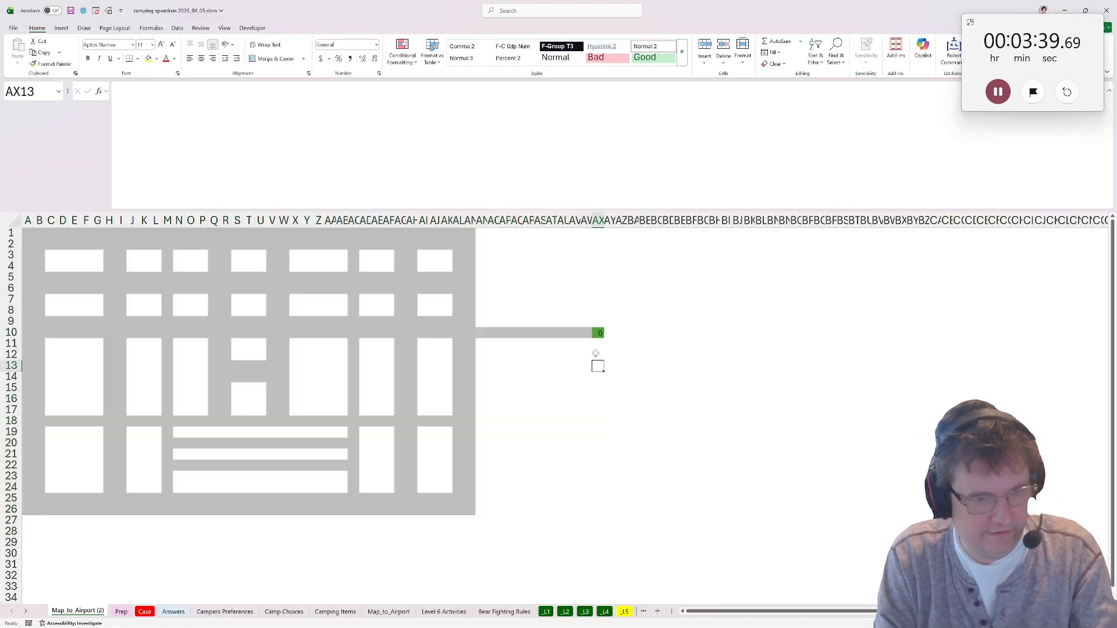
Start the distance formula in AW10 of the copied map as =LET(arrows,Map_to_Airport!AW10,), referencing the original map's arrow cell.
click(586, 334)
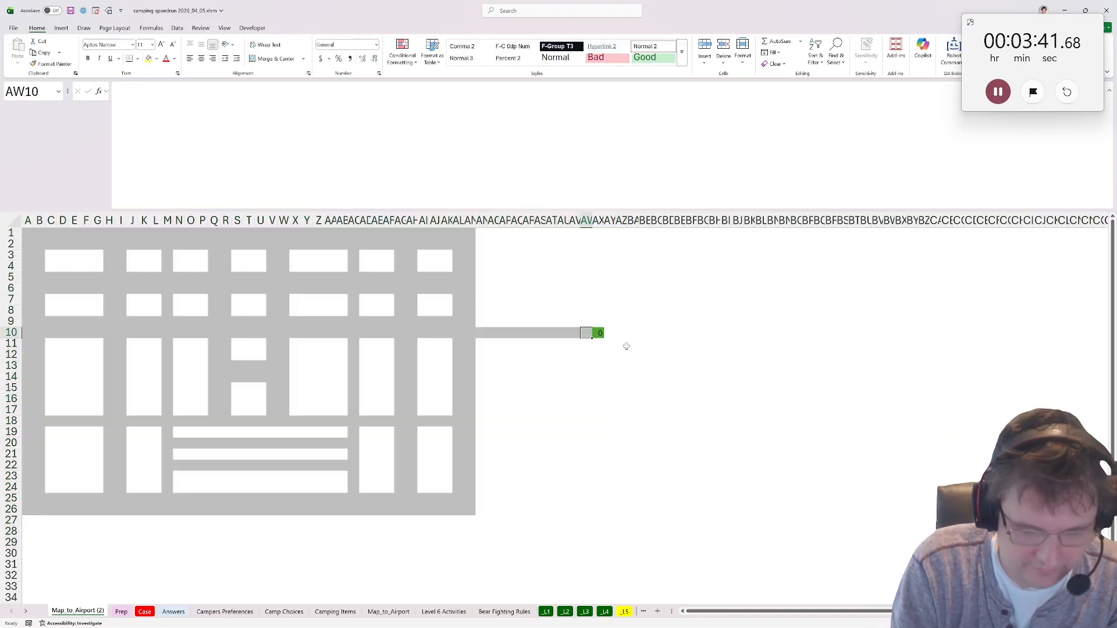
text(=let()
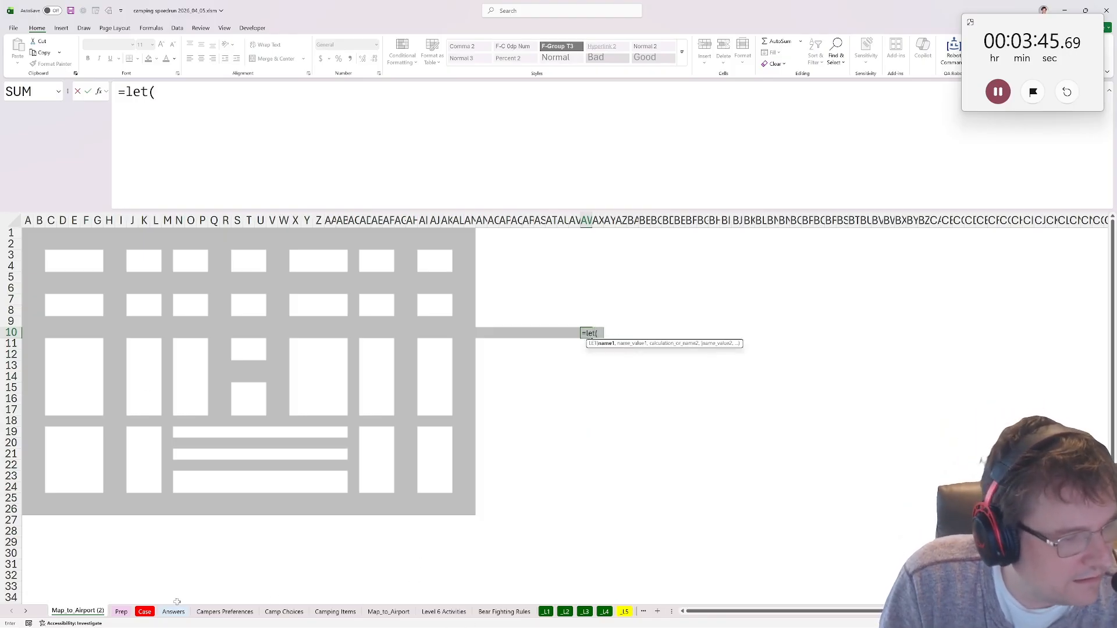
click(388, 612)
click(586, 333)
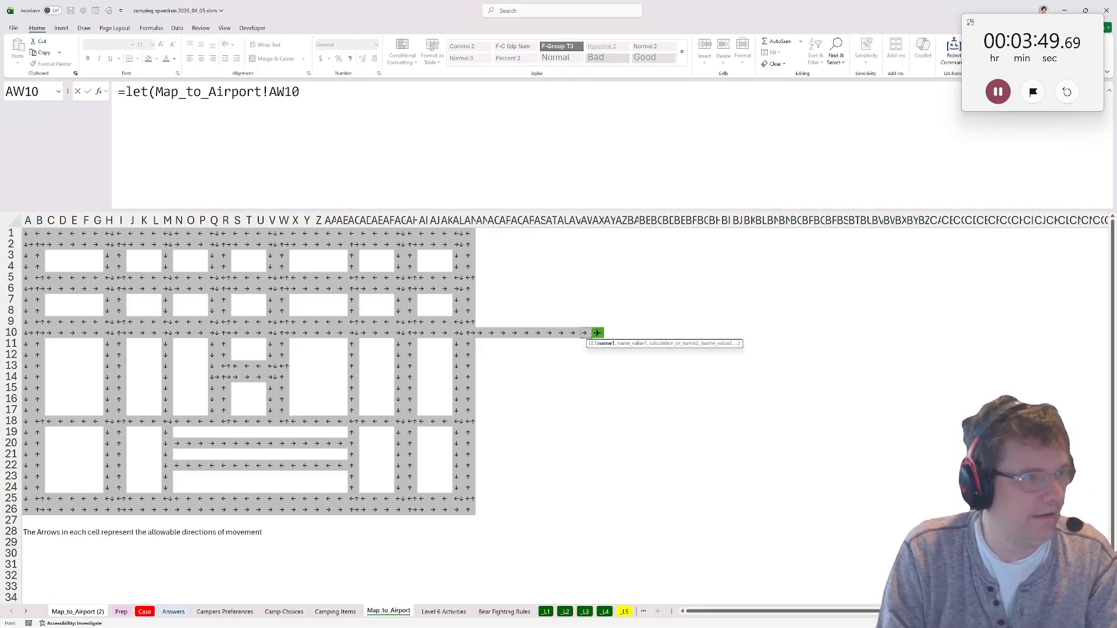
key(F2)
text(arrows,)
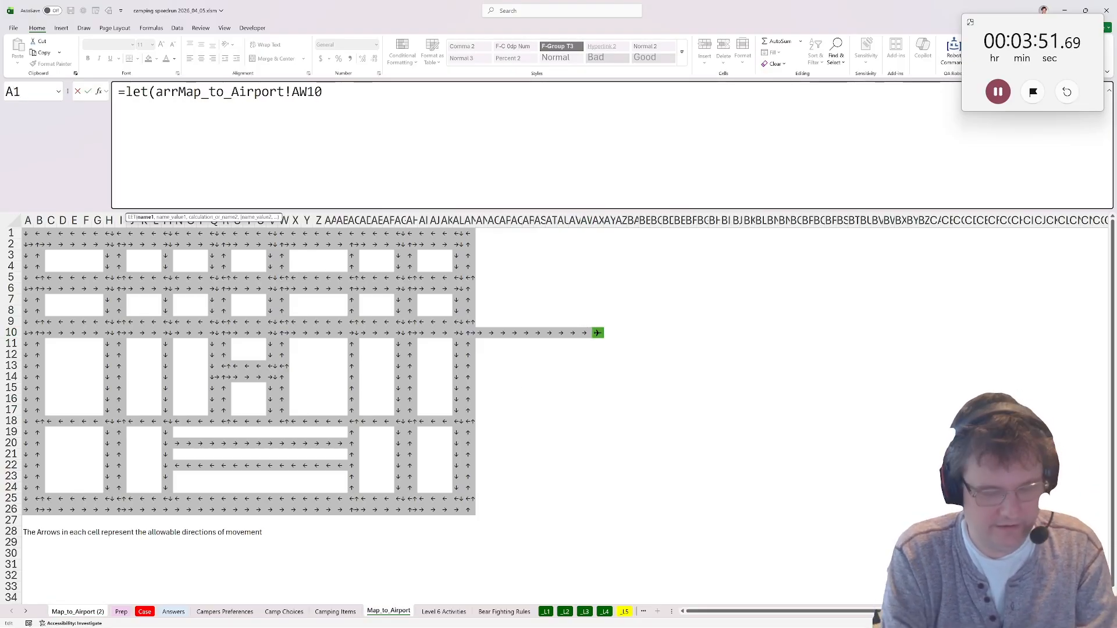
key(End)
text(,))
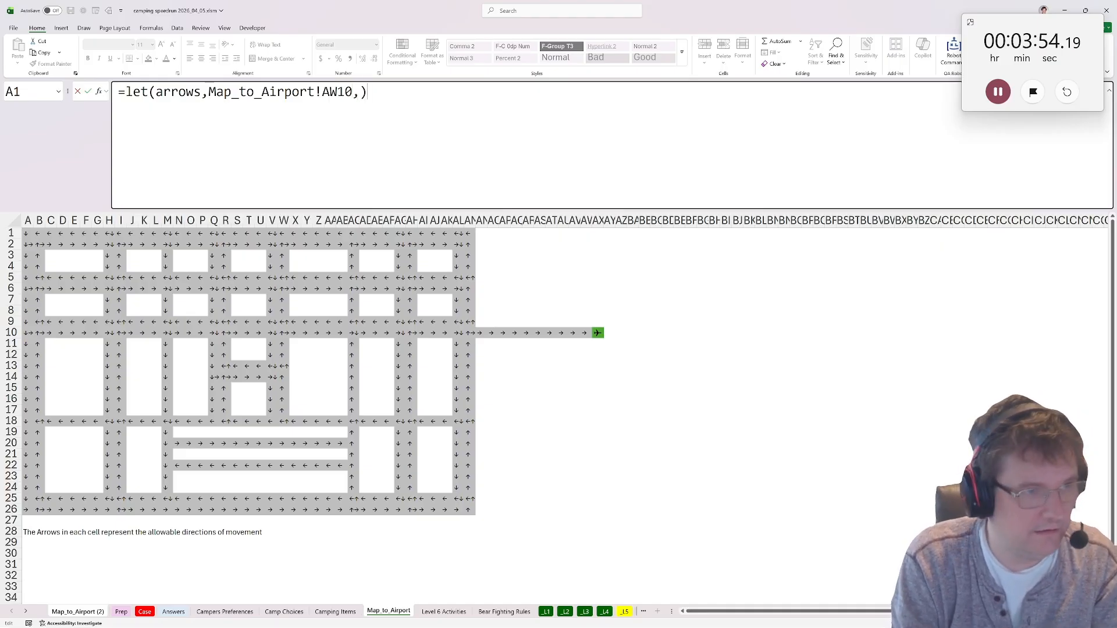
key(Return)
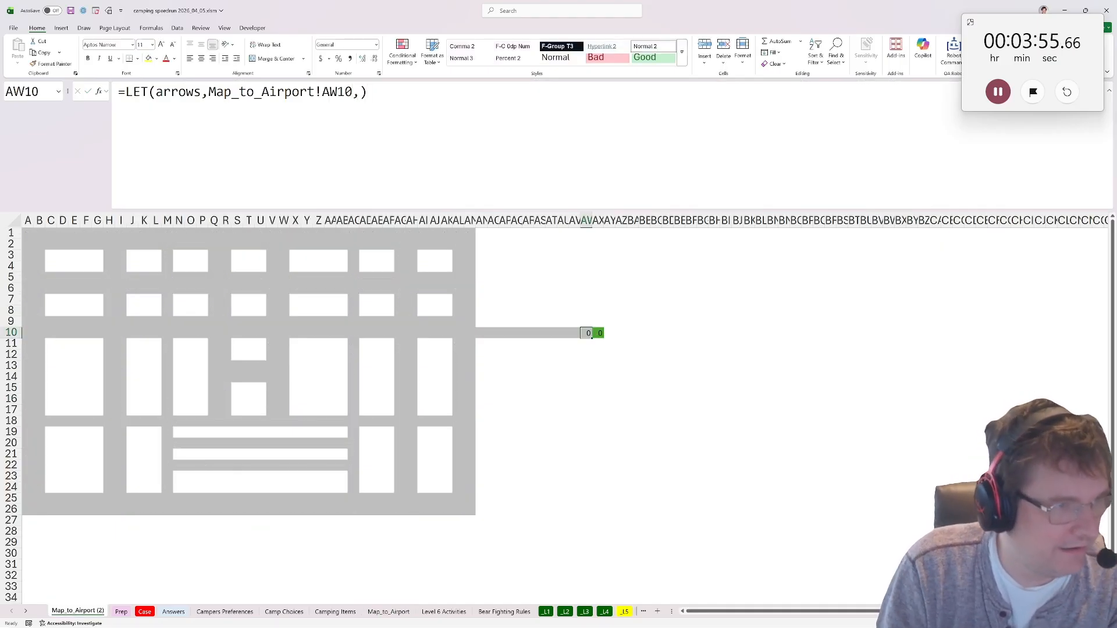
Add a variable U on a new line of the AW10 LET formula, beginning an IF that calls count_substring.
key(F2)
key(Left)
key(alt+Return)
text(U)
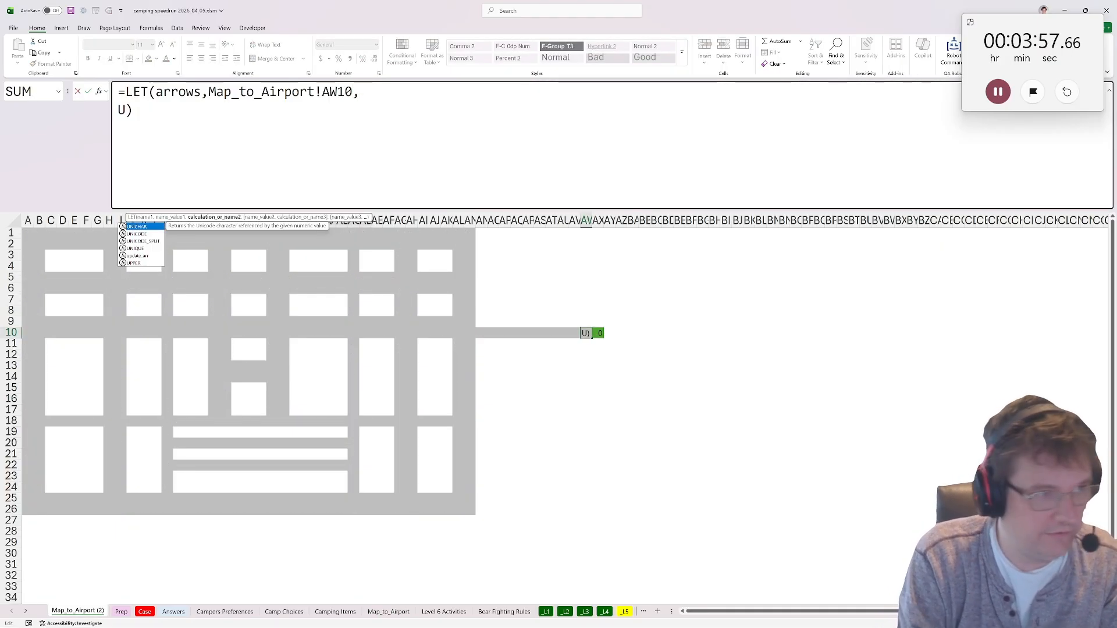
text(,)
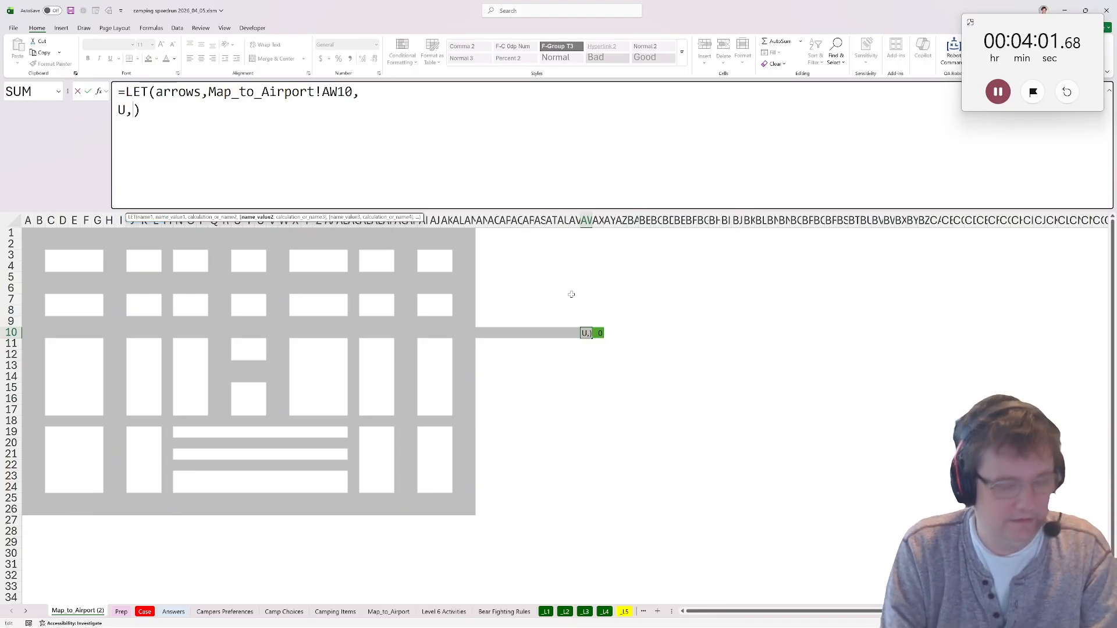
text(if(co)
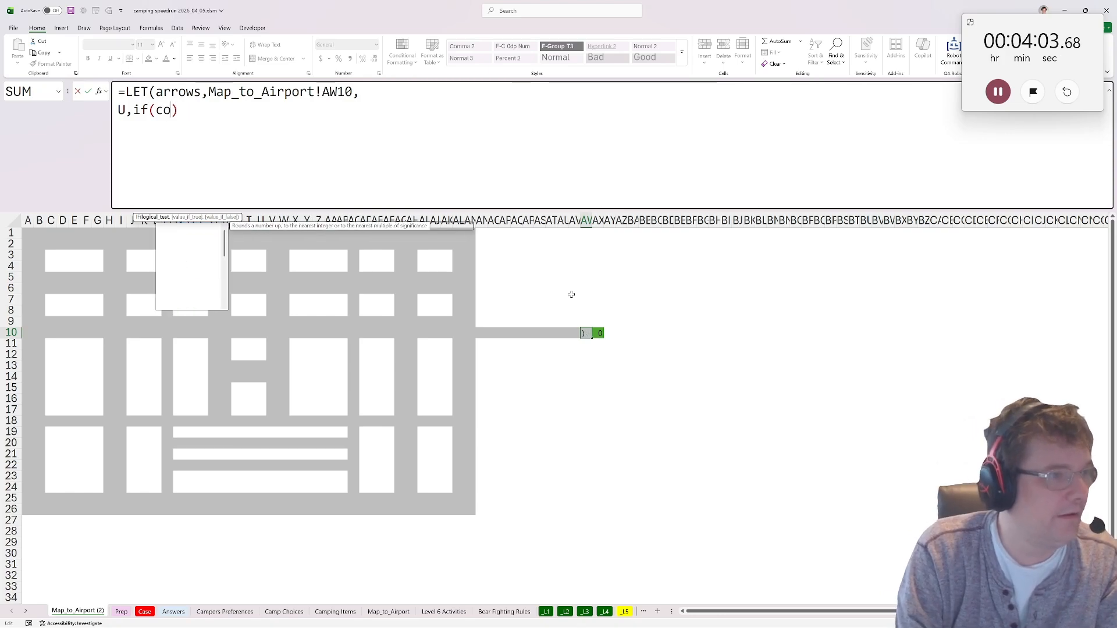
text(u)
key(Tab)
text(a)
key(BackSpace)
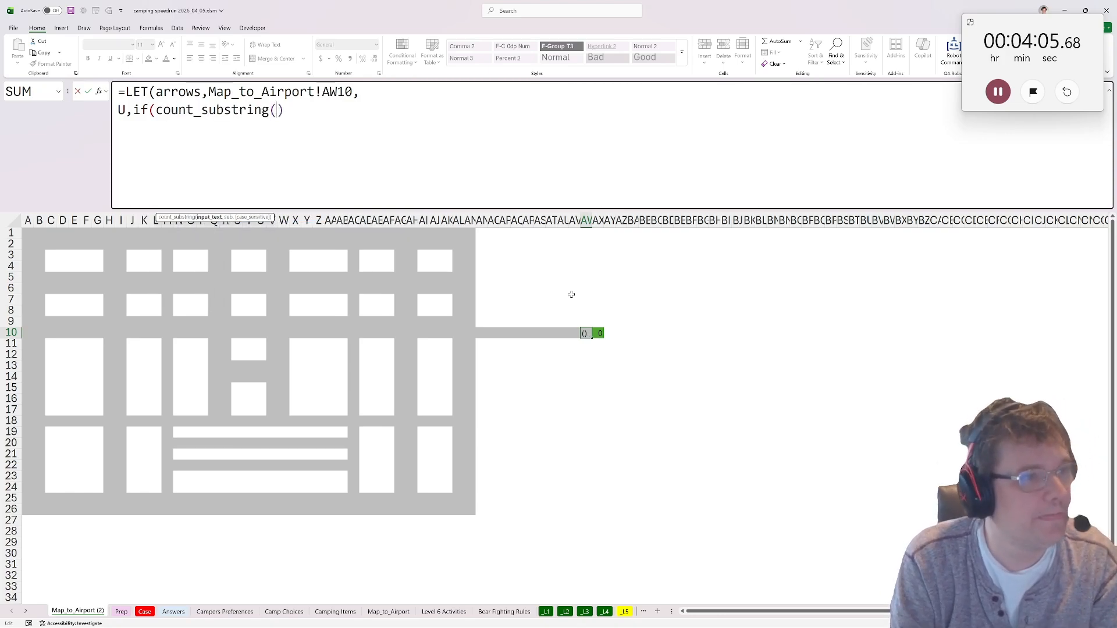
Complete the U variable's test as count_substring(arrows,arrow("U")) and return AW9+1 when it is met.
text(arrpws)
key(BackSpace)
key(BackSpace)
key(BackSpace)
text(ows,a)
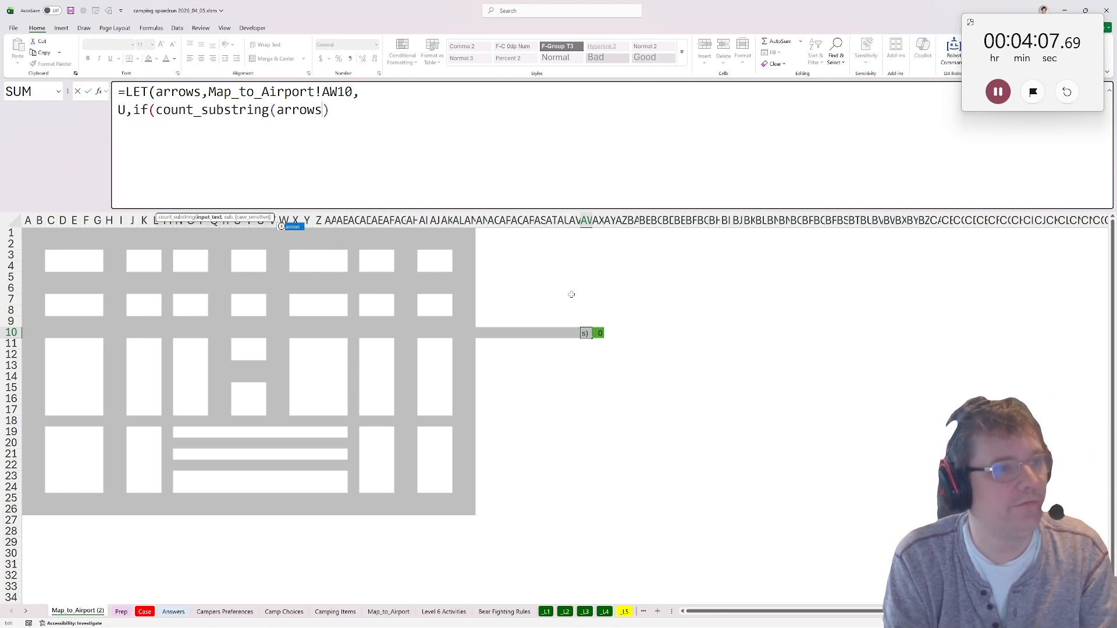
text(rrow)
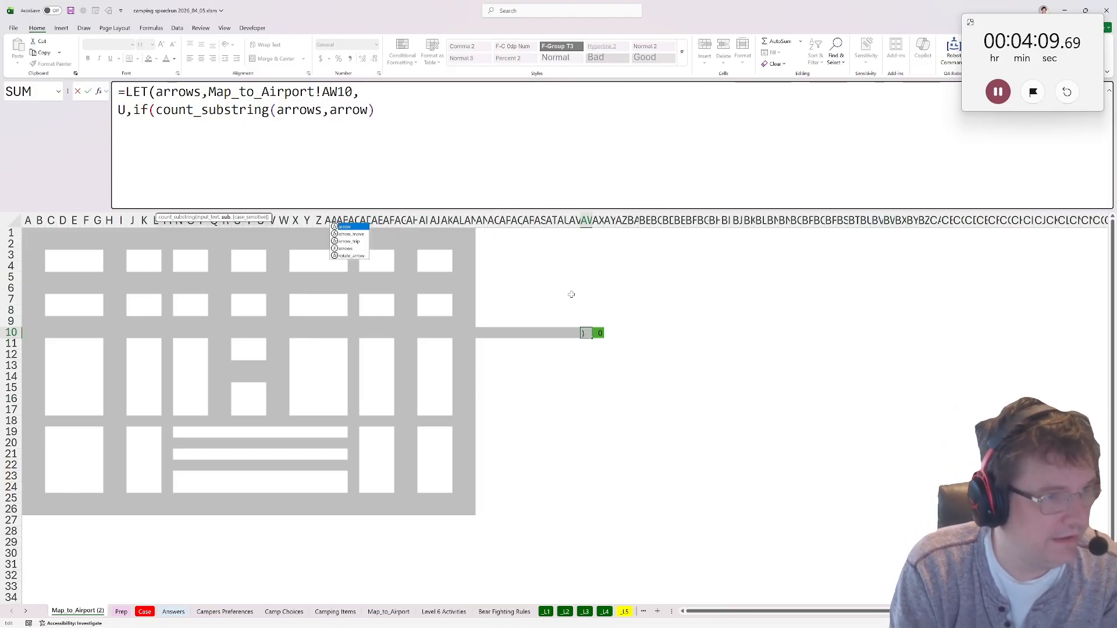
text(("U"))
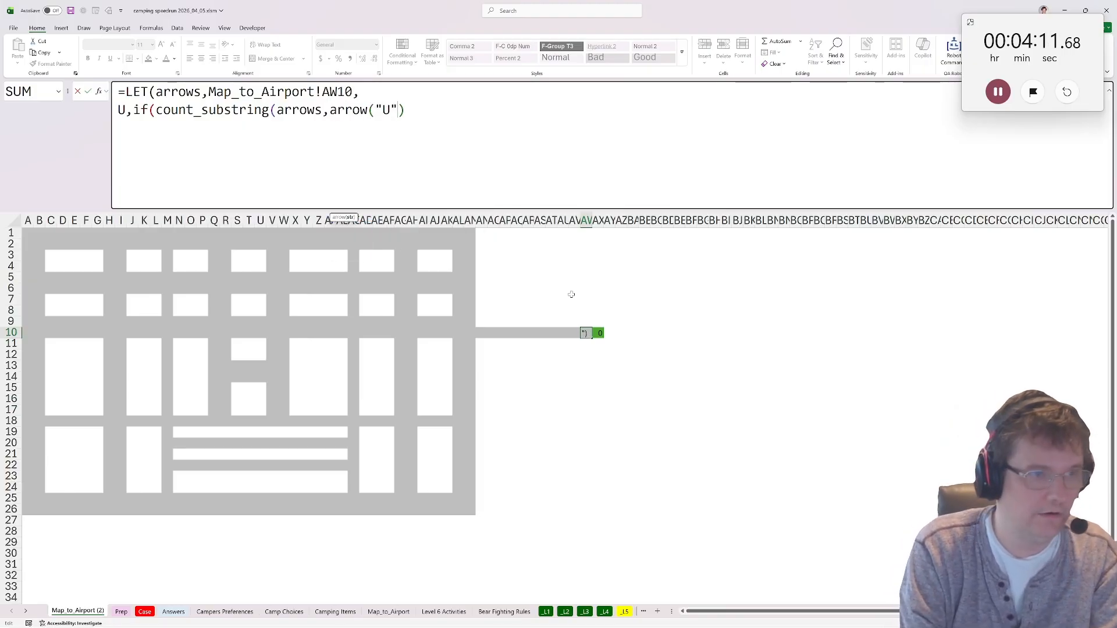
text())
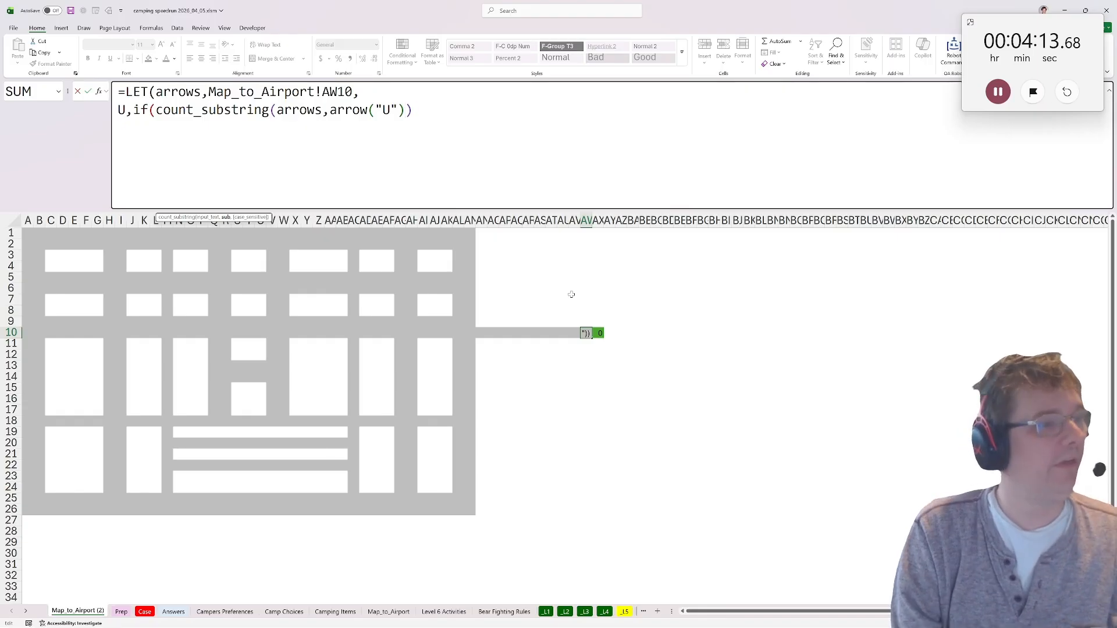
text())
key(Left)
text(,)
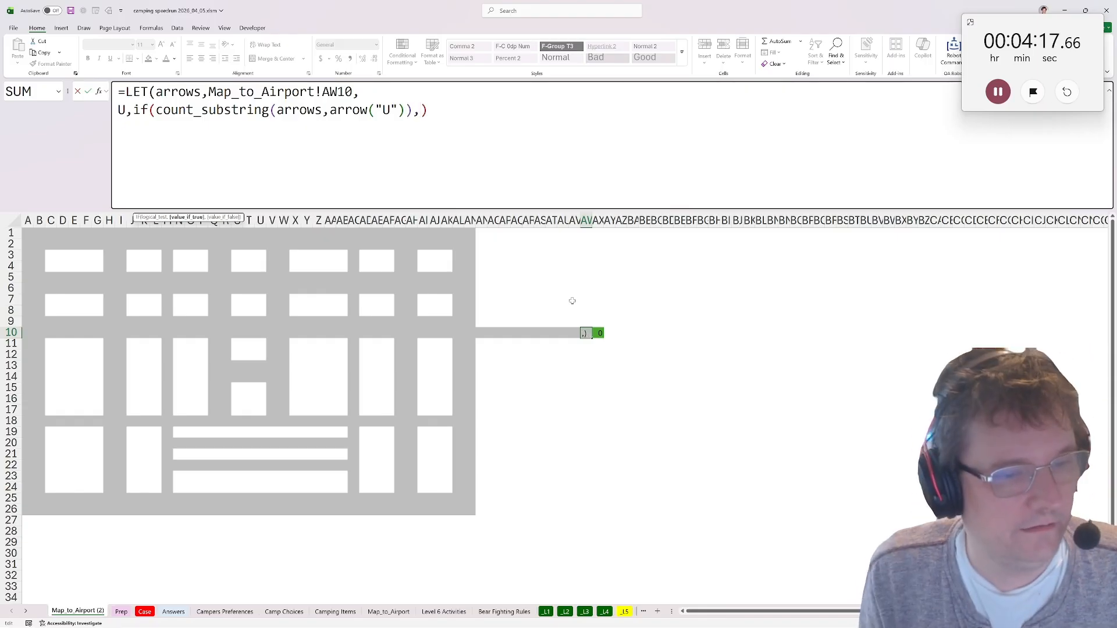
click(587, 322)
text(+1,)
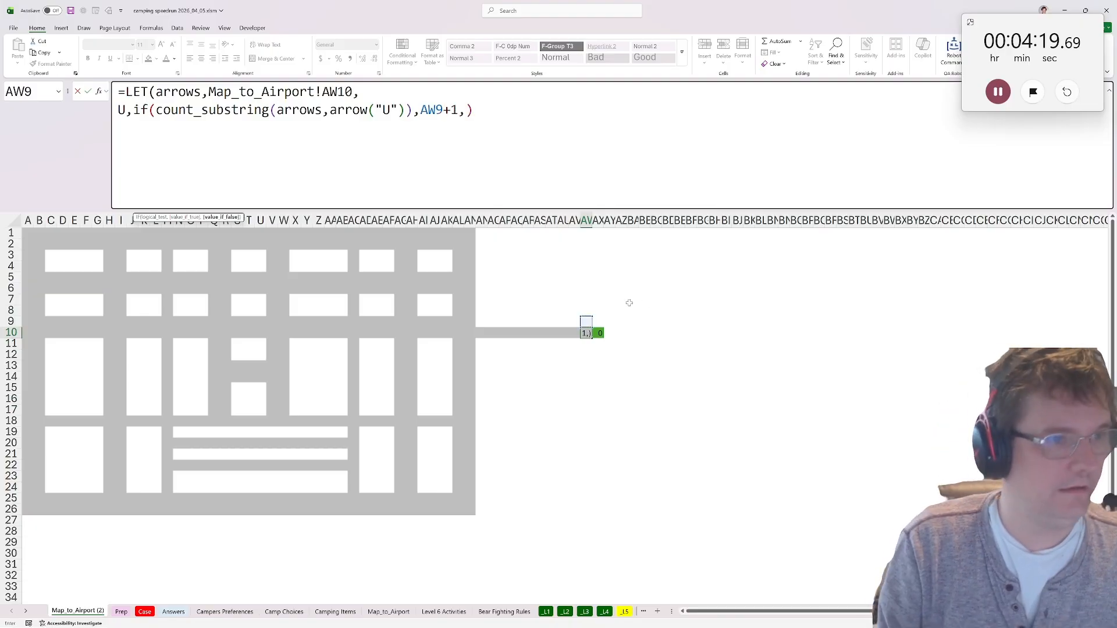
Duplicate the U line three times on the lines below it within the LET formula.
key(alt+Return)
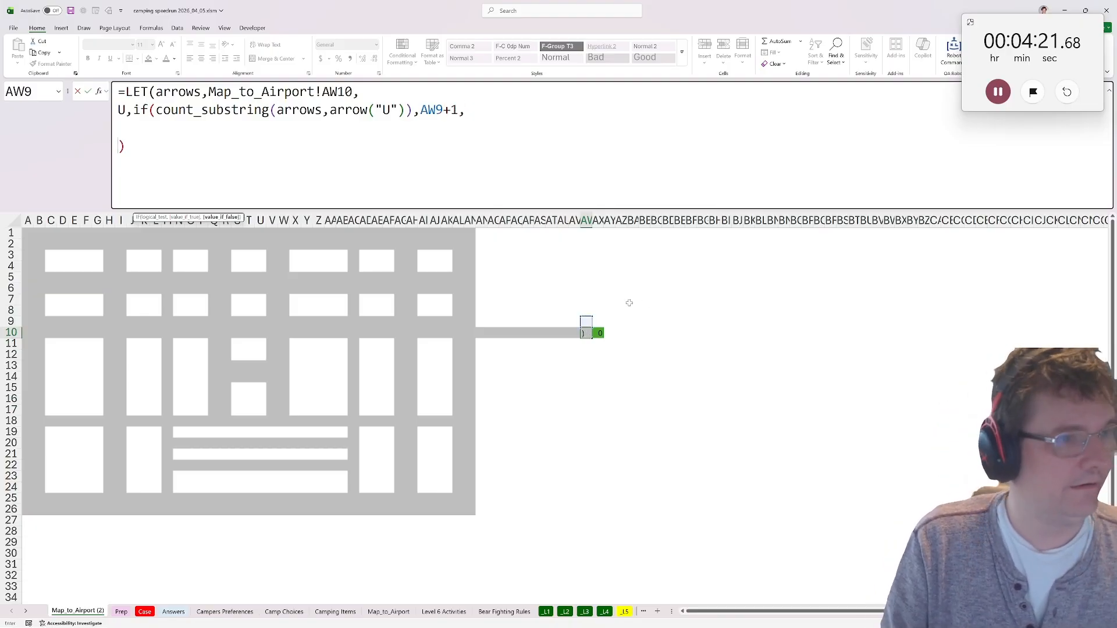
drag(469, 110, 28, 107)
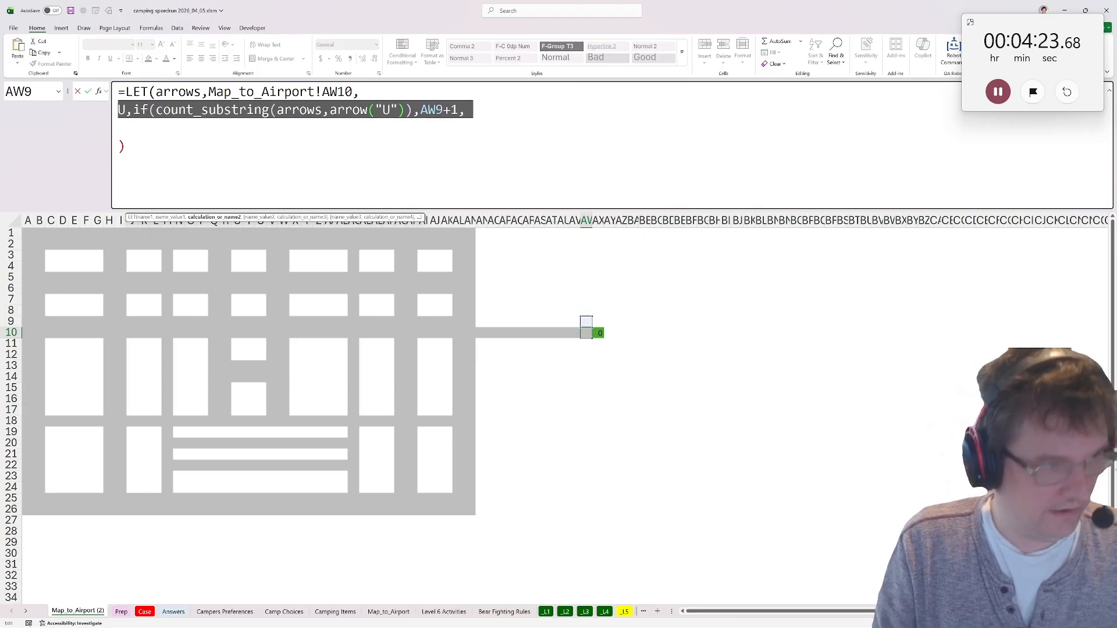
key(ctrl+c)
key(Down)
key(ctrl+v)
key(alt+Return)
key(ctrl+v)
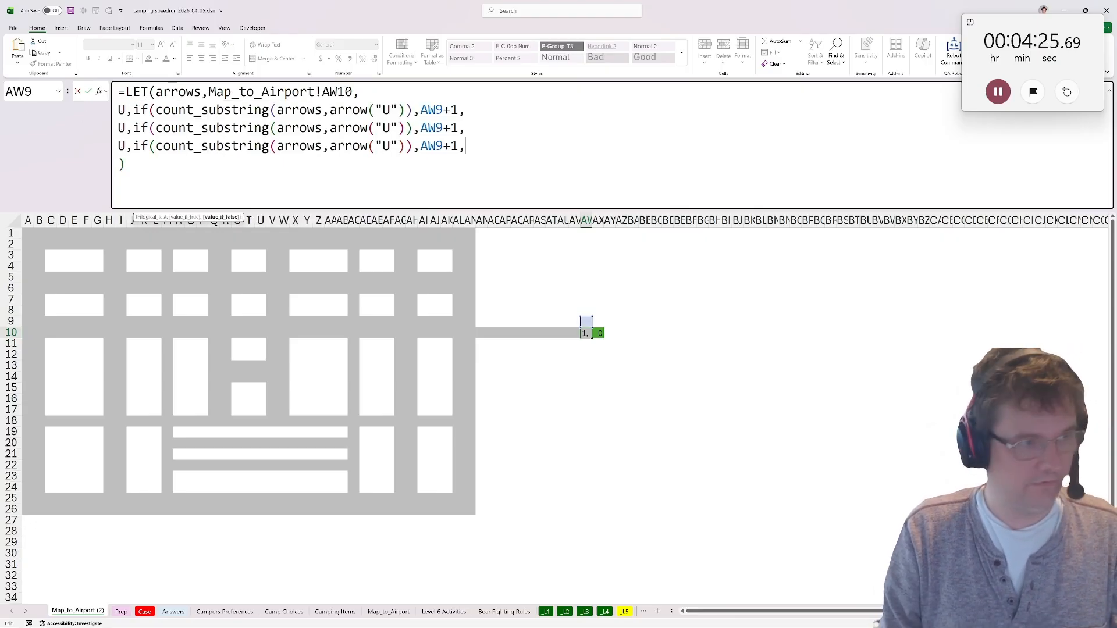
key(ctrl+v)
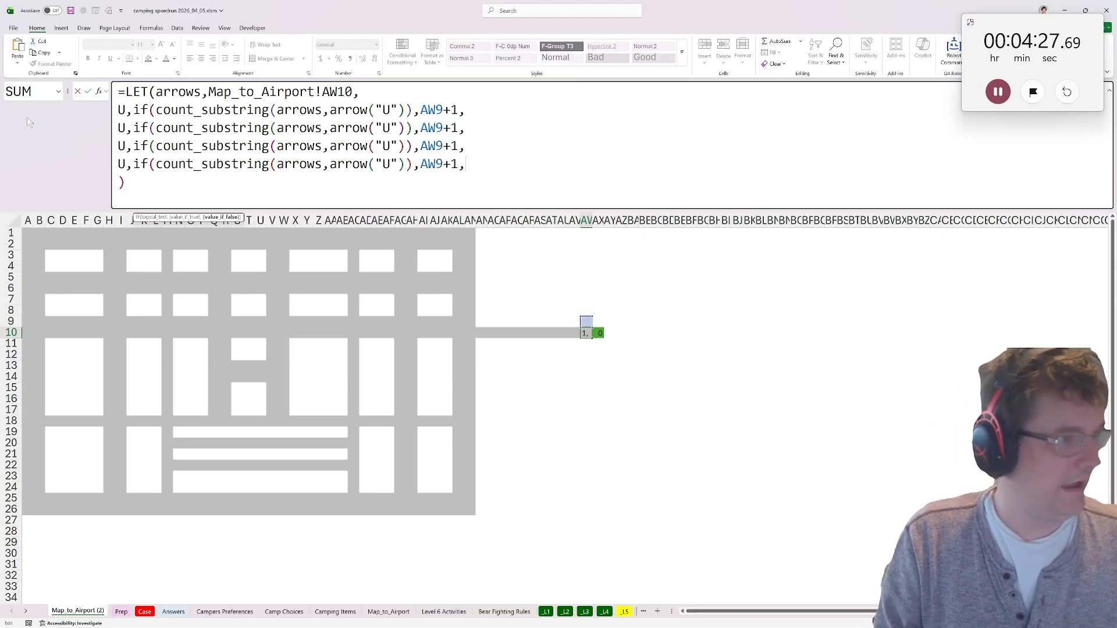
Rename the variables of the three copied lines to D, L and R.
text(D)
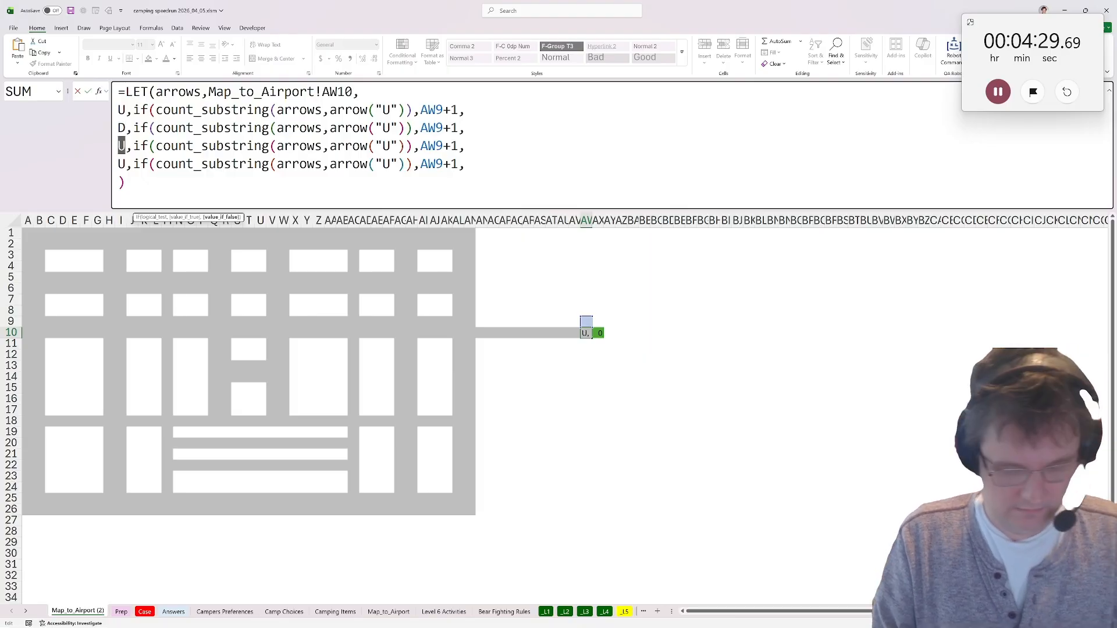
text(L)
key(Left)
key(Down)
key(shift+Right)
text(R)
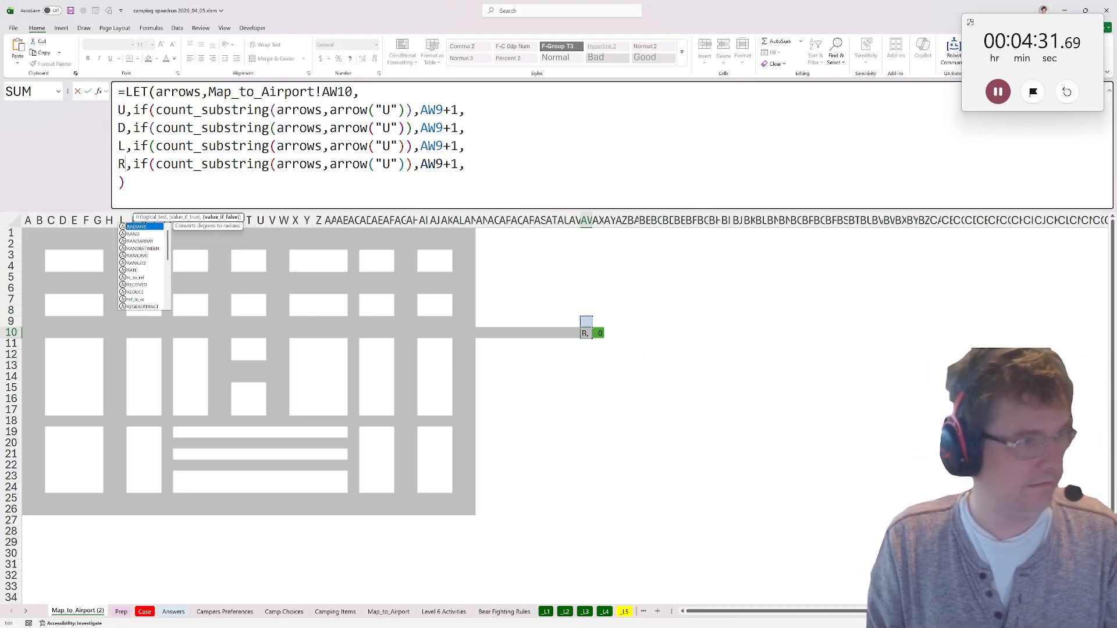
Set the arrow function's letter to "D" in the D line, "L" in the L line and "D" in the R line.
double_click(387, 128)
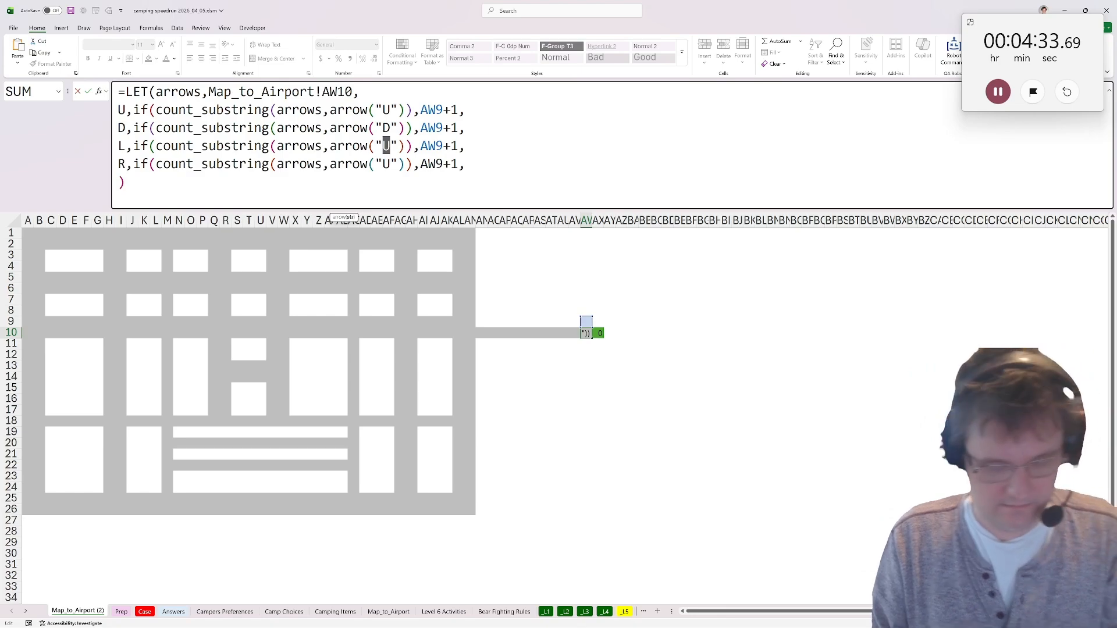
text(L)
key(Left)
key(Down)
key(shift+Right)
text(D)
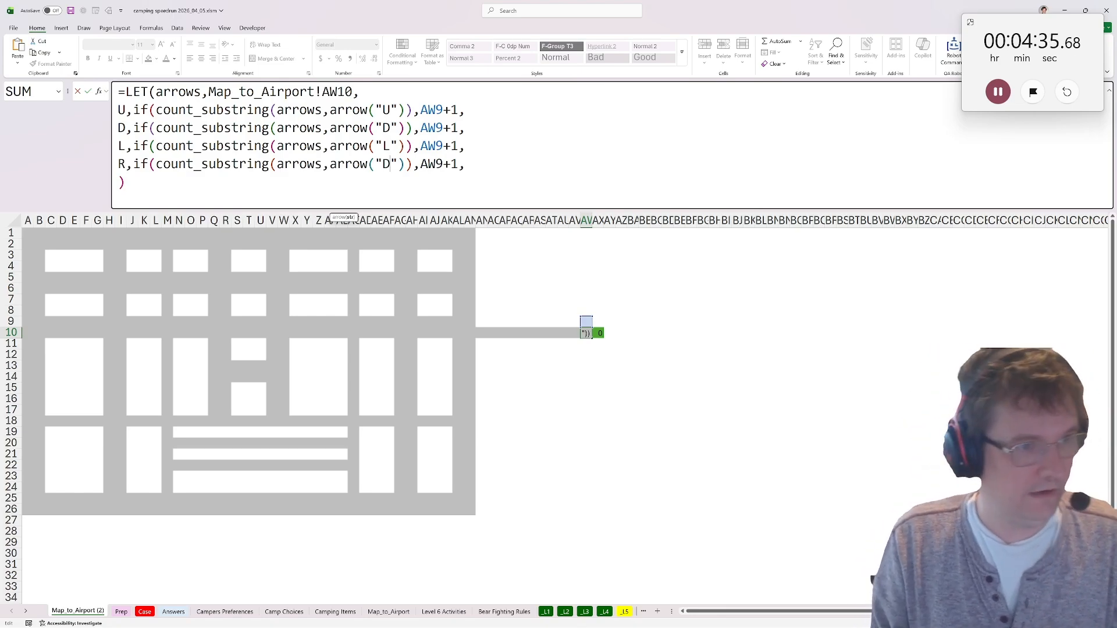
Point the D, L and R lines to their neighbouring cells AW11, AV10 and AX10, keeping the +1.
double_click(432, 128)
click(591, 344)
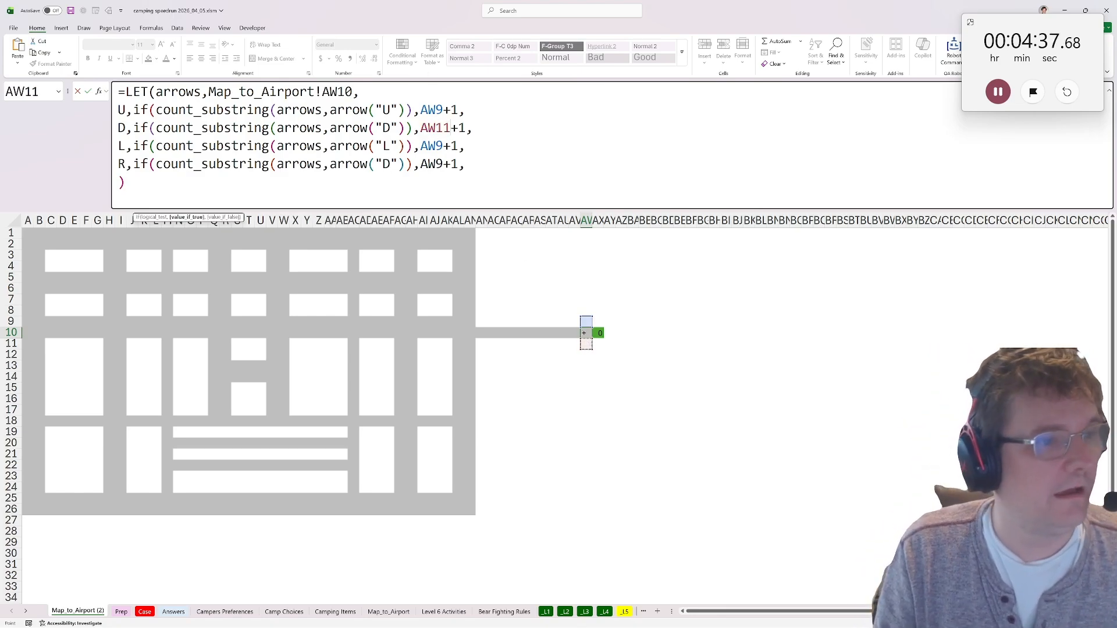
double_click(432, 146)
click(574, 332)
double_click(431, 164)
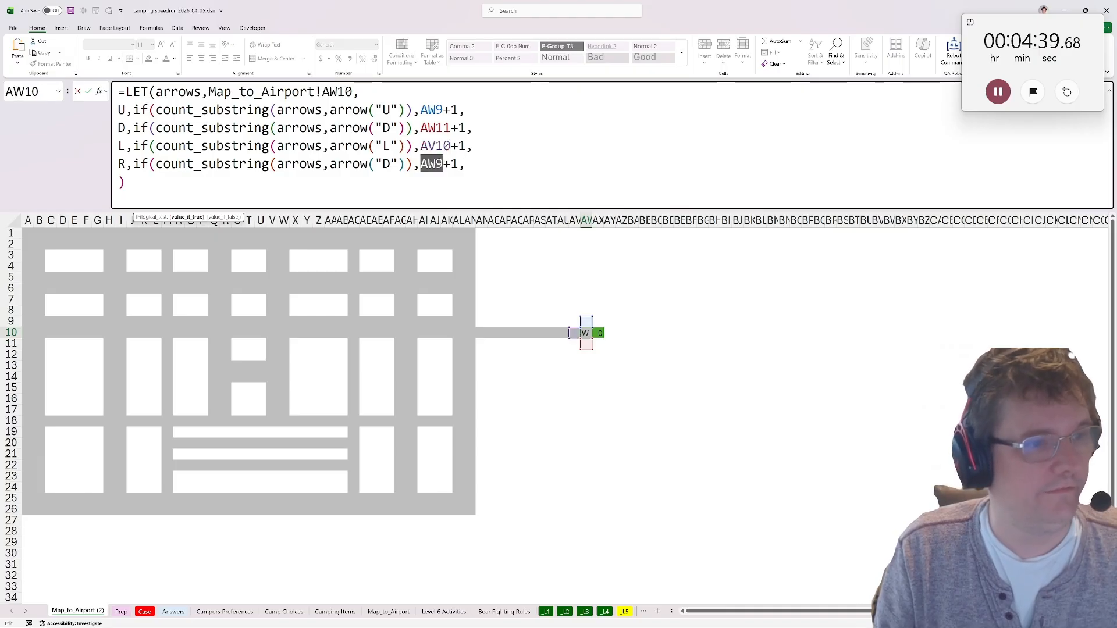
click(599, 333)
key(F2)
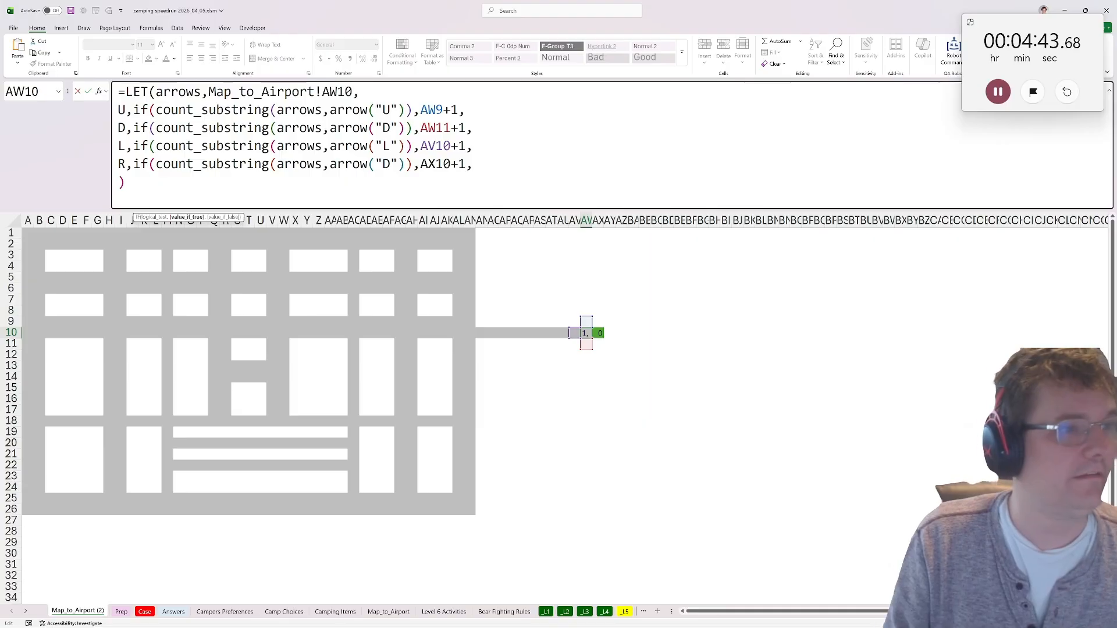
Close the U line's IF with 999 as the value when no matching arrow is present.
key(Right)
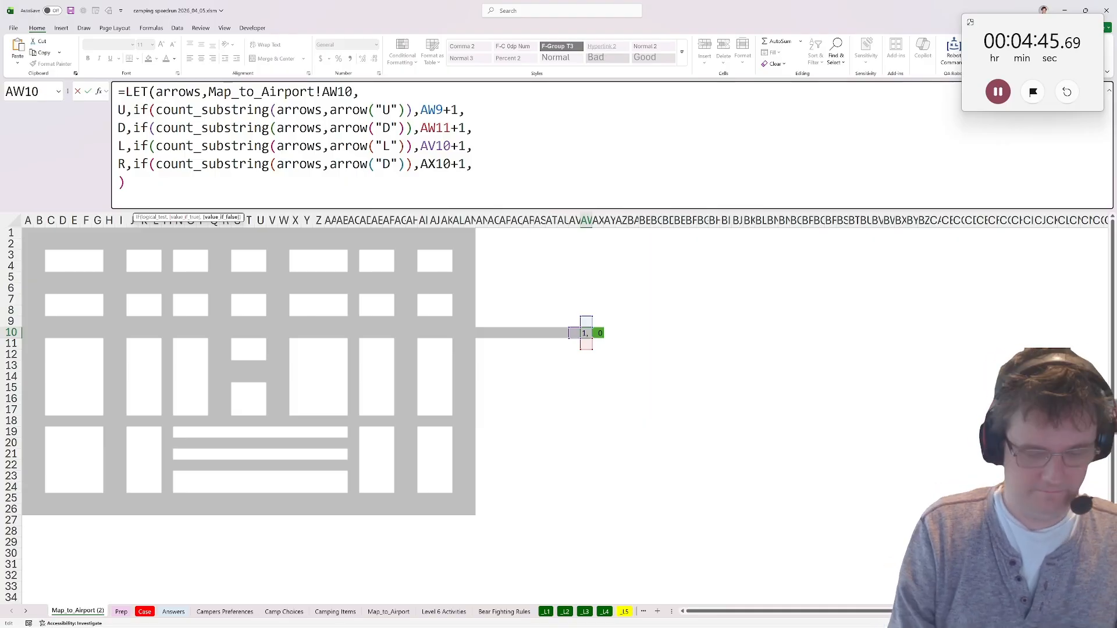
text(999,)
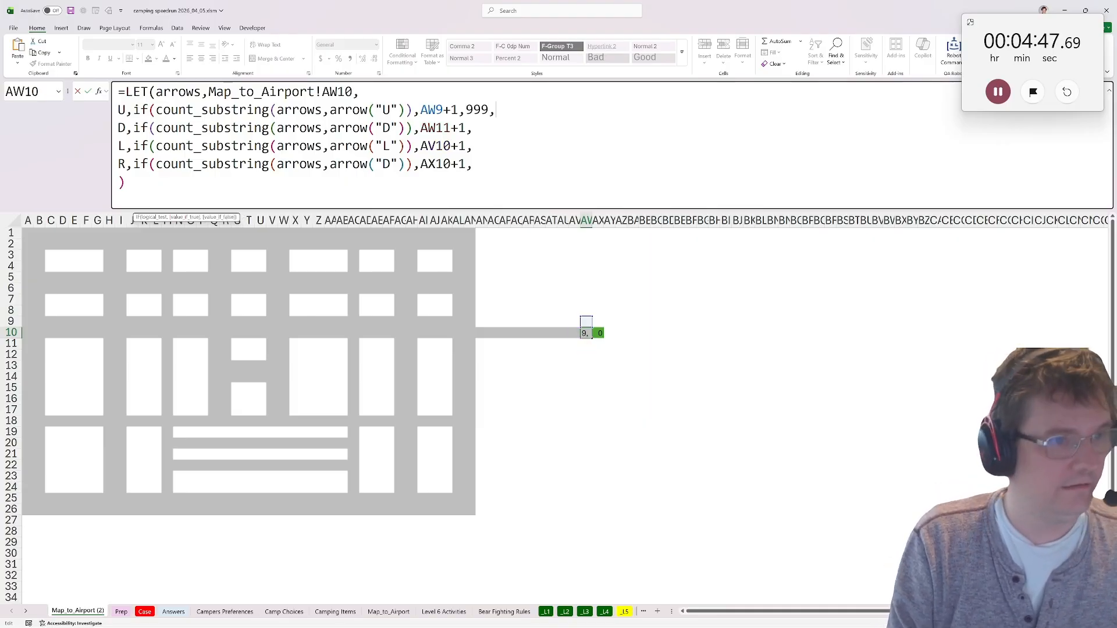
key(BackSpace)
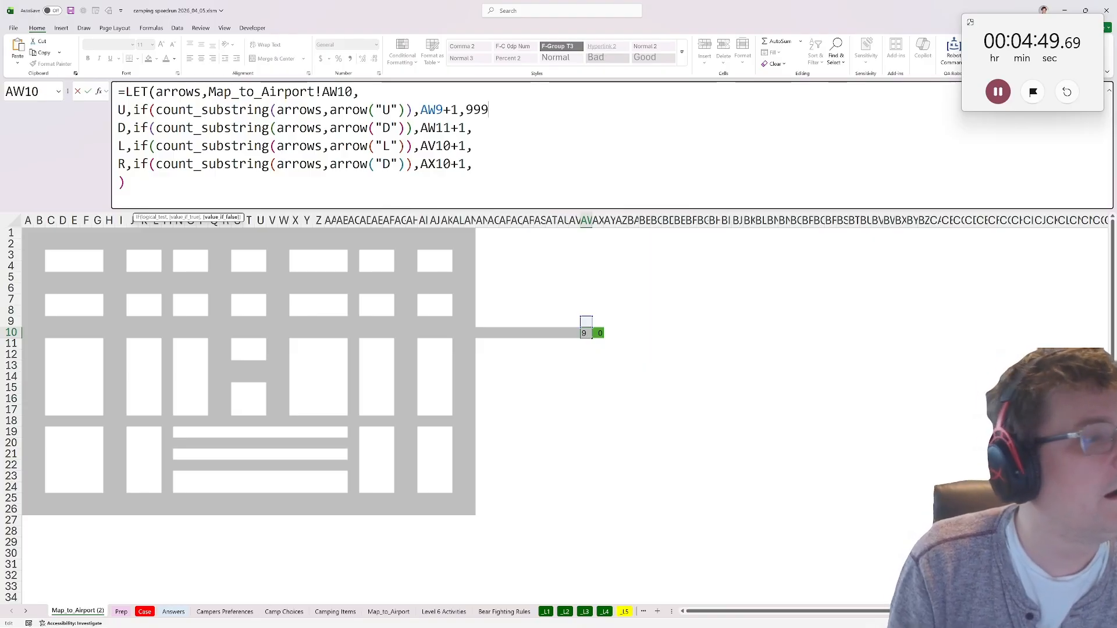
text(),)
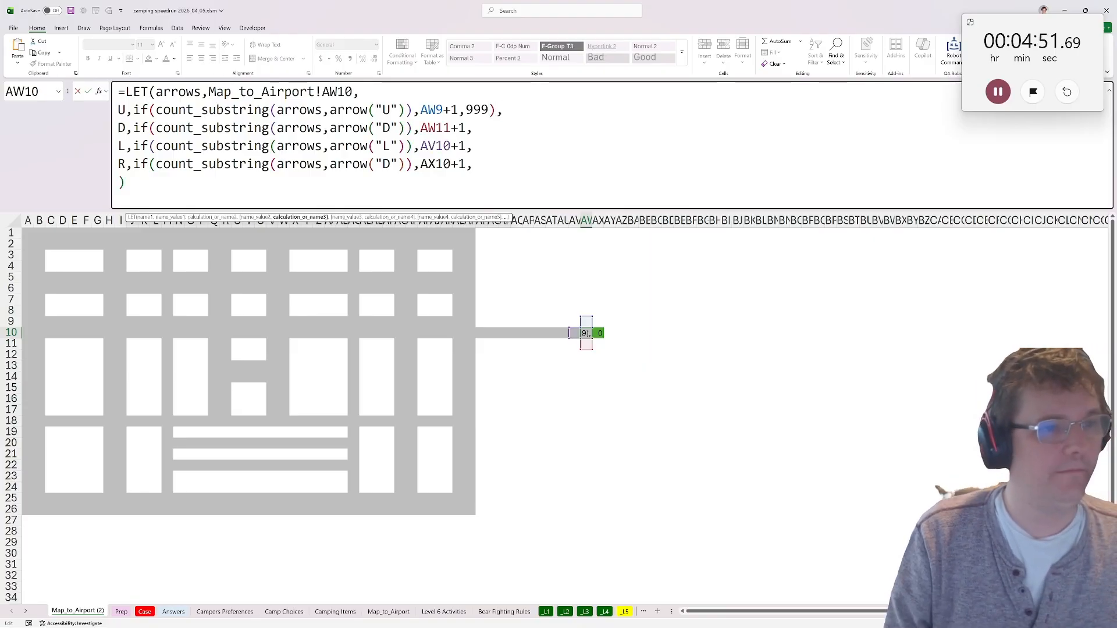
Close the IFs in the D, L and R lines with the same 999 fallback value.
key(Down)
text(999),)
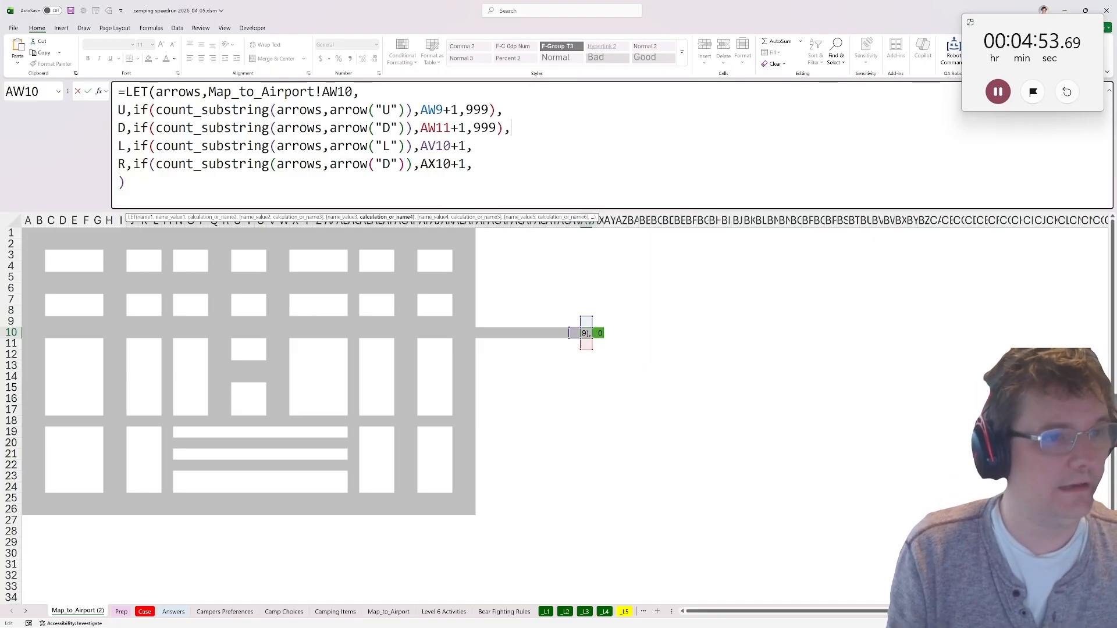
key(shift+Left)
key(shift+Left)
key(shift+Left)
key(shift+Left)
key(shift+Left)
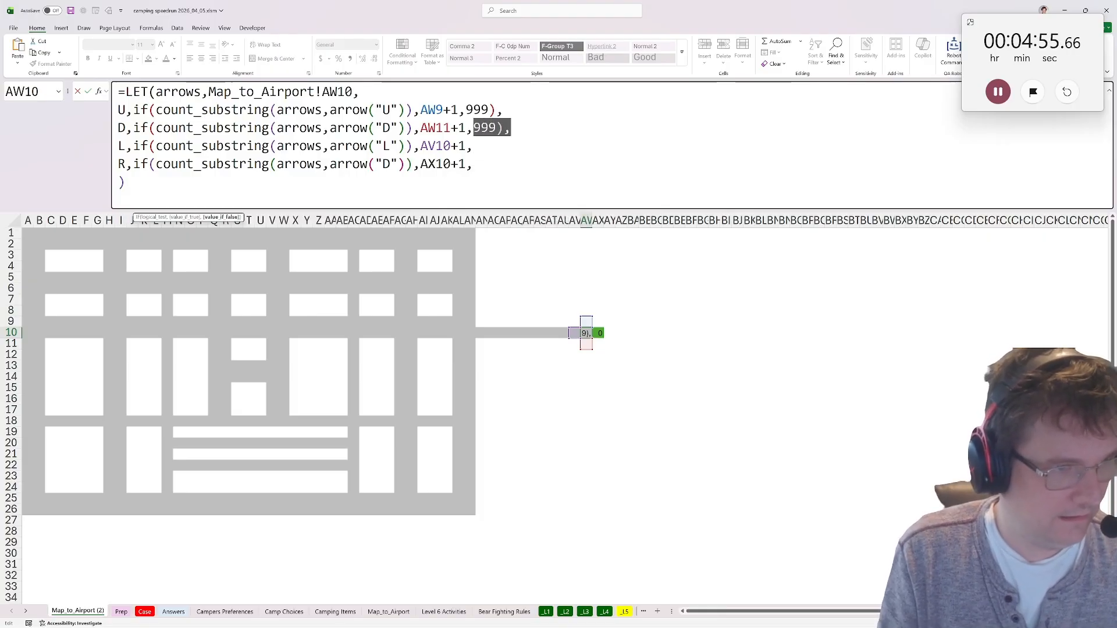
key(ctrl+c)
key(Down)
key(ctrl+v)
key(ctrl+v)
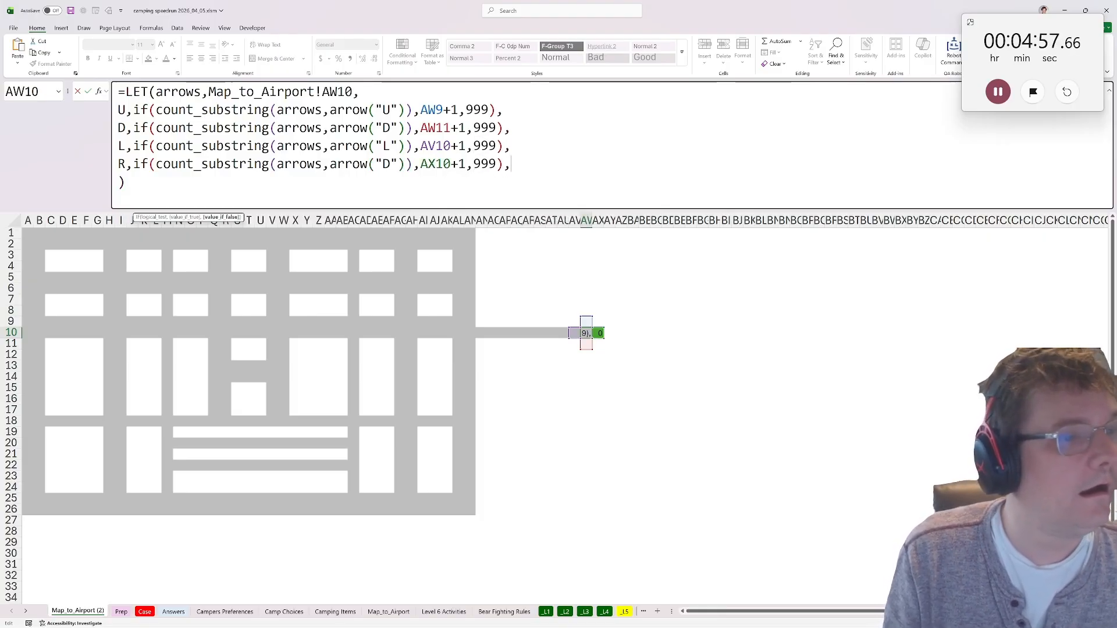
Finish the LET formula with min(U,D,L,R) as its result, enter it in AW10 and copy the cell.
key(alt+Return)
text(min)
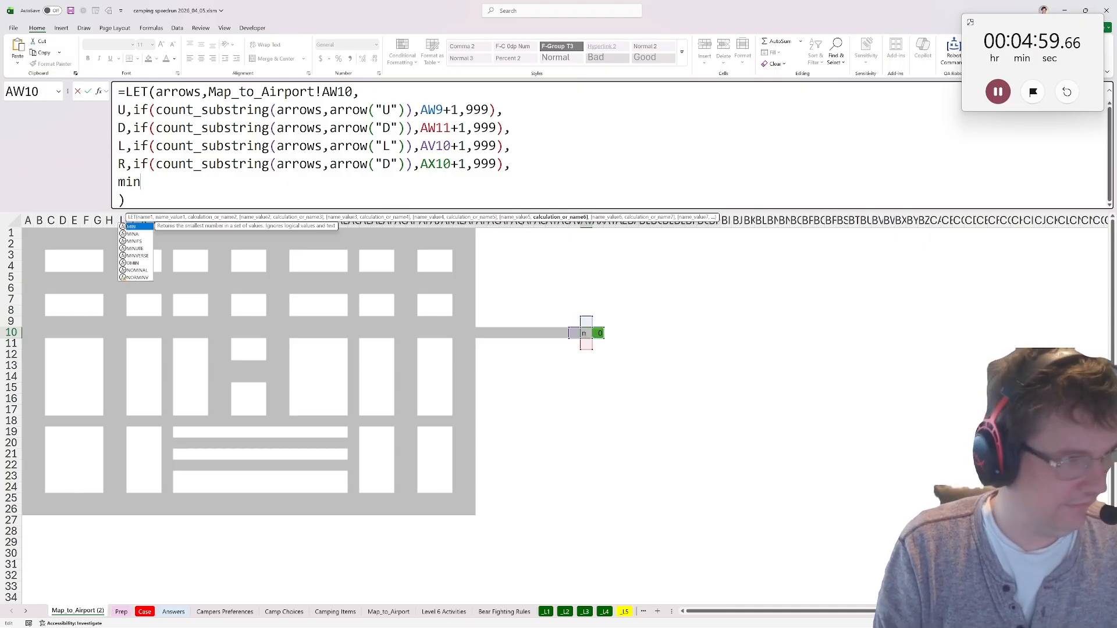
text((U,D,L,R))
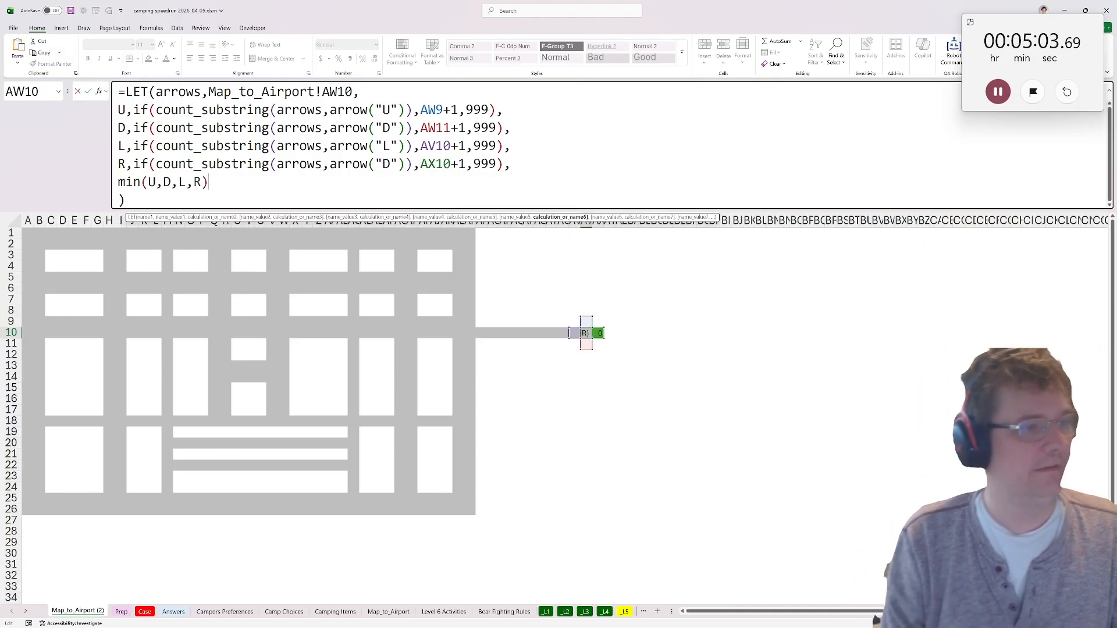
key(ctrl+Return)
key(ctrl+c)
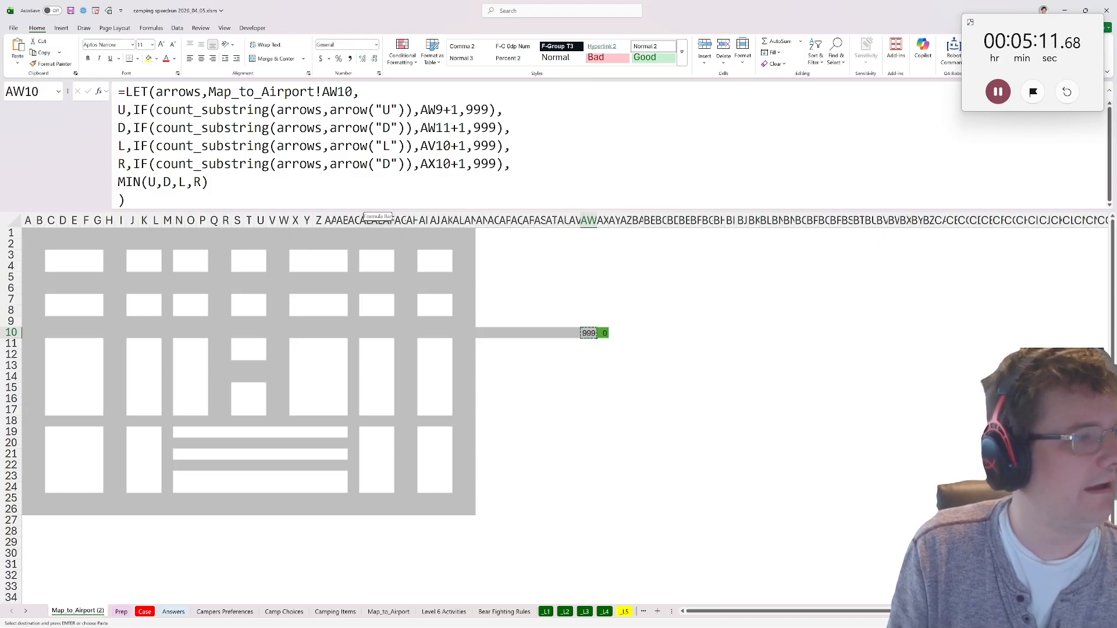
Correct the arrow letter in the R line of the AW10 formula to "R".
double_click(386, 163)
text(R)
key(Return)
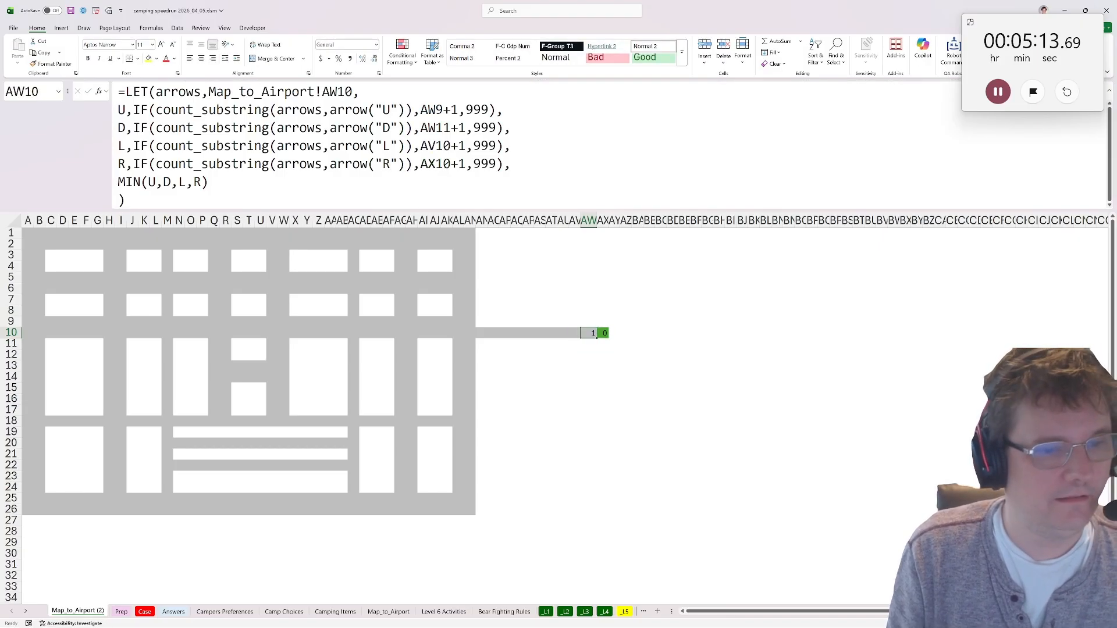
Paste only the AW10 distance formula across A1:AW26 of the copied map and dismiss the circular reference warning.
drag(27, 233, 586, 510)
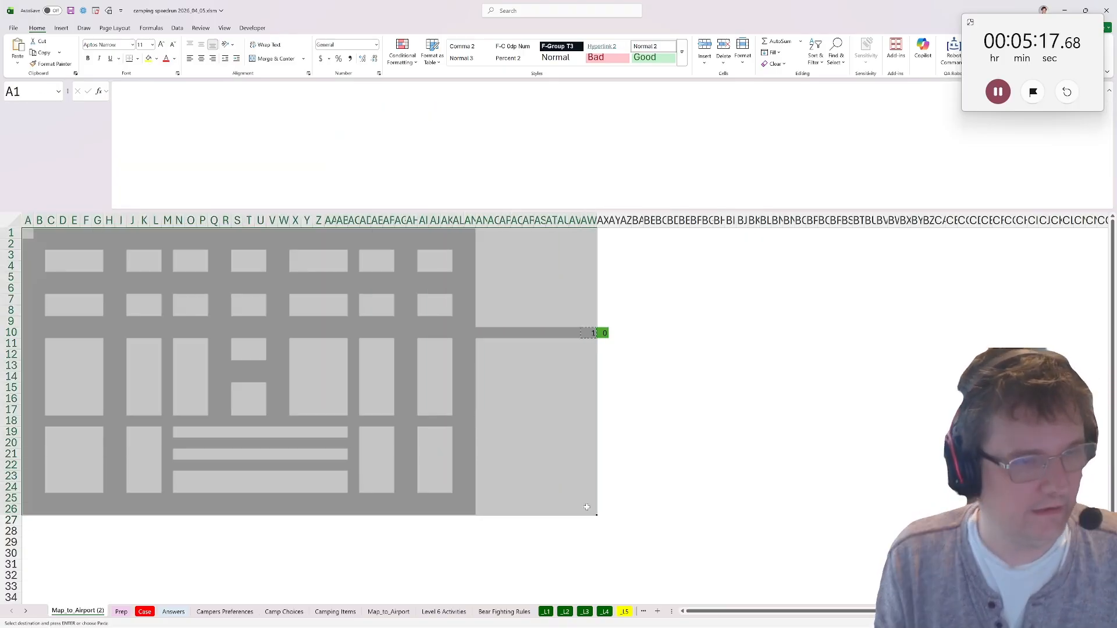
click(17, 64)
click(29, 91)
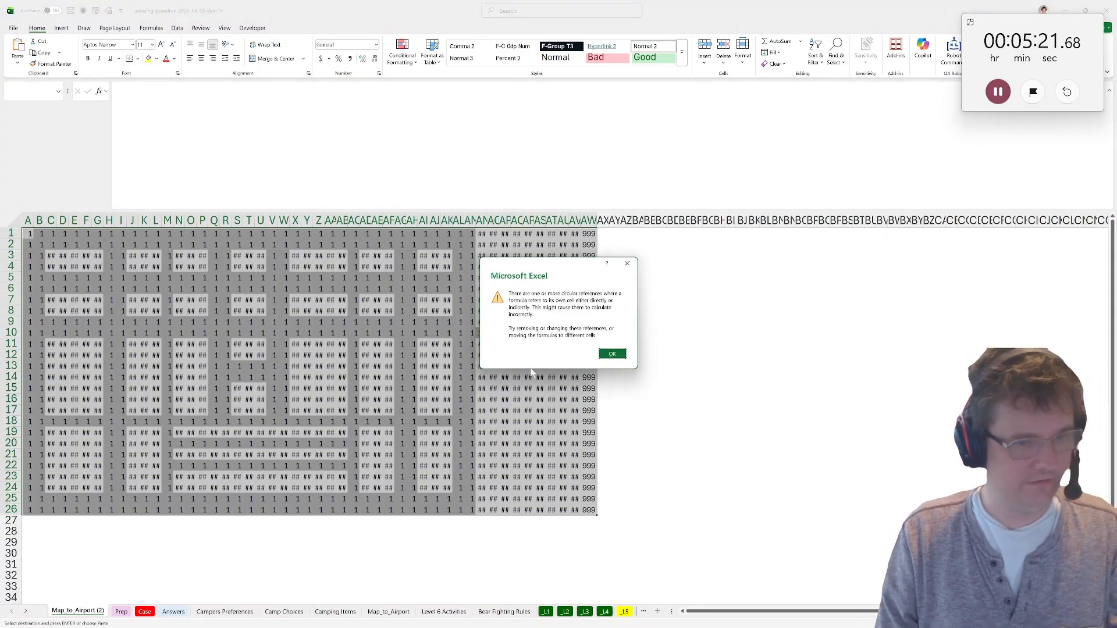
click(612, 354)
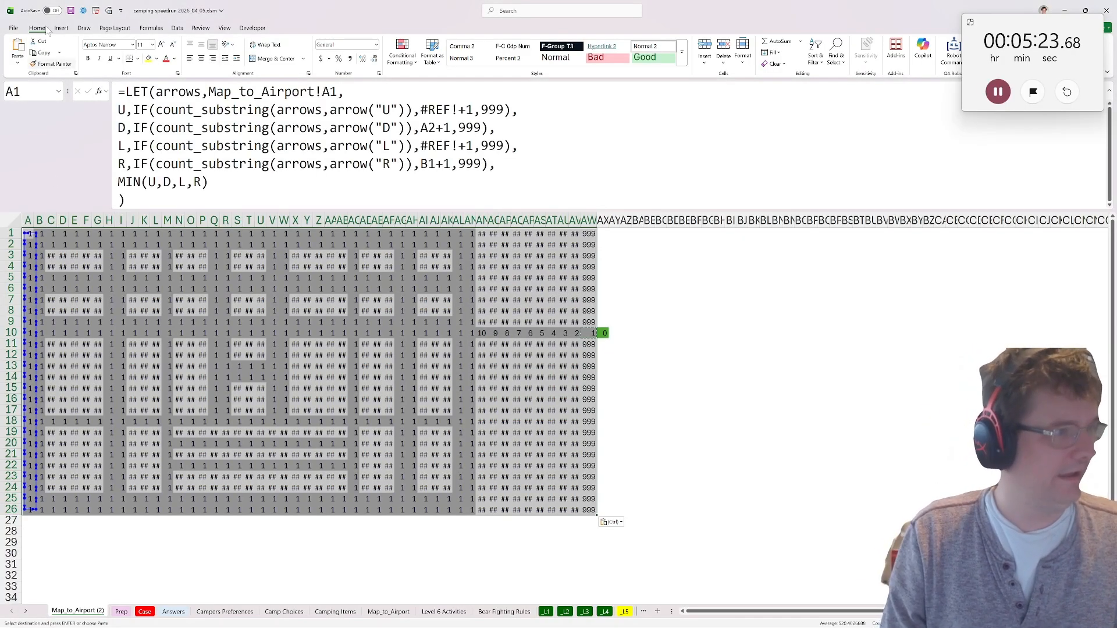
Enable iterative calculation in the Excel formula options.
click(13, 28)
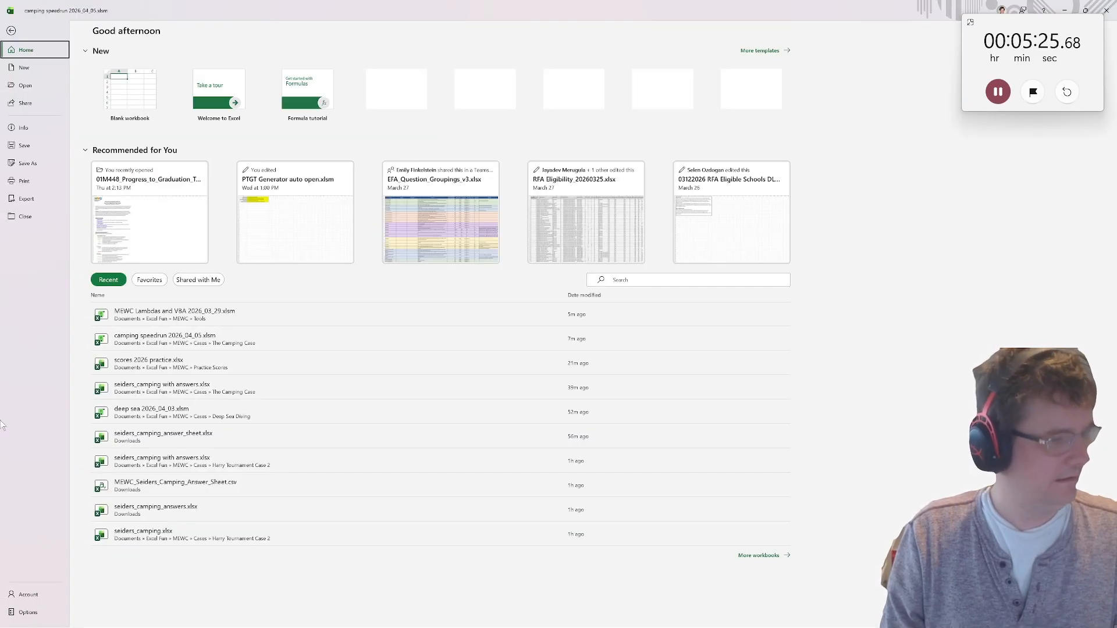
click(27, 612)
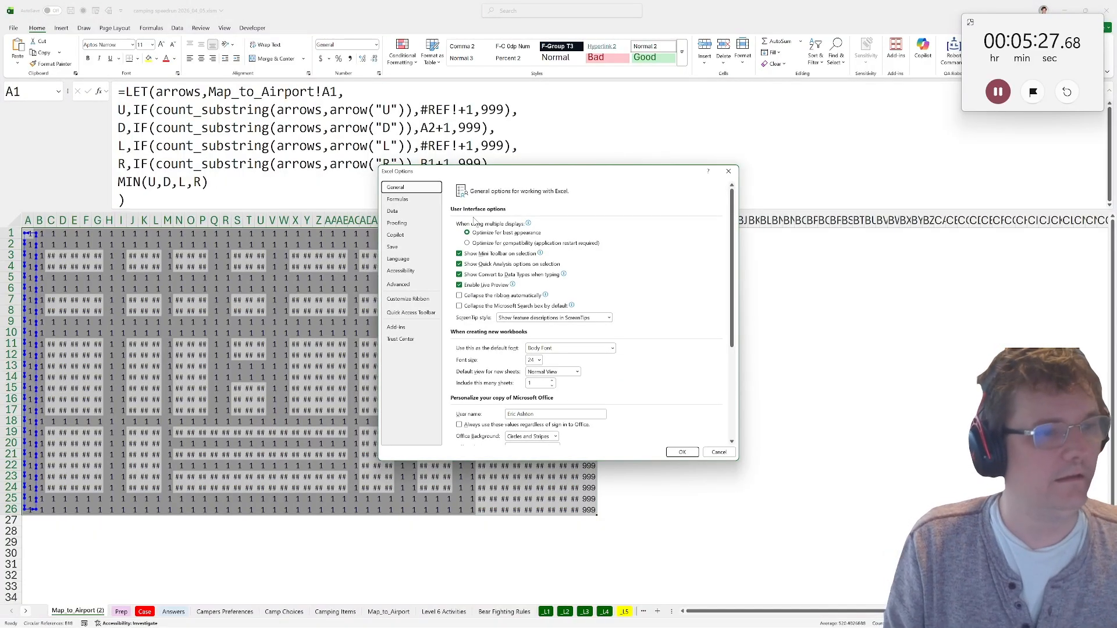
click(398, 199)
click(615, 228)
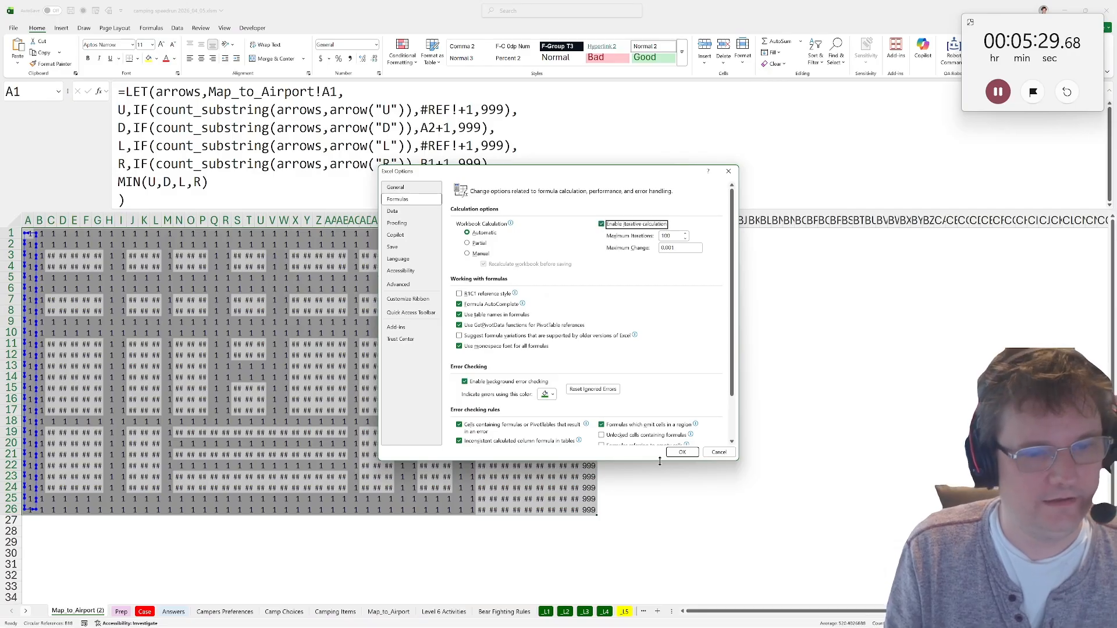
click(682, 452)
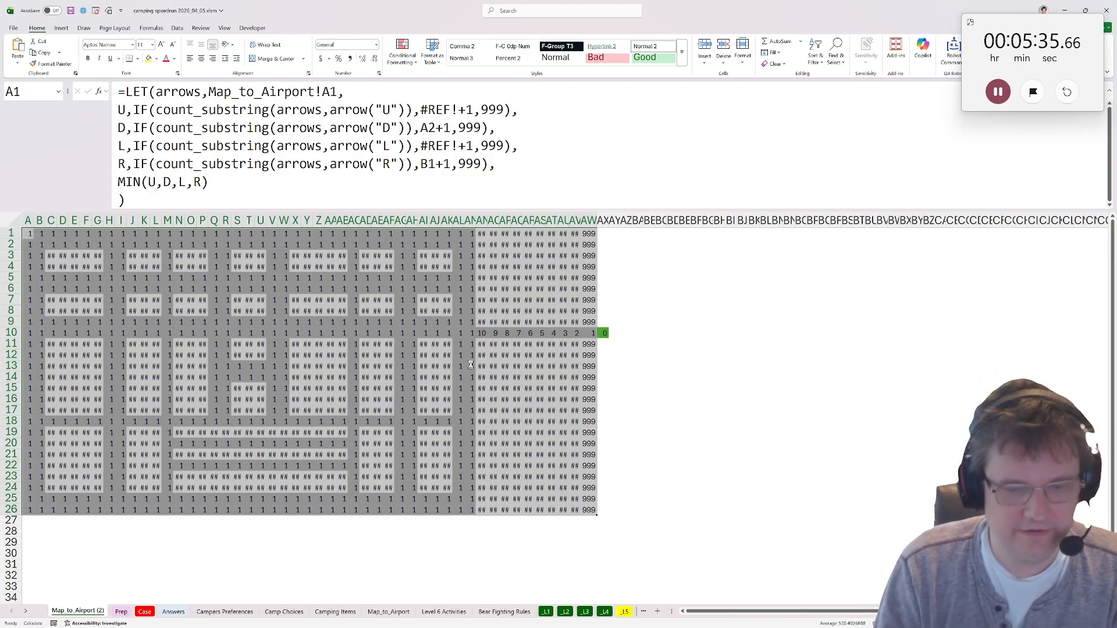
Replace the distance formulas in A1:AW26 of the copied airport map with their calculated values.
key(ctrl+c)
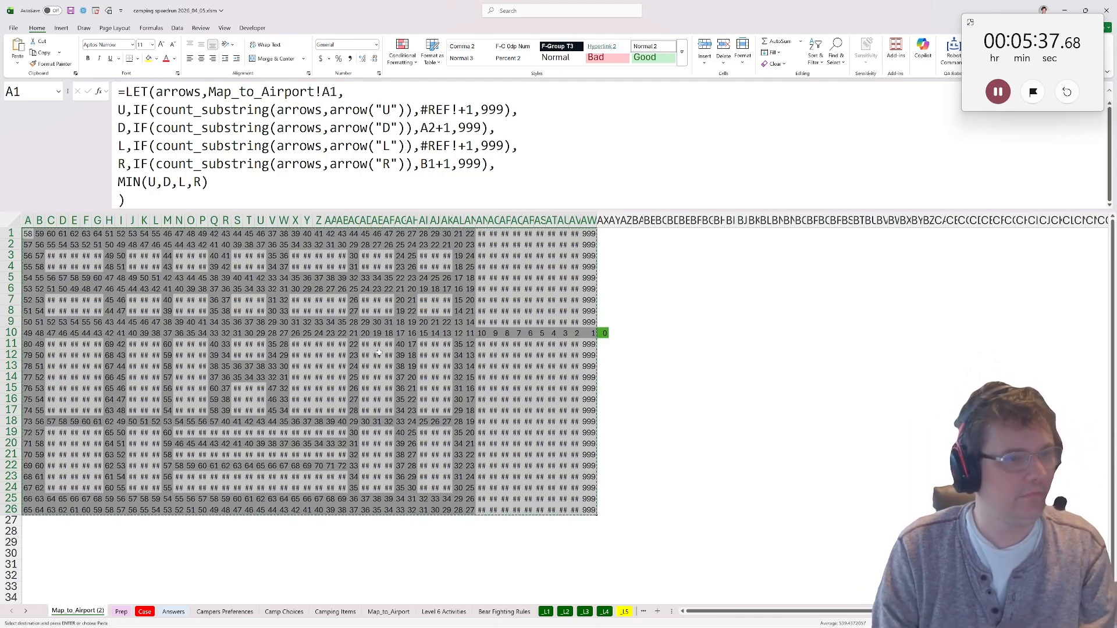
key(ctrl+shift+v)
click(412, 410)
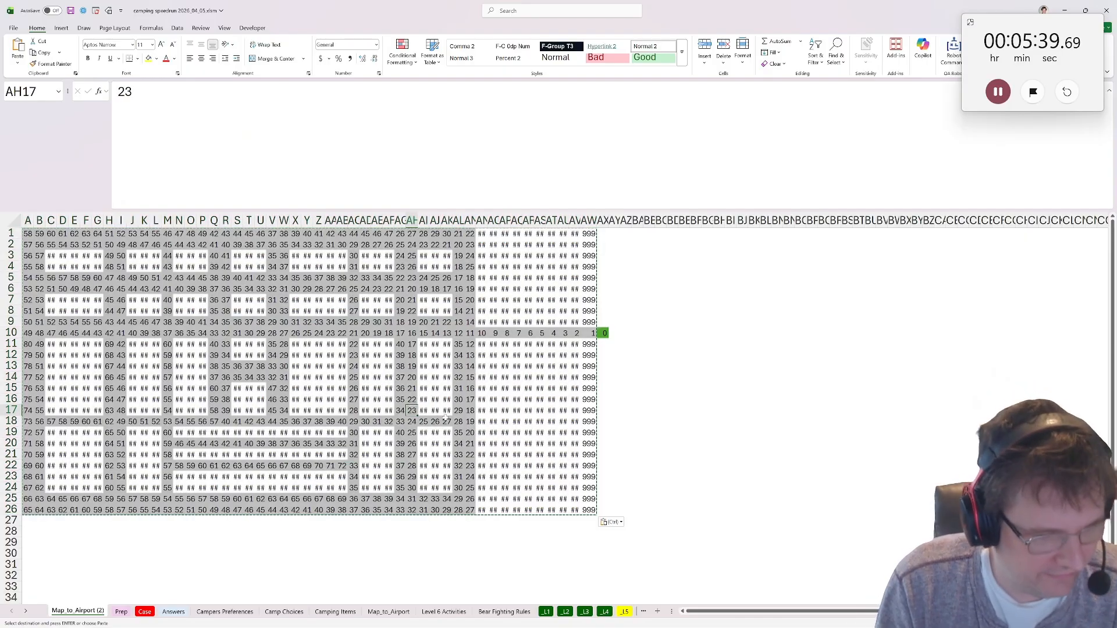
In the yellow cell B32 of the Level 5 sheet, enter an addr_lookup formula over 'Map_to_Airport (2)'!A1:AX26.
click(625, 612)
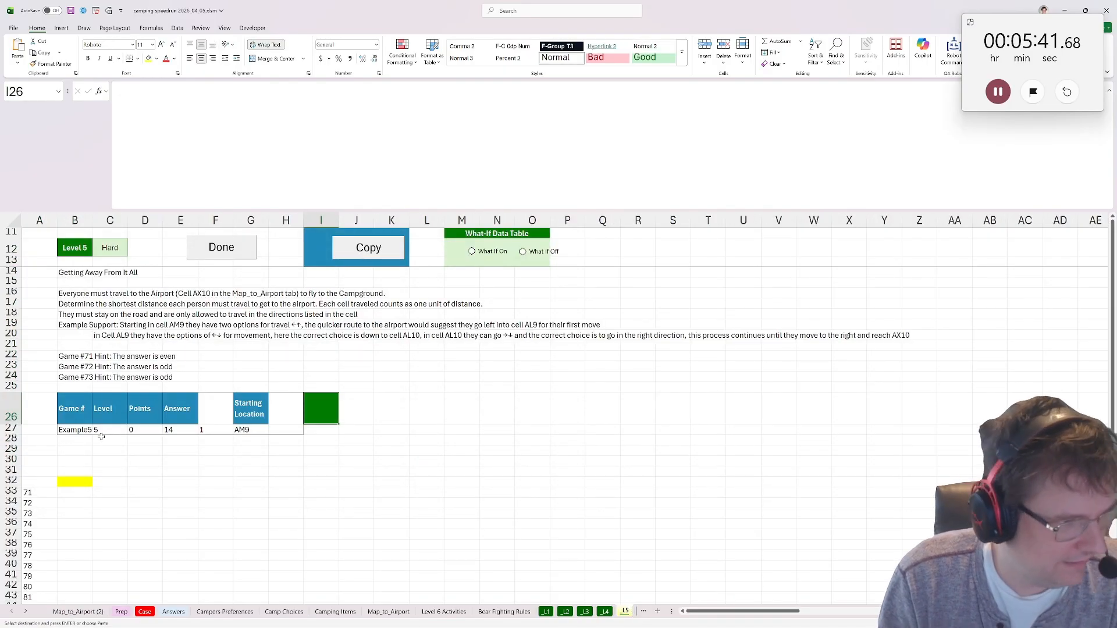
click(91, 483)
key(BackSpace)
text(a=dd)
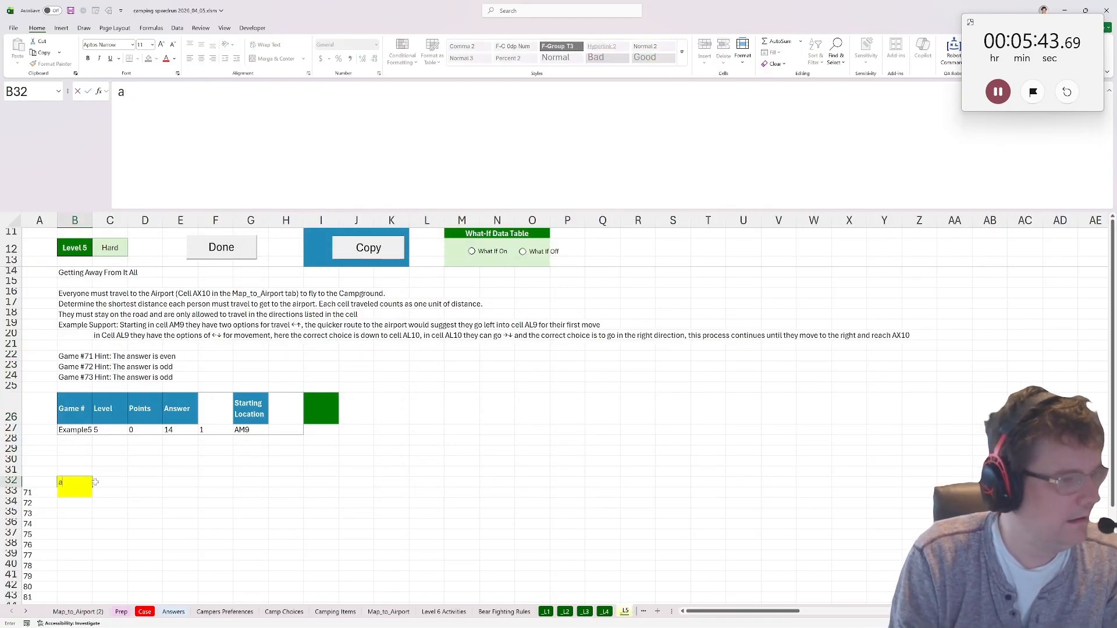
key(BackSpace)
text(=addr_lookup()
key(Tab)
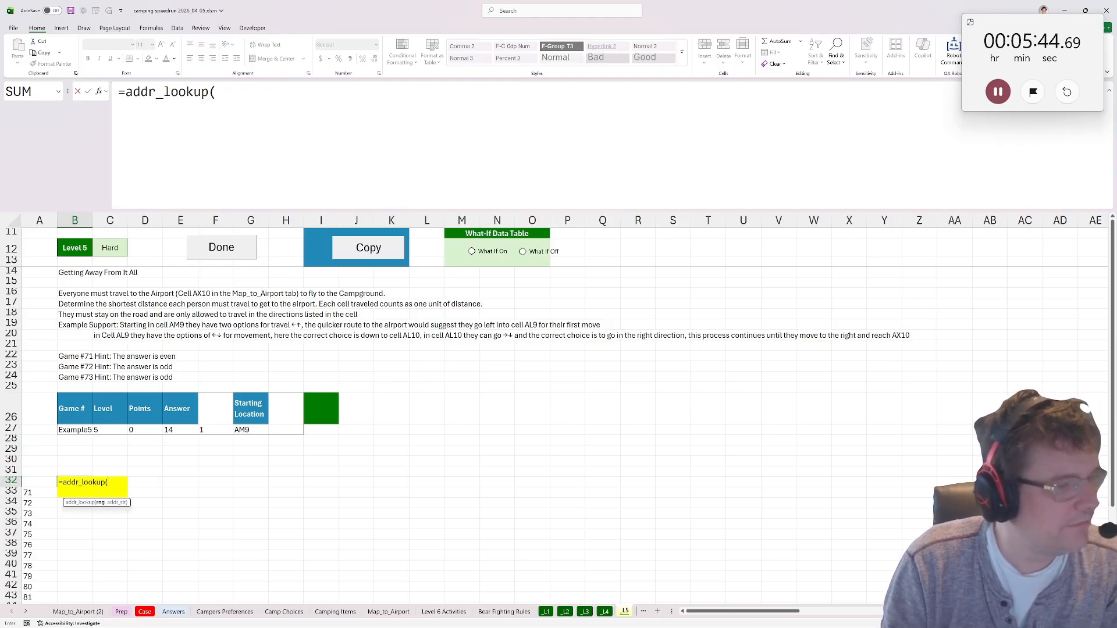
click(71, 612)
drag(27, 233, 589, 510)
text()'!A1:AX26))
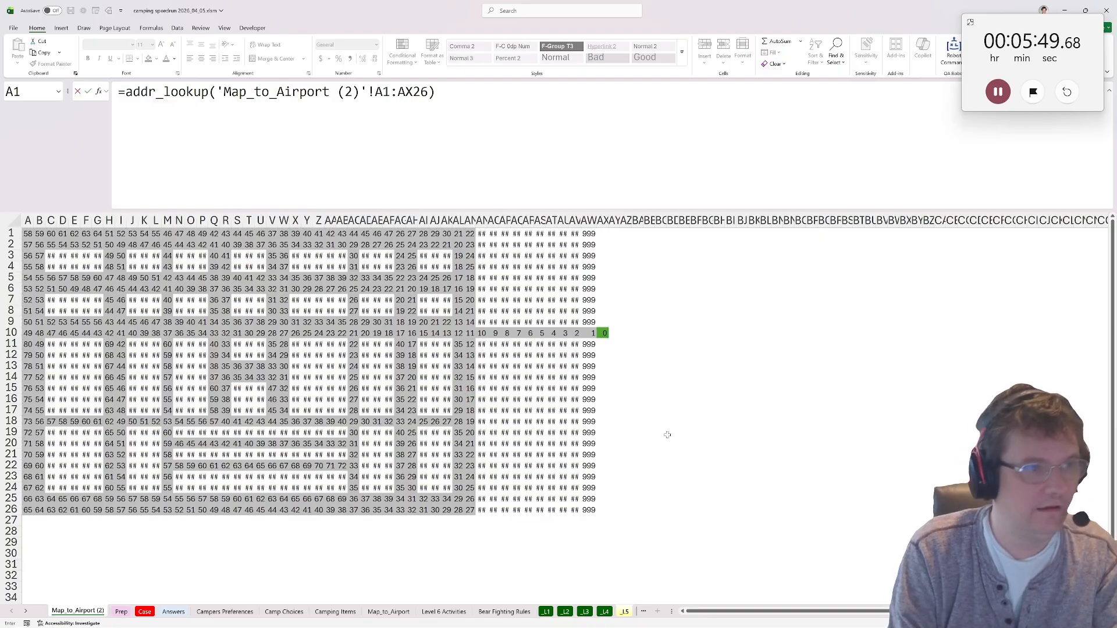
key(Return)
Add starting location G27 as the second argument of the addr_lookup formula in B32 and mark Level 5 as done.
key(F2)
key(BackSpace)
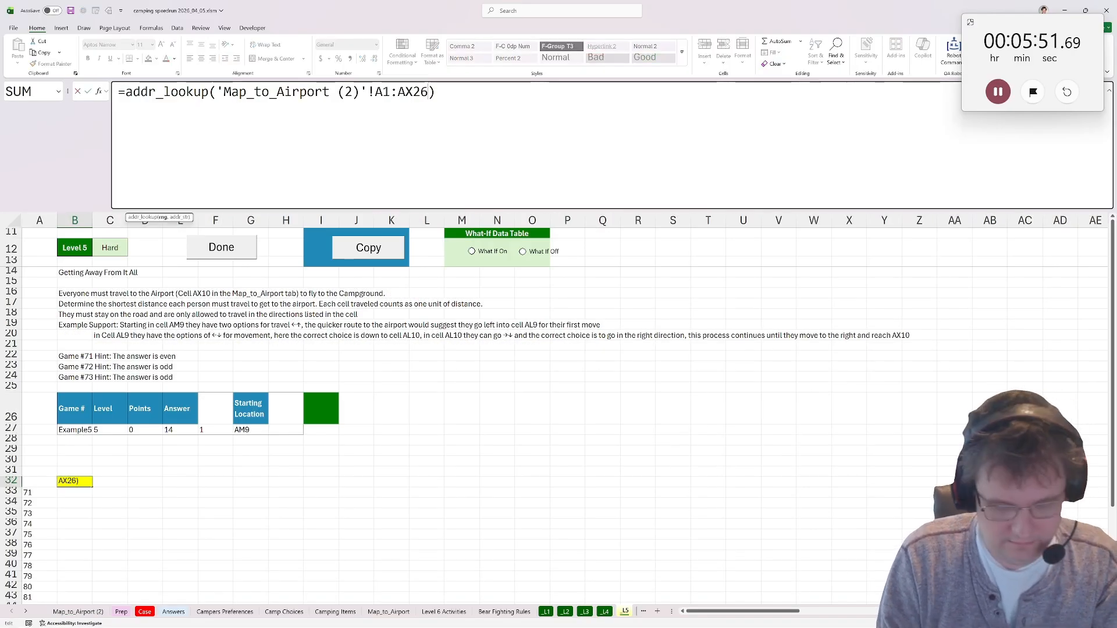
text(,)
click(258, 429)
key(Return)
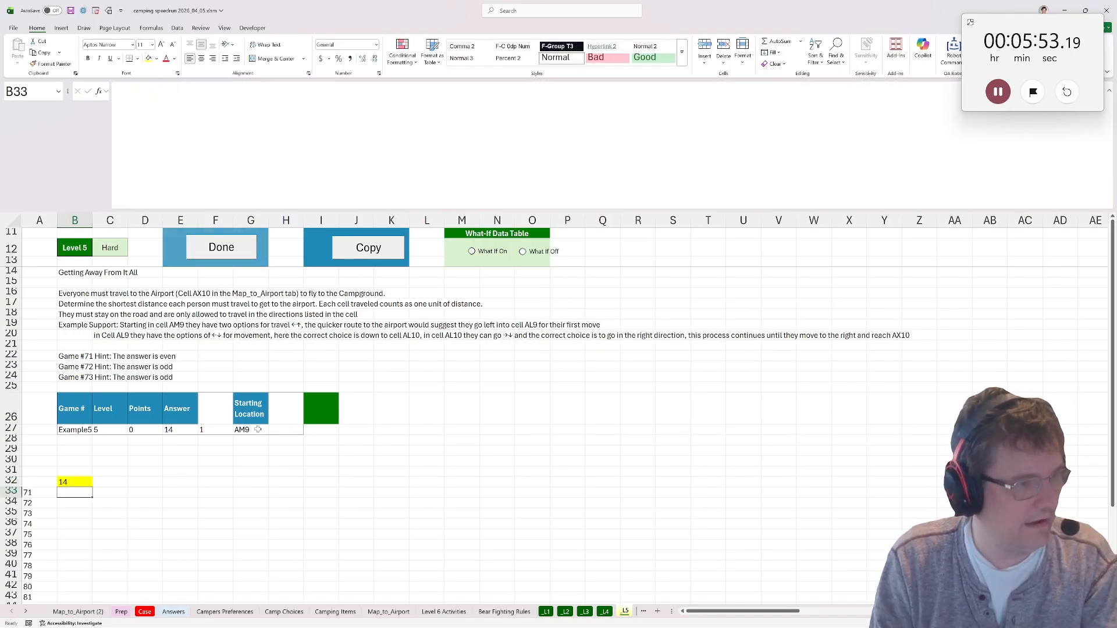
click(217, 256)
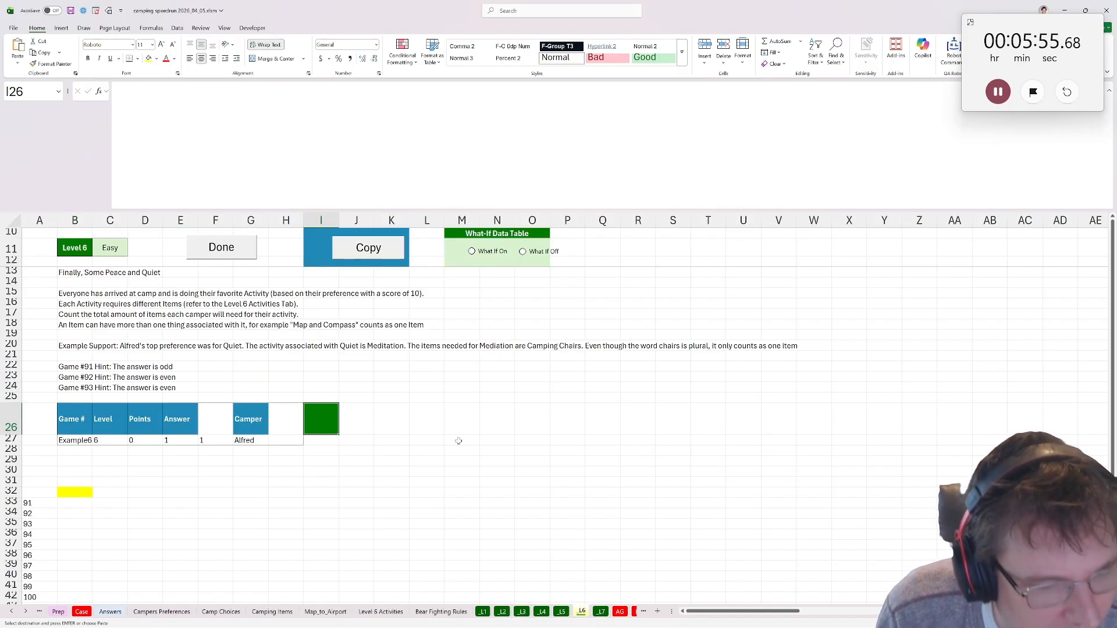
Copy the top-preference formula text from B32 of the Level 1 sheet into I27 of the Level 6 sheet.
click(327, 442)
text(=-)
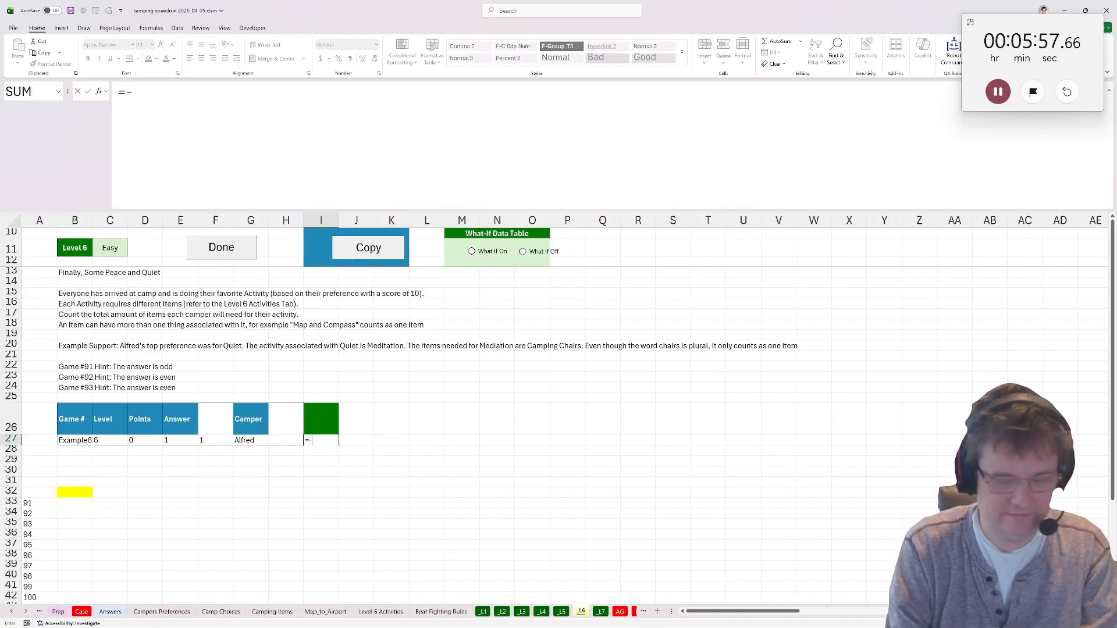
key(BackSpace)
key(BackSpace)
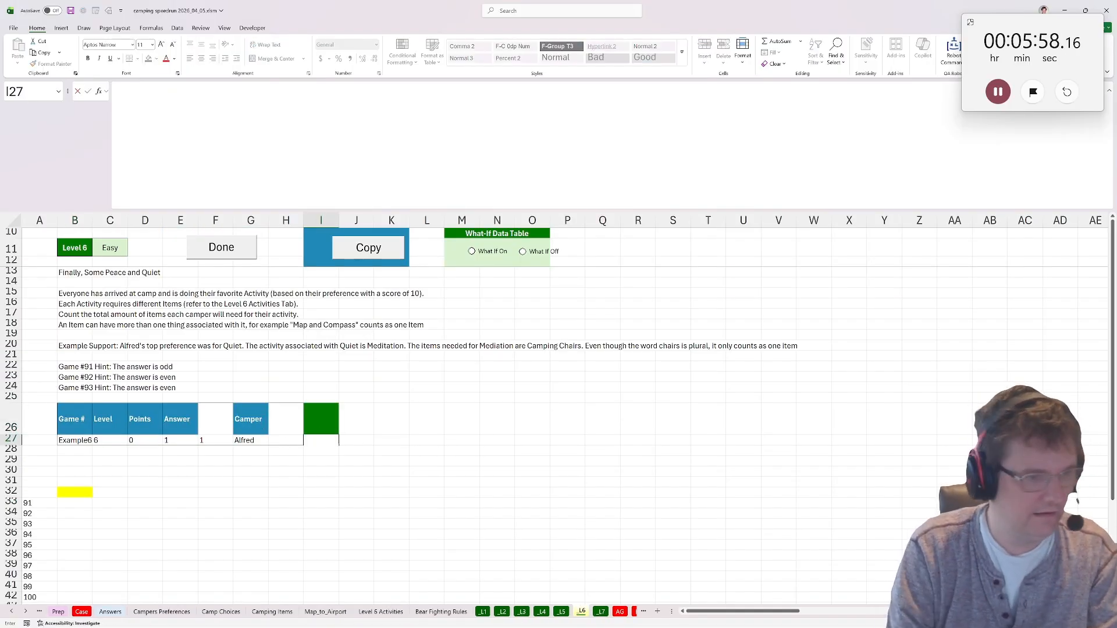
click(483, 611)
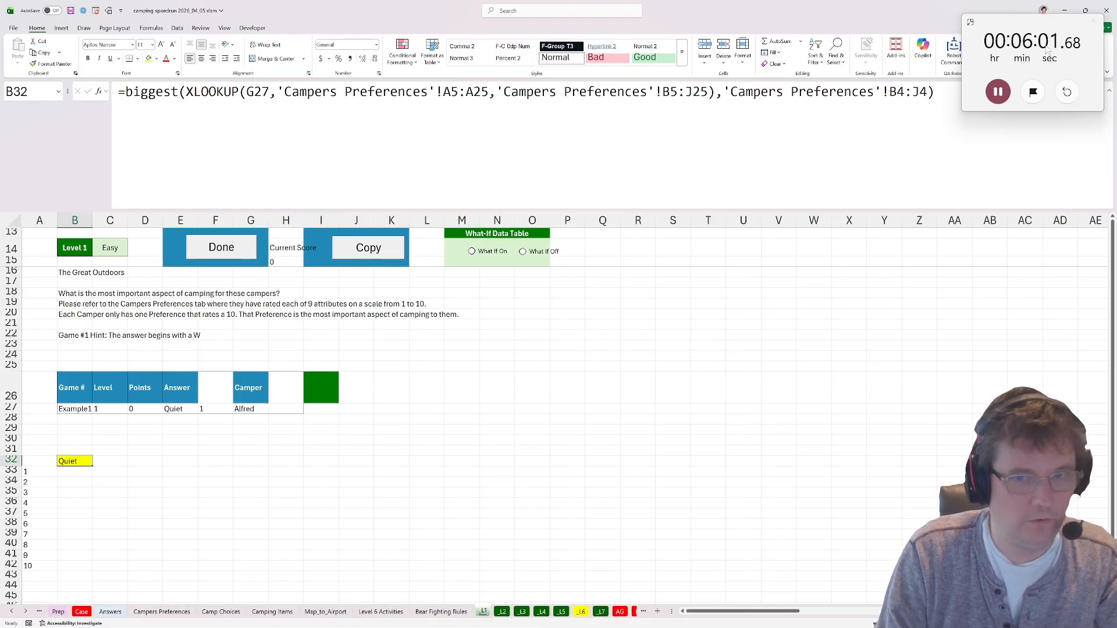
key(F2)
key(shift+Home)
key(ctrl+c)
key(Escape)
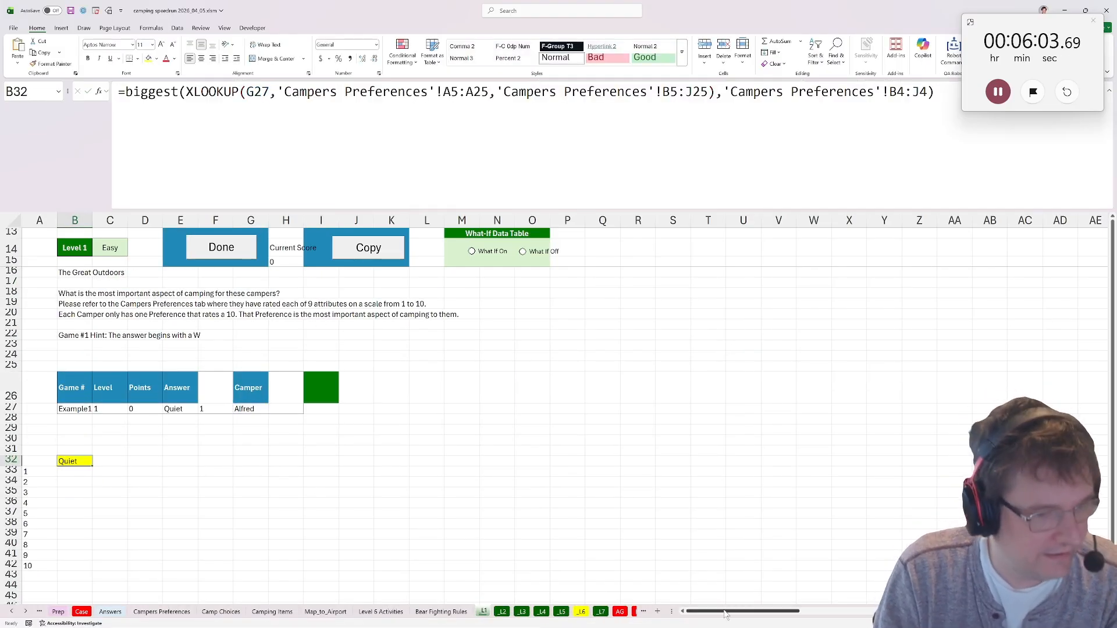
click(582, 611)
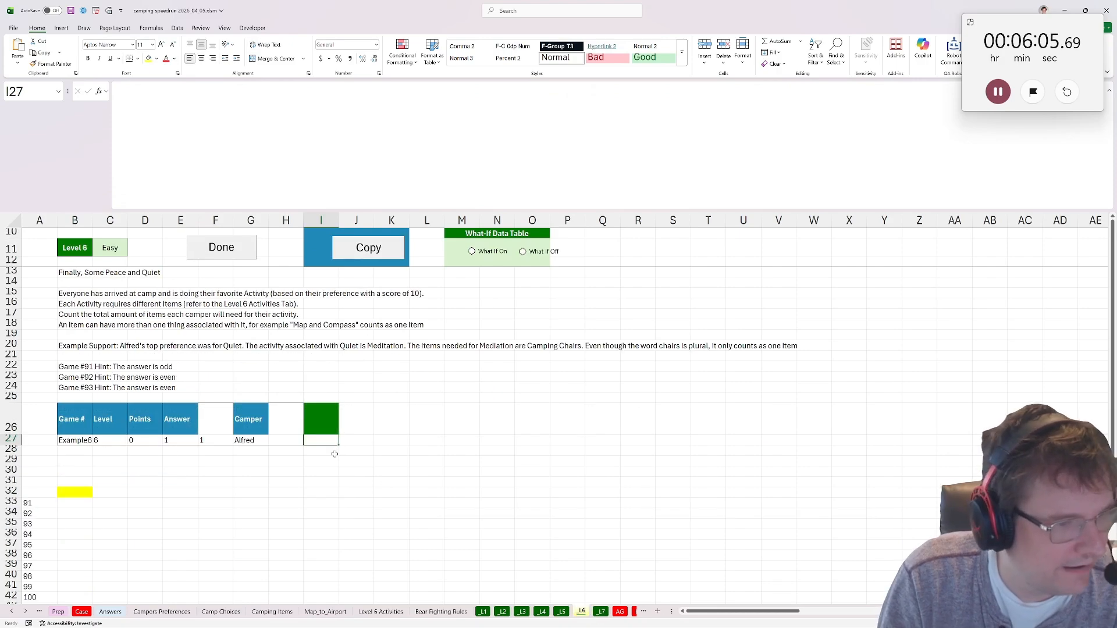
key(ctrl+v)
key(Tab)
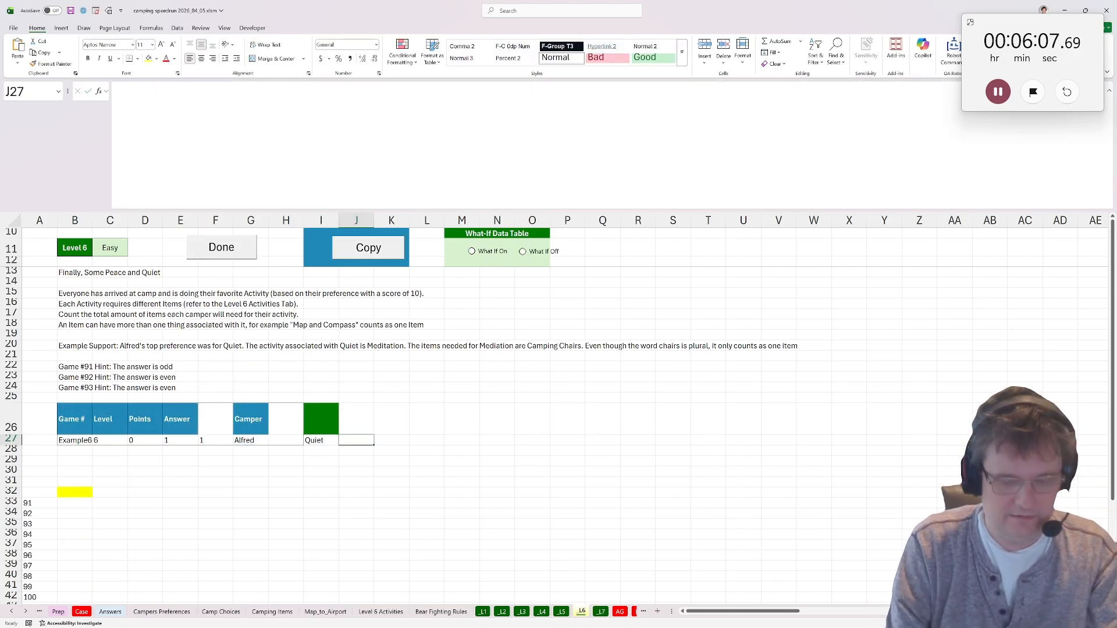
In J27, look up the items needed for I27 with XLOOKUP, matching column A of 'Level 6 Activities' and returning column C.
text(=xlookuy)
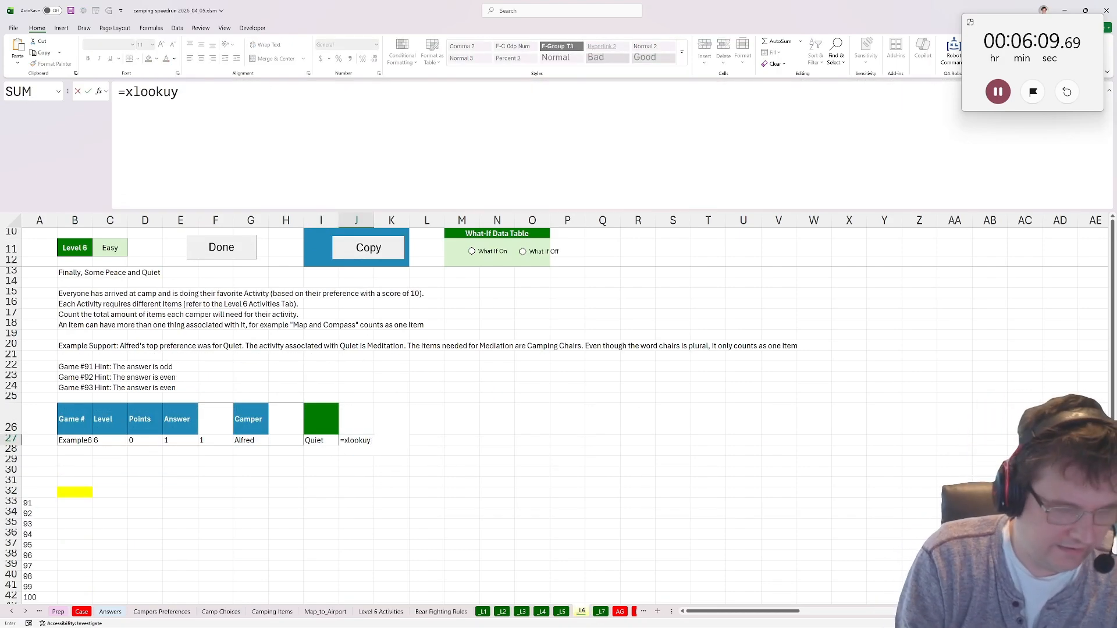
text(P(p()
key(BackSpace)
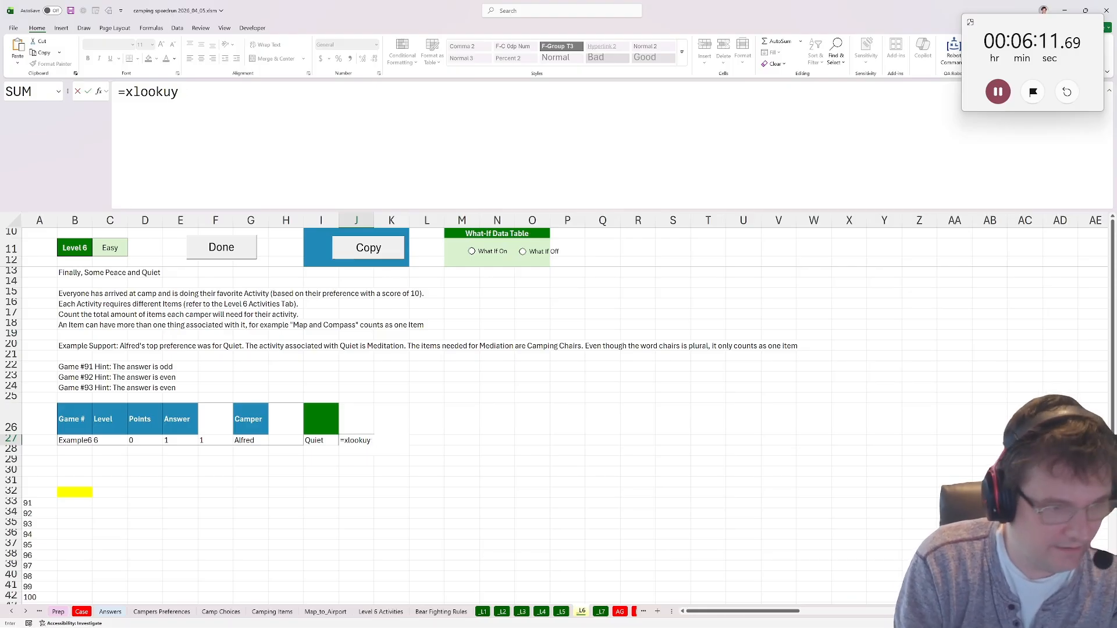
key(BackSpace)
text(p()
click(312, 440)
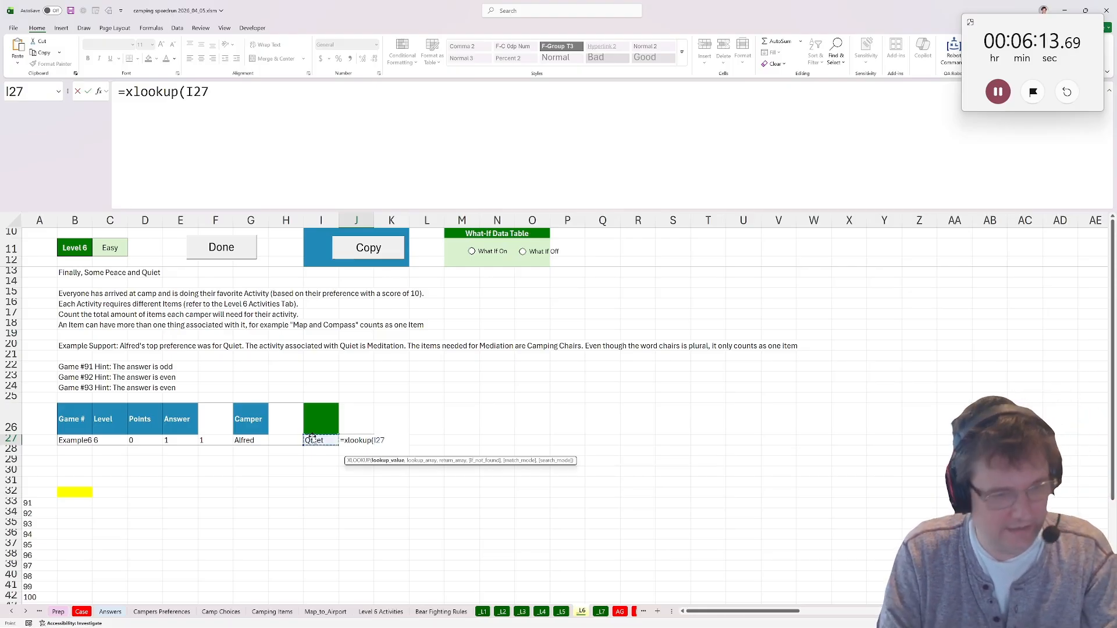
text(,)
click(381, 611)
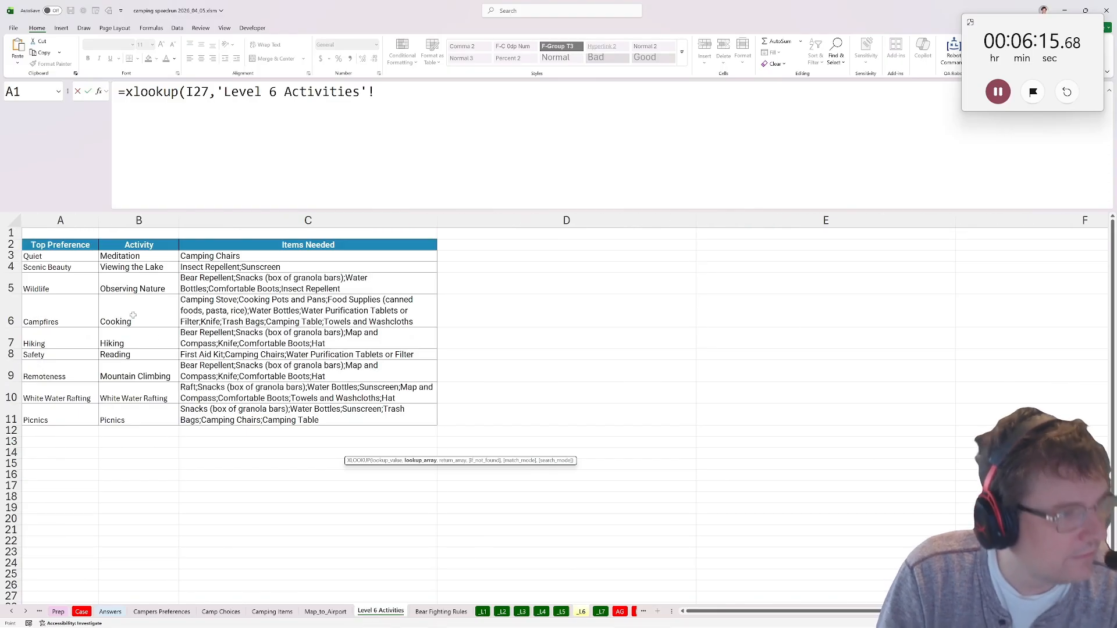
click(61, 220)
text(,)
click(182, 220)
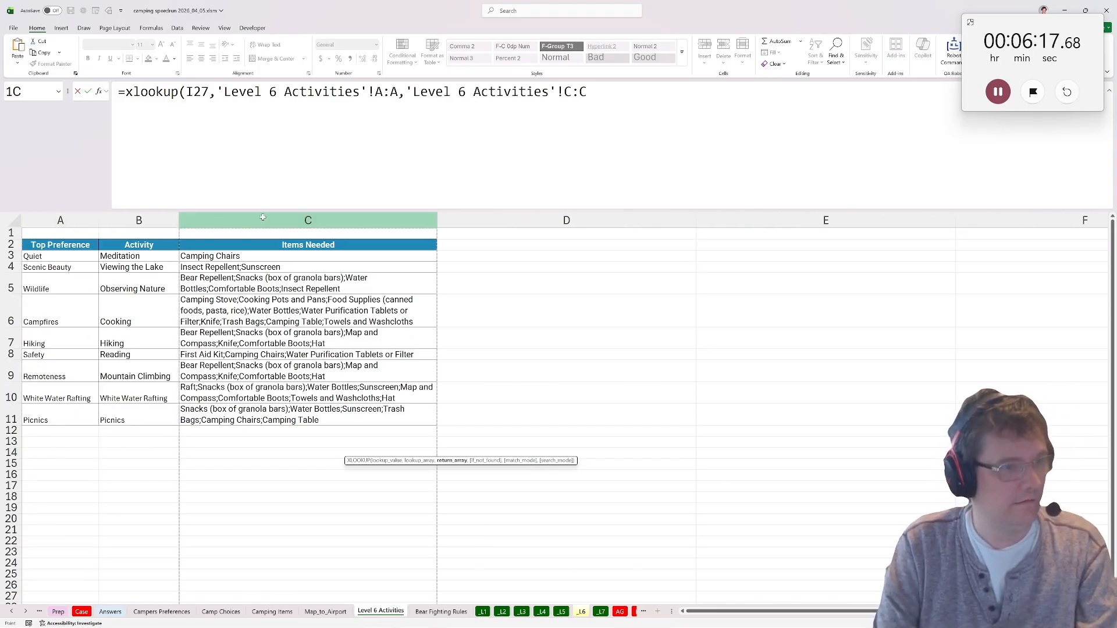
key(Return)
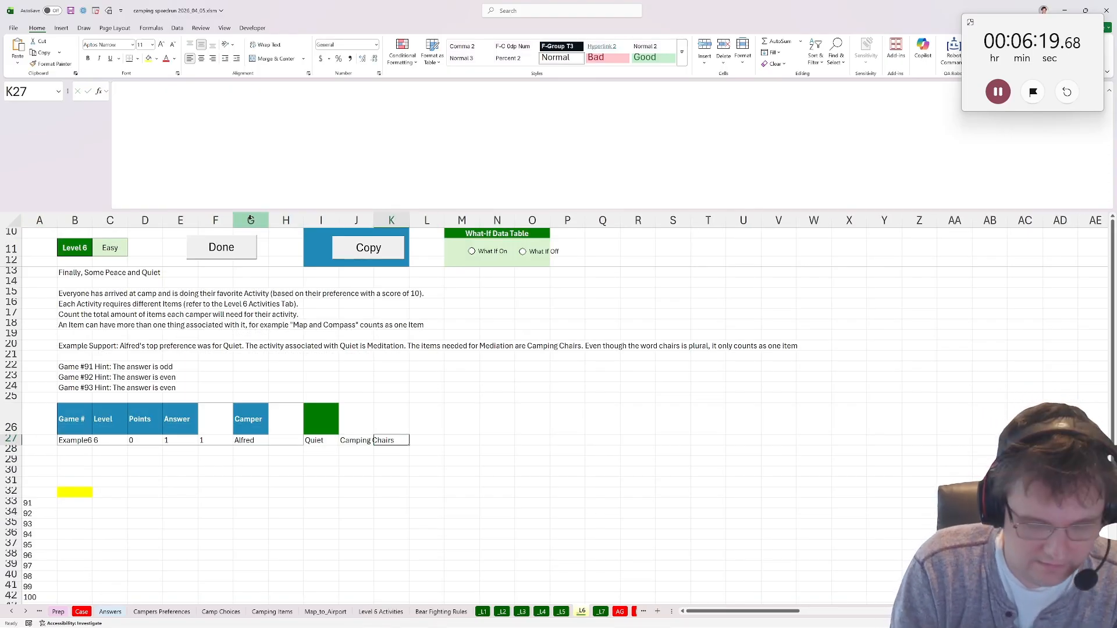
Count the items in B32 with =COLUMNS(TEXTSPLIT(J27,";")) and mark Level 6 as done.
text(=x)
key(Escape)
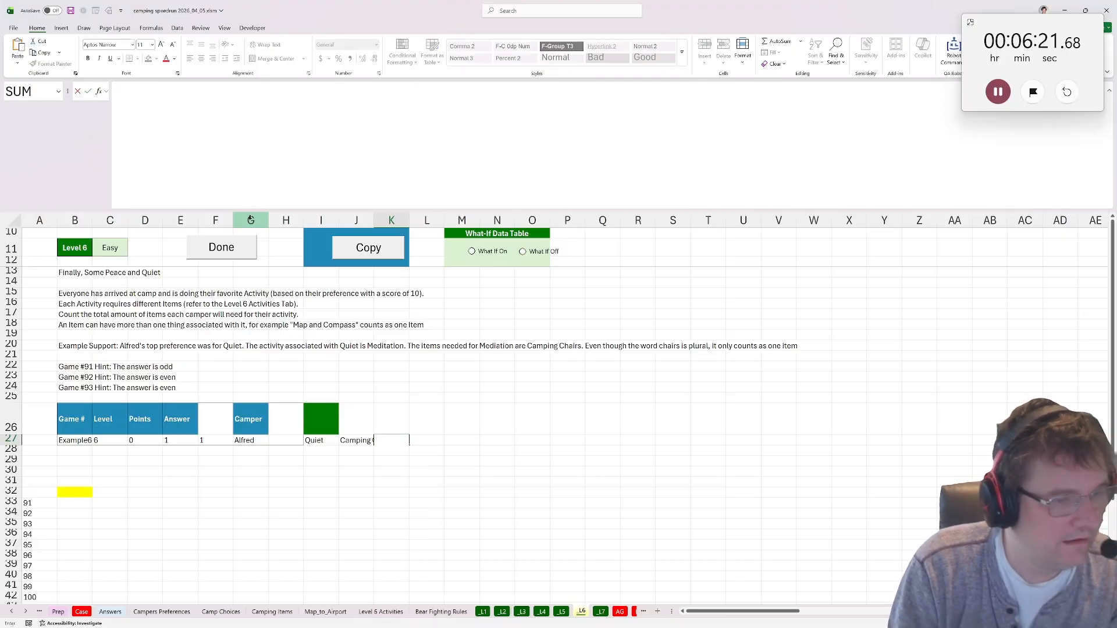
click(76, 492)
text(=col)
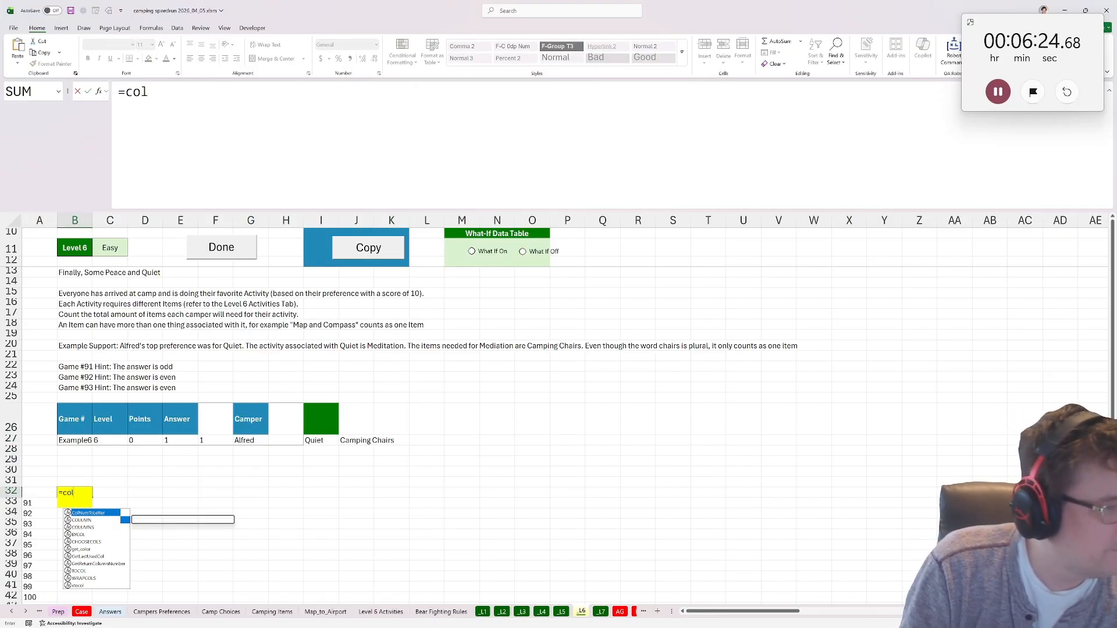
key(Tab)
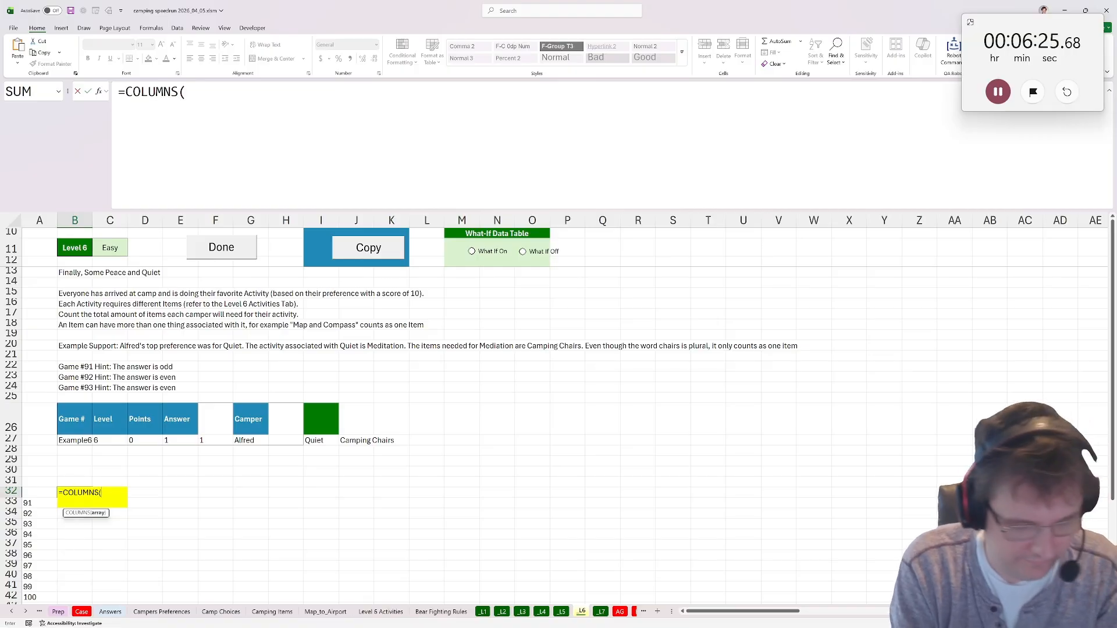
text(textsplit()
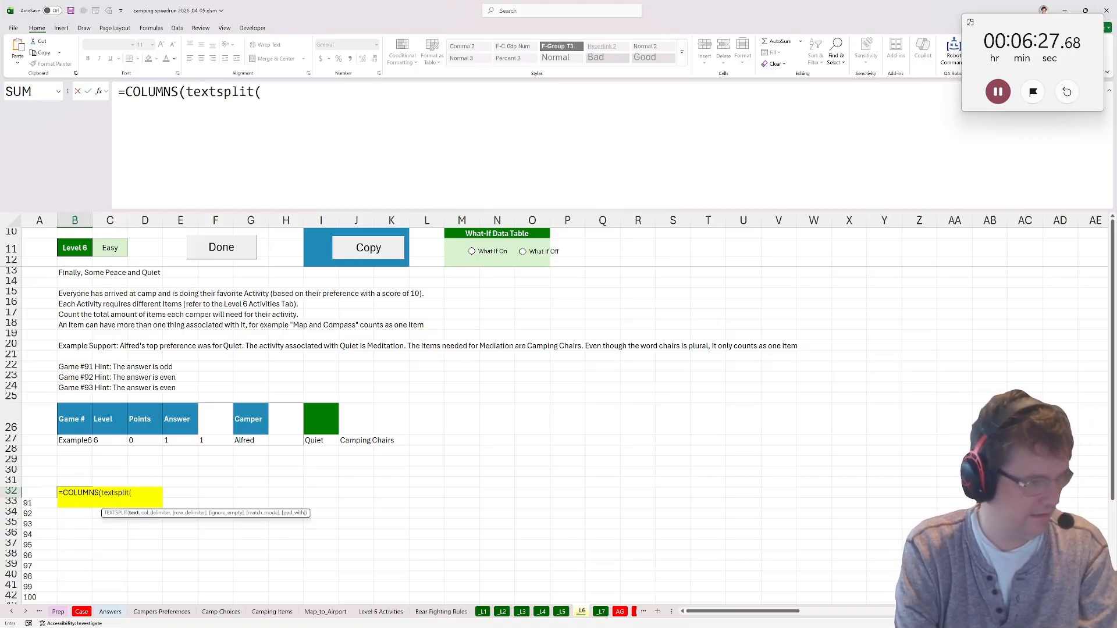
click(361, 441)
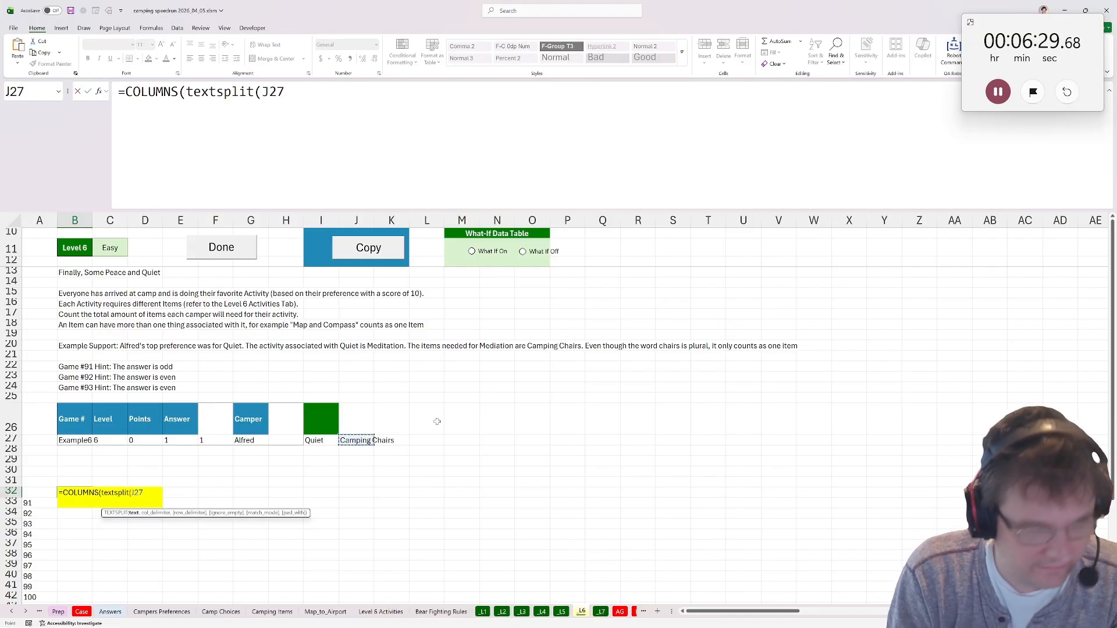
text(,";")
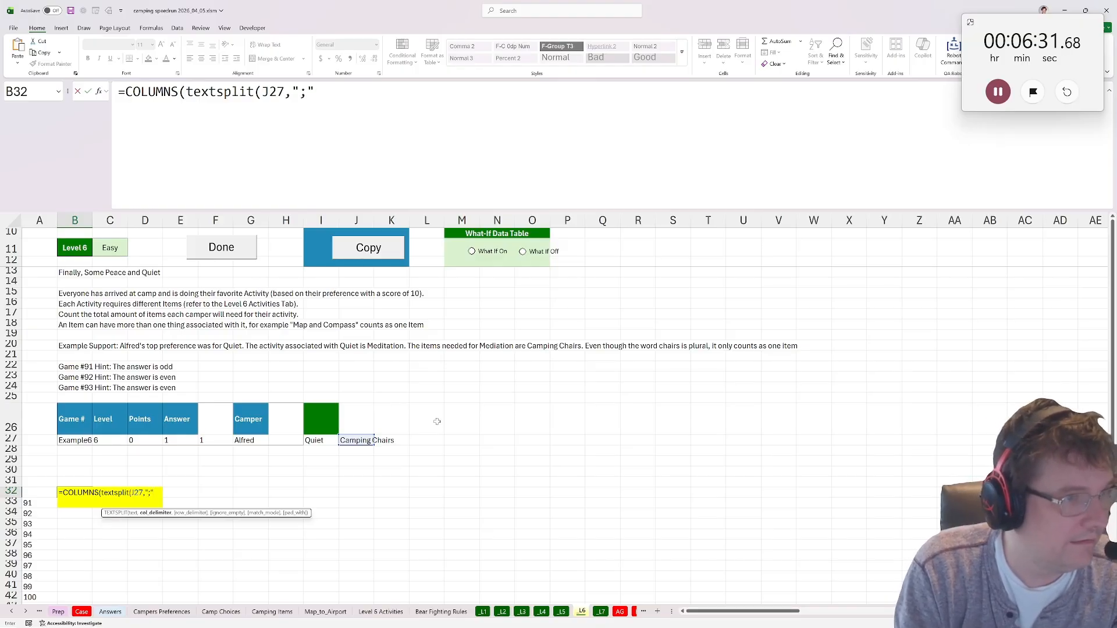
text()))
key(ctrl+Return)
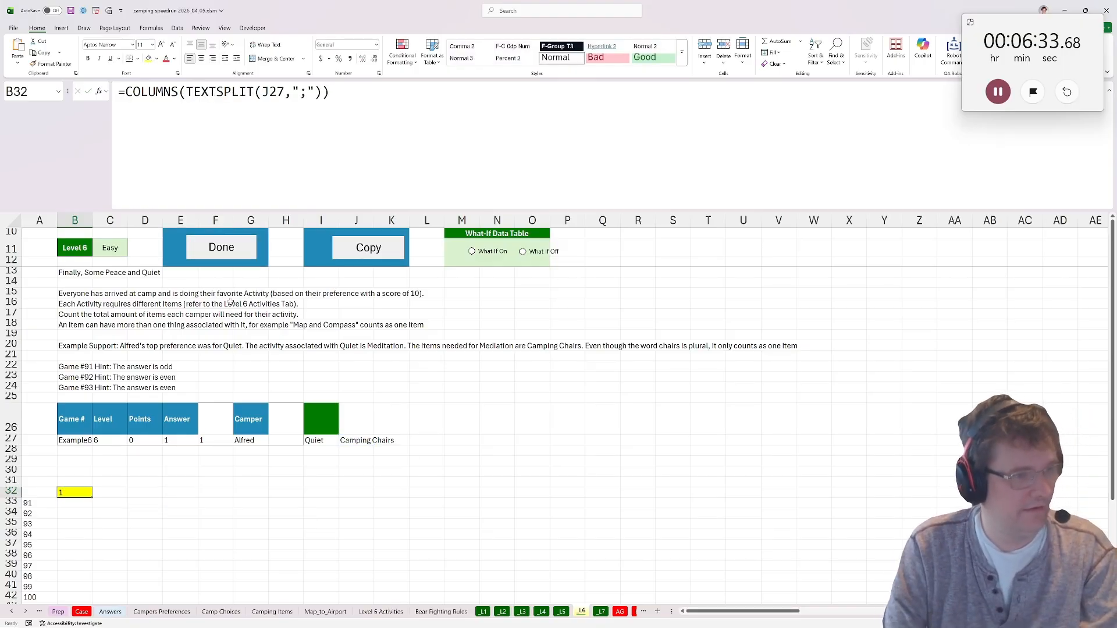
click(237, 251)
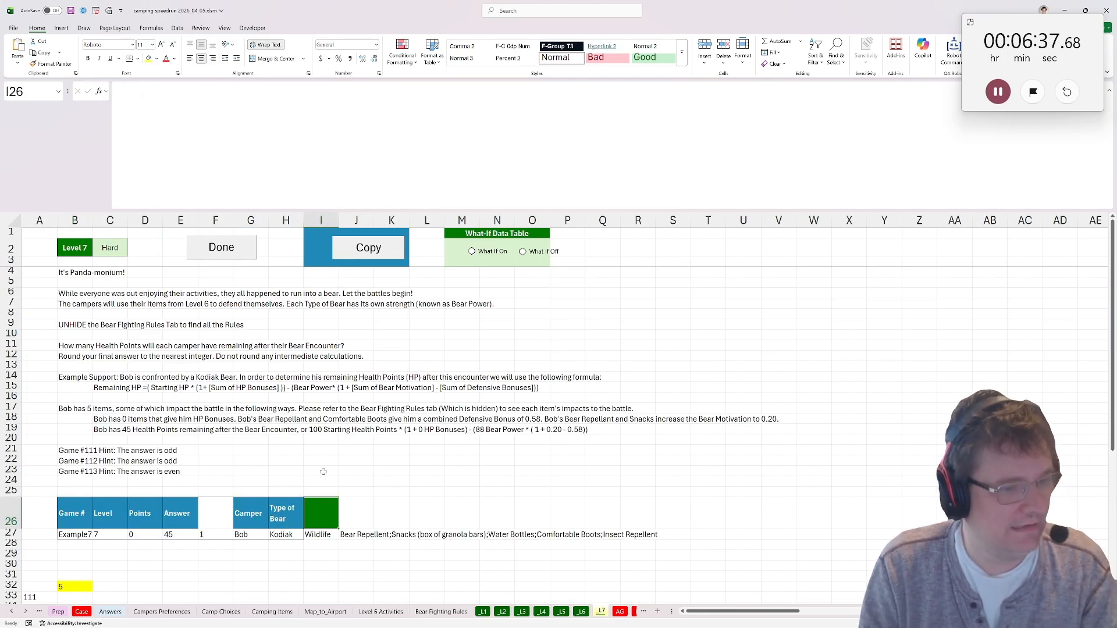
Wrap the XLOOKUP in J27 in TEXTSPLIT with ";" as the row delimiter so the items spill down rows.
click(370, 442)
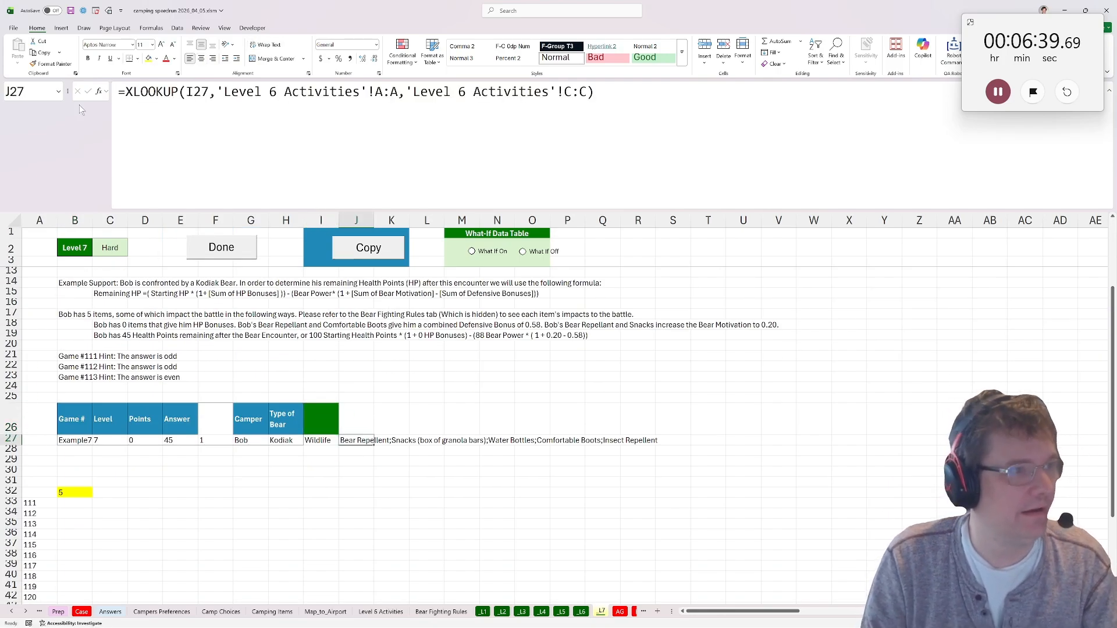
click(123, 92)
text(texts)
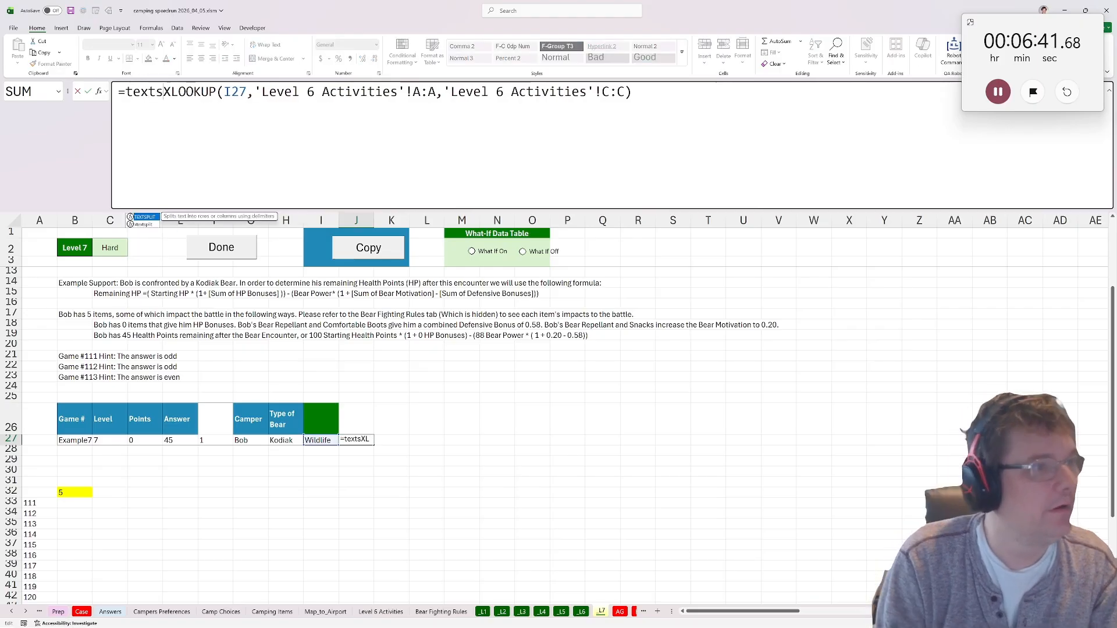
text(plit()
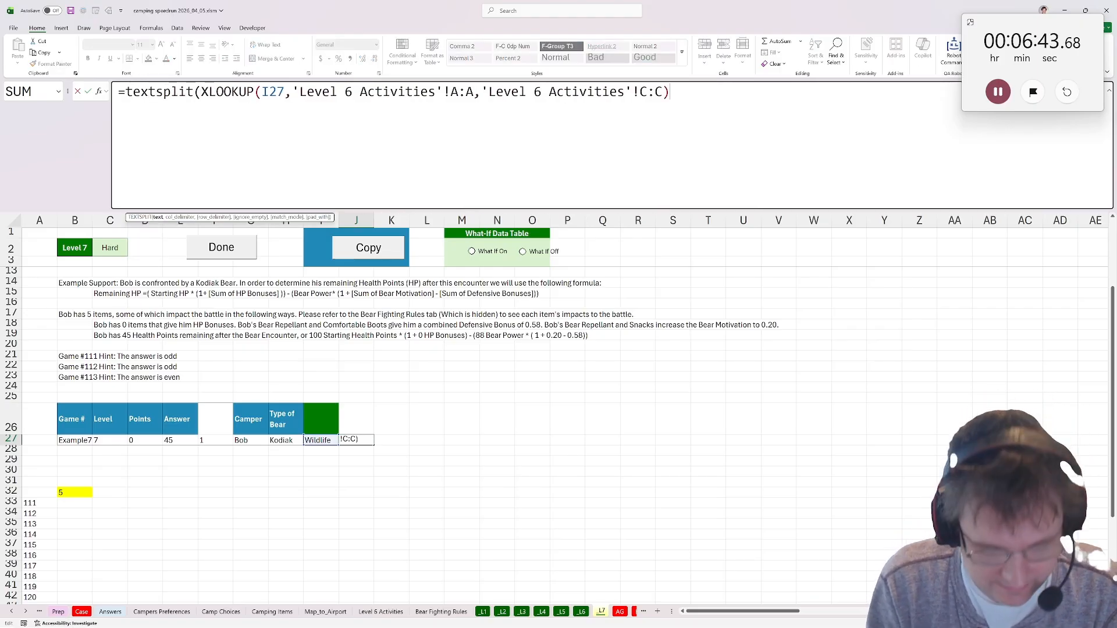
text(,,";)
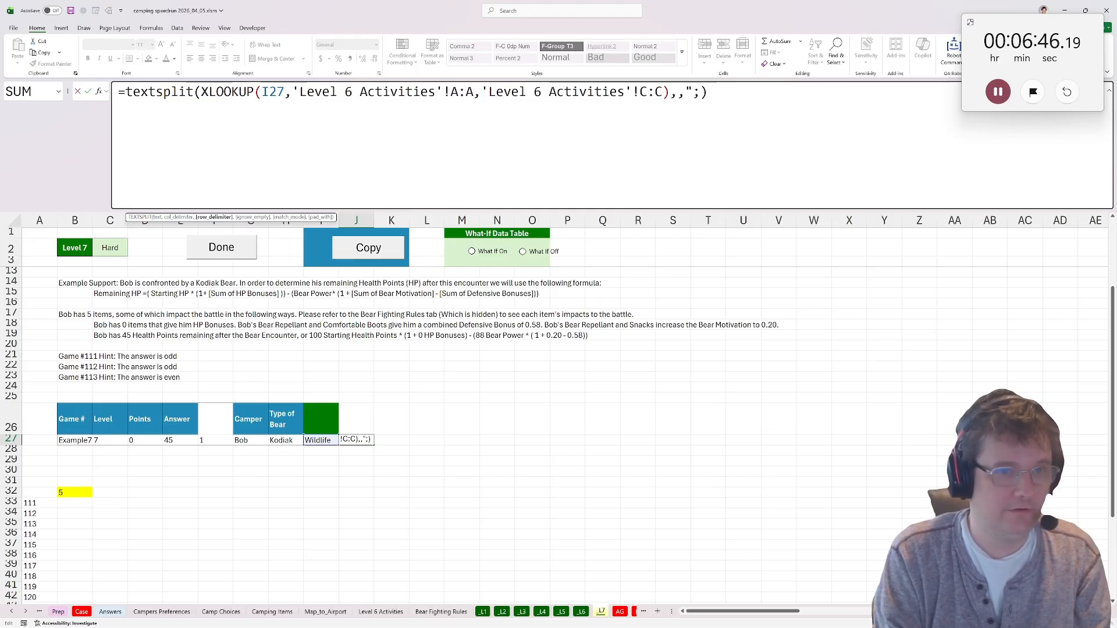
key(Return)
key(Return)
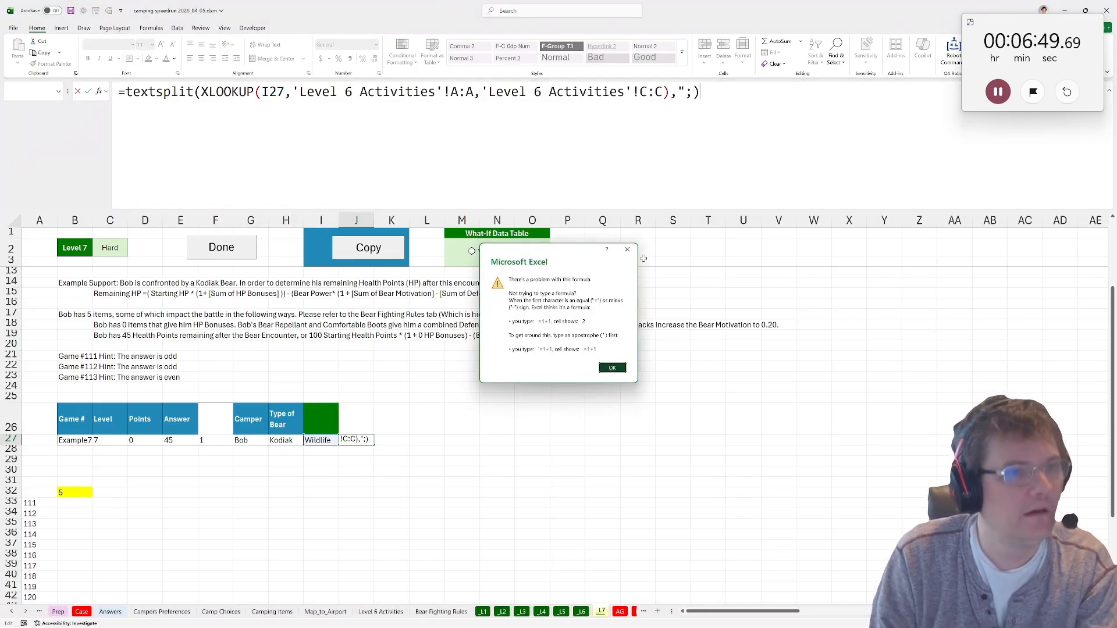
key(Return)
drag(201, 92, 670, 92)
click(693, 92)
click(678, 92)
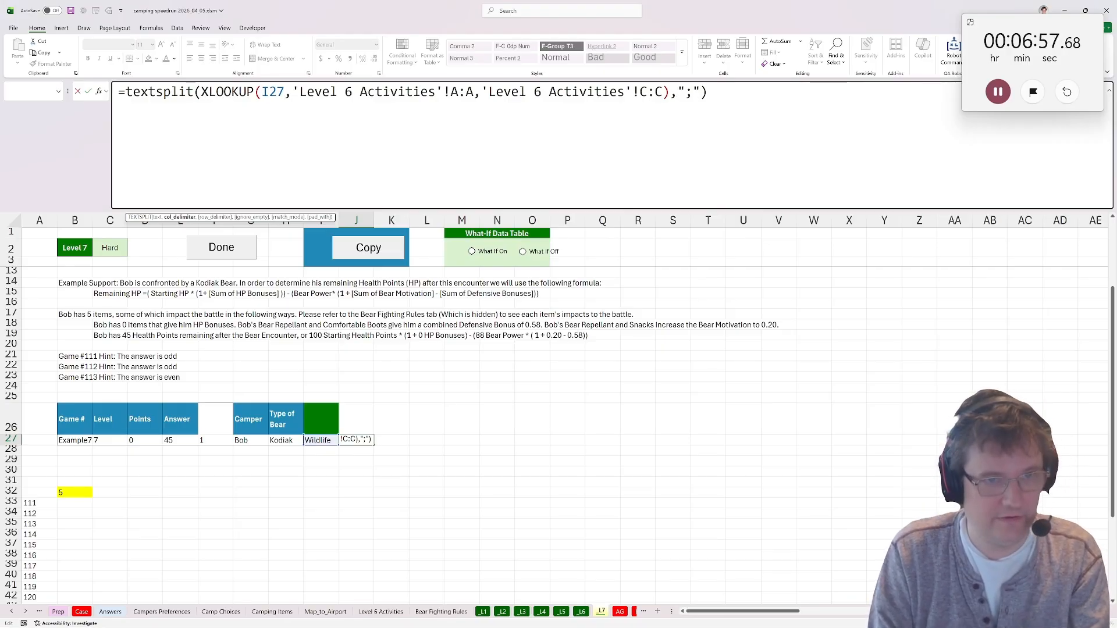
text(,)
key(Return)
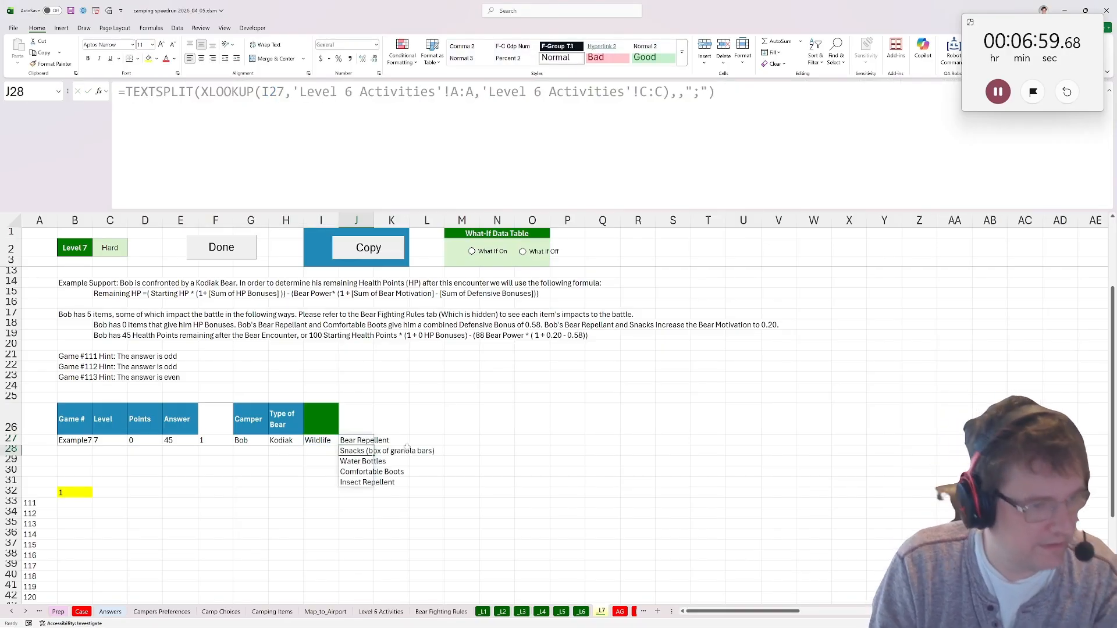
Copy the bonus, bear type and motivation tables from the Bear Fighting Rules sheet to T26 of the Level 7 sheet.
click(403, 438)
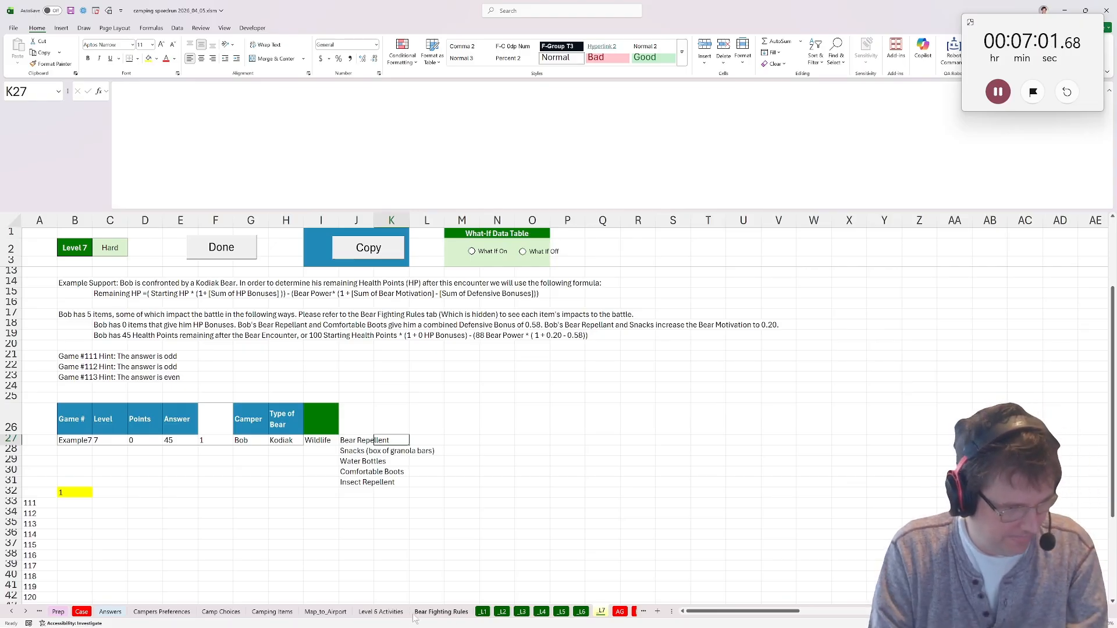
click(441, 611)
drag(61, 340, 581, 521)
key(ctrl+c)
click(600, 612)
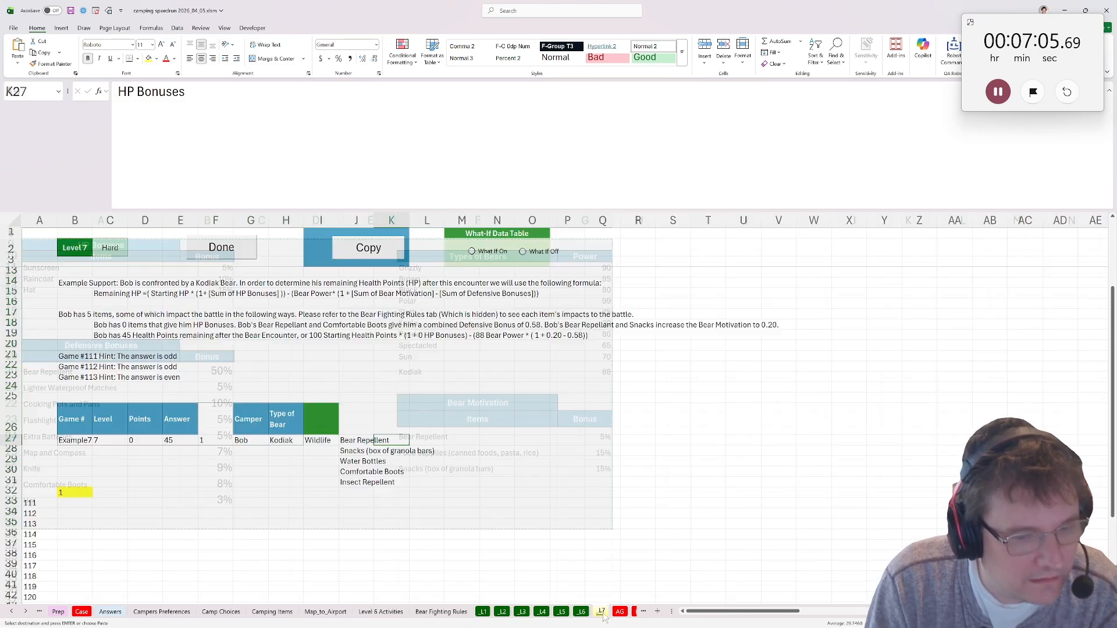
click(709, 428)
key(ctrl+v)
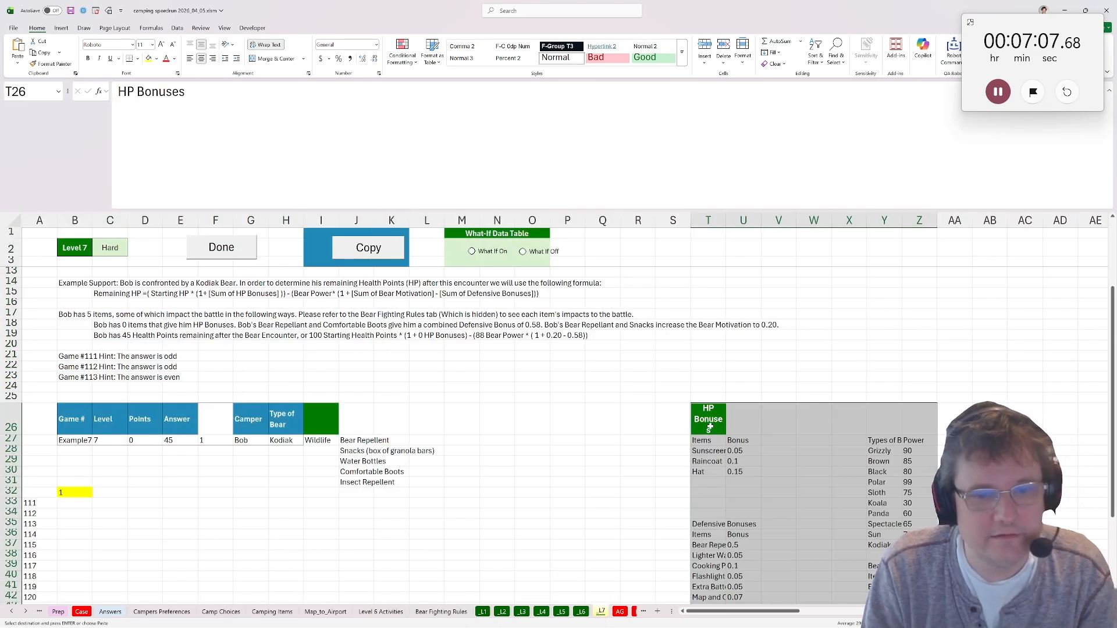
Add the headings HP Bonus, Def Bonus, Motivation and Power Level in K26:N26.
click(356, 423)
click(406, 431)
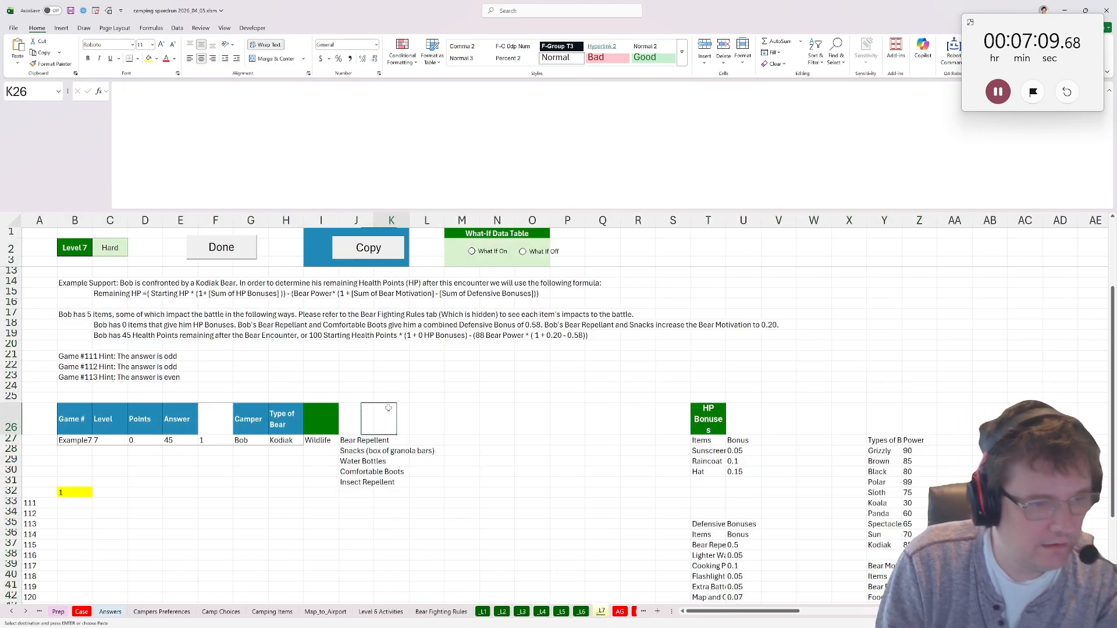
text(HP Bonus)
key(Tab)
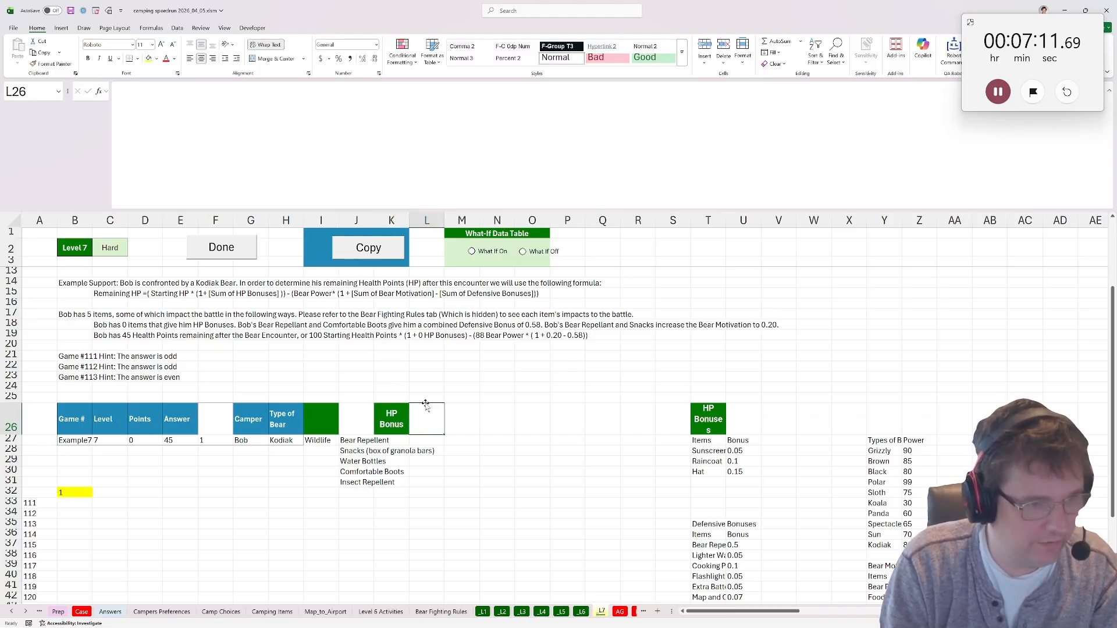
key(BackSpace)
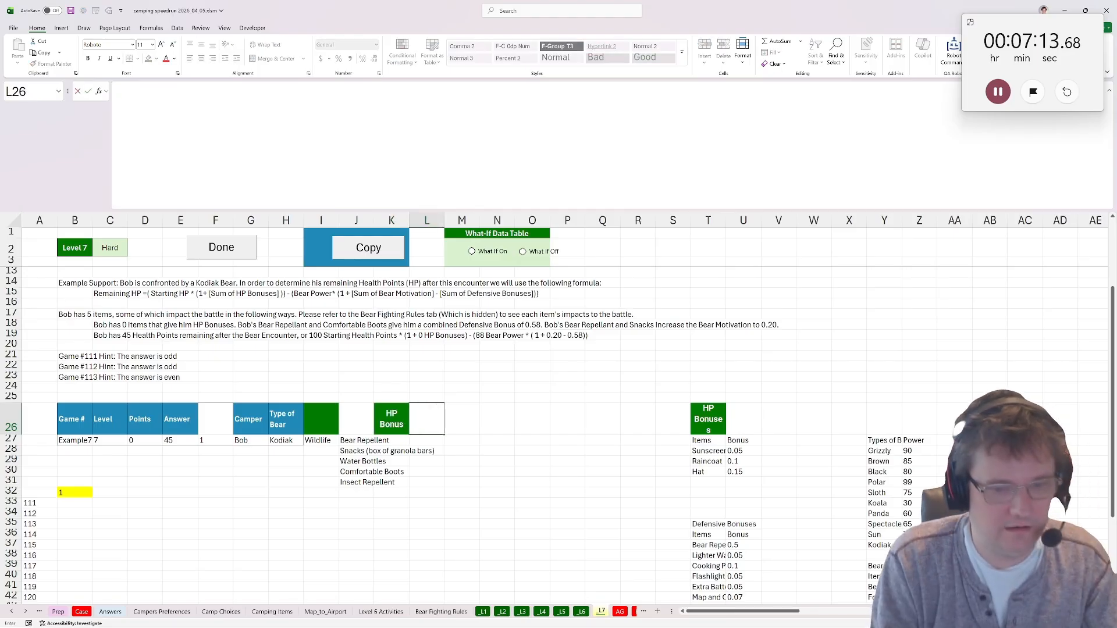
text(Def Bonus)
key(Tab)
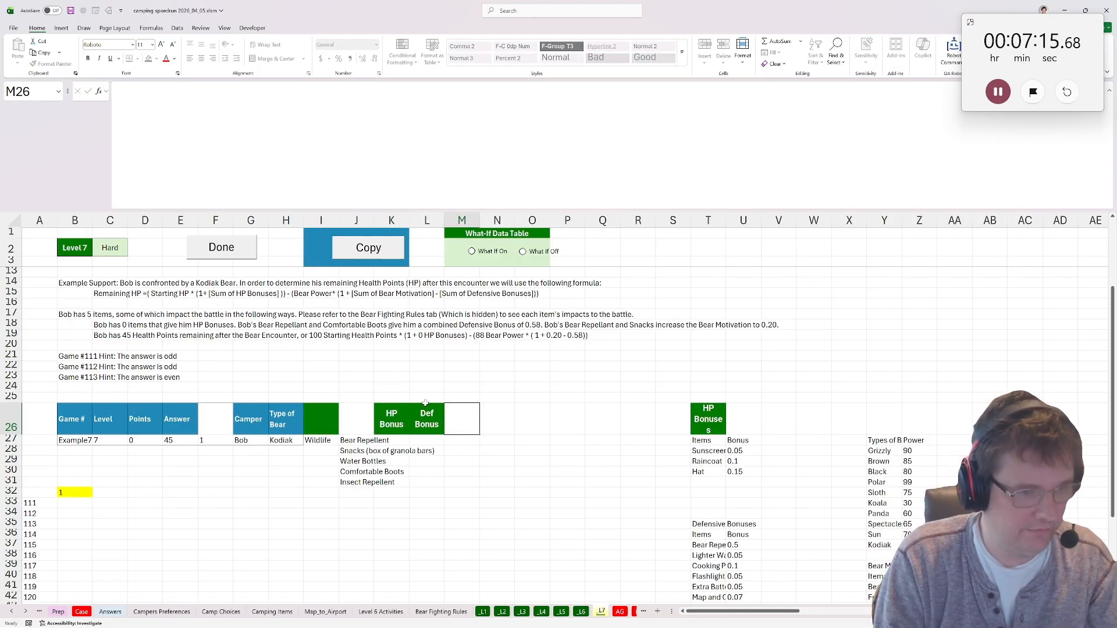
text(Motivation)
key(Tab)
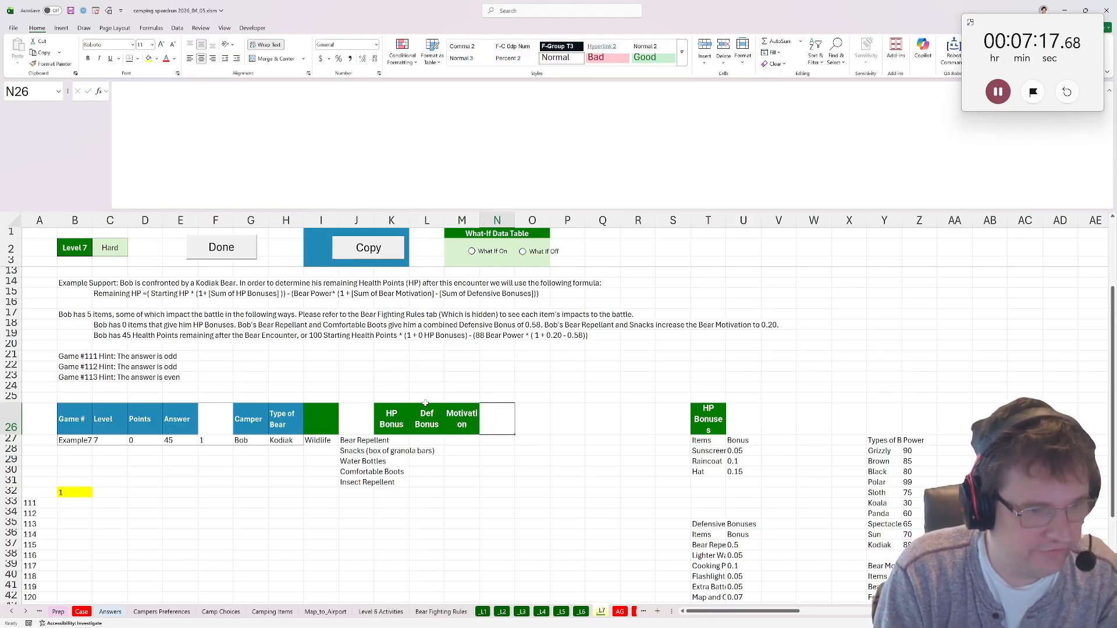
text(Power Level)
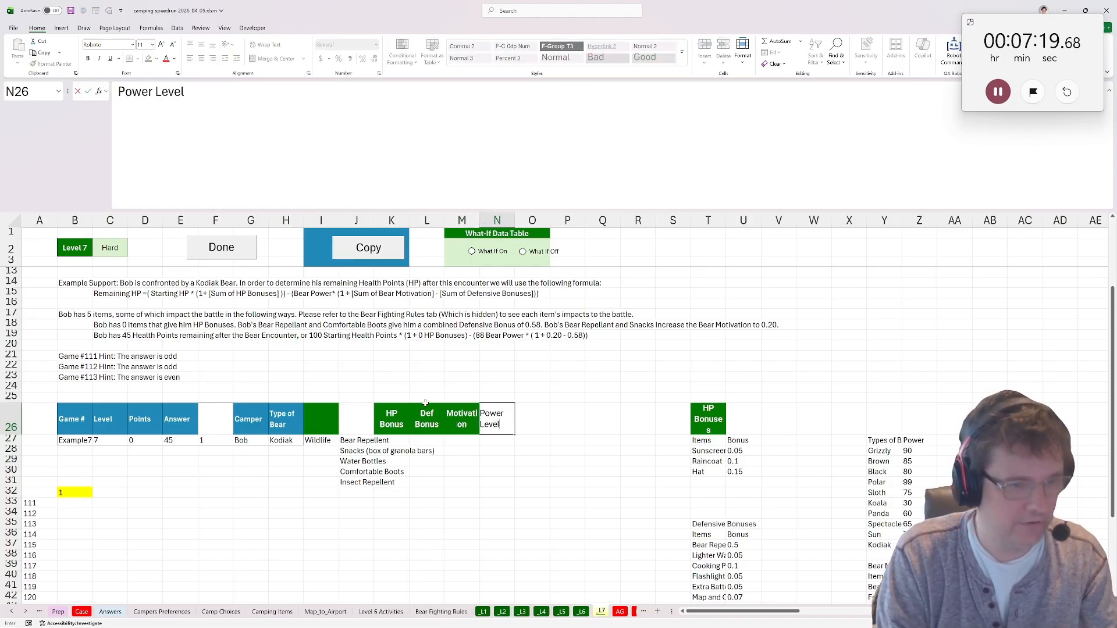
key(Tab)
Add the heading HP in O26 and enter 100 as the starting health in O27.
text(G)
key(BackSpace)
text(HP)
key(Down)
text(10-)
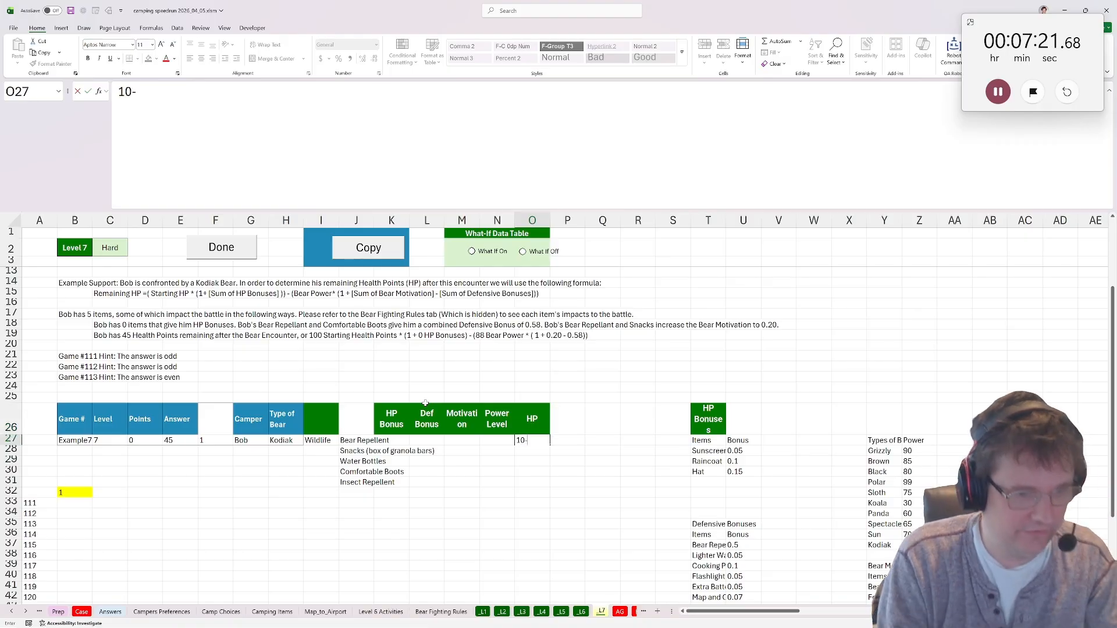
text(0)
key(Return)
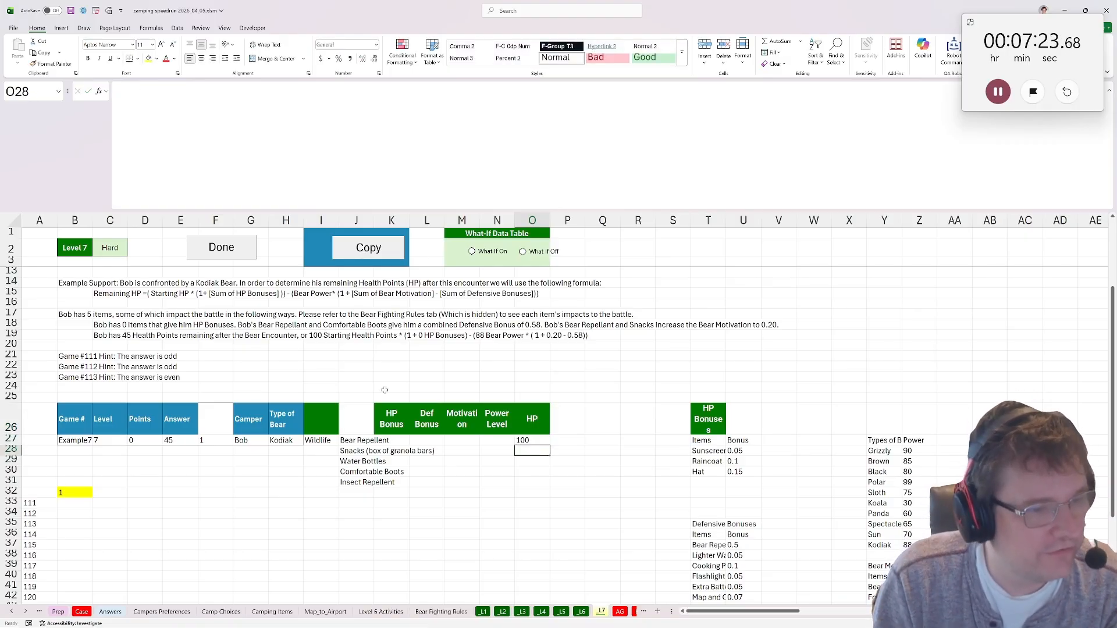
In K27, look up the HP bonuses of the spilled items with =XLOOKUP(J27#,T28:T33,U28:U33).
click(407, 440)
text(=)
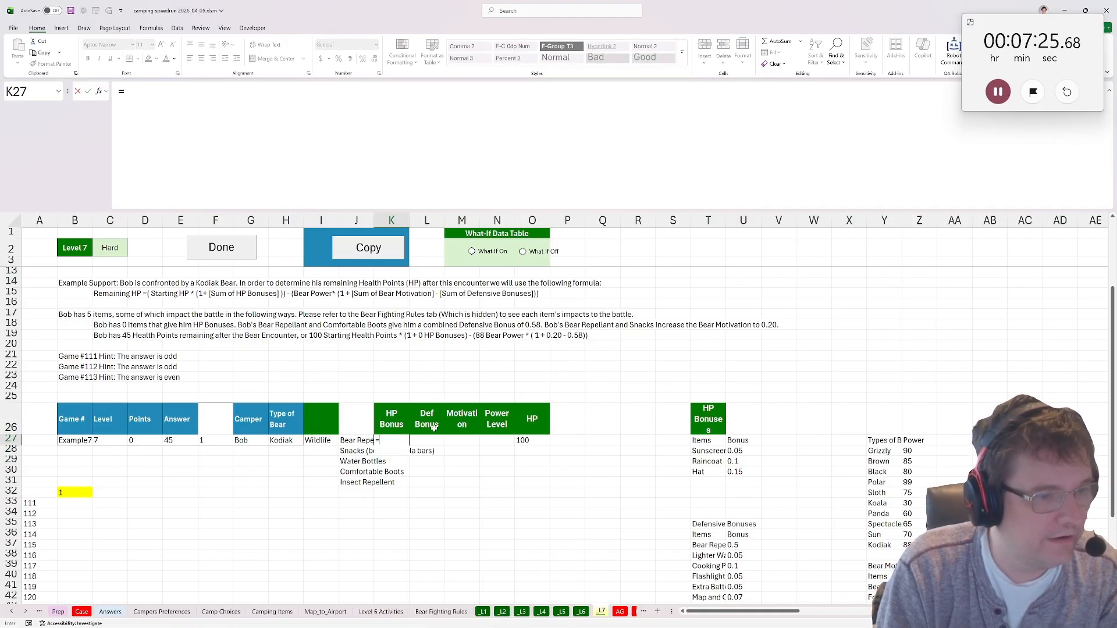
text(xlookuP()
drag(356, 441, 357, 483)
text(,)
click(710, 442)
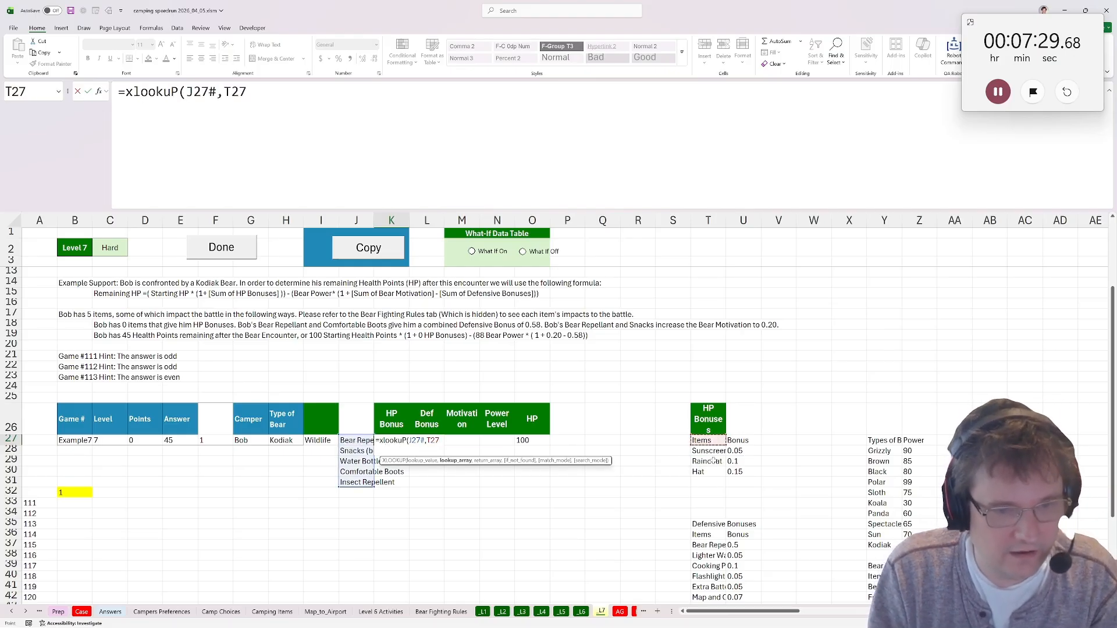
drag(707, 452, 704, 506)
scroll(704, 506, down, 3)
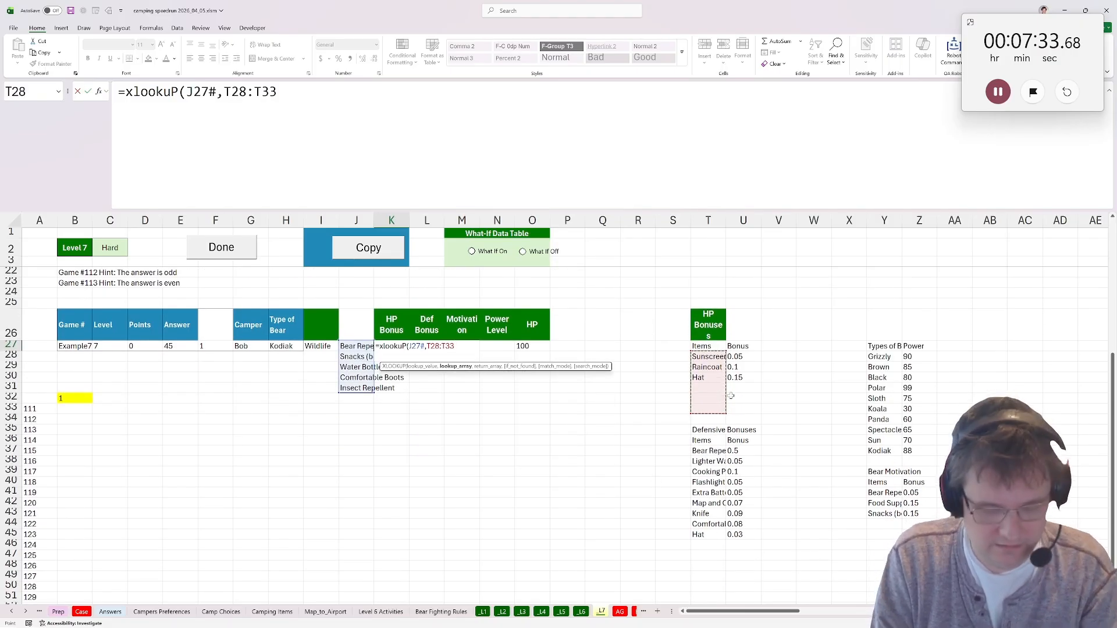
text(,)
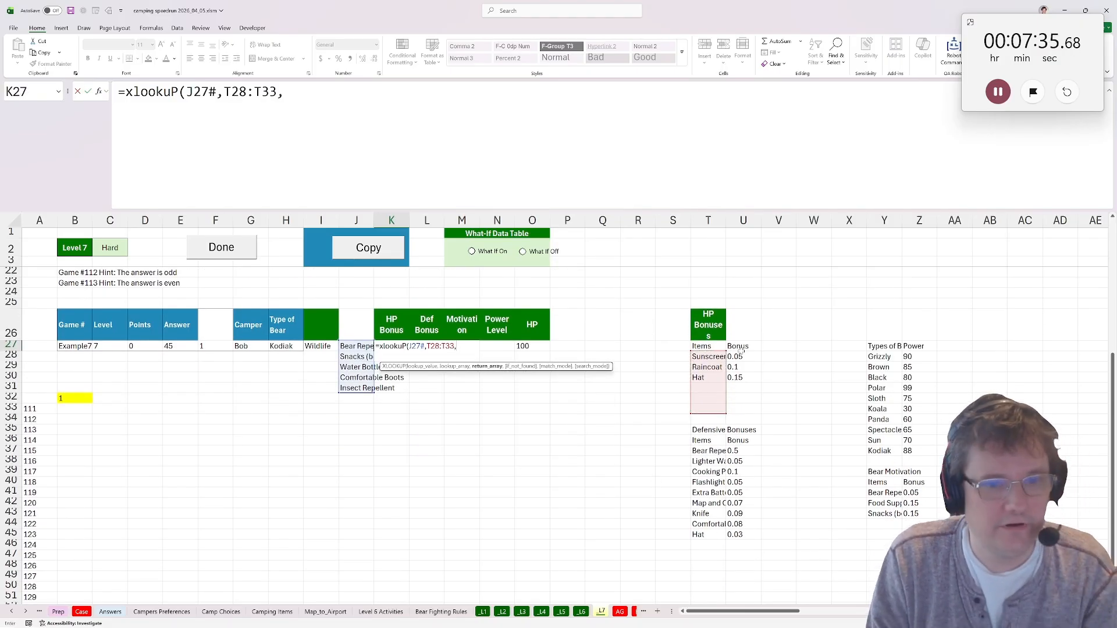
drag(744, 355, 753, 410)
text())
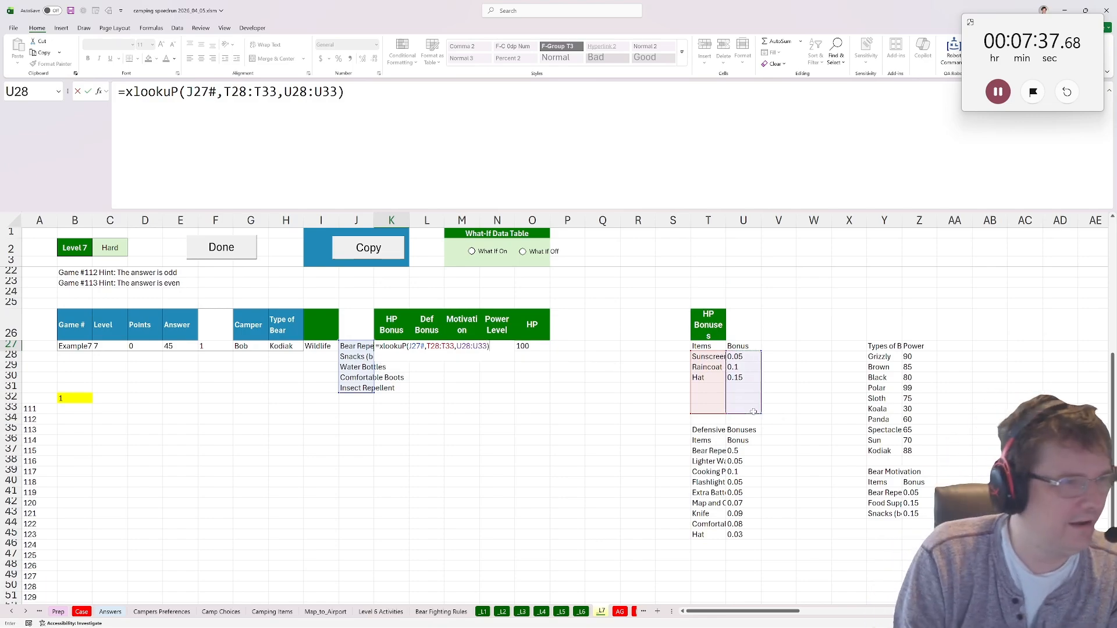
key(Return)
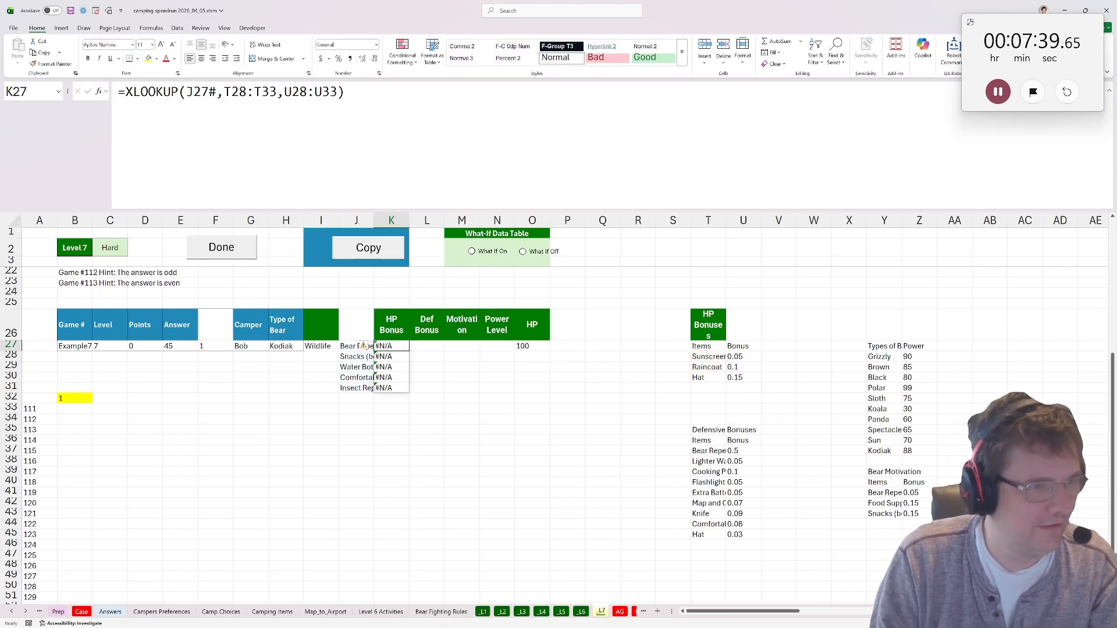
Add "" as the if-not-found argument of the XLOOKUP in K27.
key(F2)
key(Left)
text(,"")
key(Return)
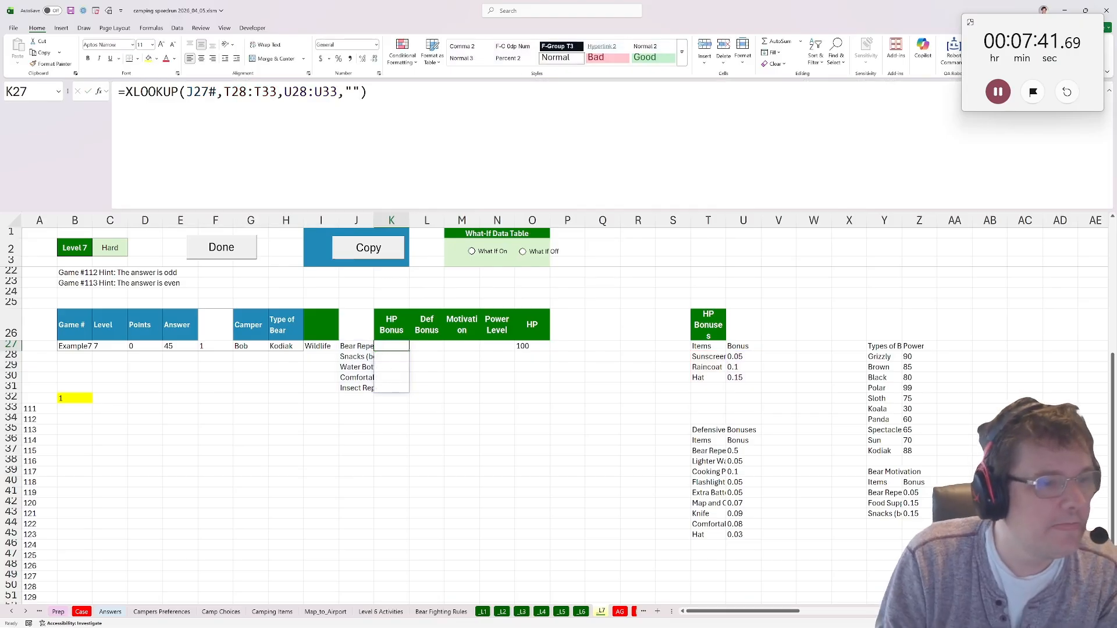
Copy the formula text of K27 unchanged into L27 and M27.
key(F2)
key(ctrl+a)
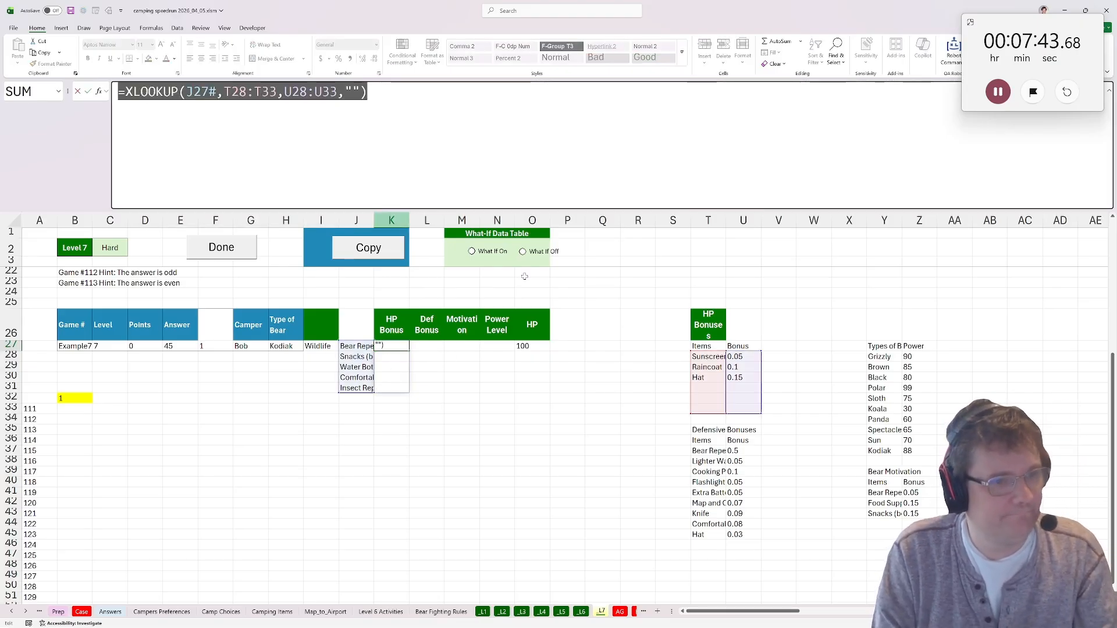
key(ctrl+c)
key(Escape)
click(424, 348)
key(ctrl+v)
click(466, 347)
key(ctrl+v)
click(497, 348)
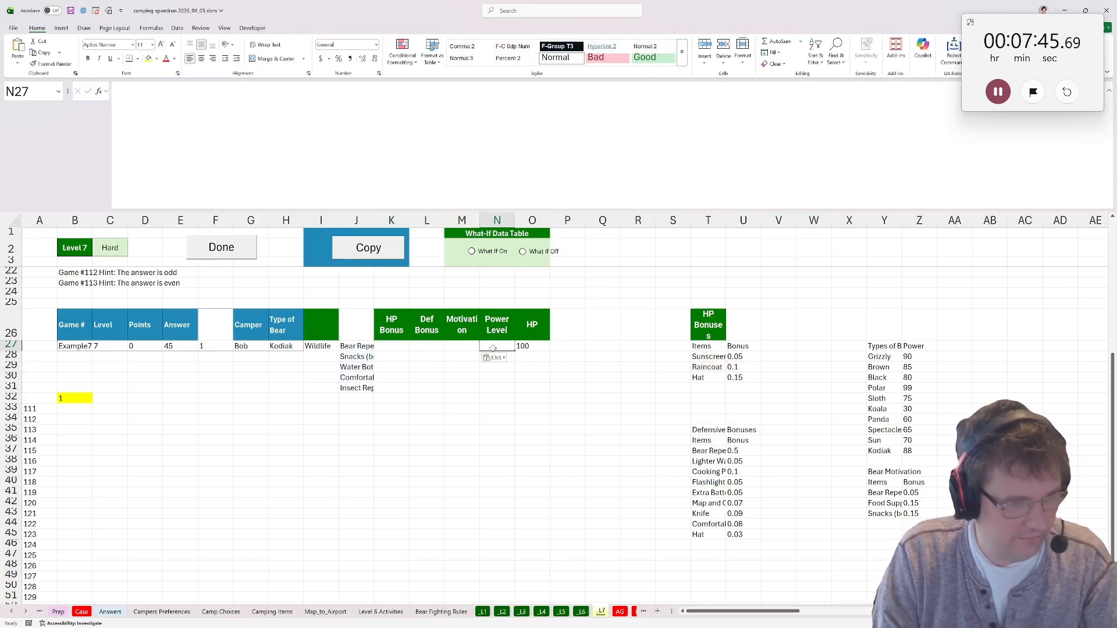
Change the L27 XLOOKUP to the Defensive Bonuses table, with lookup range T37:T46 and return range U37:U46.
click(442, 346)
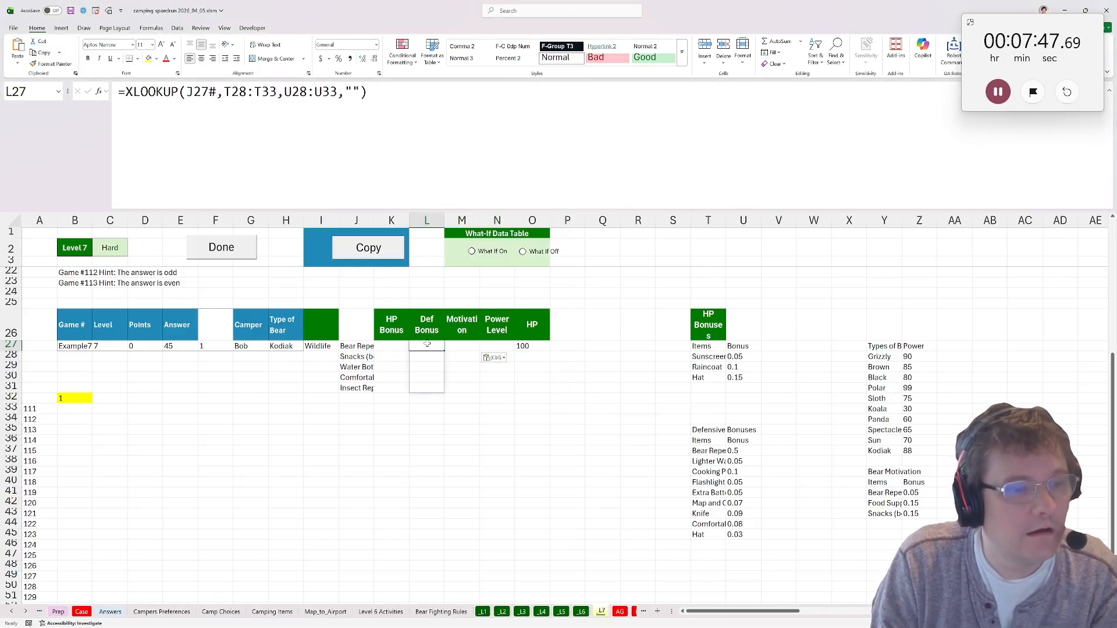
key(F2)
drag(762, 372, 755, 471)
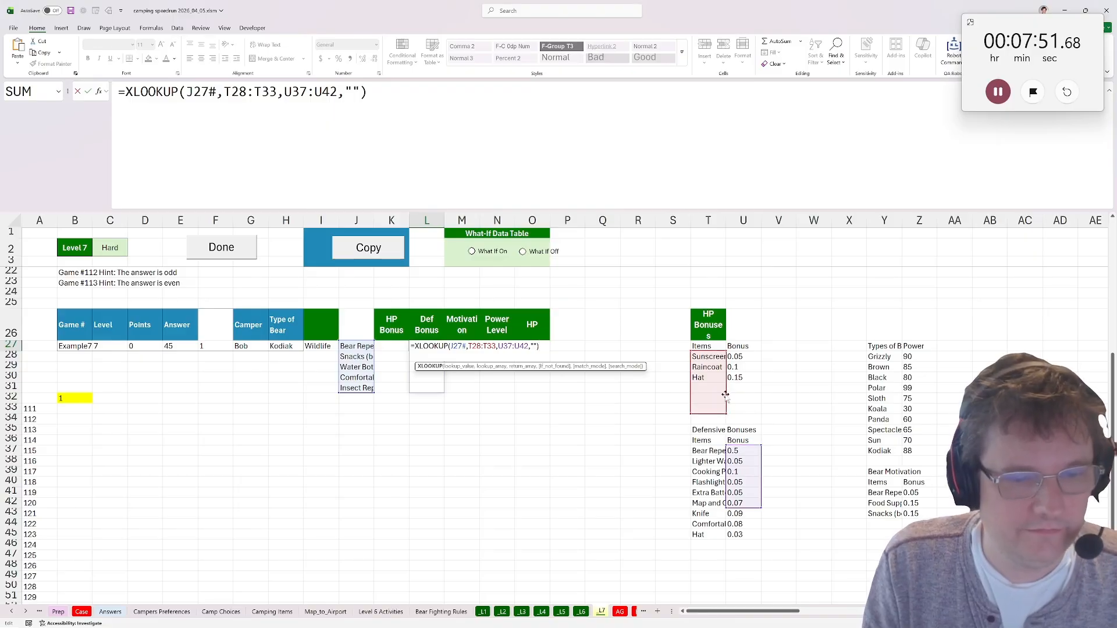
drag(729, 398, 748, 548)
drag(694, 504, 692, 550)
key(Return)
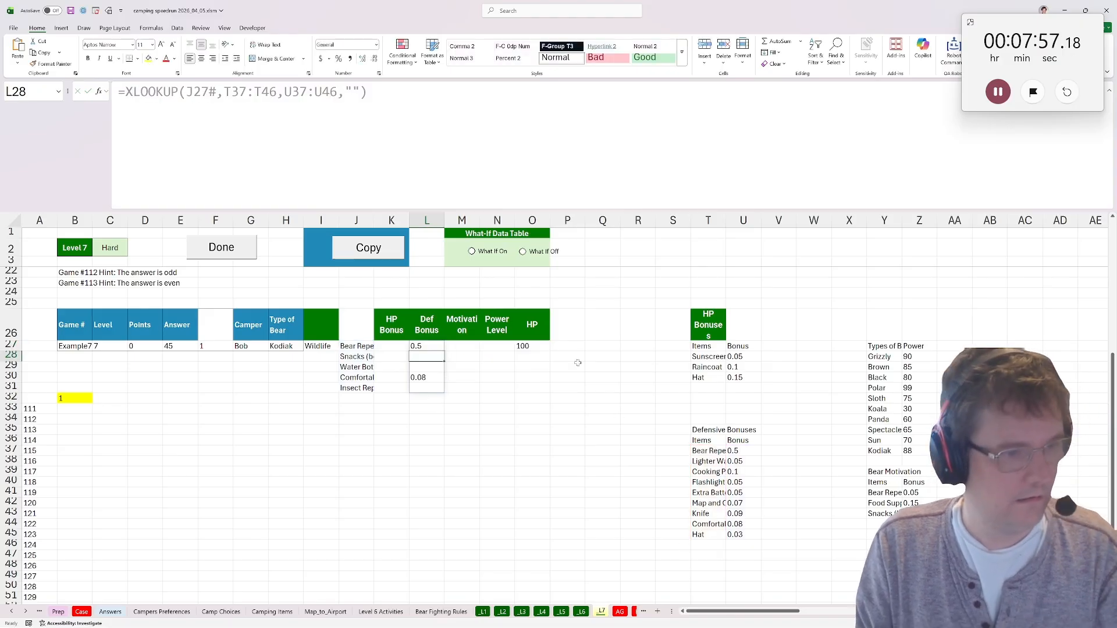
Change the M27 XLOOKUP to the Bear Motivation table, with lookup range Y41:Y46 and return range Z41:Z46.
click(470, 347)
key(F2)
click(765, 379)
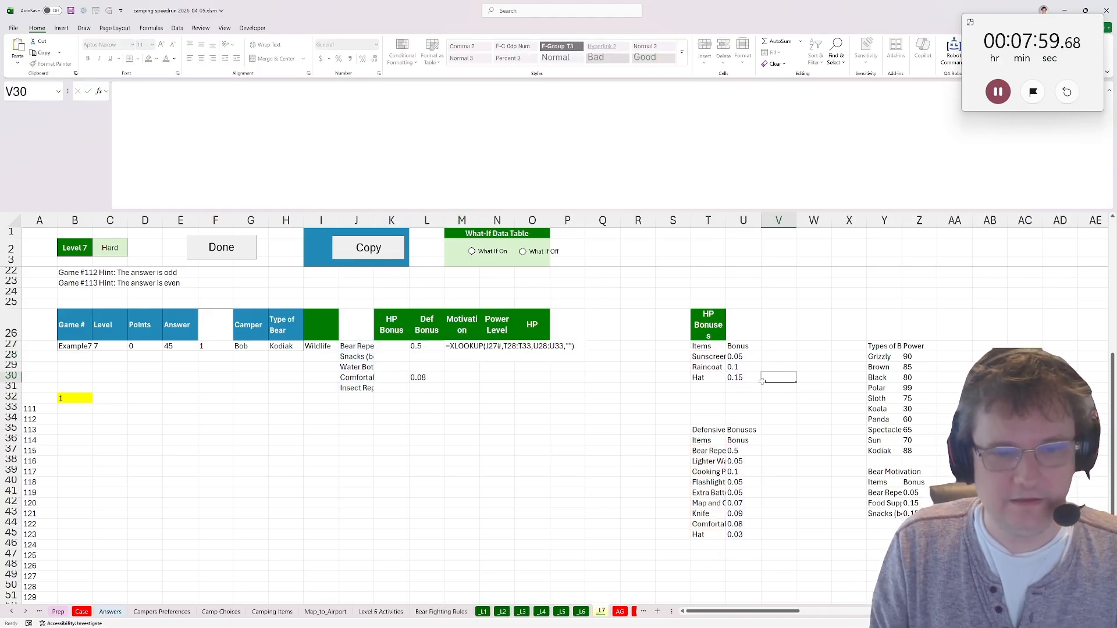
double_click(460, 347)
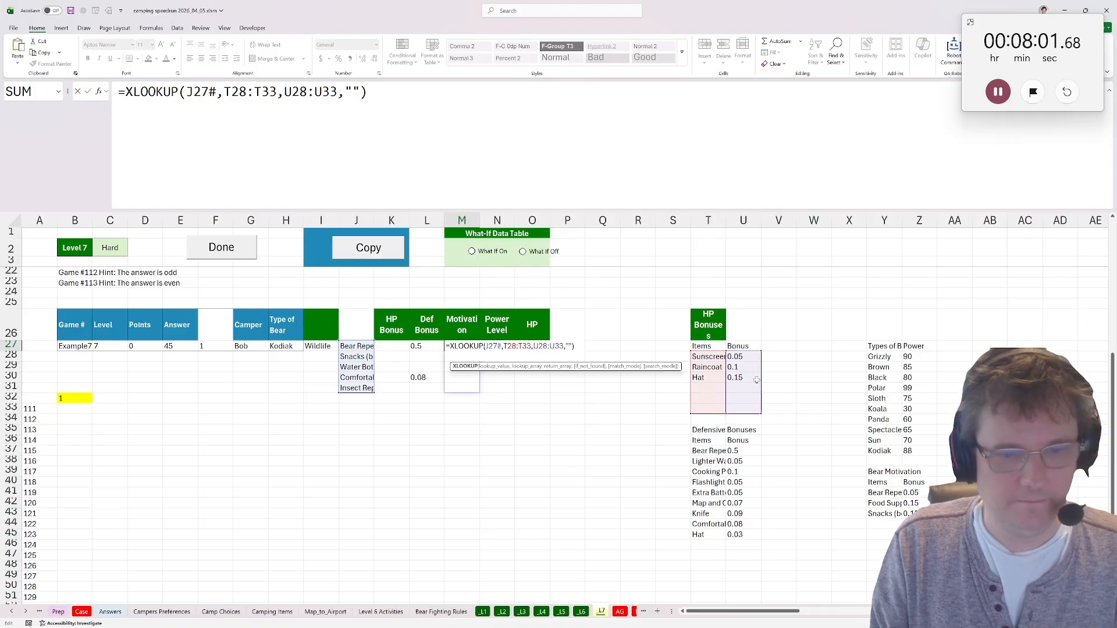
drag(760, 384, 931, 520)
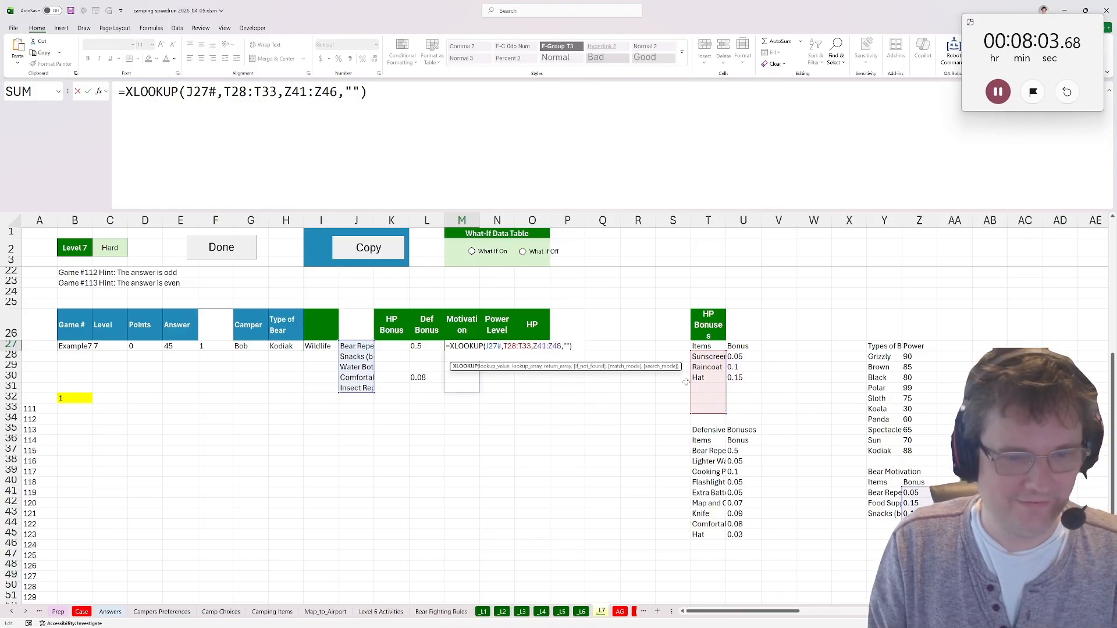
drag(687, 382, 885, 530)
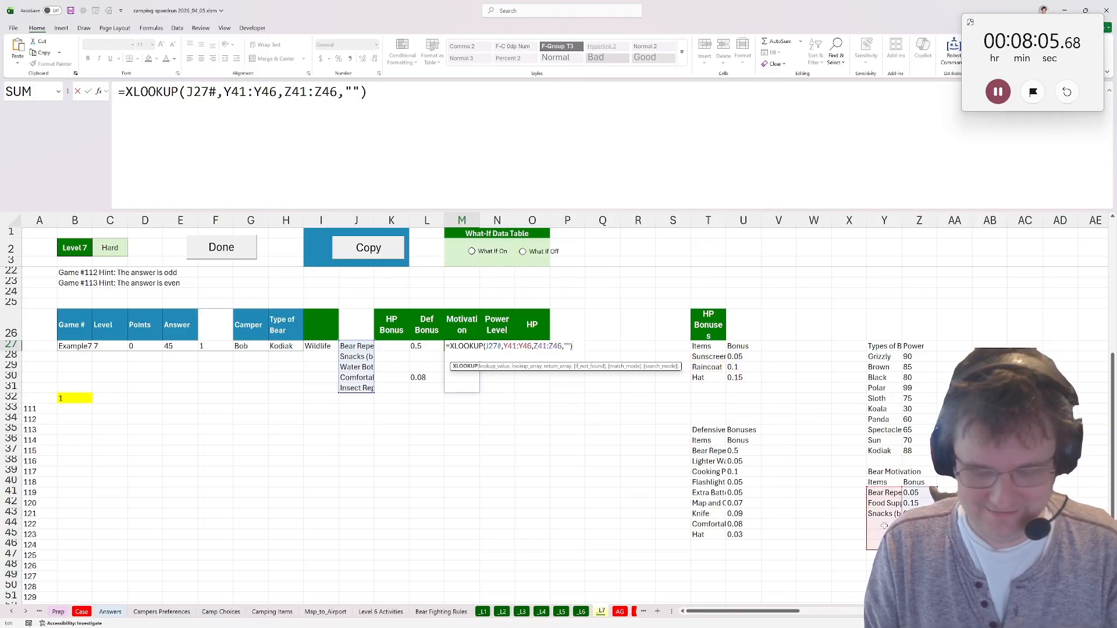
key(Return)
In N27, enter an XLOOKUP that finds the bear type in H27 within Y28:Y37 and returns its power from Z28:Z37.
click(511, 348)
text(=xl)
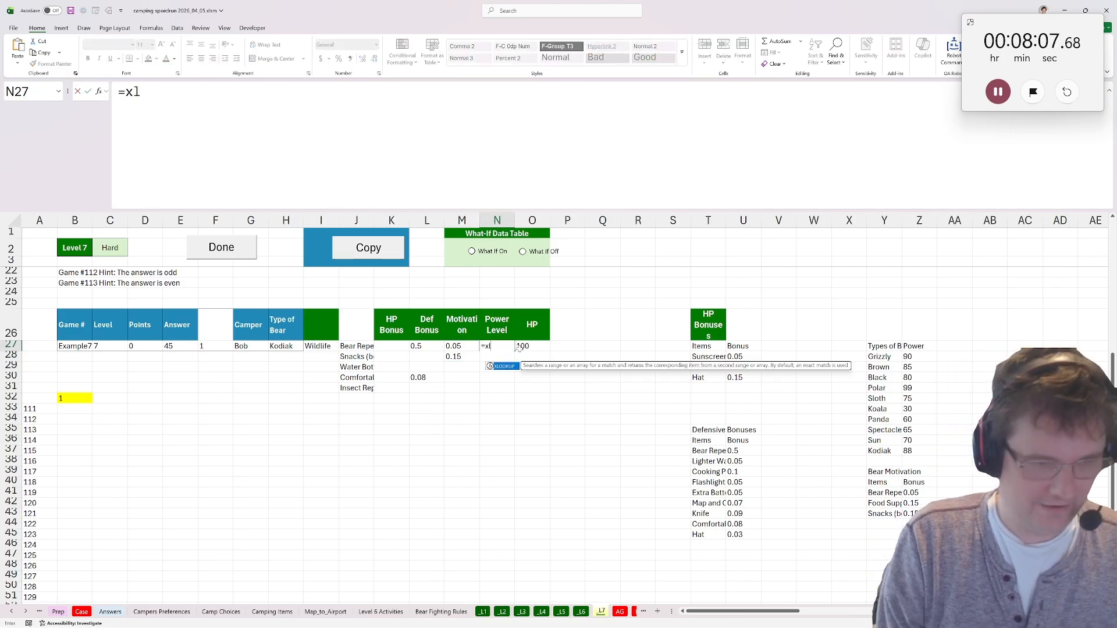
text(ookuP()
click(288, 347)
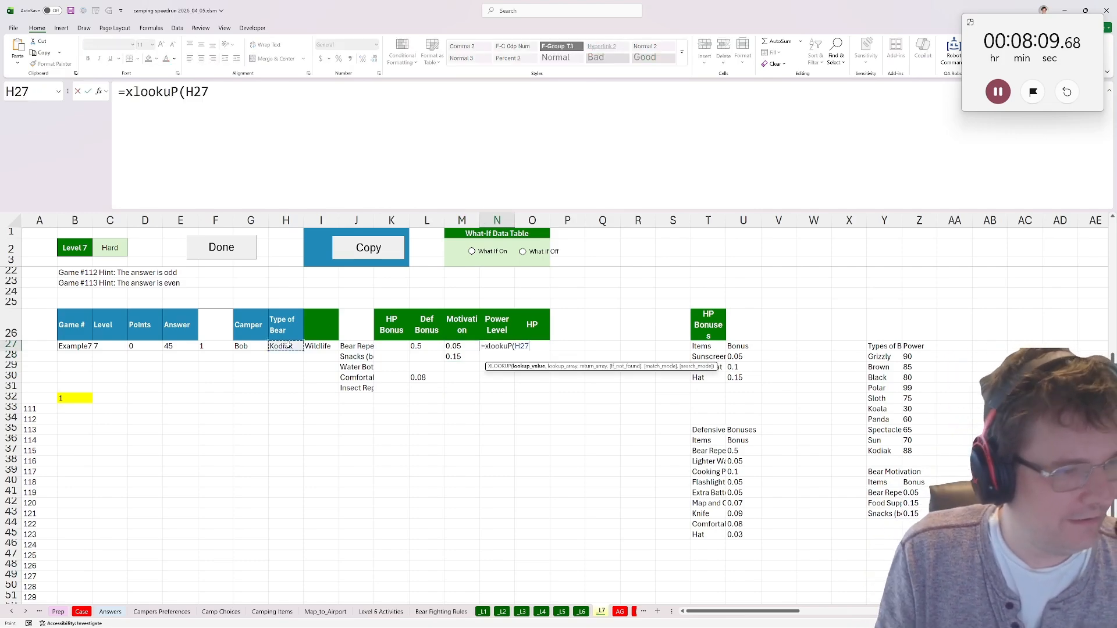
text(,)
click(886, 356)
drag(885, 356, 884, 451)
text(,)
drag(915, 356, 915, 448)
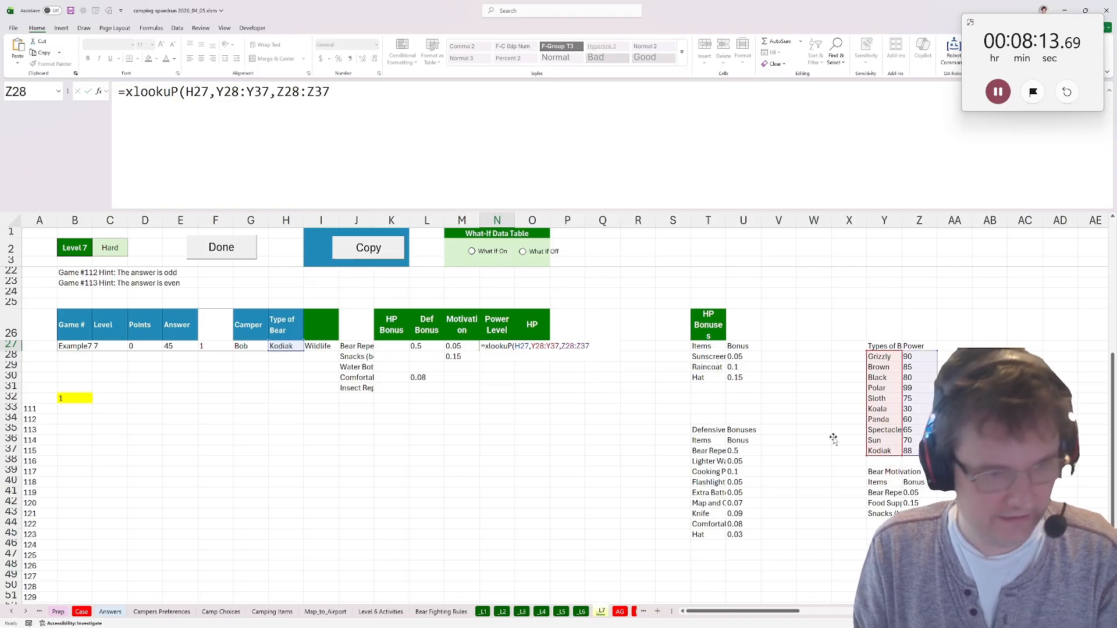
key(Return)
In K25, total the HP bonuses with =IFERROR(SUM(K27:K42),0).
click(388, 302)
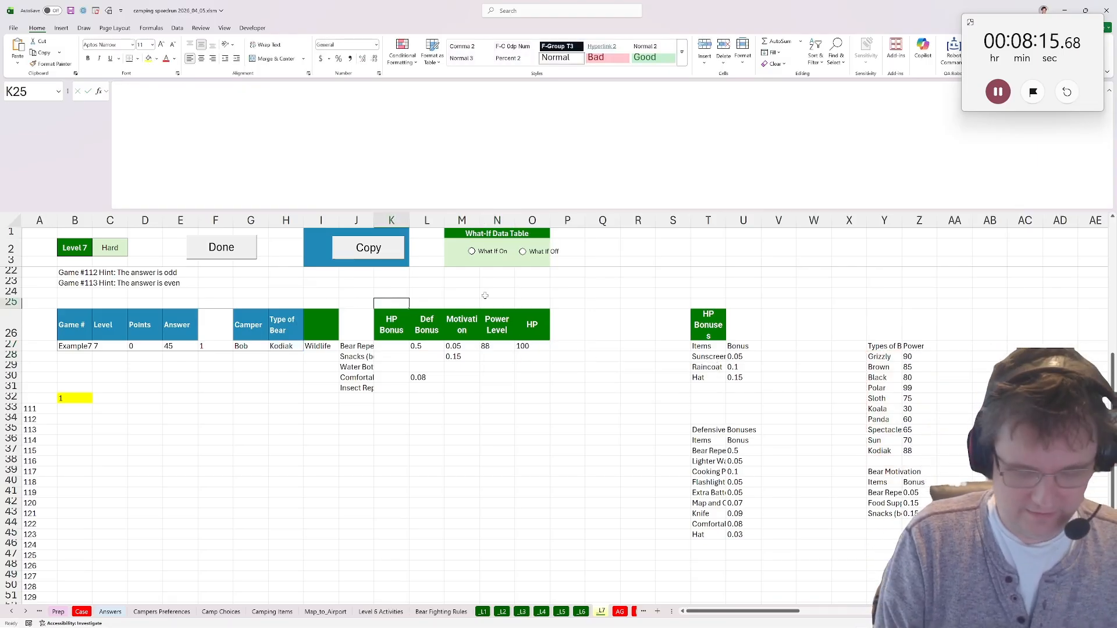
text(=iferror()
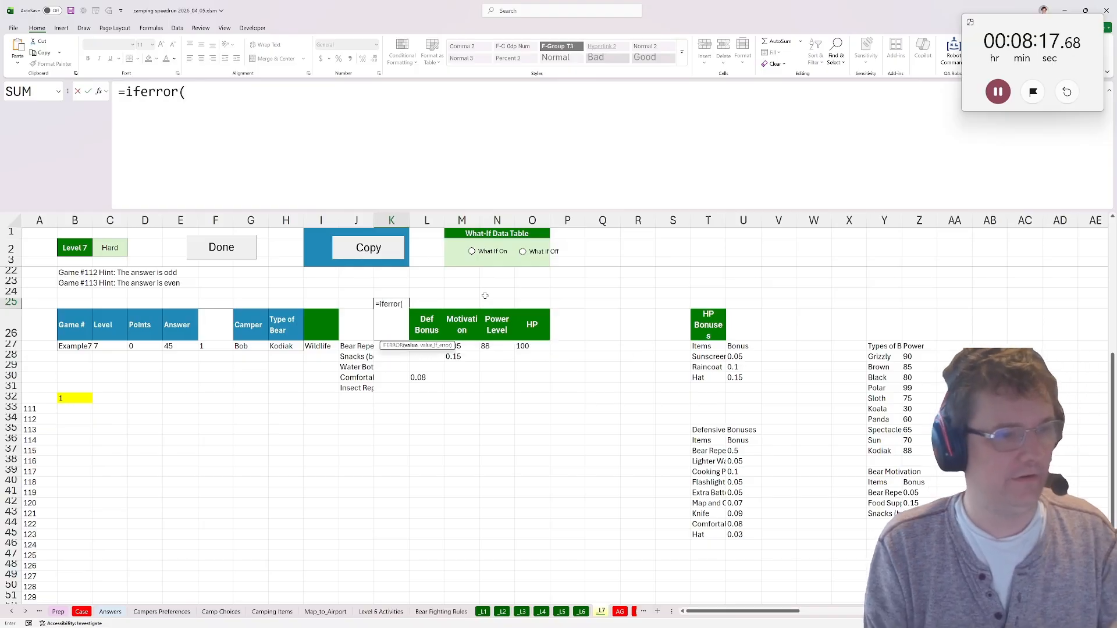
text(sum()
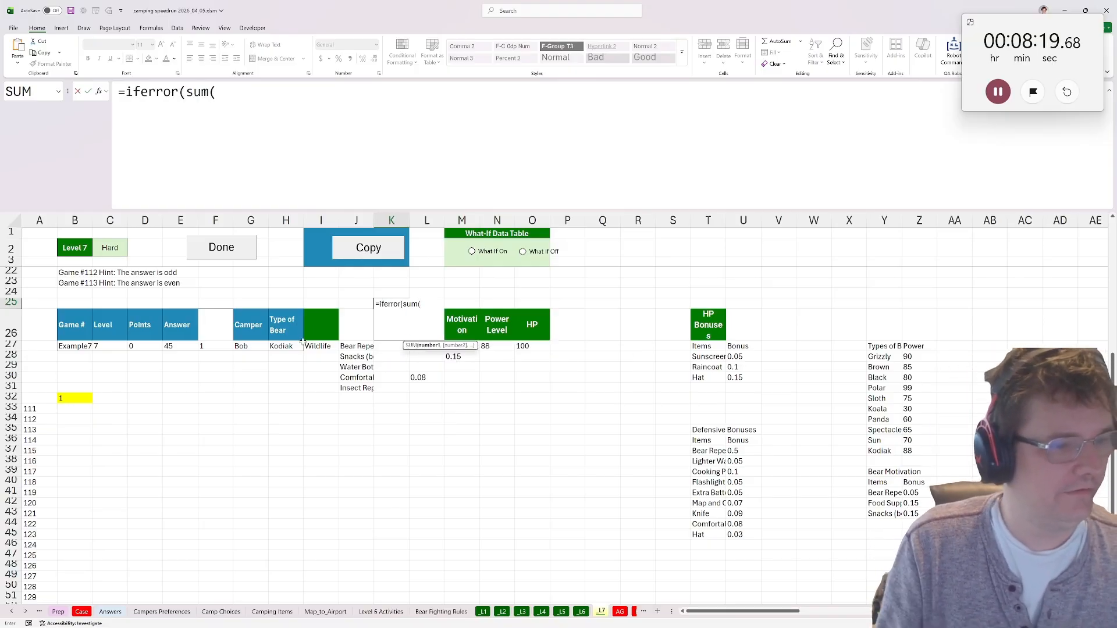
drag(383, 351, 383, 507)
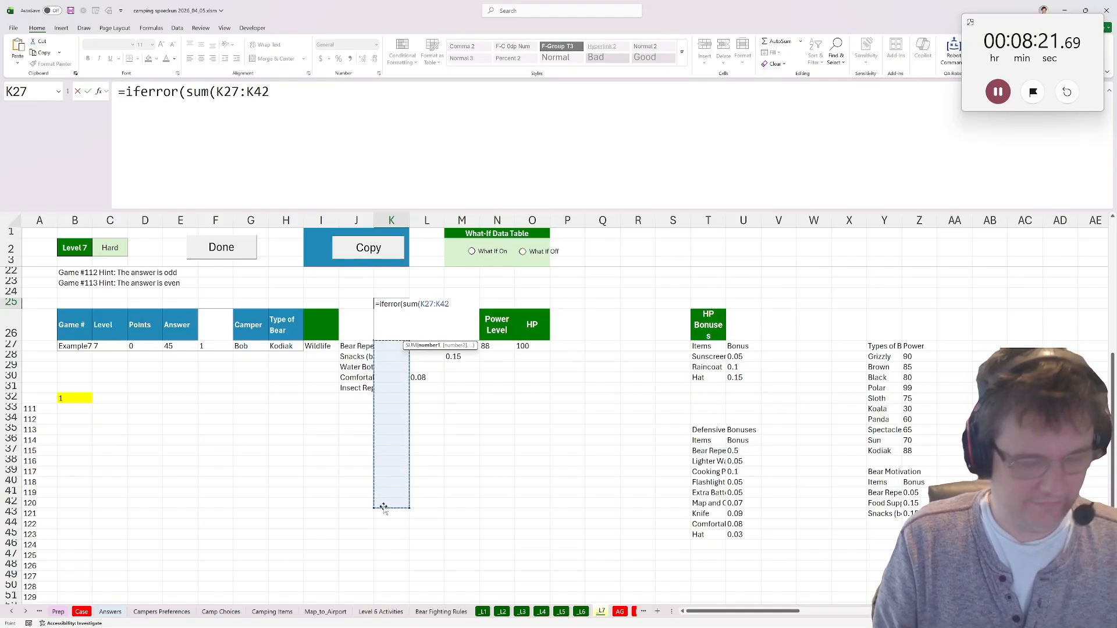
text(),)
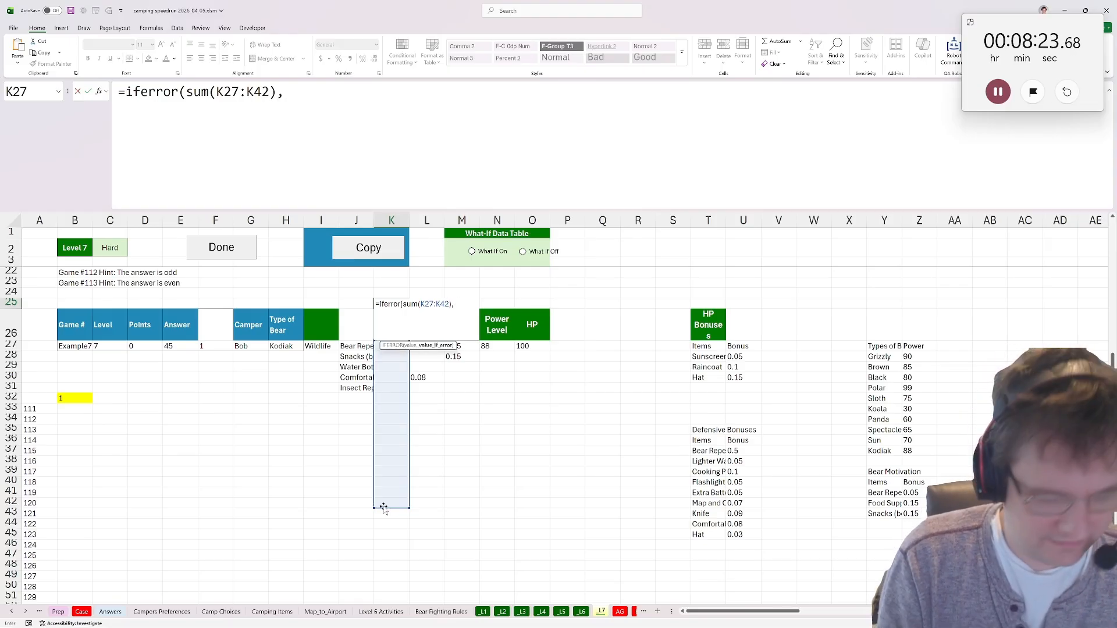
text("0))
key(Return)
Copy the K25 total formula across to L25, M25, N25 and O25.
key(Up)
key(ctrl+c)
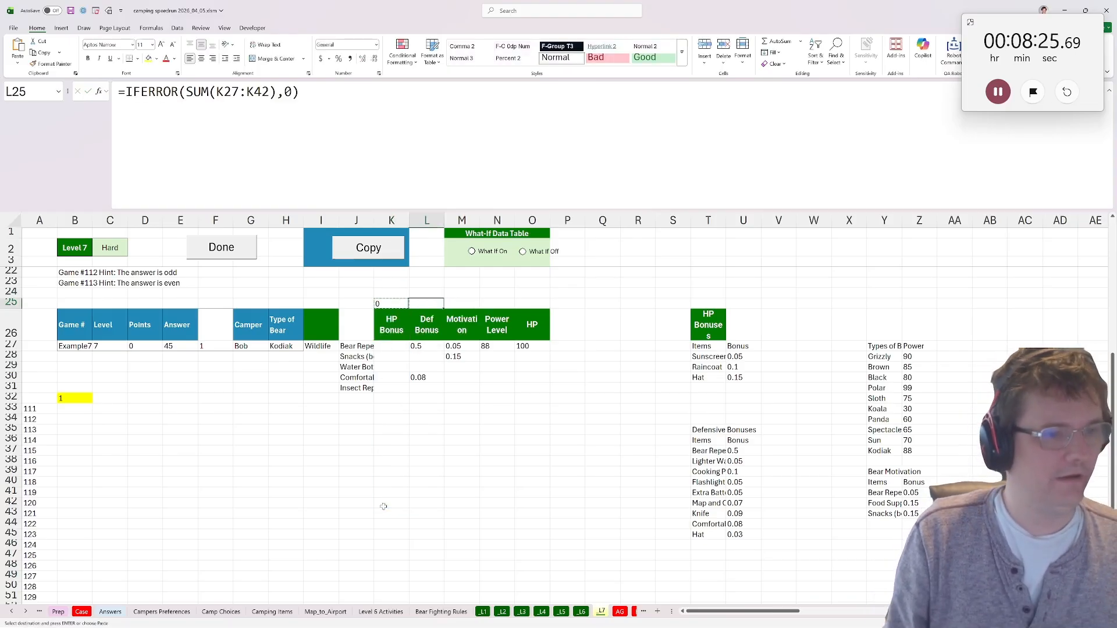
key(ctrl+Right)
key(ctrl+v)
key(Delete)
key(ctrl+Left)
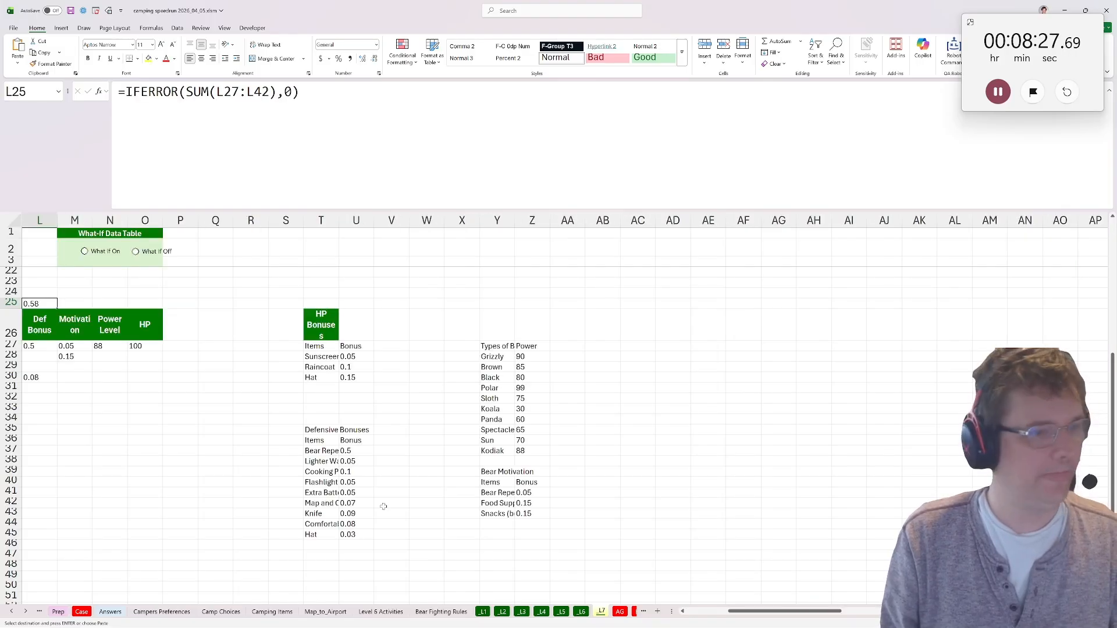
key(Left)
key(Left)
key(Right)
key(Right)
key(ctrl+c)
key(Right)
key(ctrl+v)
key(Right)
key(ctrl+v)
key(Right)
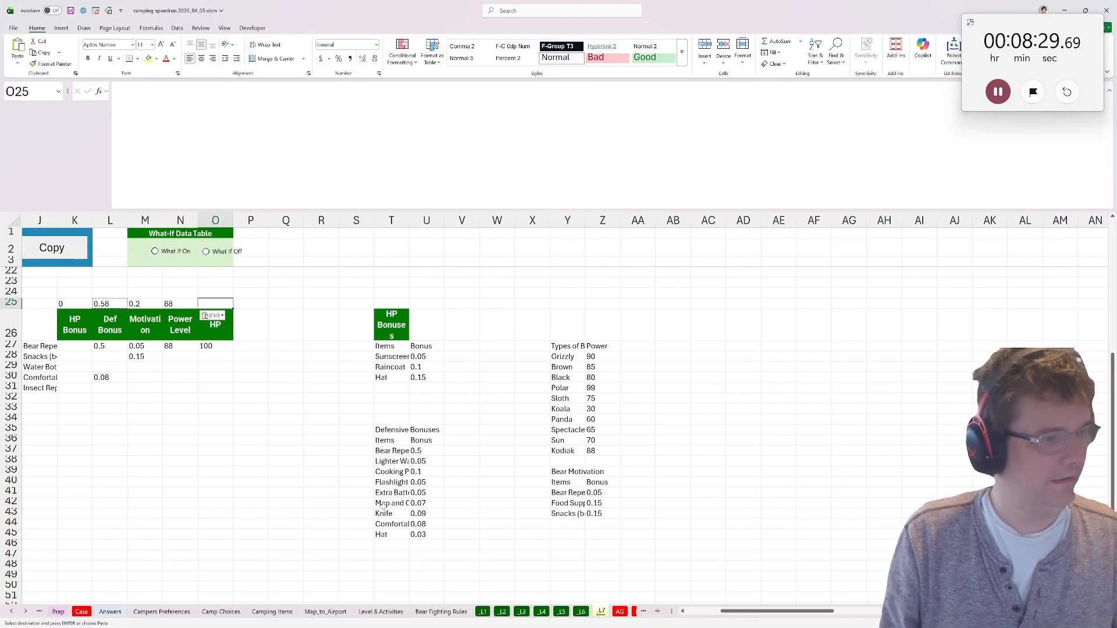
key(ctrl+v)
key(Left)
key(Left)
key(Left)
key(Left)
key(Left)
key(Left)
key(Left)
key(ctrl+Left)
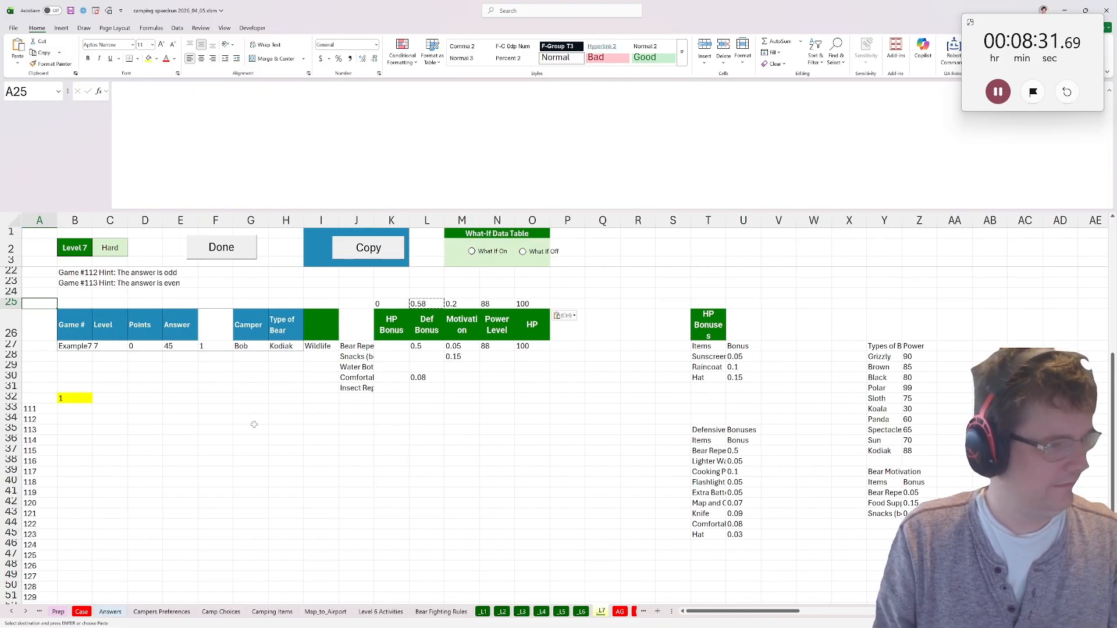
Start the remaining HP formula in the yellow cell B32 with =O27*(1+K25).
click(75, 388)
scroll(82, 463, up, 4)
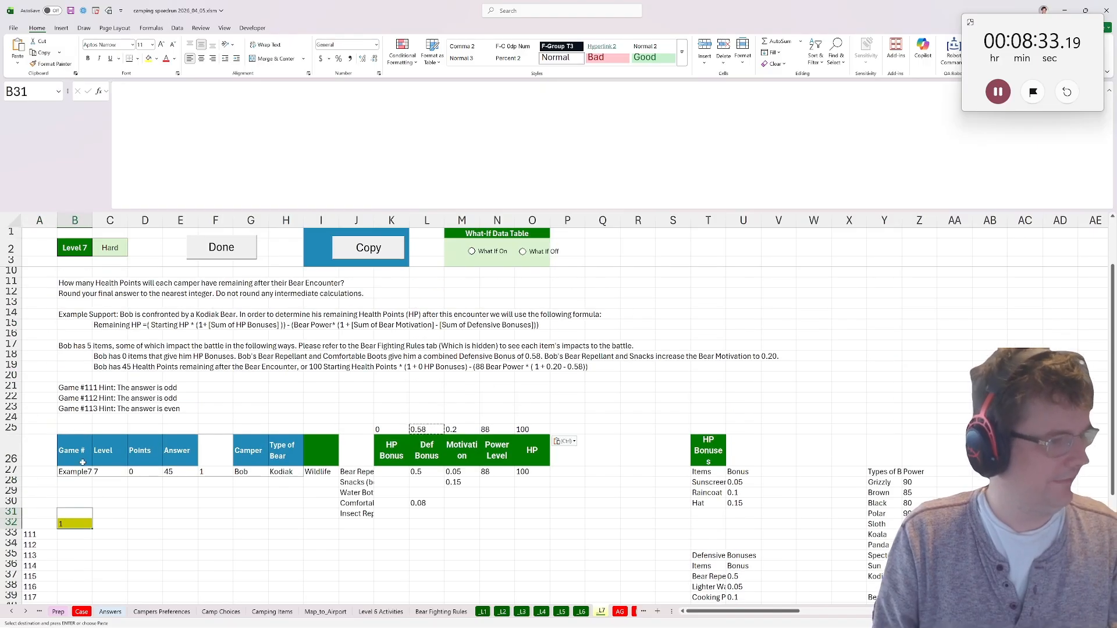
click(67, 525)
text(=)
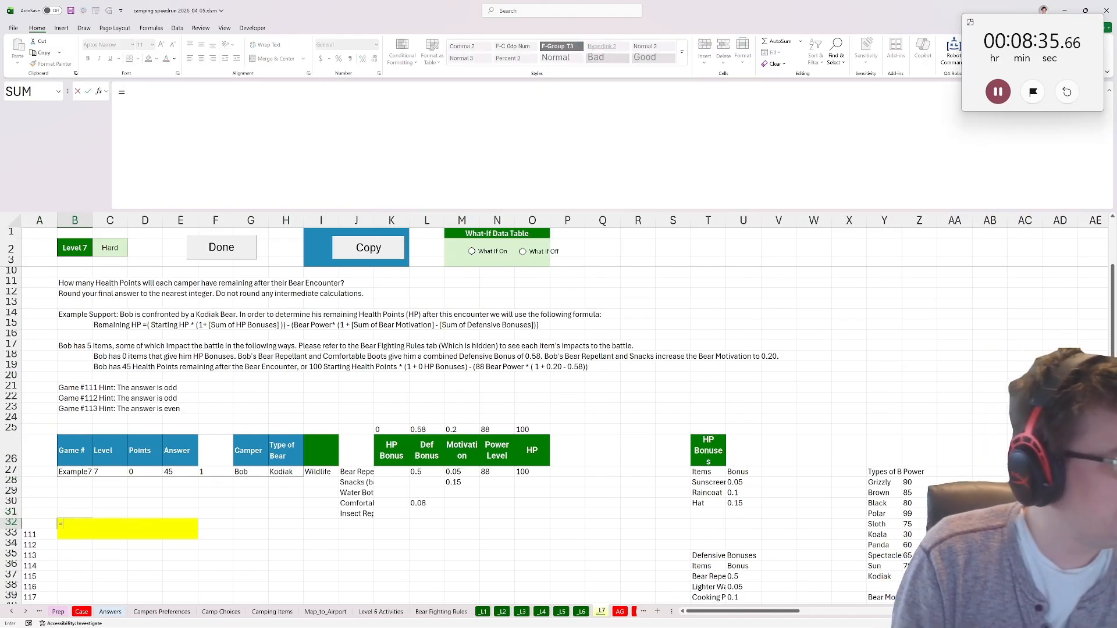
click(522, 472)
text(*)
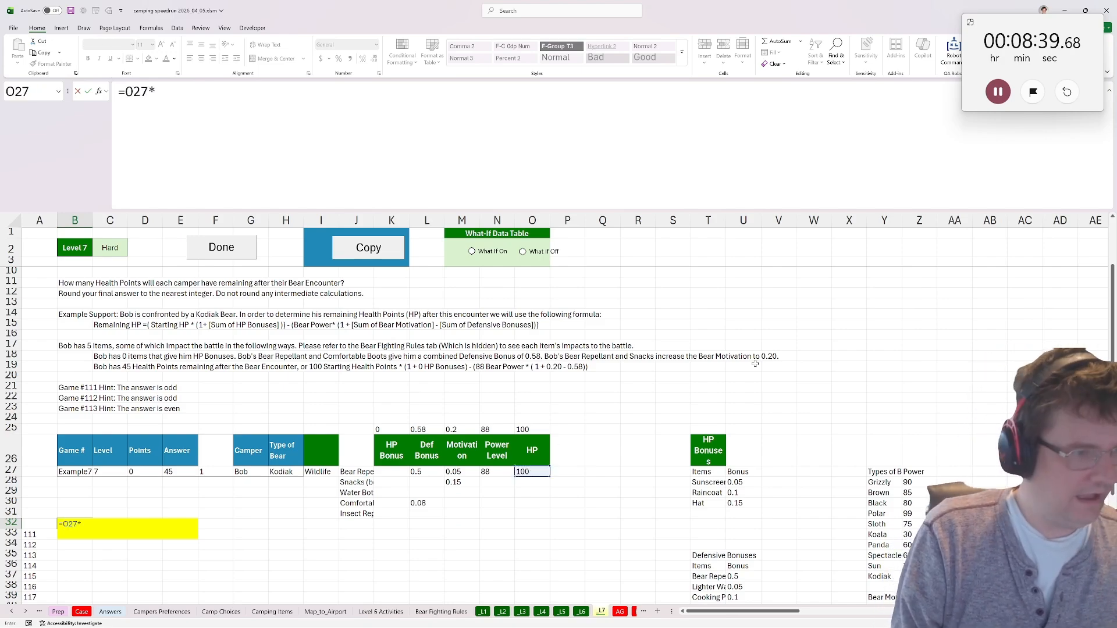
text(()
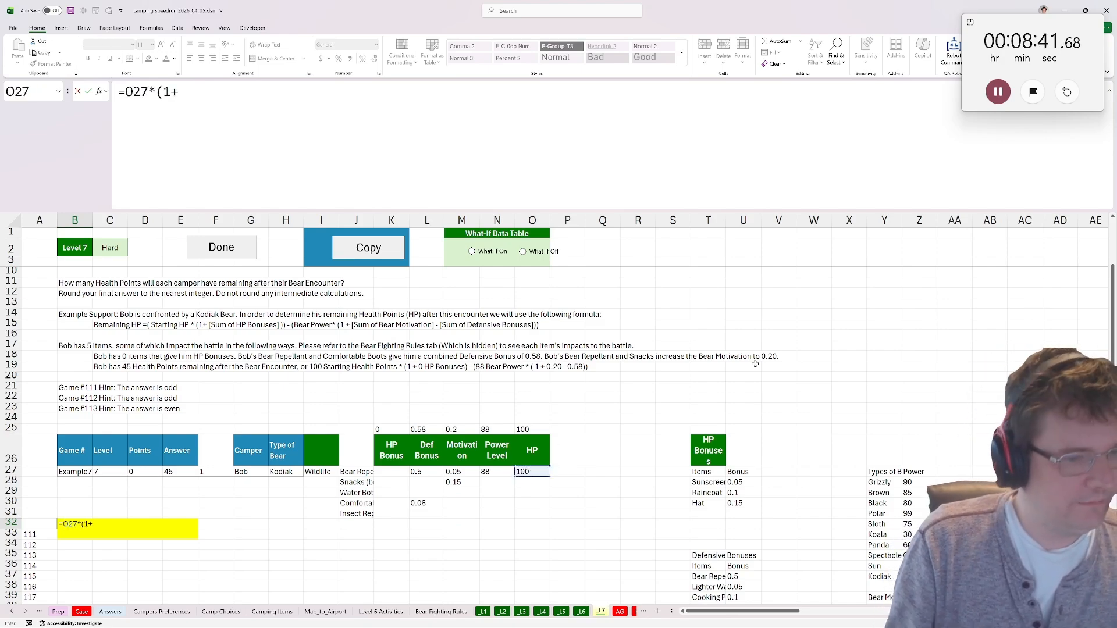
text(1+)
click(391, 430)
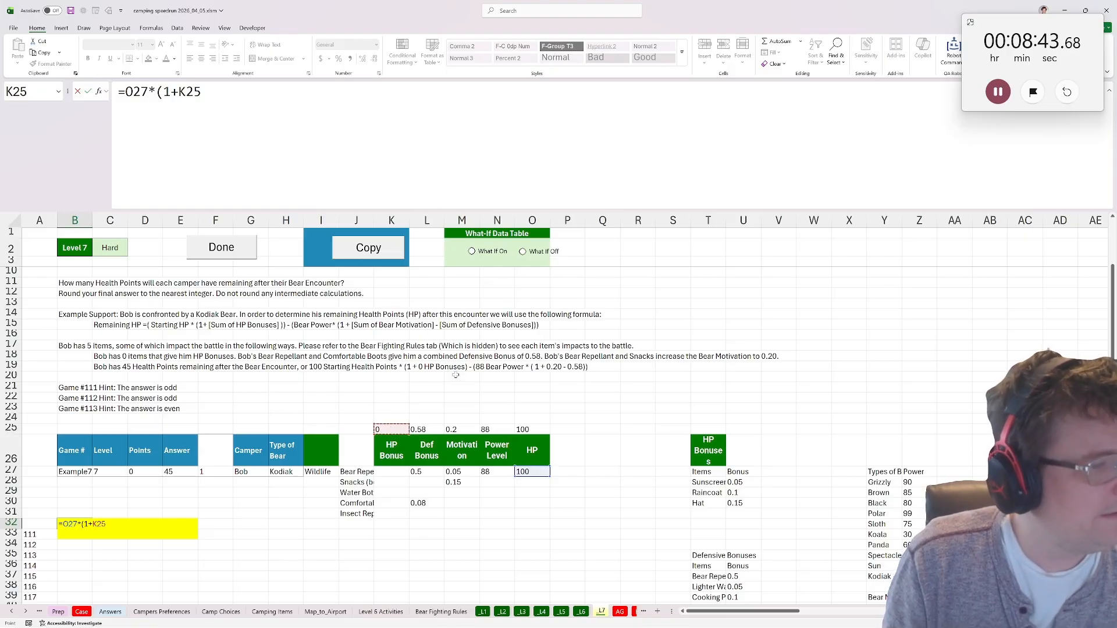
text())
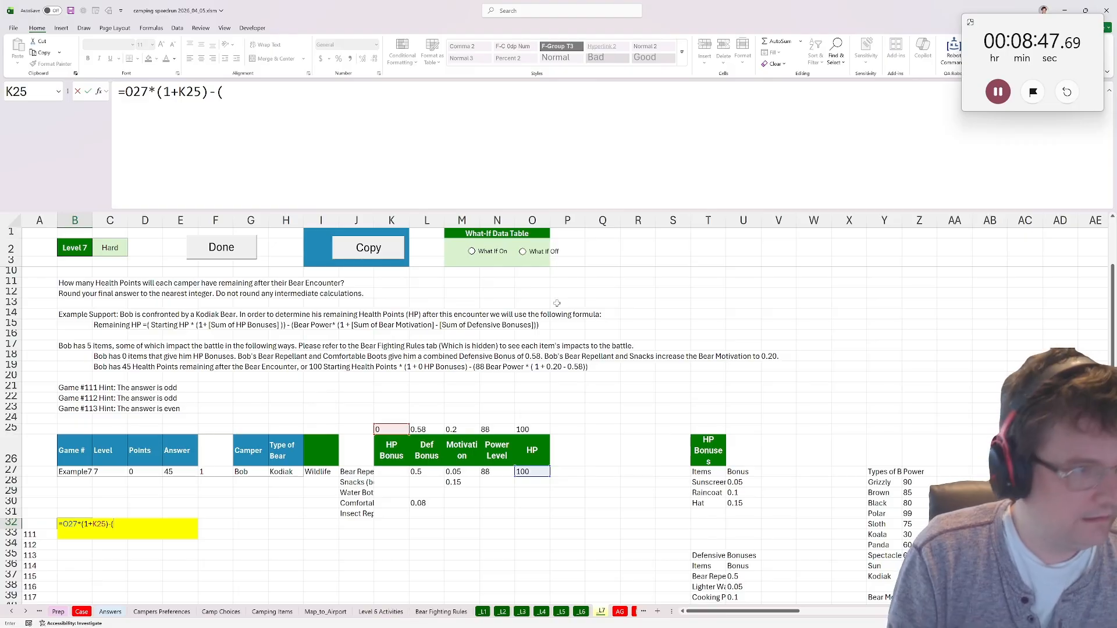
text(-()
Complete the B32 formula by subtracting the bear's attack, (N25*(1+M25-L25)).
click(501, 433)
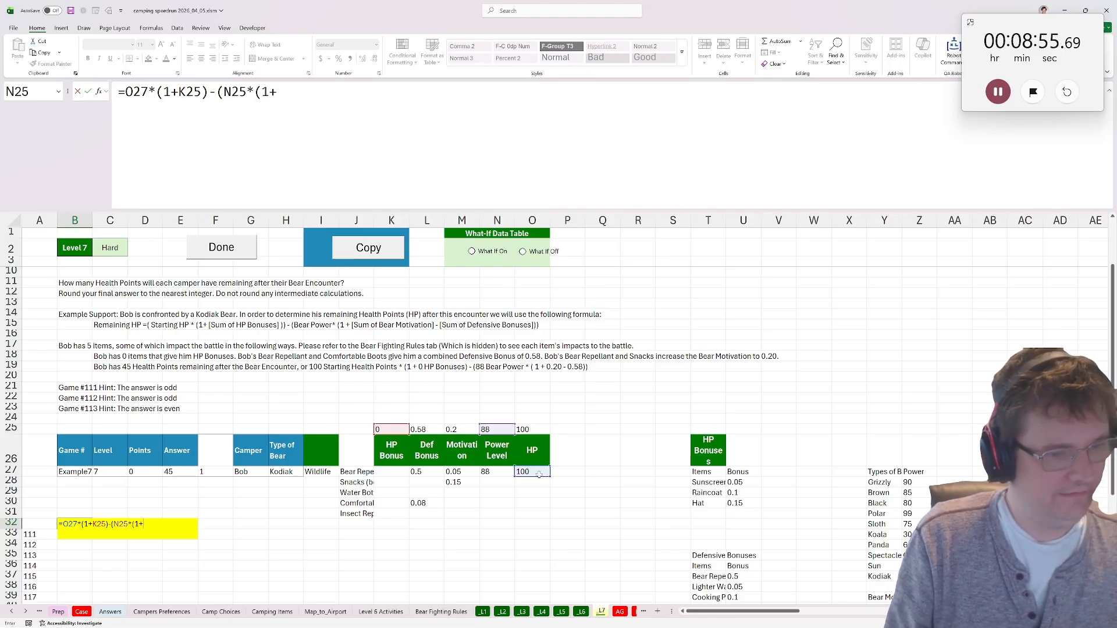
click(455, 430)
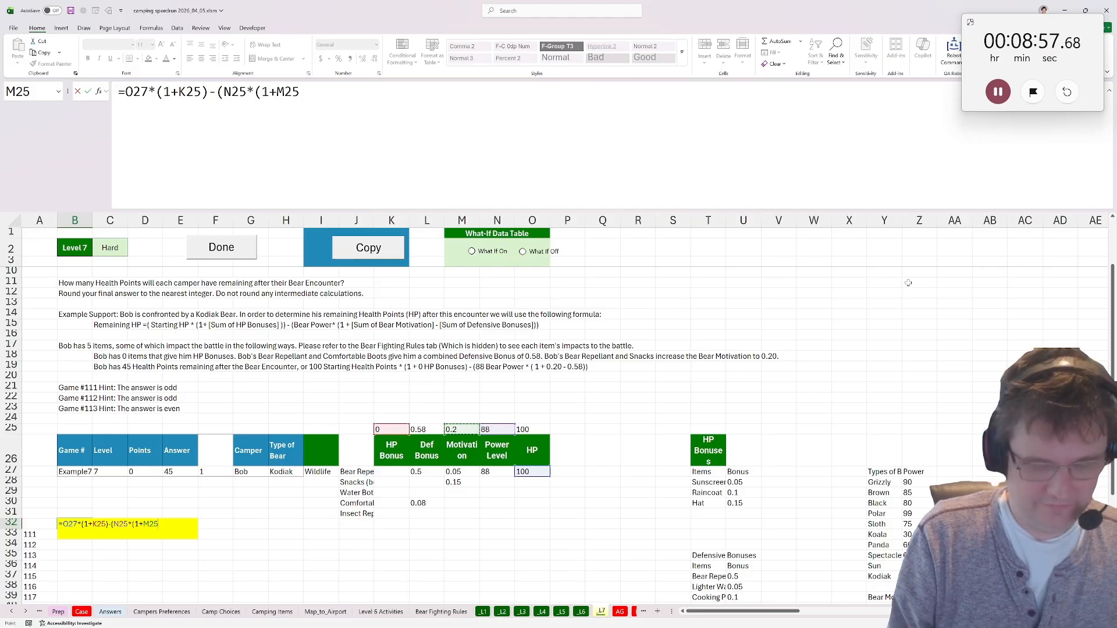
text(-)
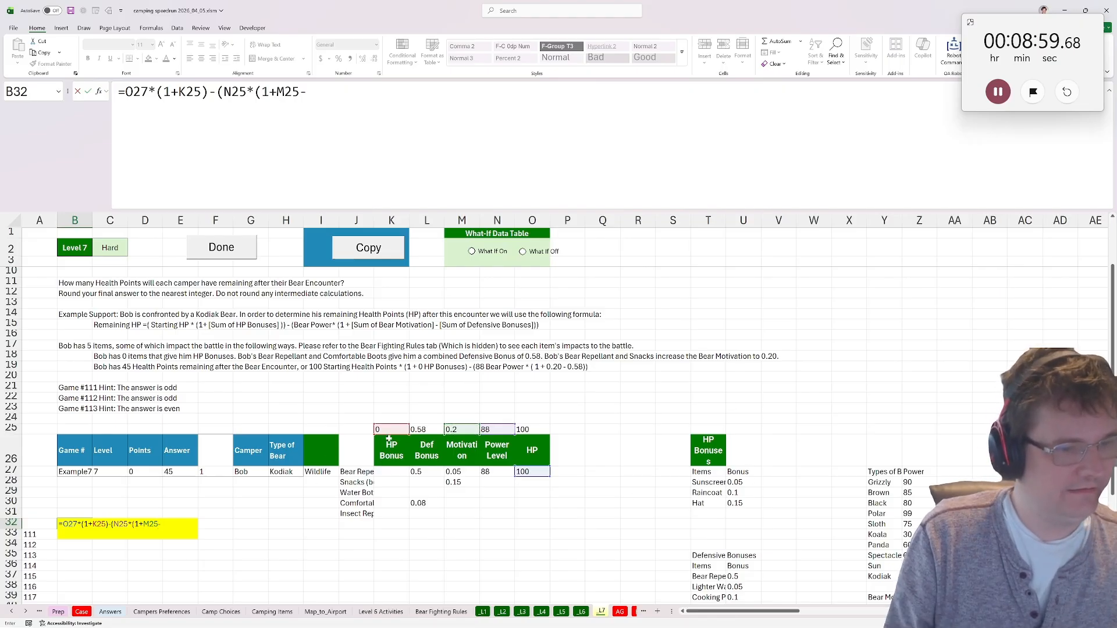
click(436, 429)
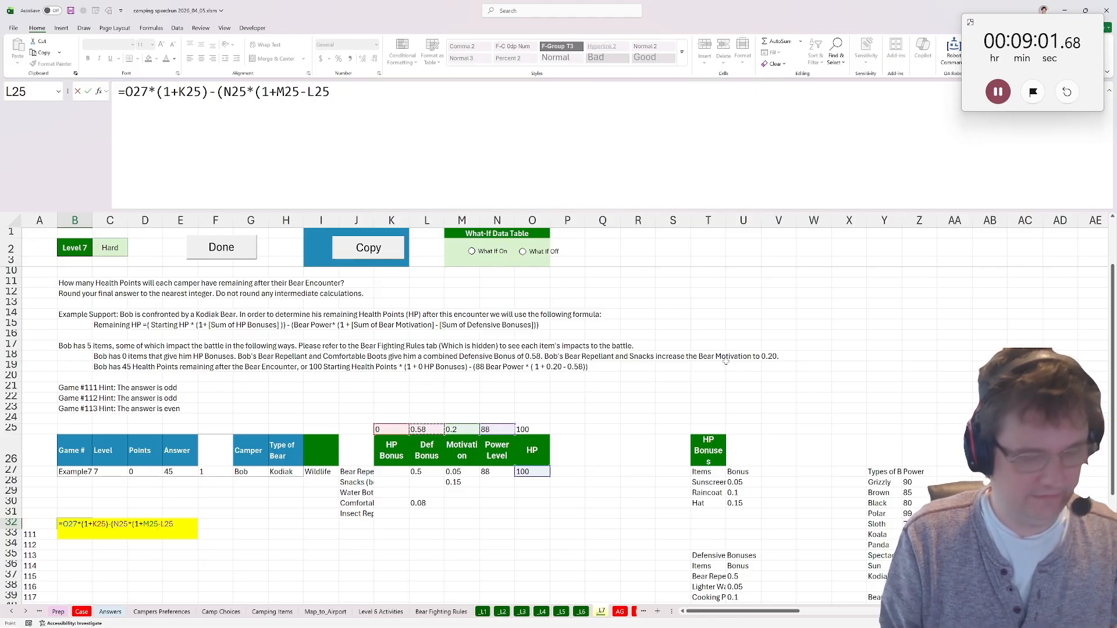
text())
key(ctrl+Return)
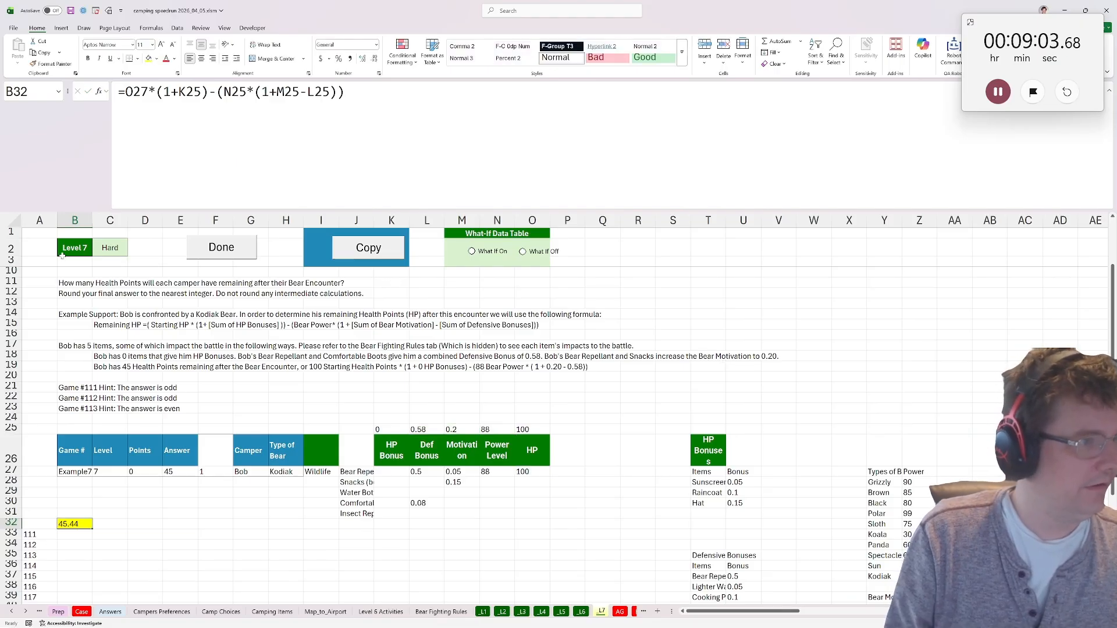
Wrap the B32 formula in ROUND with 0 decimal places and mark Level 7 as done.
click(125, 92)
text(round()
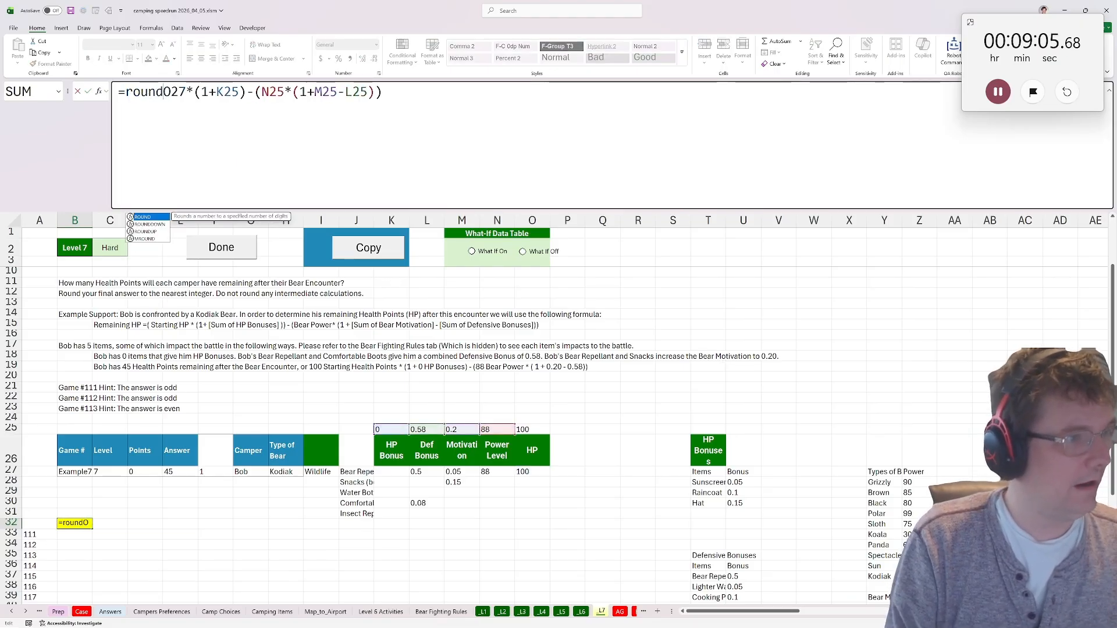
text(,0))
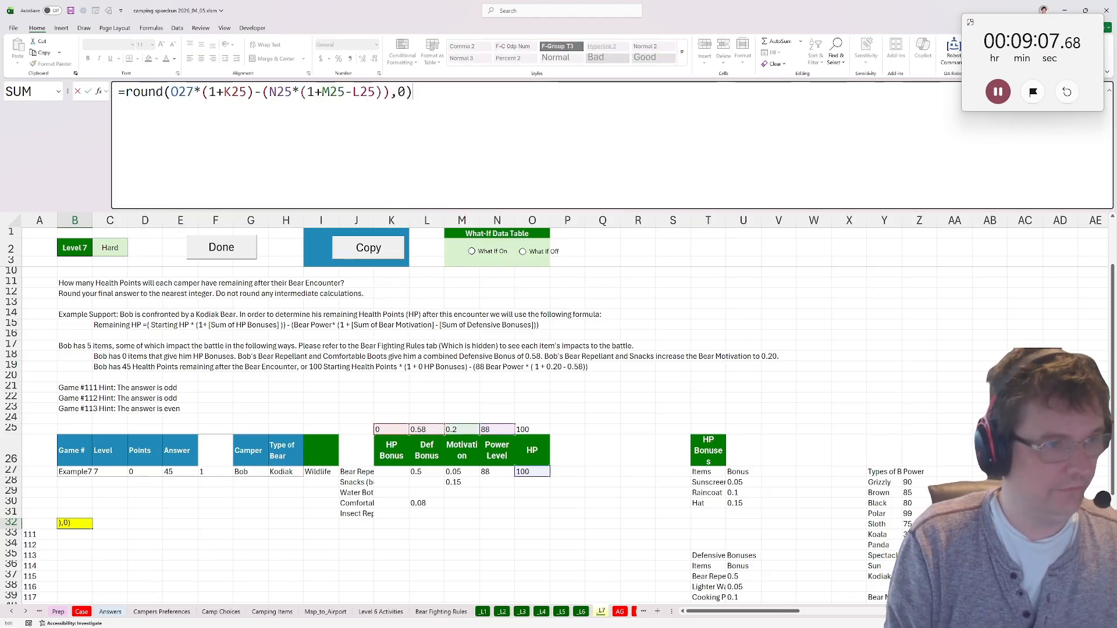
key(Return)
click(200, 248)
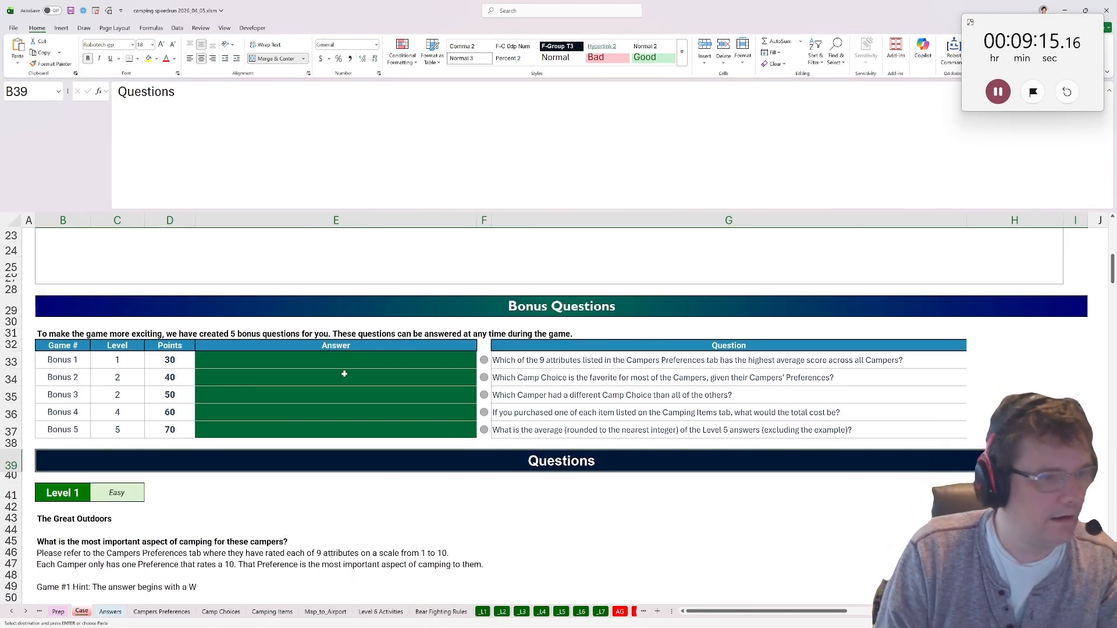
Answer Bonus 1 in E33 with =biggest(bycol('Campers Preferences'!B5:J25,average),'Campers Preferences'!B4:J4).
click(332, 357)
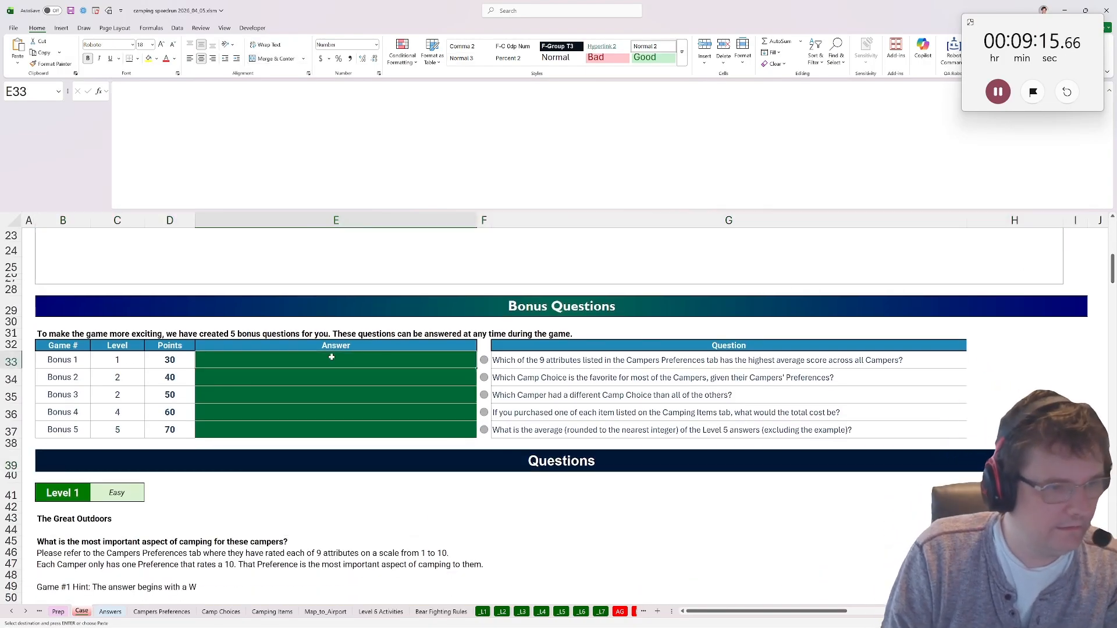
text(=biggest)
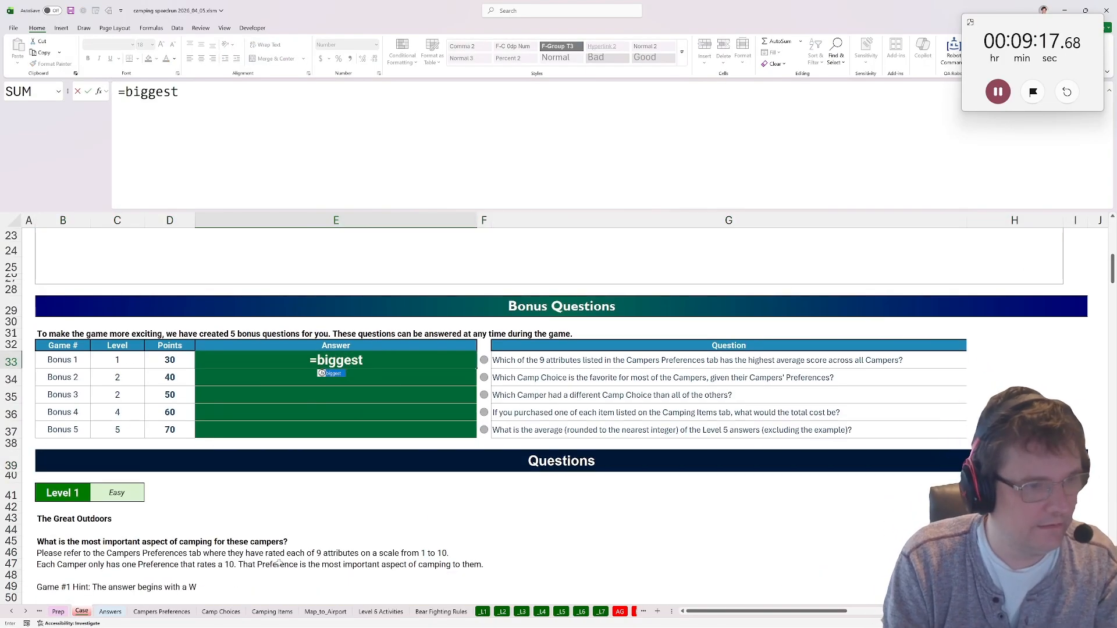
text((bycol()
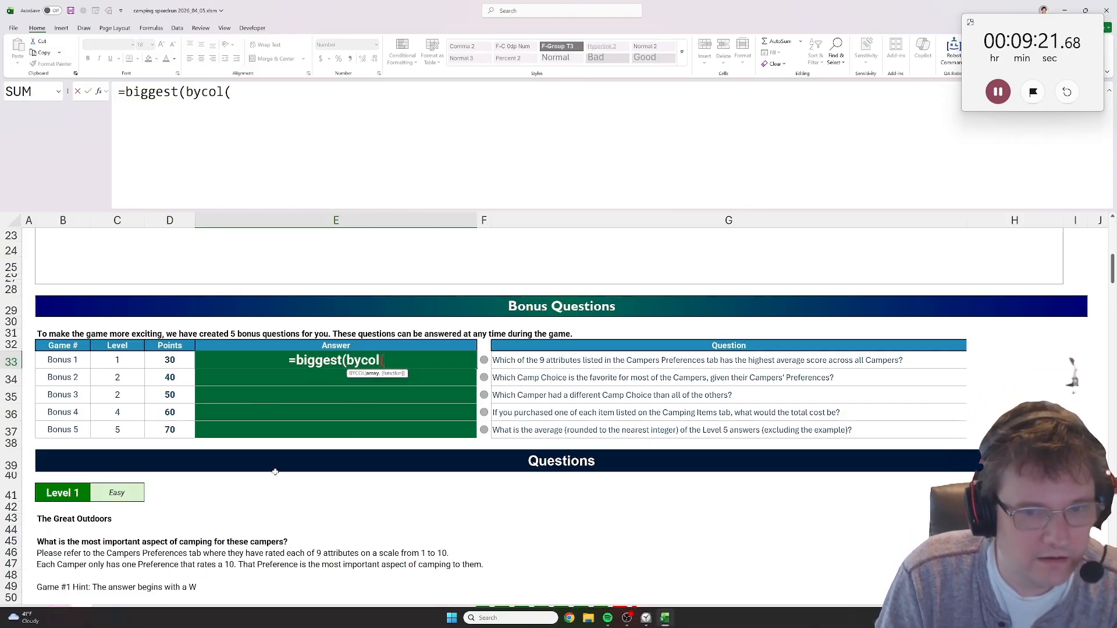
click(161, 612)
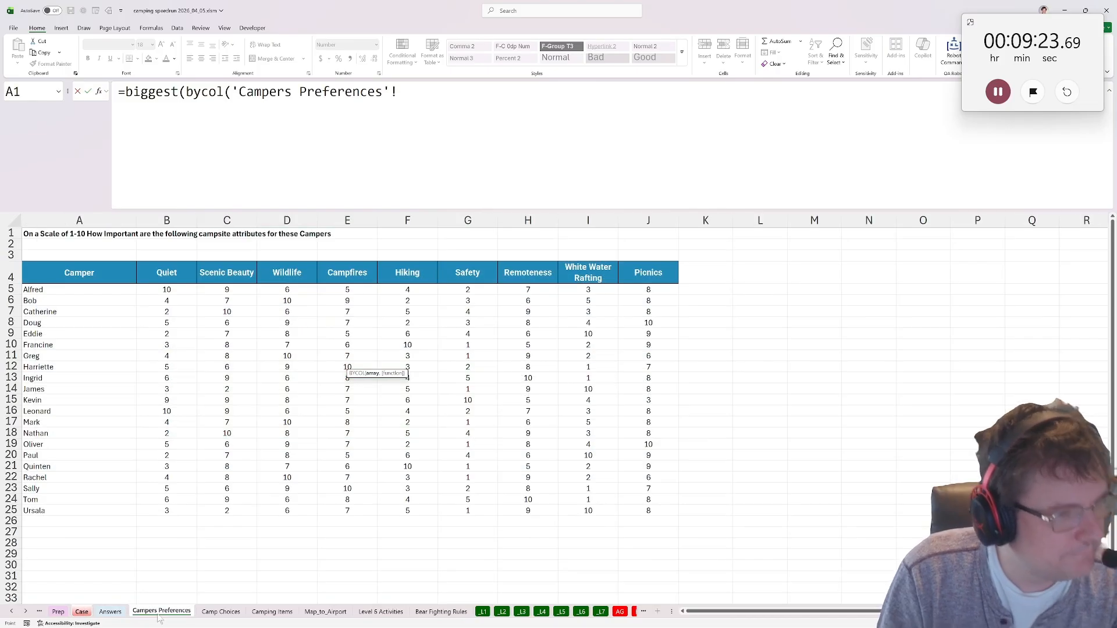
drag(164, 290, 648, 511)
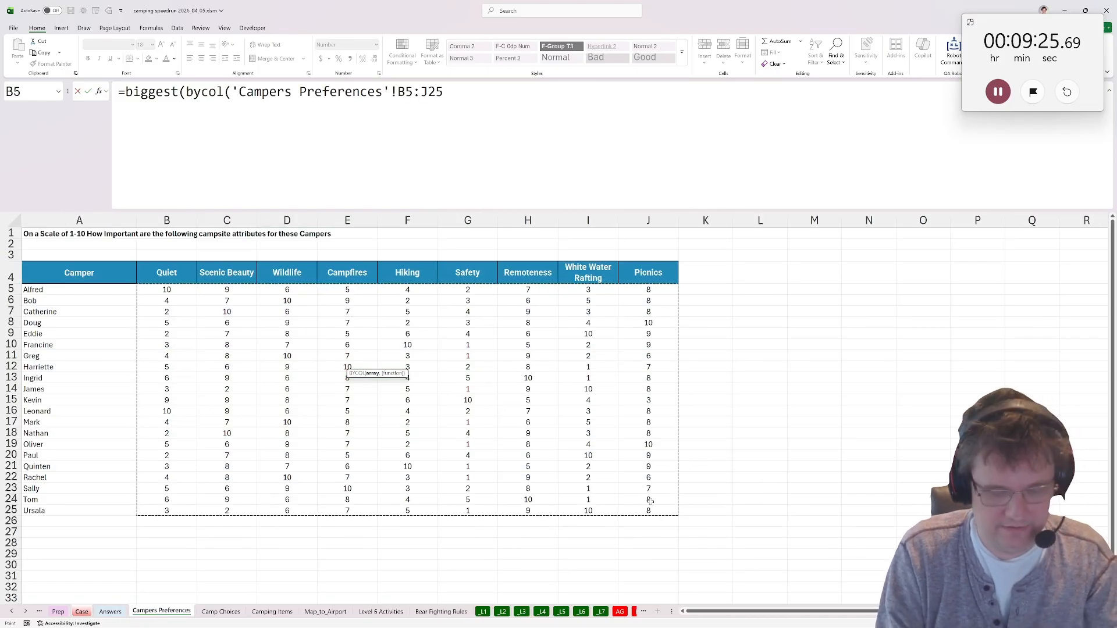
text(,average))
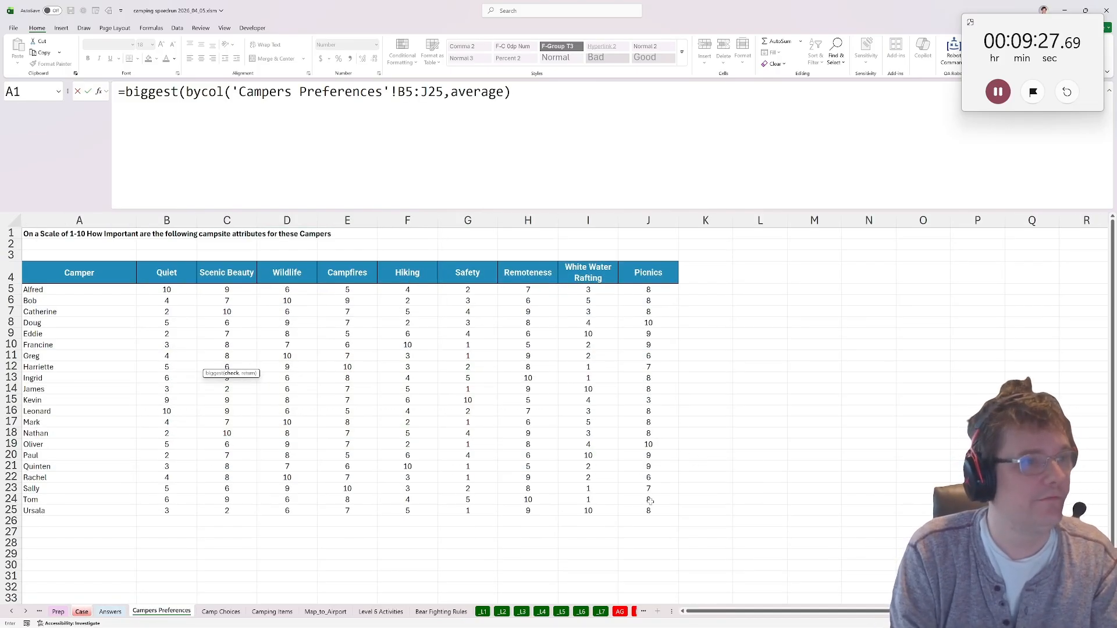
text(,)
drag(167, 273, 648, 273)
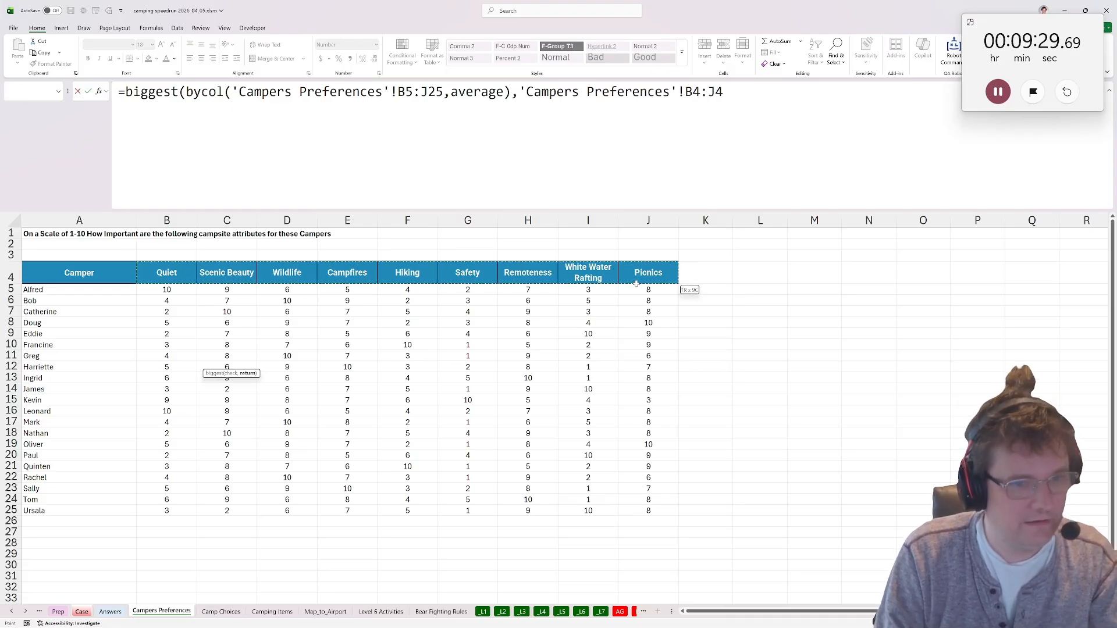
text())
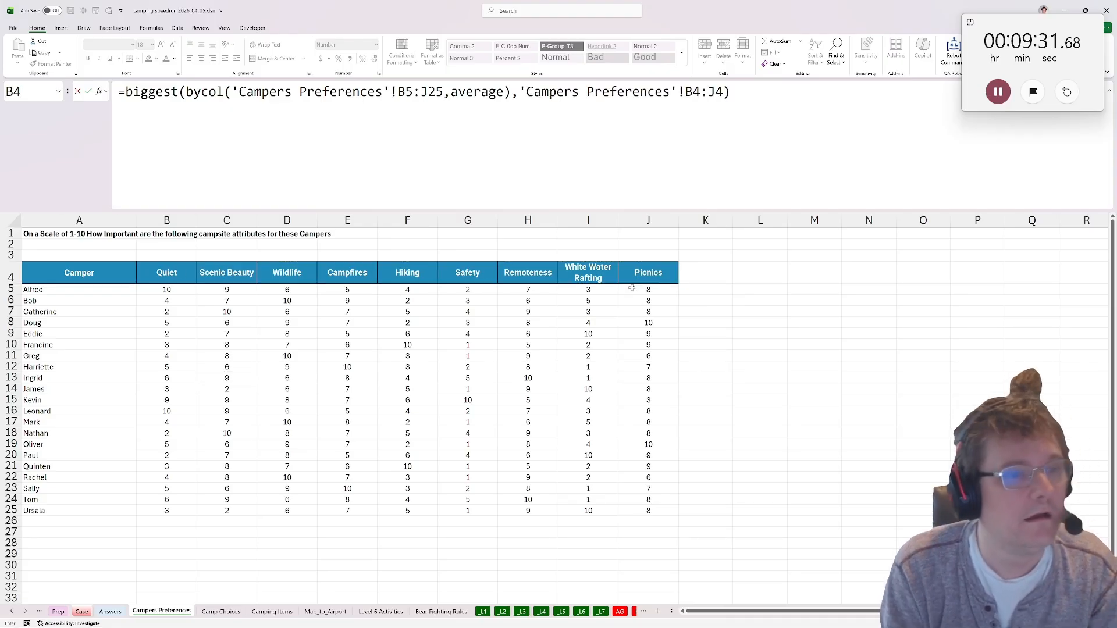
key(Return)
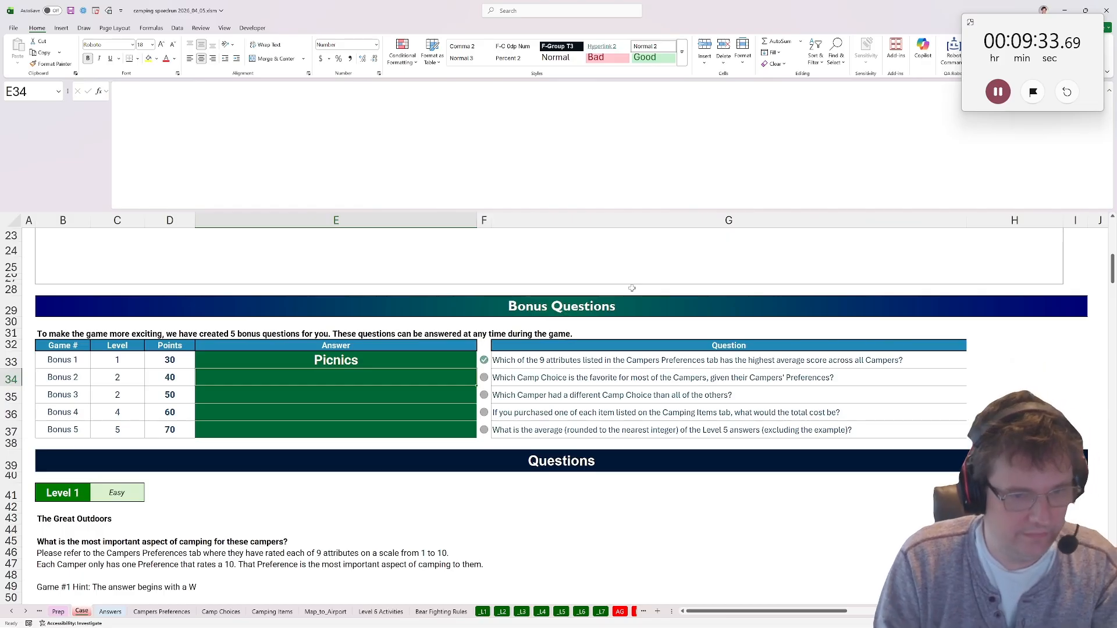
Copy the camper names from A5:A25 of Campers Preferences into column G of the _L2 sheet, starting at G38.
click(502, 612)
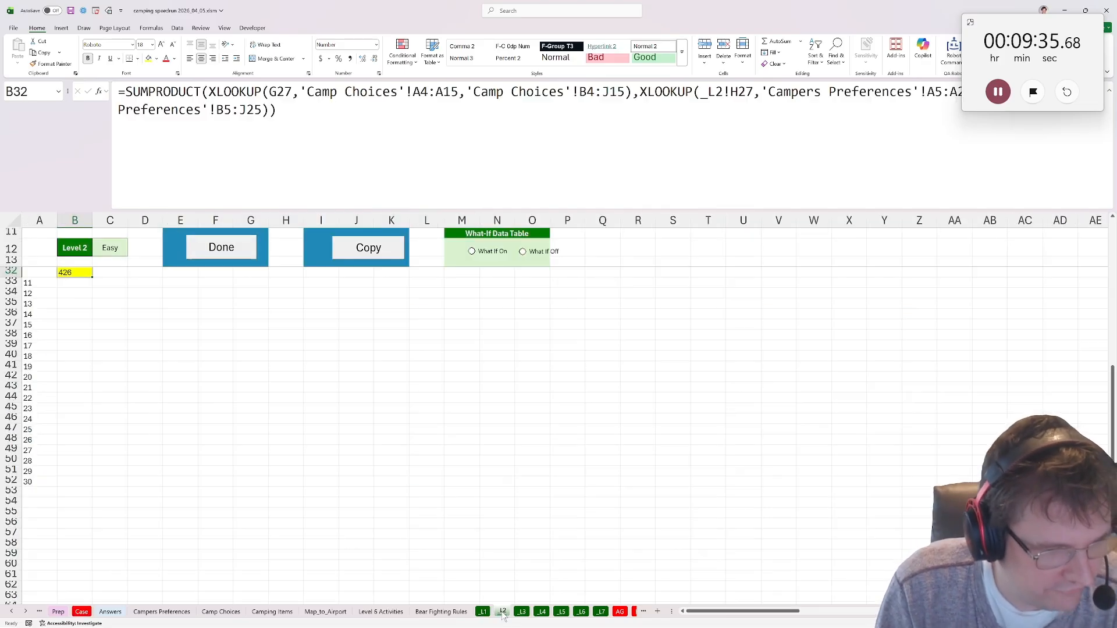
click(160, 612)
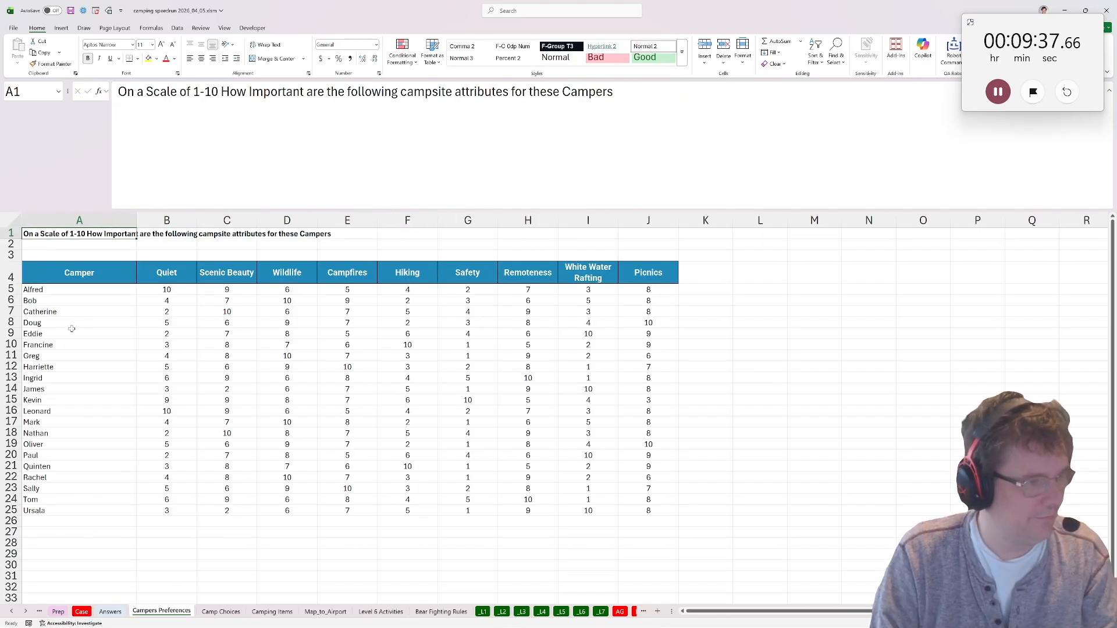
drag(52, 289, 58, 510)
key(ctrl+c)
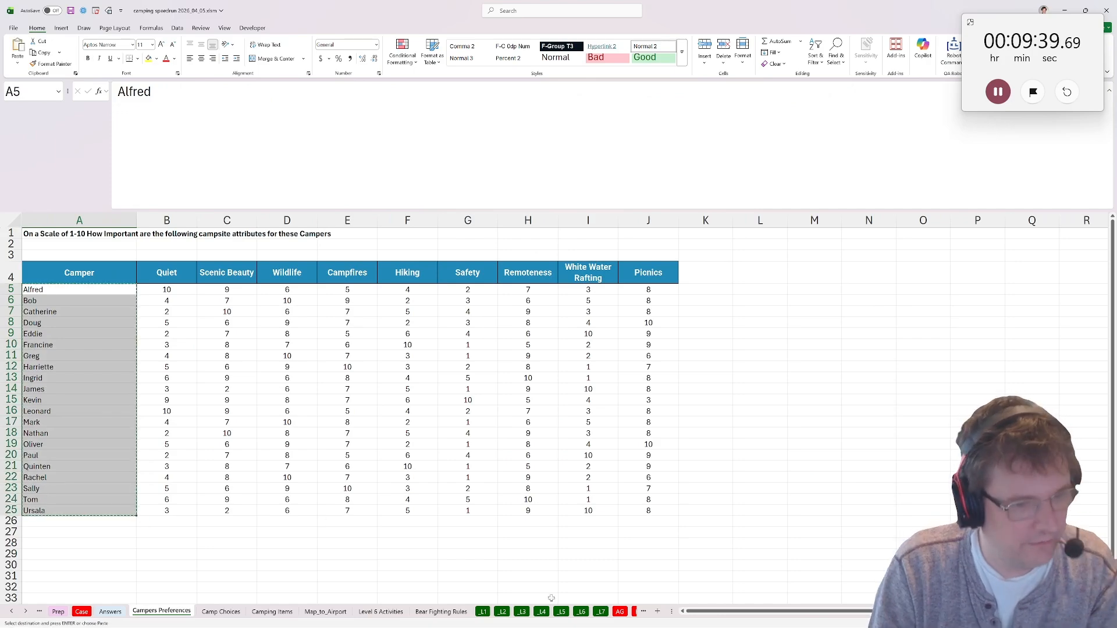
click(502, 612)
click(250, 336)
key(ctrl+v)
Lay out the park names across row 37 of _L2 with =TOROW('Camp Choices'!A4:A15) in H37.
drag(285, 329, 285, 357)
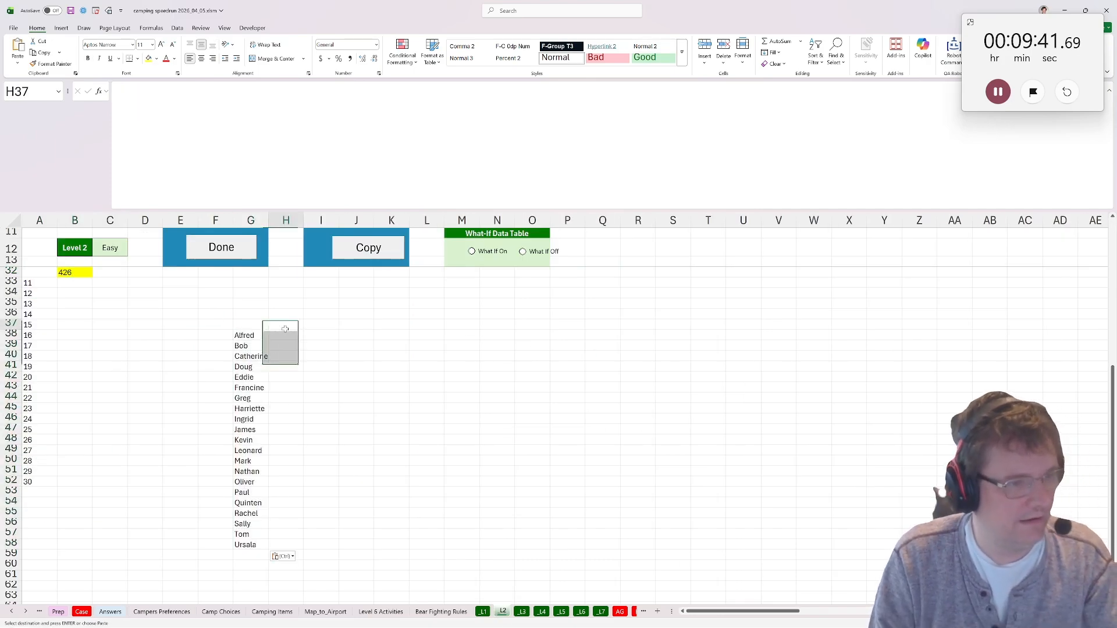
click(285, 329)
text(=tyo)
key(BackSpace)
key(BackSpace)
text(or)
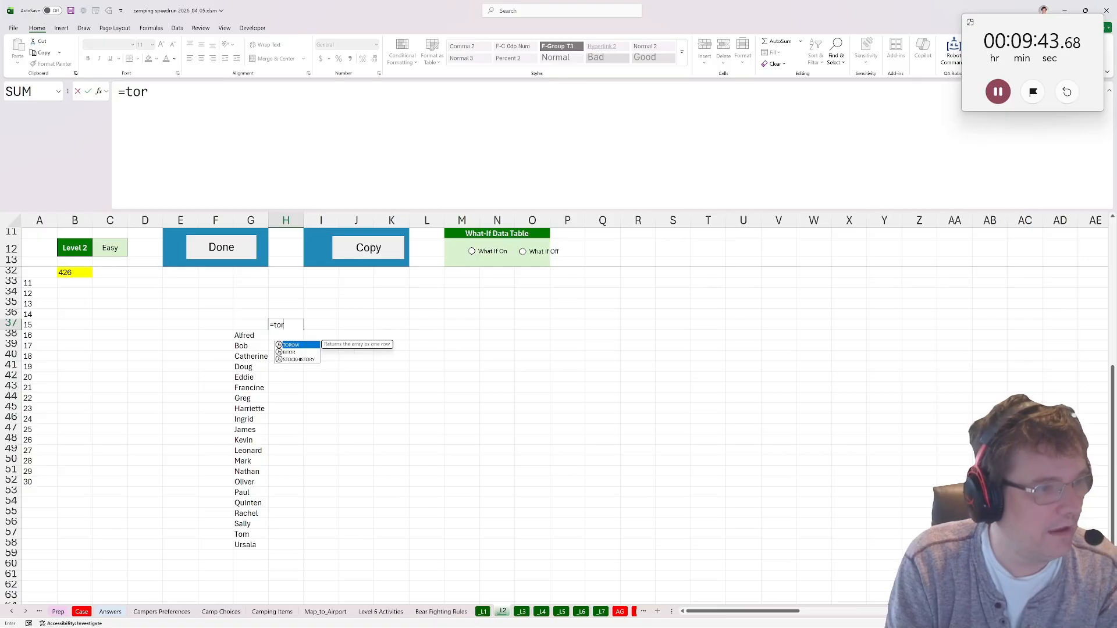
text(ow()
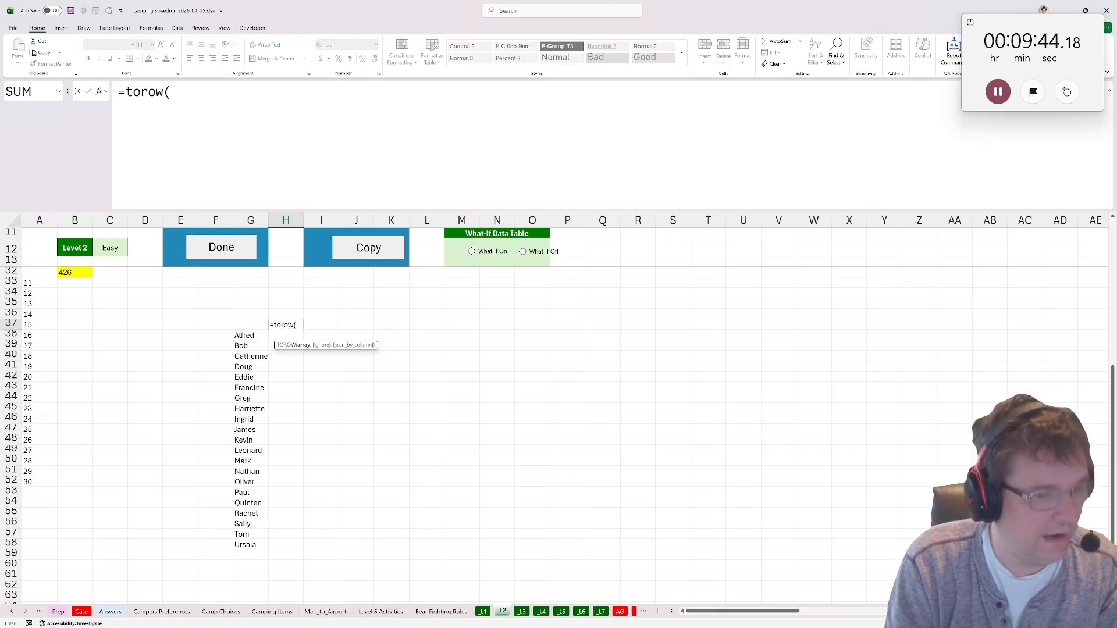
click(219, 612)
drag(101, 279, 97, 402)
key(Return)
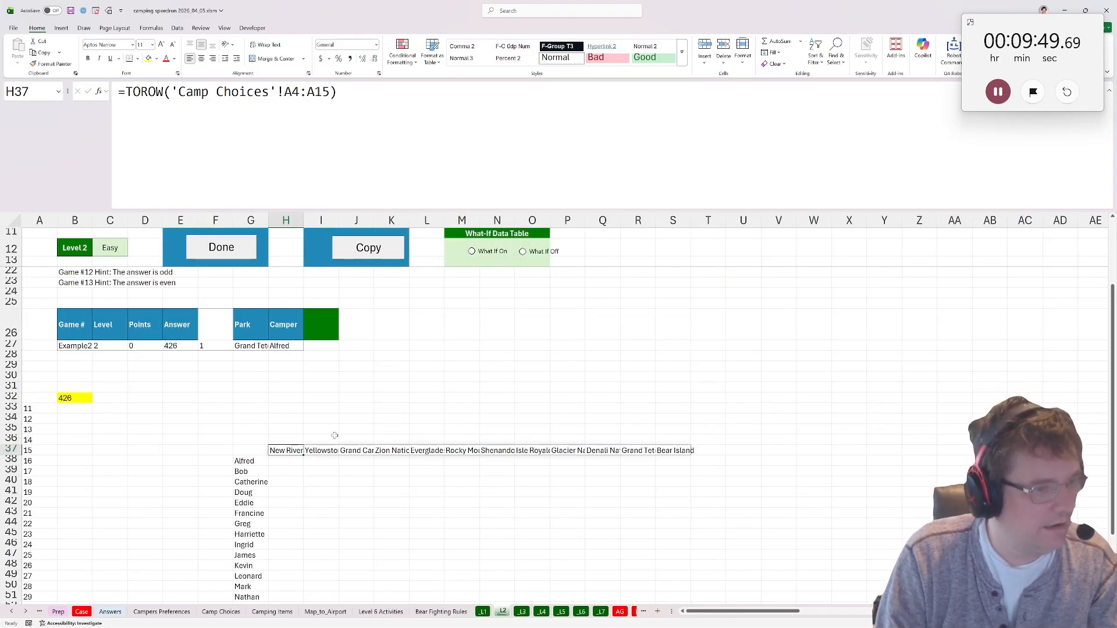
Replace the example inputs on _L2 by copying the first camper from G38 into H27 and the first park from H37 into G27.
click(244, 461)
key(ctrl+c)
click(285, 345)
key(ctrl+v)
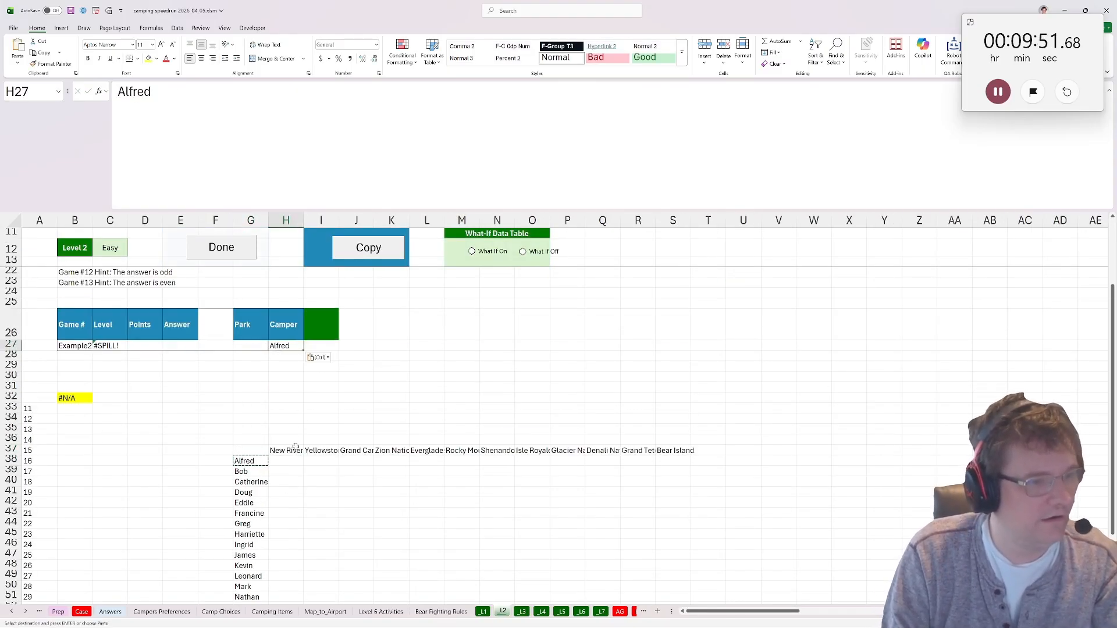
click(296, 448)
key(ctrl+c)
click(248, 335)
click(246, 348)
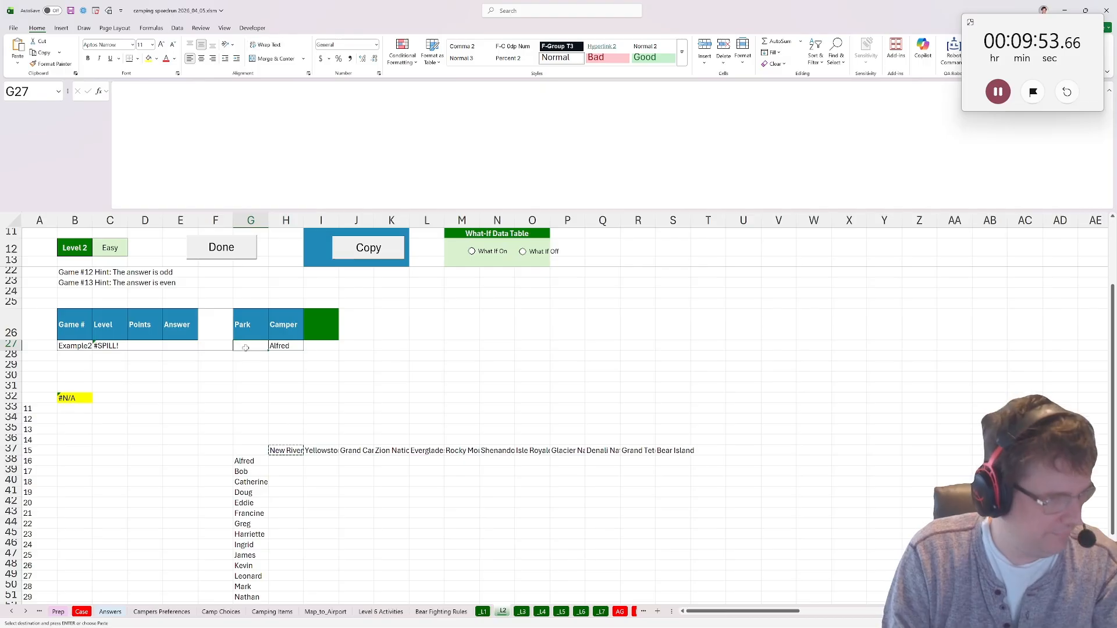
key(ctrl+v)
Link the grid's corner cell G37 to the Level 2 result with =B32.
click(250, 450)
text(=)
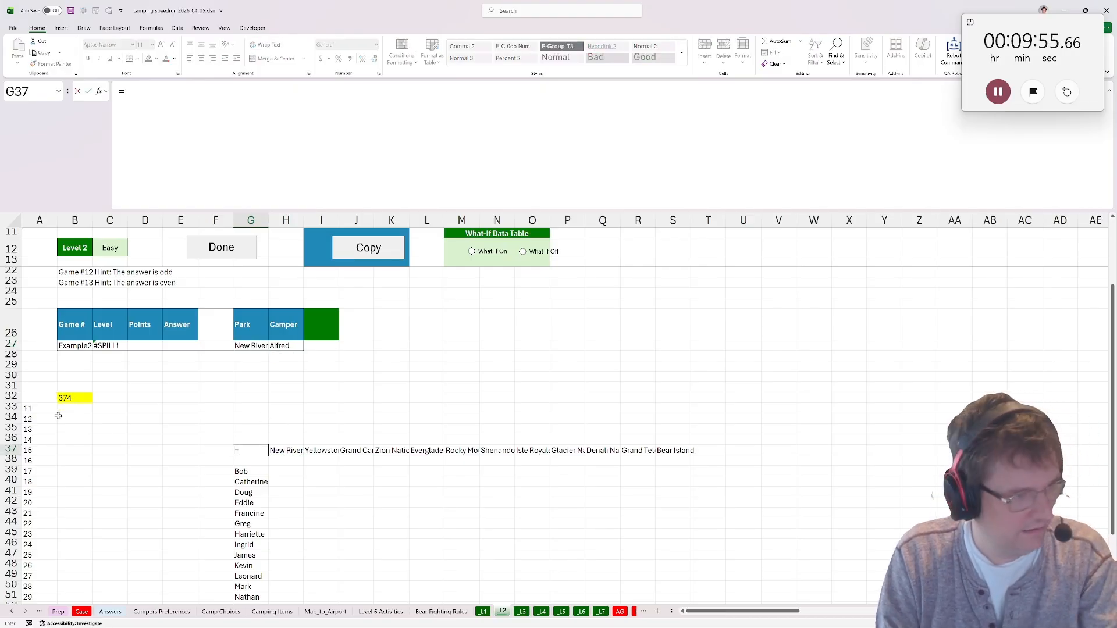
click(67, 398)
key(Return)
key(Up)
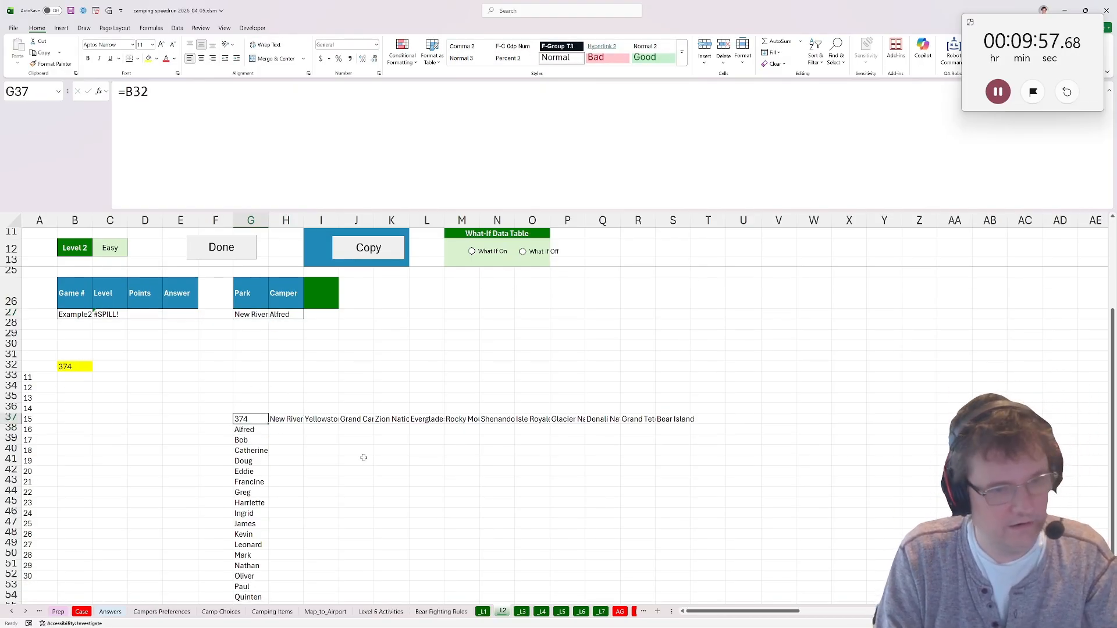
Create a what-if data table over G37:S58 with park cell G27 as row input and camper cell H27 as column input.
scroll(363, 458, down, 2)
shift+click(675, 564)
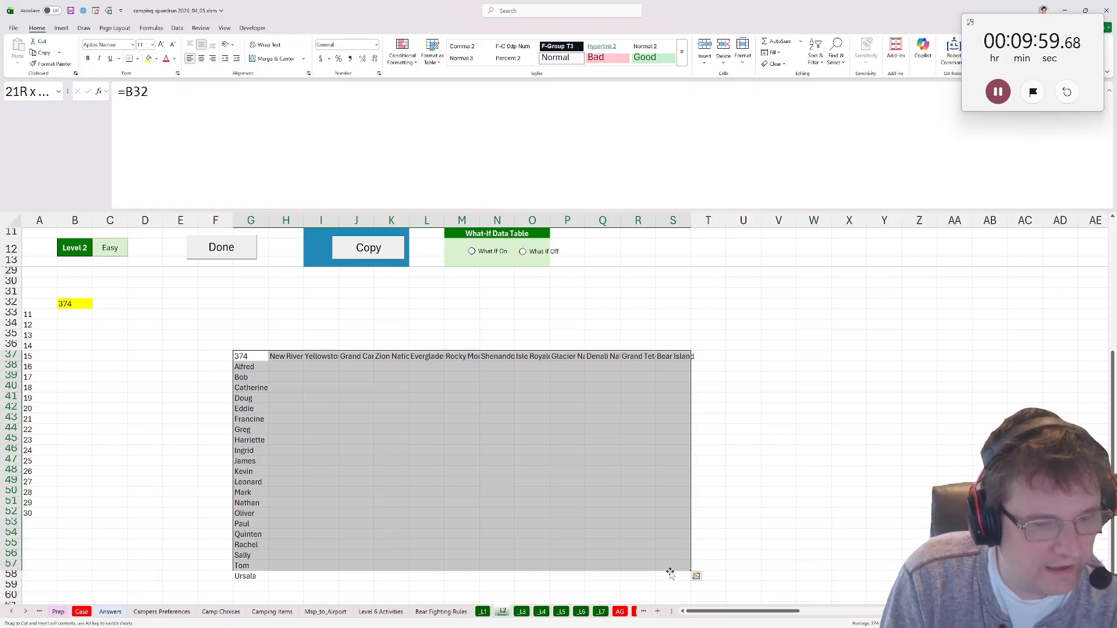
shift+click(673, 576)
key(alt+a)
key(w)
key(t)
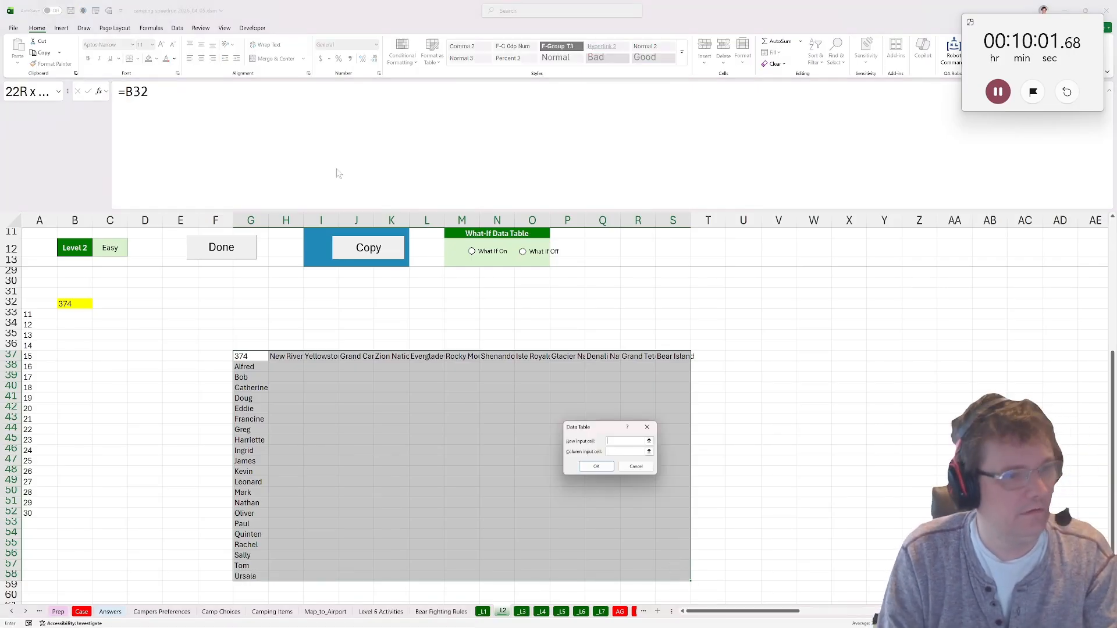
scroll(460, 407, up, 1)
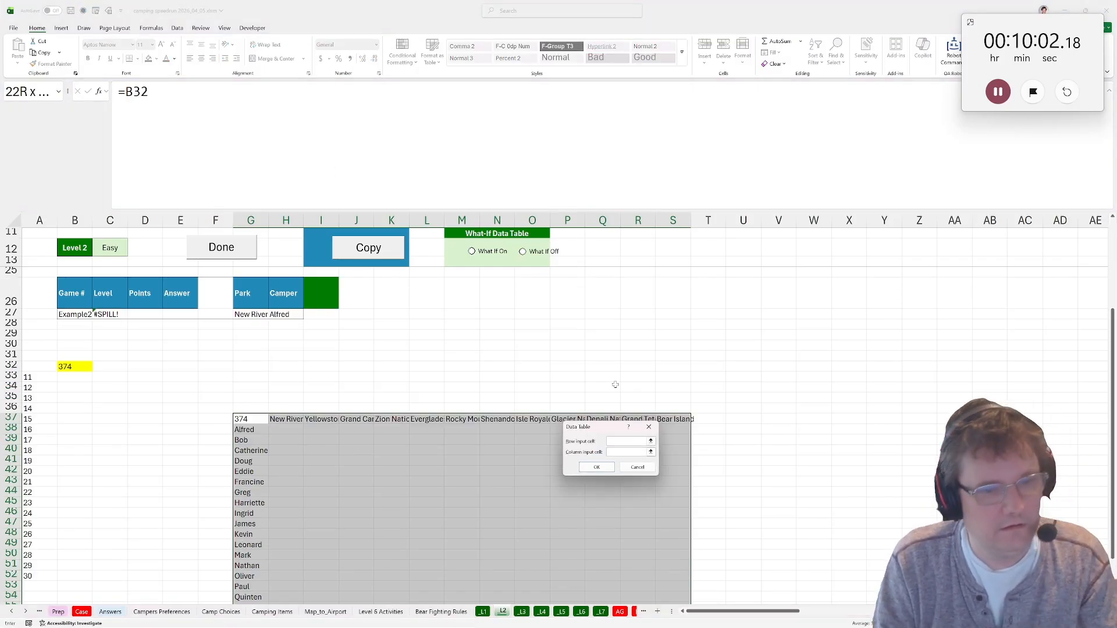
click(279, 315)
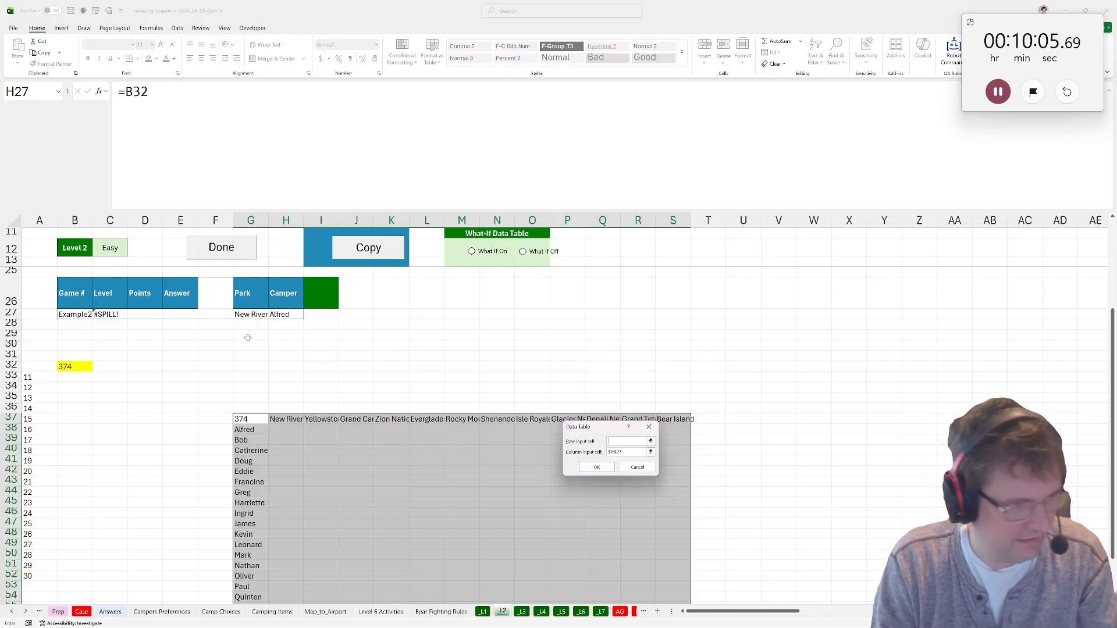
click(597, 467)
scroll(403, 426, down, 1)
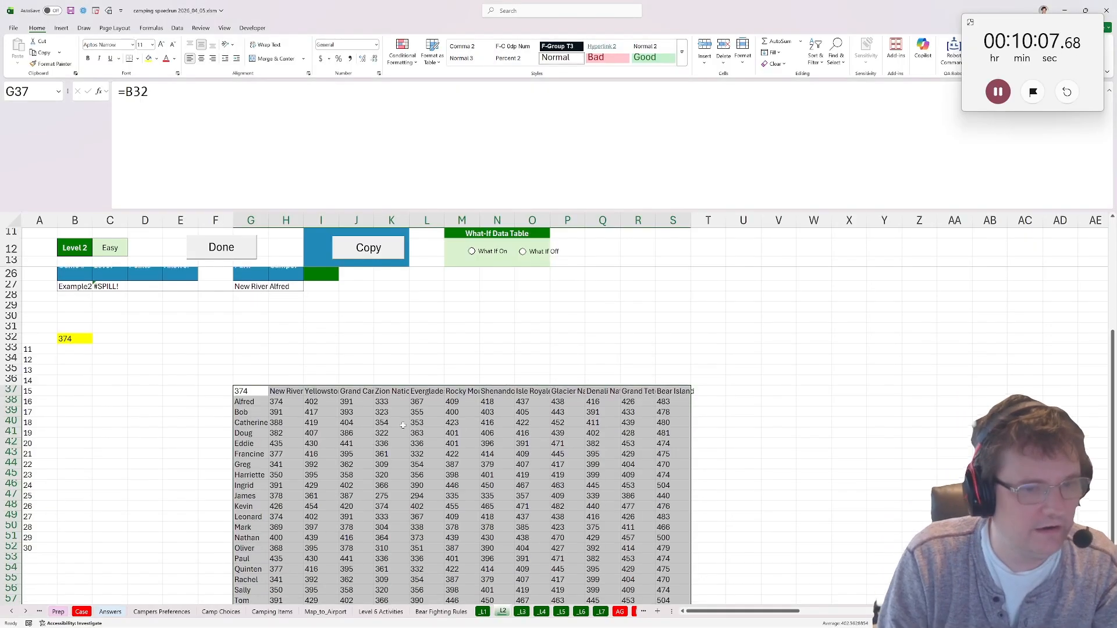
Find each camper's best park with =biggest(H38:S38,$H$37#) in T38, and fill it down to the last camper.
click(718, 398)
text(biggest()
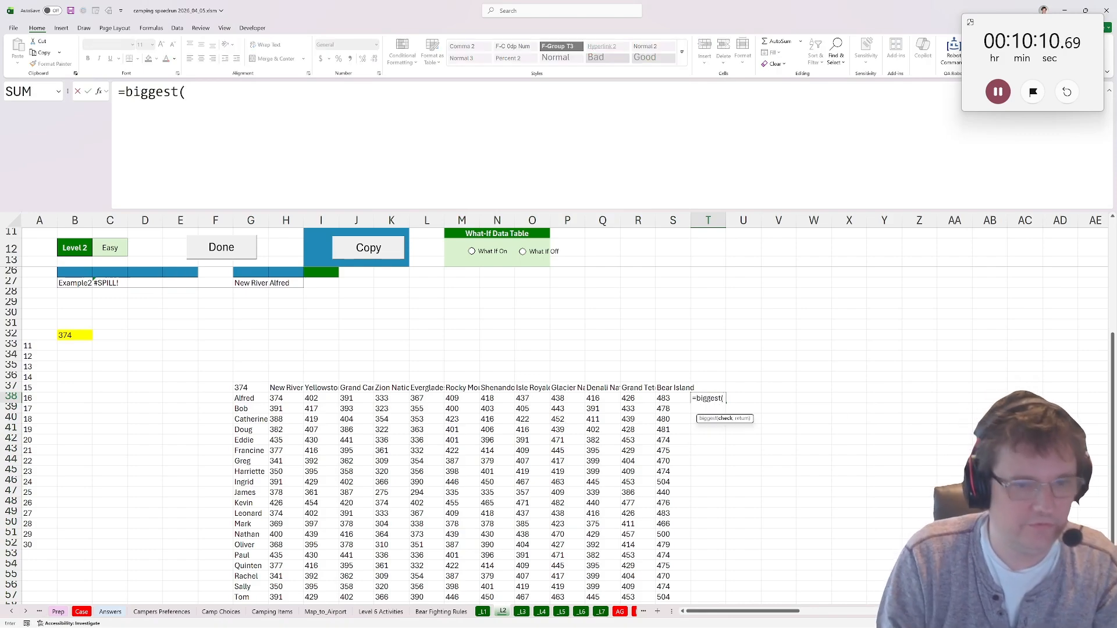
mouse_move(669, 399)
mouse_down()
mouse_move(282, 410)
mouse_move(675, 388)
mouse_up()
text(,)
key(F4)
key(ctrl+Return)
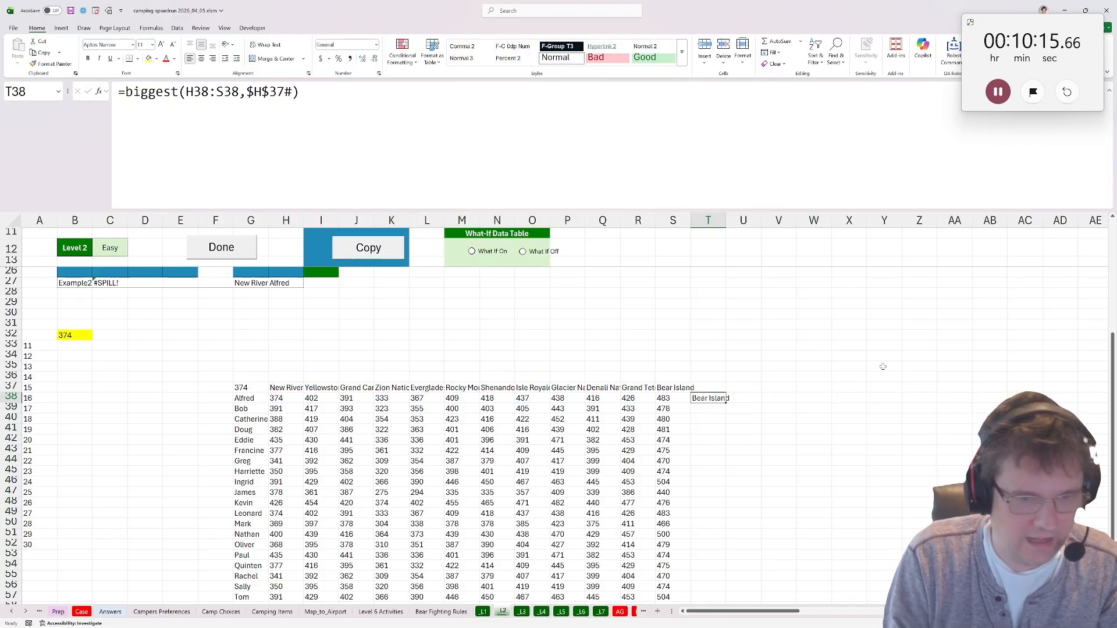
double_click(727, 399)
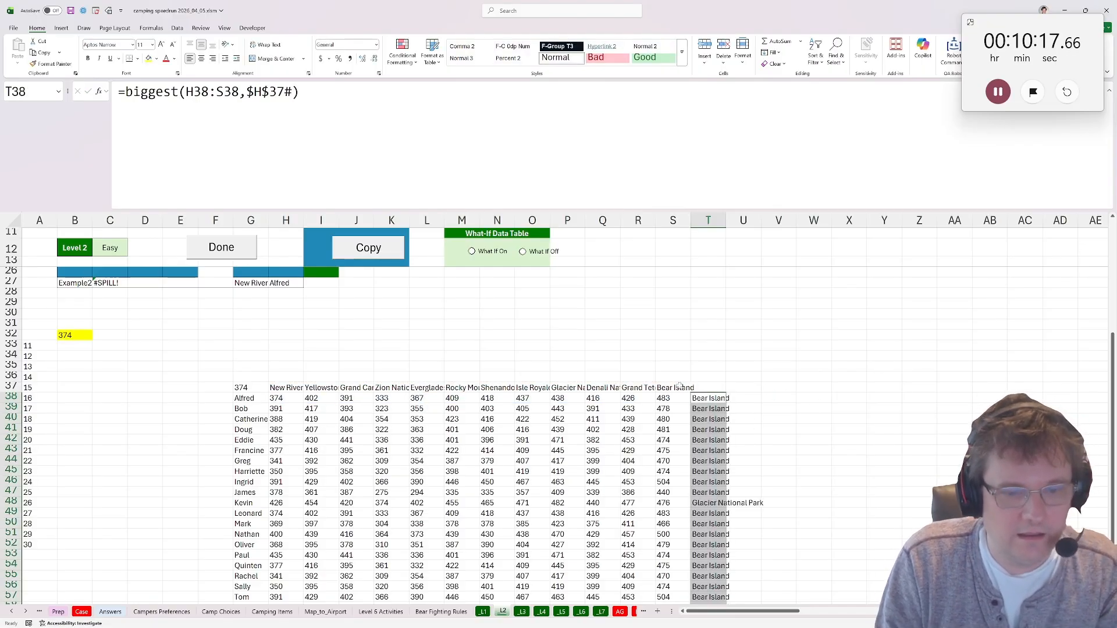
Answer Bonus 2 on the Case sheet with Bear Island copied from T38, and Bonus 3 with the one camper whose choice differs.
scroll(728, 399, down, 2)
key(ctrl+c)
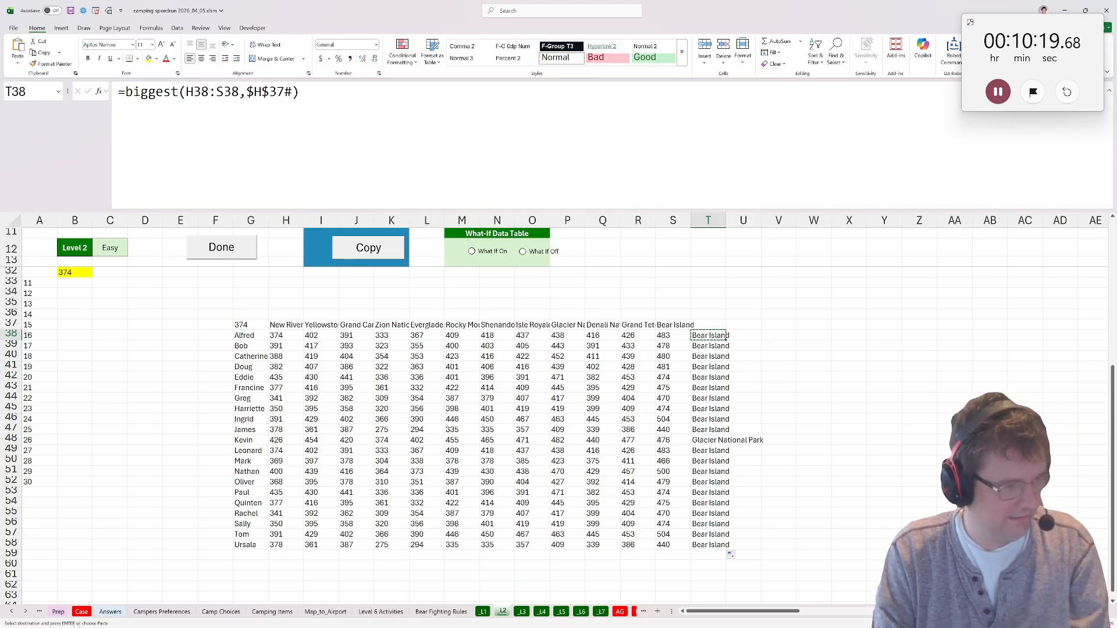
click(81, 612)
key(Return)
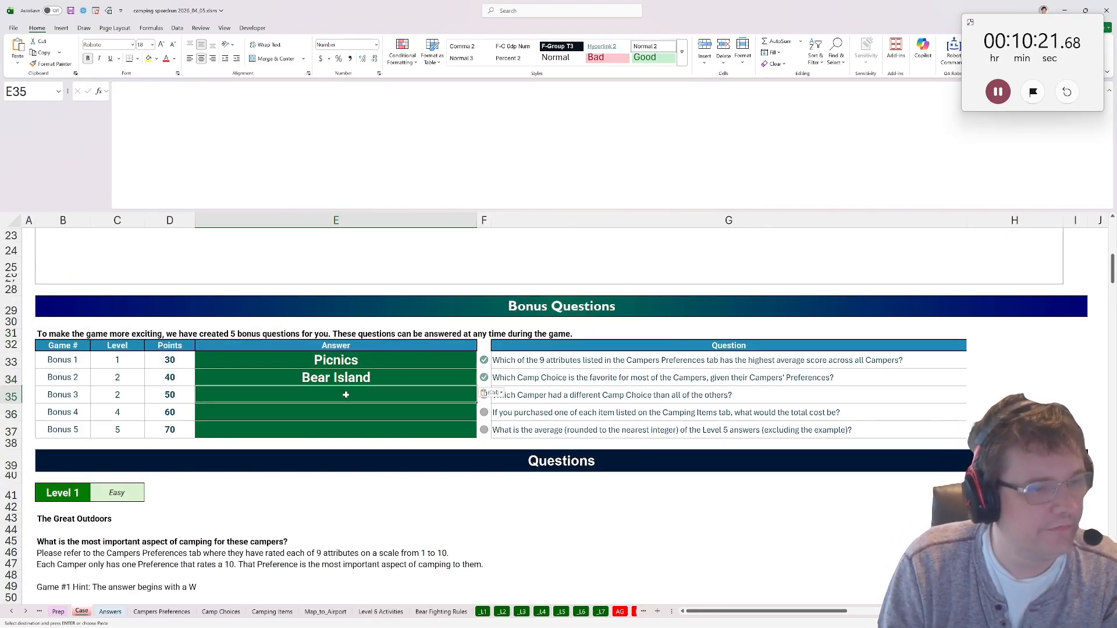
text(Kevin)
key(Return)
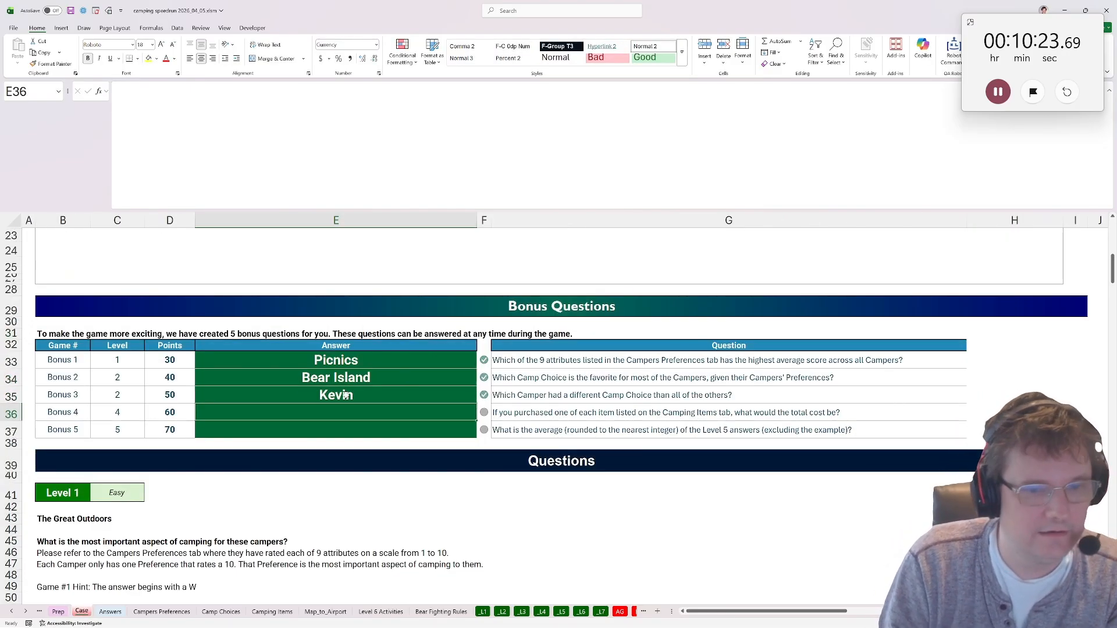
Answer Bonus 4 in E36 with the SUM of the cost values in column K of Camping Items.
text(=sum()
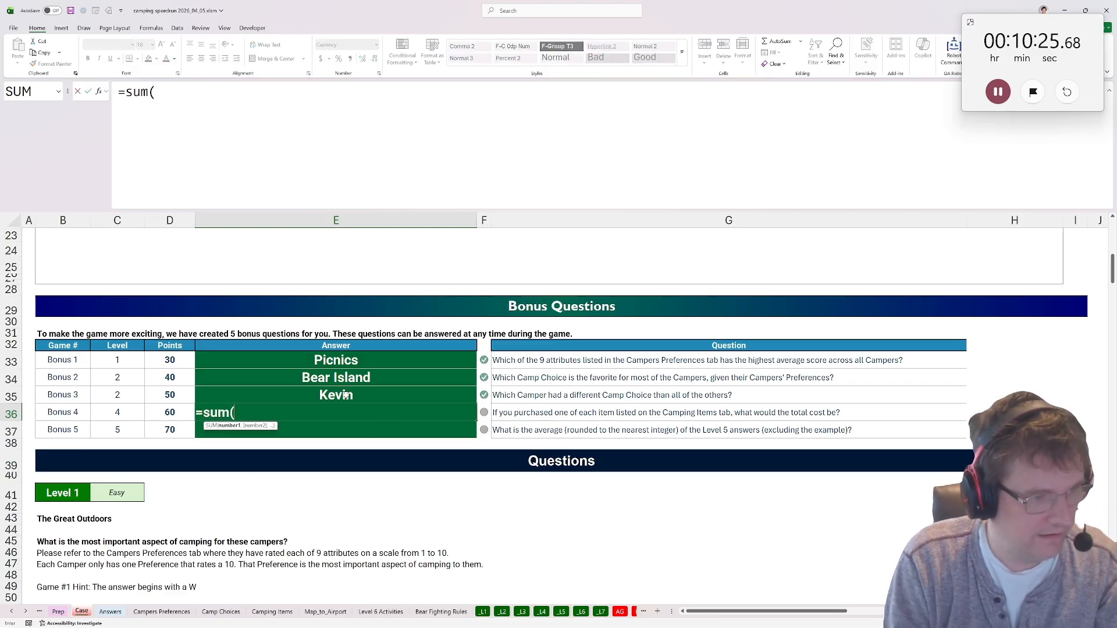
click(221, 612)
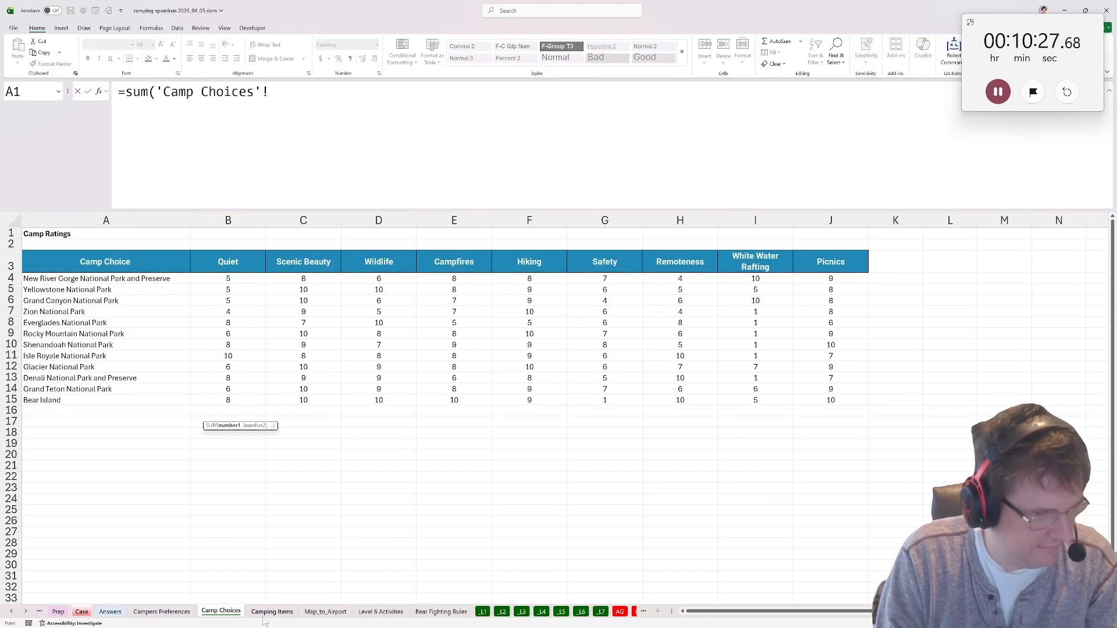
click(272, 611)
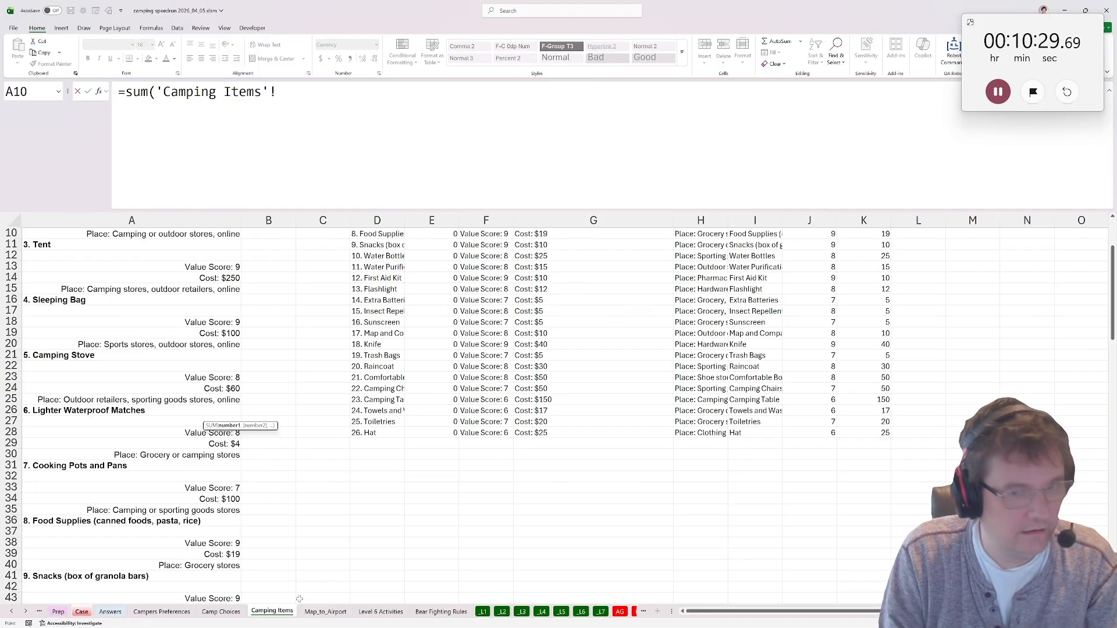
click(867, 221)
key(Return)
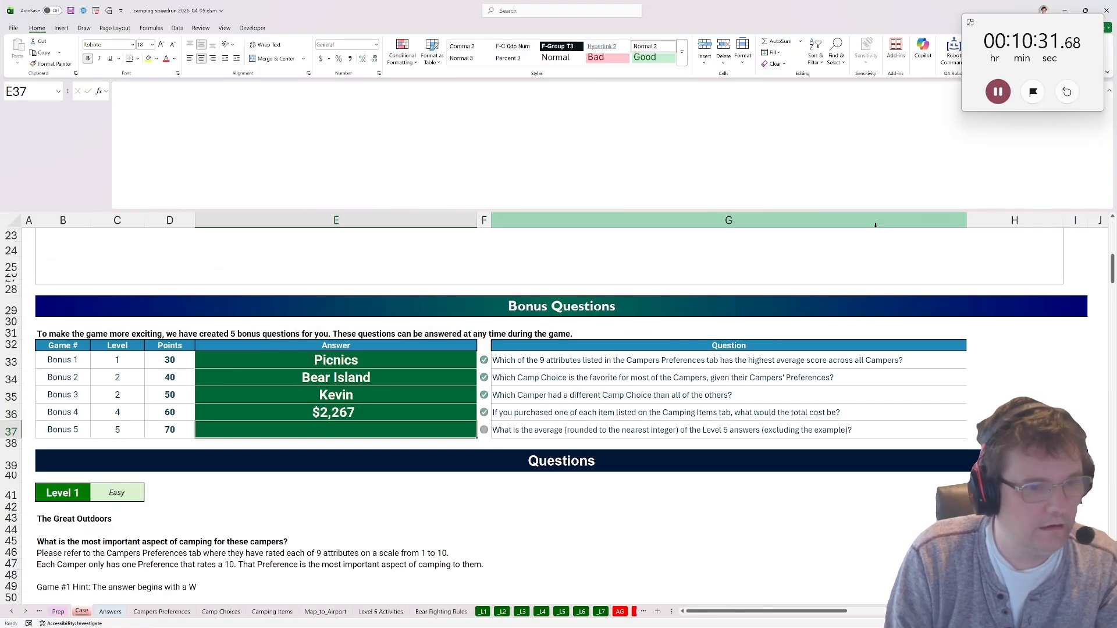
Answer Bonus 5 in E37 with =ROUND(AVERAGE(E199:E218),0) over the Level 5 answers, and stop the stopwatch.
text(=round()
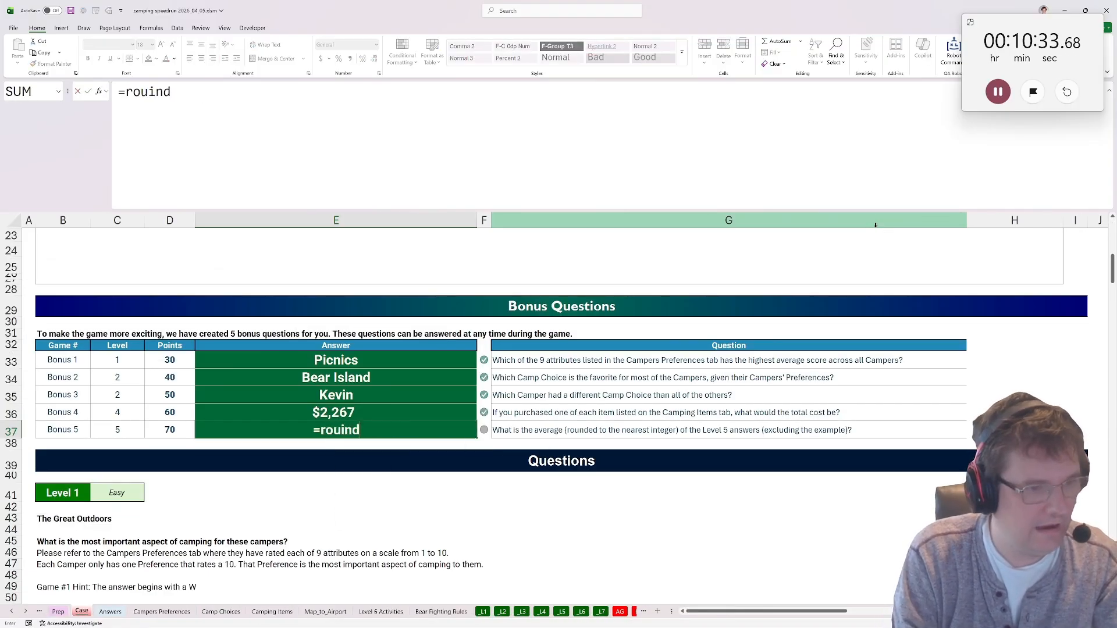
text(averag)
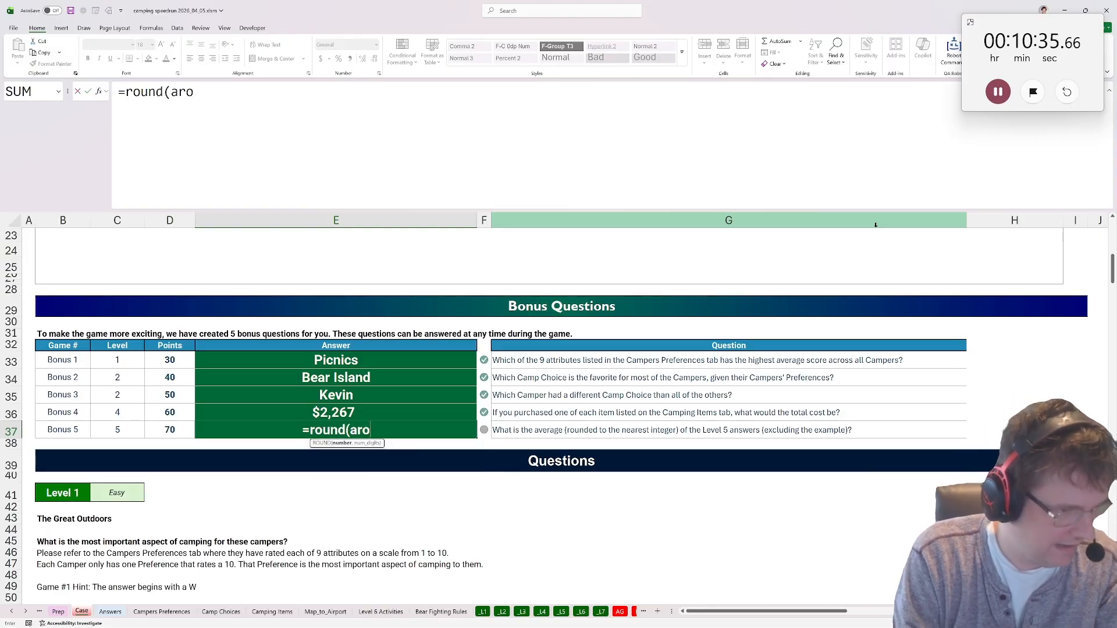
text(e()
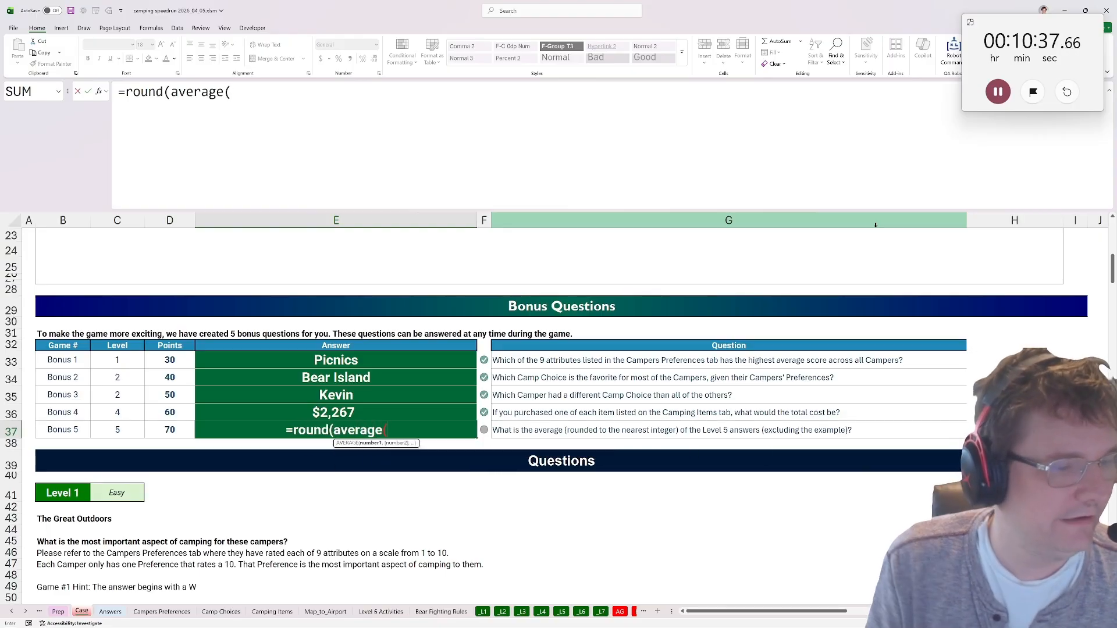
scroll(549, 365, down, 20)
scroll(549, 365, down, 20)
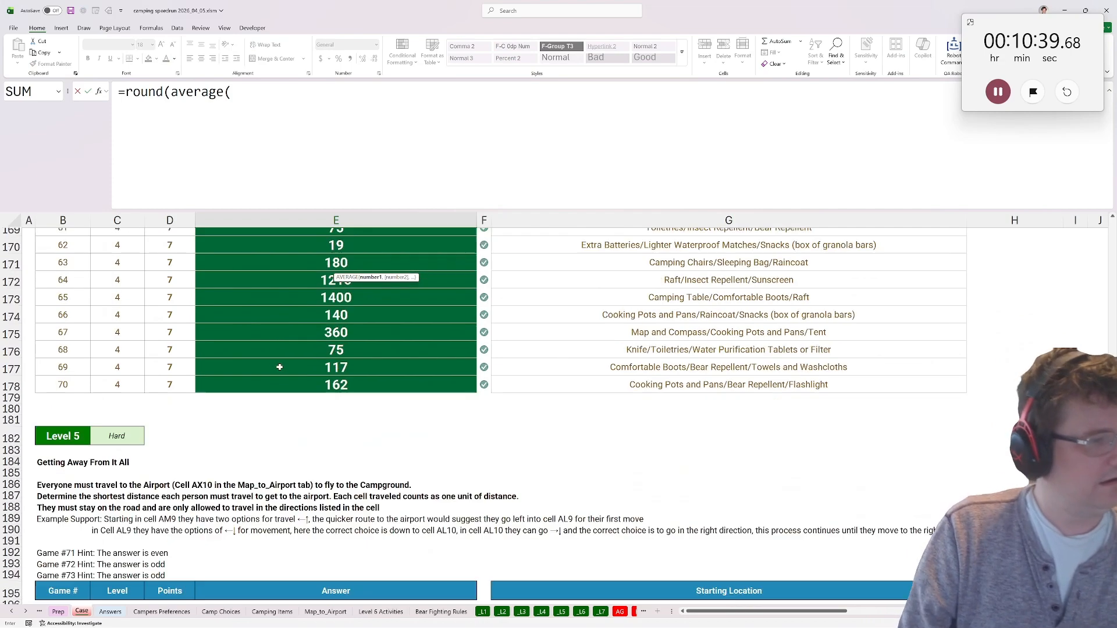
click(331, 319)
key(ctrl+shift+Down)
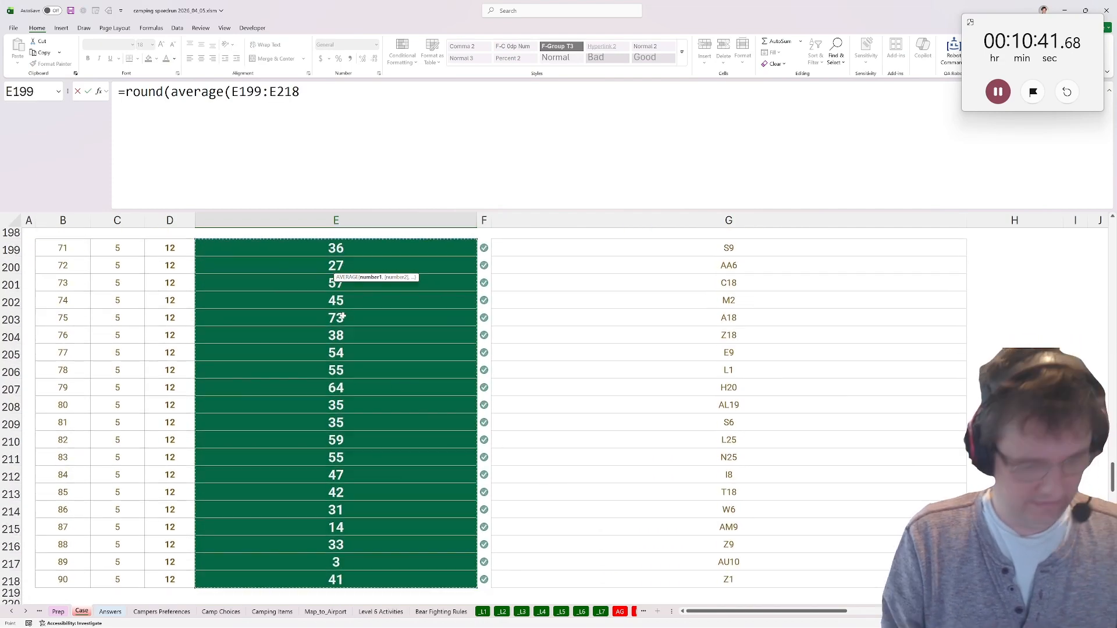
text(),0))
key(ctrl+Return)
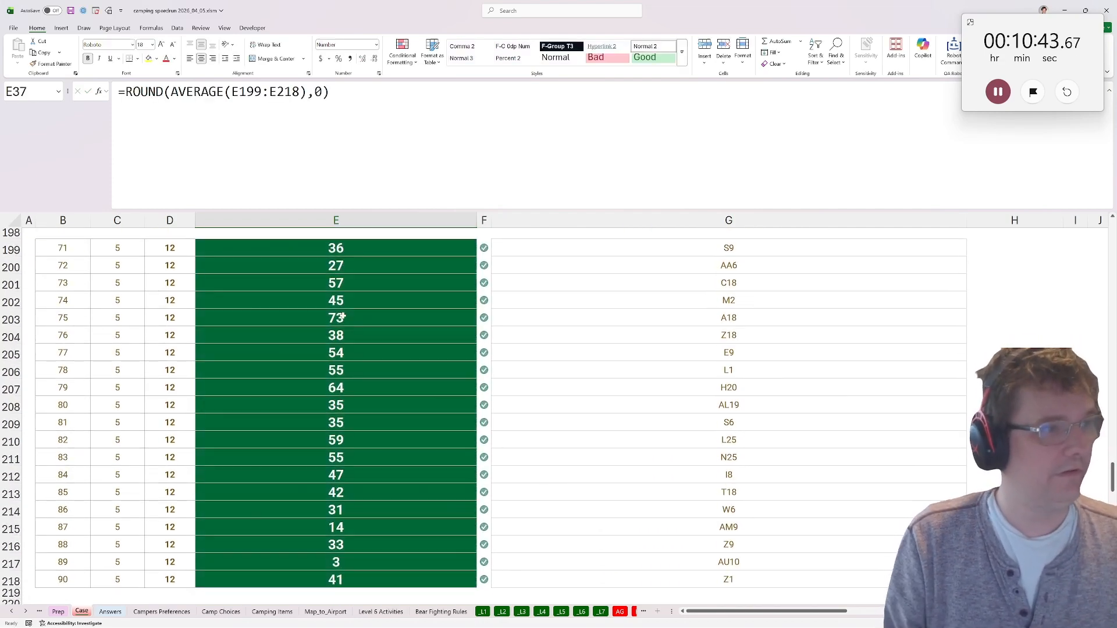
click(998, 92)
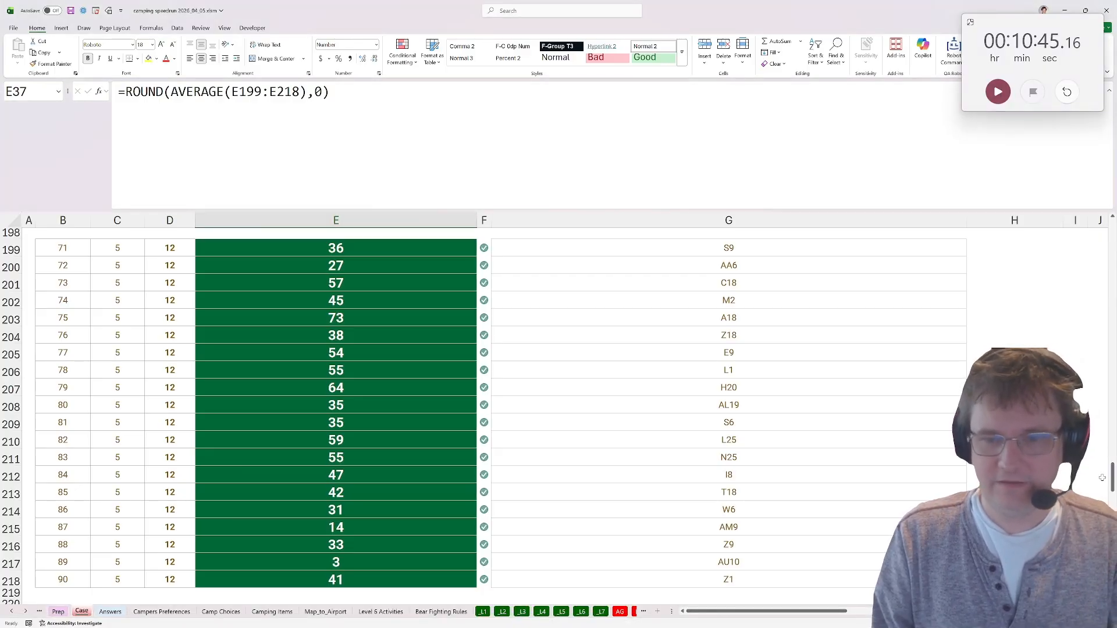
drag(1102, 478, 1105, 278)
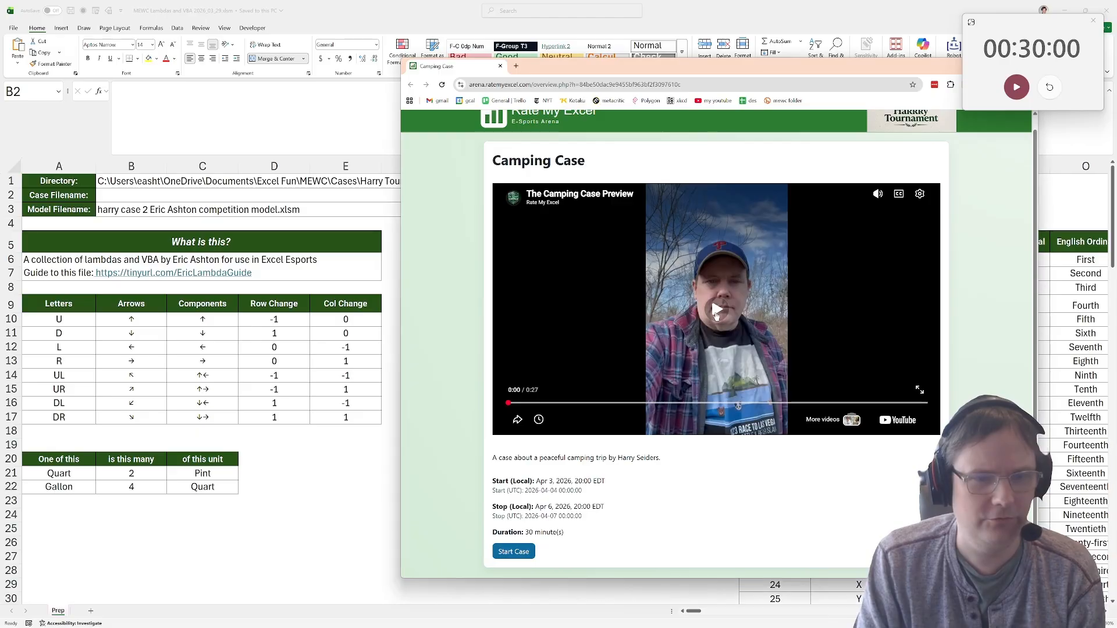
Switch to the Camping Case page in the browser and play The Camping Case Preview video.
click(717, 311)
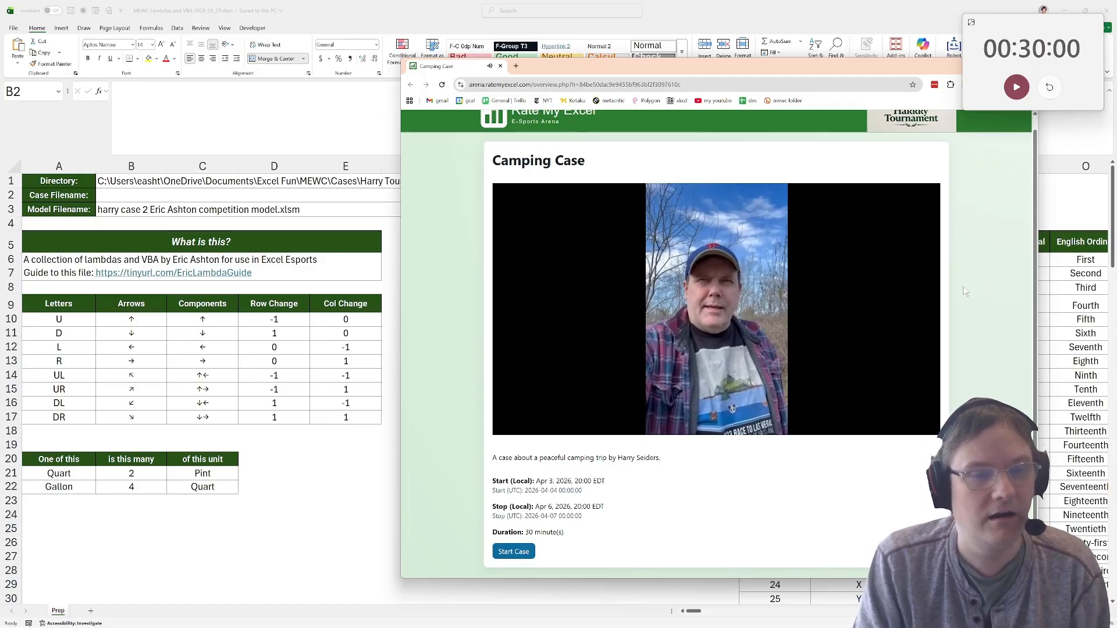
mouse_move(662, 284)
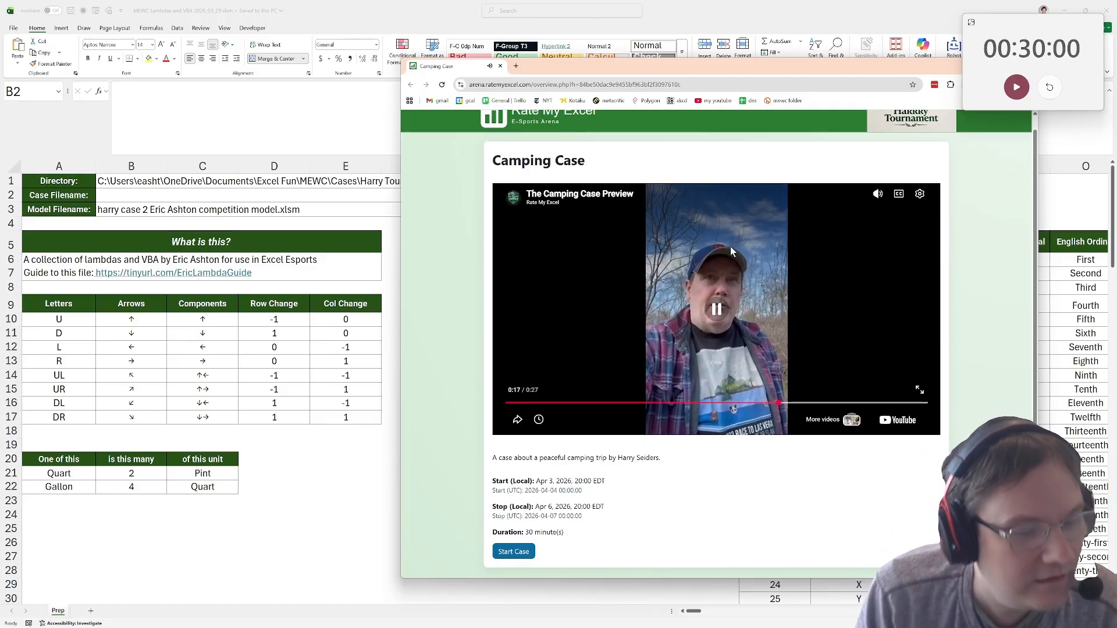
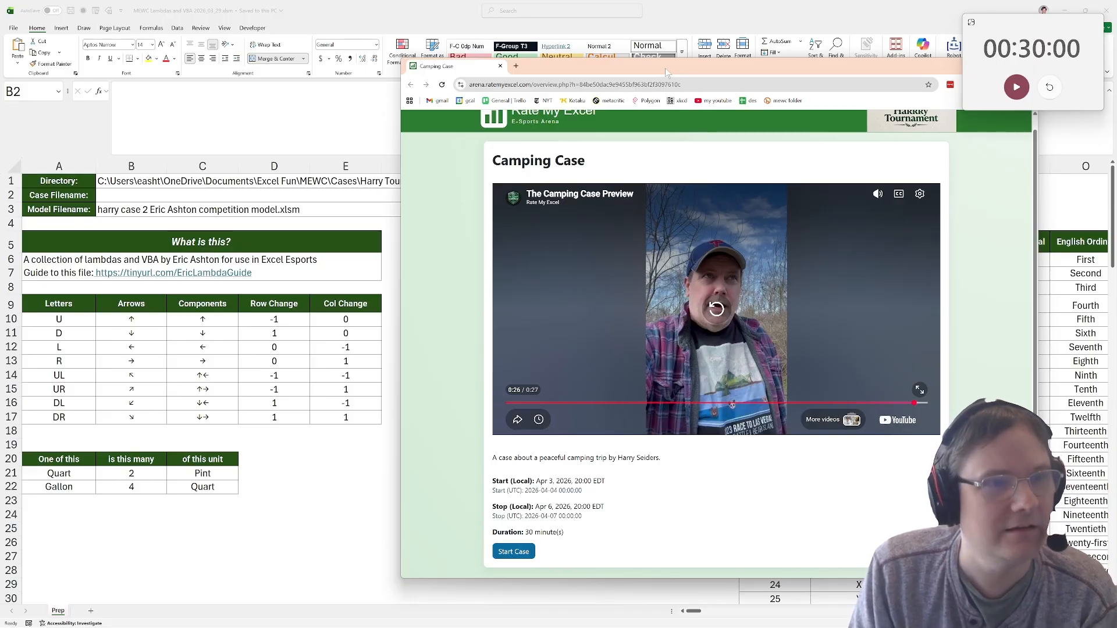
Start the 30-minute countdown timer, start the Camping Case on the Rate My Excel page and download its case file.
mouse_move(665, 67)
mouse_down()
mouse_move(633, 76)
mouse_move(634, 53)
mouse_move(629, 63)
mouse_move(661, 61)
mouse_up()
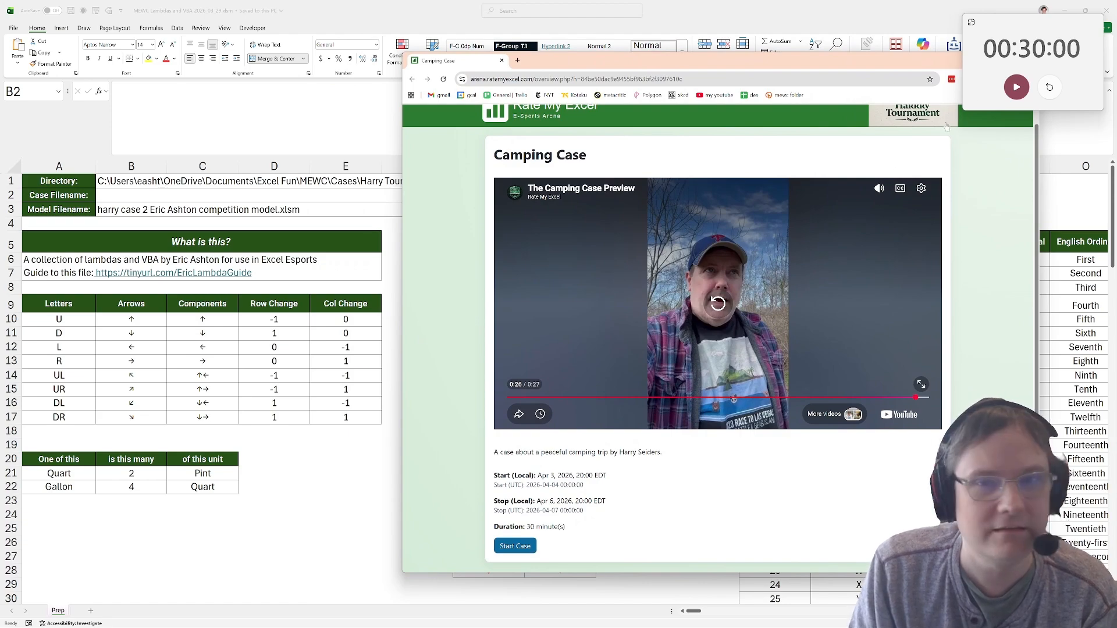
click(1018, 87)
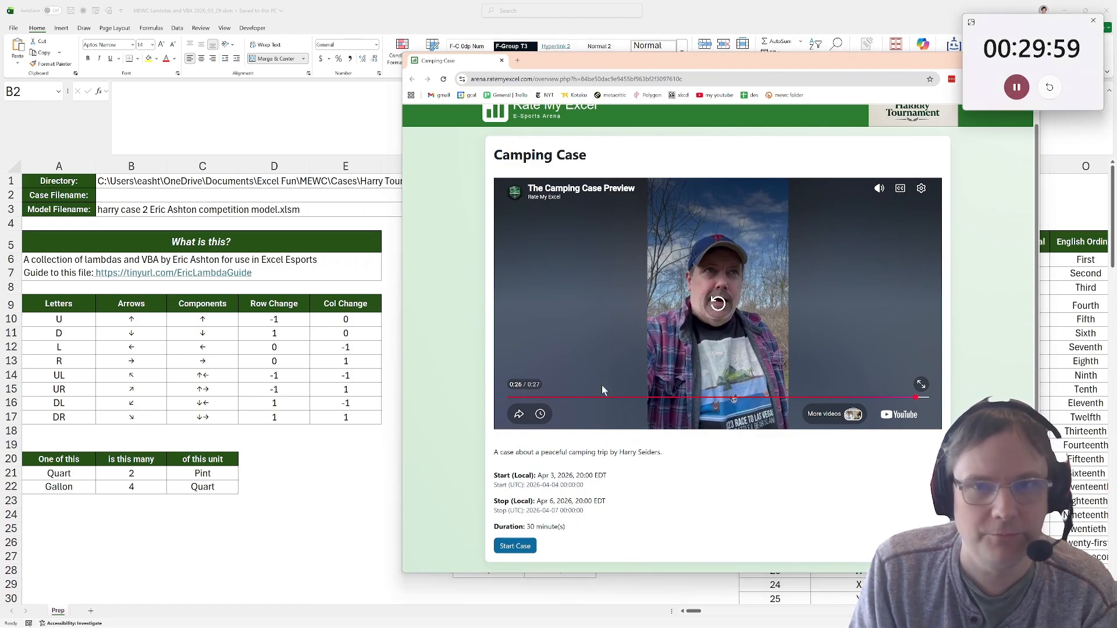
click(515, 547)
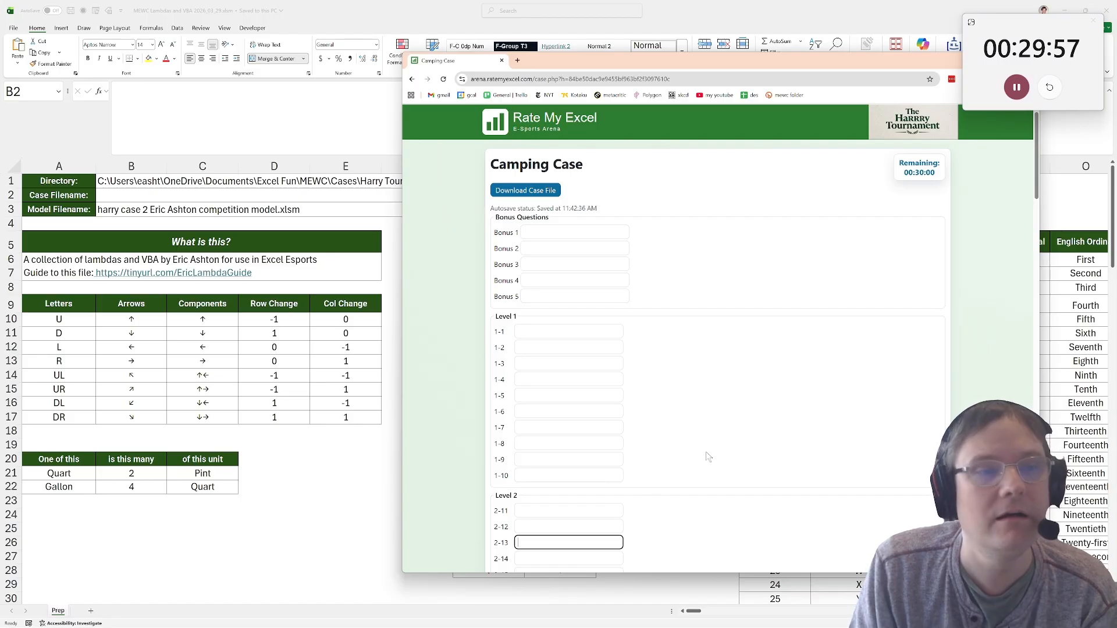
click(550, 191)
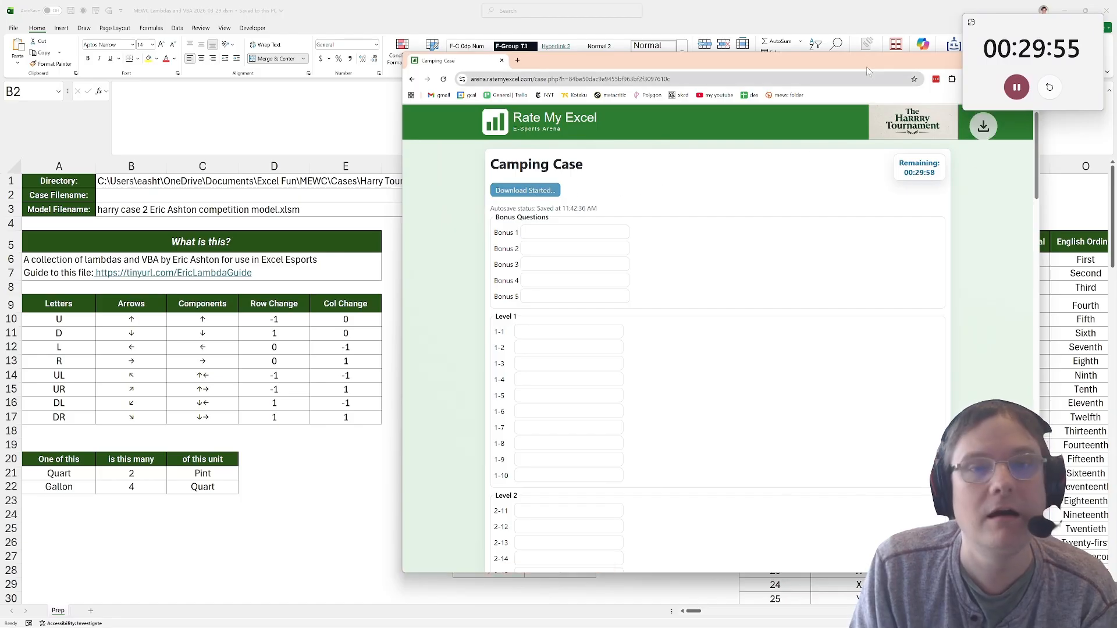
drag(720, 54, 720, 138)
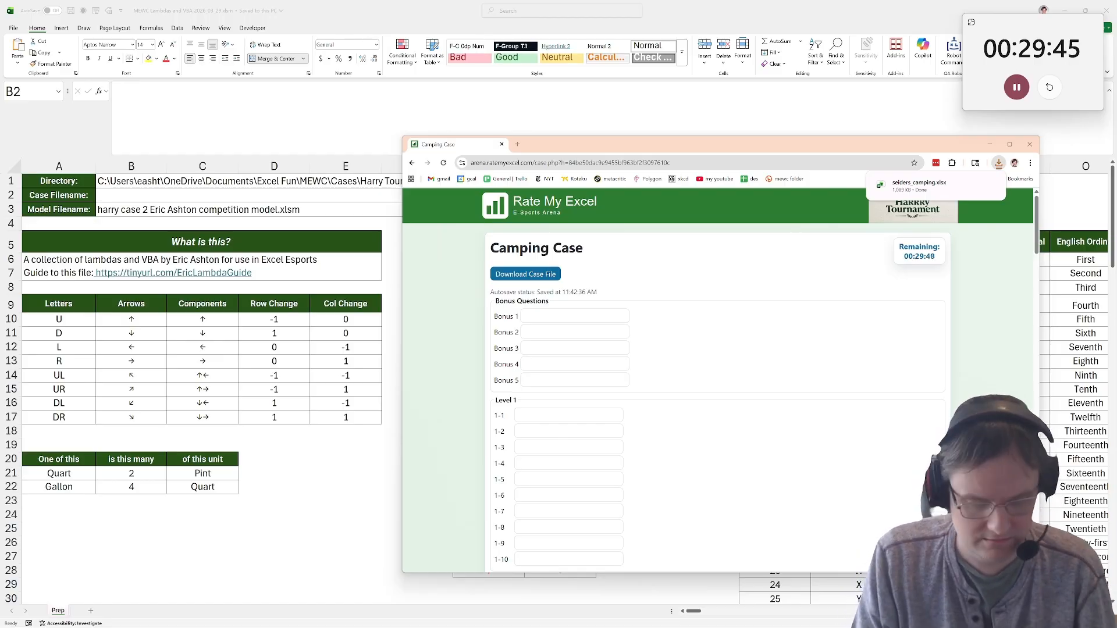
Switch to the Prep workbook, enter seiders_camping.xlsx as the Case Filename and run Setup Workbook to build the competition model.
click(155, 187)
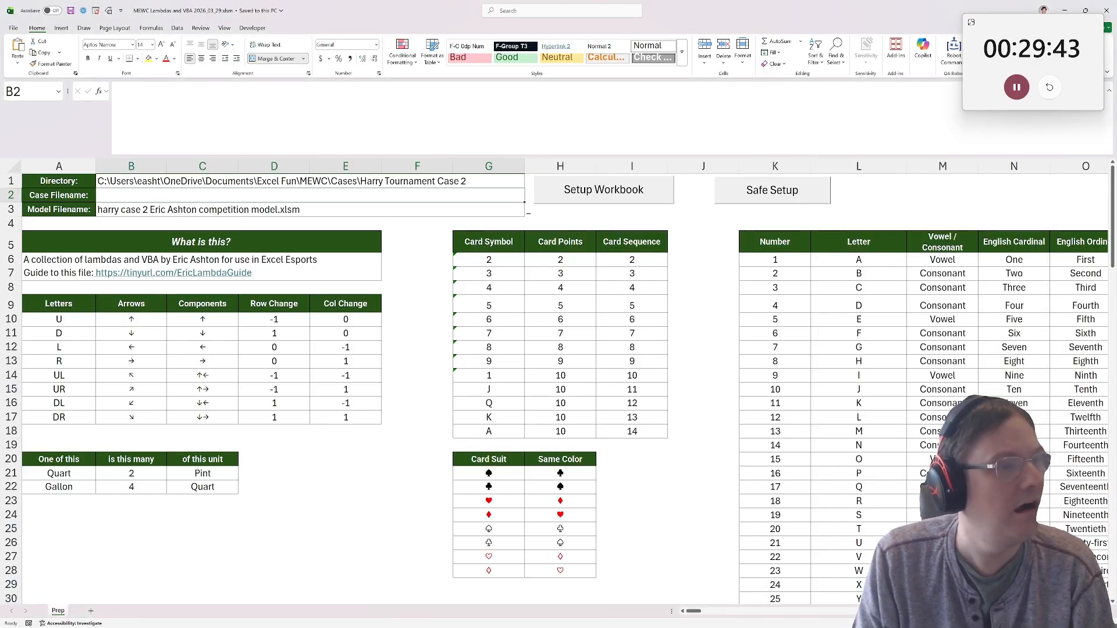
click(210, 130)
text(seiders_camping.xlsx)
click(233, 239)
click(597, 189)
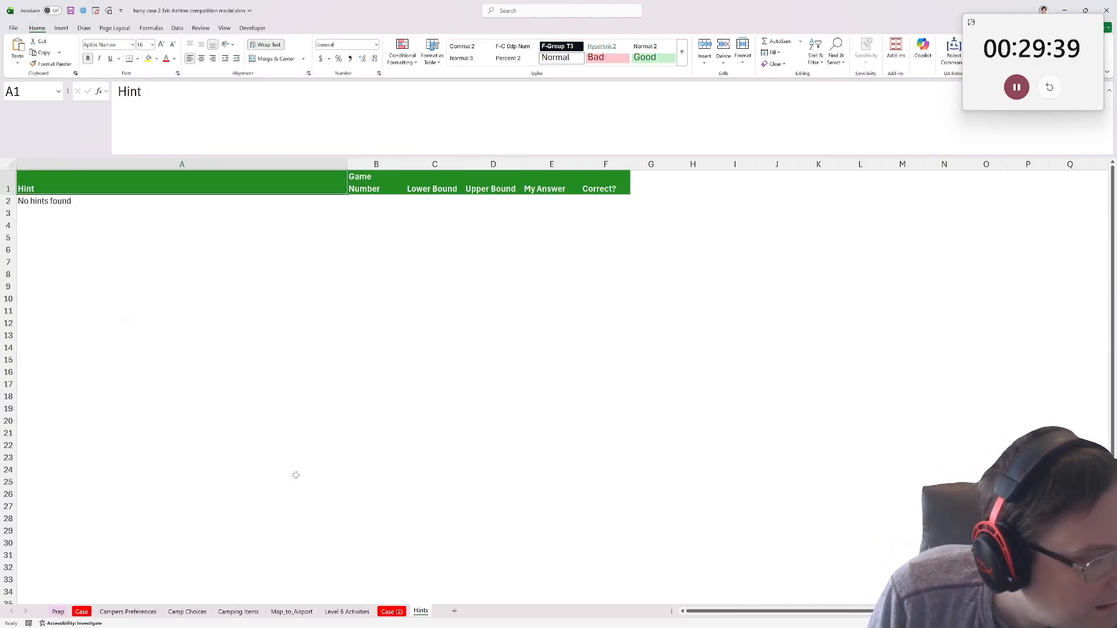
Look over the Campers Preferences sheet and the instructions, bonus questions and Level 1 section on the Case sheet.
click(104, 611)
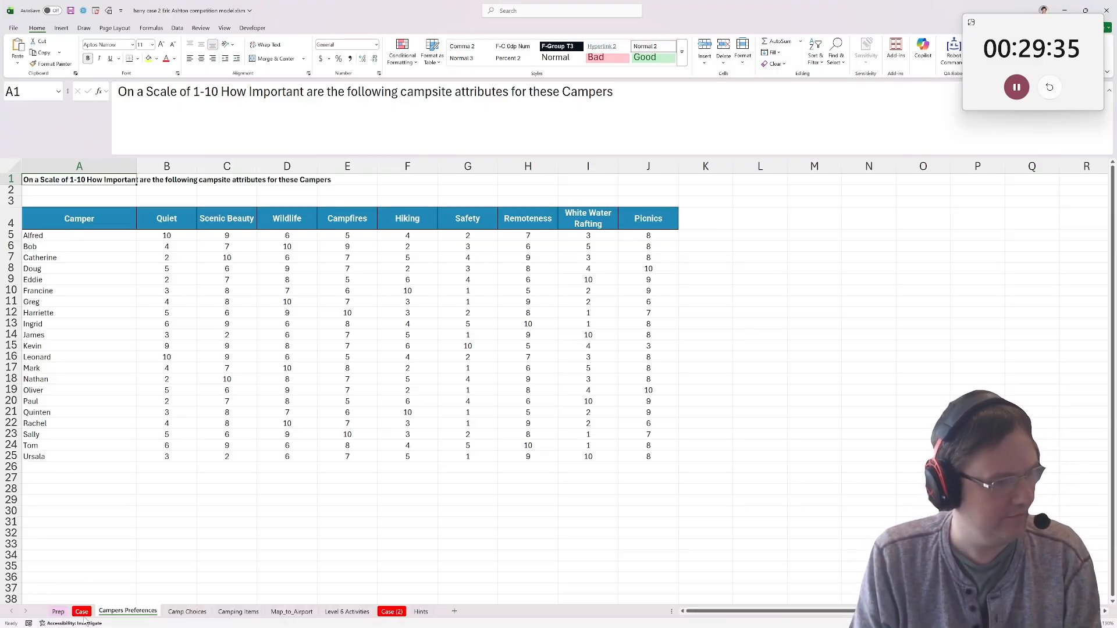
click(82, 611)
scroll(134, 436, down, 12)
scroll(134, 435, up, 1)
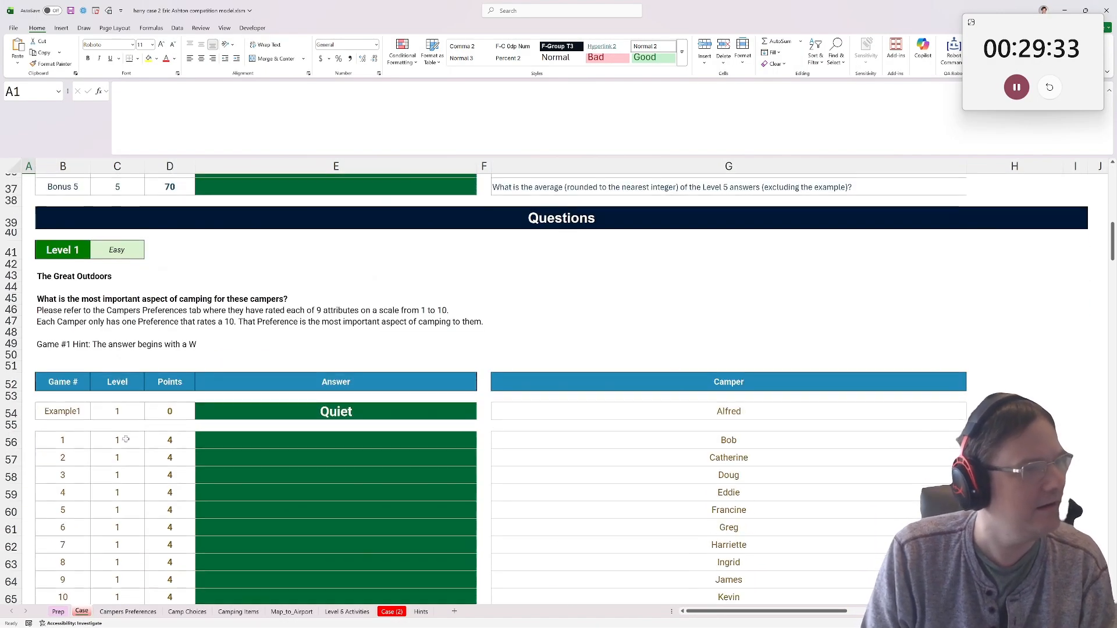
scroll(82, 429, down, 7)
scroll(76, 451, up, 8)
scroll(76, 451, up, 4)
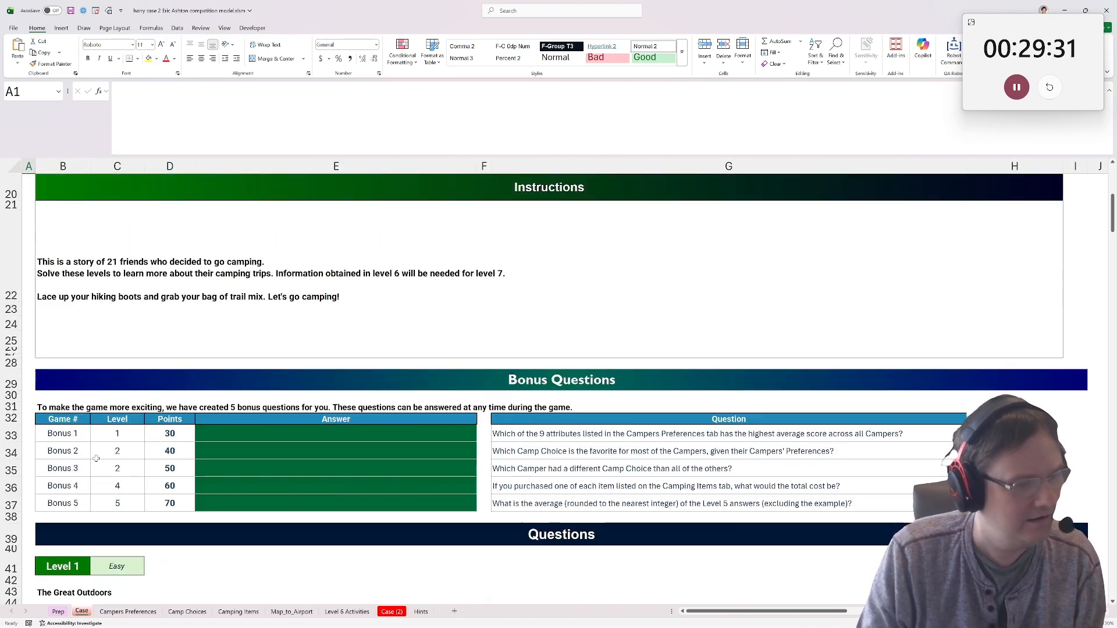
Check the Case (2) copy against the Case sheet, and examine the layout of the Level 1 and Level 2 sections.
click(387, 613)
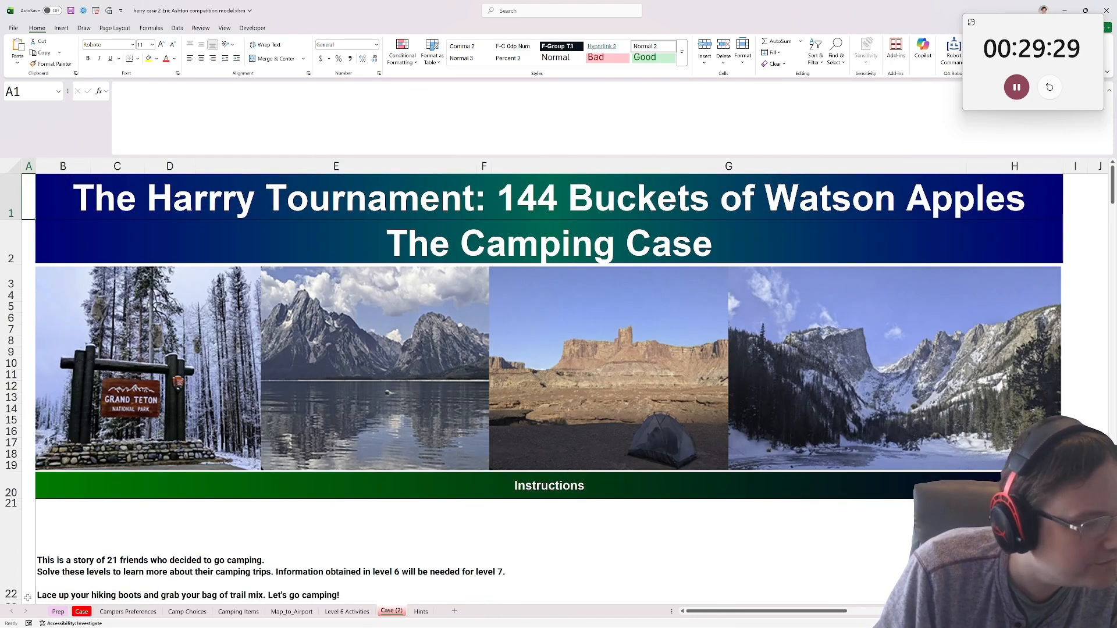
click(82, 612)
scroll(84, 507, down, 5)
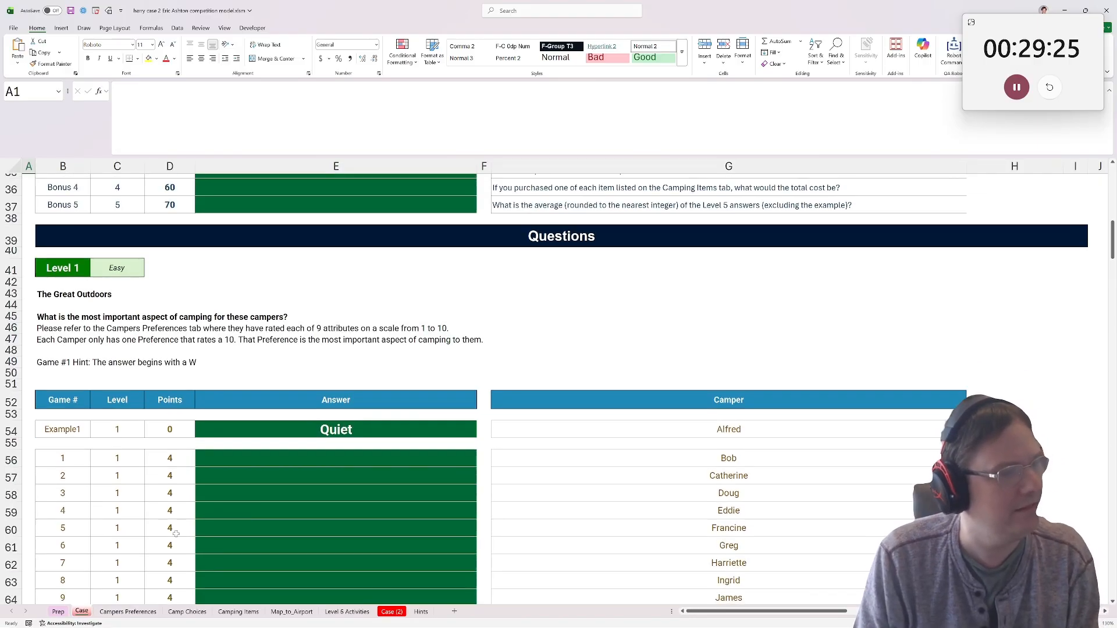
scroll(170, 531, up, 7)
scroll(173, 541, down, 6)
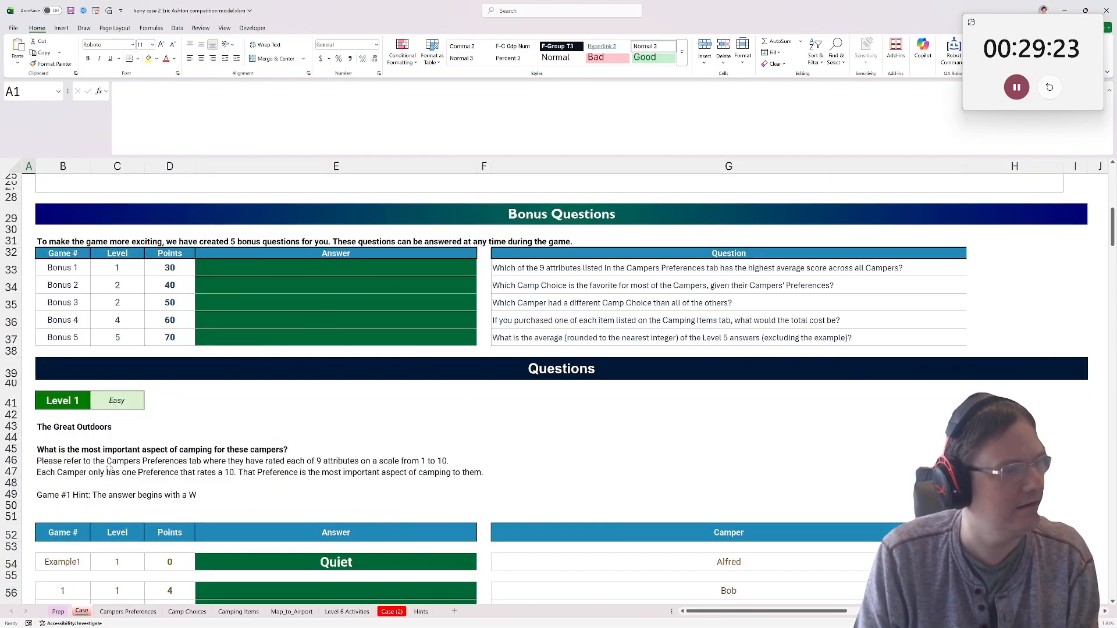
click(69, 337)
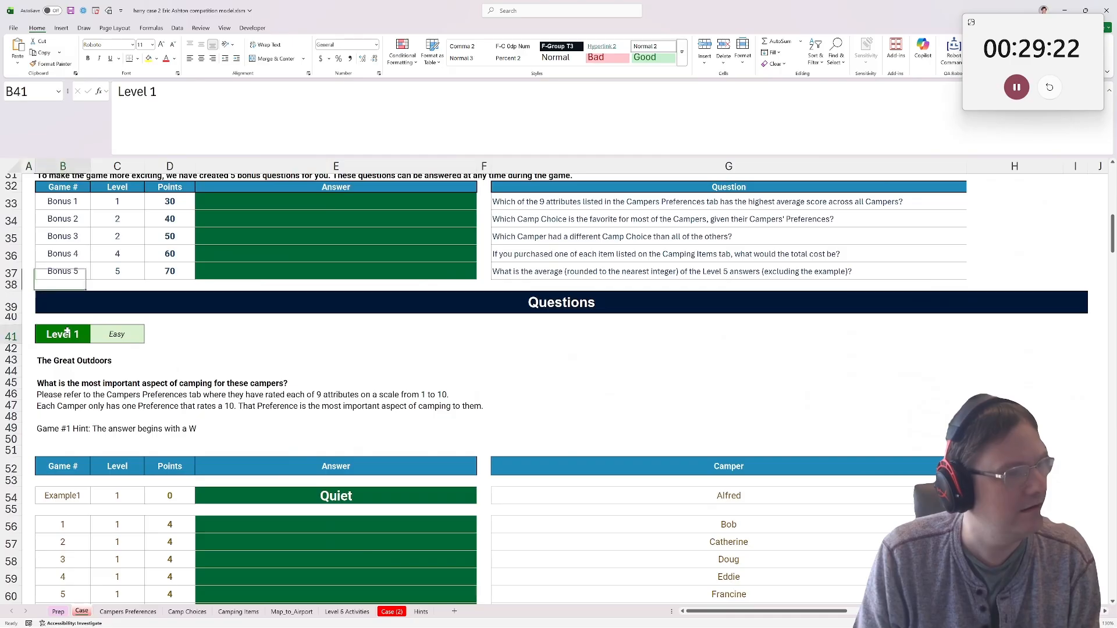
click(64, 510)
scroll(171, 523, down, 13)
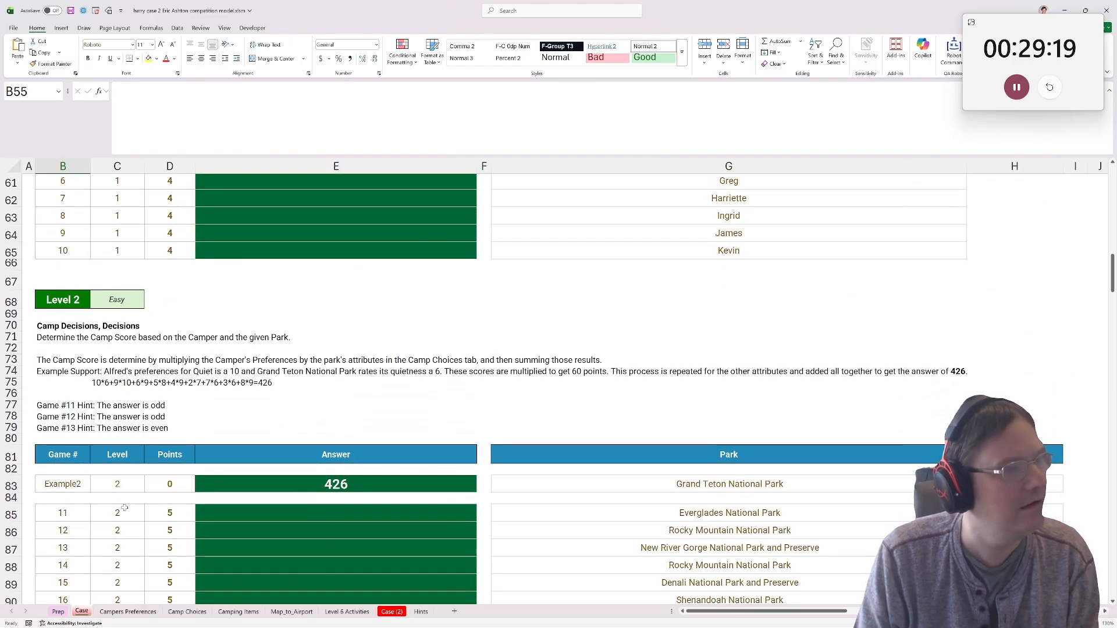
Close the harry case 2 competition model workbook and reopen the MEWC Lambdas and VBA workbook.
drag(660, 11, 379, 136)
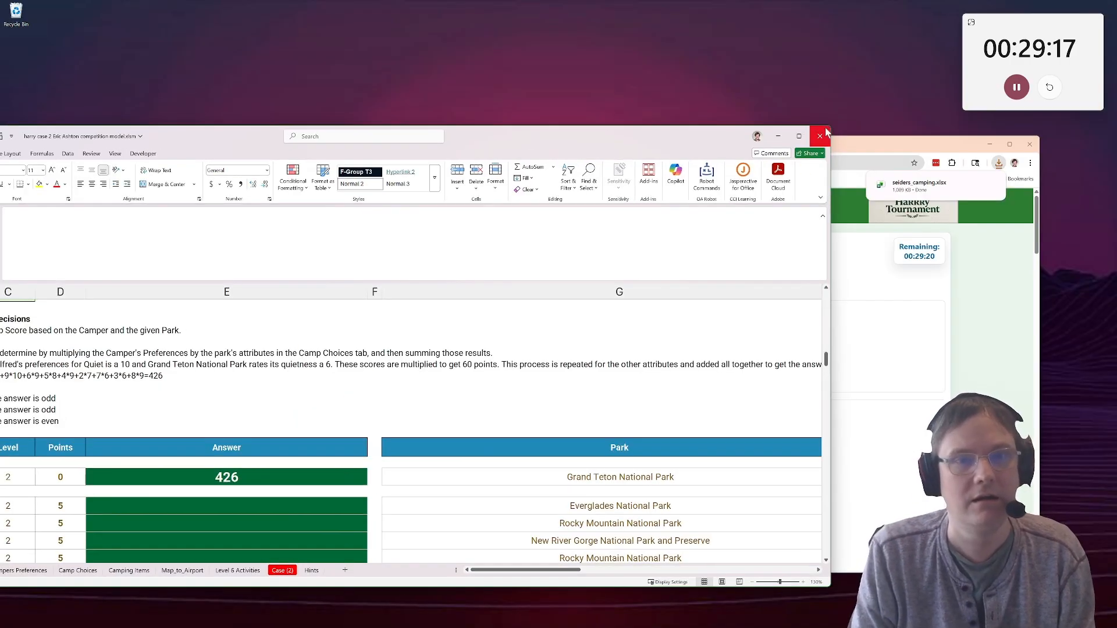
click(821, 136)
click(359, 480)
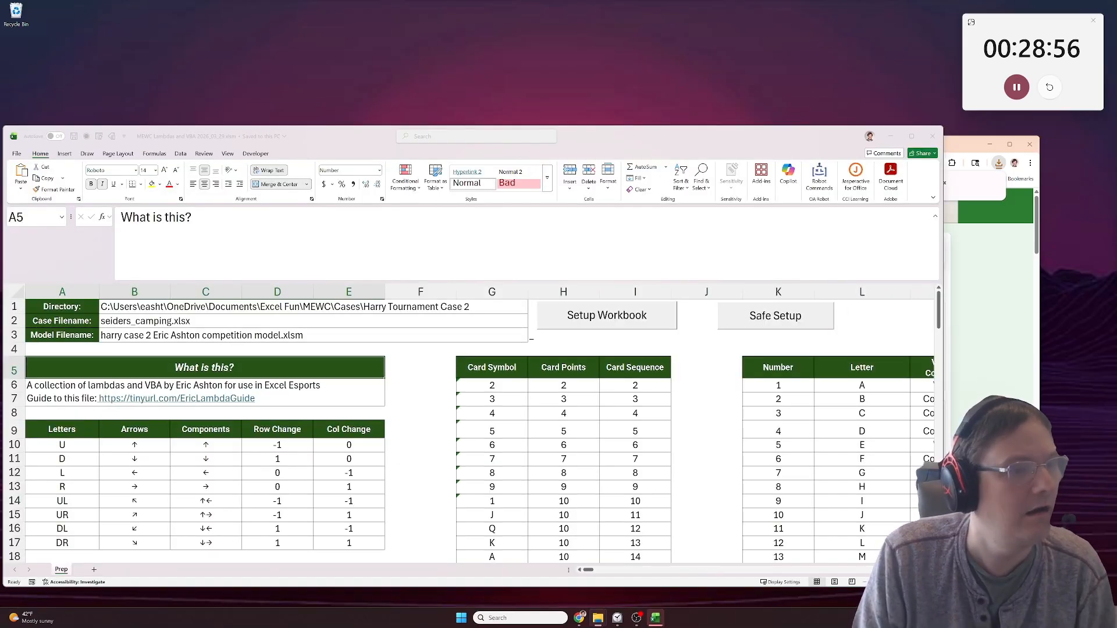
Take the folder path from the Directory cell B1 and open the original seiders_camping.xlsx case file.
click(379, 311)
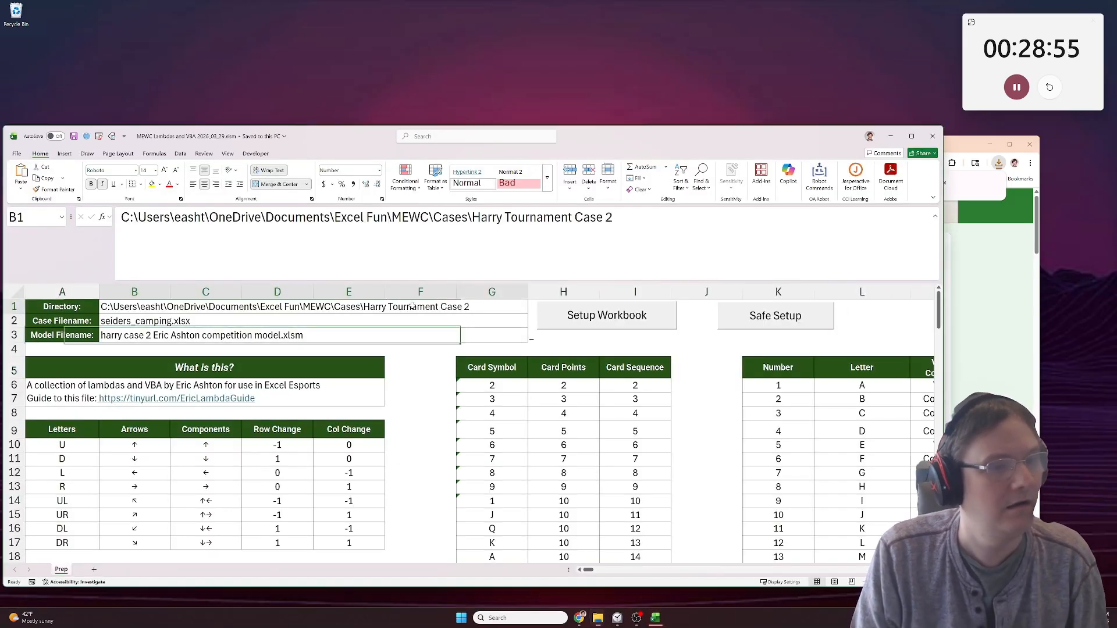
key(F2)
key(ctrl+a)
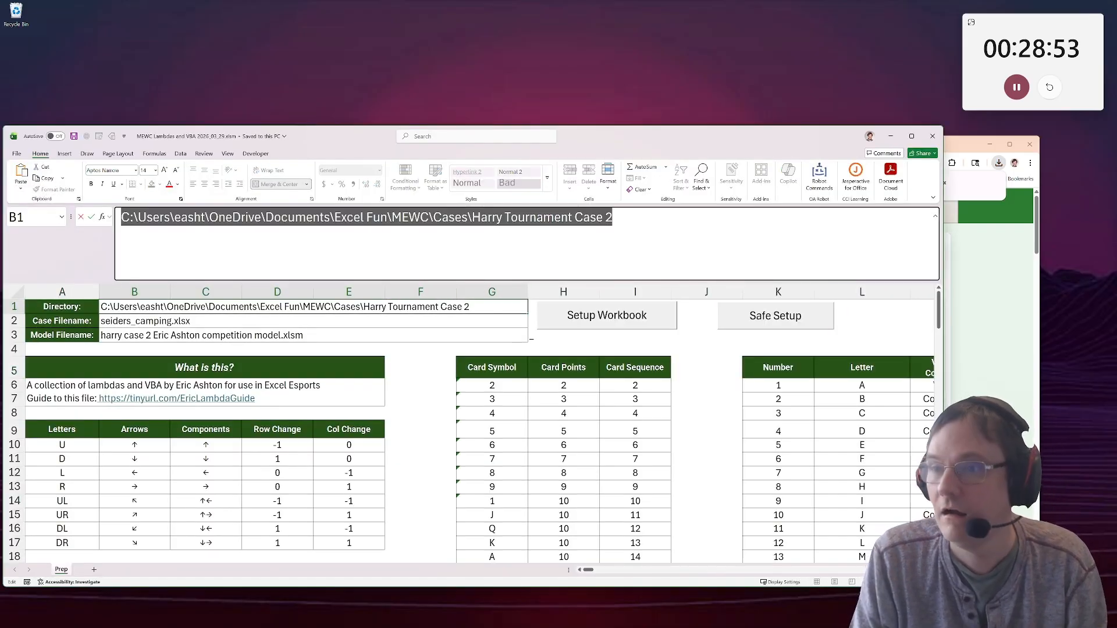
key(super+e)
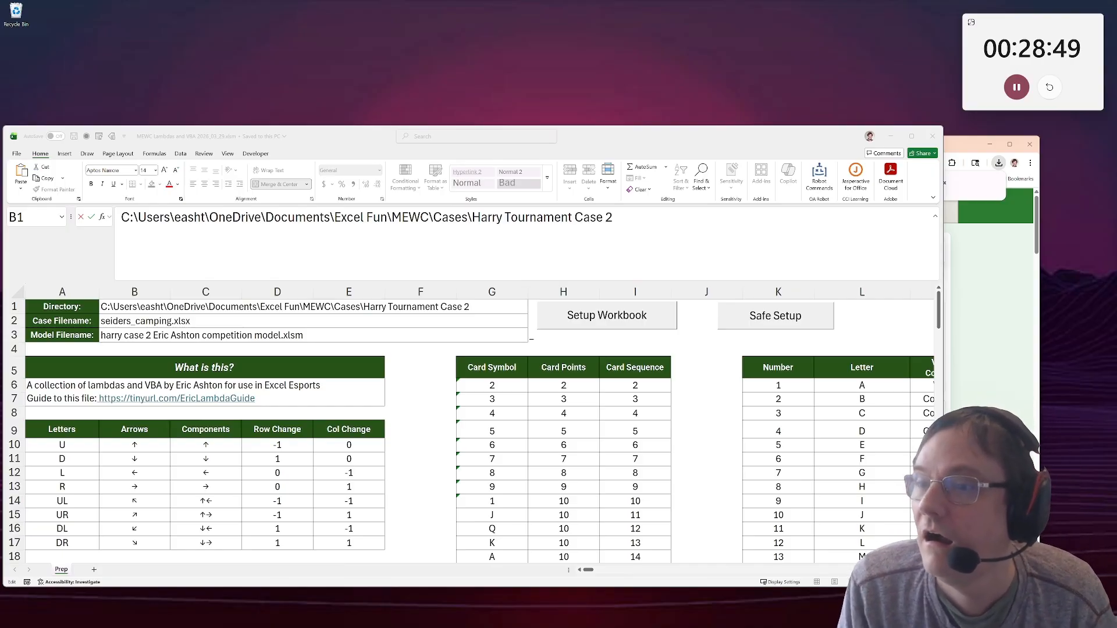
key(alt+Tab)
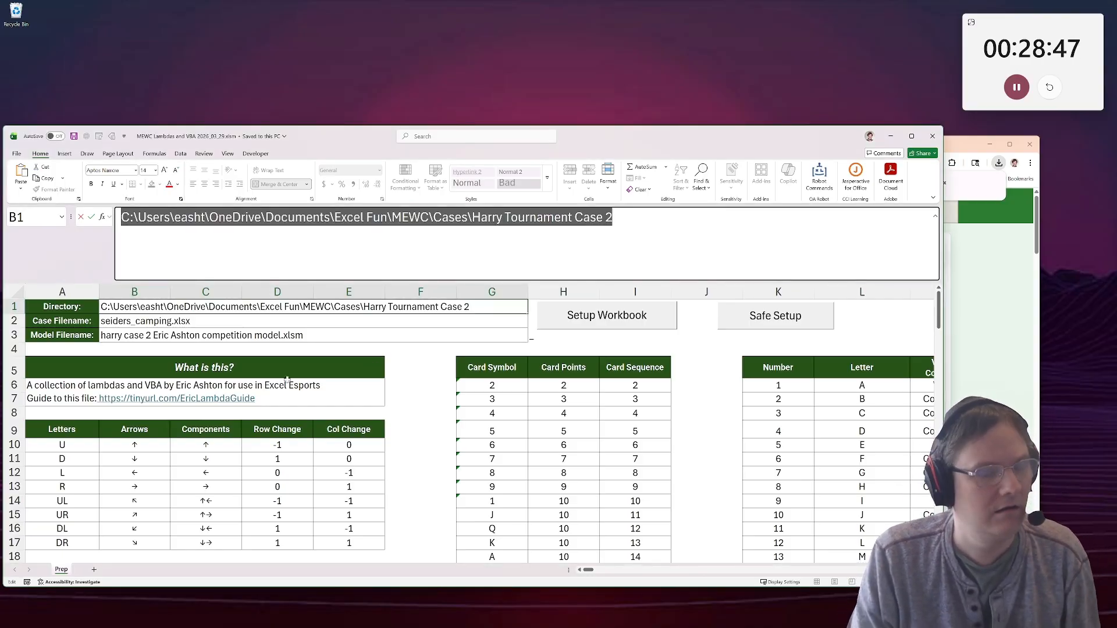
click(501, 350)
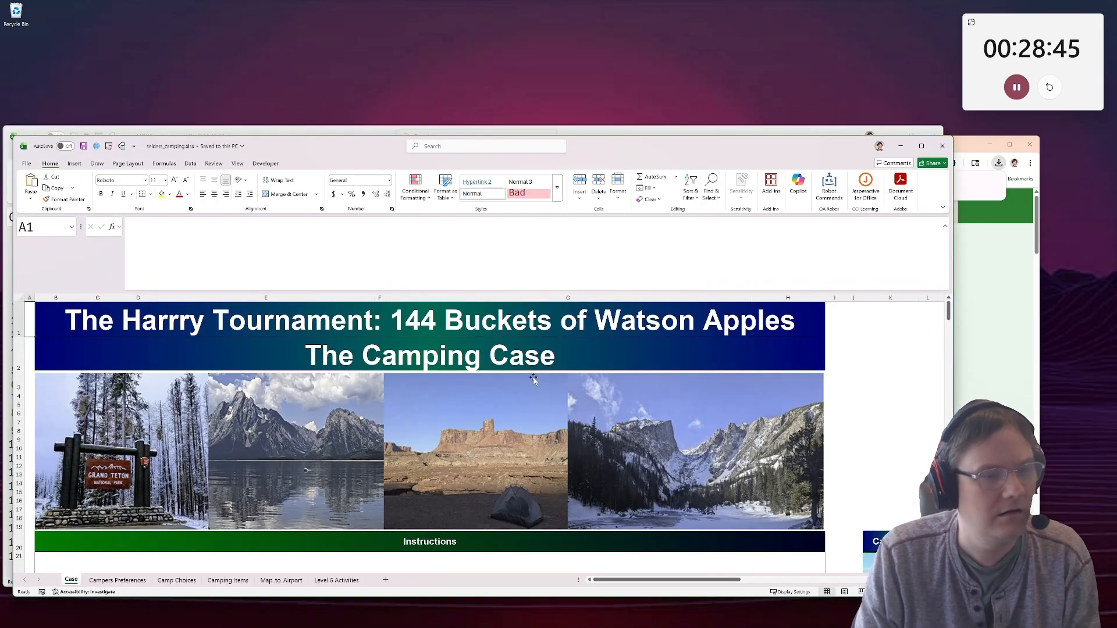
Examine the original Case sheet's instructions, bonus questions, table headers and level sections down to Level 4.
scroll(434, 441, down, 5)
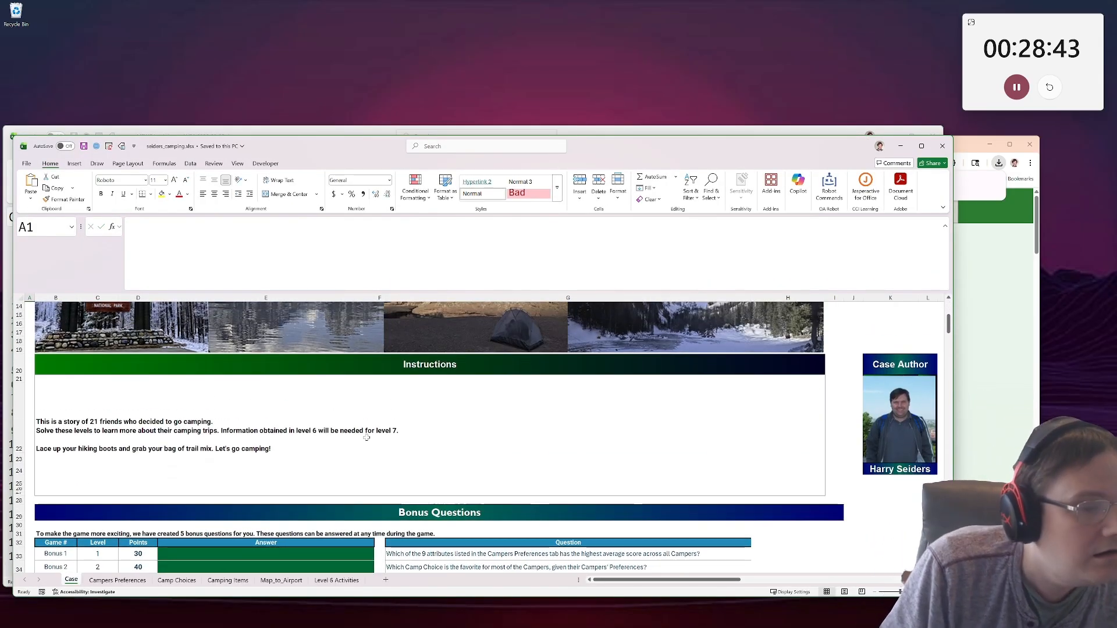
click(334, 405)
scroll(335, 405, down, 4)
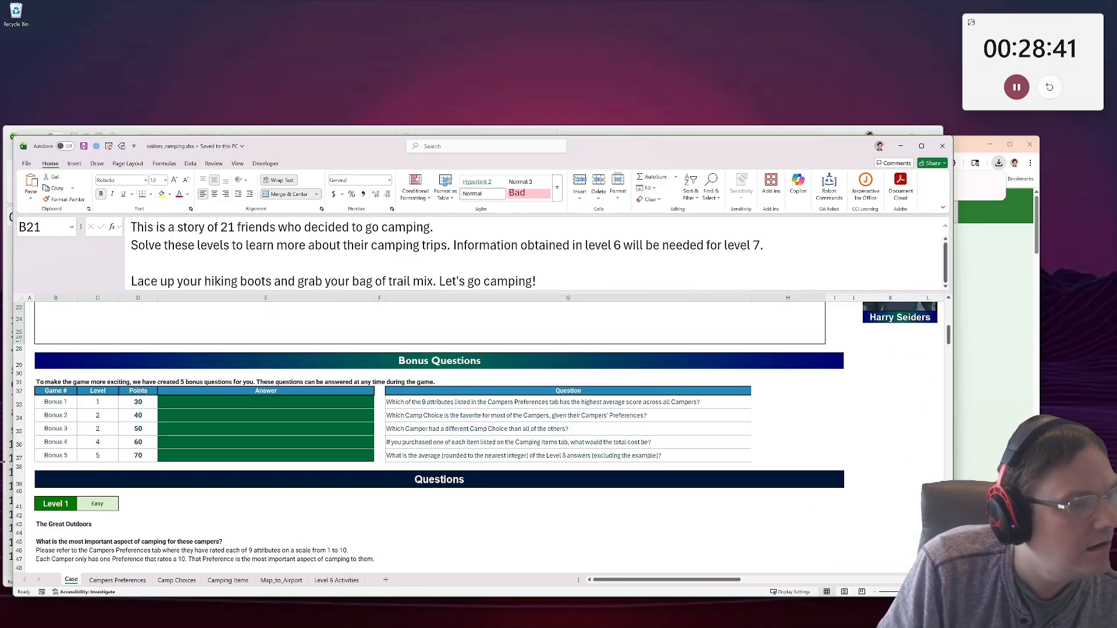
drag(51, 383, 129, 438)
scroll(123, 435, down, 5)
drag(55, 403, 140, 402)
click(138, 403)
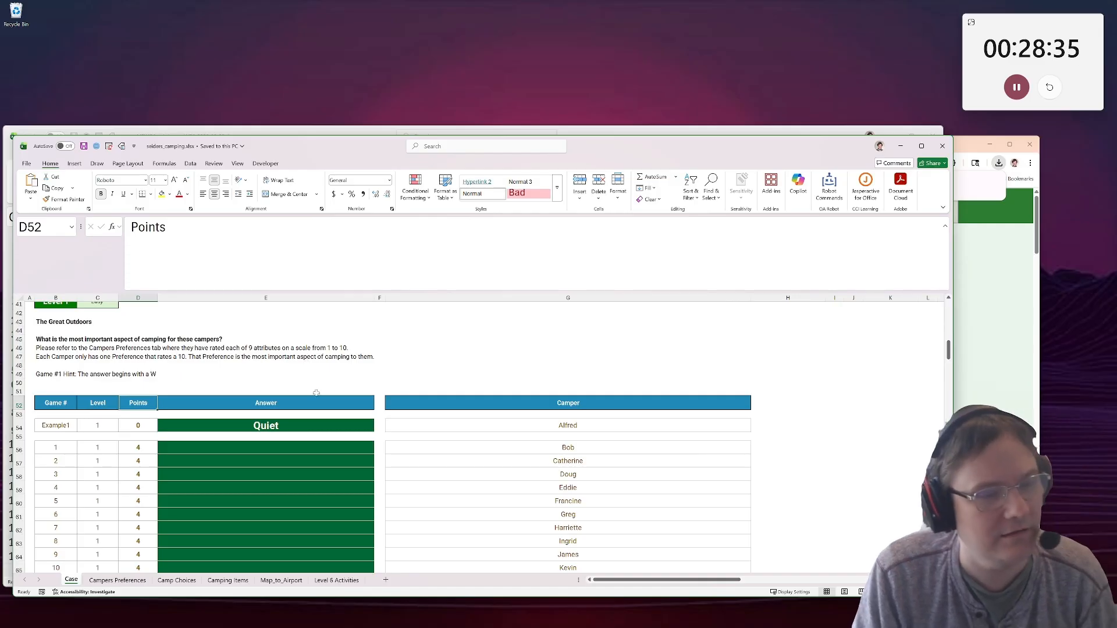
scroll(291, 396, up, 1)
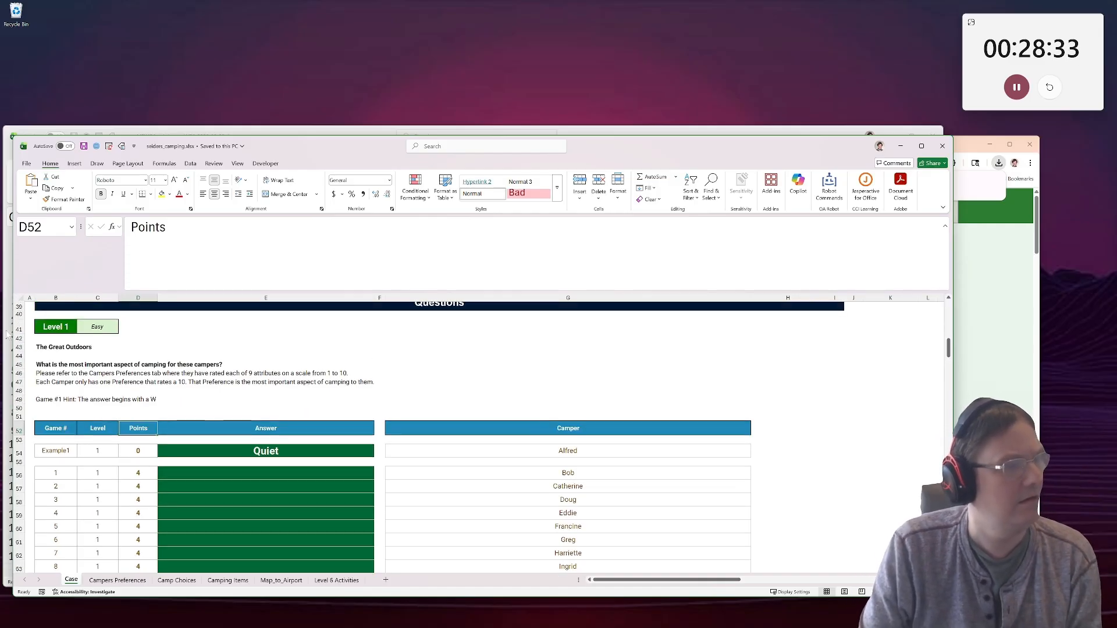
click(29, 326)
scroll(223, 404, up, 3)
scroll(223, 404, down, 20)
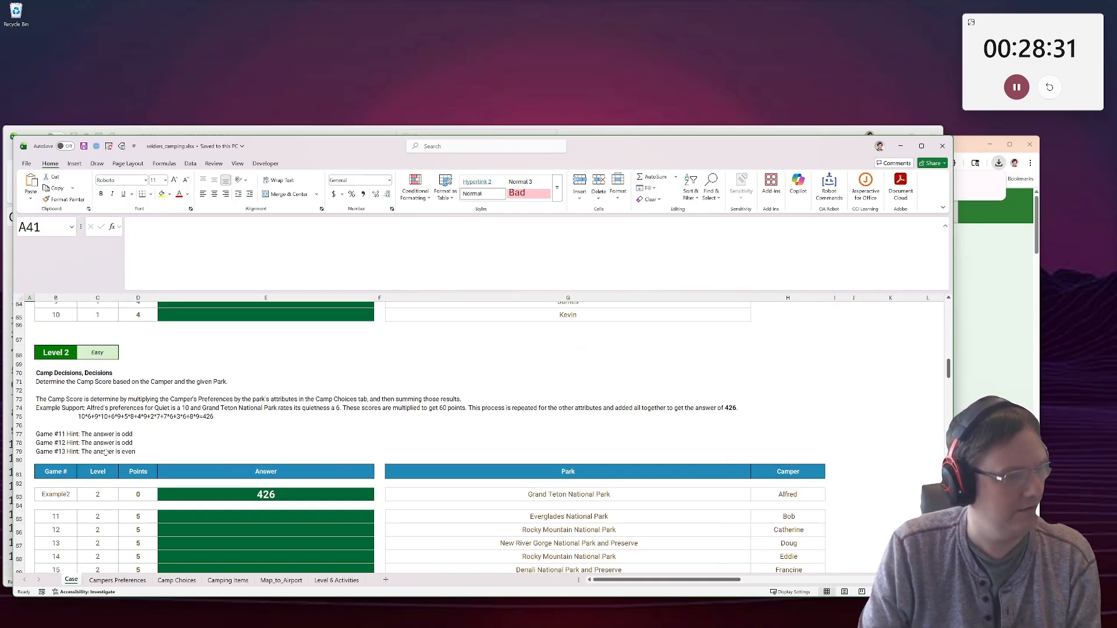
Close the case file, run Setup Workbook from Prep again overwriting the existing model file, and maximize the new model's window.
click(943, 146)
right_click(62, 570)
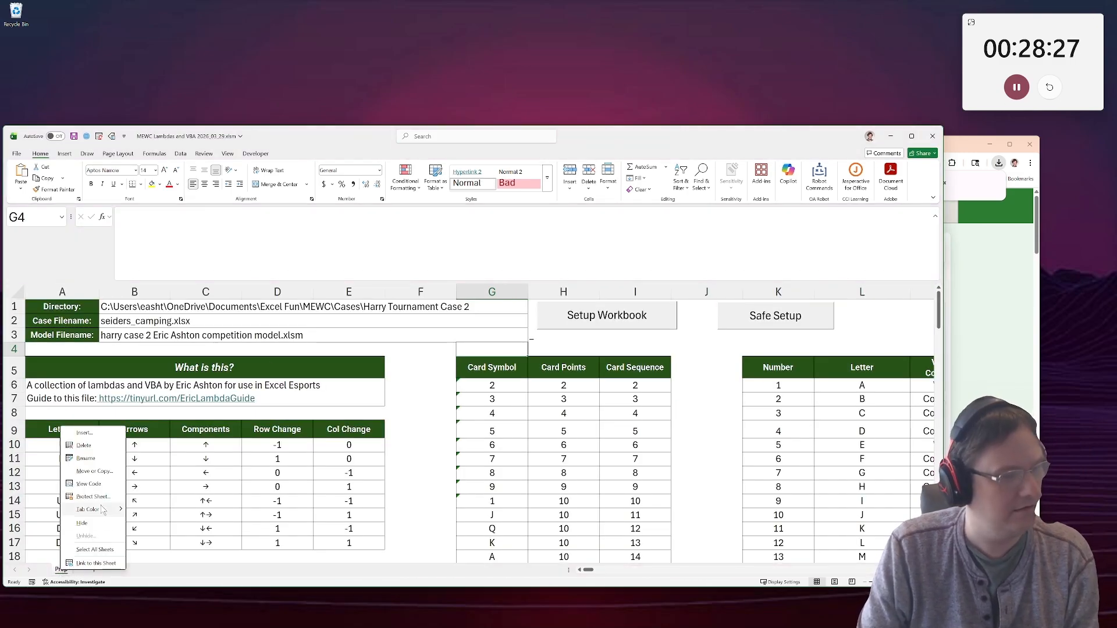
key(Escape)
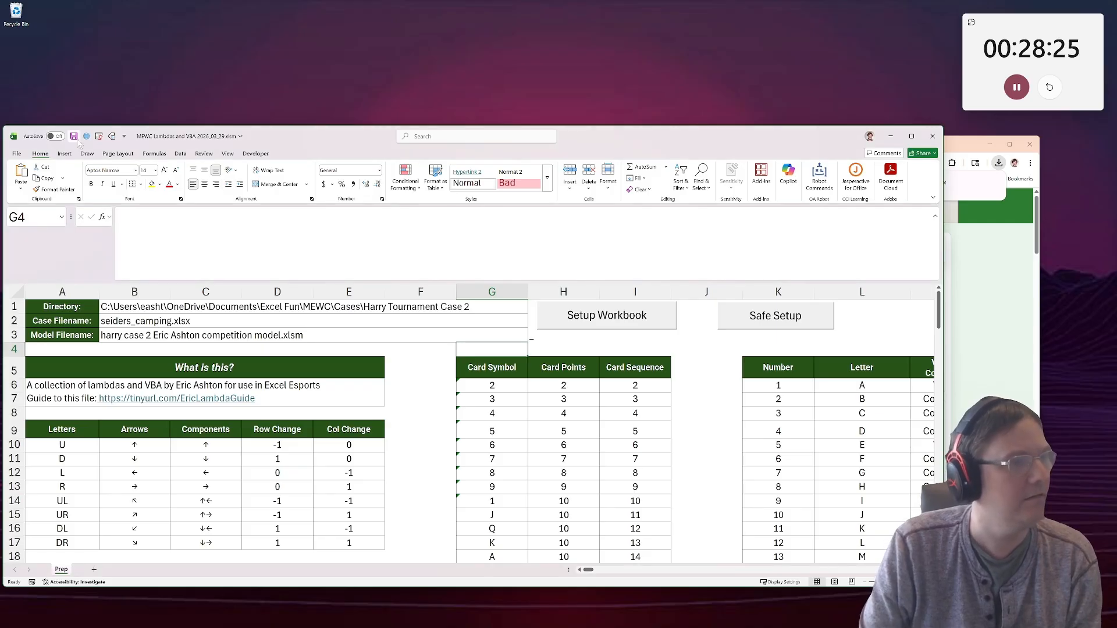
click(606, 318)
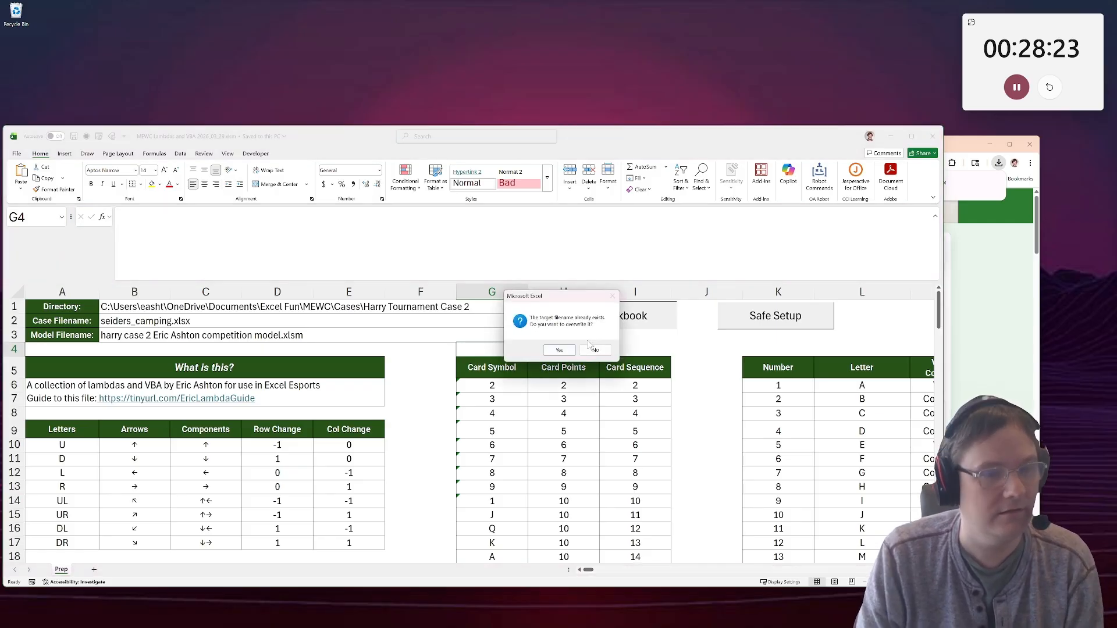
click(562, 351)
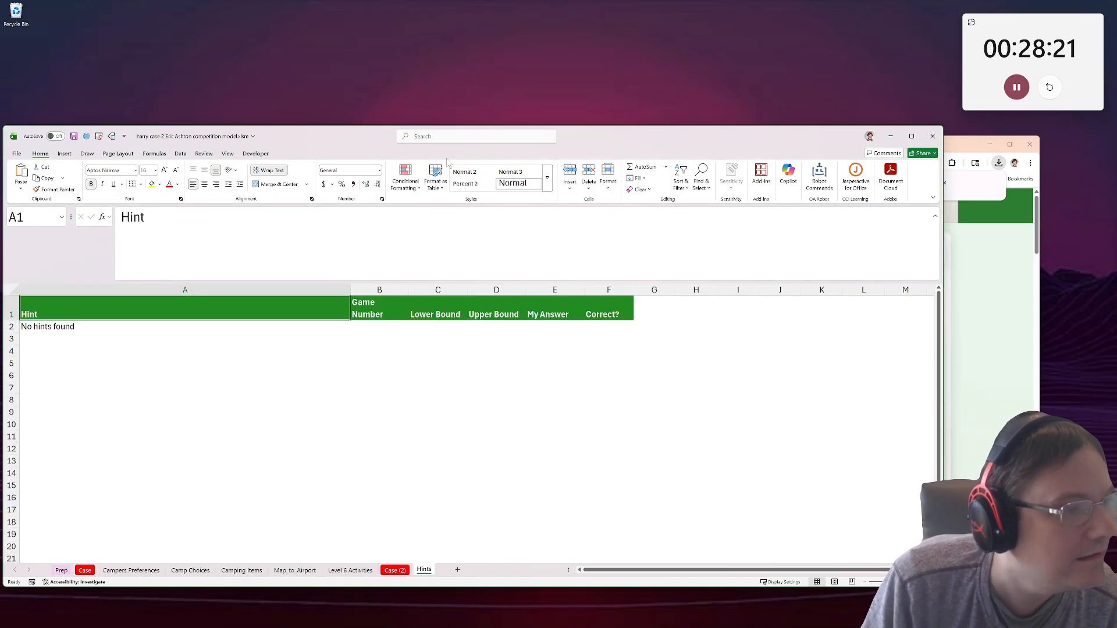
double_click(606, 138)
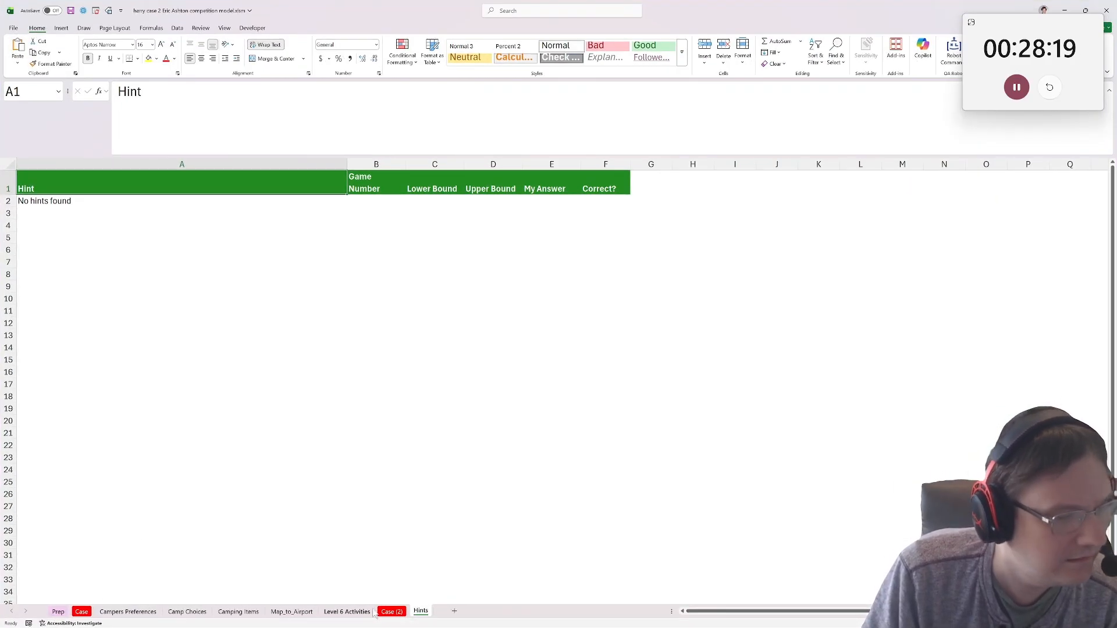
Check the Case (2) copy in the rebuilt model and read the Level 1 task on the Case sheet.
click(380, 615)
scroll(91, 577, down, 13)
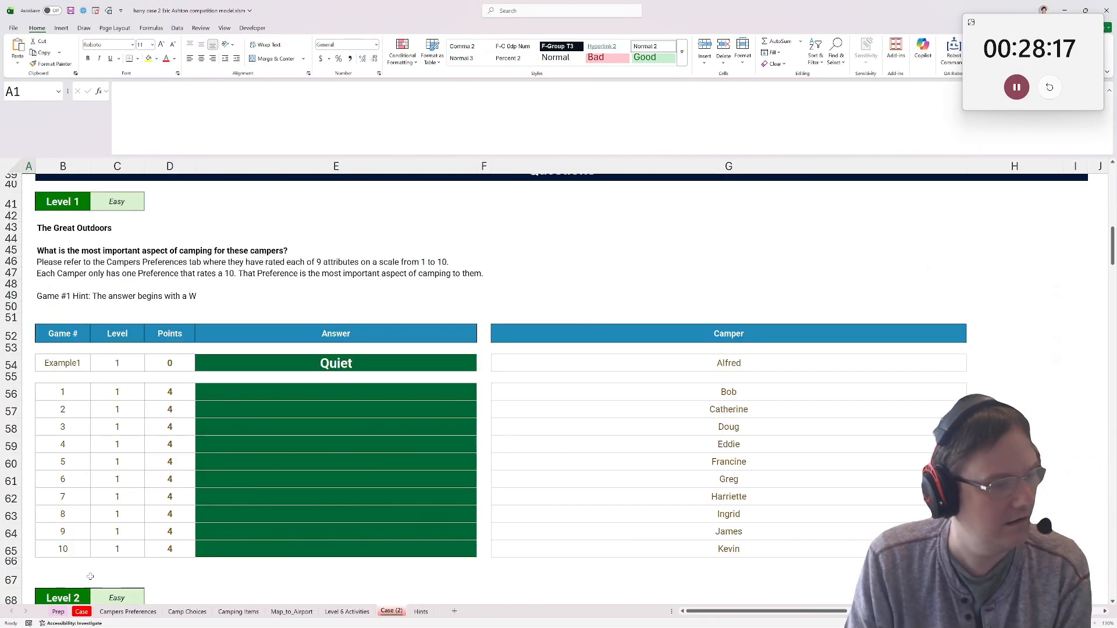
click(82, 612)
scroll(118, 510, down, 11)
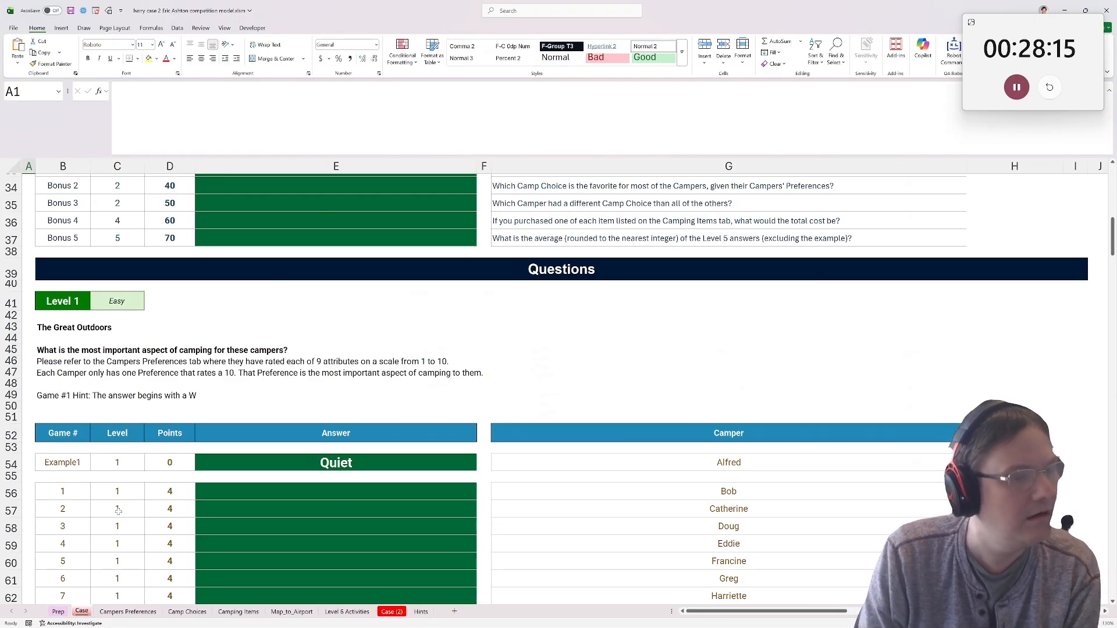
scroll(118, 512, down, 1)
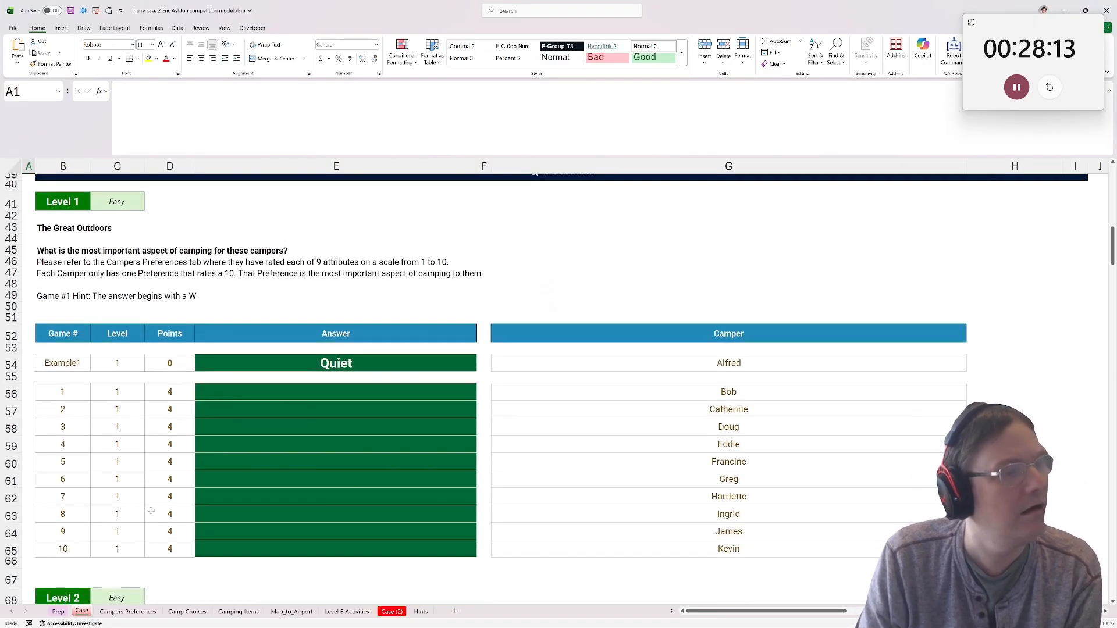
On Campers Preferences, enter =biggest(B5:J5,$B$4:$J$4) in K5 and fill it down through row 25.
click(145, 615)
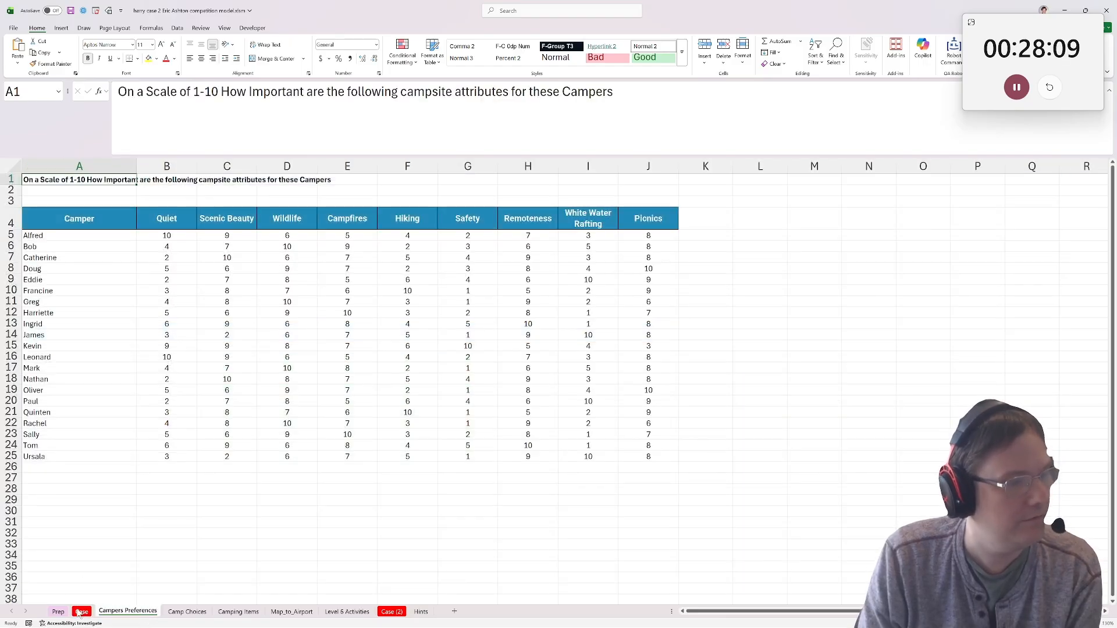
click(718, 234)
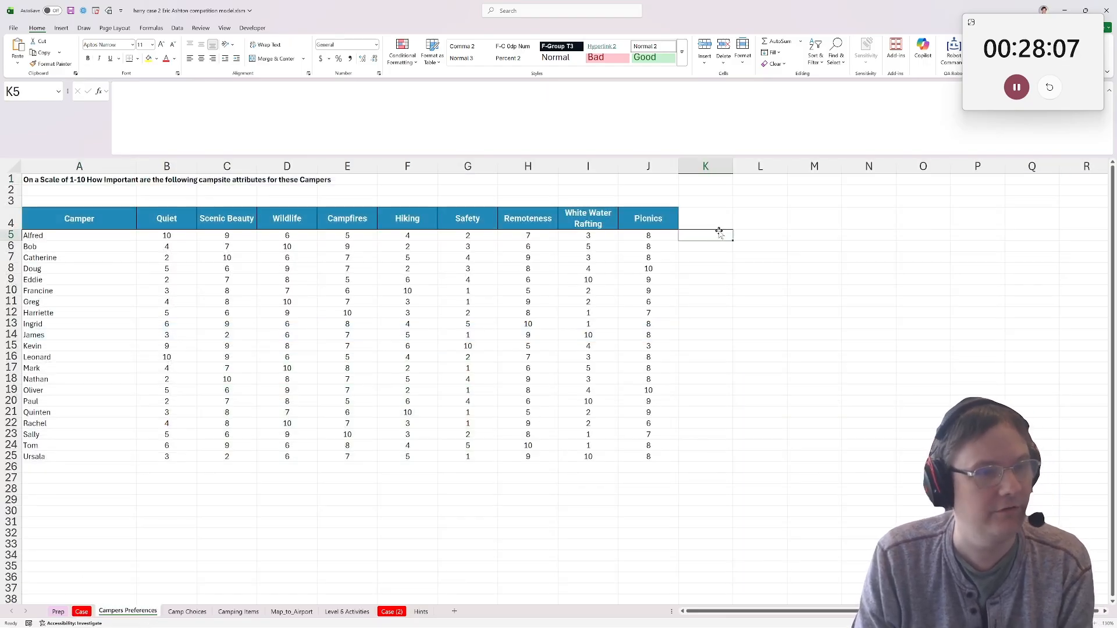
text(=biggest)
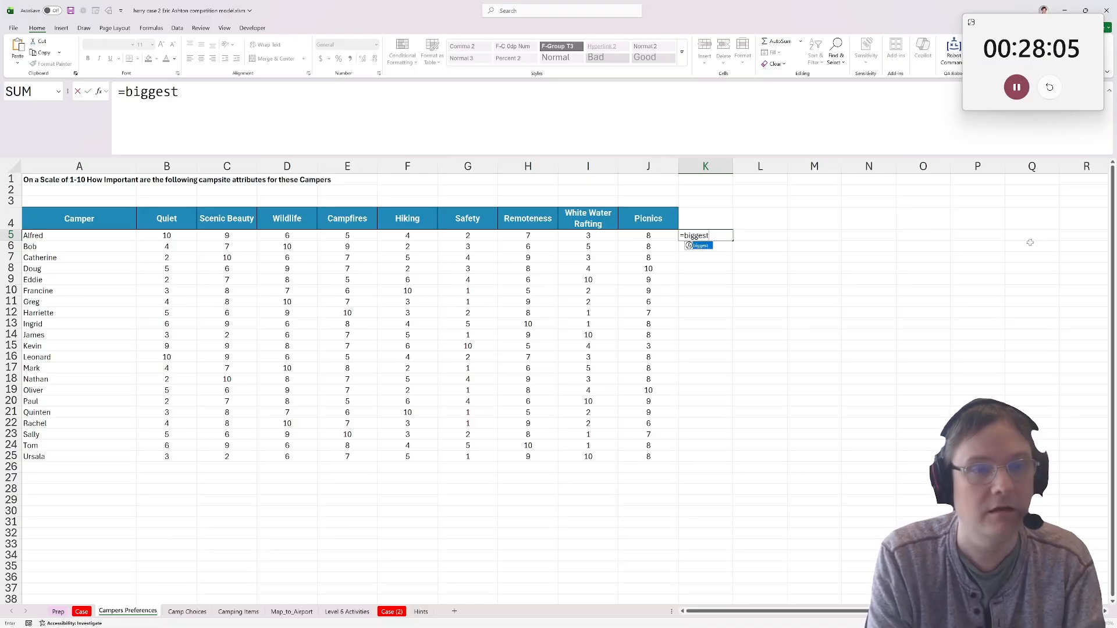
text(()
drag(167, 236, 648, 236)
text(,)
drag(158, 225, 636, 219)
key(F4)
text())
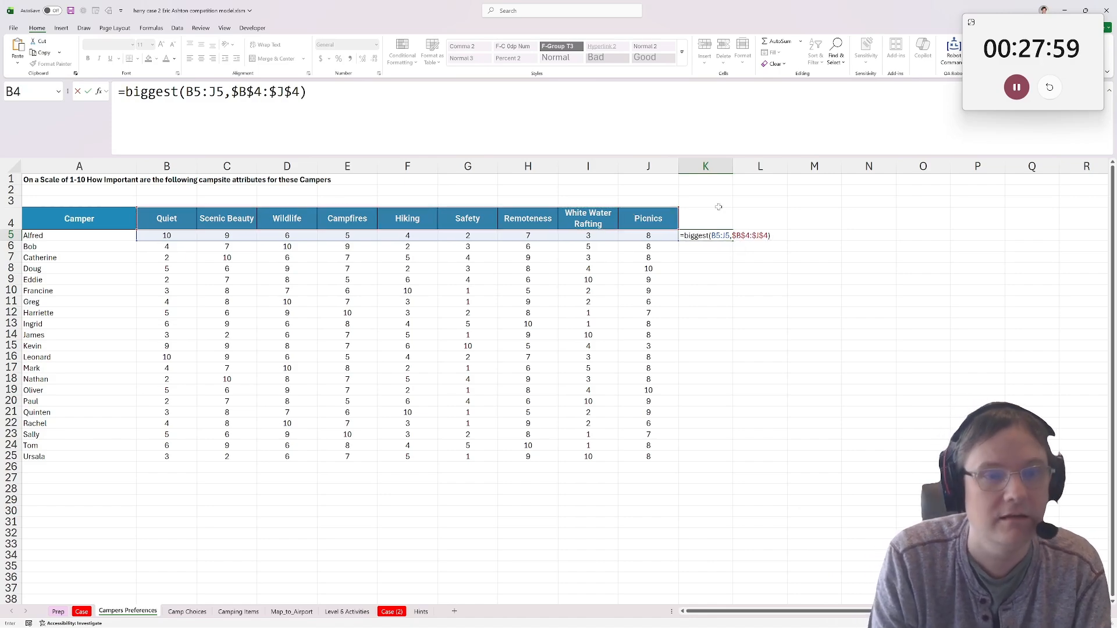
key(ctrl+Return)
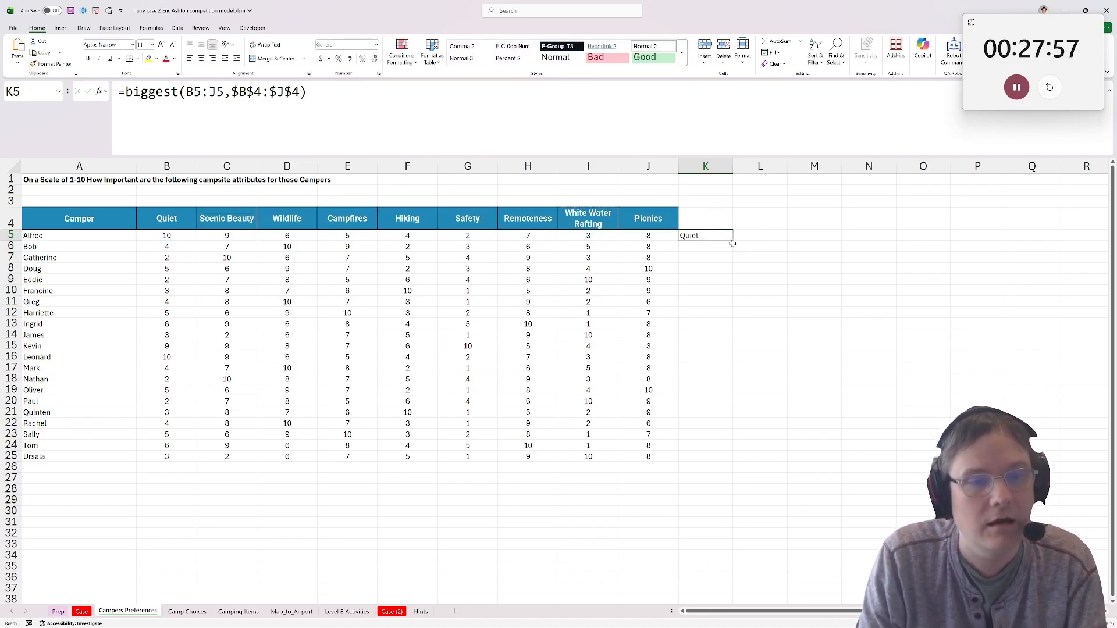
double_click(735, 241)
In Case E56, enter an XLOOKUP that finds G56 in 'Campers Preferences'!$A$5:$A$25 and returns 'Campers Preferences'!$K$5:$K$25.
click(80, 612)
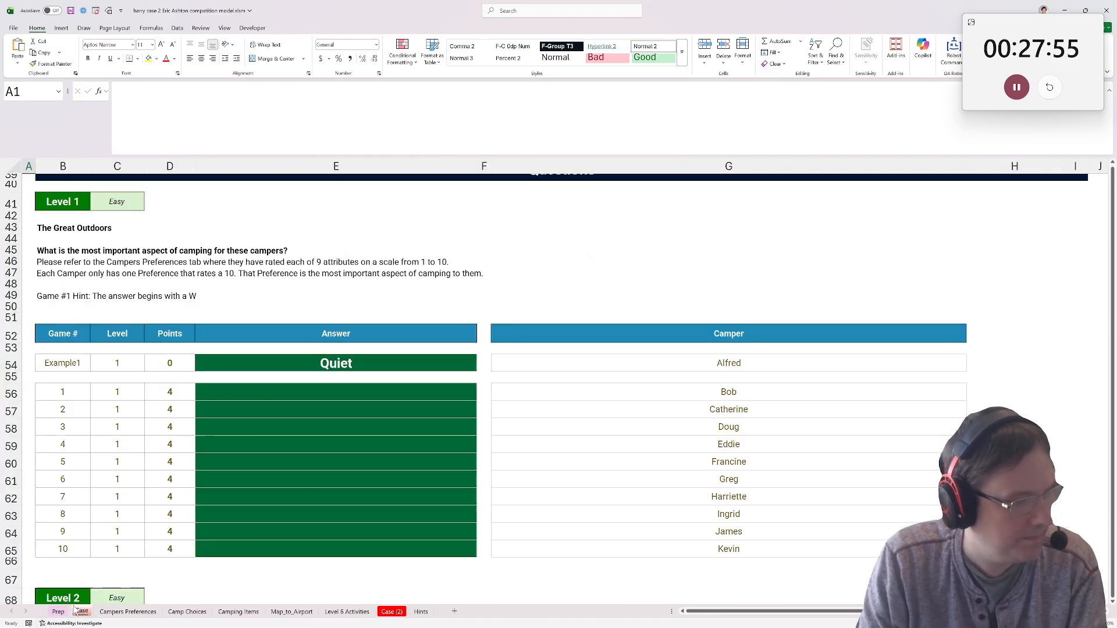
click(328, 389)
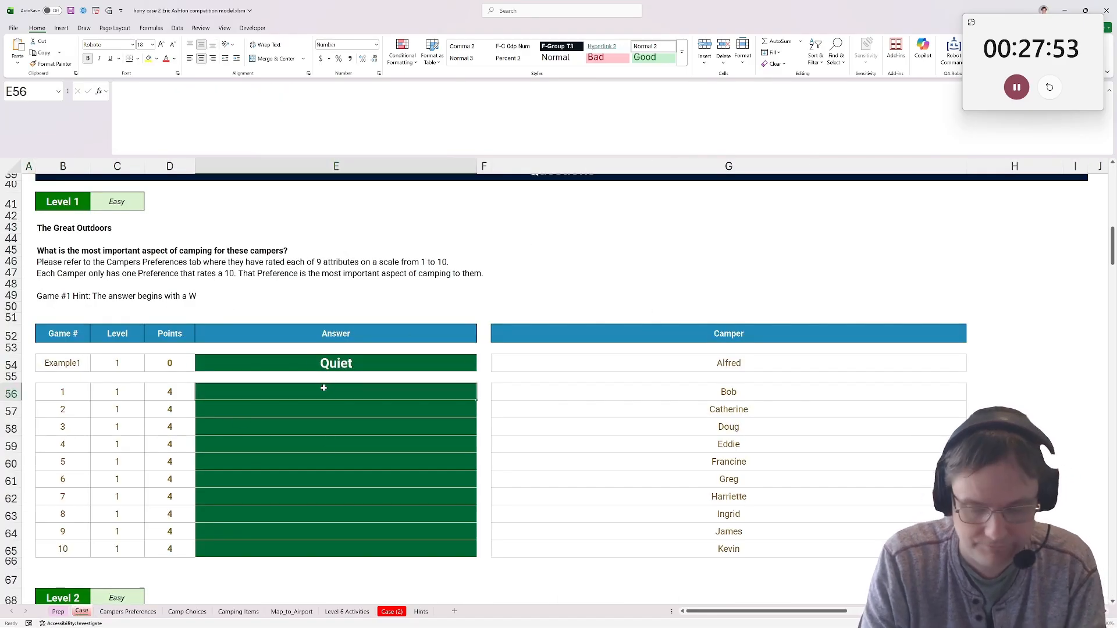
text(=xlookuP()
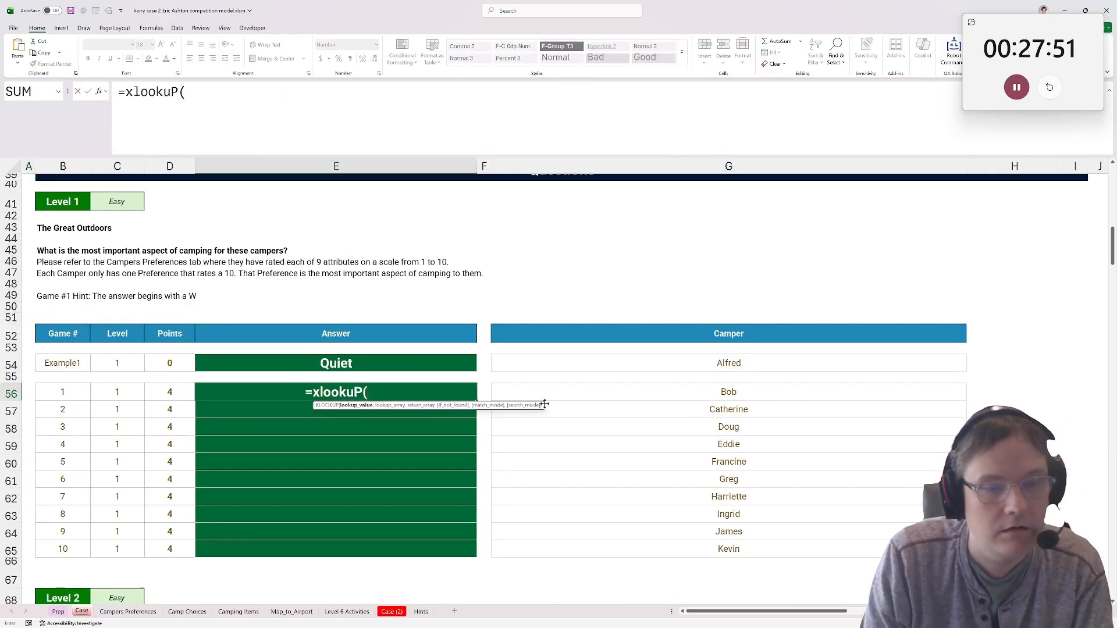
click(661, 389)
text(,)
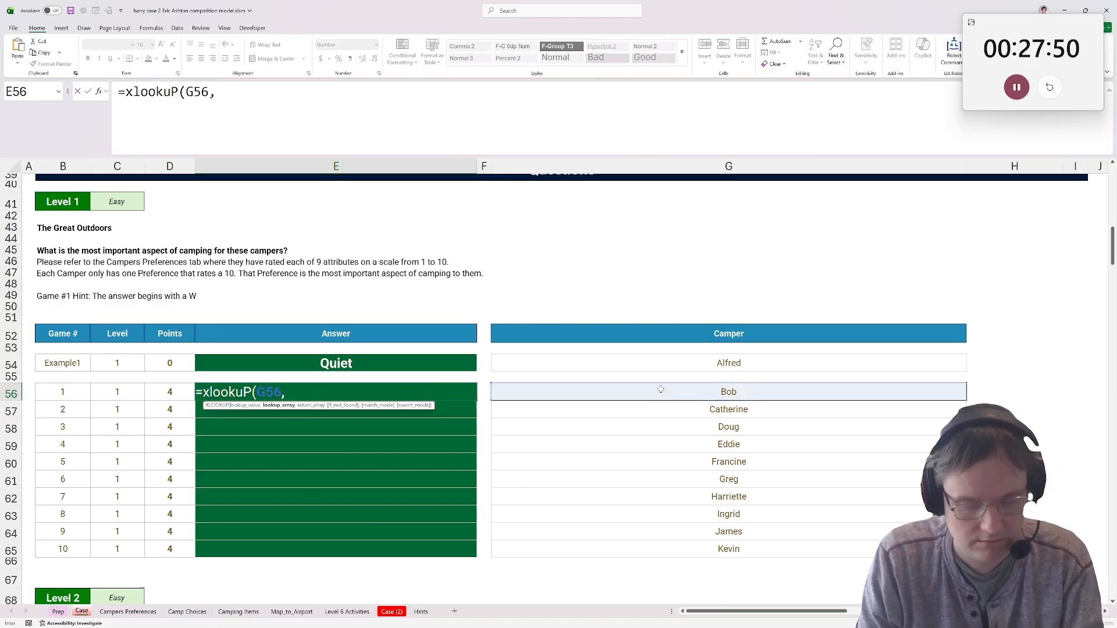
click(65, 614)
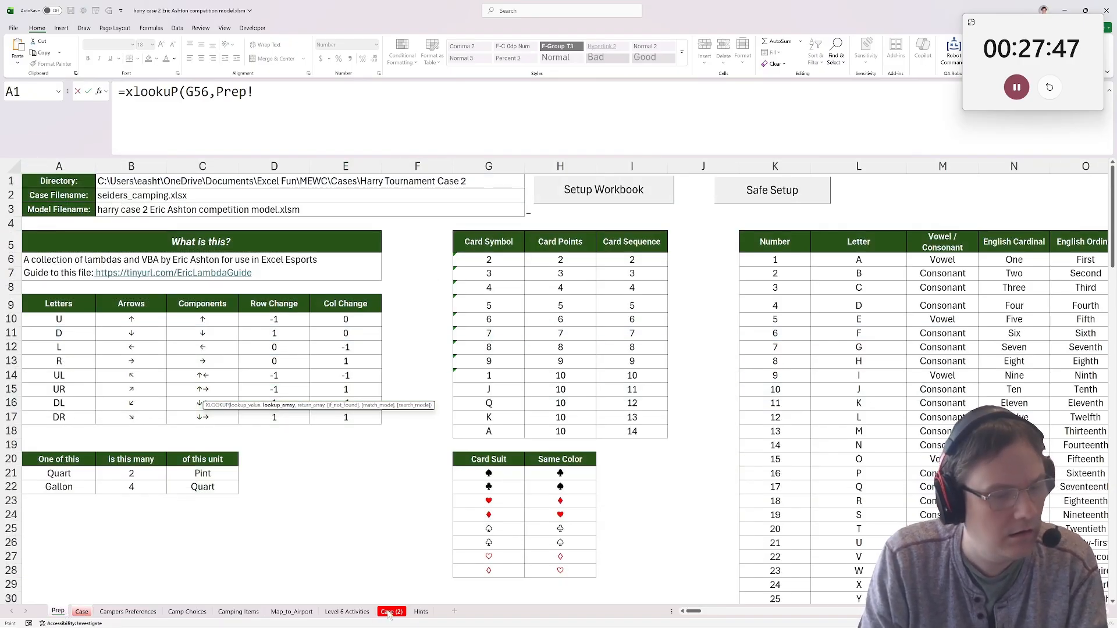
click(139, 612)
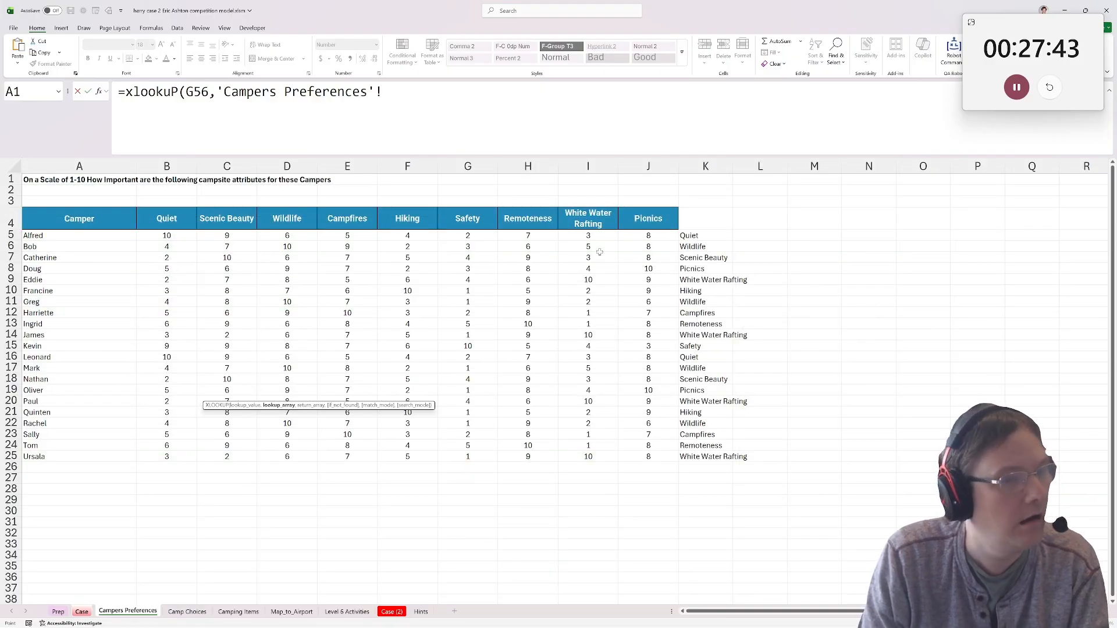
drag(706, 235, 706, 401)
drag(80, 235, 84, 457)
key(F4)
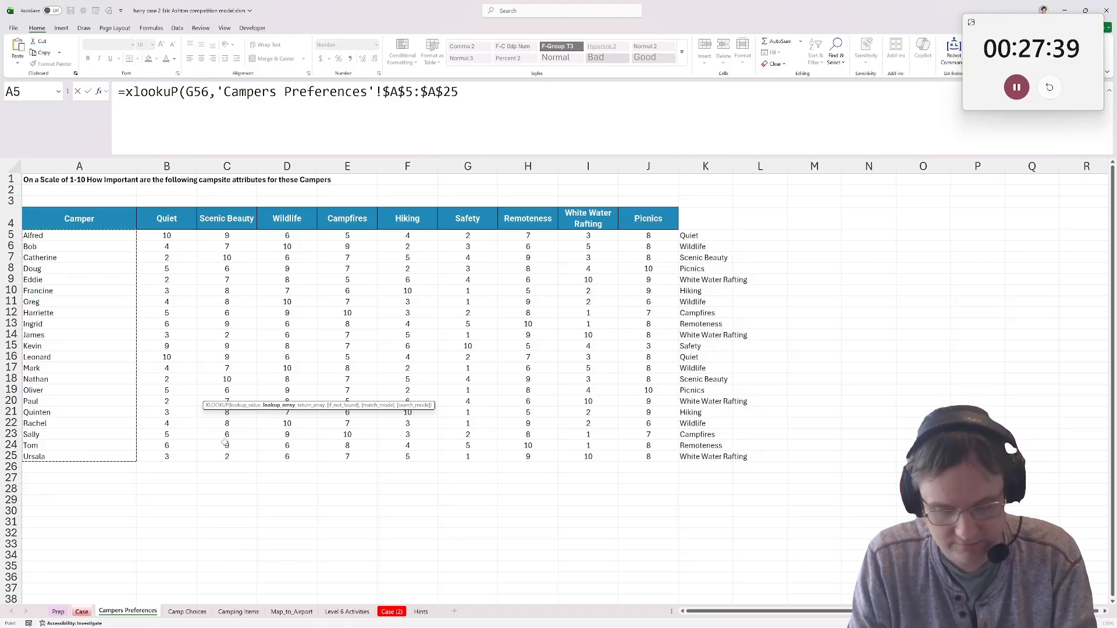
text(,)
drag(719, 230, 743, 460)
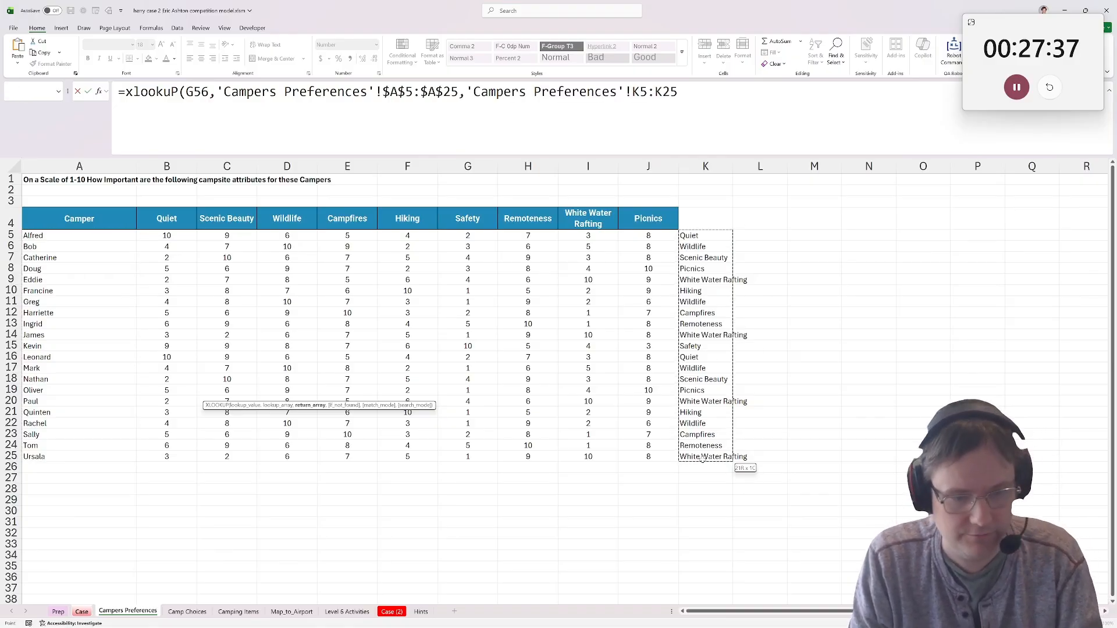
key(F4)
text())
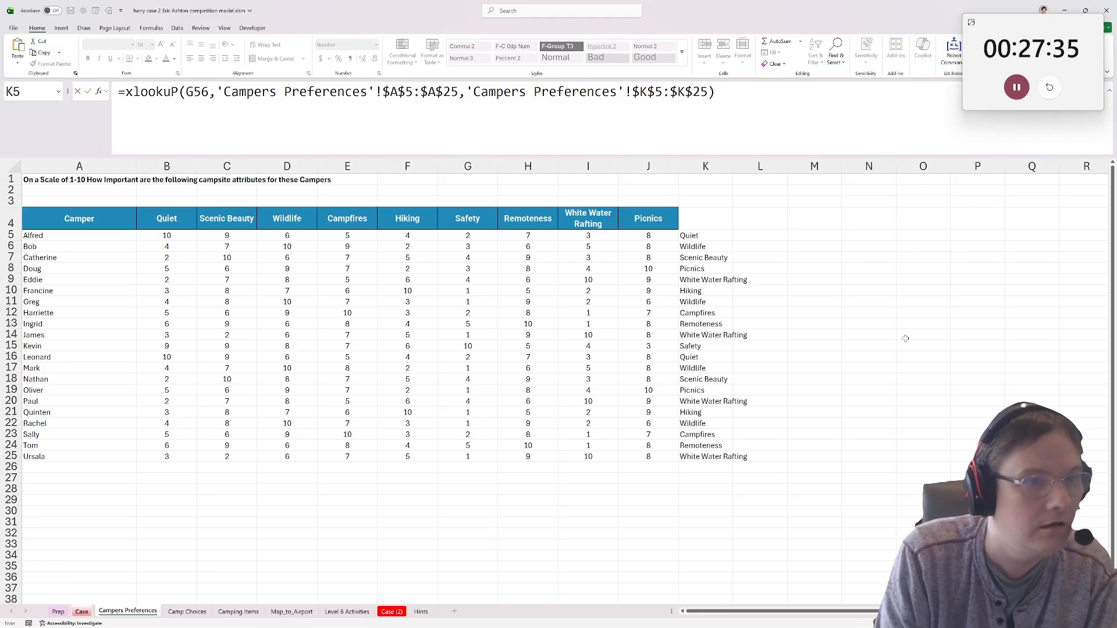
key(Return)
Copy the E56 lookup formula to the example cell E54 and to the Level 1 answers E56:E65.
key(ctrl+c)
click(350, 364)
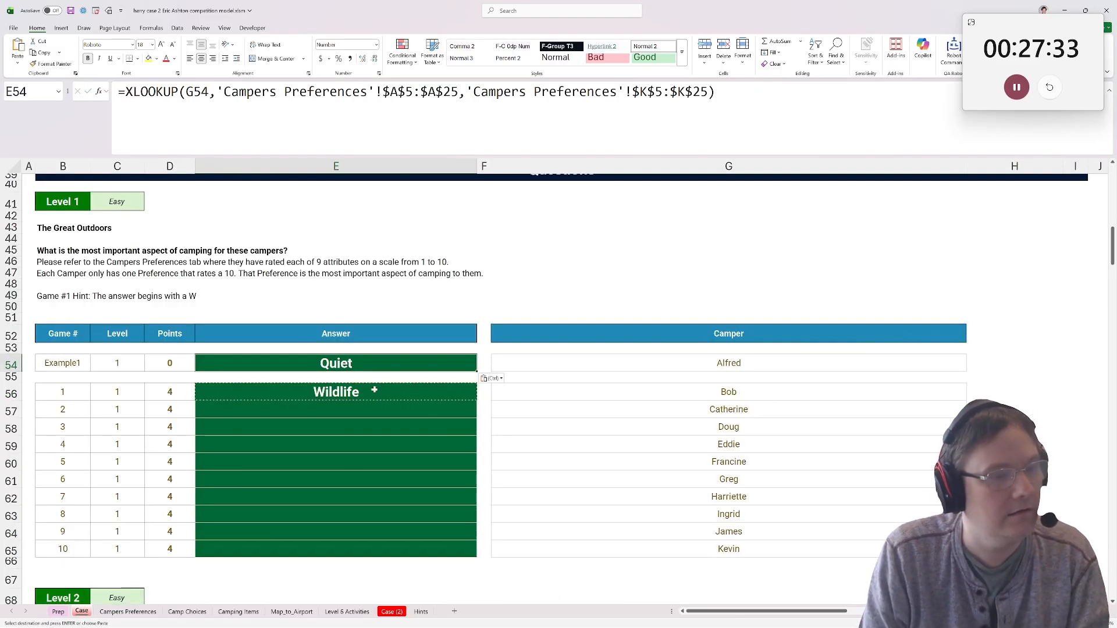
drag(372, 391, 380, 553)
key(ctrl+v)
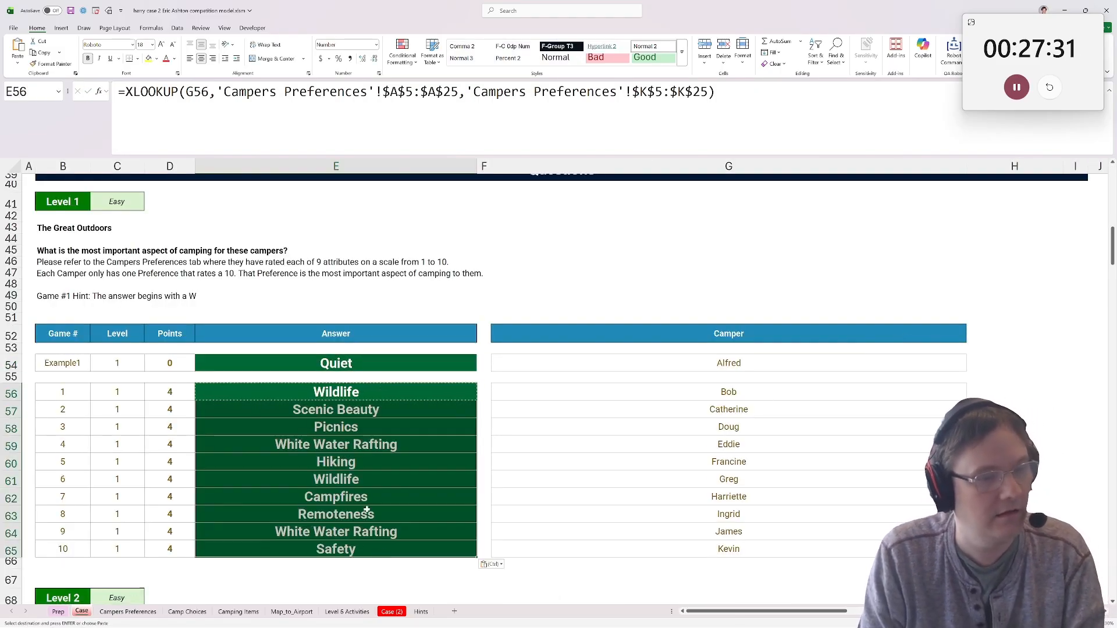
Restore the workbook window, switch to the Camping Case page in the browser, and paste the Level 1 answers into fields 1-1 to 1-10.
double_click(594, 12)
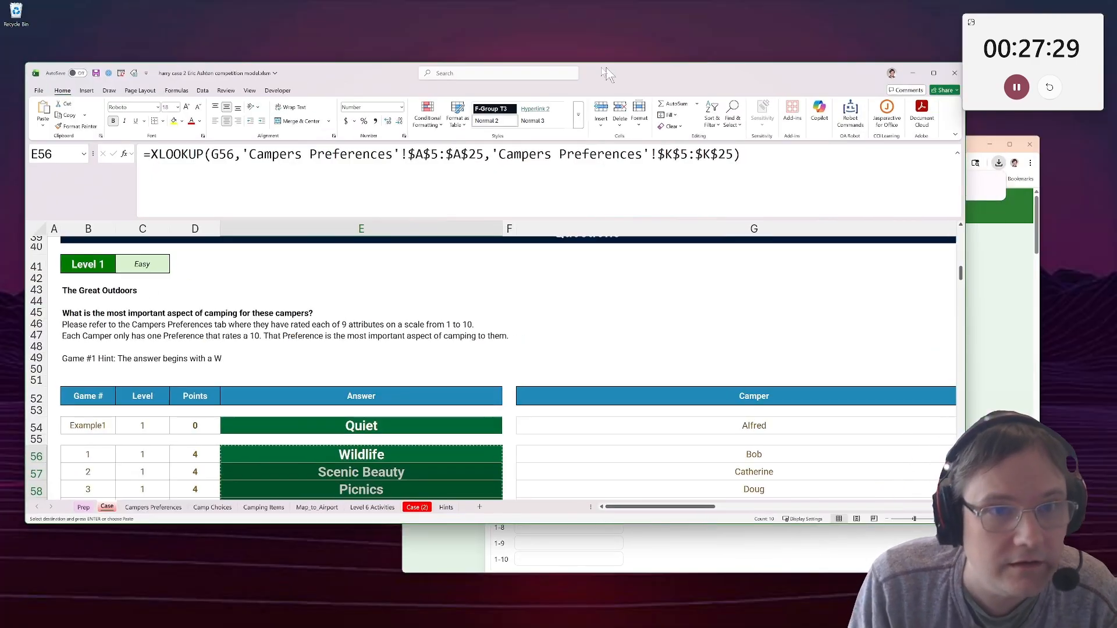
key(alt+Tab)
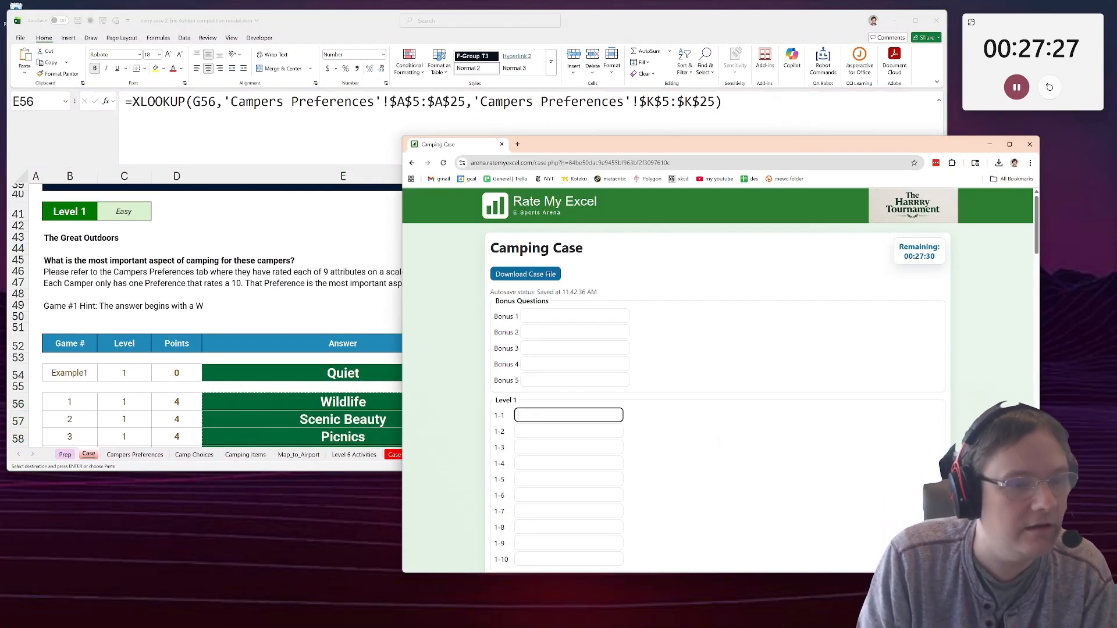
key(ctrl+v)
Reshape the browser into a narrow, tall window beside the workbook and look through its answer form down to Level 7.
drag(401, 294, 732, 294)
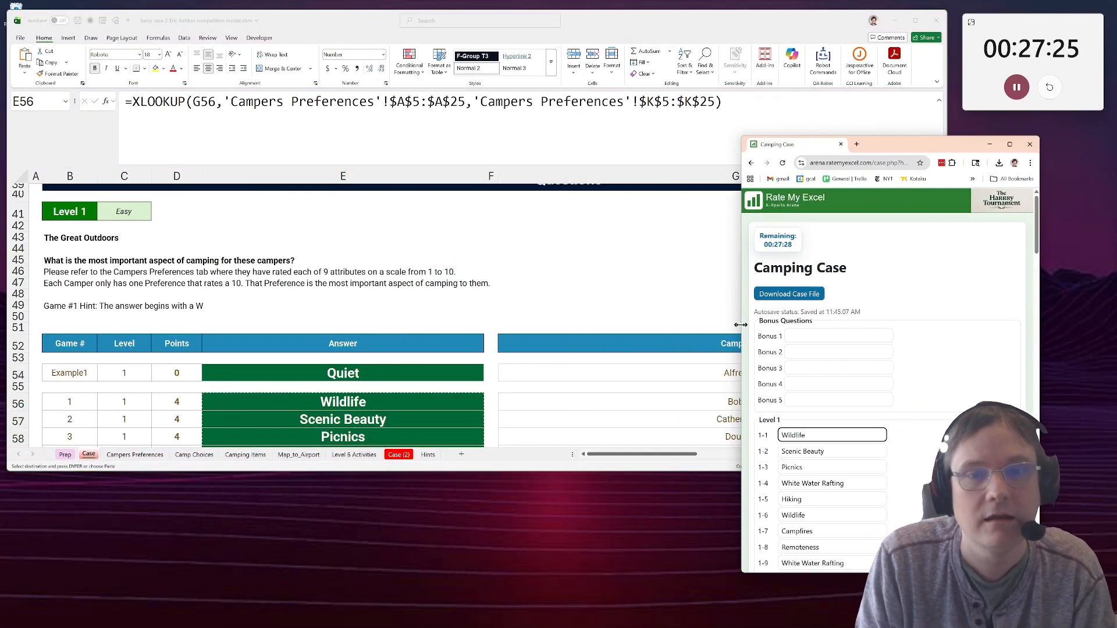
drag(936, 145, 1011, 11)
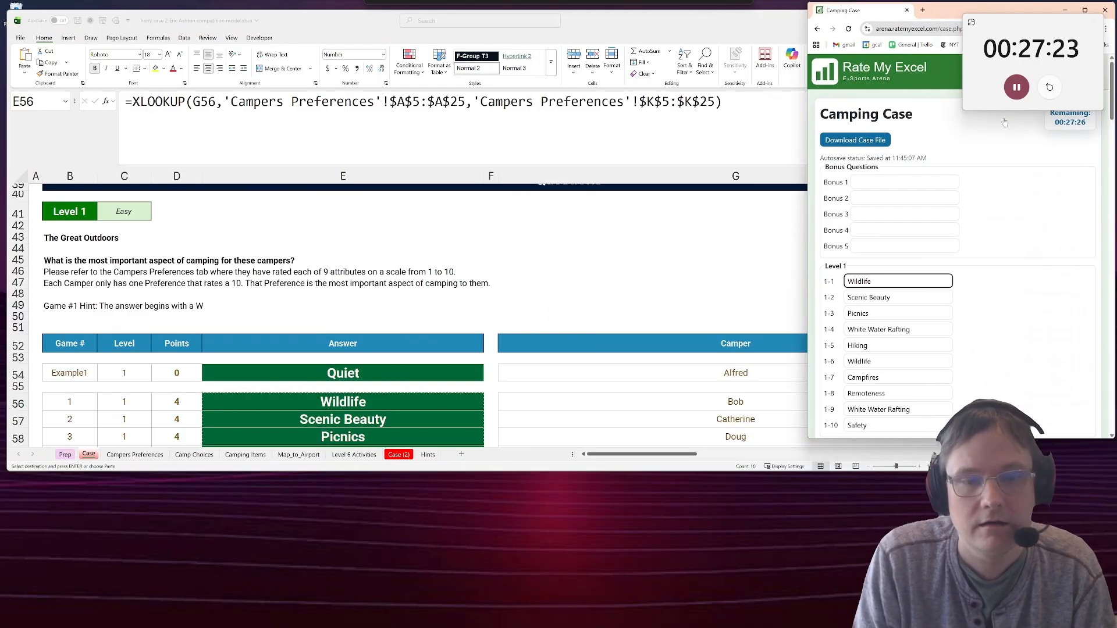
drag(960, 438, 960, 618)
scroll(908, 443, down, 5)
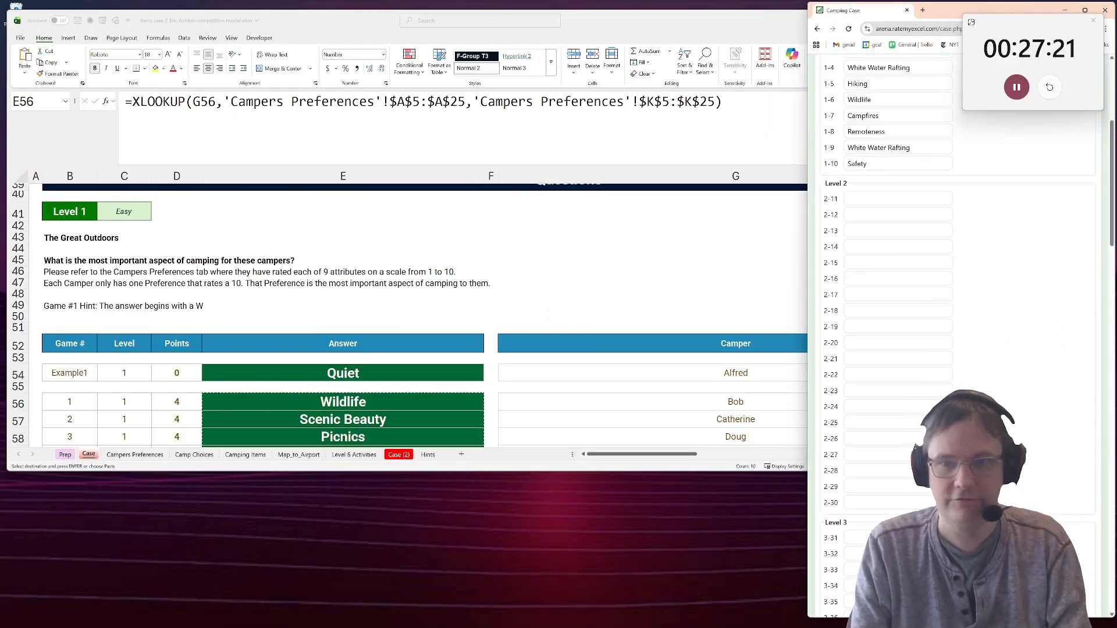
click(905, 443)
scroll(910, 422, up, 1)
scroll(1050, 434, down, 9)
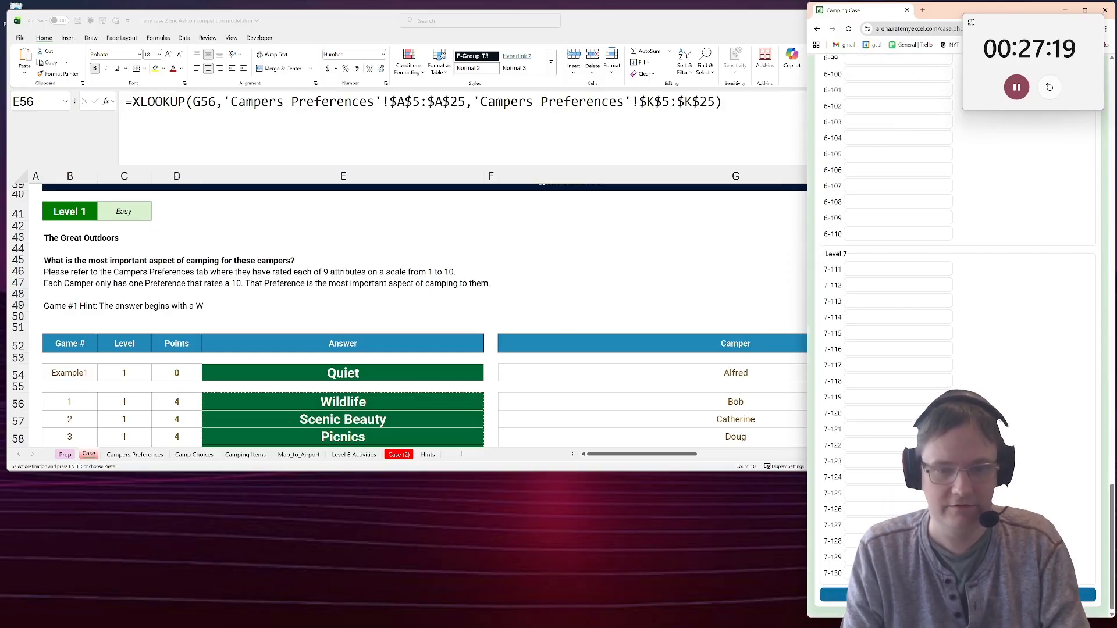
scroll(1036, 442, up, 12)
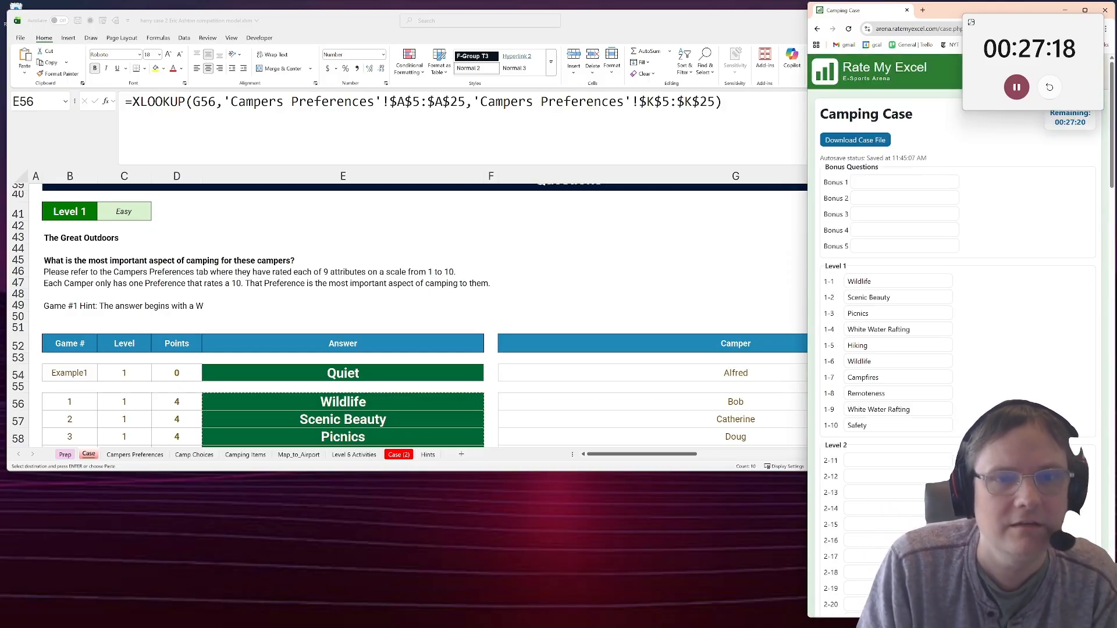
Back in the workbook, study the Level 2 Camp Score rules and question table on Case and the ratings on Campers Preferences.
click(238, 411)
scroll(233, 402, down, 8)
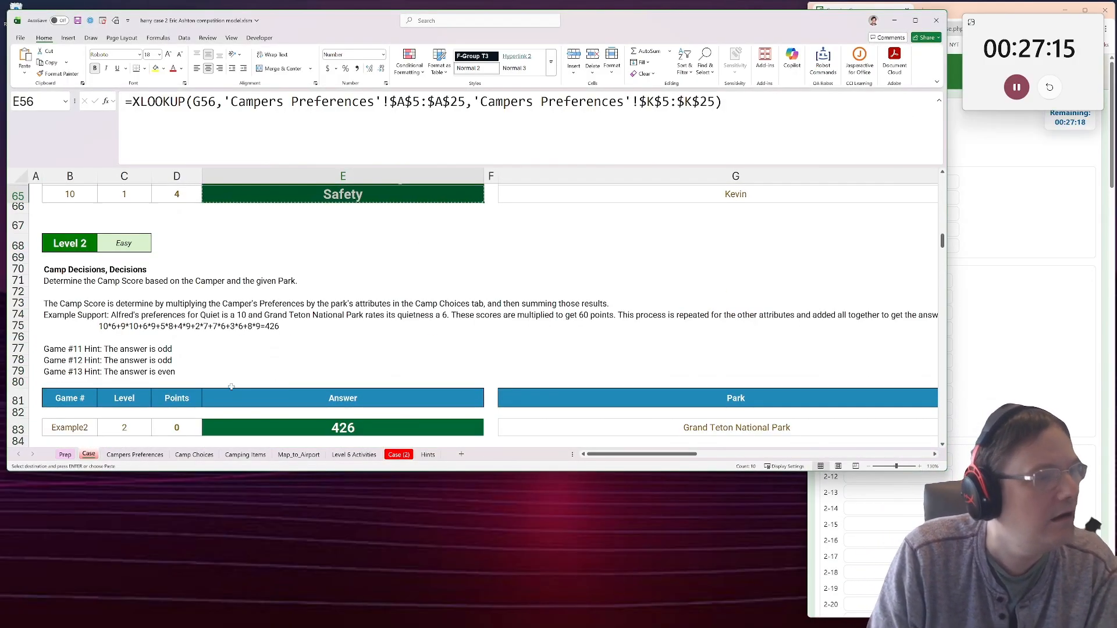
scroll(231, 387, down, 1)
click(294, 306)
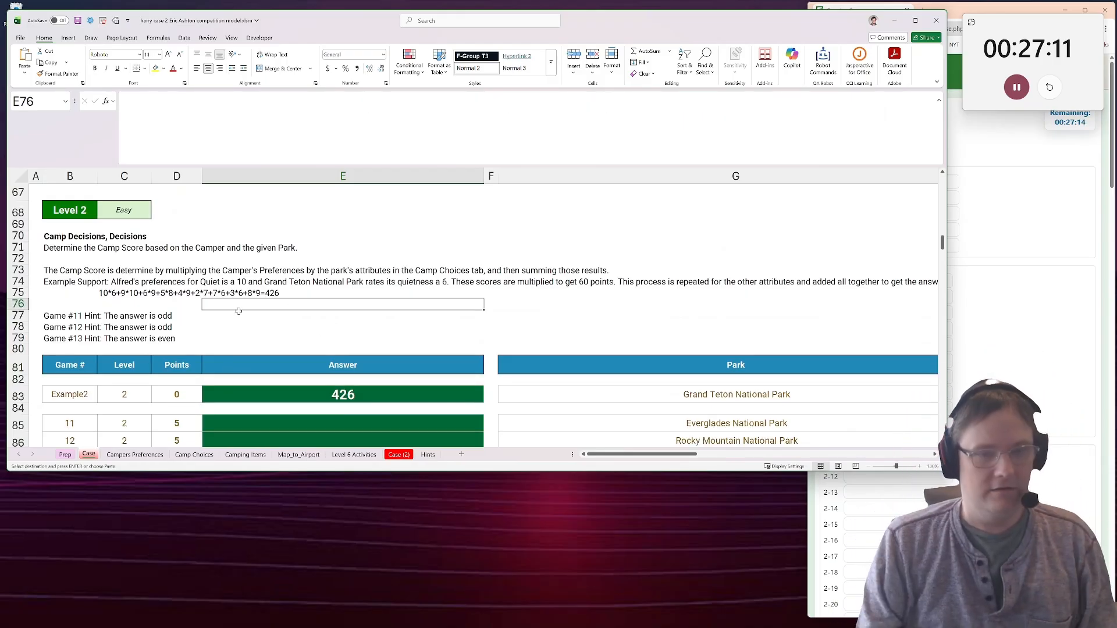
ctrl+scroll(506, 325, down, 3)
click(337, 362)
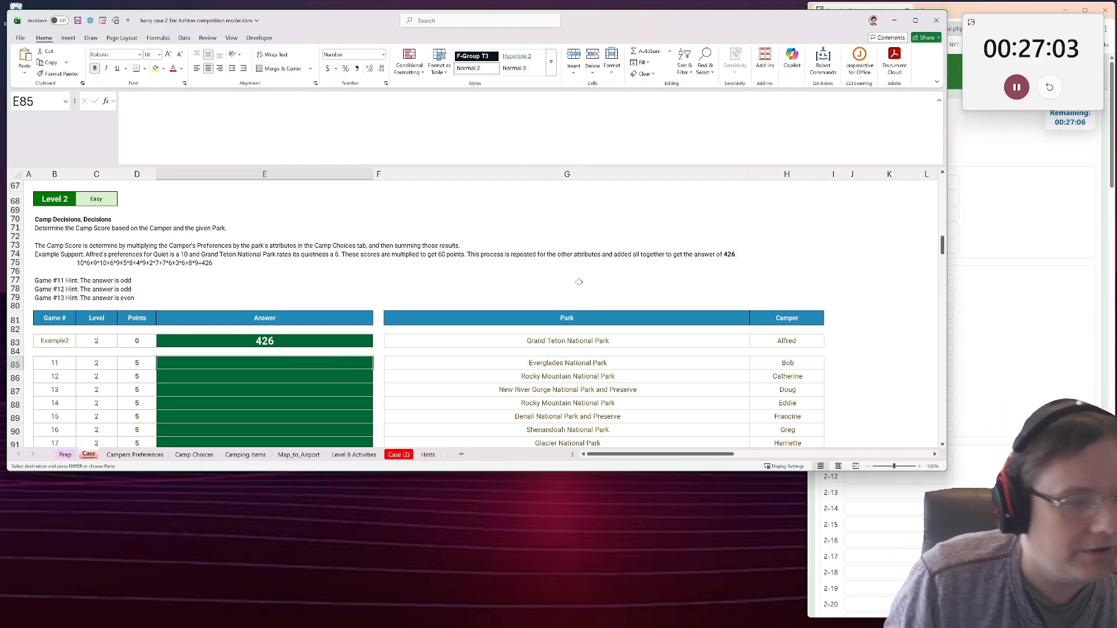
click(850, 364)
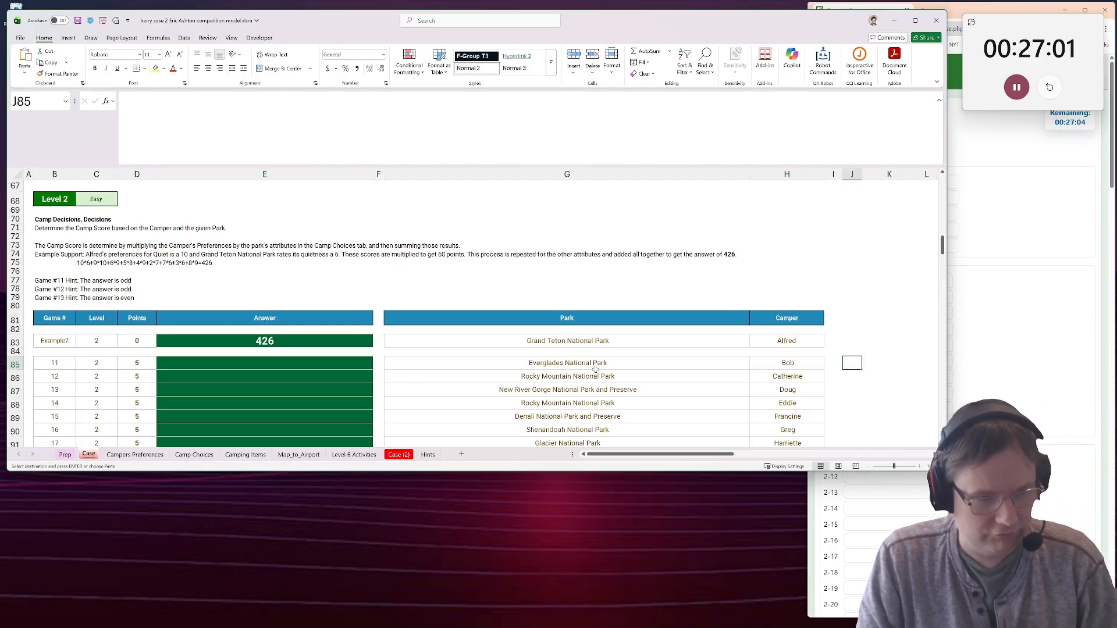
click(134, 455)
click(113, 445)
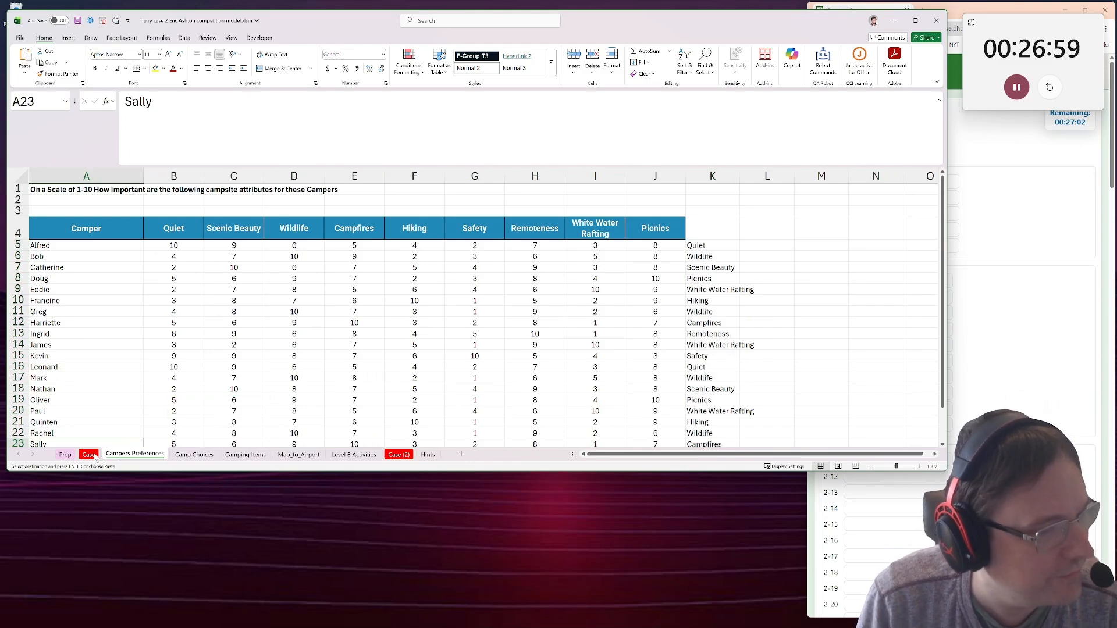
click(88, 454)
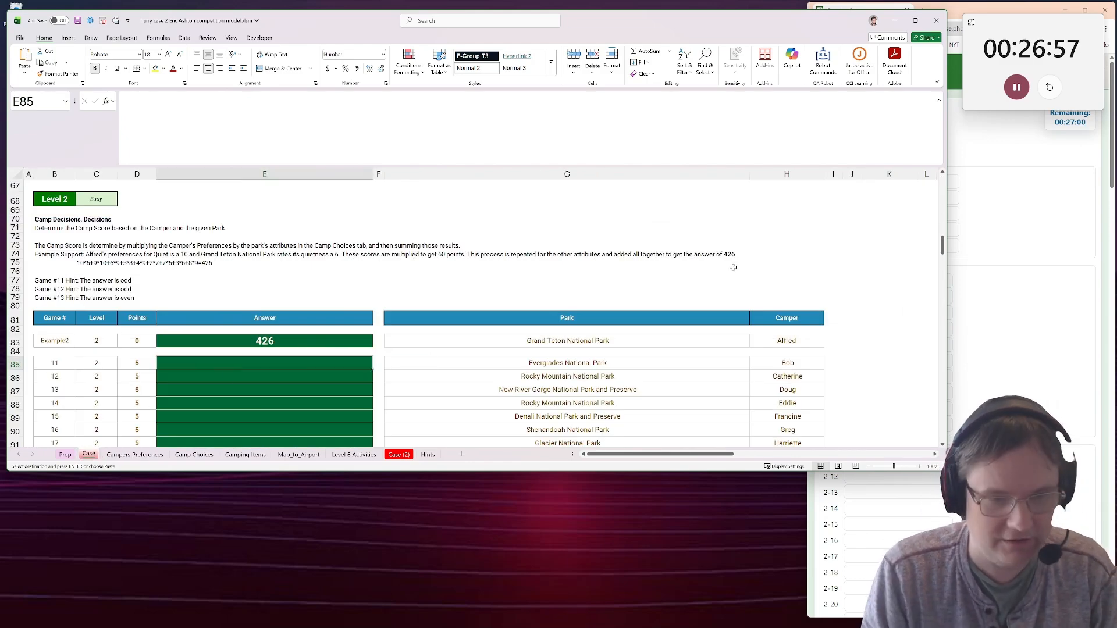
In Case I85, enter an XLOOKUP that finds park G85 in 'Camp Choices'!$A$4:$A$15 and returns the ratings from 'Camp Choices'!$B$4:$J$15.
click(833, 363)
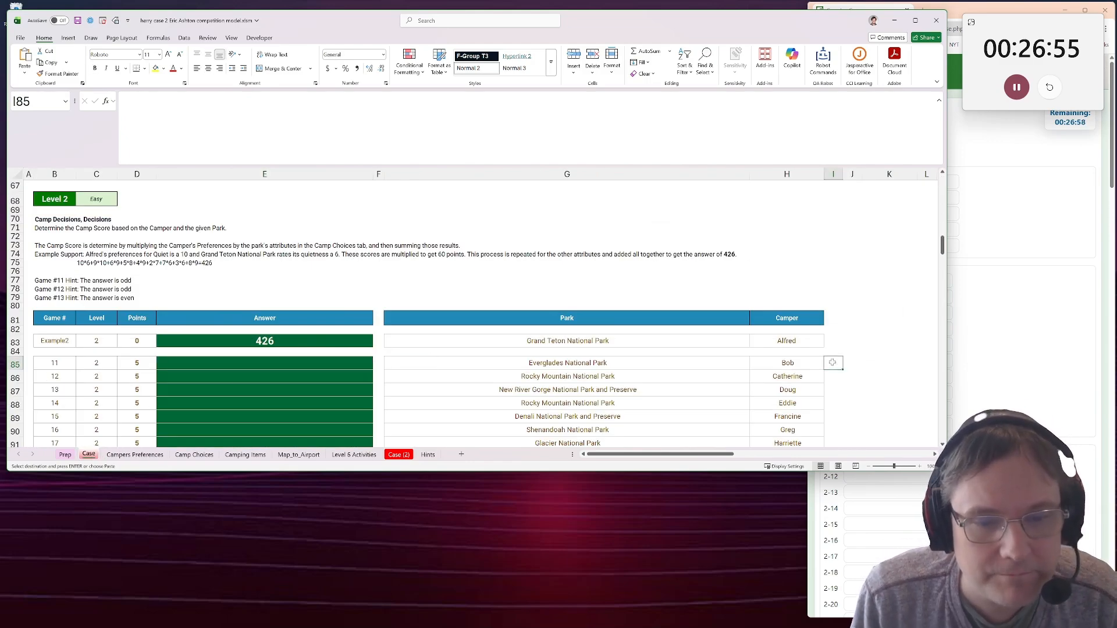
text(=xlookuP()
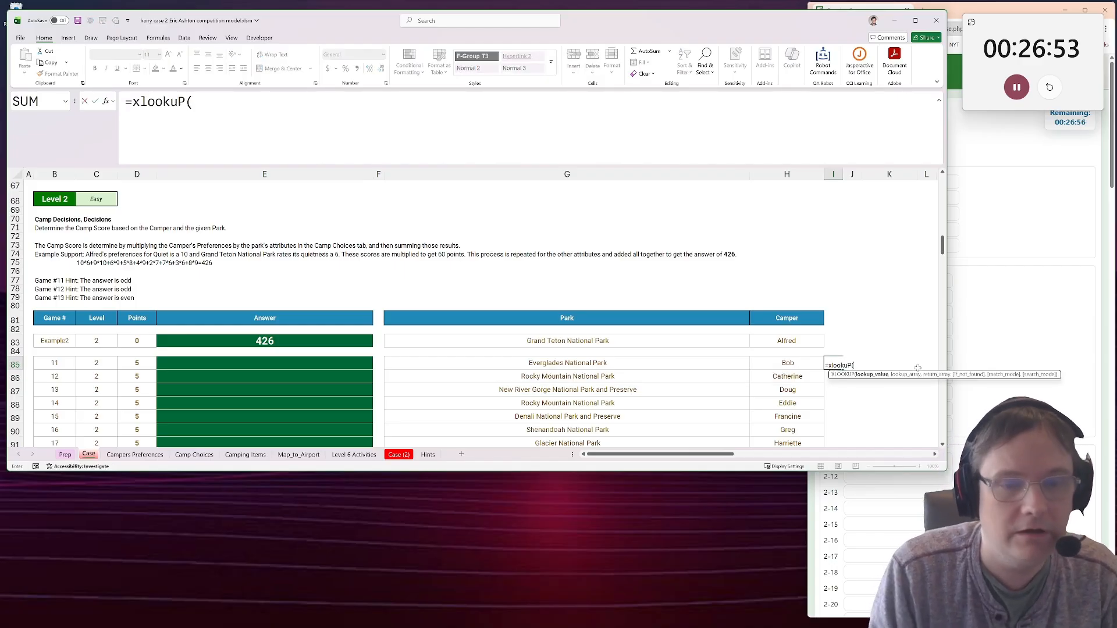
click(502, 364)
text(,)
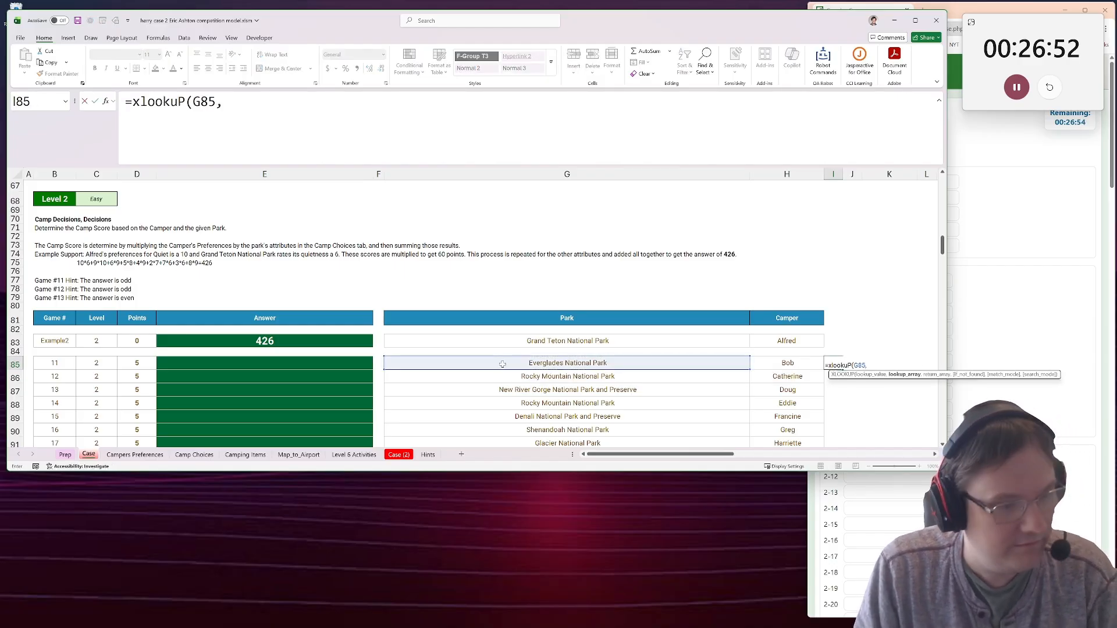
click(194, 455)
drag(109, 232, 153, 355)
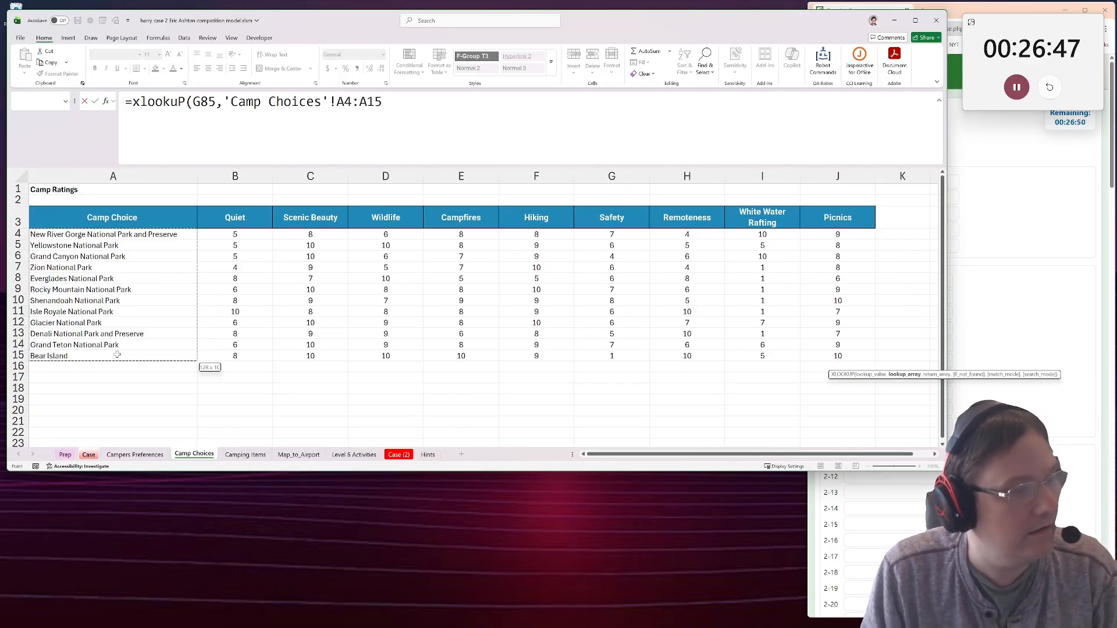
key(F4)
text(,)
drag(235, 234, 688, 355)
key(F4)
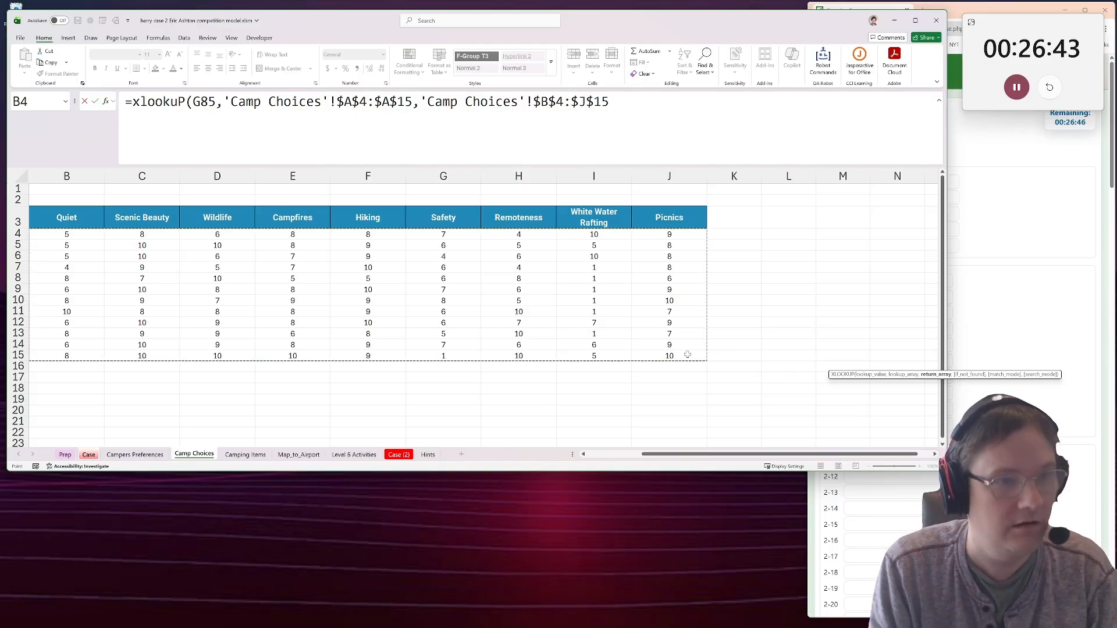
key(Return)
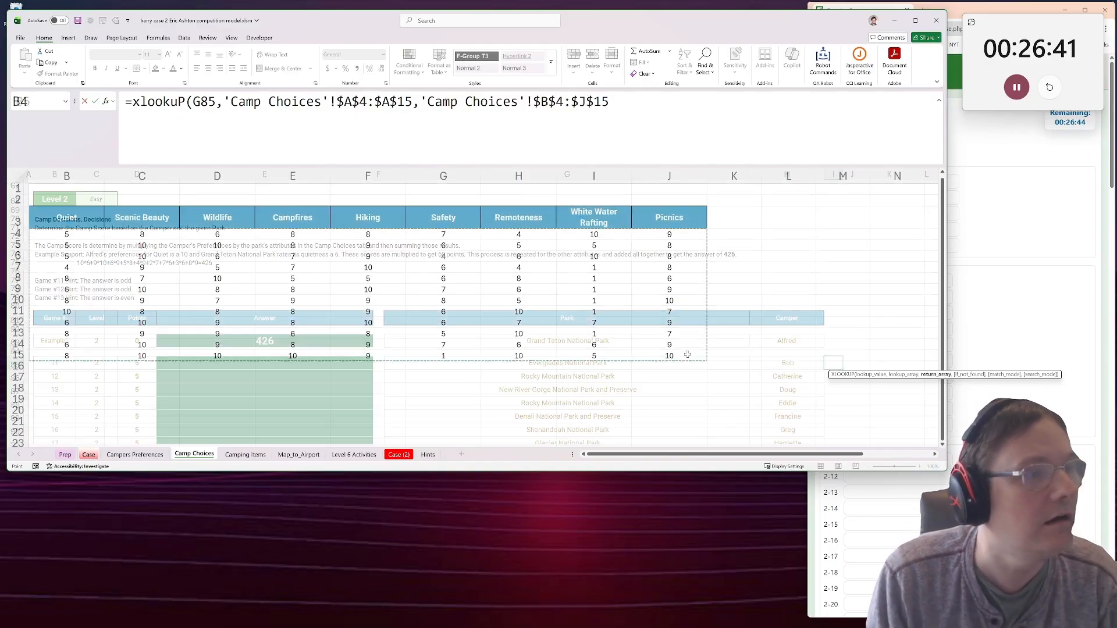
Complete the park lookup in Case I85, then wrap it in SUMPRODUCT with the XLOOKUP on its own line.
scroll(589, 350, down, 3)
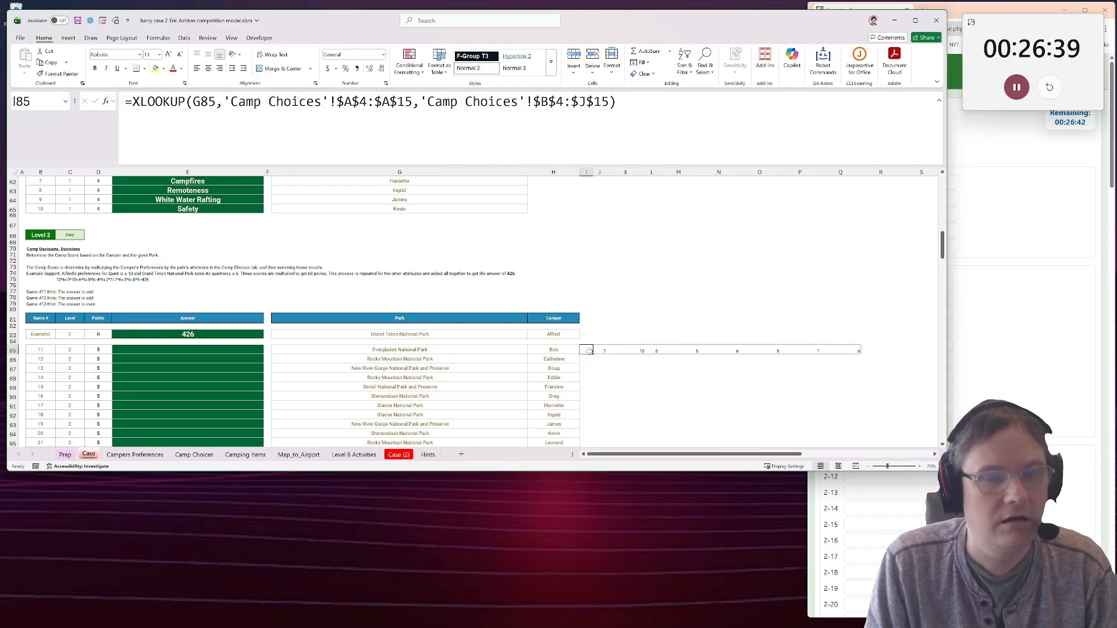
click(872, 347)
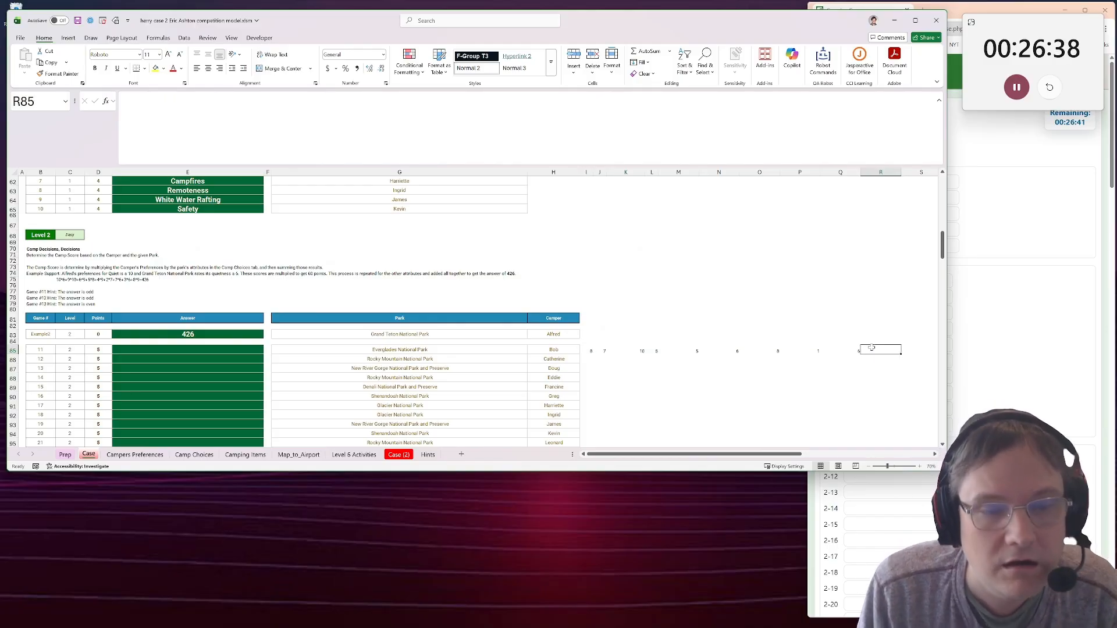
click(595, 351)
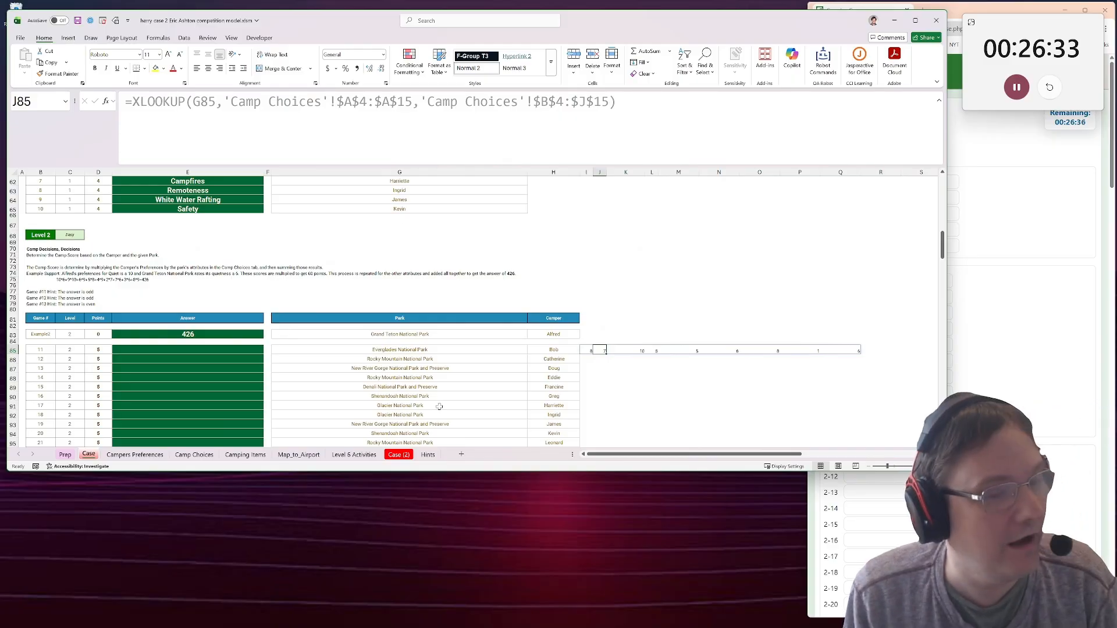
click(578, 350)
click(587, 351)
click(132, 102)
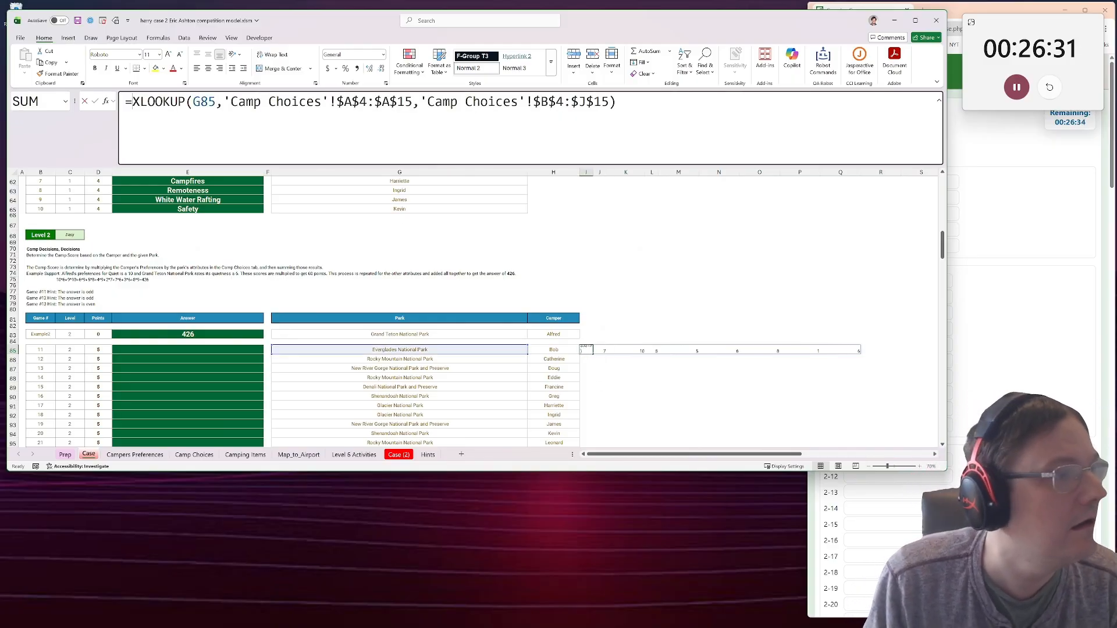
text(sumproduct()
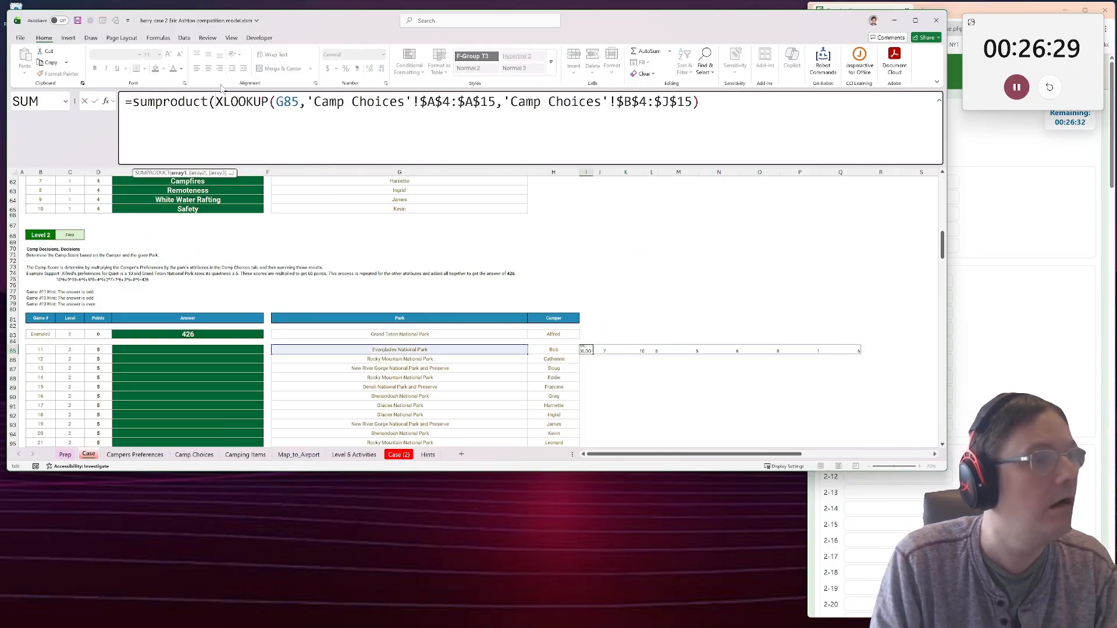
key(alt+Return)
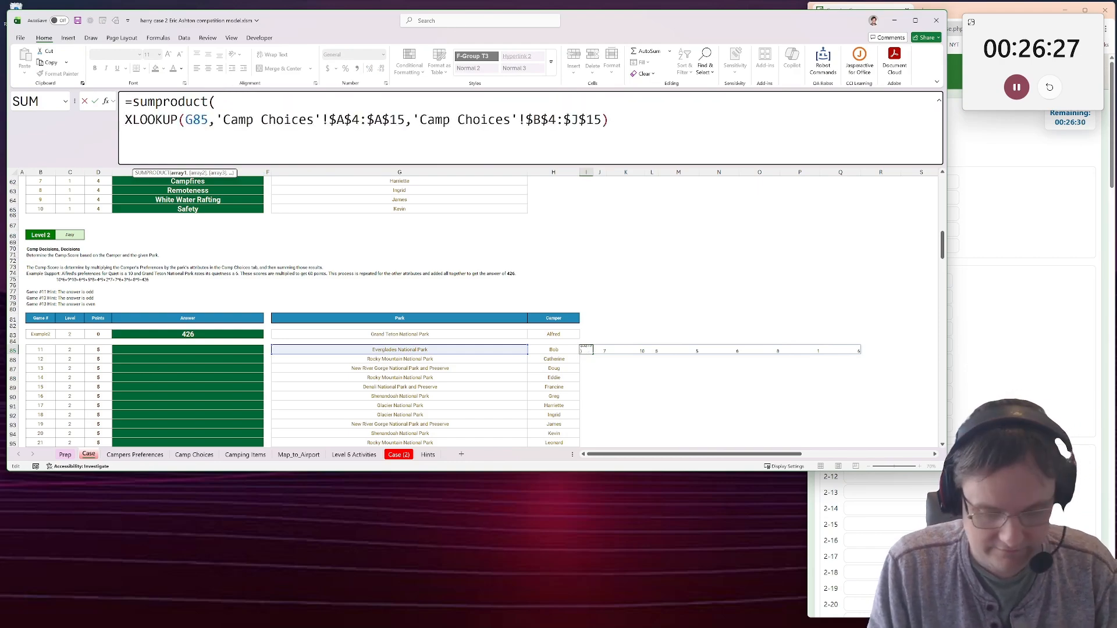
Add a second SUMPRODUCT array on a new line: an XLOOKUP of camper H85 in 'Campers Preferences'!$A$5:$A$25.
text(,)
key(alt+Return)
text(xl)
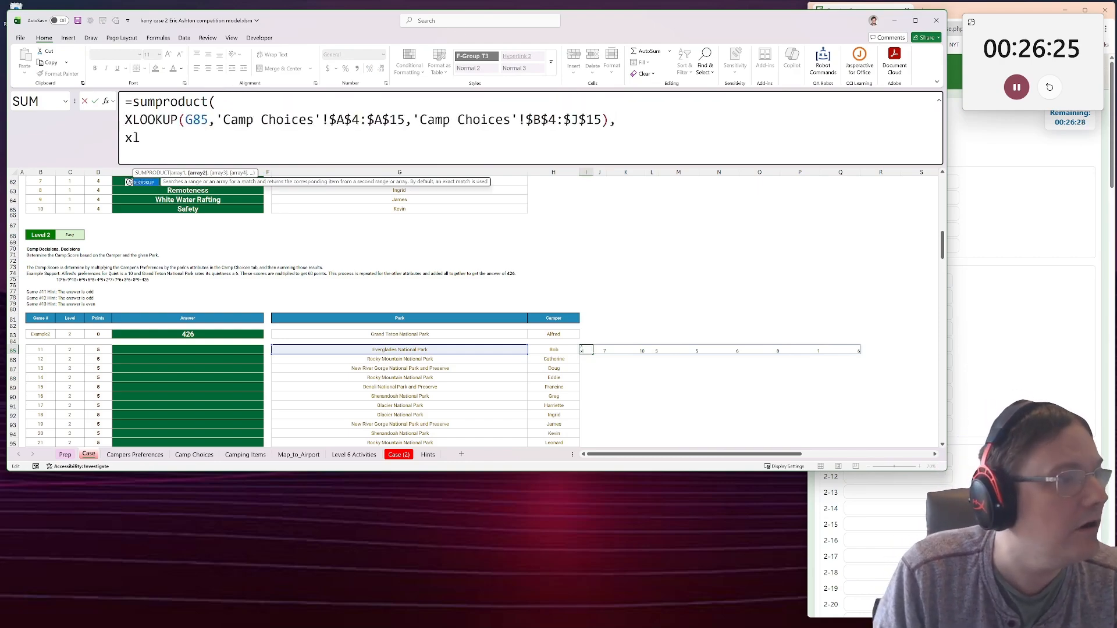
text(ookuP()
click(571, 350)
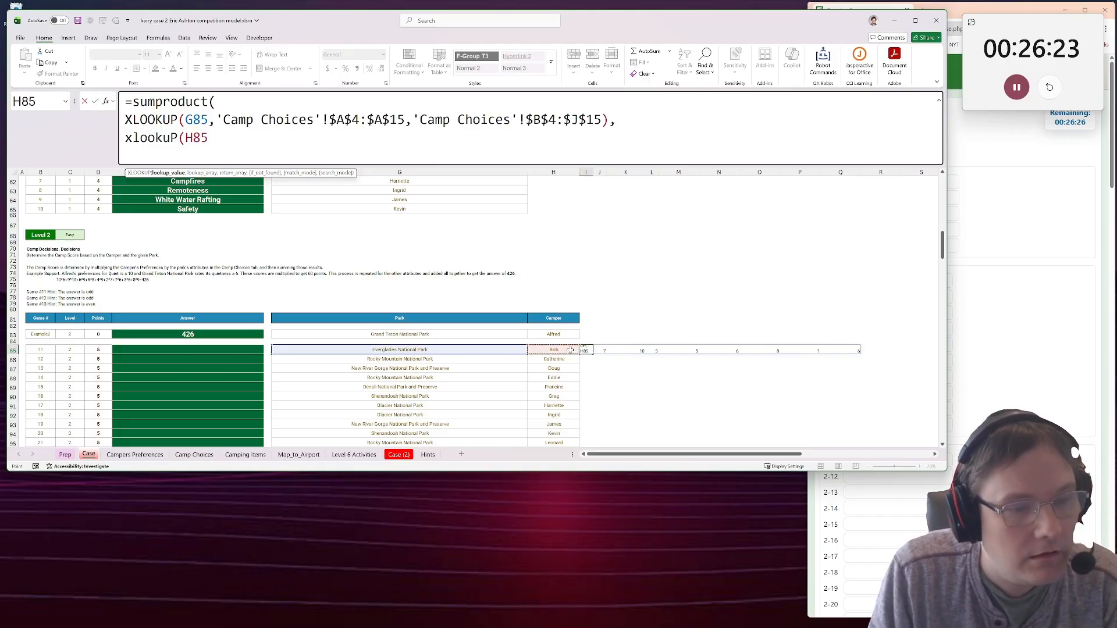
text(,)
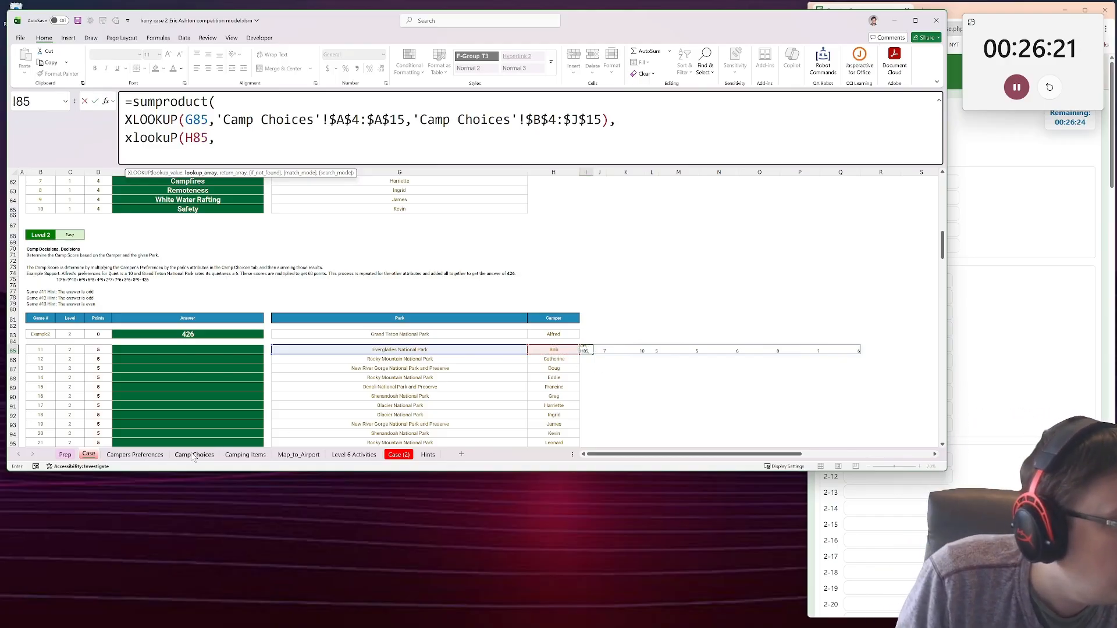
click(140, 456)
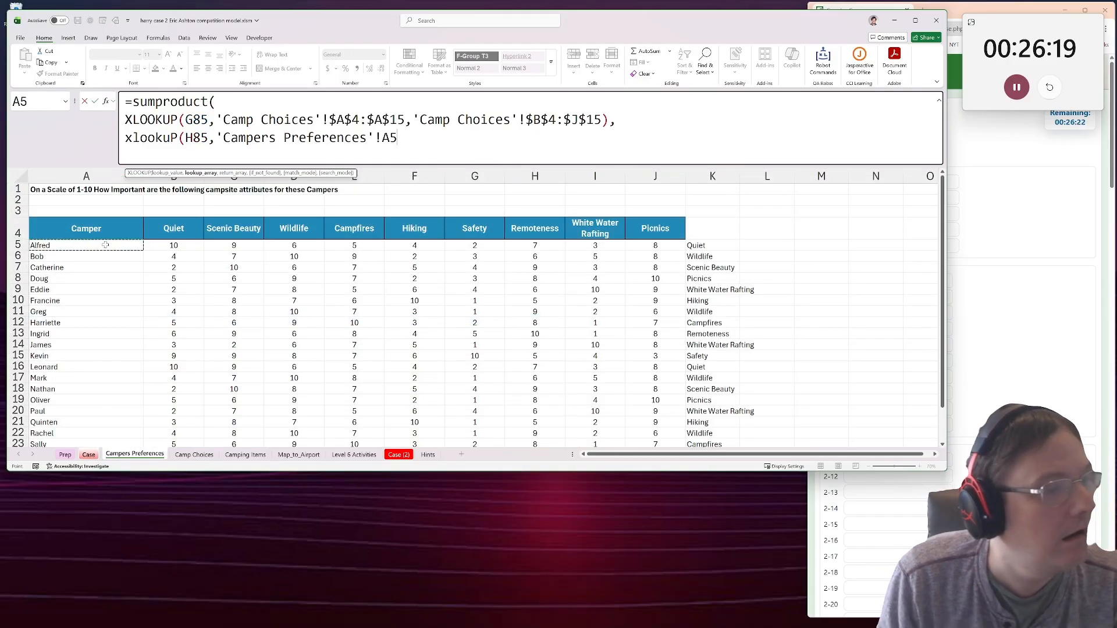
key(ctrl+shift+Down)
key(ctrl+shift+Down)
key(ctrl+shift+Up)
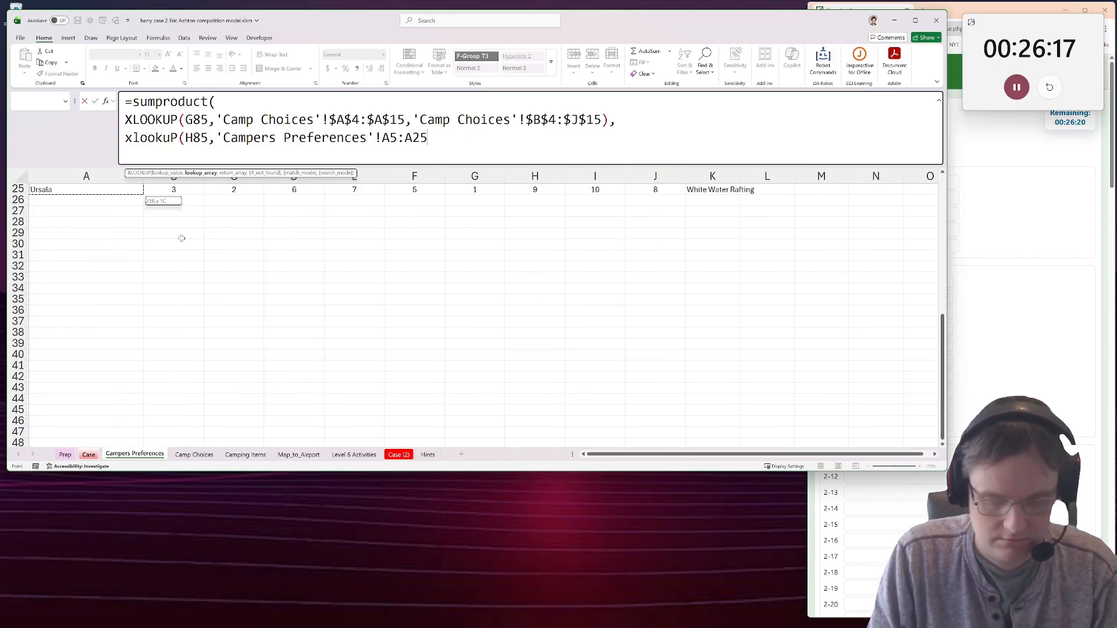
scroll(179, 237, up, 5)
key(F4)
text(,)
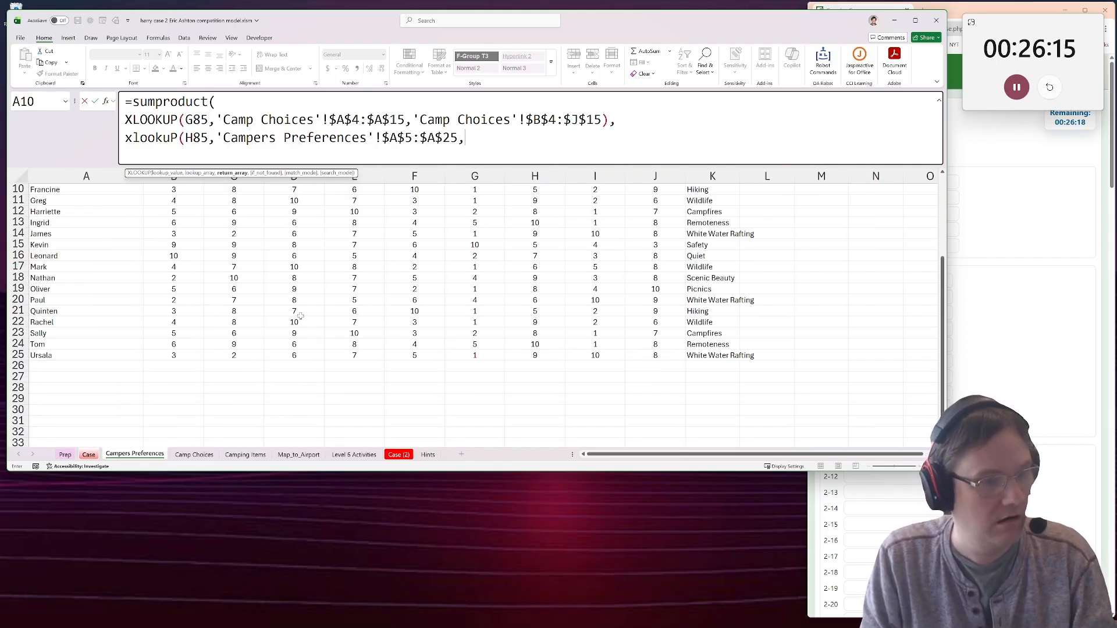
Set the second lookup's return array to 'Campers Preferences'!$B$5:$J$25 and enter the formula, accepting the closing-parenthesis correction.
drag(655, 355, 173, 223)
key(F4)
text())
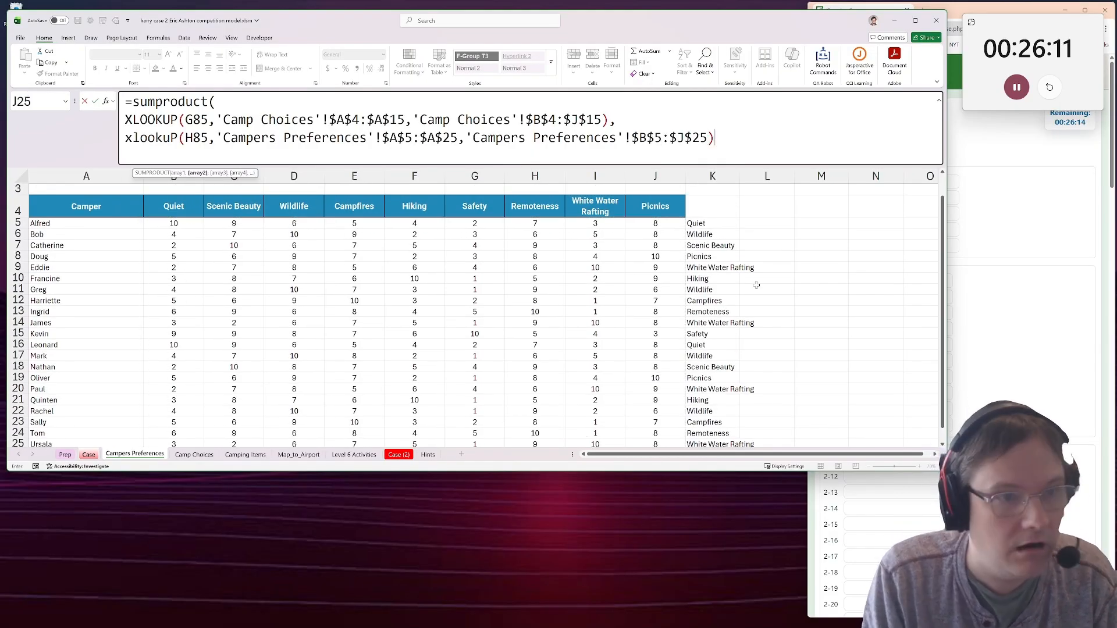
key(Return)
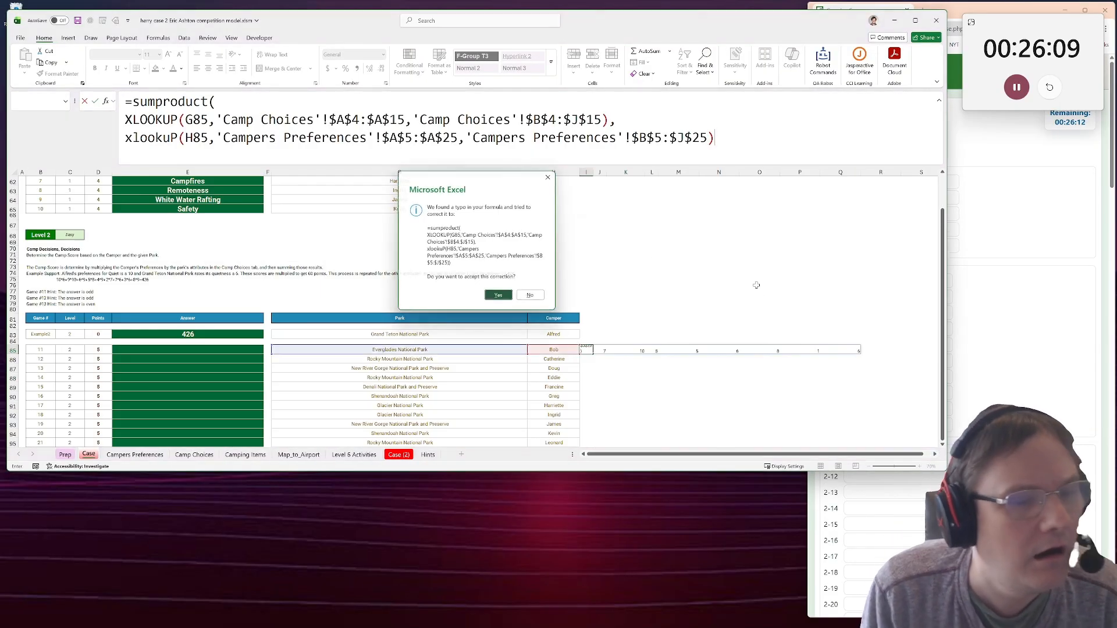
key(Return)
Copy the I85 Camp Score formula to the example row in I83 and down through I104 for all Level 2 games.
key(ctrl+c)
click(587, 334)
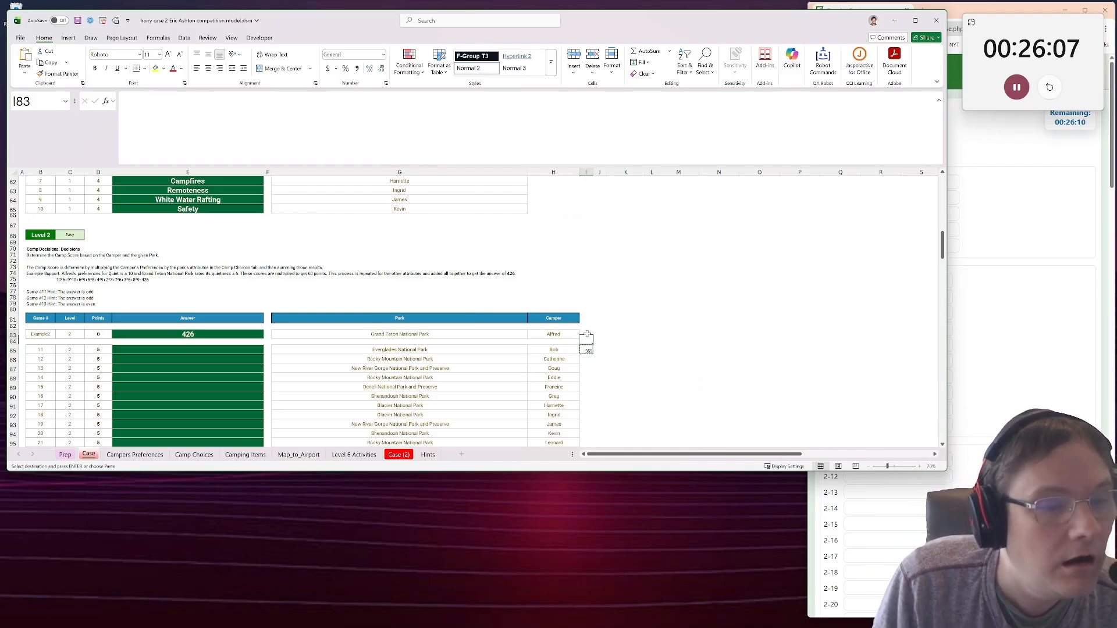
key(ctrl+v)
click(587, 350)
scroll(581, 402, down, 2)
scroll(581, 402, down, 3)
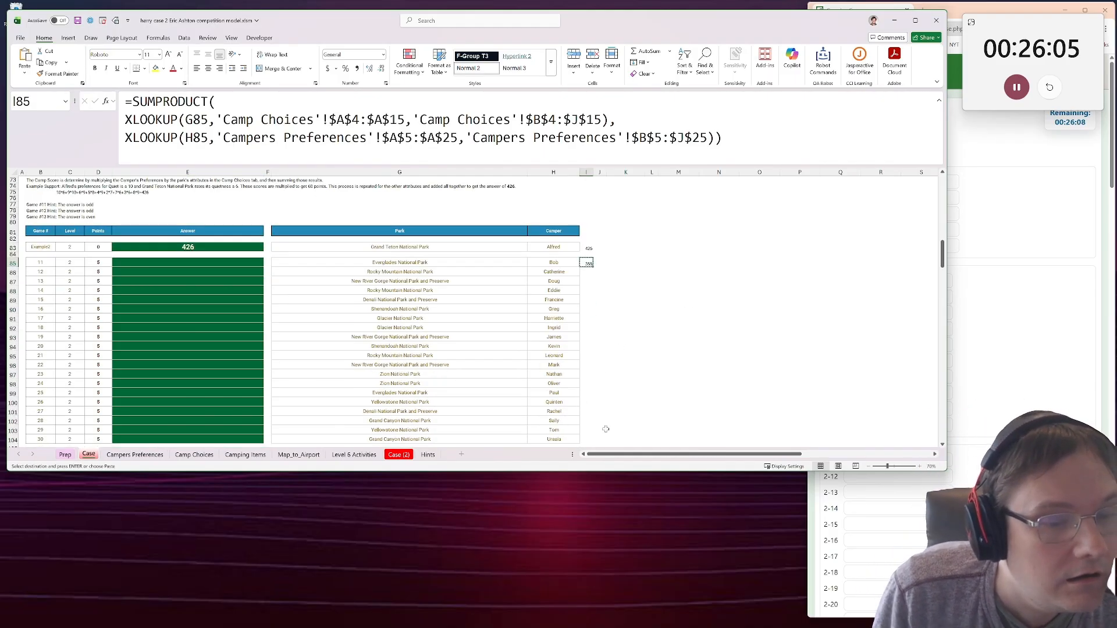
shift+click(587, 404)
key(ctrl+v)
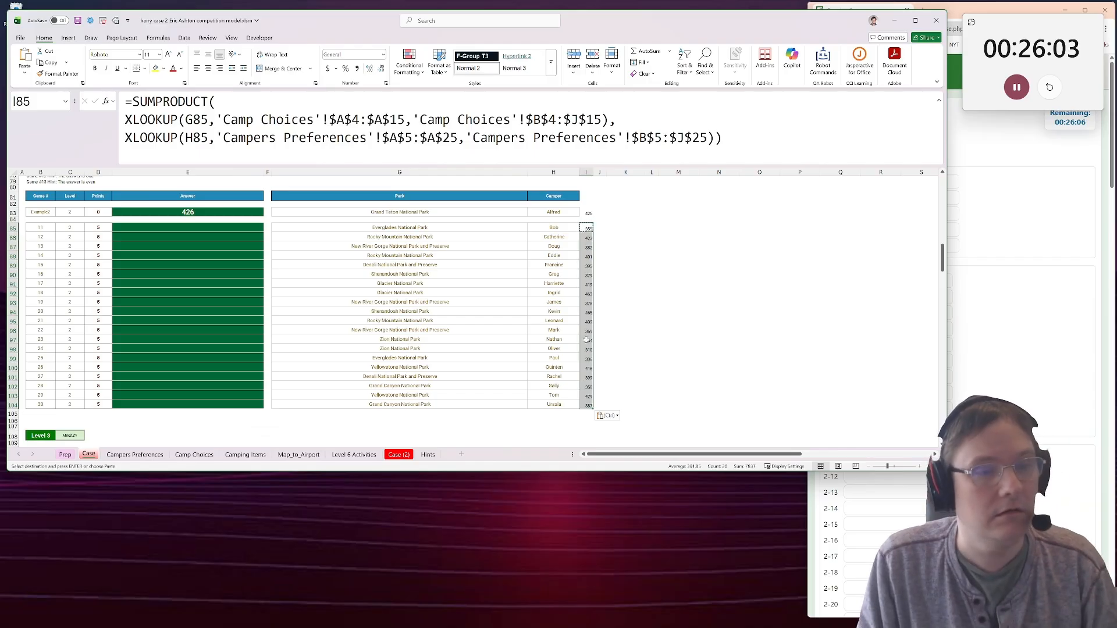
Switch to the Camping Case page in the browser and paste the copied Level 2 scores starting at field 2-11.
click(974, 357)
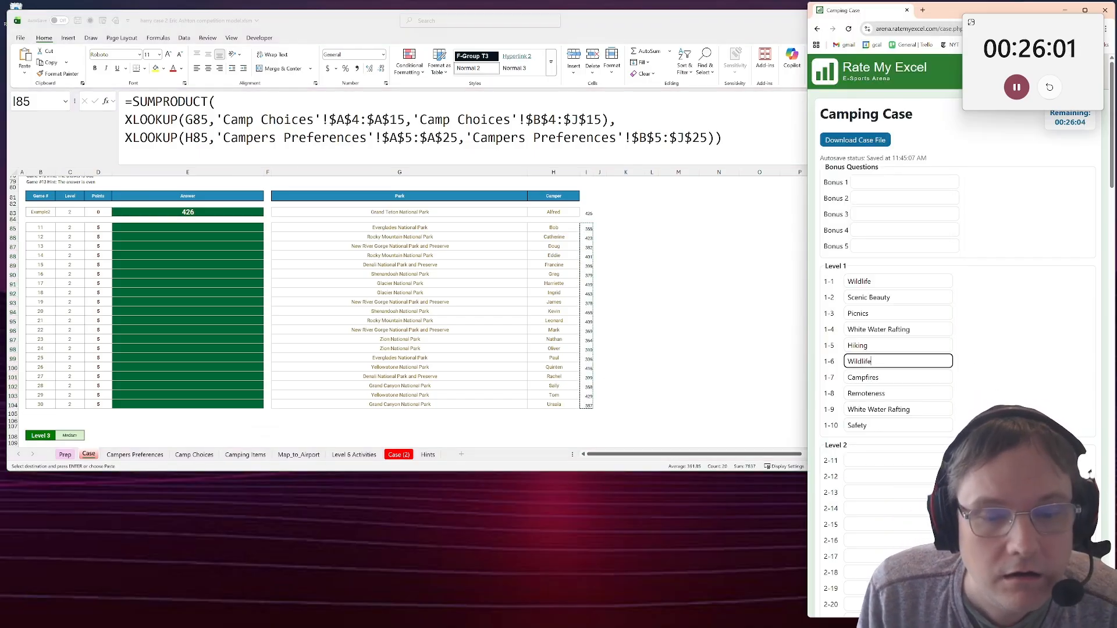
scroll(974, 361, down, 1)
click(931, 417)
key(ctrl+v)
scroll(339, 241, down, 3)
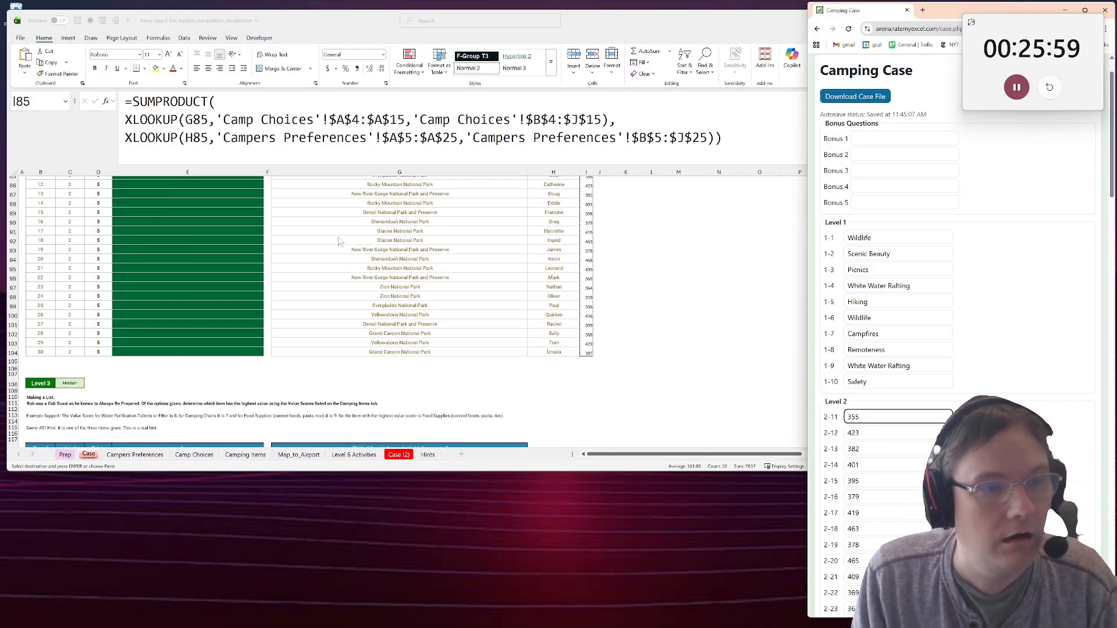
Back in the workbook, paste the Level 2 scores as values into the Answer cells E85:E104 on Case.
scroll(339, 242, up, 2)
click(239, 210)
key(ctrl+v)
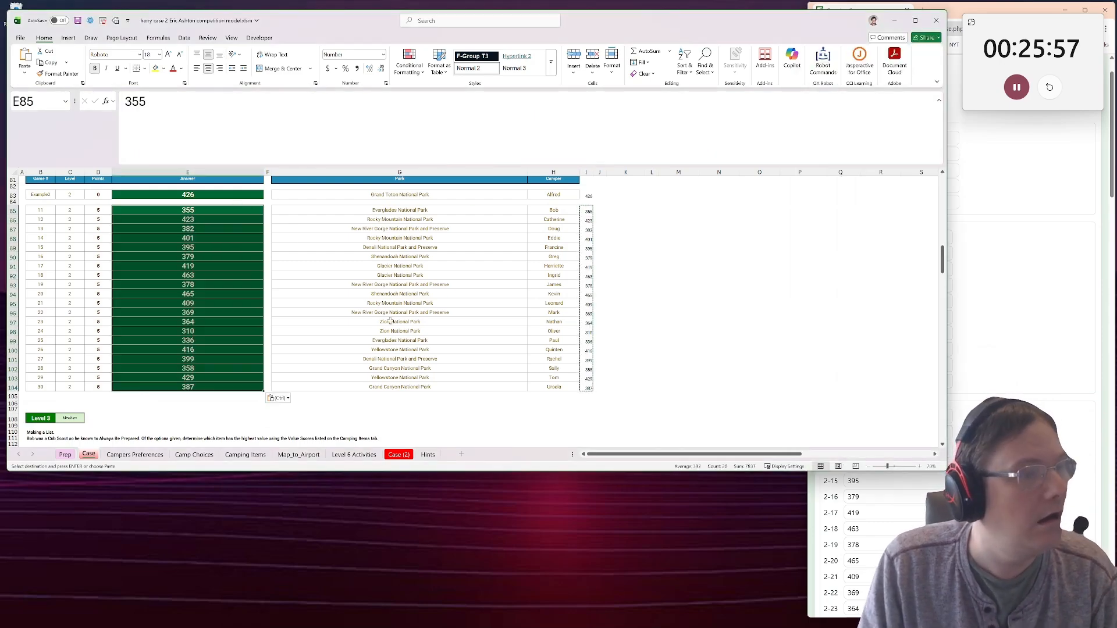
Study the Level 3 Making a List instructions and the example answer and options in row 120 of Case.
scroll(343, 318, down, 5)
scroll(343, 318, down, 1)
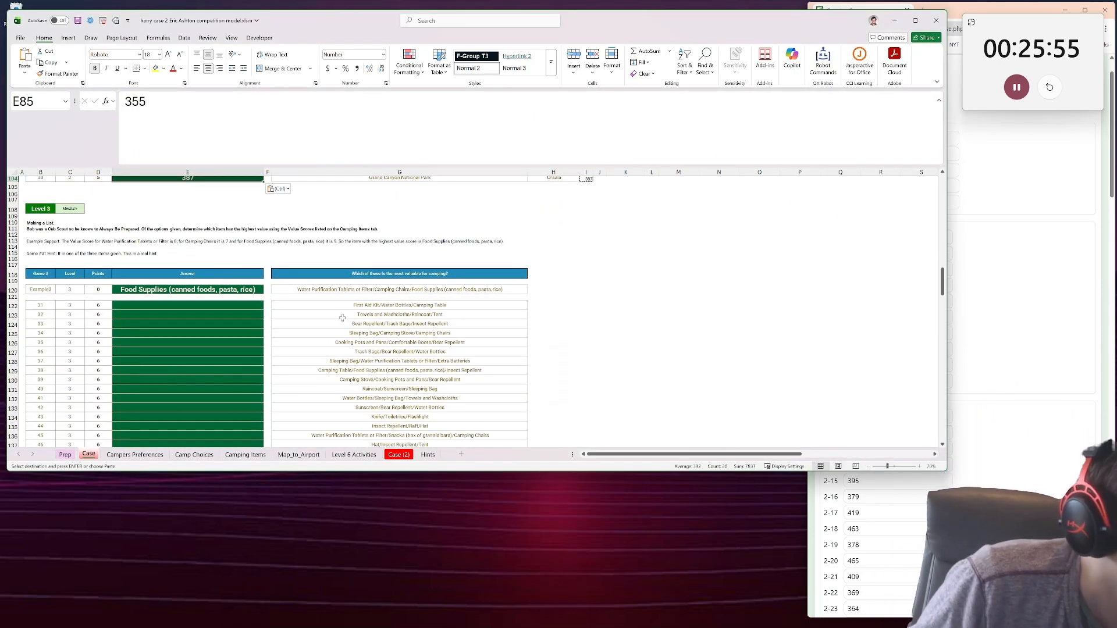
click(185, 291)
scroll(192, 303, up, 2)
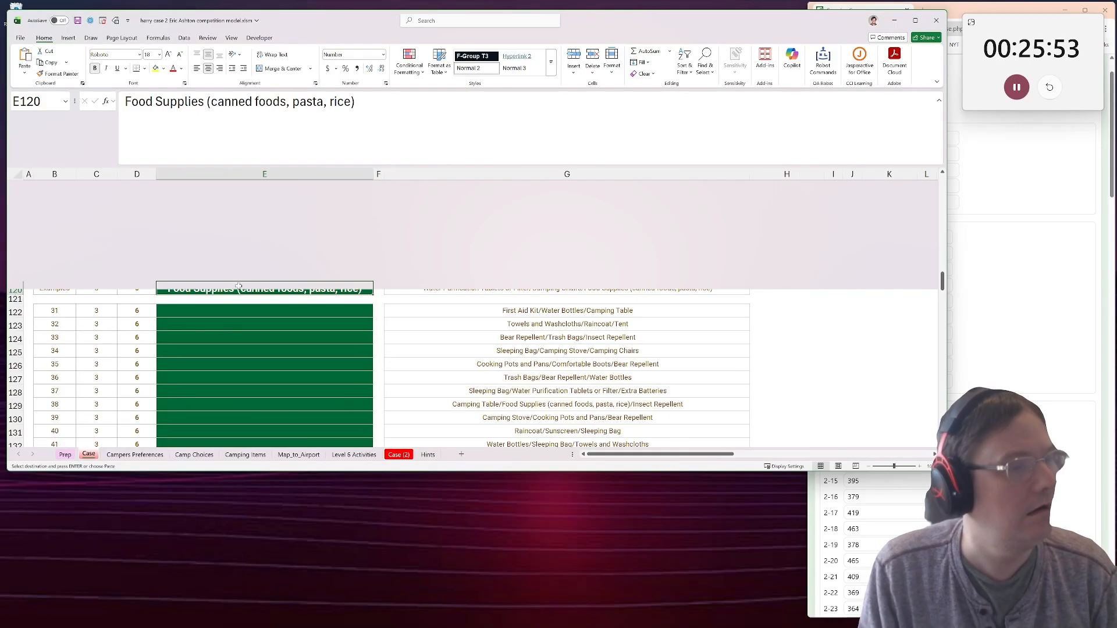
scroll(209, 323, up, 2)
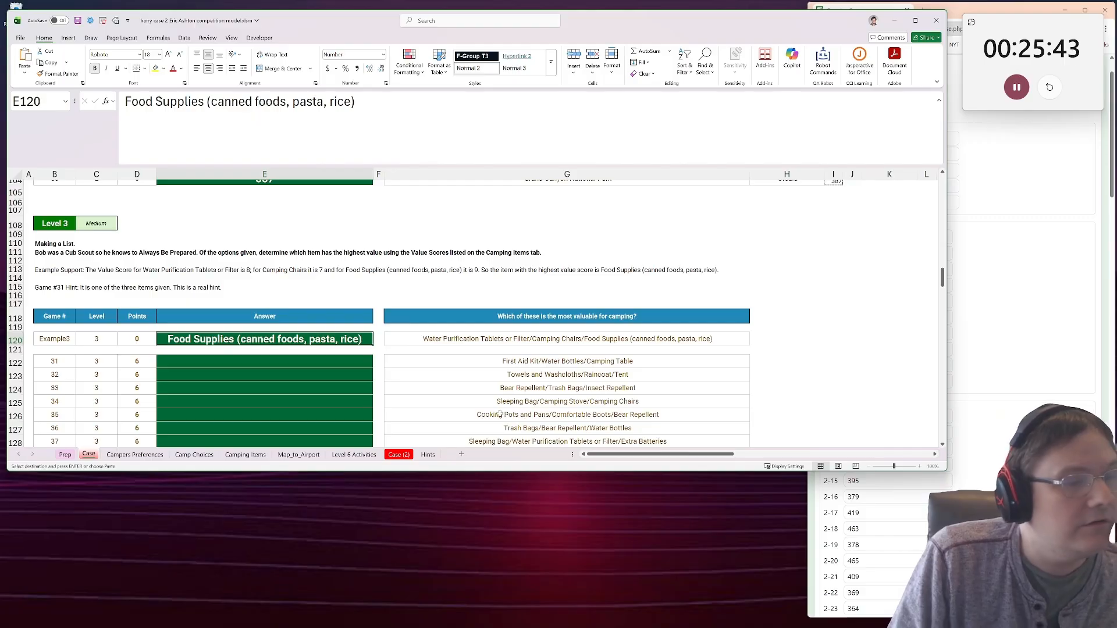
click(434, 340)
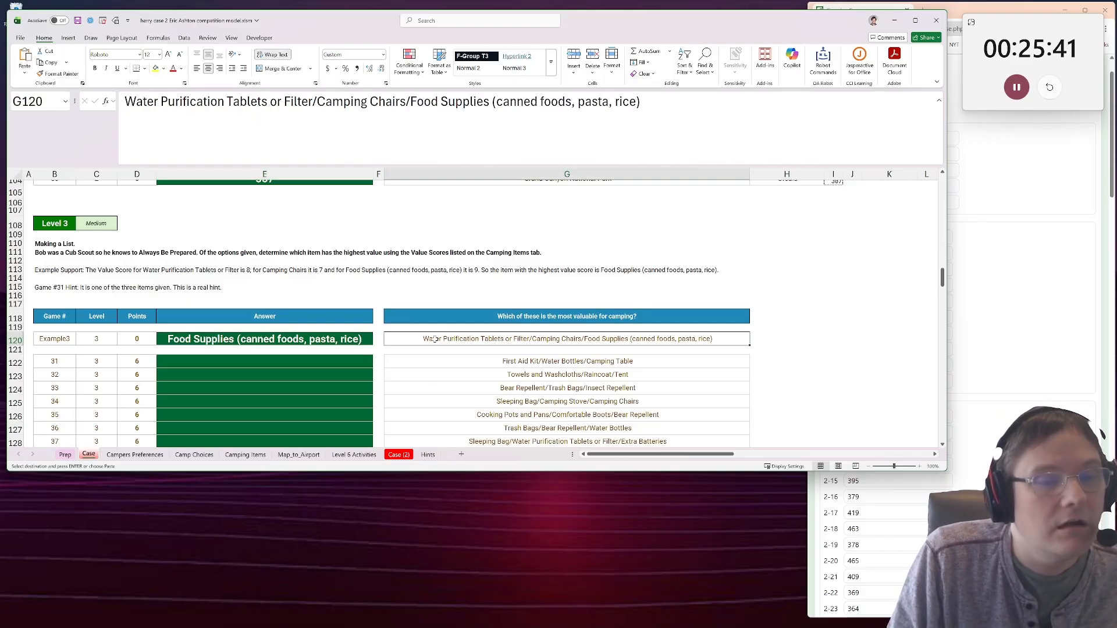
Examine how the Camping Items sheet lays out each item's name, value score, cost and place.
click(157, 456)
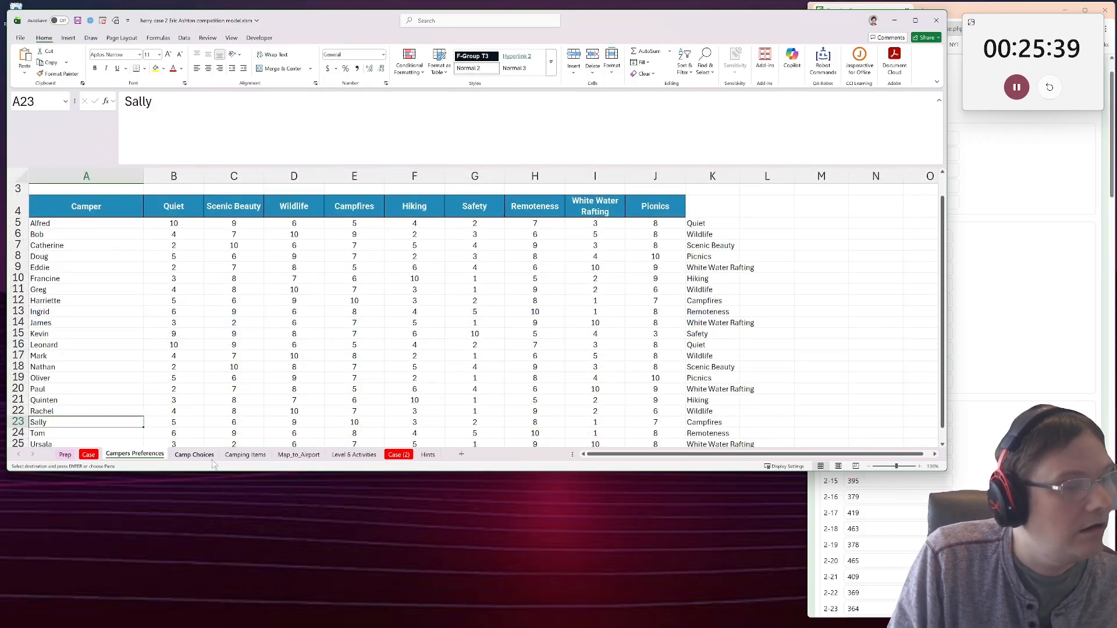
click(198, 455)
click(247, 455)
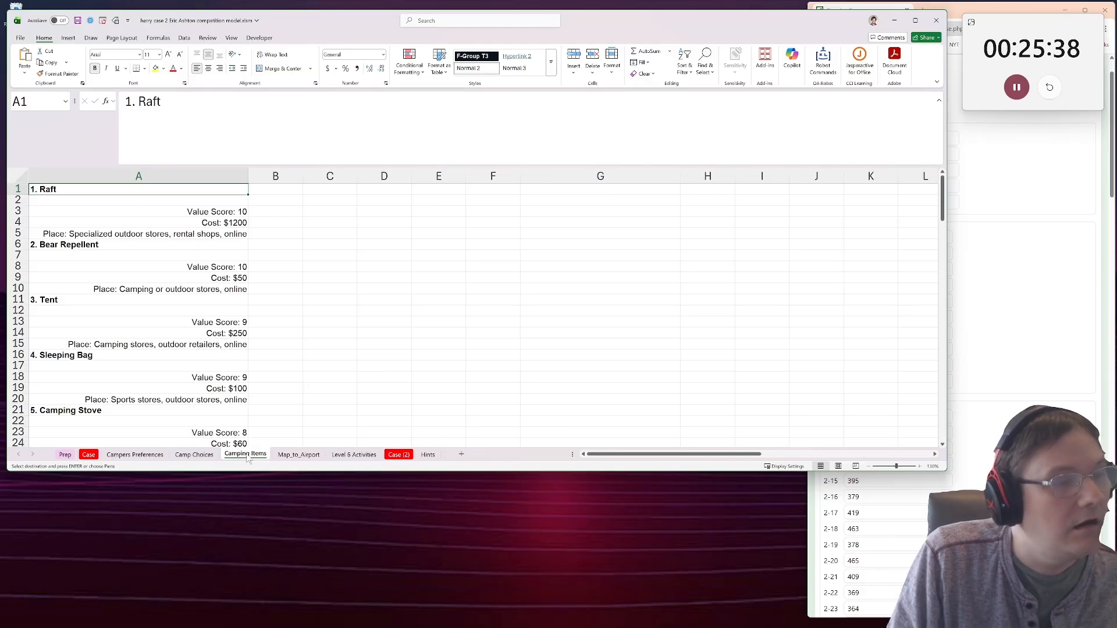
click(99, 215)
click(121, 252)
click(126, 277)
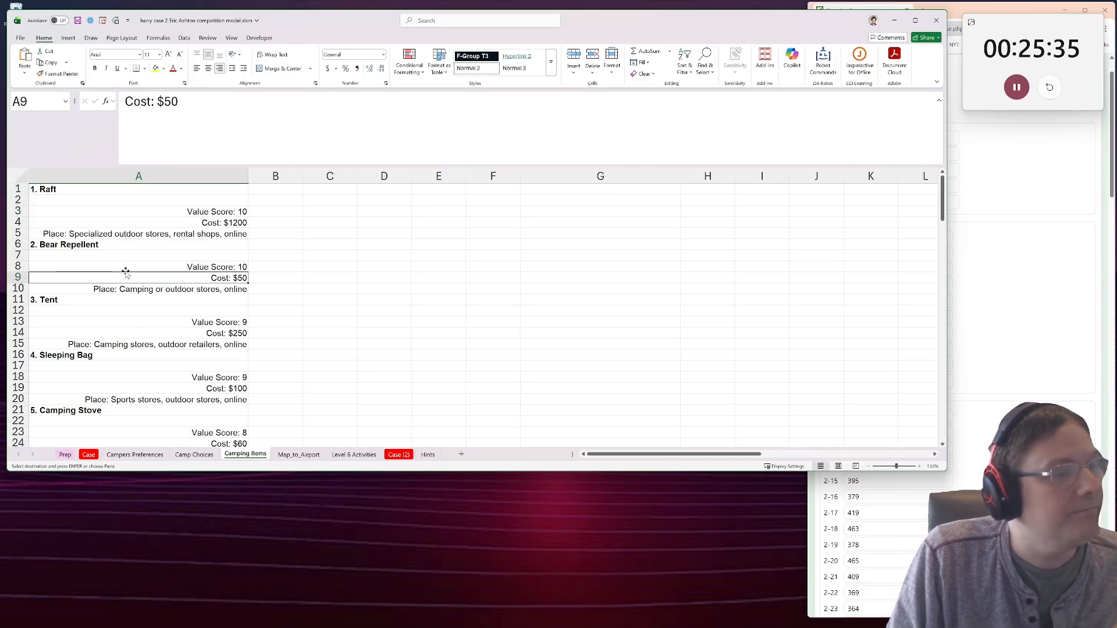
scroll(75, 345, down, 7)
scroll(75, 344, down, 6)
scroll(74, 344, up, 4)
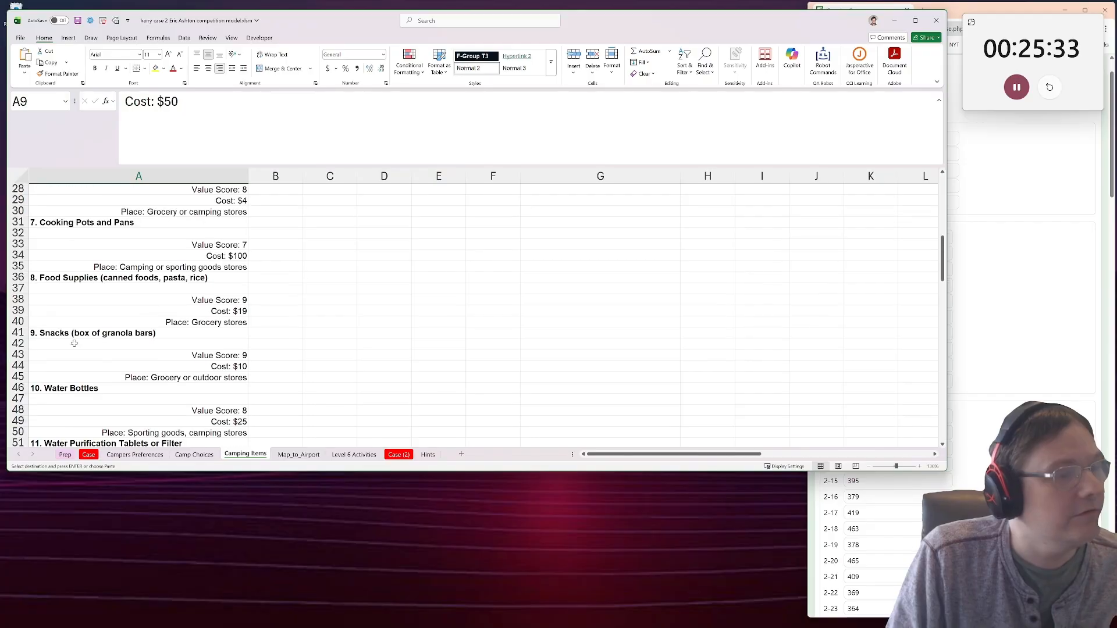
double_click(604, 25)
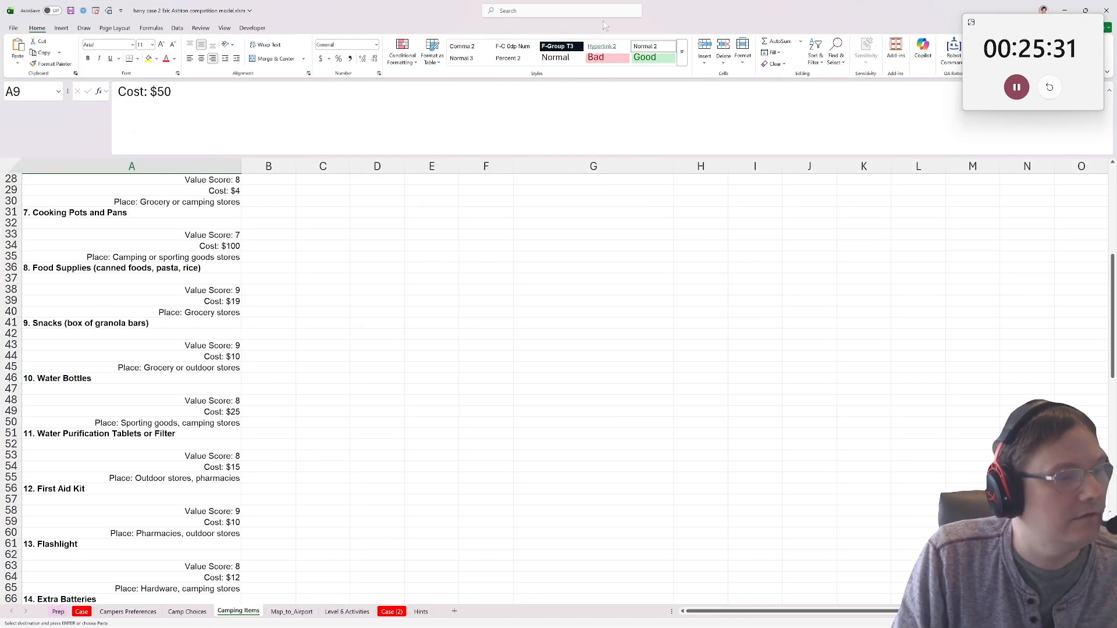
double_click(701, 6)
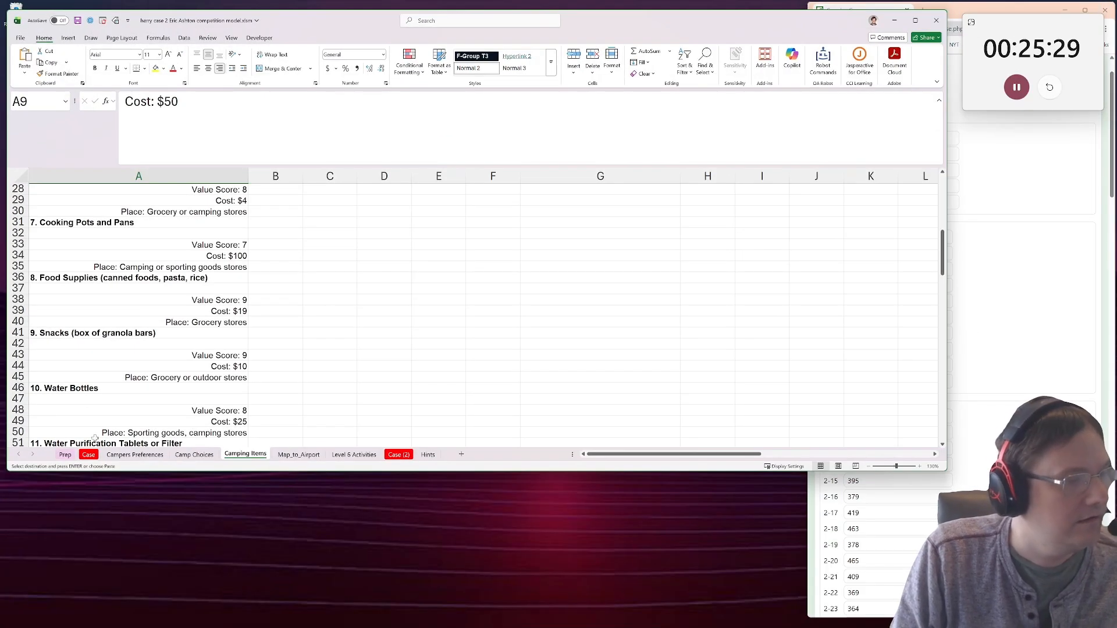
Reread the Level 3 instructions and question table on Case, glancing at the Campers Preferences sheet in between.
click(89, 455)
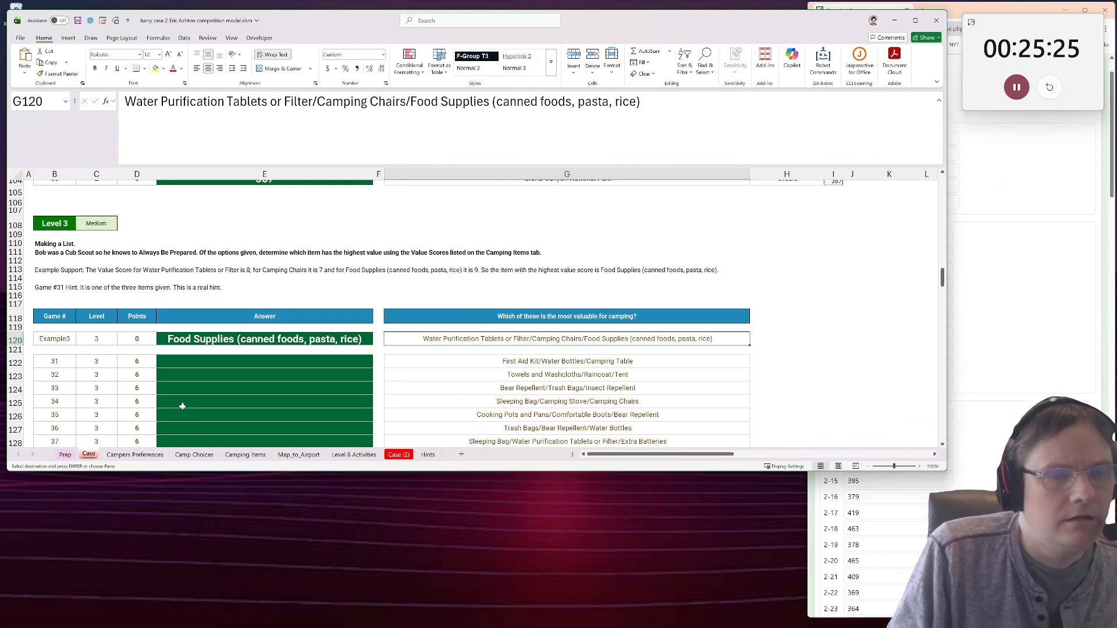
scroll(264, 395, up, 1)
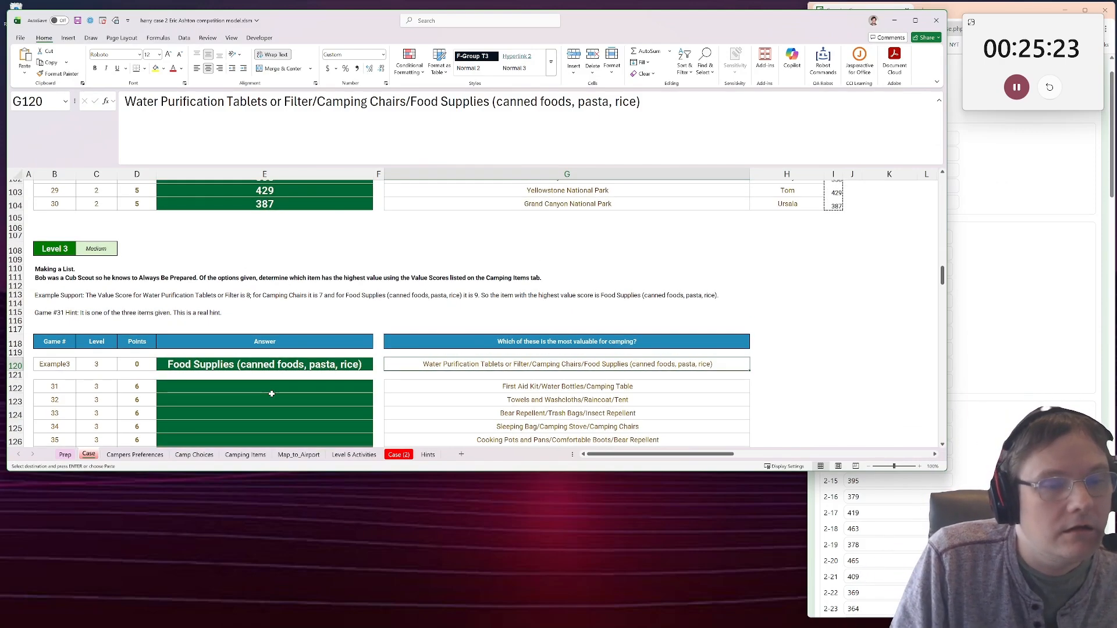
scroll(271, 394, down, 1)
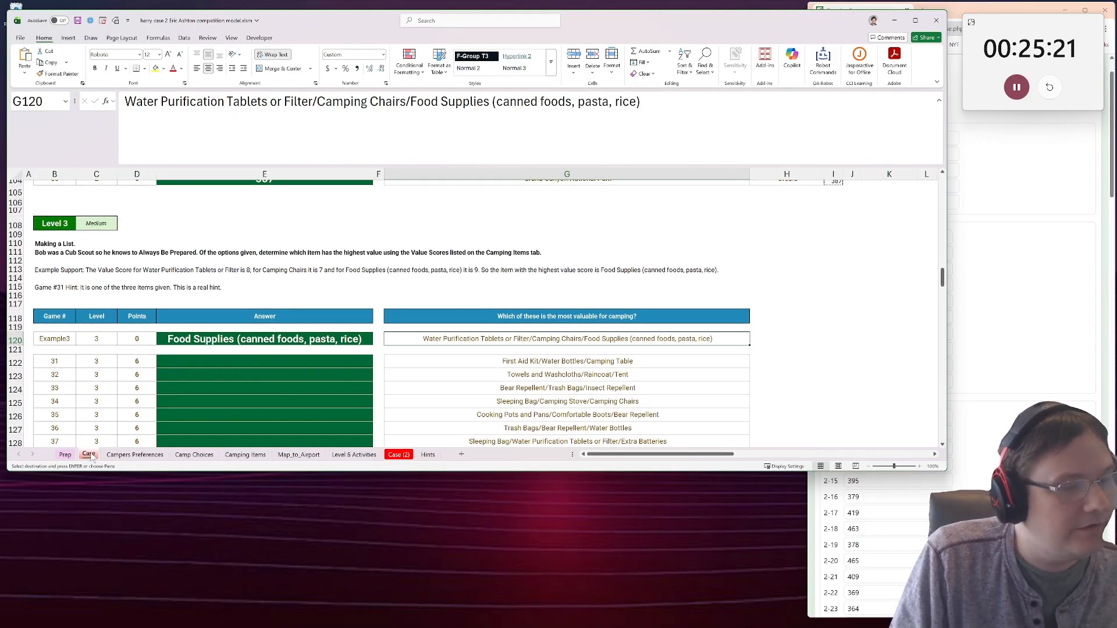
click(126, 455)
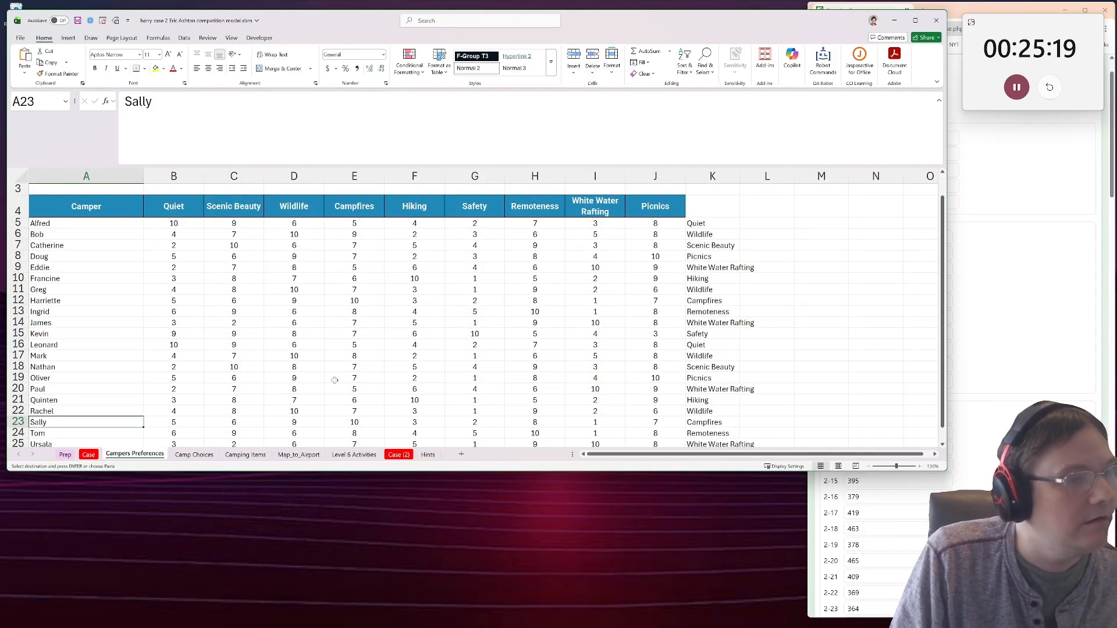
click(87, 455)
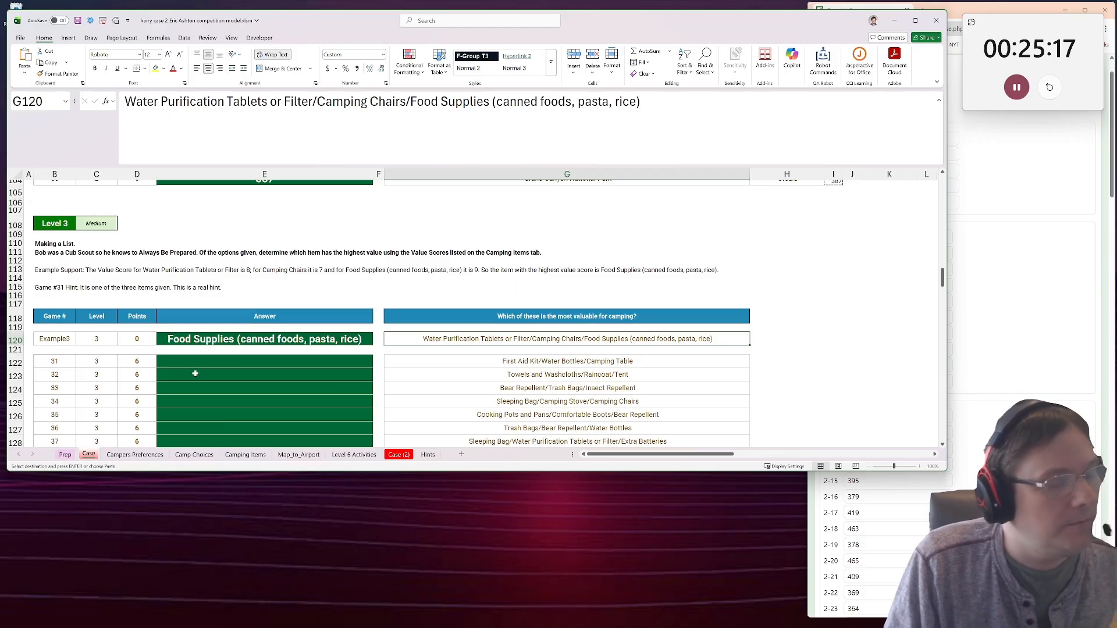
On the Camping Items sheet, wrap the item list A1:A130 into rows of 4 with a WRAPROWS formula in D2.
click(245, 455)
scroll(373, 201, up, 12)
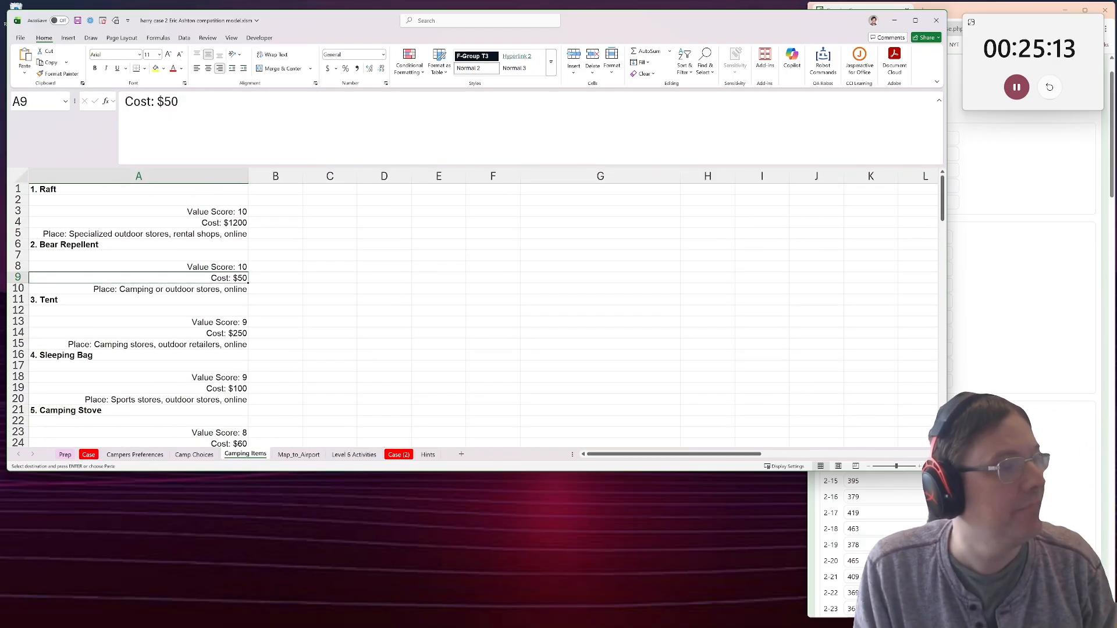
click(204, 177)
drag(192, 190, 185, 234)
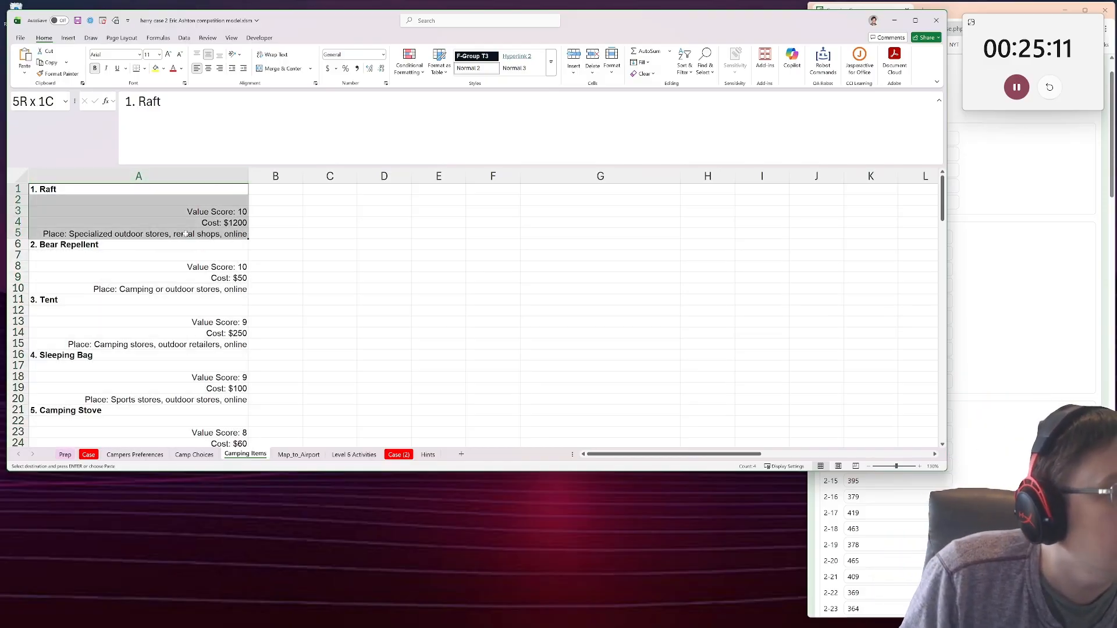
click(388, 194)
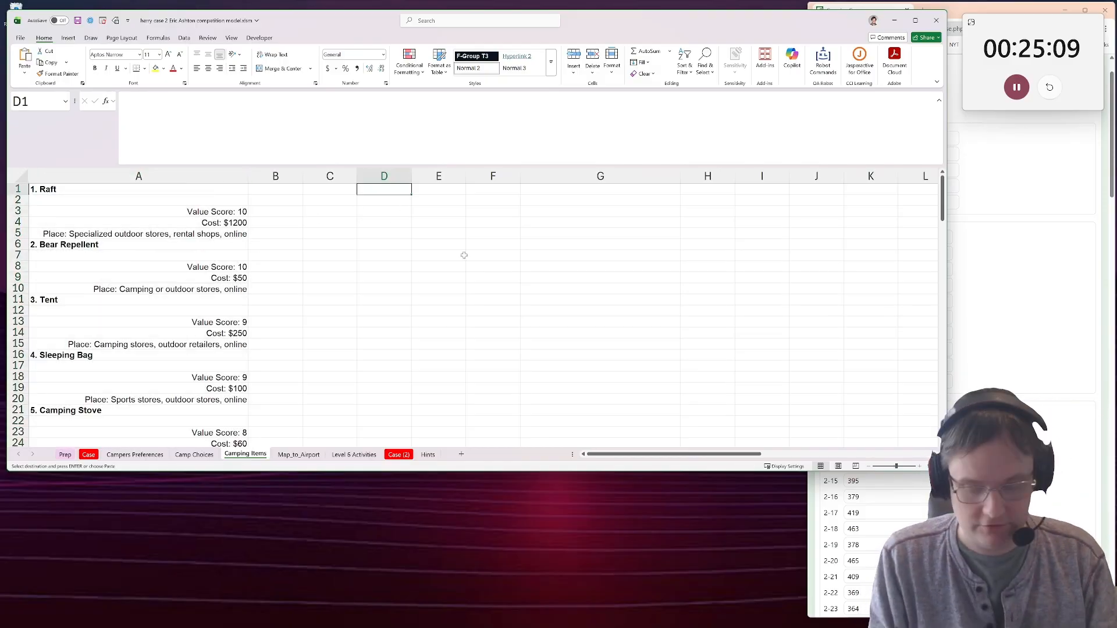
key(Down)
text(w=wra)
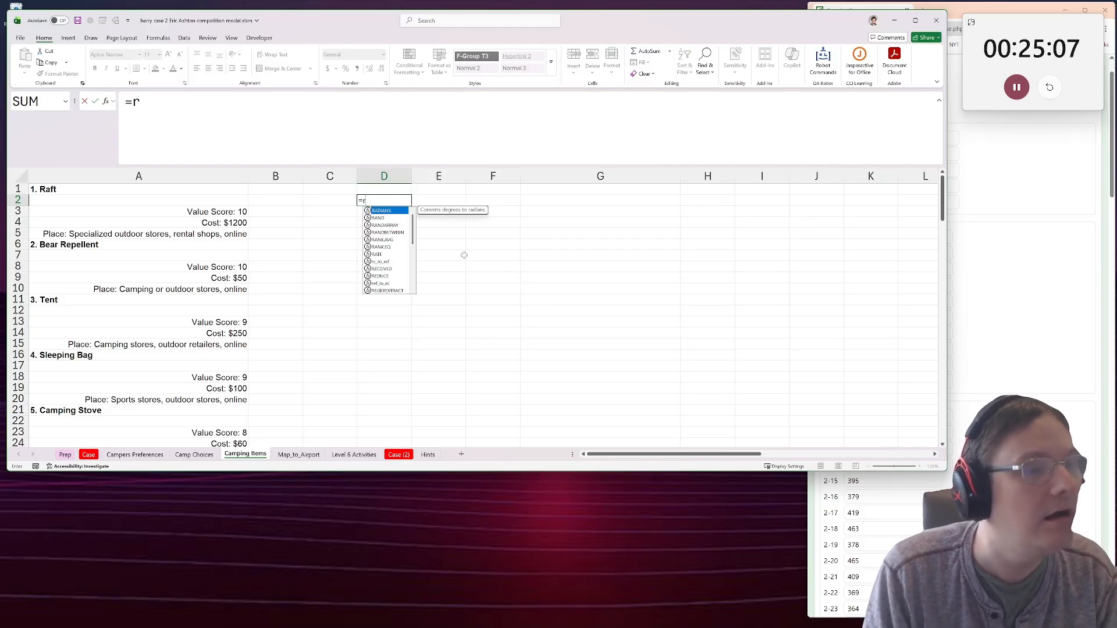
text(p)
key(Down)
key(Tab)
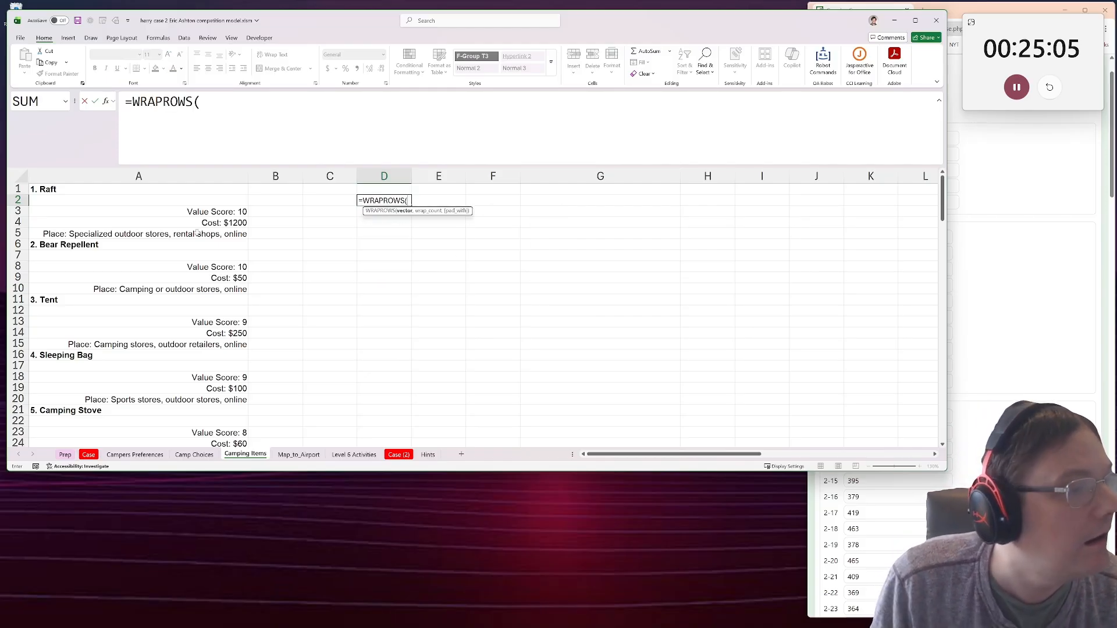
drag(182, 192, 157, 399)
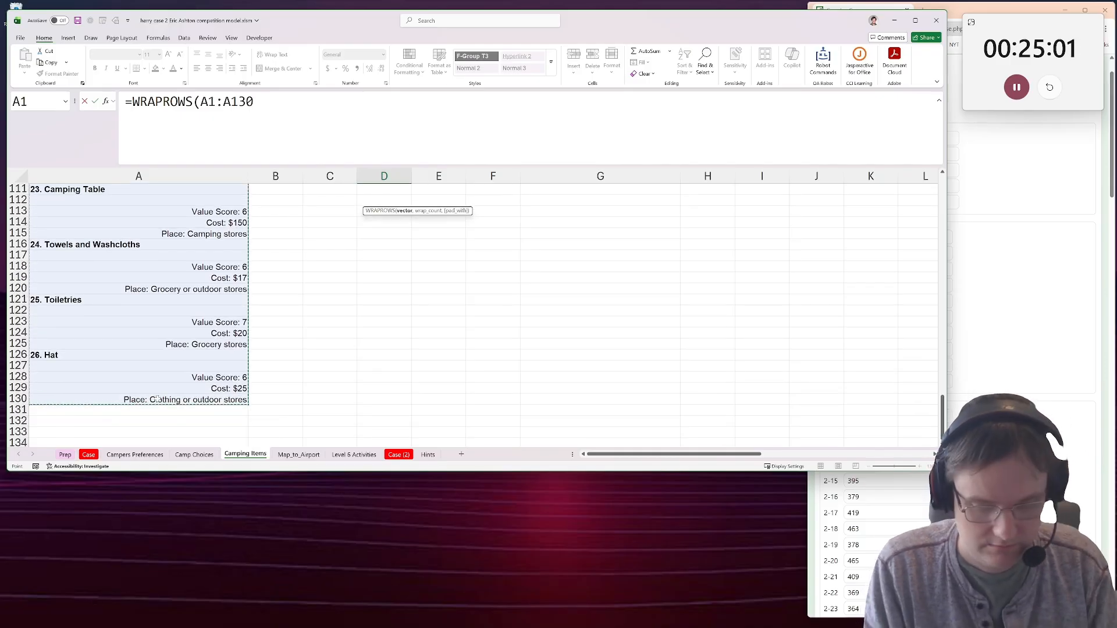
text(,4))
key(Return)
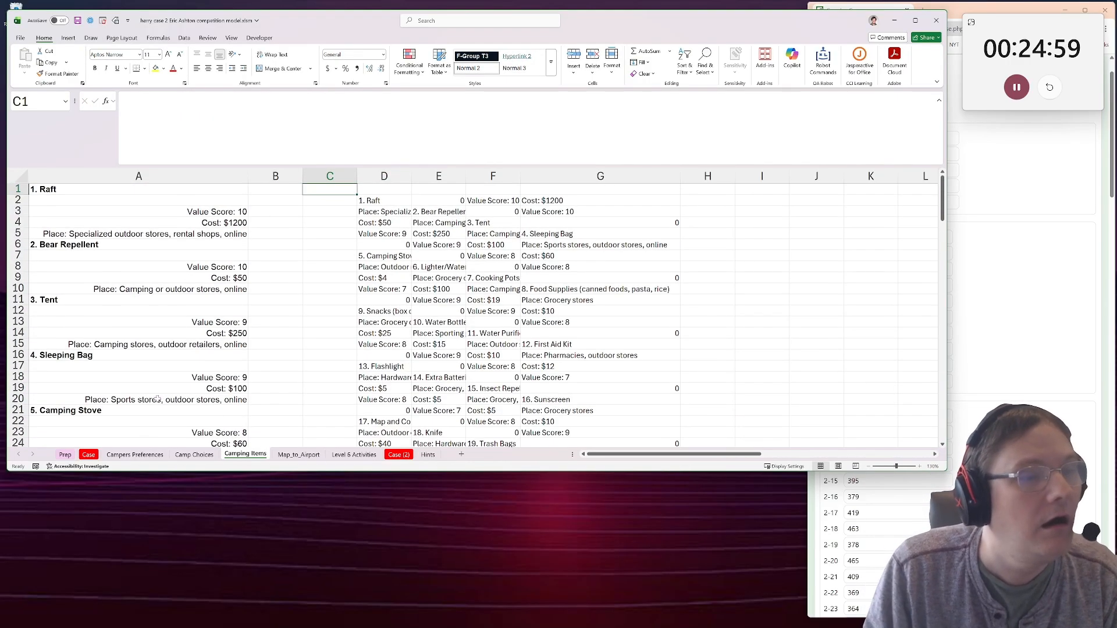
Compare the first item's block in A1:A5 with the first wrapped row starting at D2.
drag(129, 190, 136, 233)
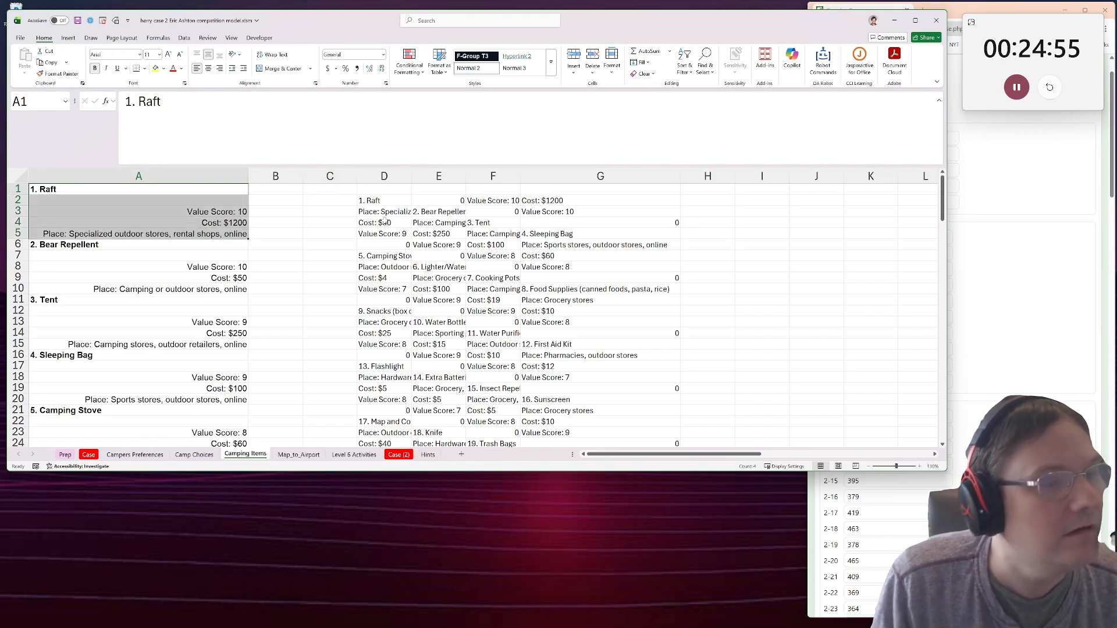
click(373, 201)
drag(574, 210, 569, 203)
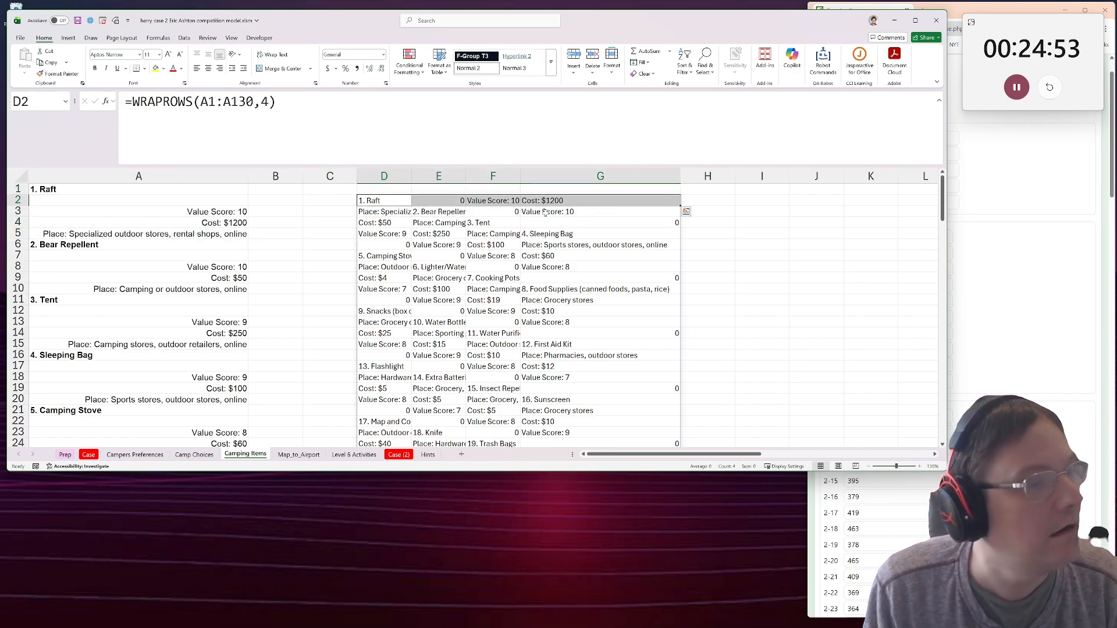
click(142, 187)
click(143, 245)
Try replacing WRAPROWS with WRAPCOLS in the D2 formula, and undo the change.
click(377, 200)
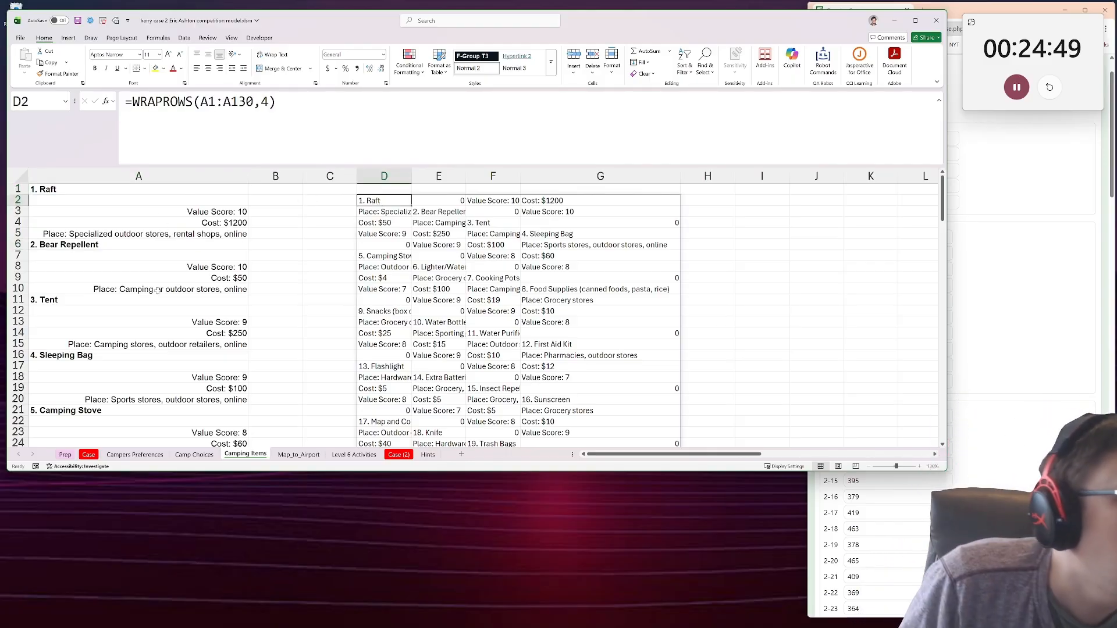
key(F2)
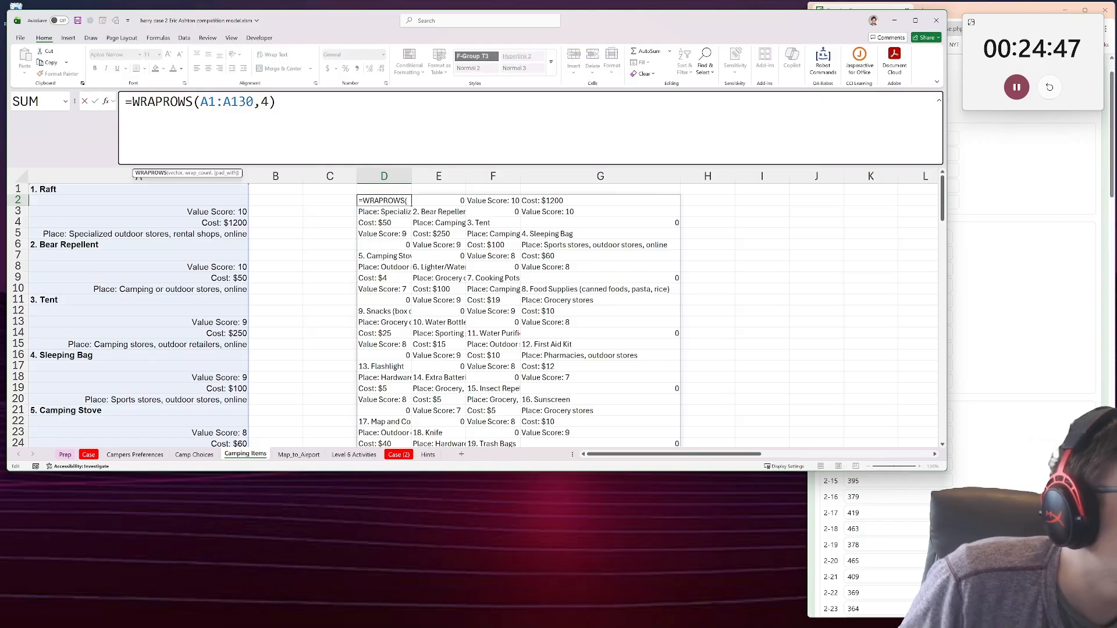
drag(162, 101, 201, 102)
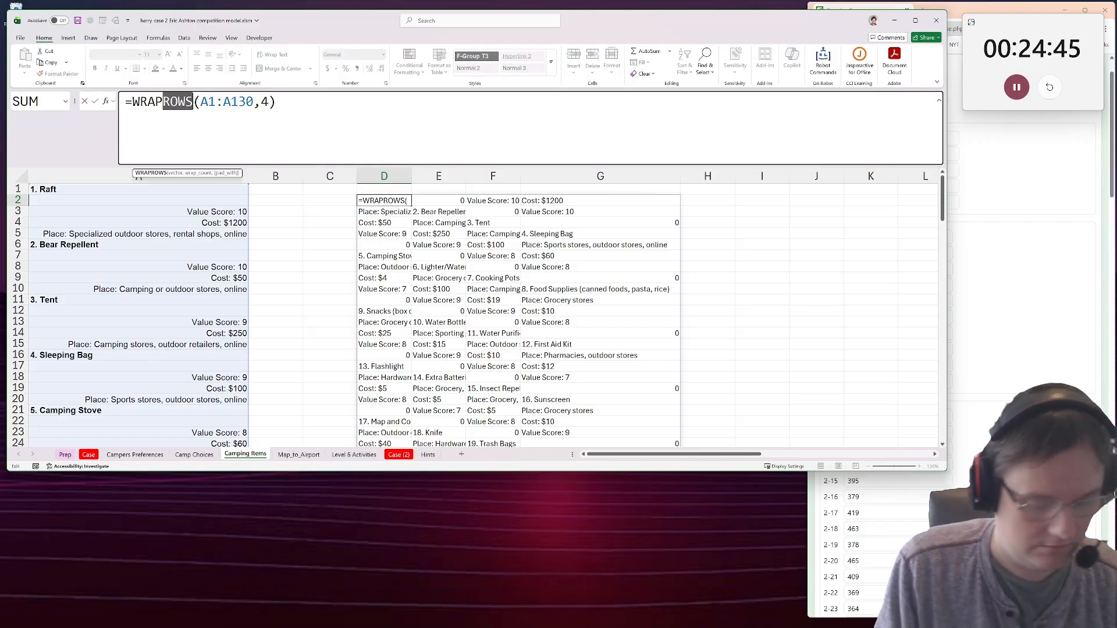
key(BackSpace)
text(cols)
key(ctrl+Return)
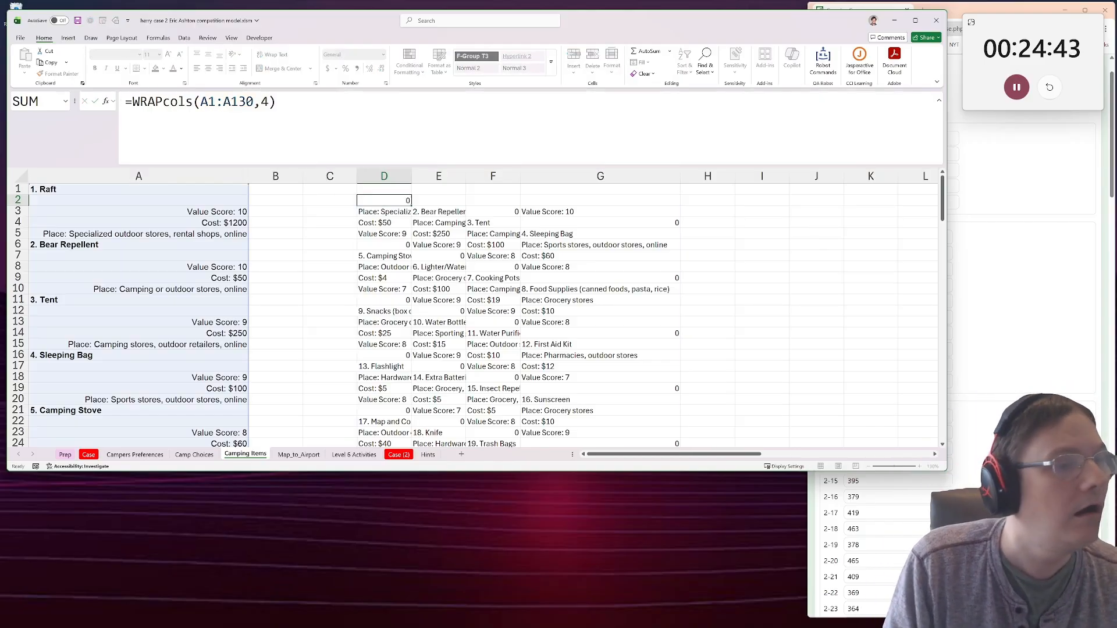
key(ctrl+z)
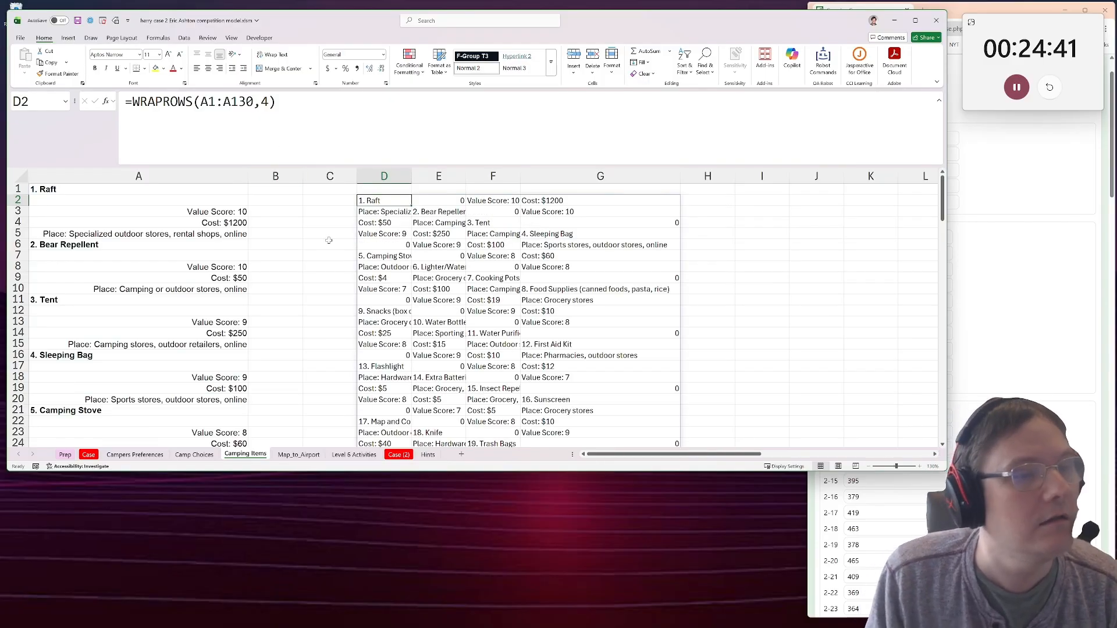
Recheck the lines of the Raft block and set the wrap count in D2's WRAPROWS formula to 5.
click(92, 187)
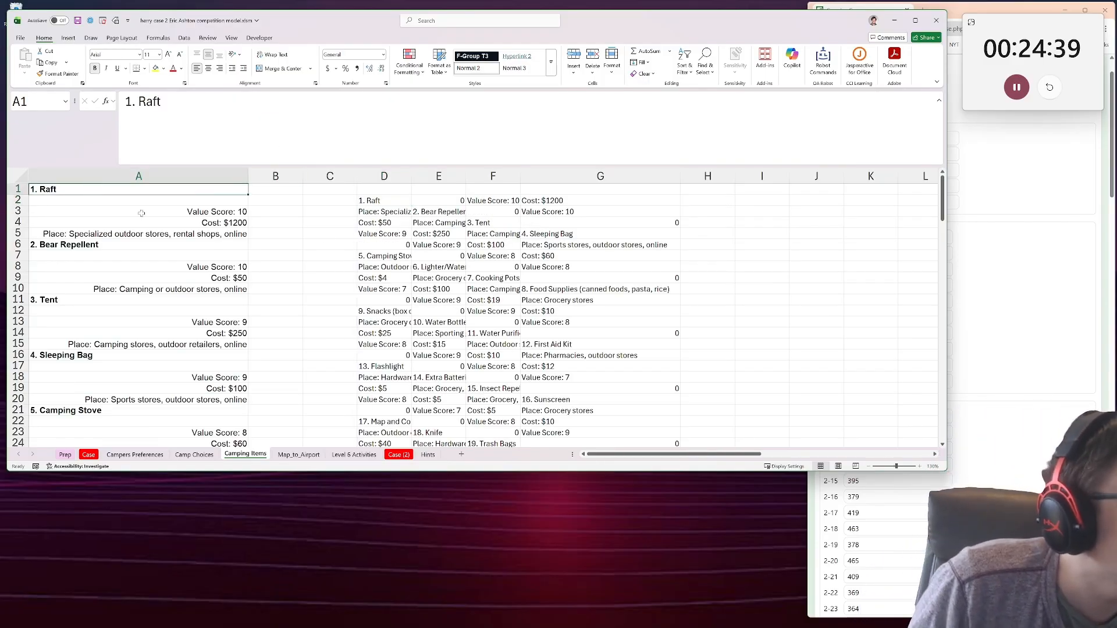
click(123, 210)
click(116, 199)
click(136, 223)
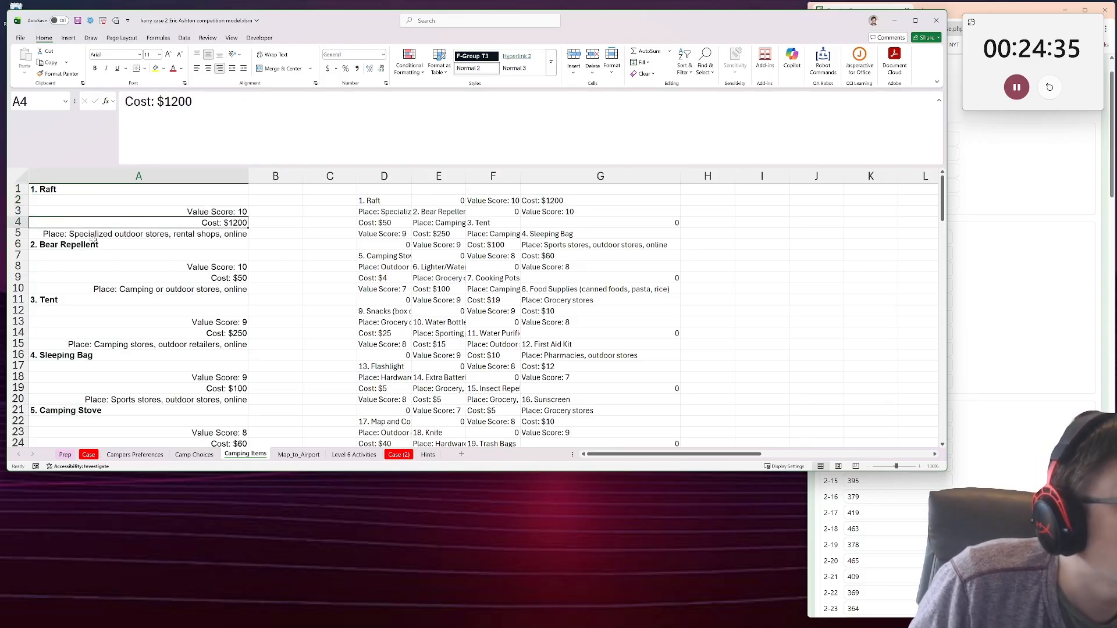
click(381, 200)
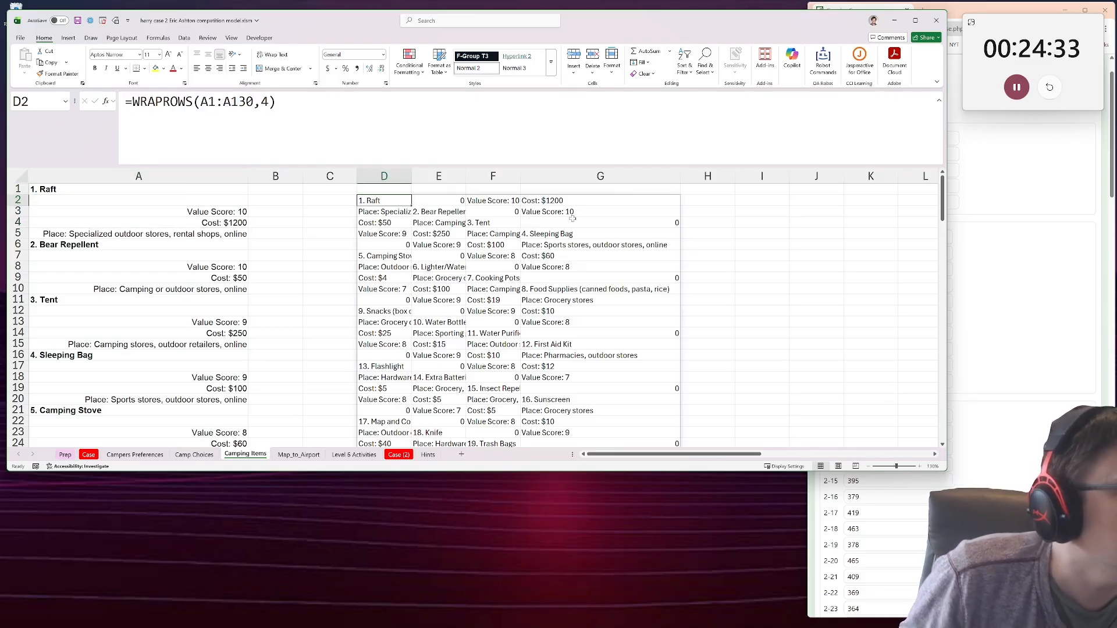
double_click(265, 102)
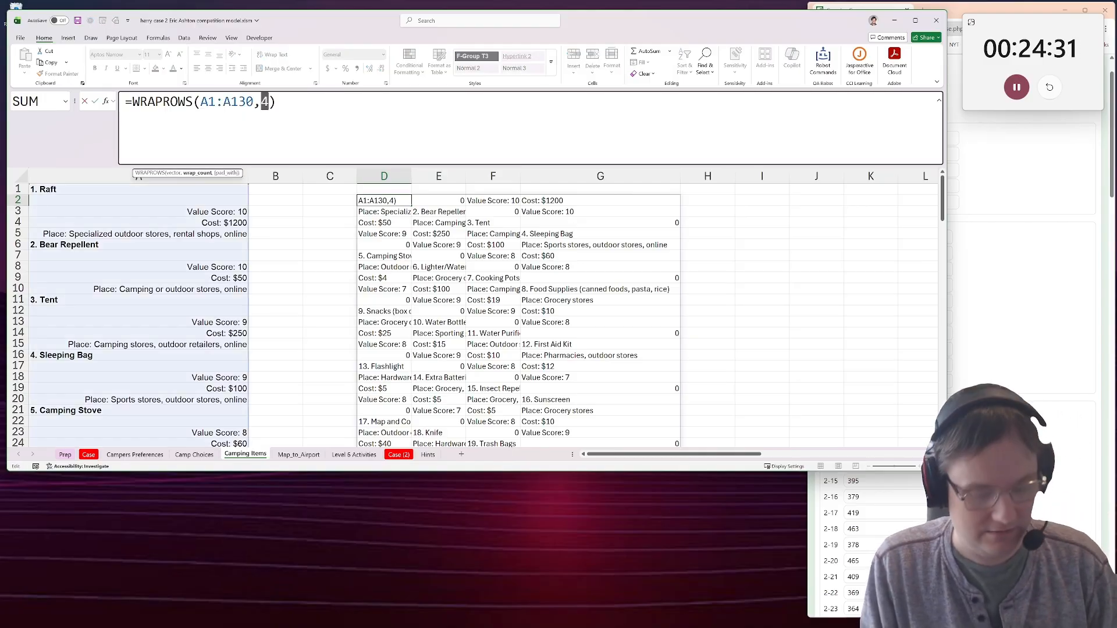
text(5)
key(Return)
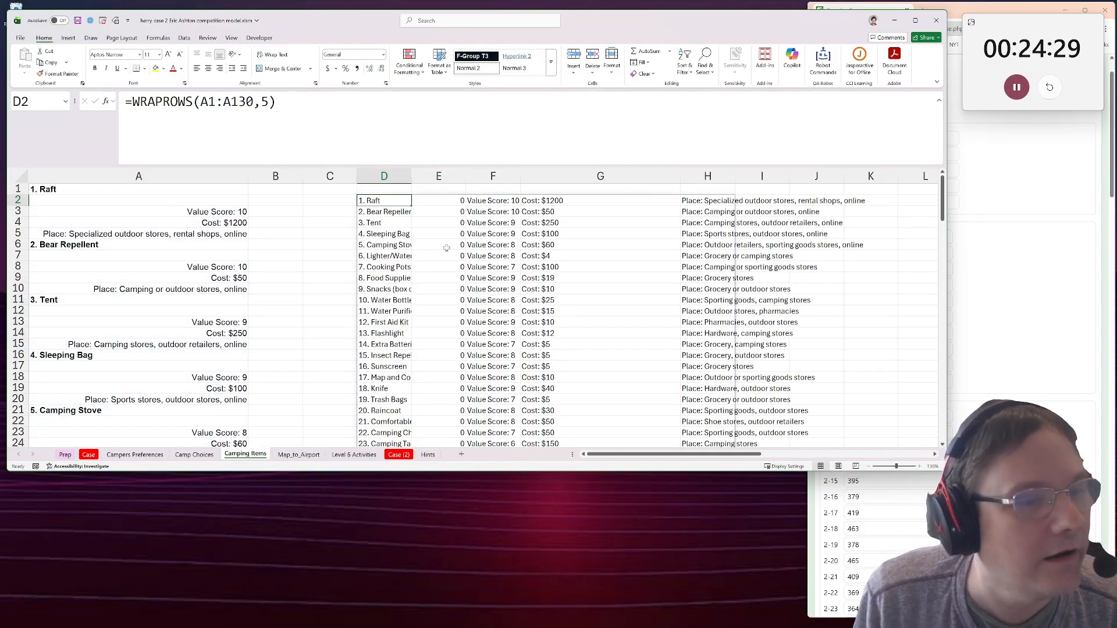
ctrl+scroll(461, 252, down, 1)
ctrl+scroll(455, 252, down, 1)
ctrl+scroll(280, 317, up, 1)
scroll(301, 317, up, 1)
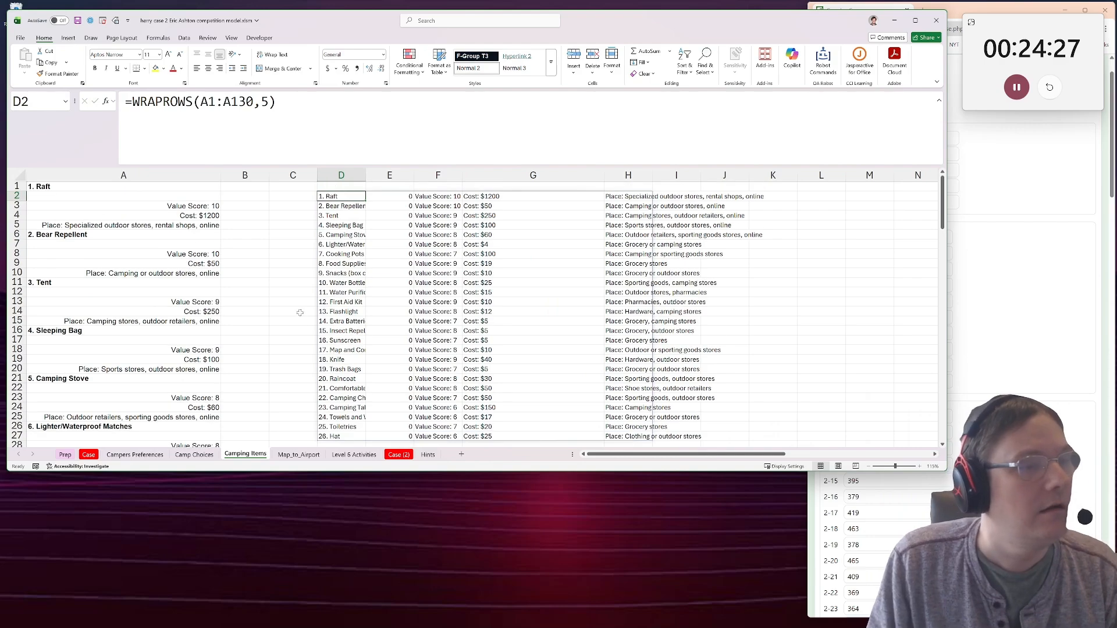
Convert the whole wrapped item table starting at D2 to static values in place.
click(282, 205)
click(288, 194)
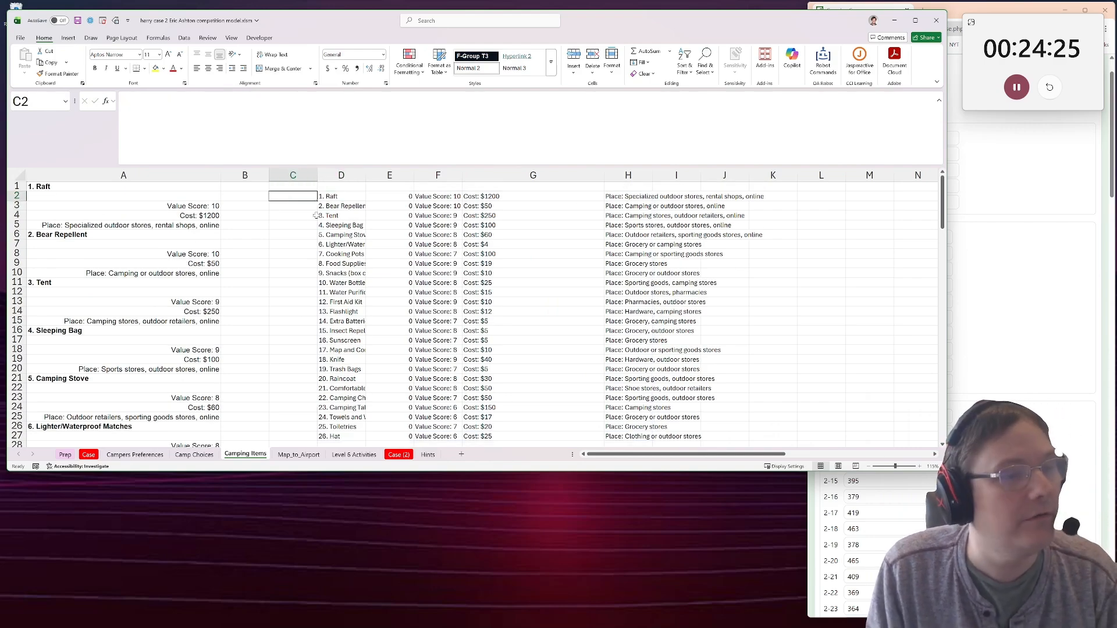
click(341, 188)
drag(341, 196, 640, 435)
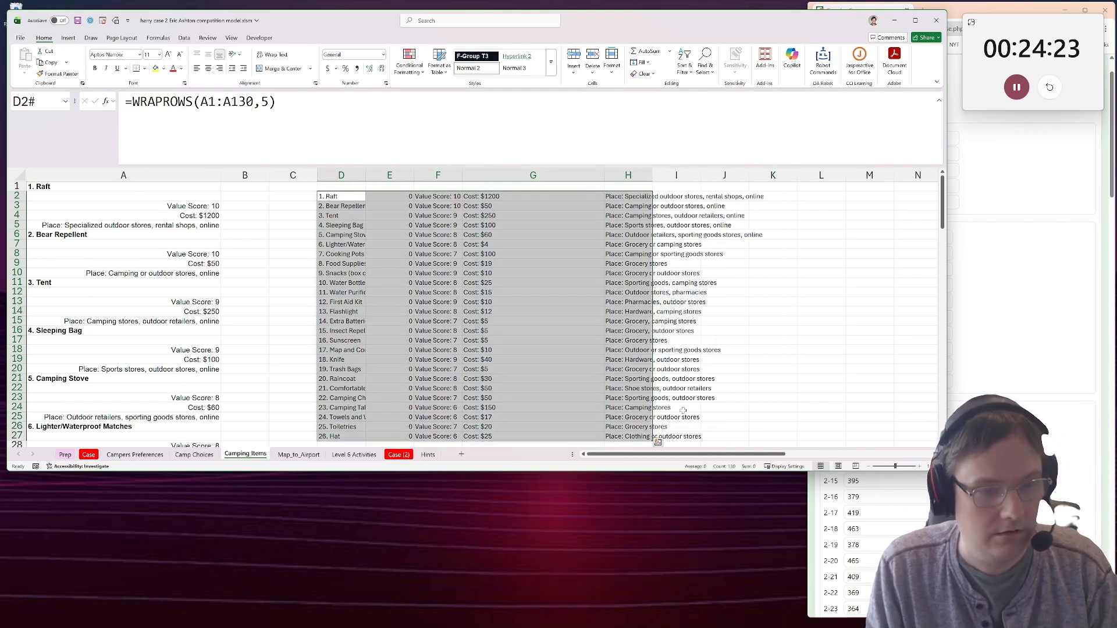
key(ctrl+c)
key(ctrl+v)
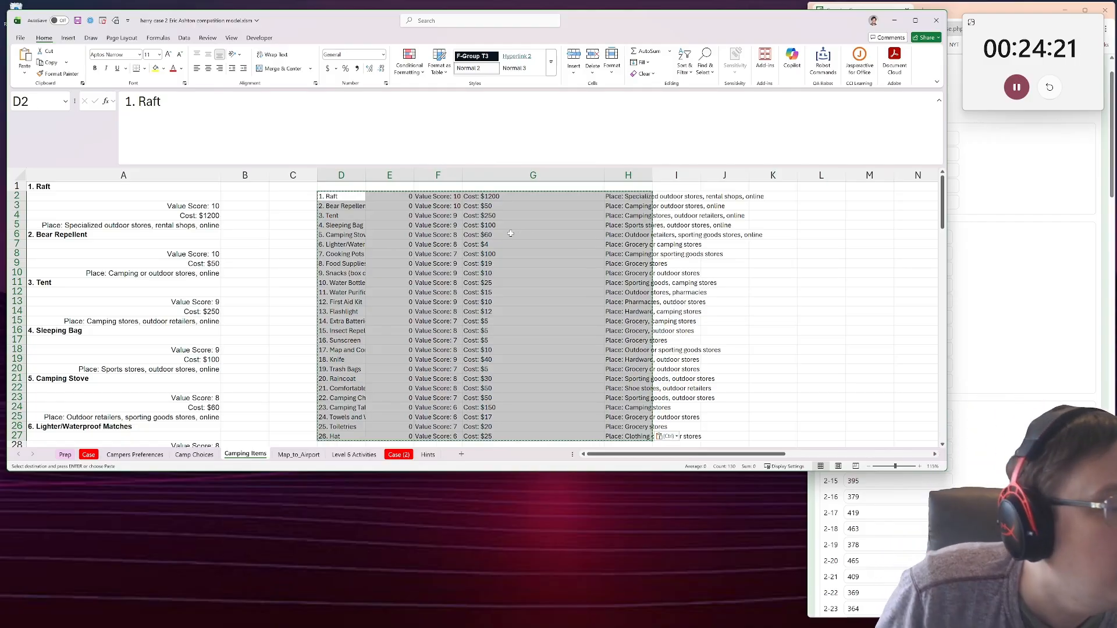
Extract the item name without its number in I2 with =TRIM(TEXTAFTER(D2,".")).
click(601, 198)
click(678, 197)
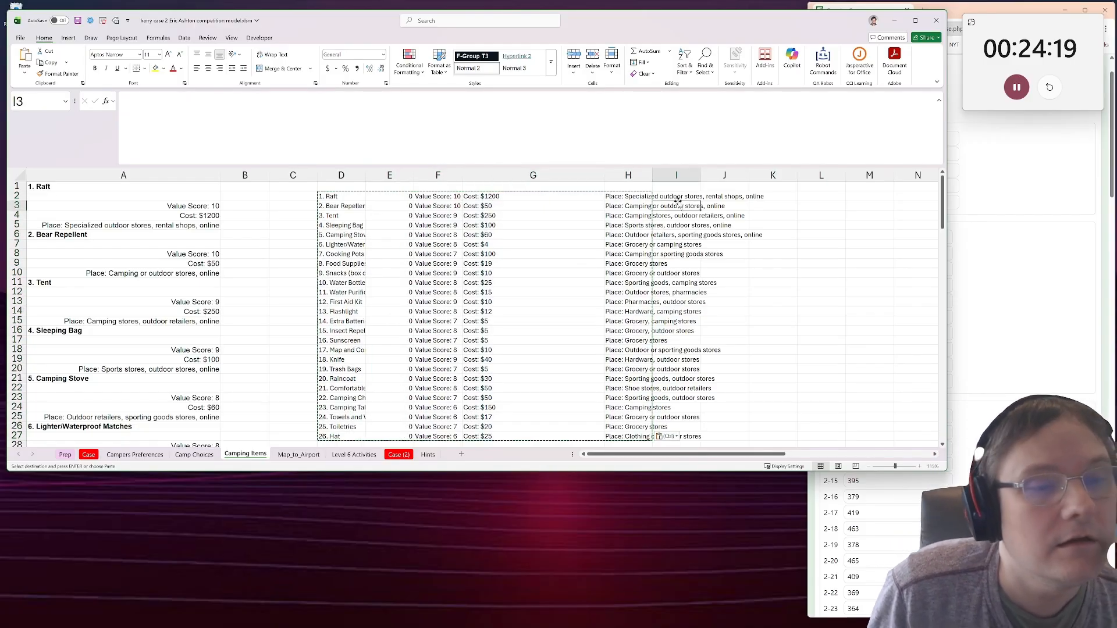
text(=trim()
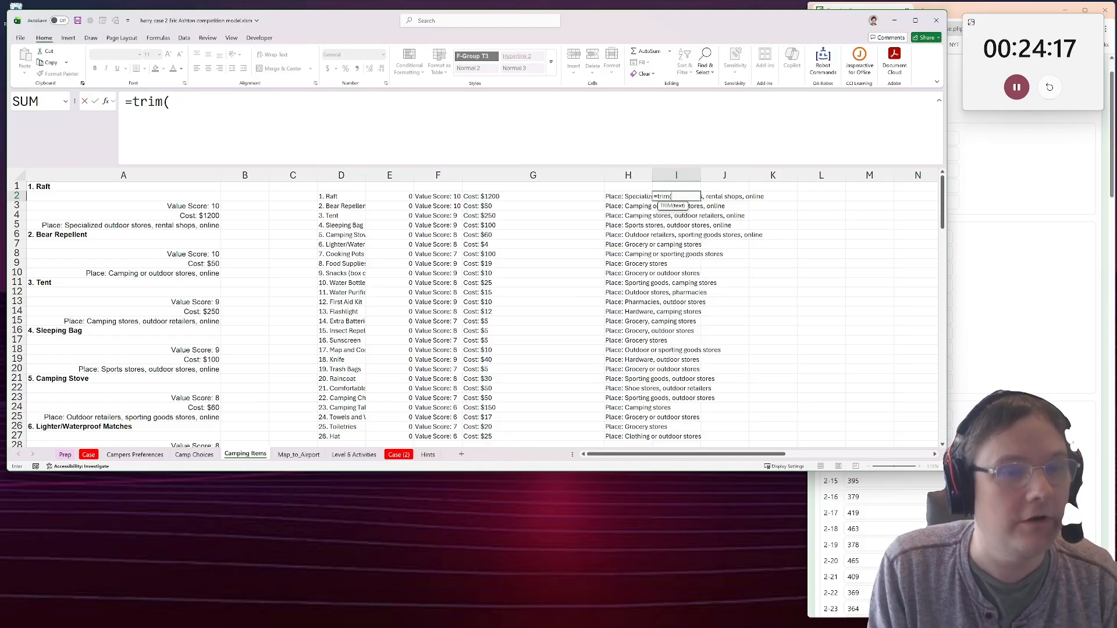
text(textafte)
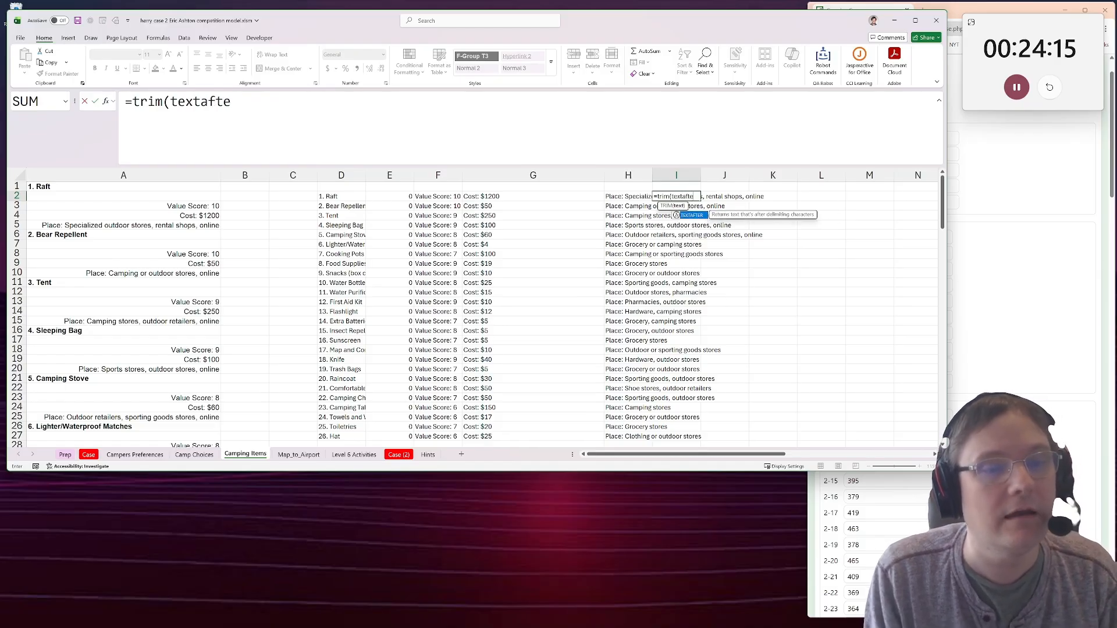
text(r()
click(404, 197)
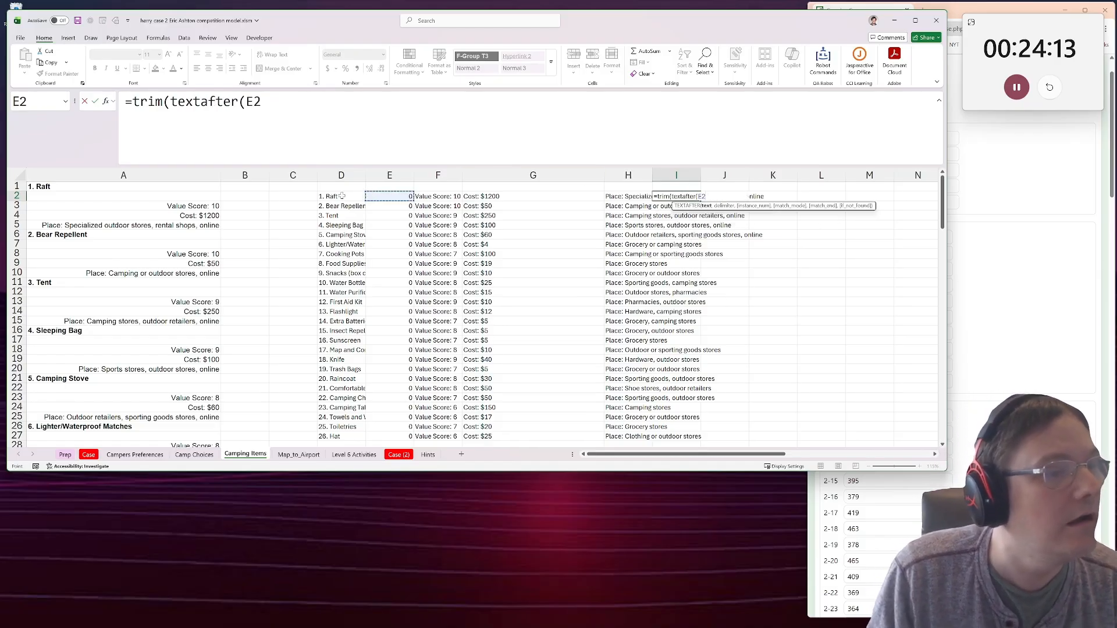
key(Left)
text(,"."))
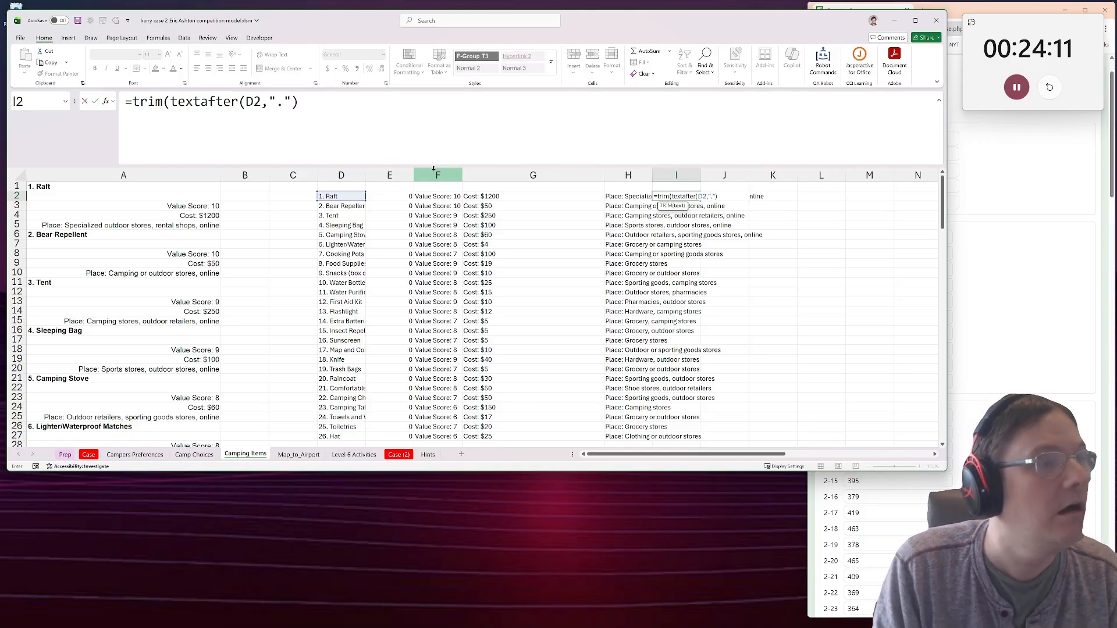
text())
key(ctrl+Return)
Copy the item name formula from I2 down through I27.
key(ctrl+c)
scroll(688, 351, down, 3)
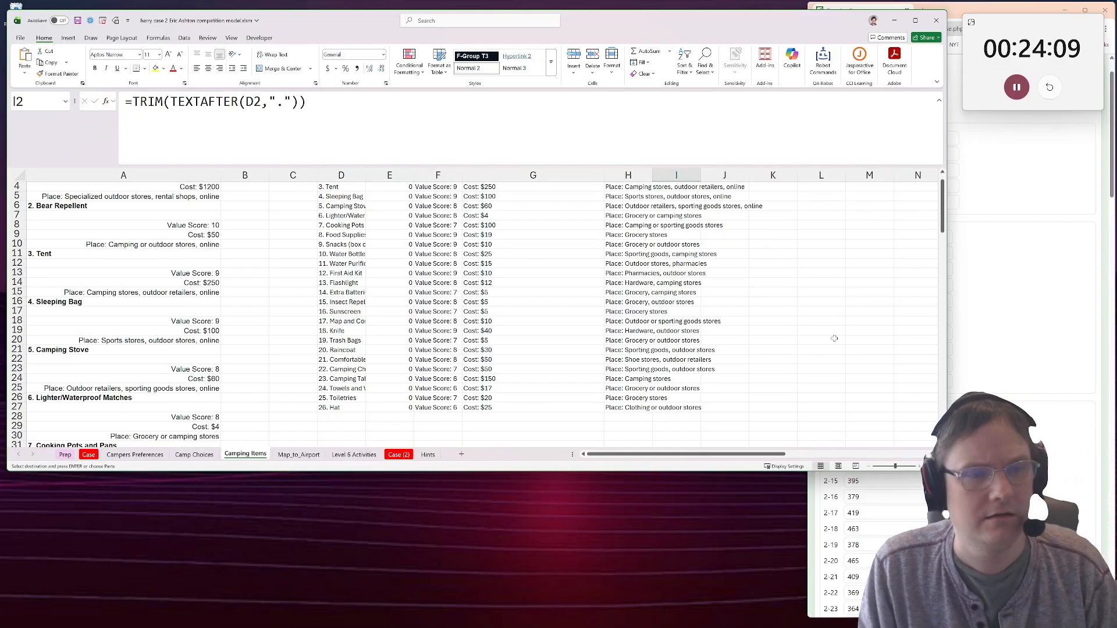
drag(689, 351, 676, 192)
key(ctrl+v)
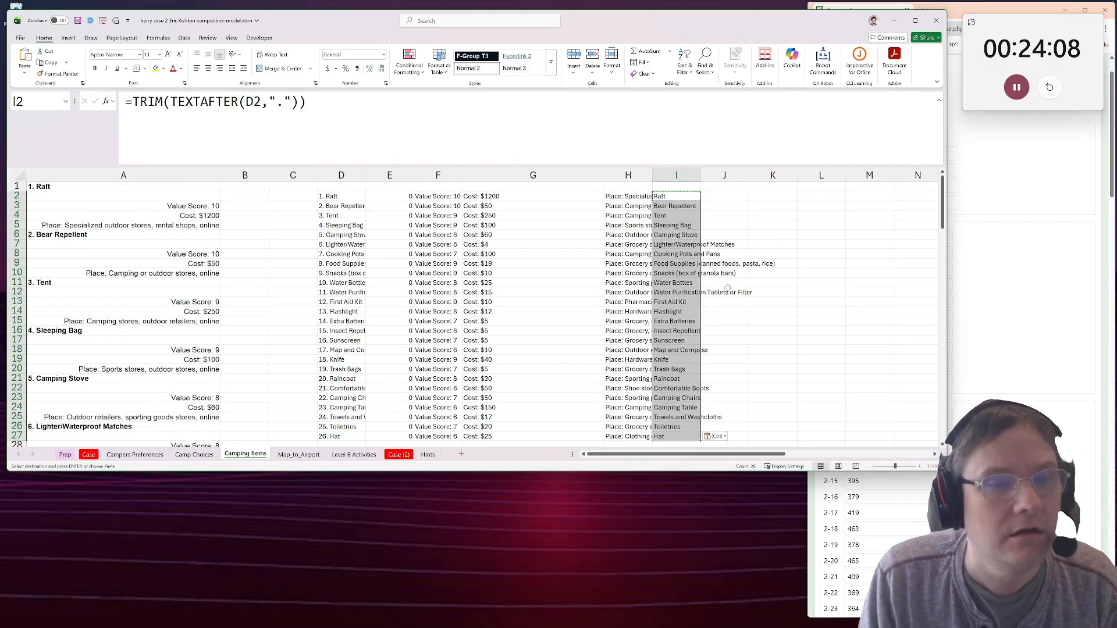
Extract the numeric value score in J2 with =only_numbers(F2).
click(713, 190)
click(714, 196)
text(=on)
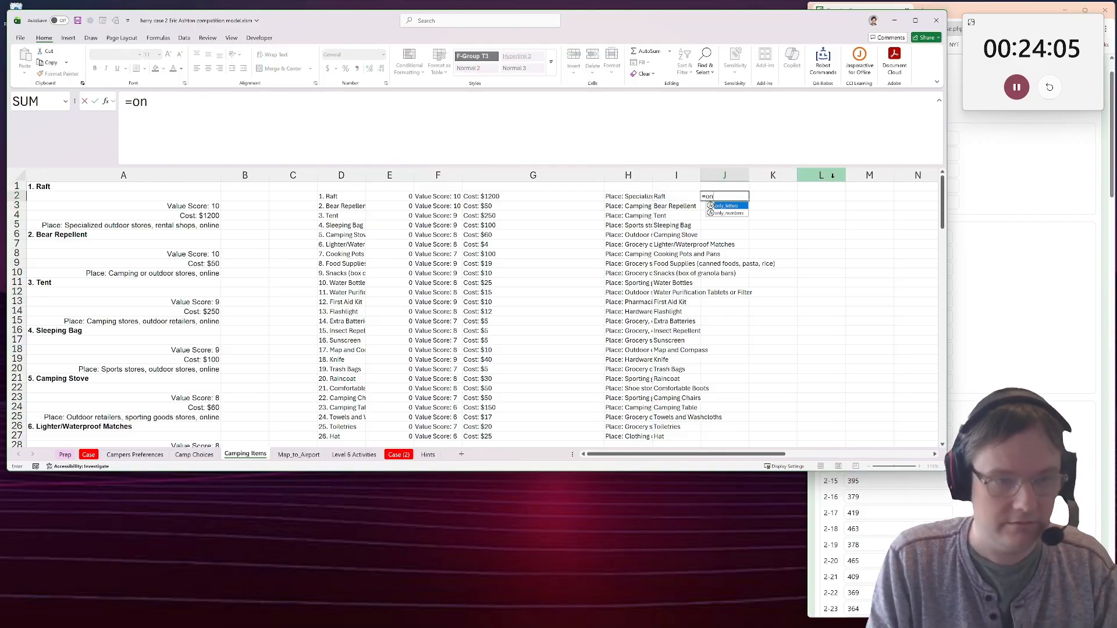
text(ly)
key(Down)
key(Tab)
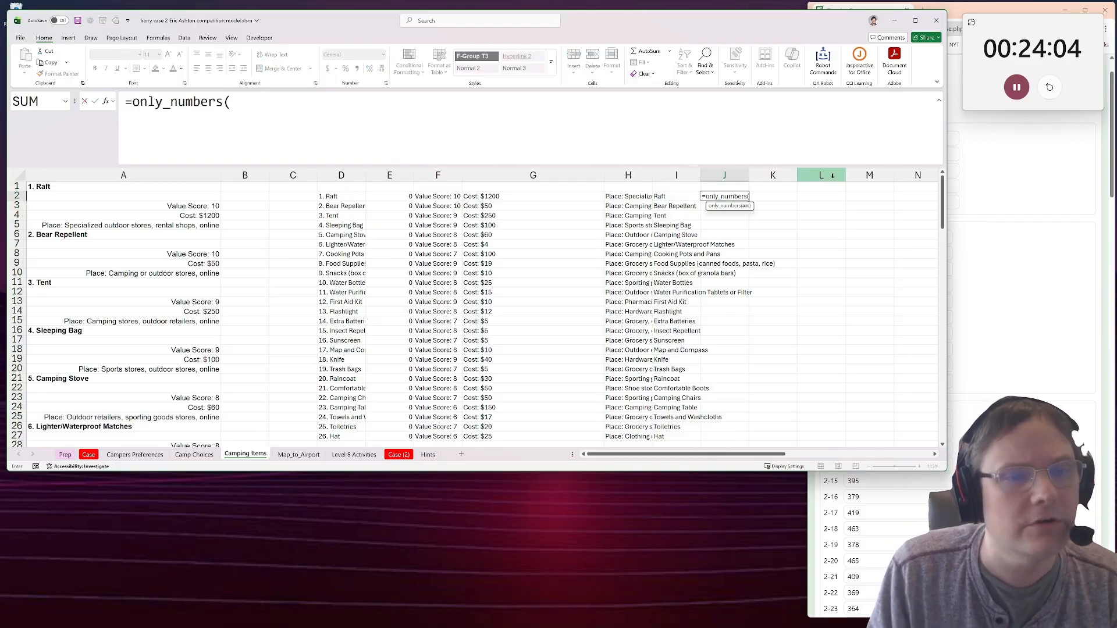
click(438, 196)
key(Return)
key(Up)
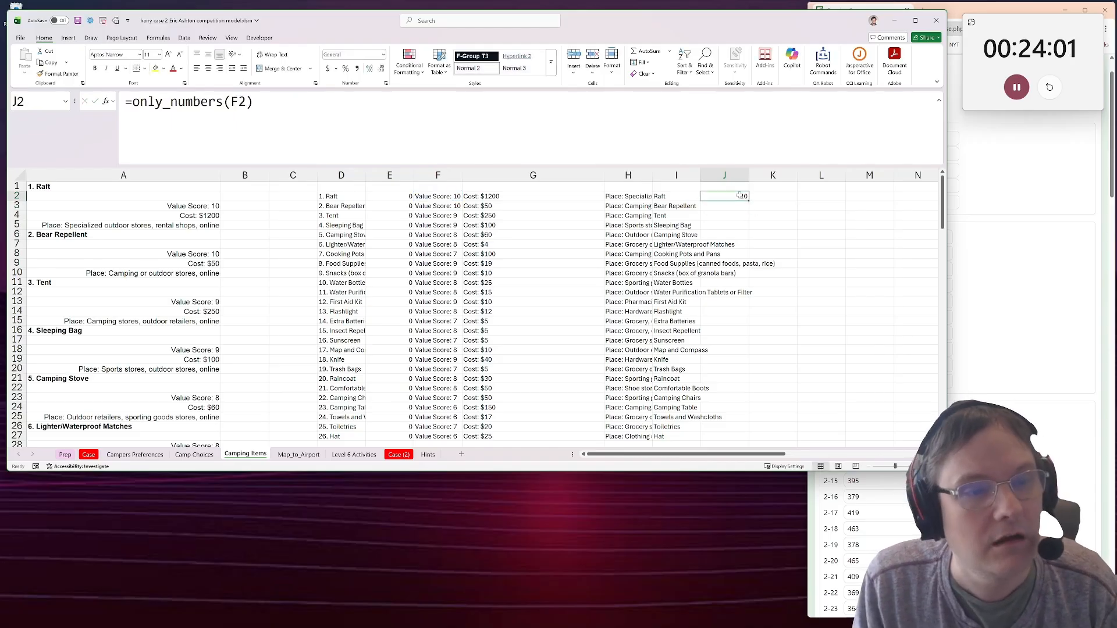
Copy the value score formula from J2 down through J27 for all camping items.
key(ctrl+c)
scroll(704, 360, down, 1)
scroll(704, 359, down, 1)
shift+click(743, 377)
key(ctrl+v)
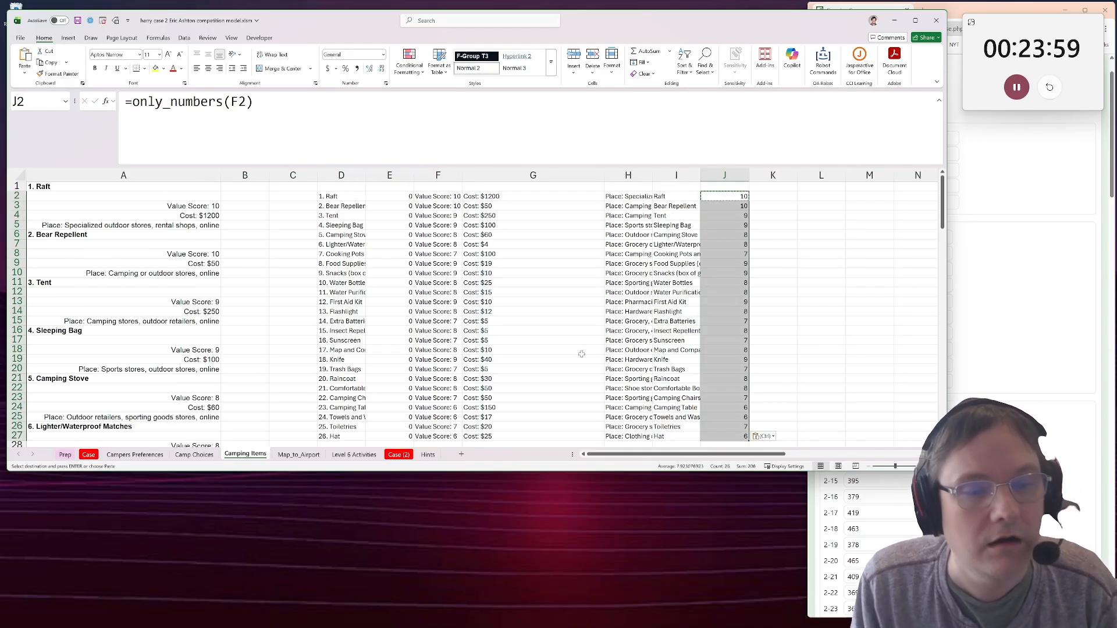
click(685, 254)
click(677, 183)
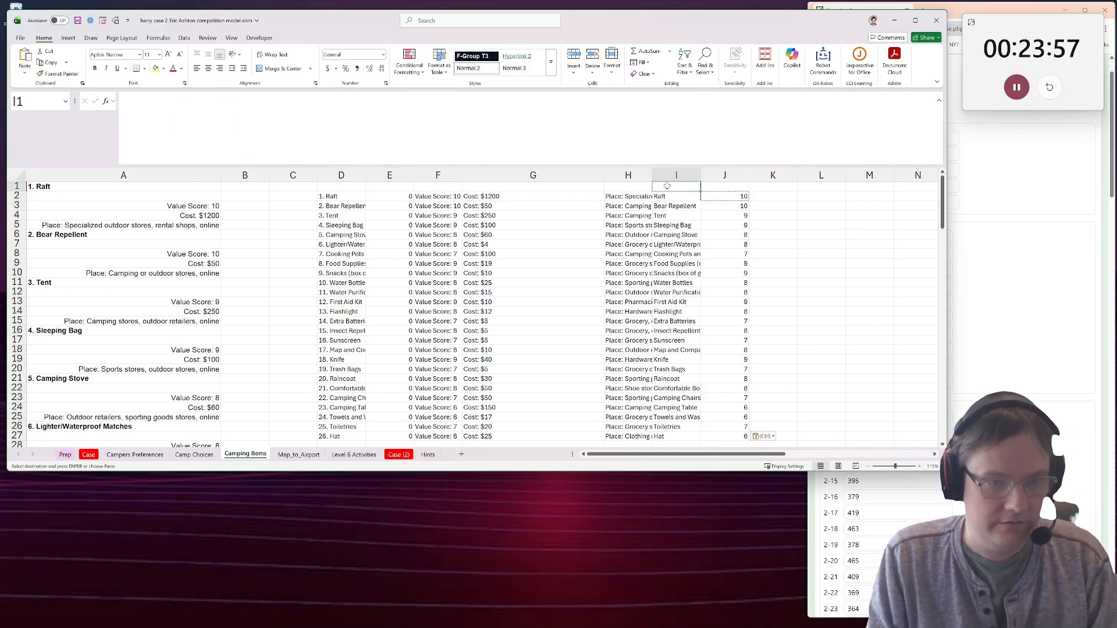
On the Case sheet, split the Level 3 example's item options in H120 with =TEXTSPLIT(G120,"/").
click(670, 197)
click(88, 454)
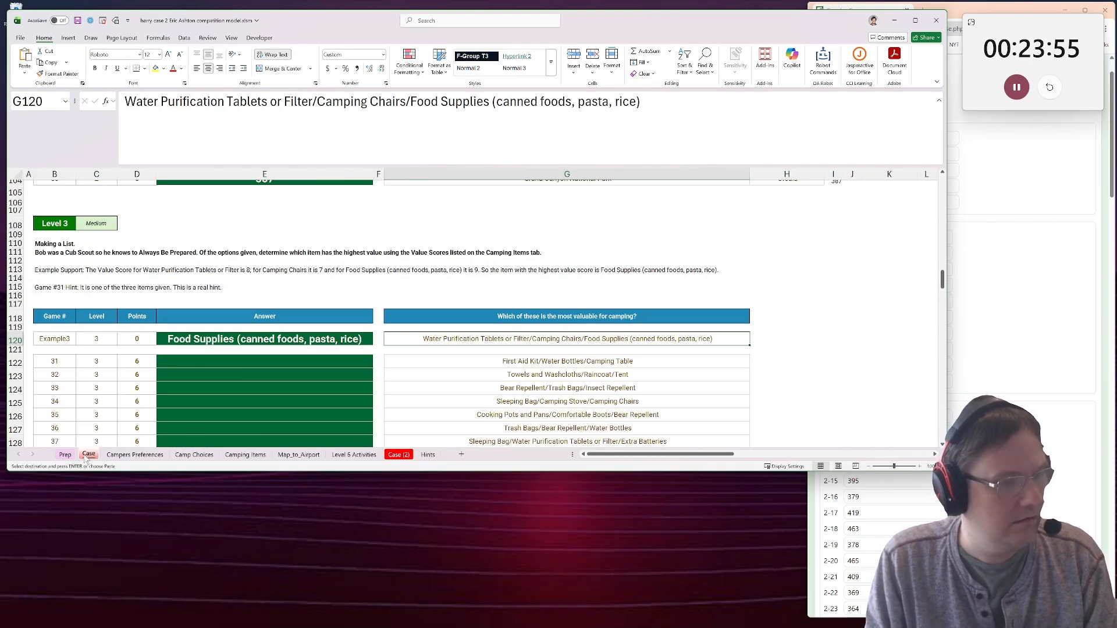
scroll(546, 403, down, 1)
click(765, 333)
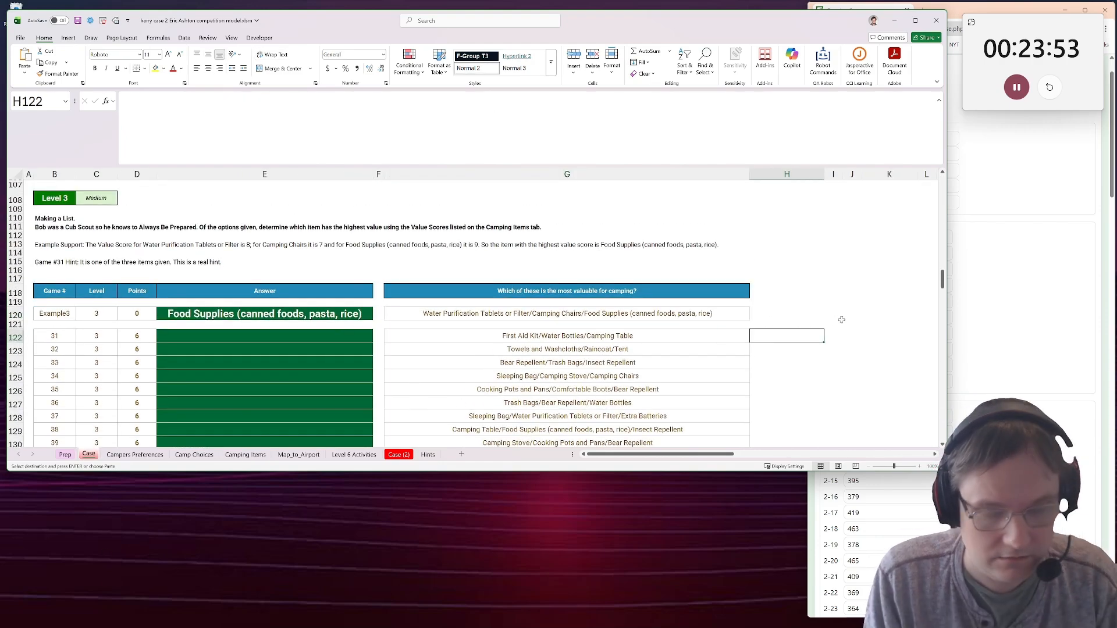
text(=text)
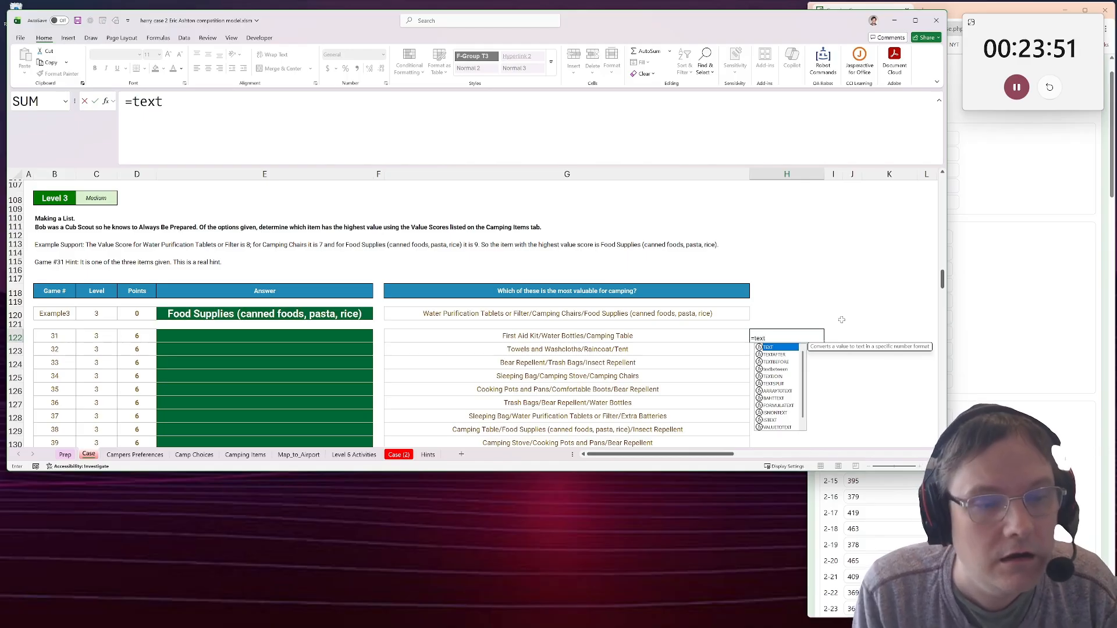
key(Escape)
key(Up)
key(Up)
text(=)
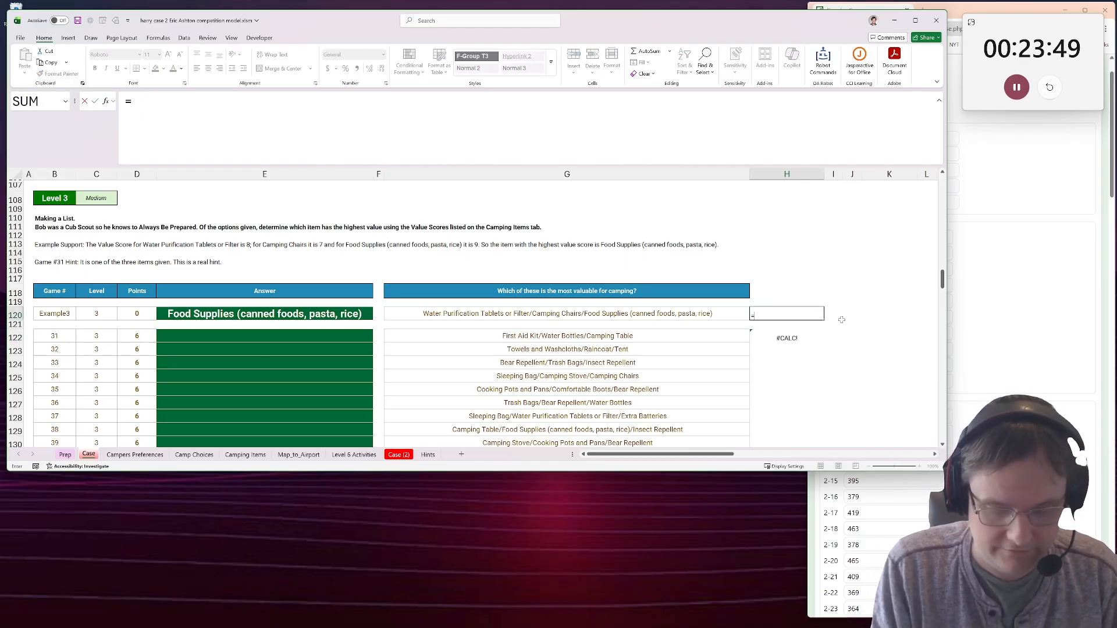
text(textsplit()
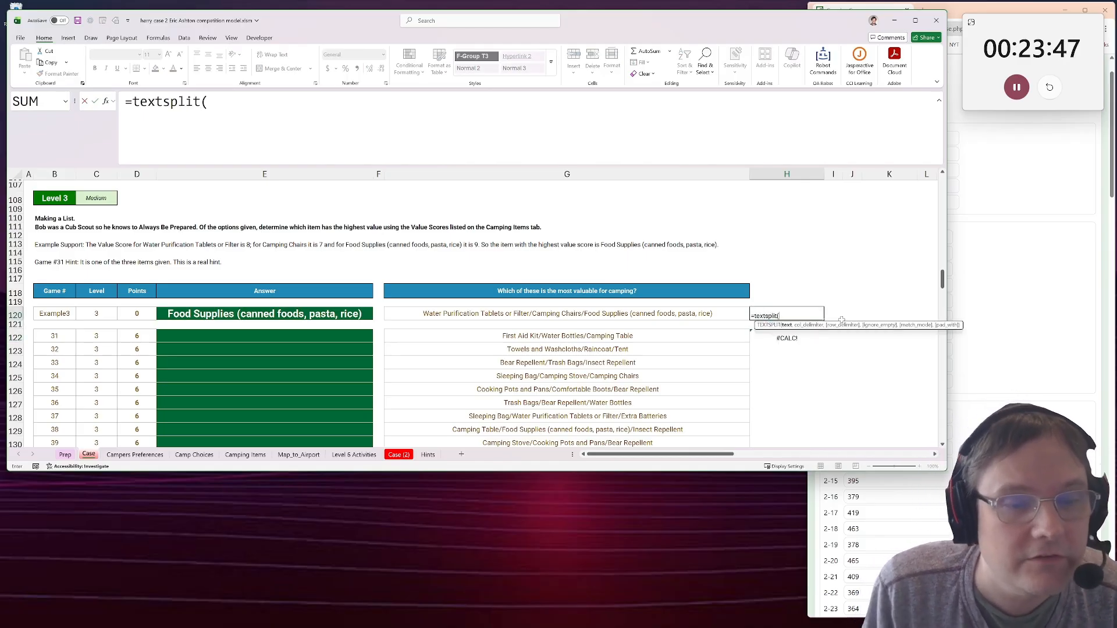
click(640, 318)
text(,)
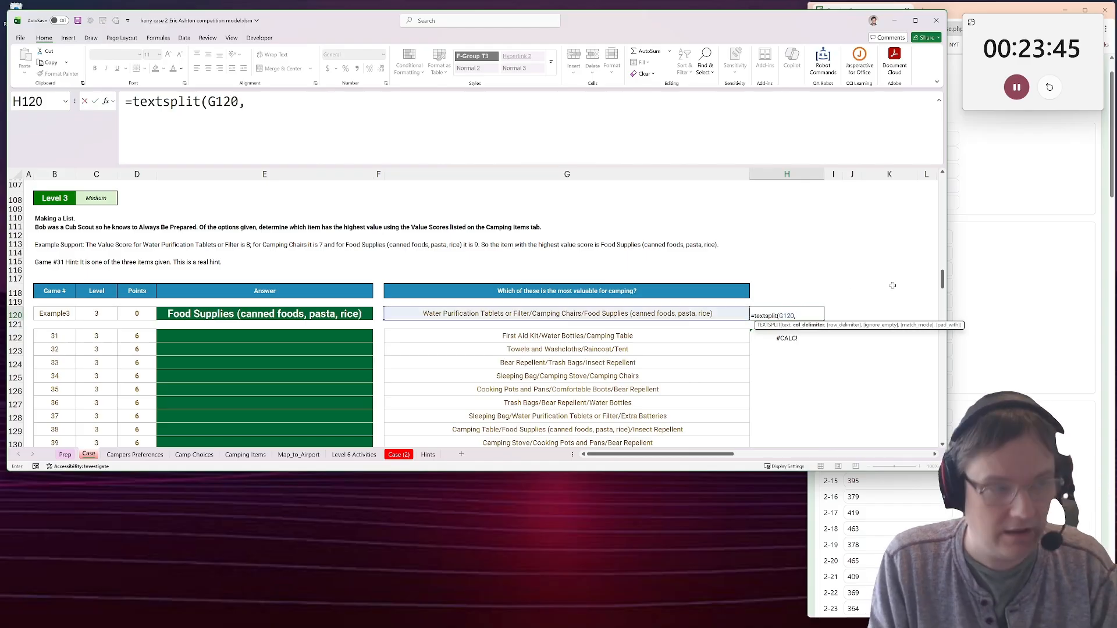
text("/")()
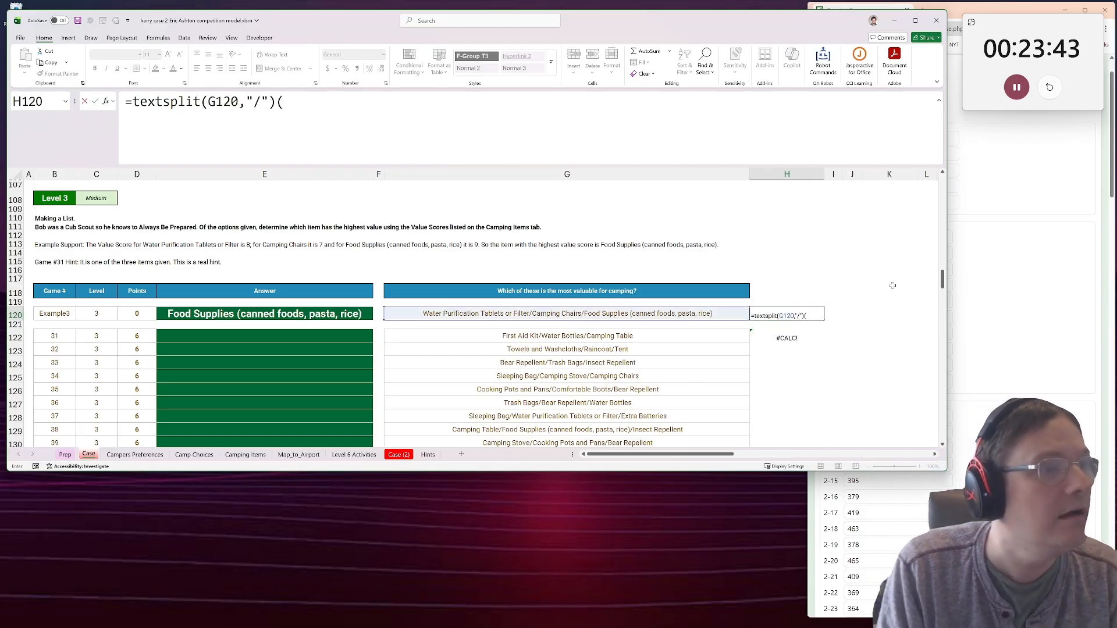
key(ctrl+Return)
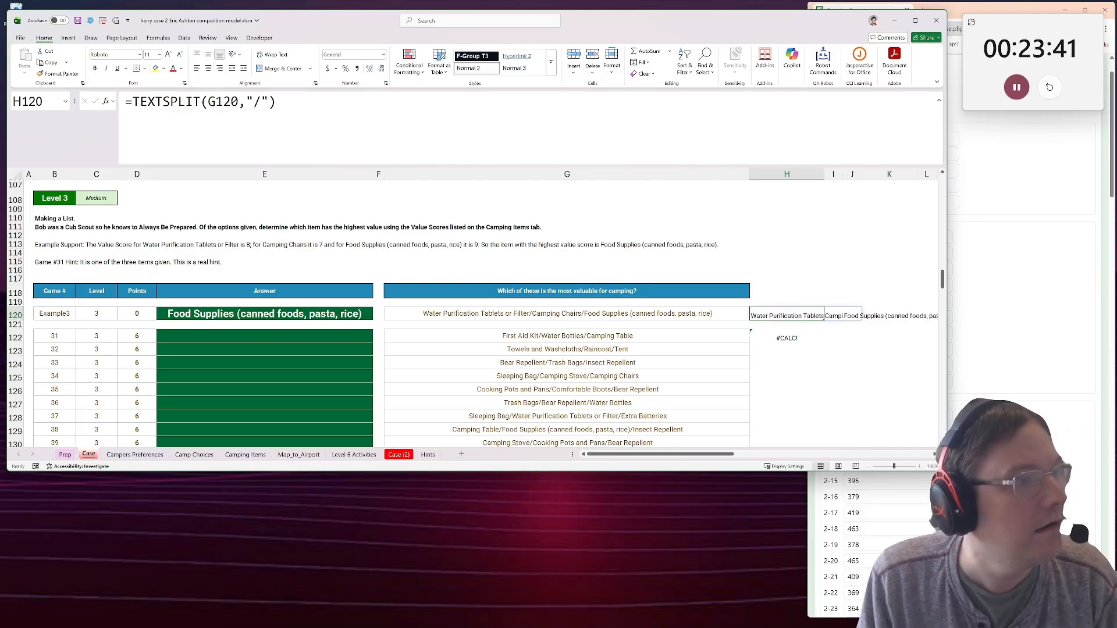
key(F2)
key(Home)
text(x)
key(BackSpace)
key(Right)
text(xl)
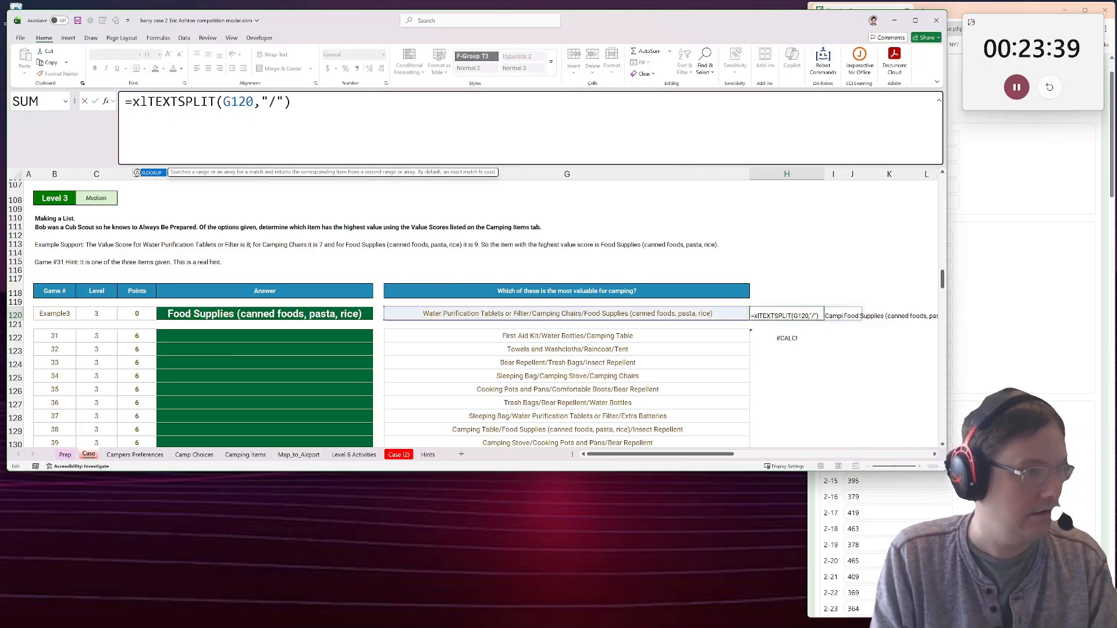
text(ookup()
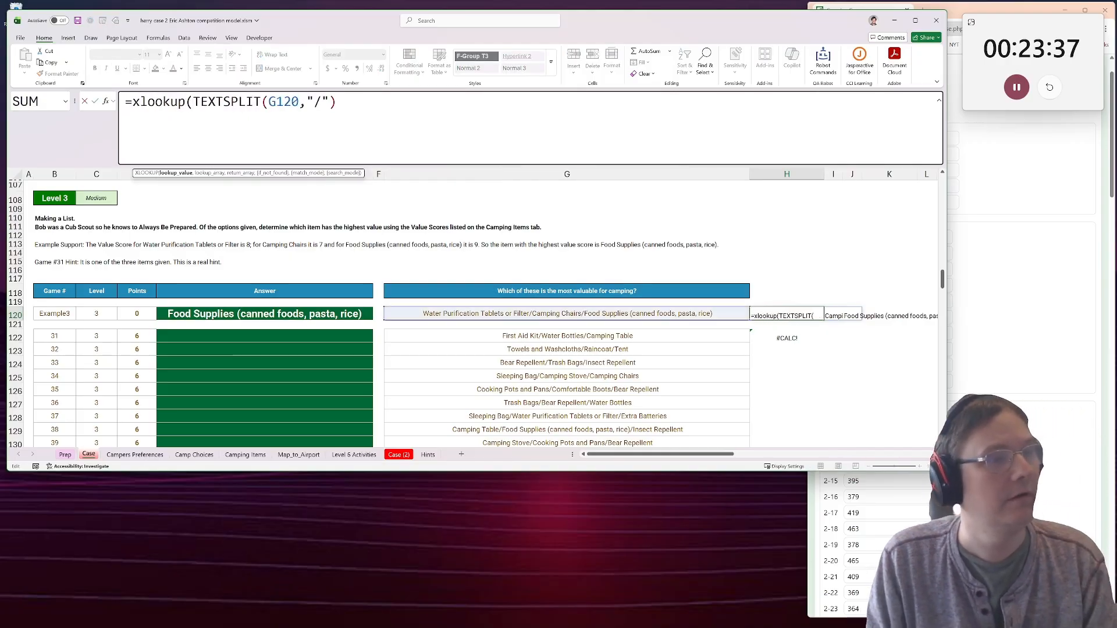
key(Escape)
Wrap the H120 formula in a LET function that names the TEXTSPLIT(G120,"/") result a.
key(F2)
key(Home)
key(Right)
text(LE)
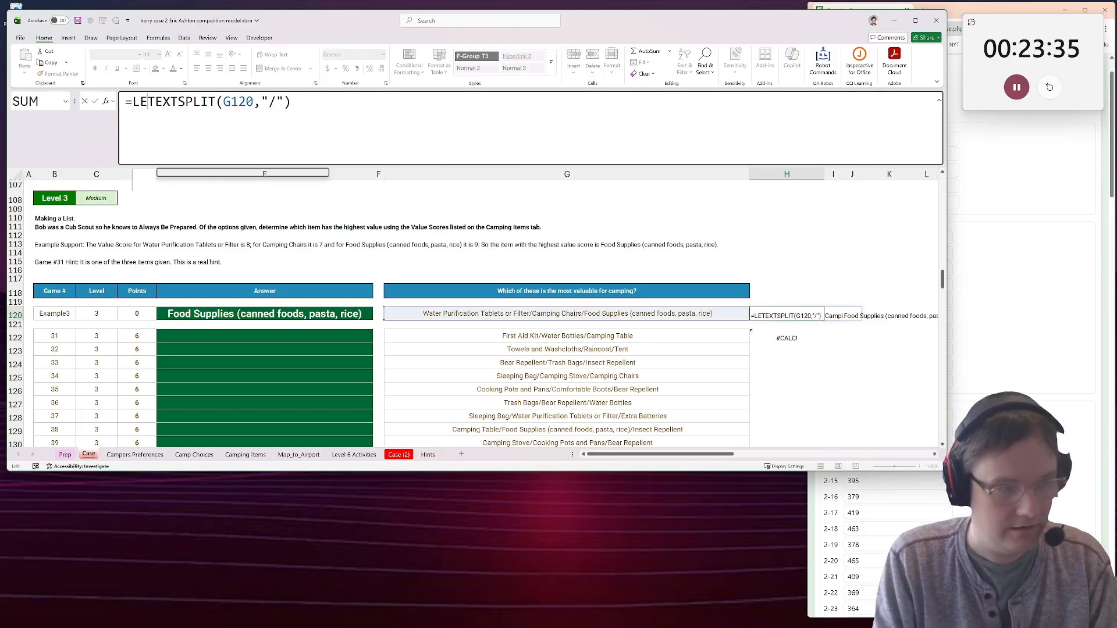
text(T(a,)
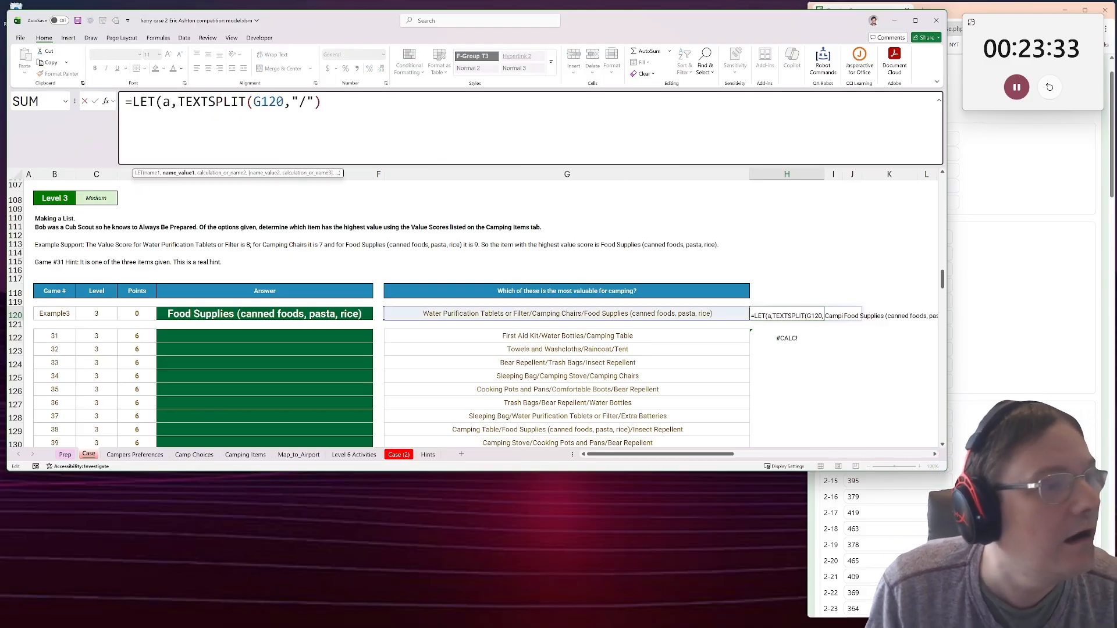
text(,)
key(alt+Return)
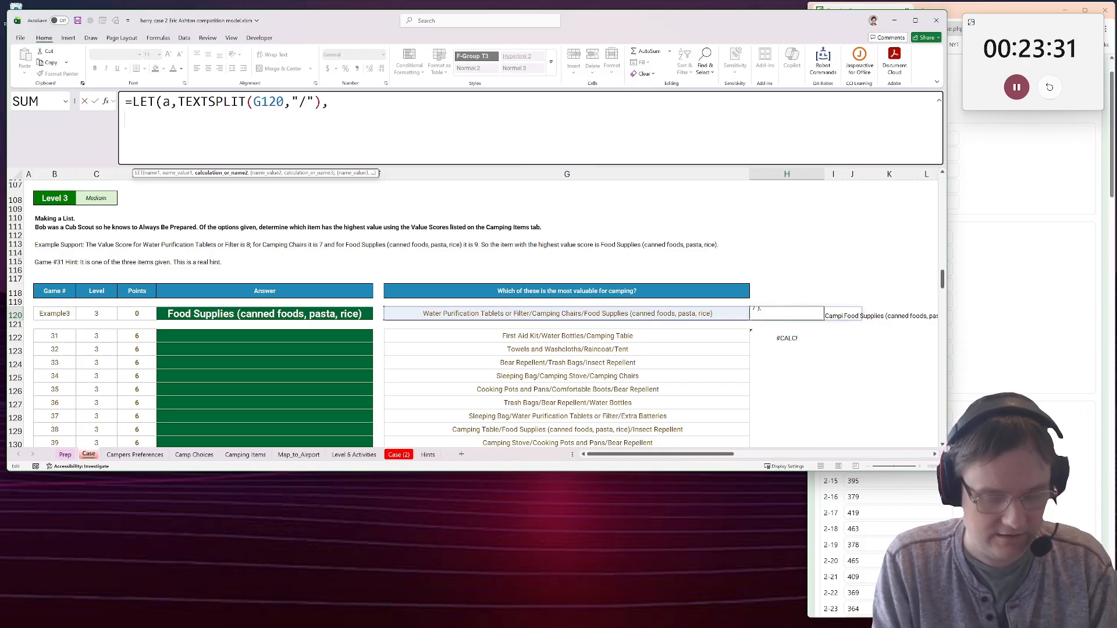
Add an XLOOKUP of a to the H120 formula, searching 'Camping Items'!I2:I27 and returning 'Camping Items'!J2:J27.
text(xlookup(a,)
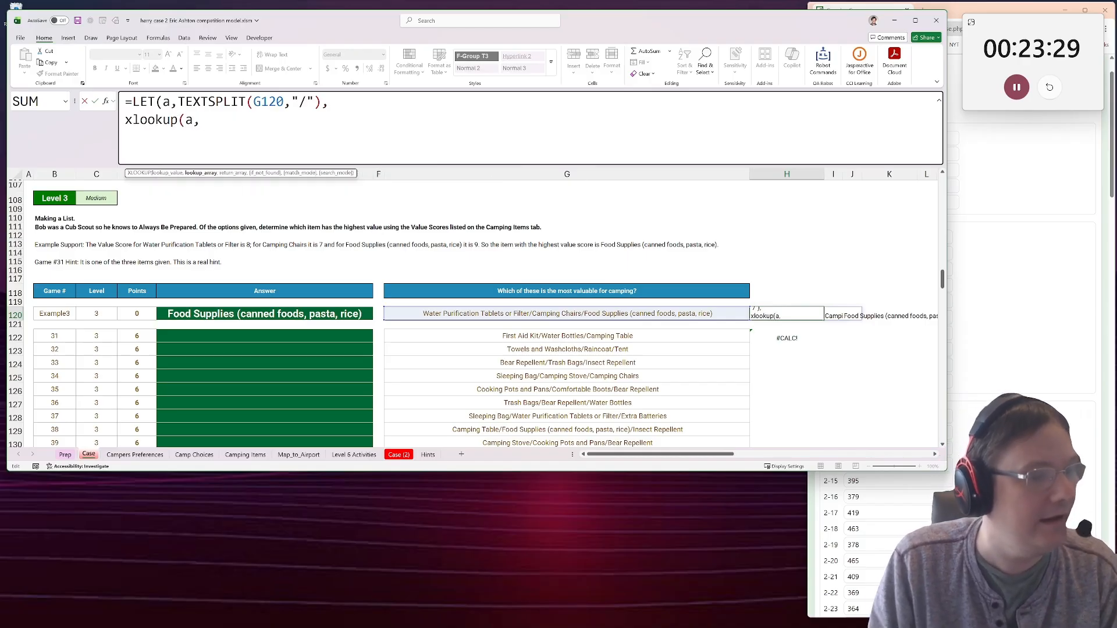
click(135, 454)
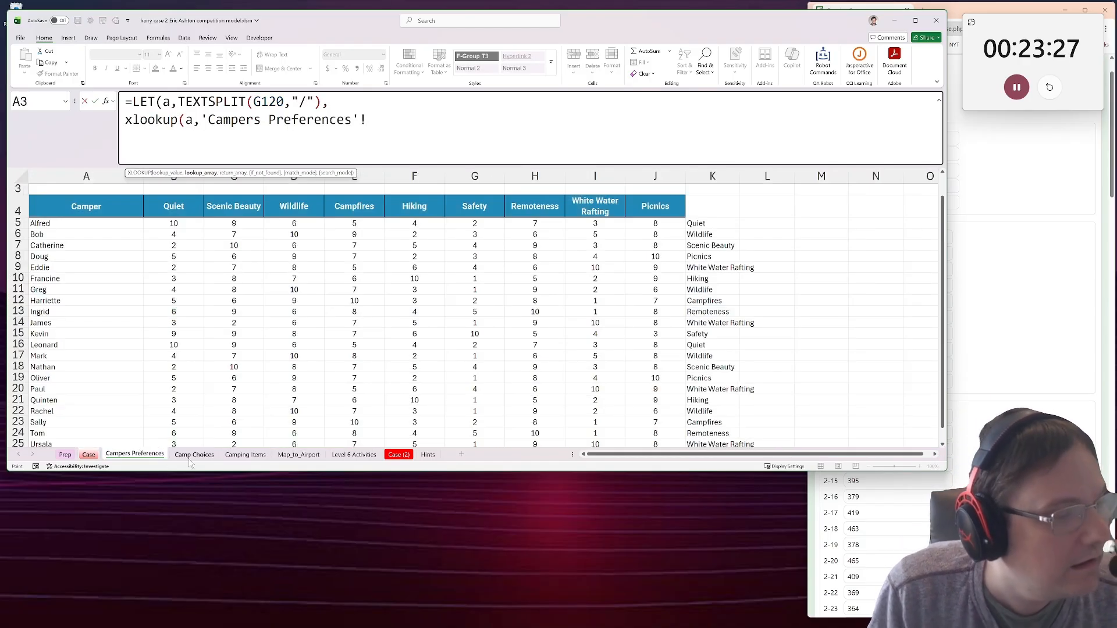
click(245, 454)
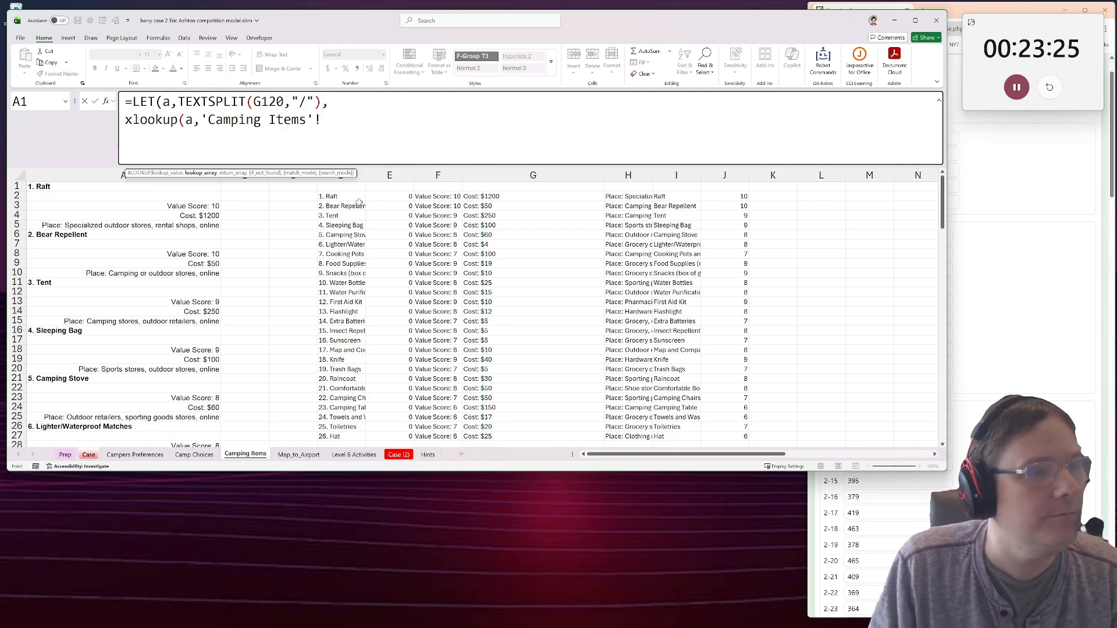
drag(359, 201, 351, 191)
drag(685, 193, 693, 436)
text(,)
click(733, 196)
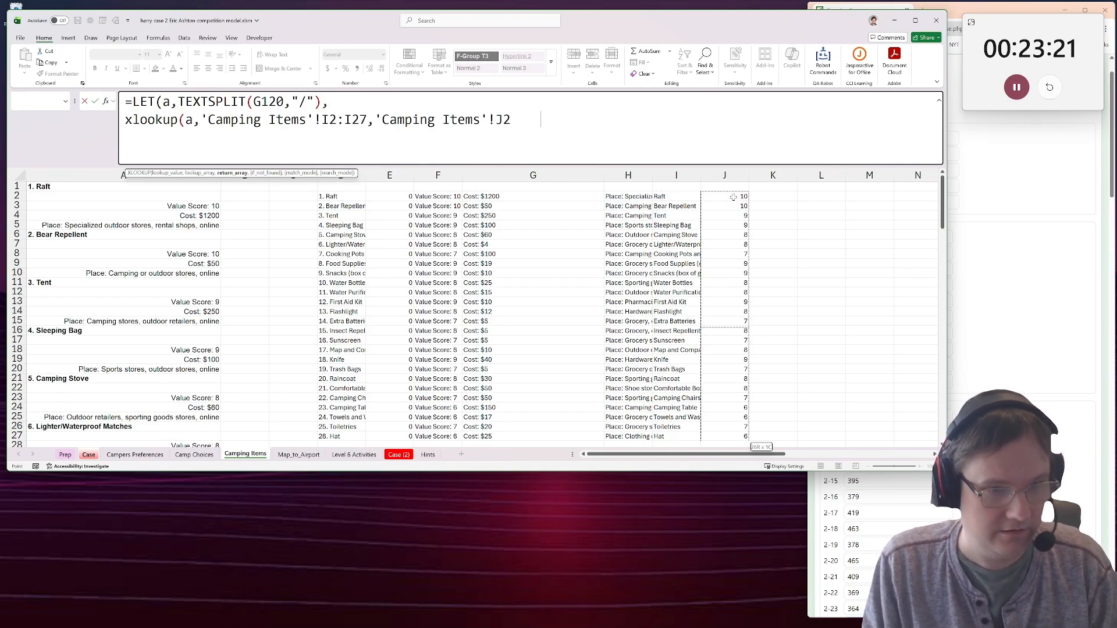
drag(734, 197, 744, 438)
Make both Camping Items ranges in the lookup absolute and close the XLOOKUP function.
drag(542, 121, 201, 120)
key(F4)
key(End)
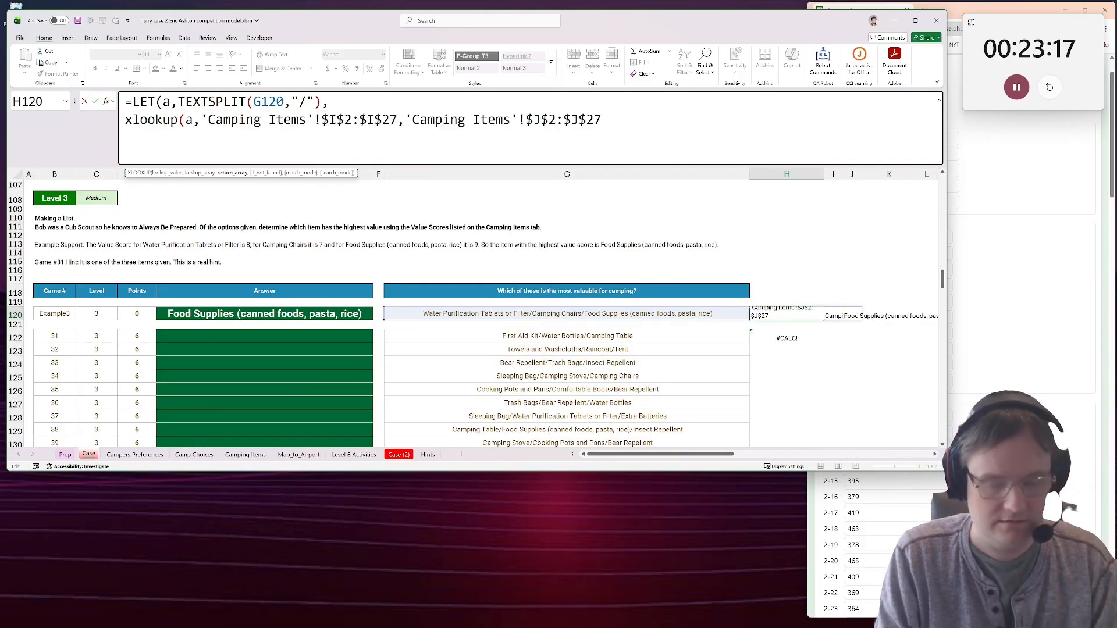
text(),)
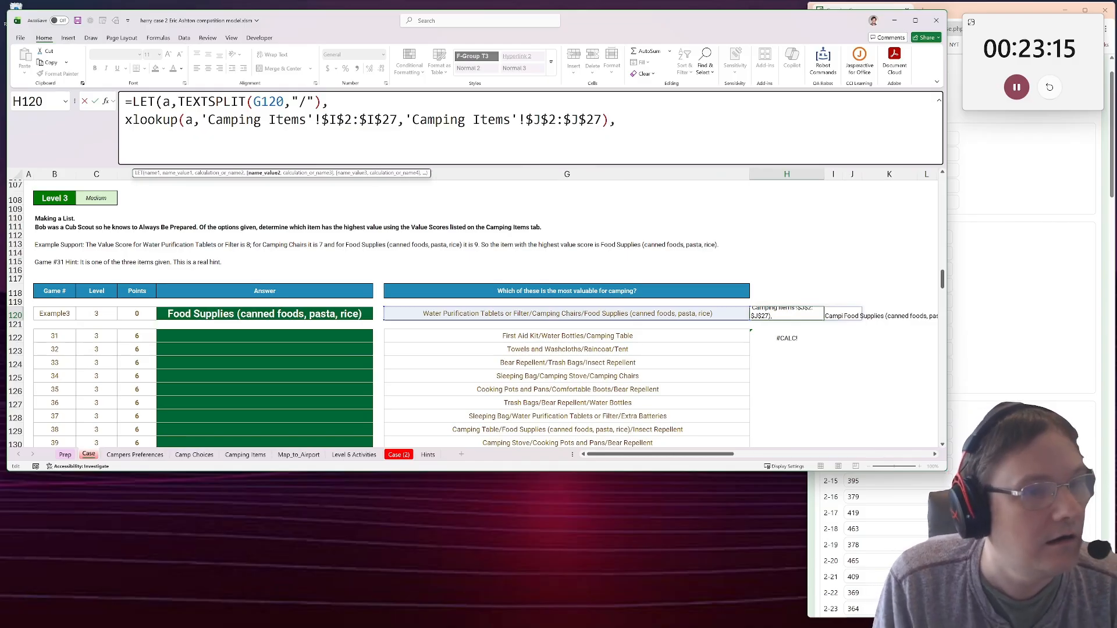
Name the XLOOKUP result b in the LET formula and return b in H120.
key(alt+Return)
text(a))
key(BackSpace)
key(BackSpace)
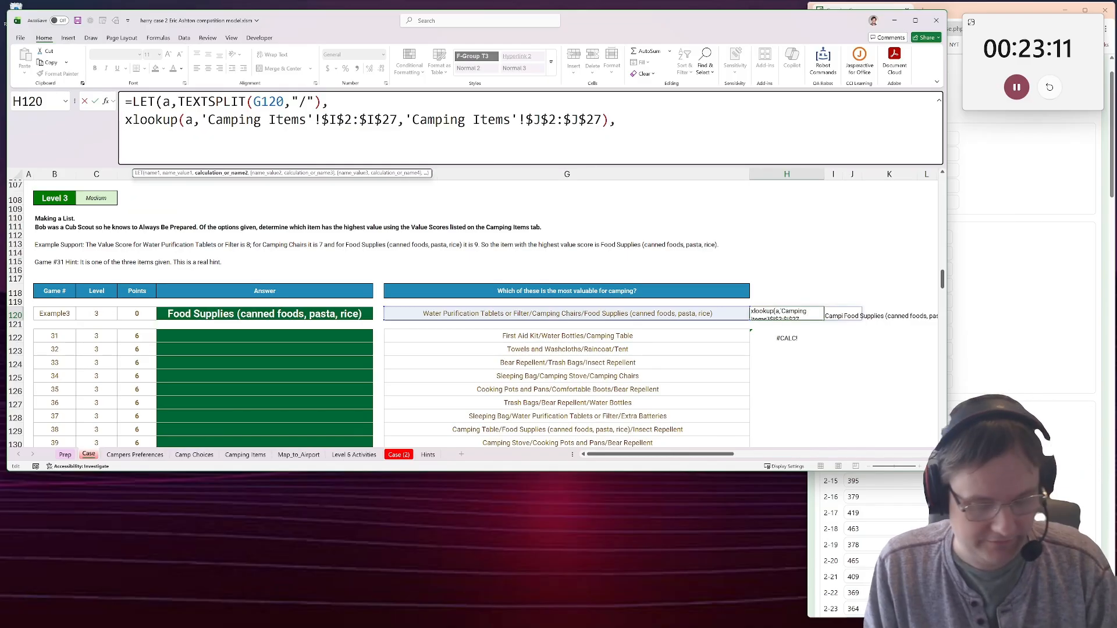
text(b,)
key(Down)
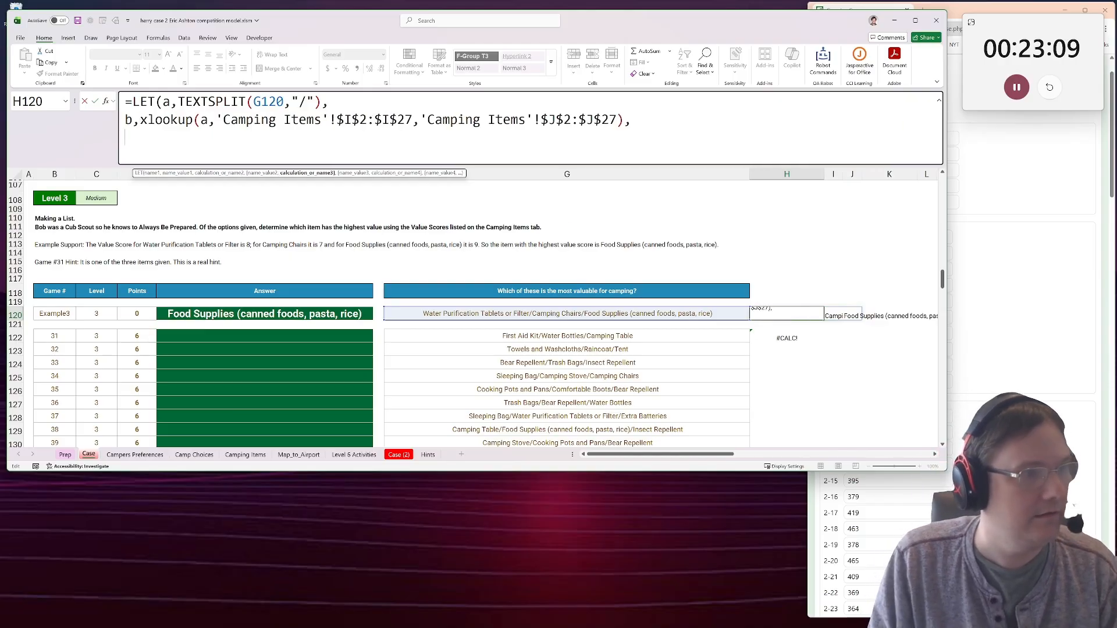
text(b))
key(ctrl+Return)
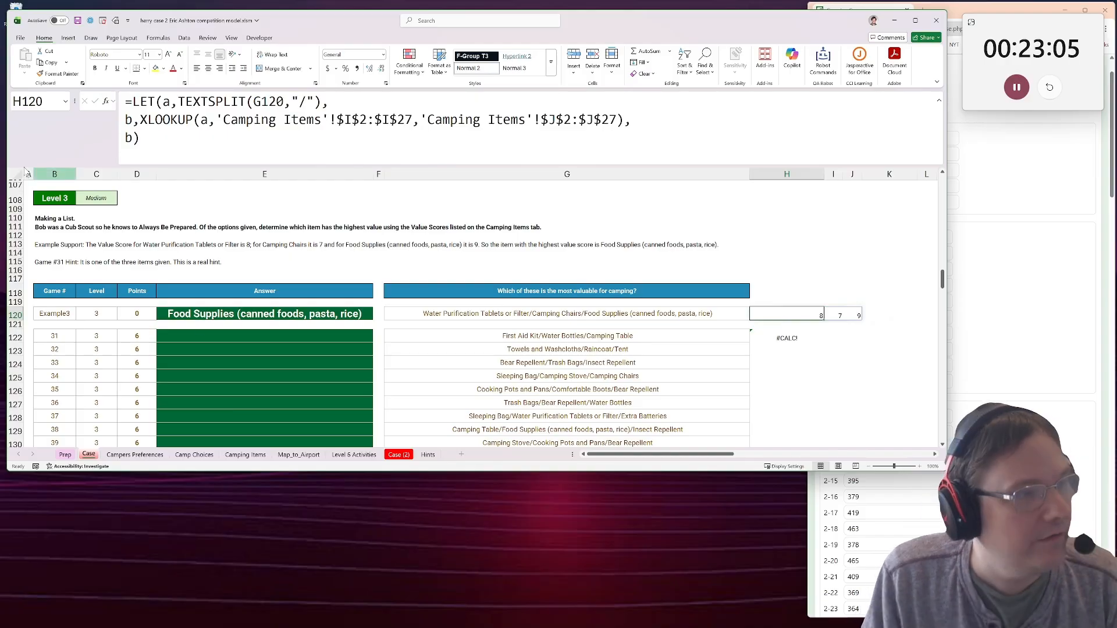
Replace the LET formula's final result b in H120 with biggest(b,a) to return the most valuable item.
click(134, 138)
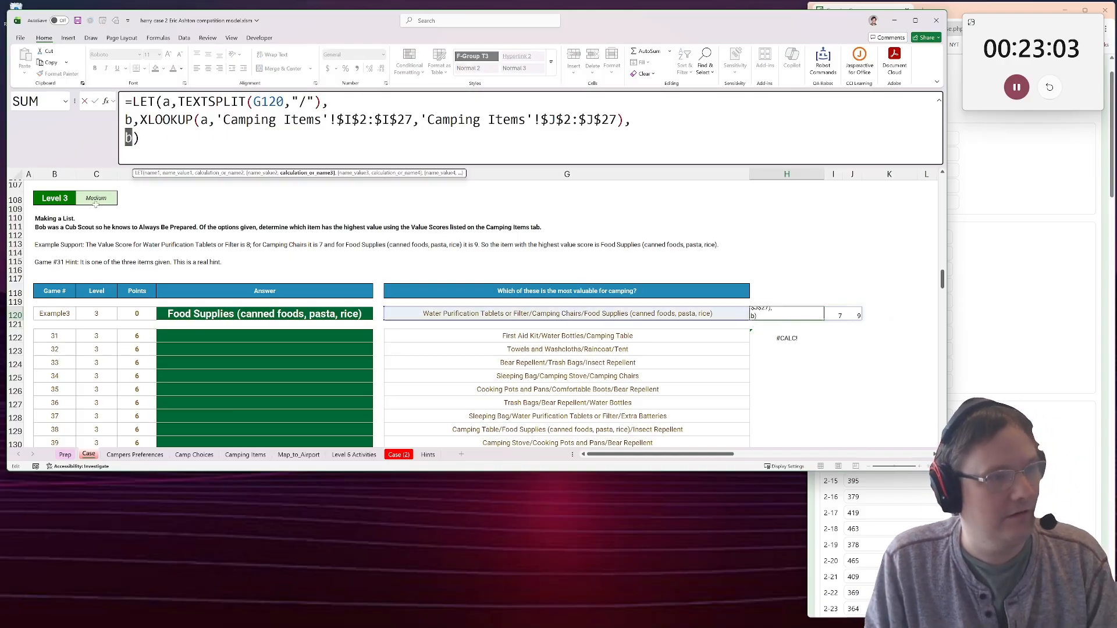
text(biggest(b,)
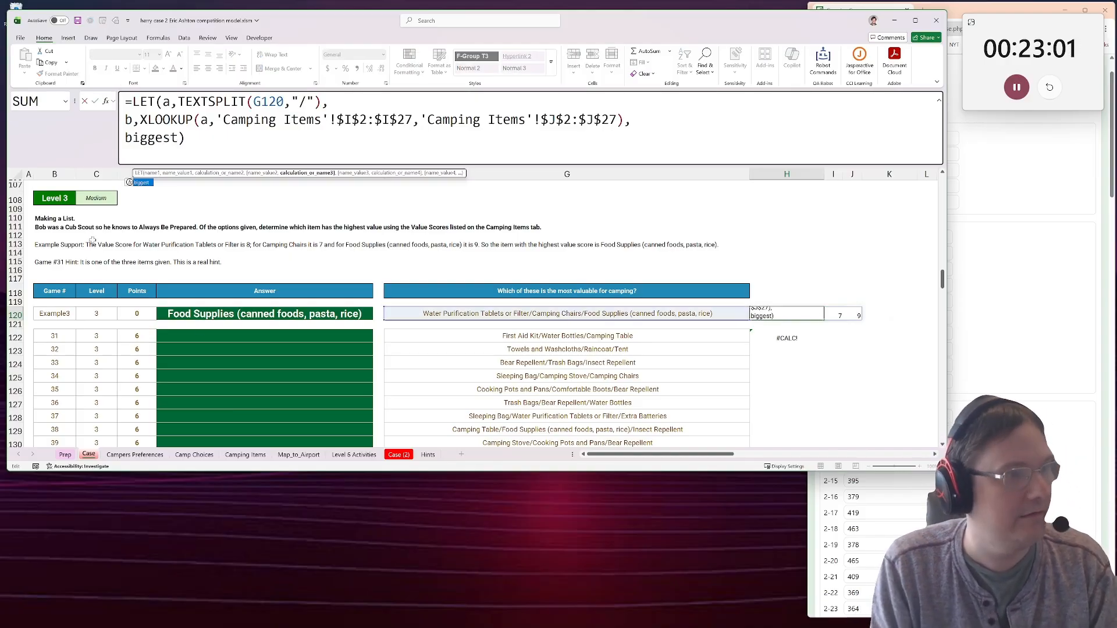
text(a))
key(Return)
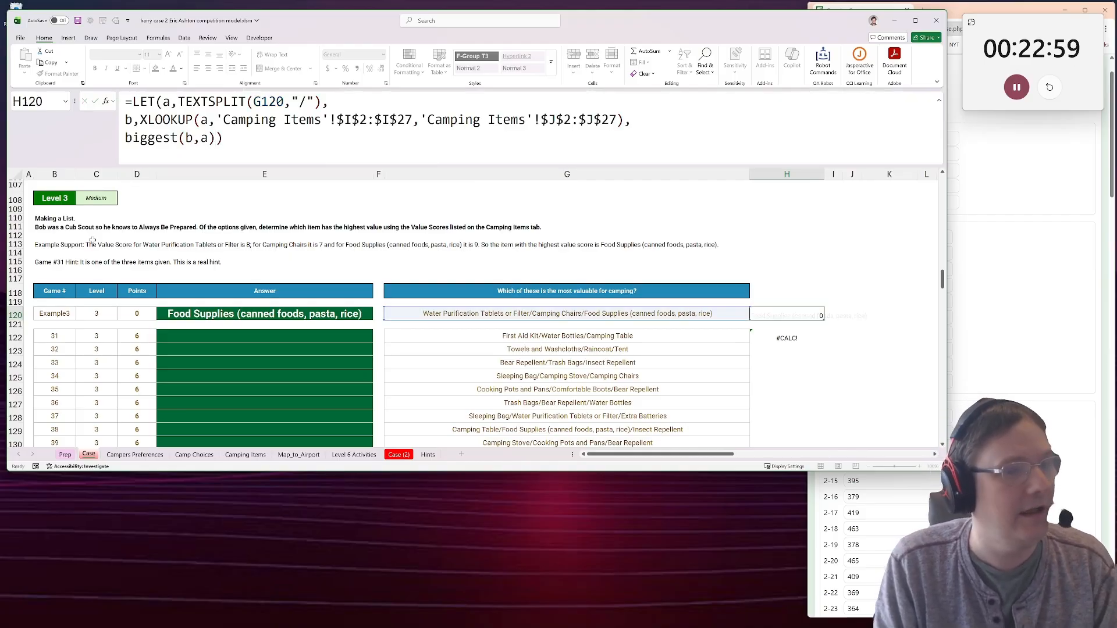
Copy the H120 formula to H122:H141 for all Level 3 games, 31 to 50.
scroll(121, 238, down, 1)
key(ctrl+c)
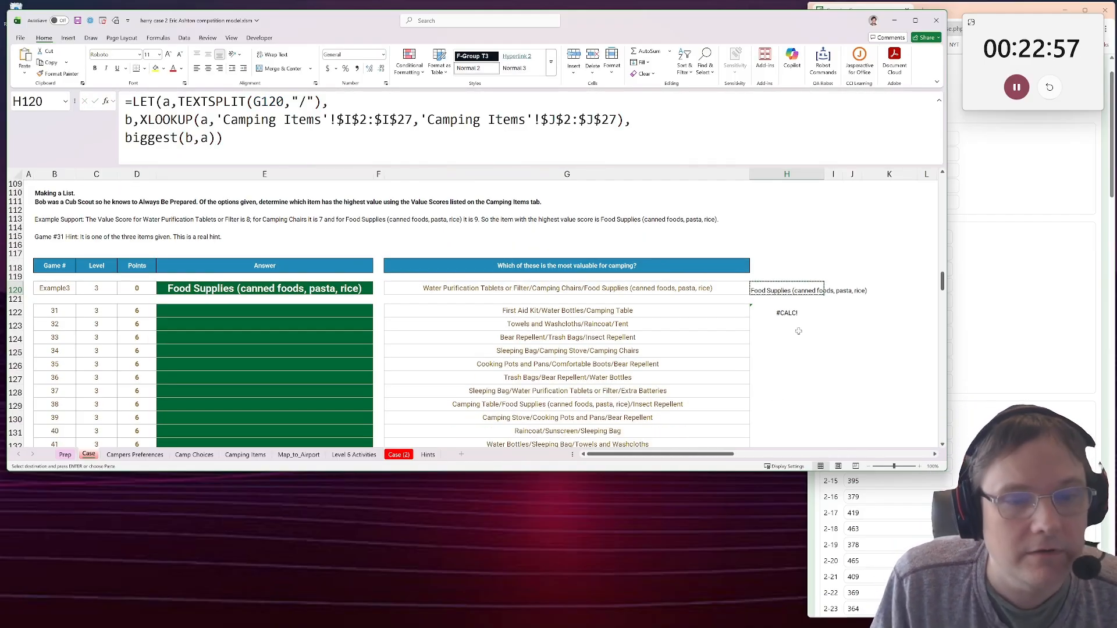
drag(787, 314, 796, 494)
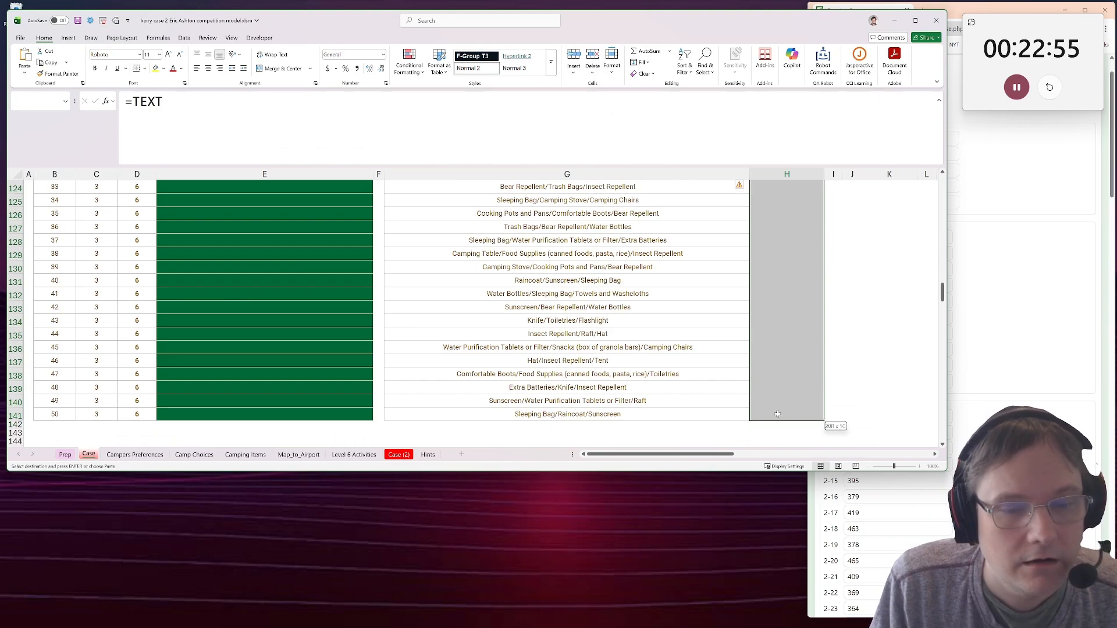
key(ctrl+v)
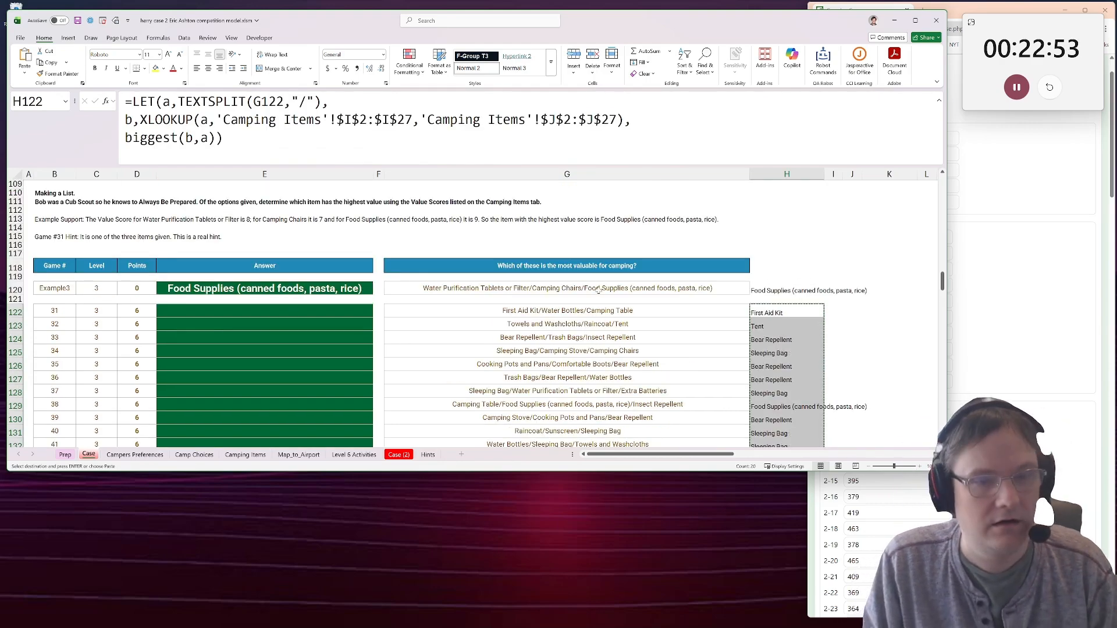
Paste the H122:H141 results into the online Level 3 answers from 3-31 onward and as values into the Case sheet's answer cells from E122.
scroll(599, 289, down, 4)
scroll(598, 289, up, 1)
click(1037, 338)
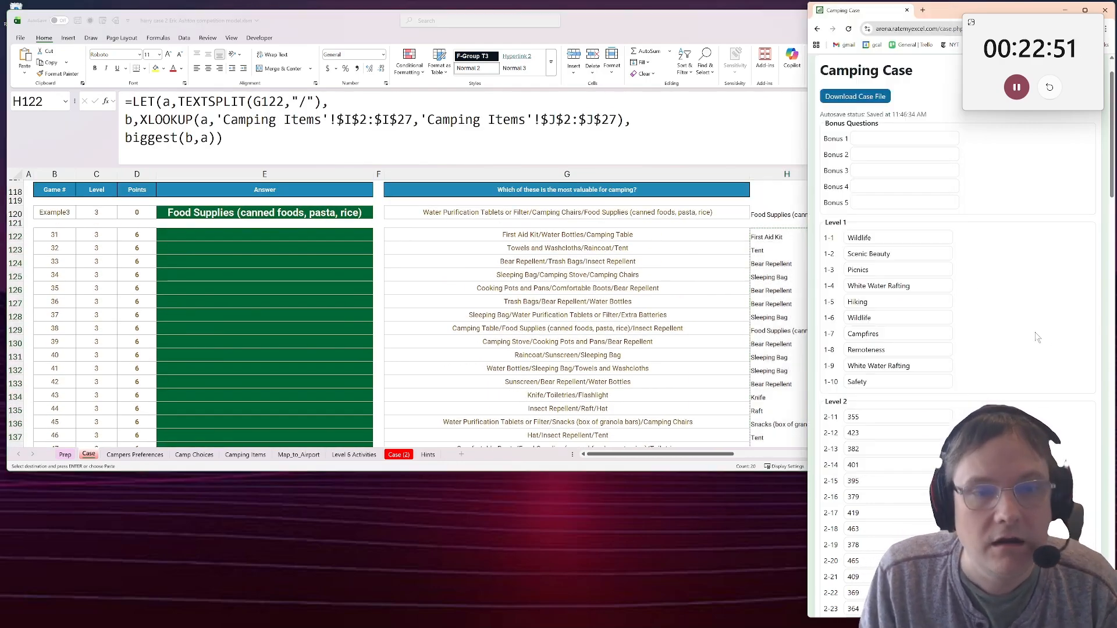
click(898, 334)
scroll(885, 429, down, 7)
click(885, 364)
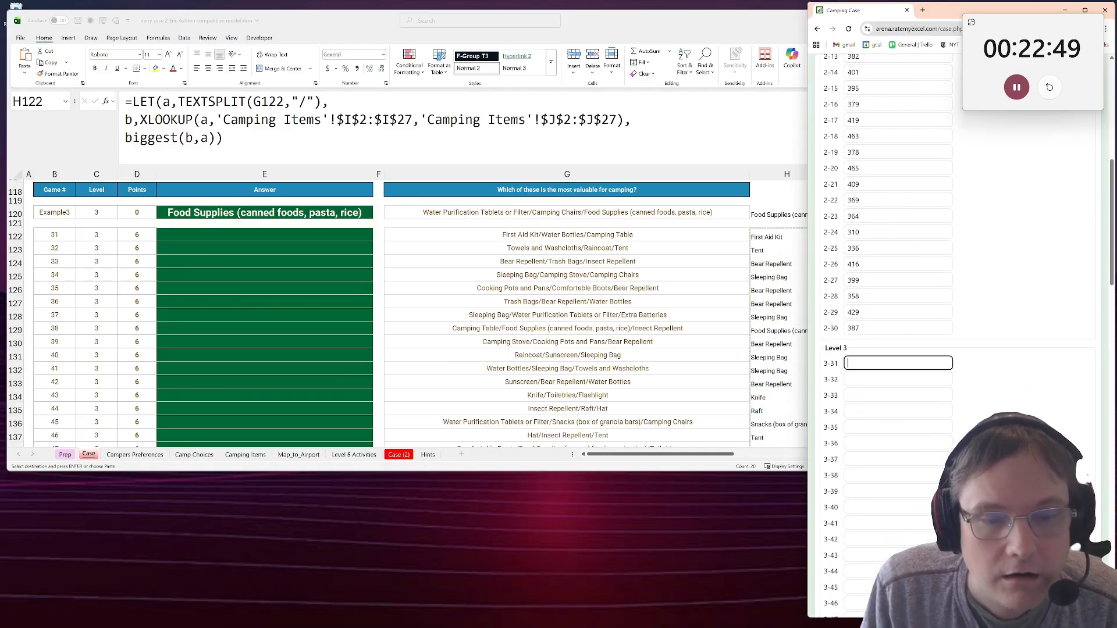
key(ctrl+v)
click(293, 233)
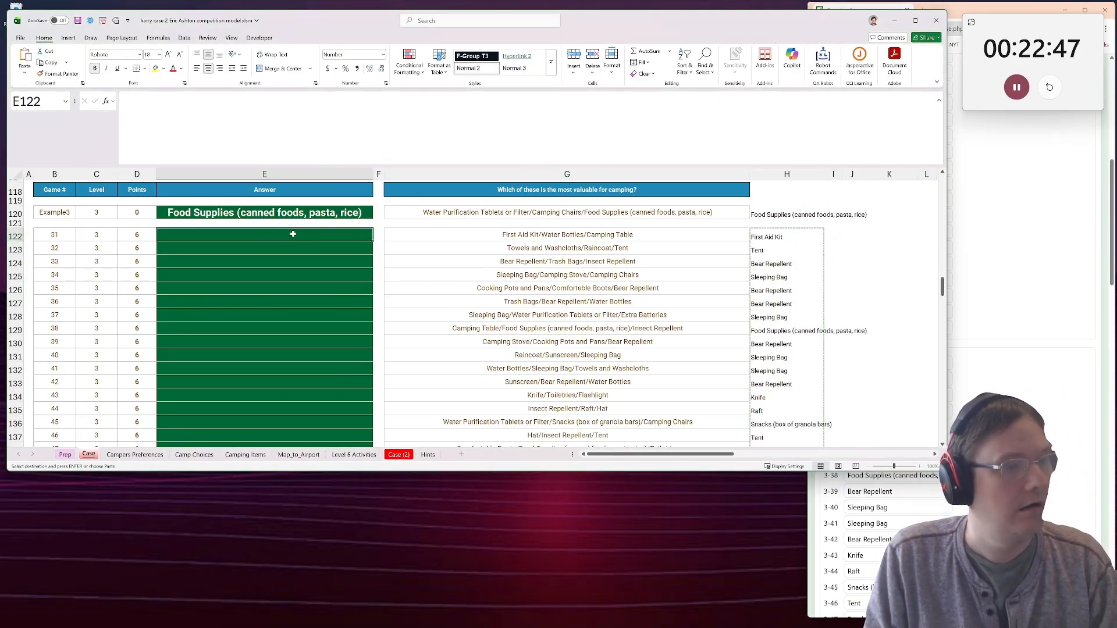
key(ctrl+v)
Extract the numeric item costs on the Camping Items sheet by entering =only_numbers(G2:G27) in K2.
scroll(314, 298, down, 8)
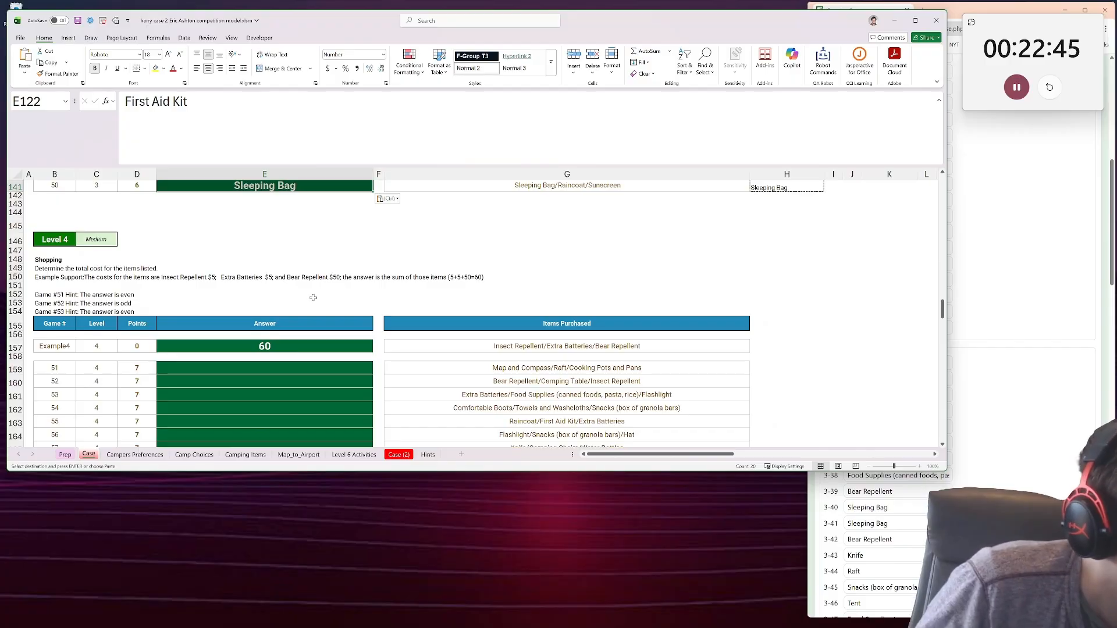
scroll(317, 303, down, 2)
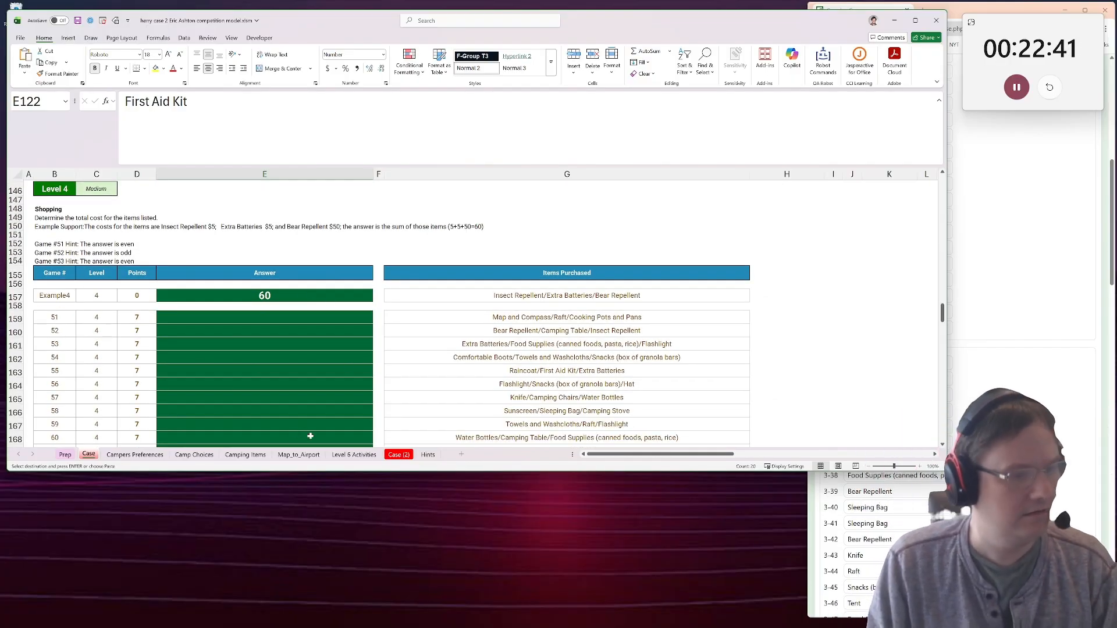
click(135, 455)
click(197, 454)
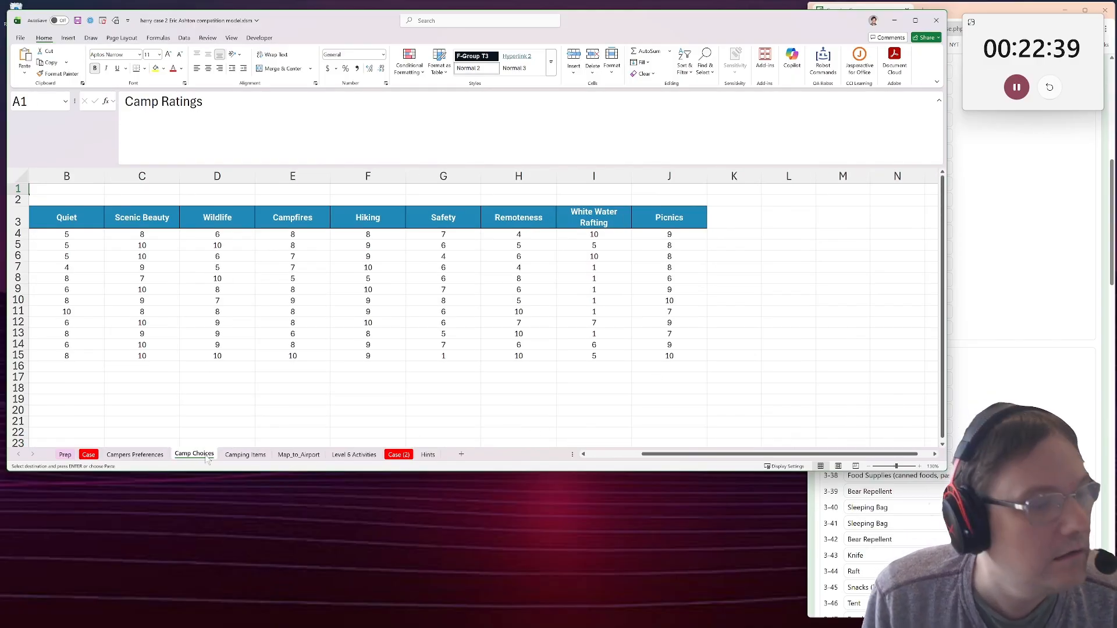
click(244, 455)
scroll(473, 209, down, 3)
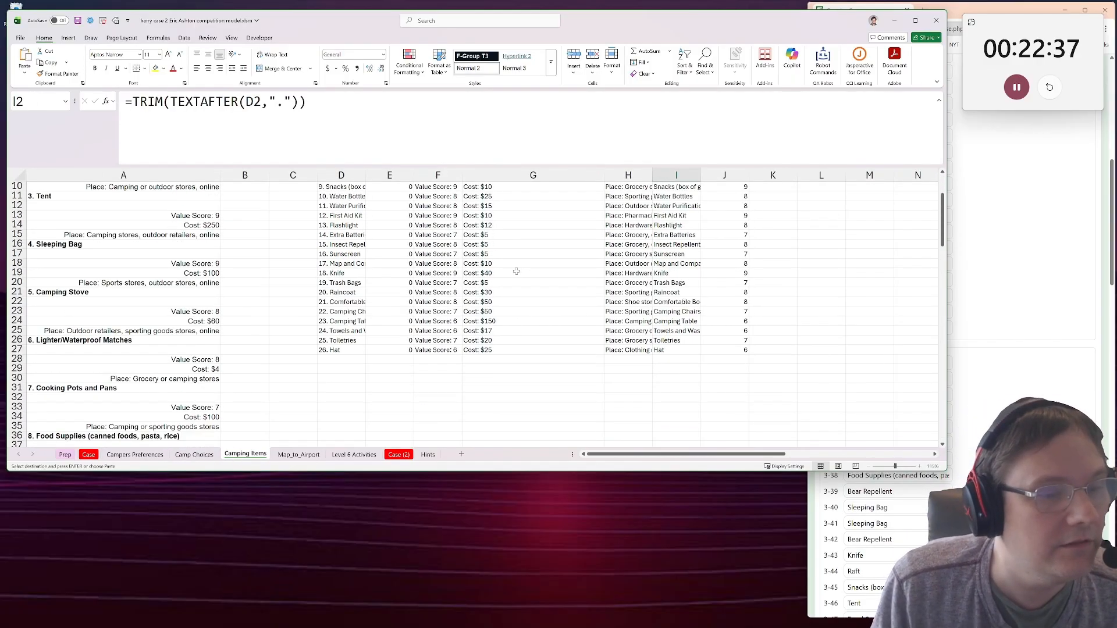
scroll(473, 210, up, 3)
click(780, 195)
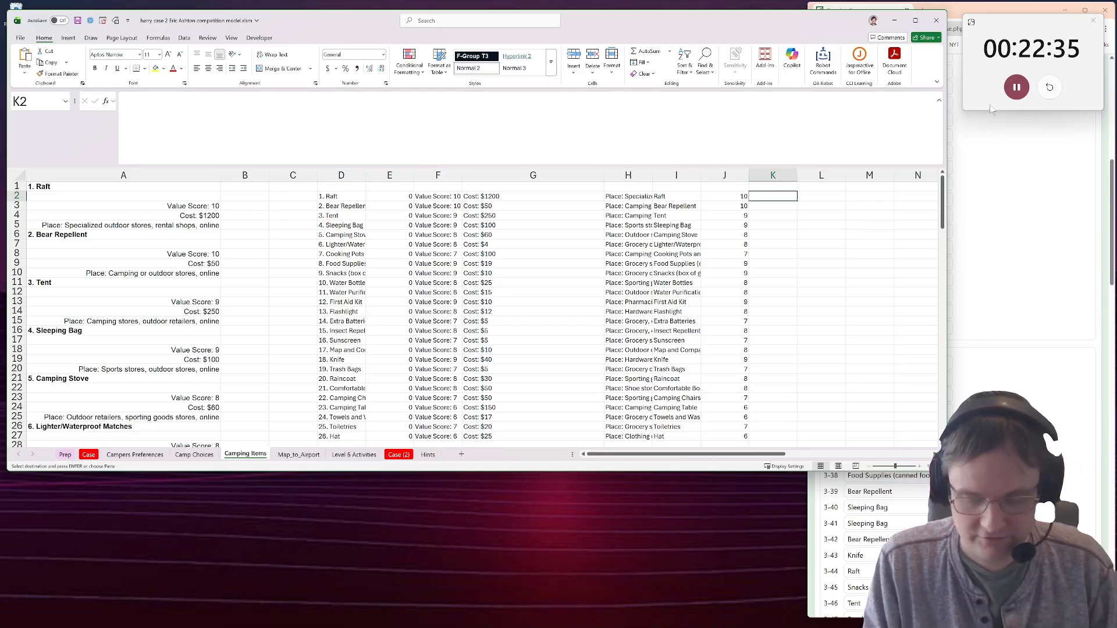
text(=only)
key(Tab)
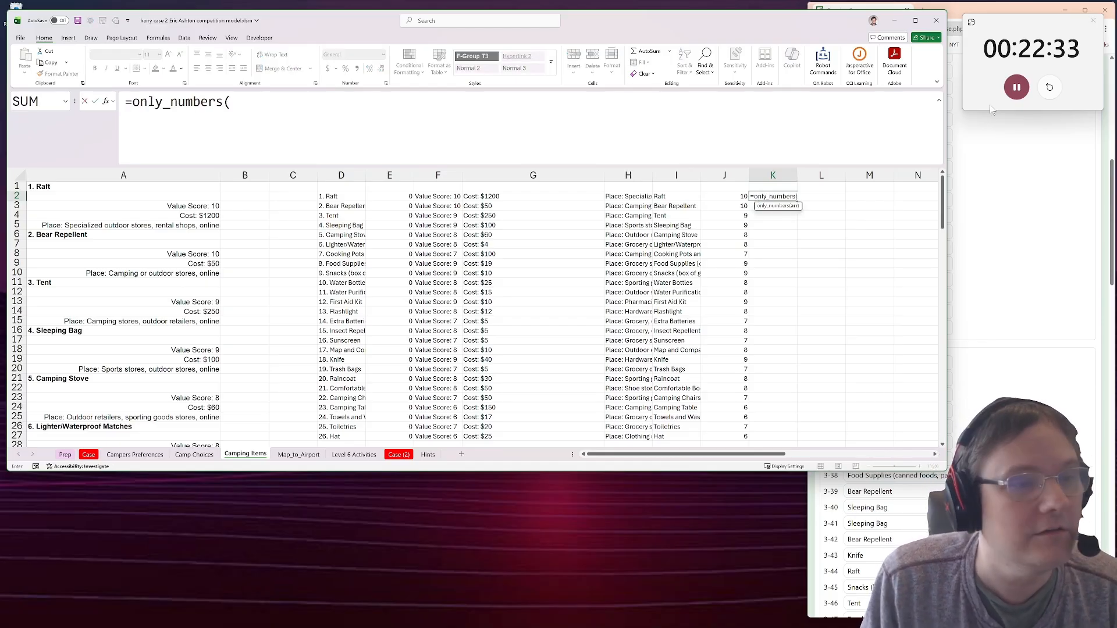
drag(493, 198, 488, 417)
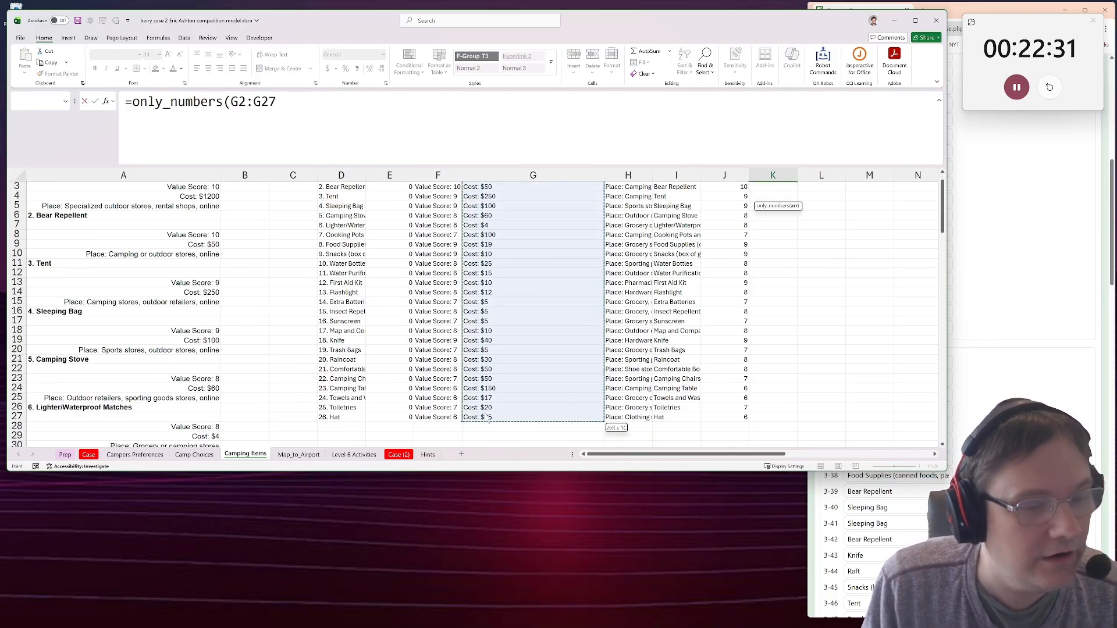
key(Return)
scroll(665, 263, up, 1)
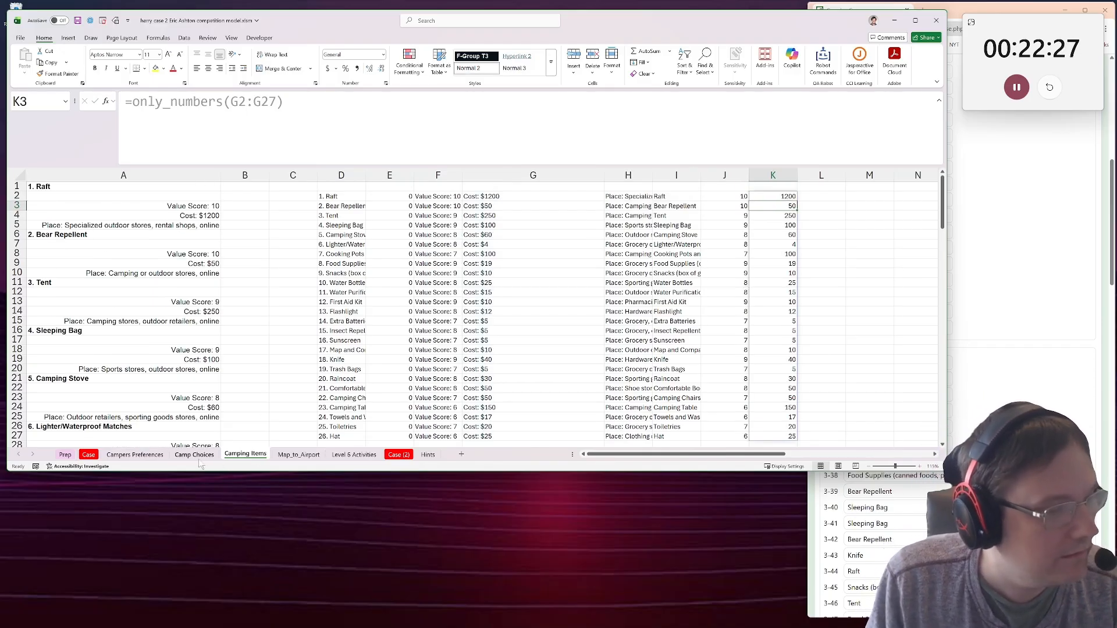
Try to copy the text of the H120 LET formula on the Case sheet into H157 for Level 4.
click(88, 456)
scroll(462, 356, up, 9)
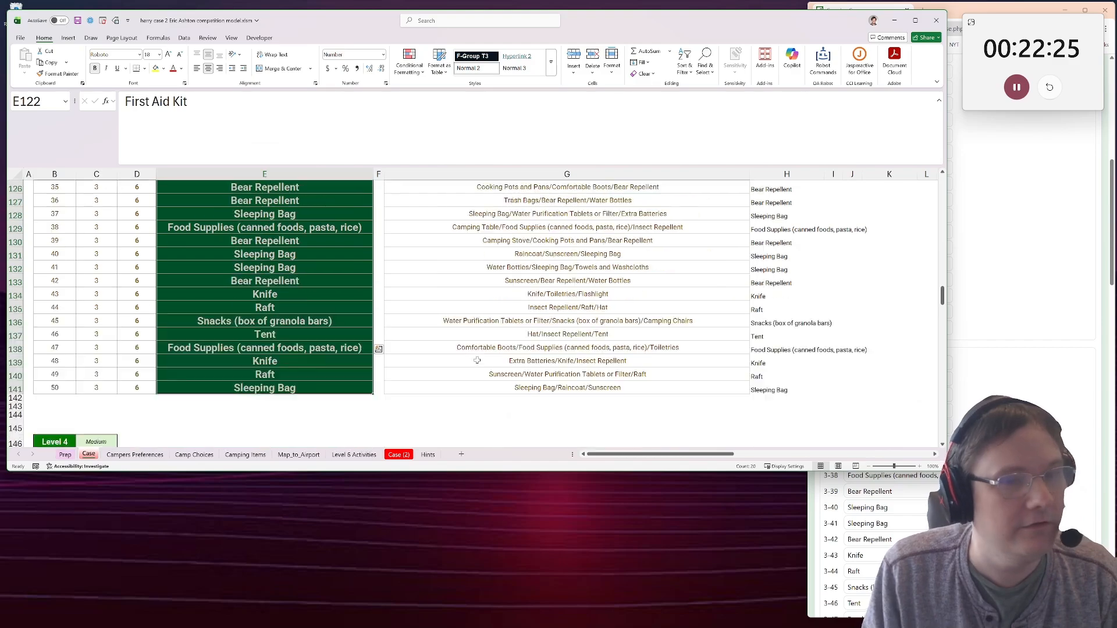
click(772, 224)
click(771, 213)
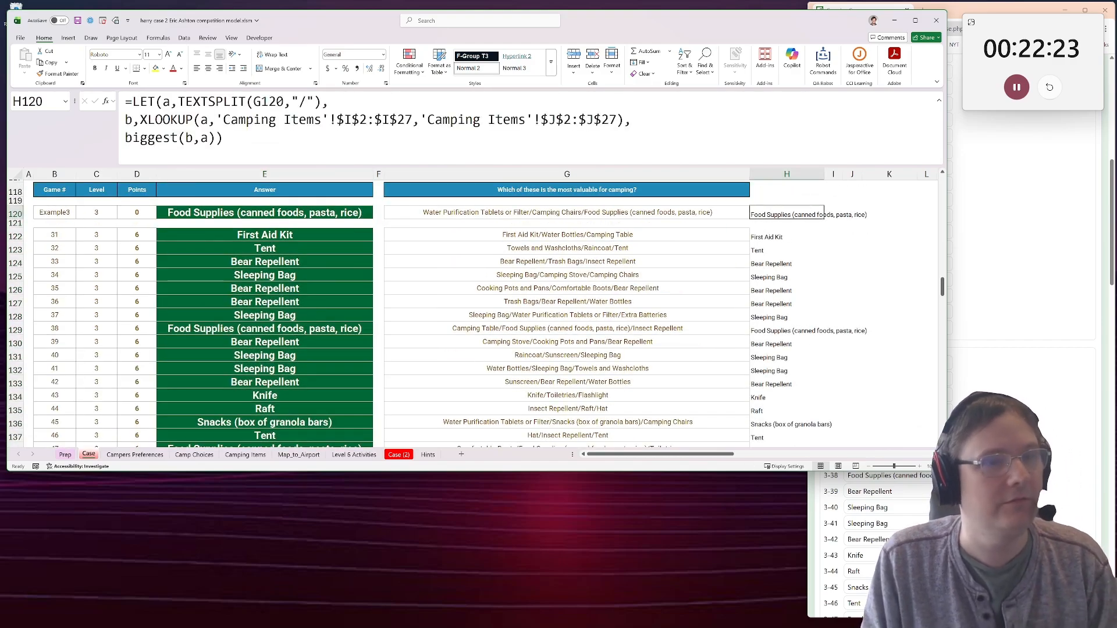
click(512, 136)
key(ctrl+a)
key(ctrl+c)
key(Escape)
scroll(569, 324, down, 6)
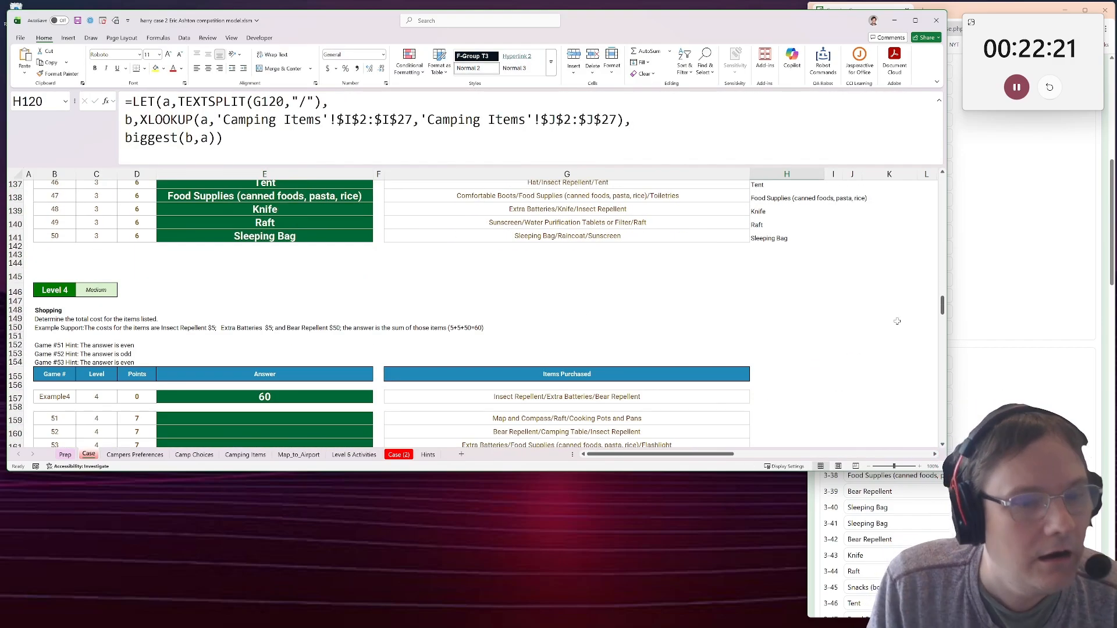
click(773, 377)
drag(771, 382, 772, 389)
click(772, 395)
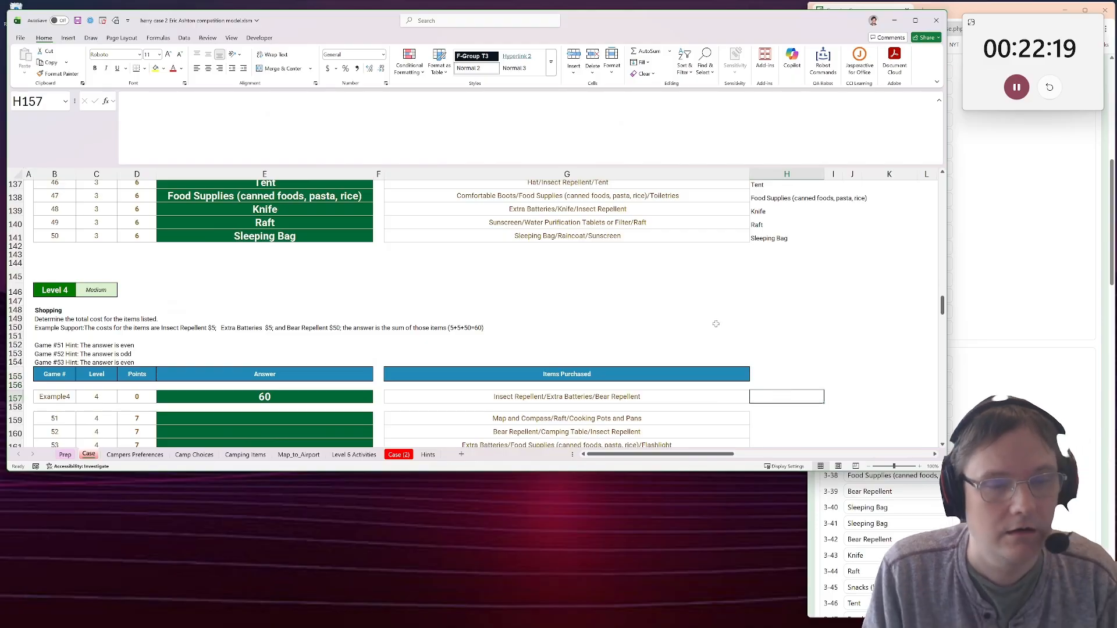
click(582, 129)
scroll(815, 269, up, 8)
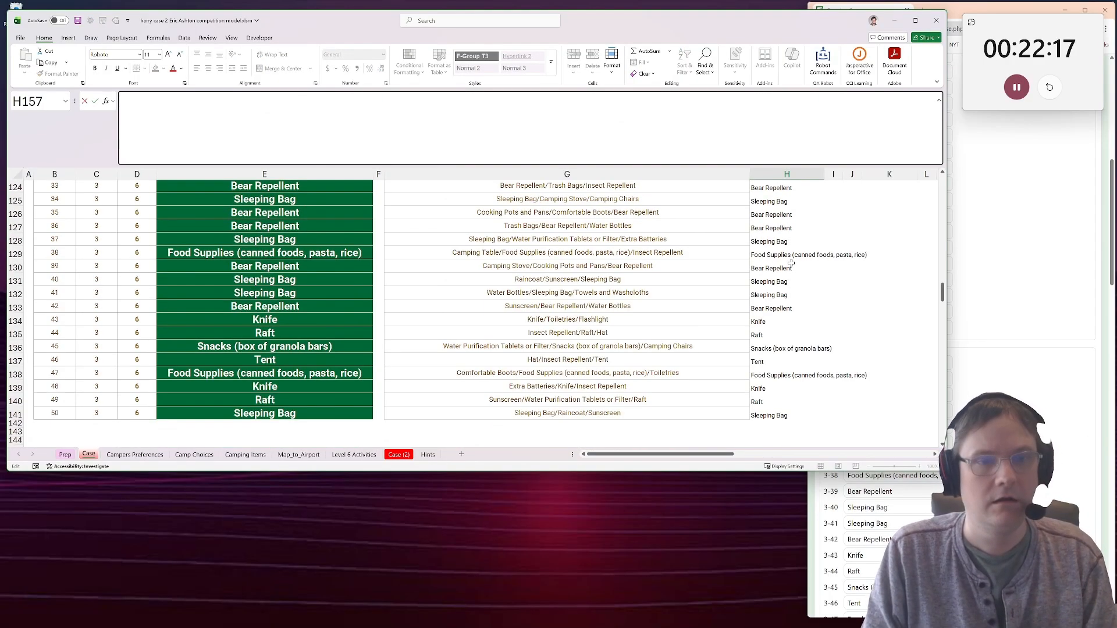
Copy cell H120 with its LET formula to H157, beside the Level 4 example.
click(786, 239)
key(ctrl+c)
scroll(785, 351, down, 6)
scroll(785, 352, down, 3)
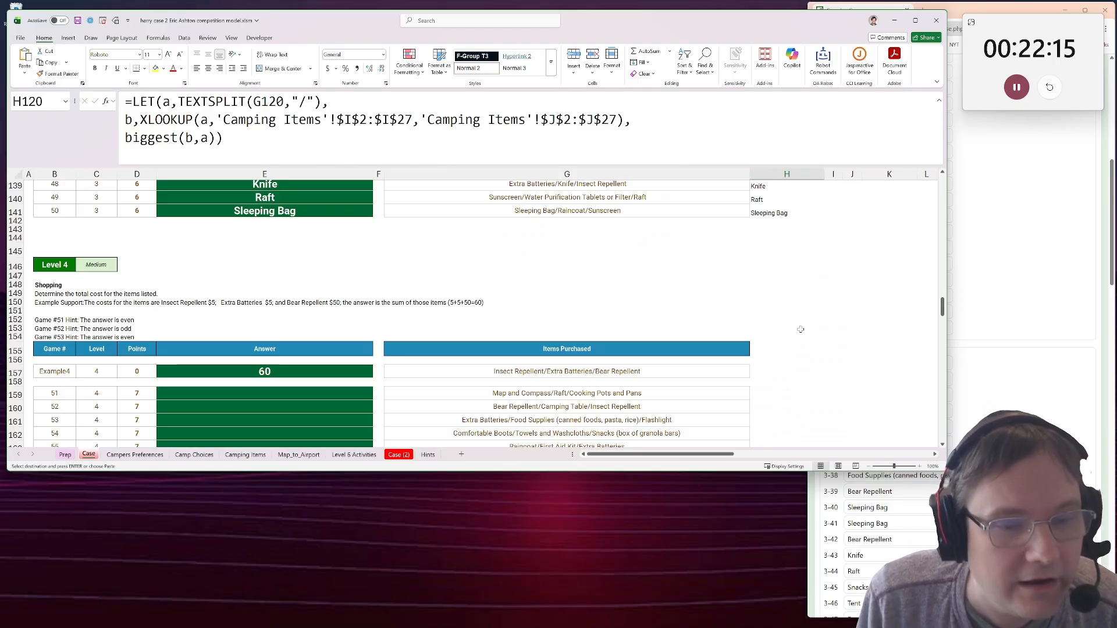
click(760, 376)
key(ctrl+v)
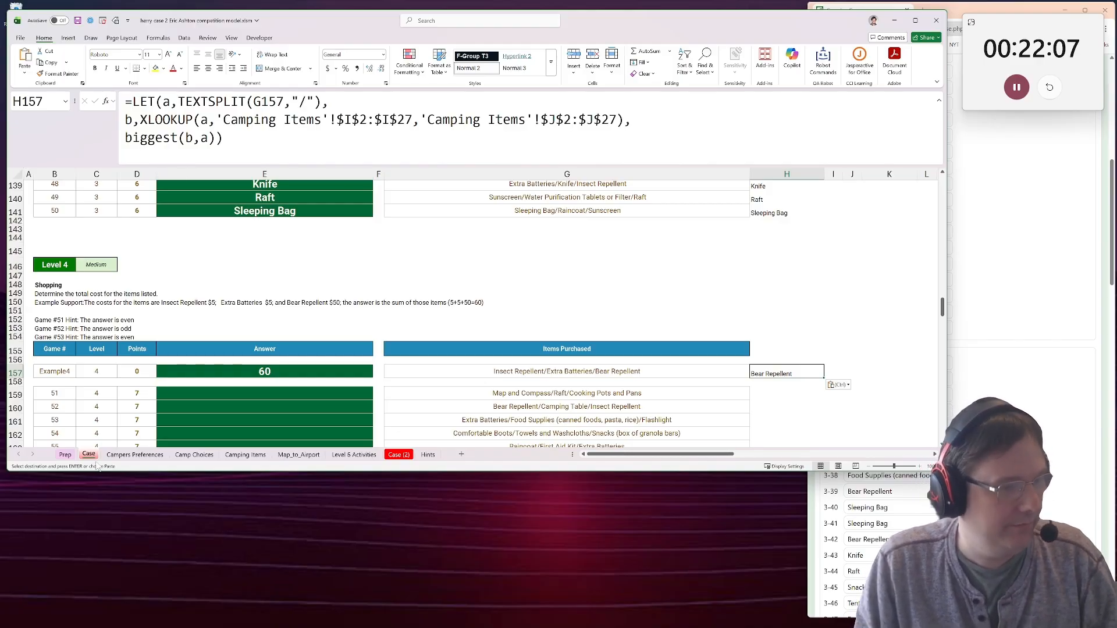
Check the cost column on the Camping Items sheet and change the XLOOKUP return range in Case cell H157 to 'Camping Items'!$K$2:$K$27.
click(135, 455)
click(187, 456)
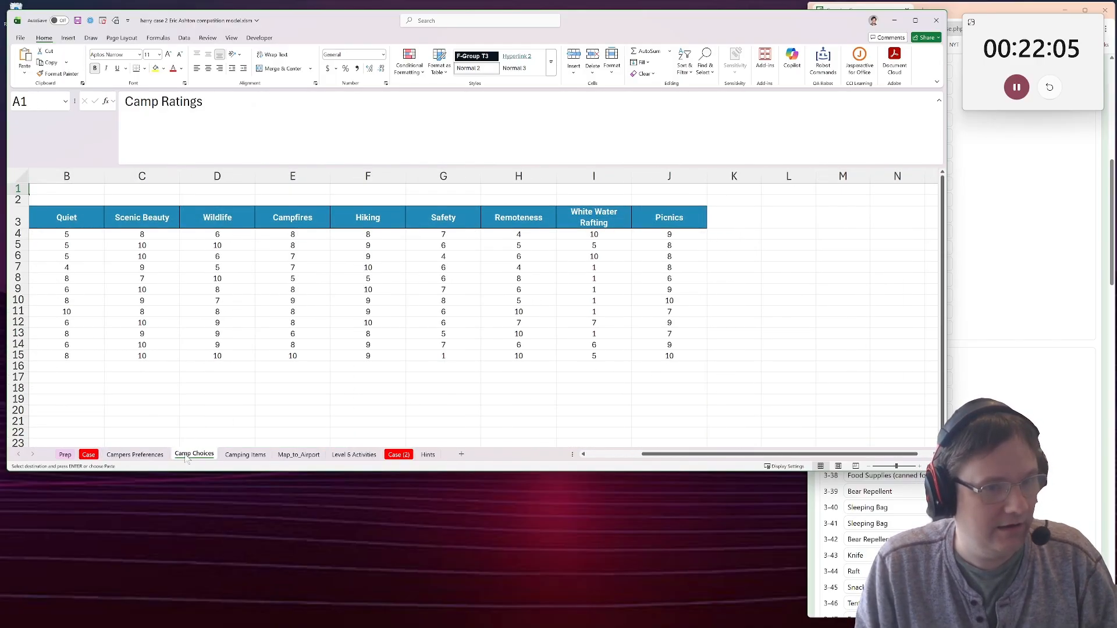
click(245, 455)
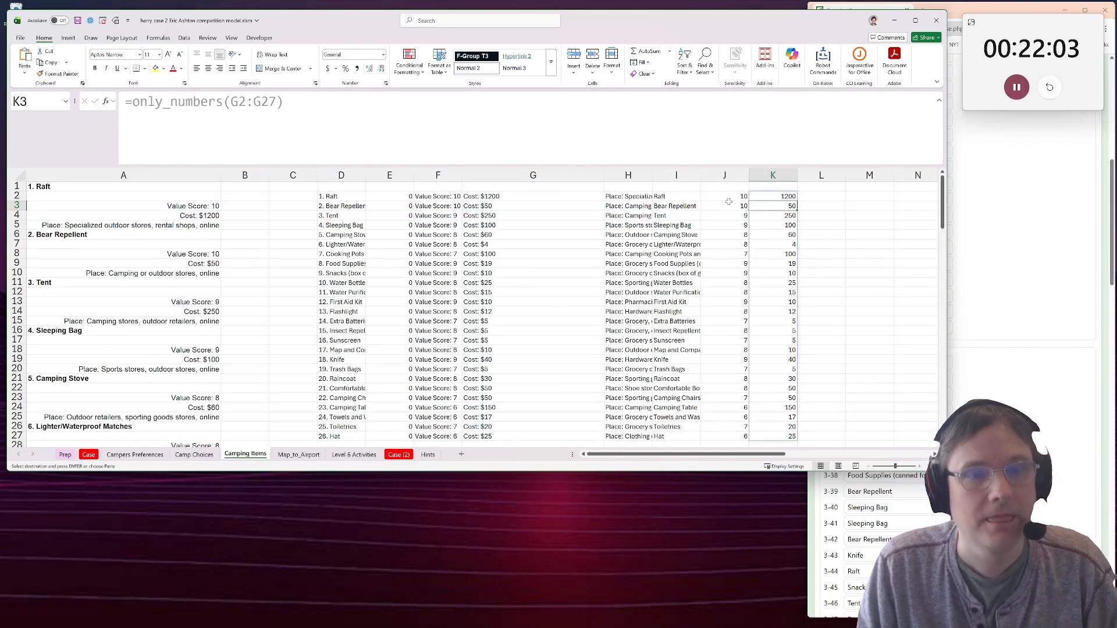
drag(729, 198, 723, 350)
click(774, 197)
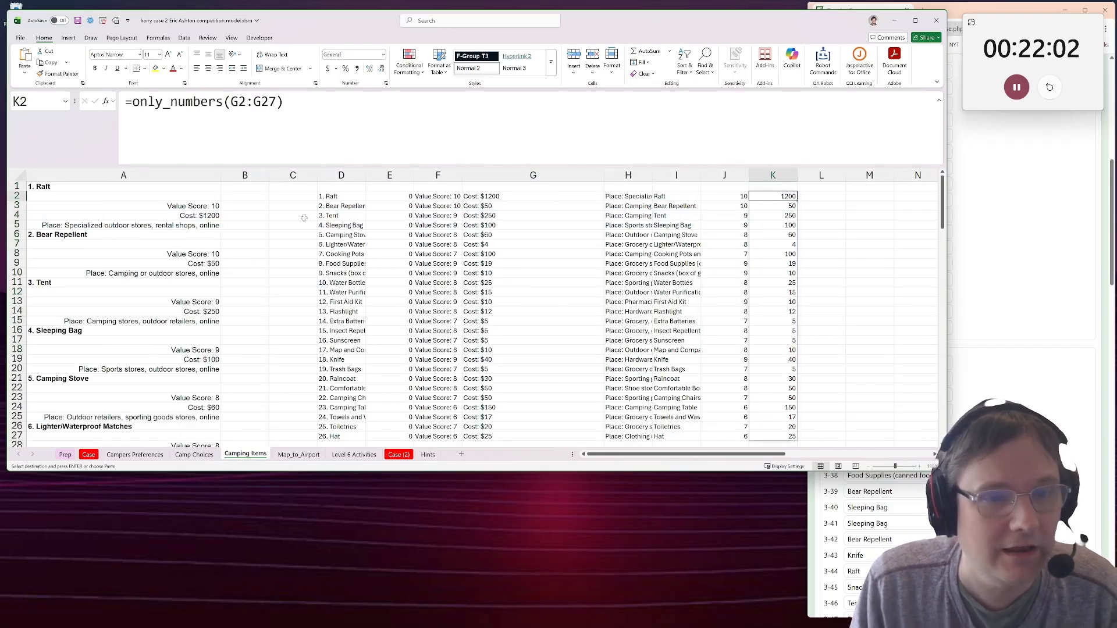
click(89, 455)
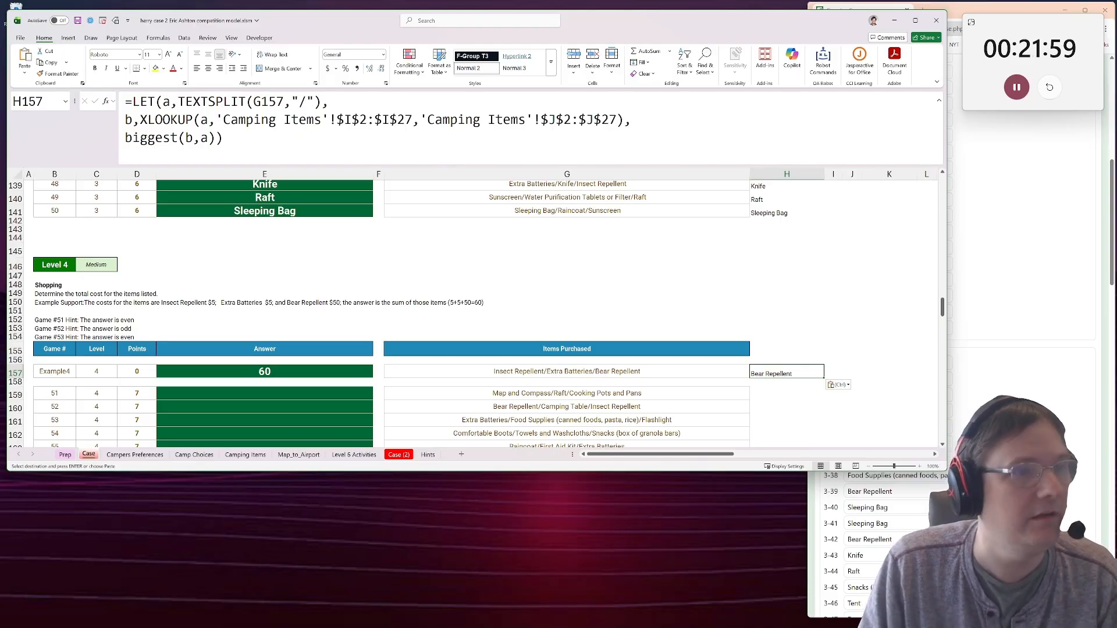
click(552, 119)
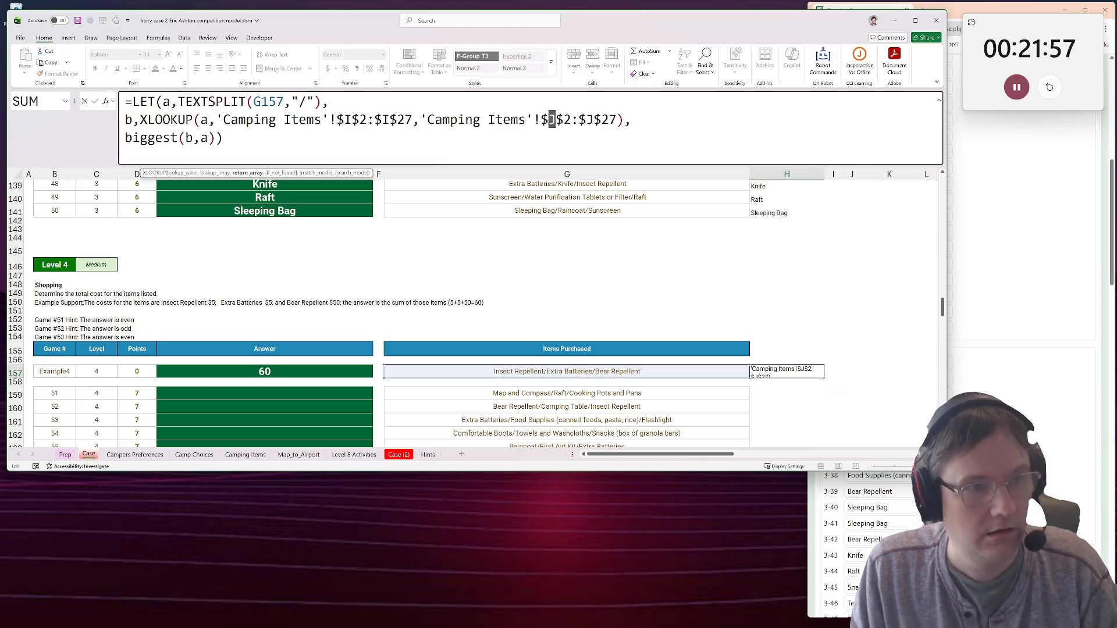
text(K)
key(Right)
key(Right)
key(Right)
key(Right)
key(shift+Right)
text(K)
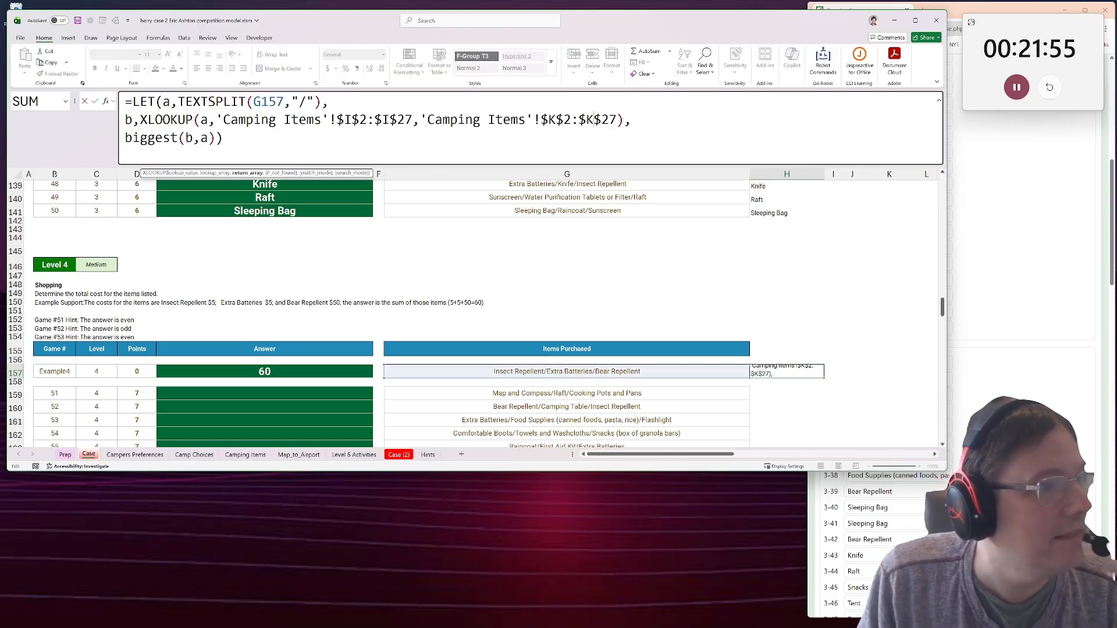
Replace the final result biggest(b,a) in the H157 formula with SUM(b) to total the item costs.
drag(216, 138, 124, 138)
text(sum(b)
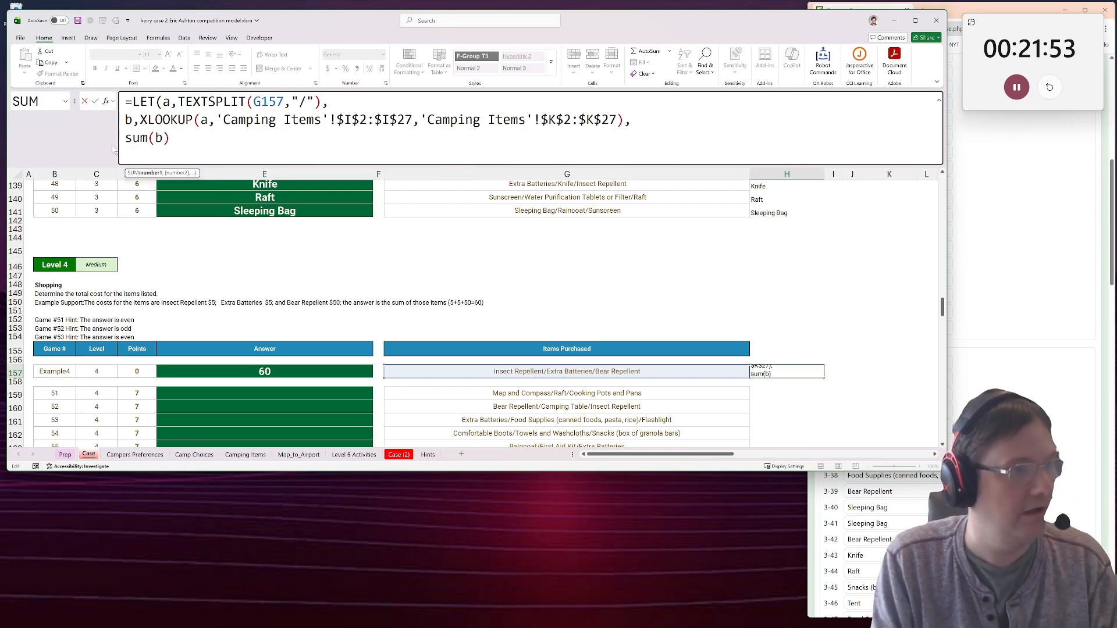
text())
key(ctrl+Return)
Copy the H157 formula to H159:H178 for all Level 4 games, 51 to 70.
scroll(709, 279, down, 3)
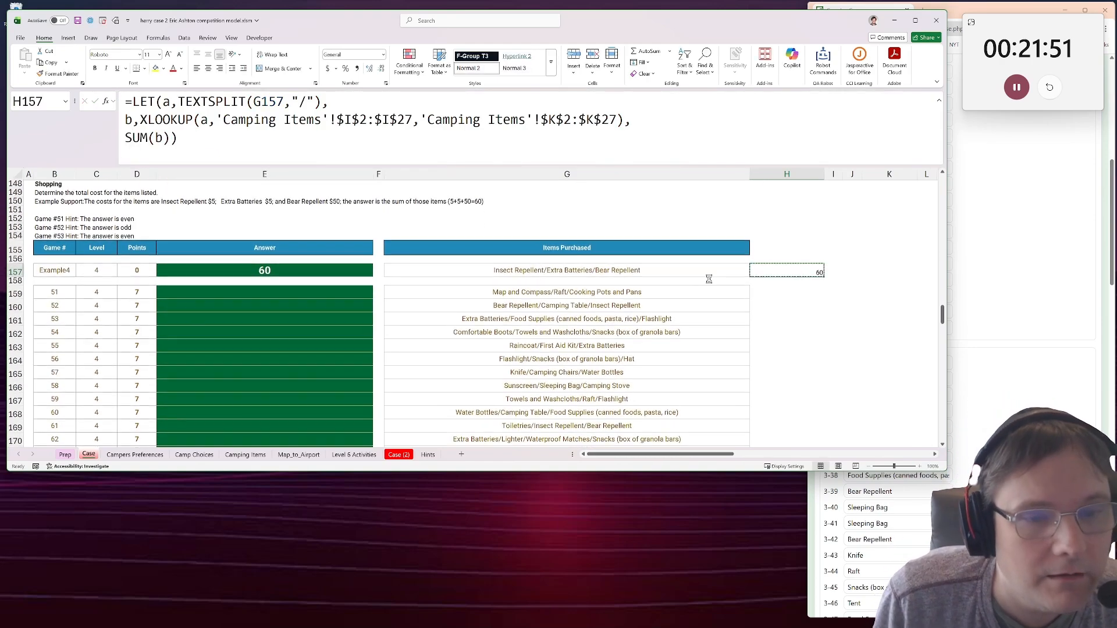
drag(787, 292, 785, 503)
key(ctrl+v)
Paste the H159:H178 cost totals as values into the Level 4 answer cells from E159.
scroll(408, 349, up, 5)
click(269, 326)
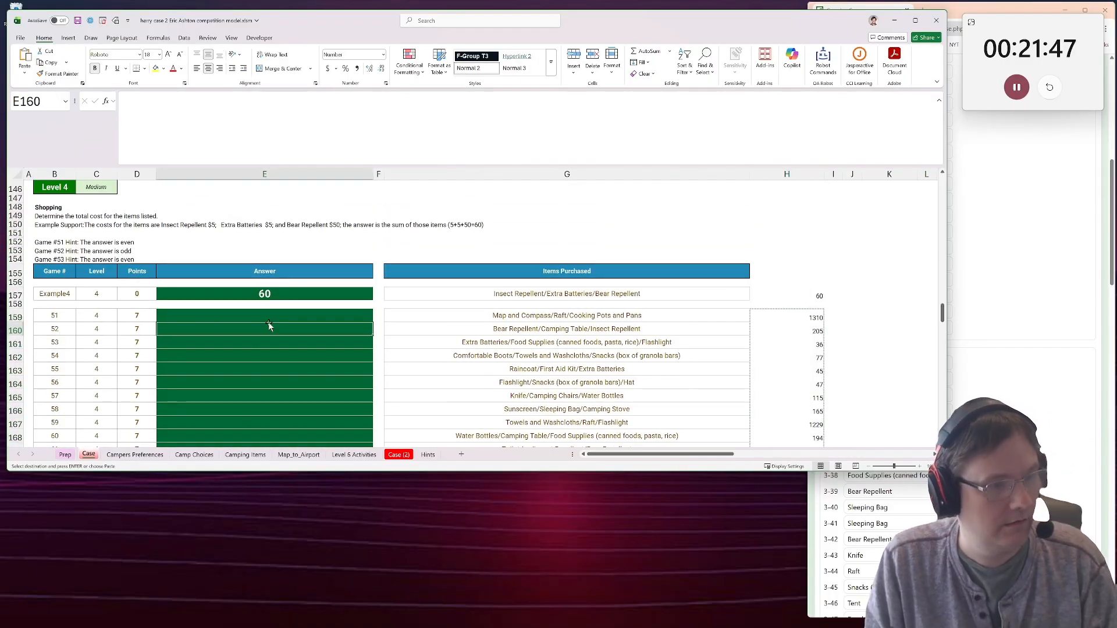
click(264, 316)
key(ctrl+v)
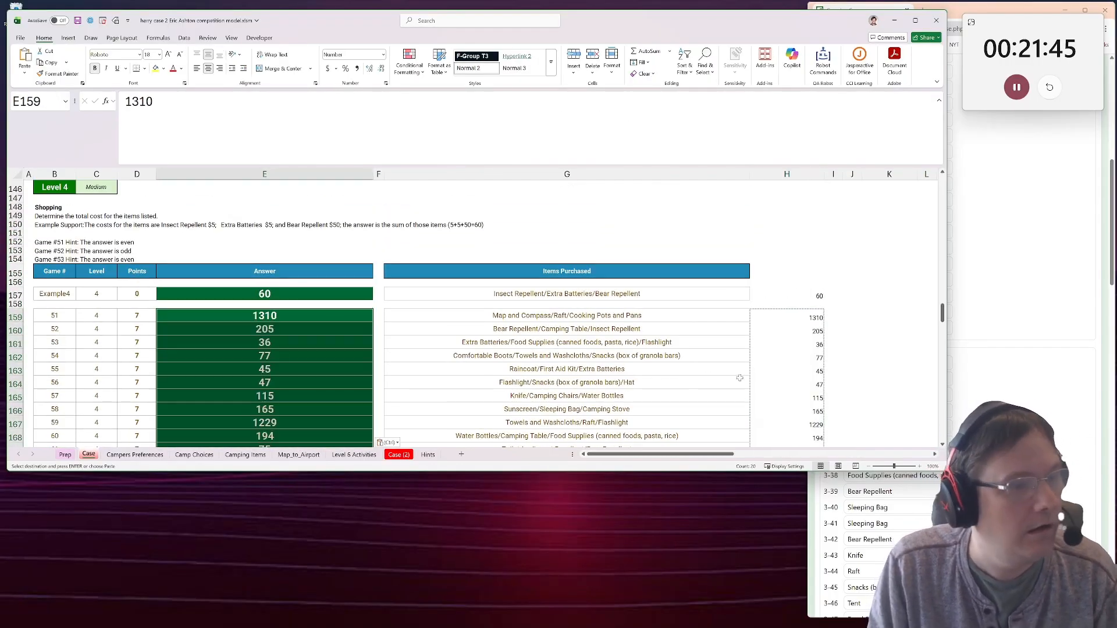
Examine the Level 4 results, especially game 62's formula in H170 and its purchased items in G170, and look through the other sheets.
scroll(757, 378, down, 1)
scroll(841, 499, down, 1)
click(809, 357)
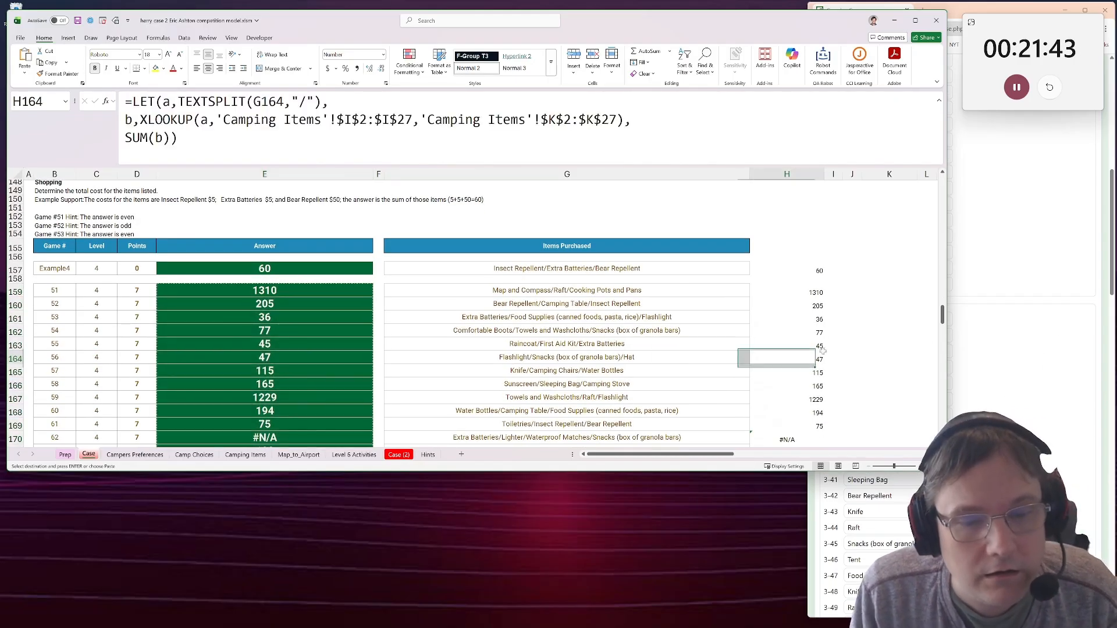
scroll(809, 360, down, 2)
click(809, 363)
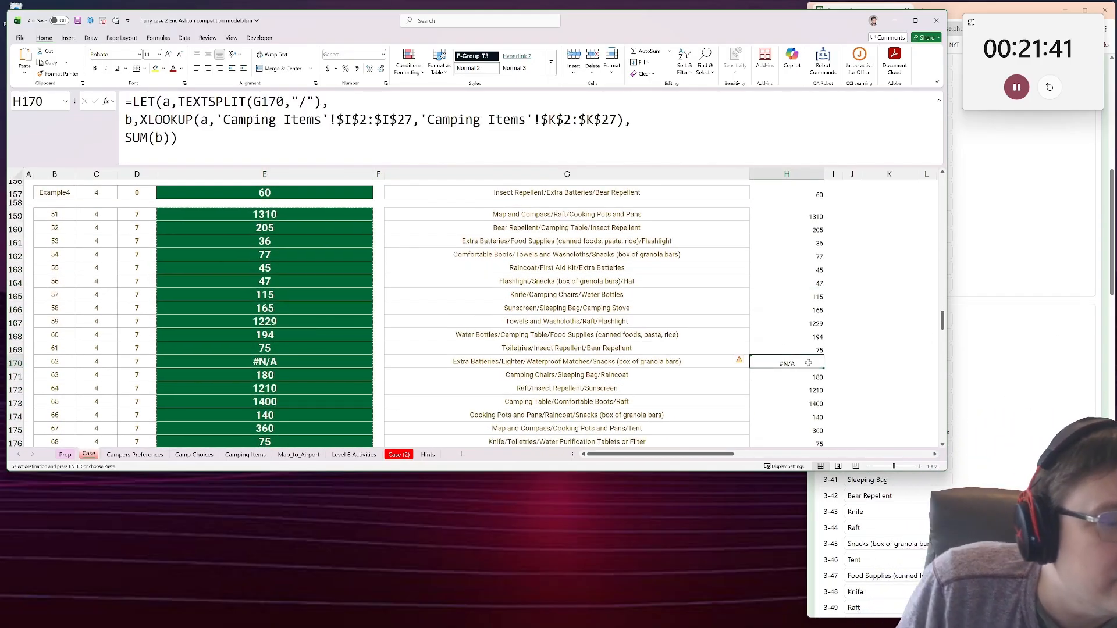
scroll(809, 363, down, 1)
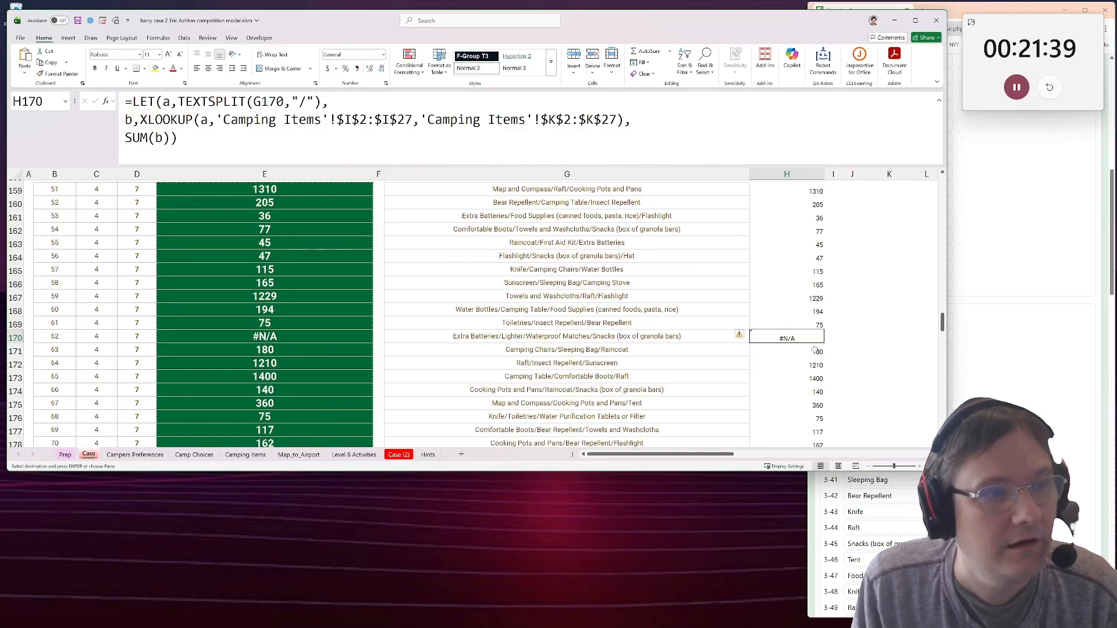
click(507, 334)
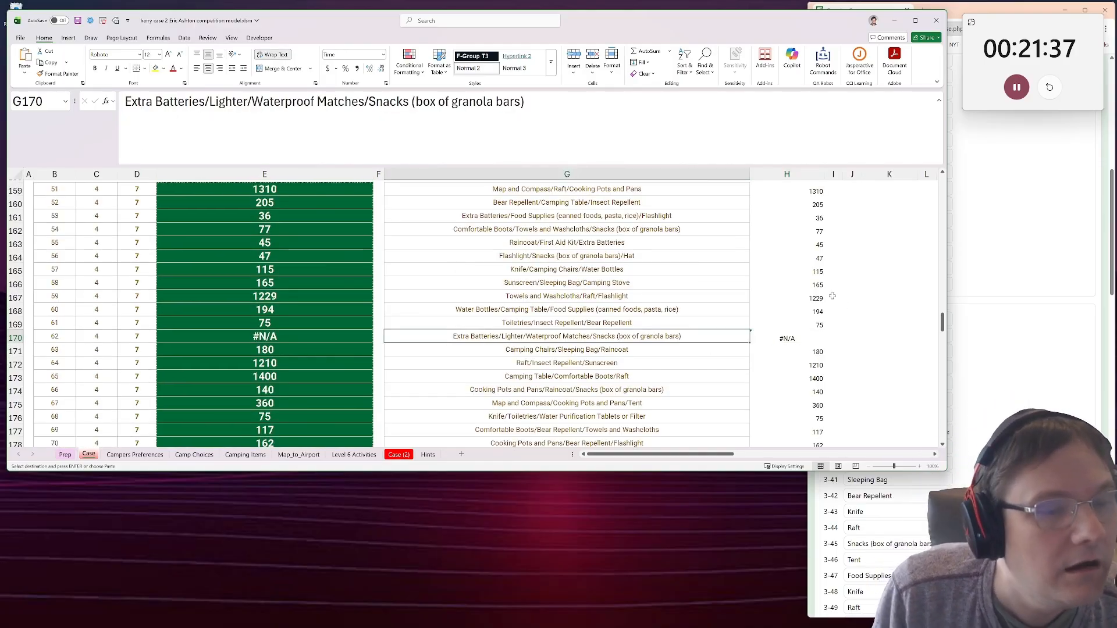
click(795, 347)
click(795, 340)
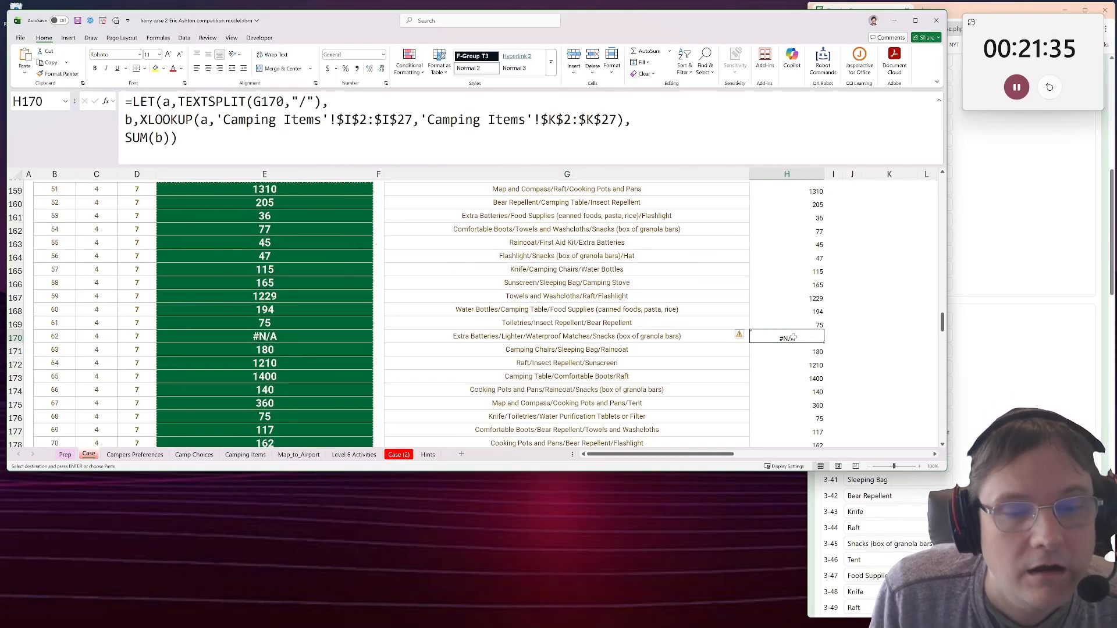
click(858, 337)
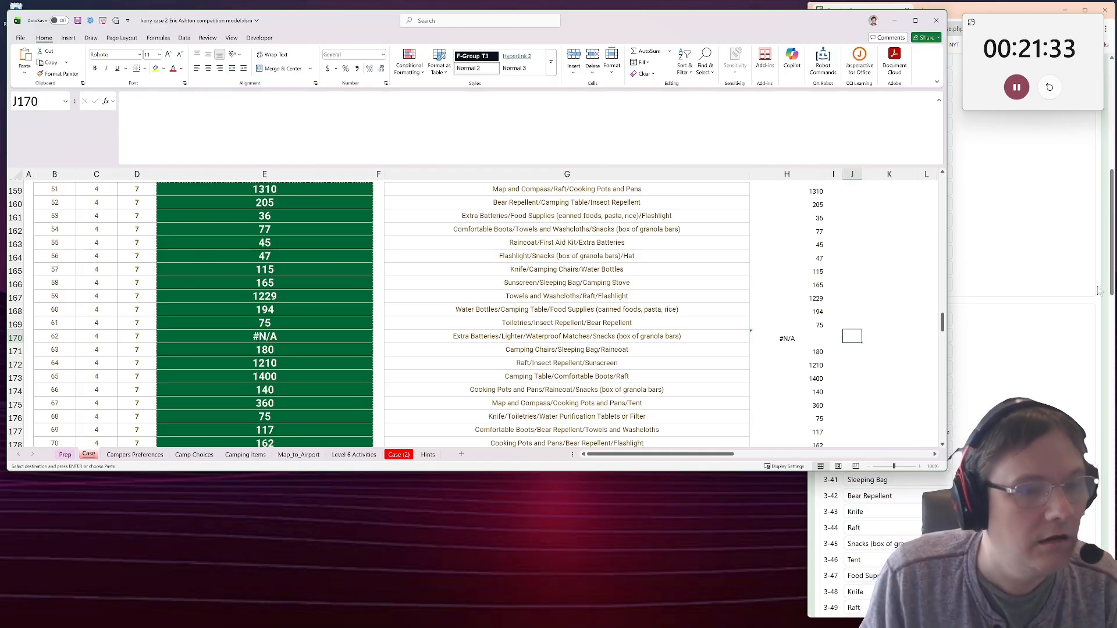
key(Left)
click(663, 339)
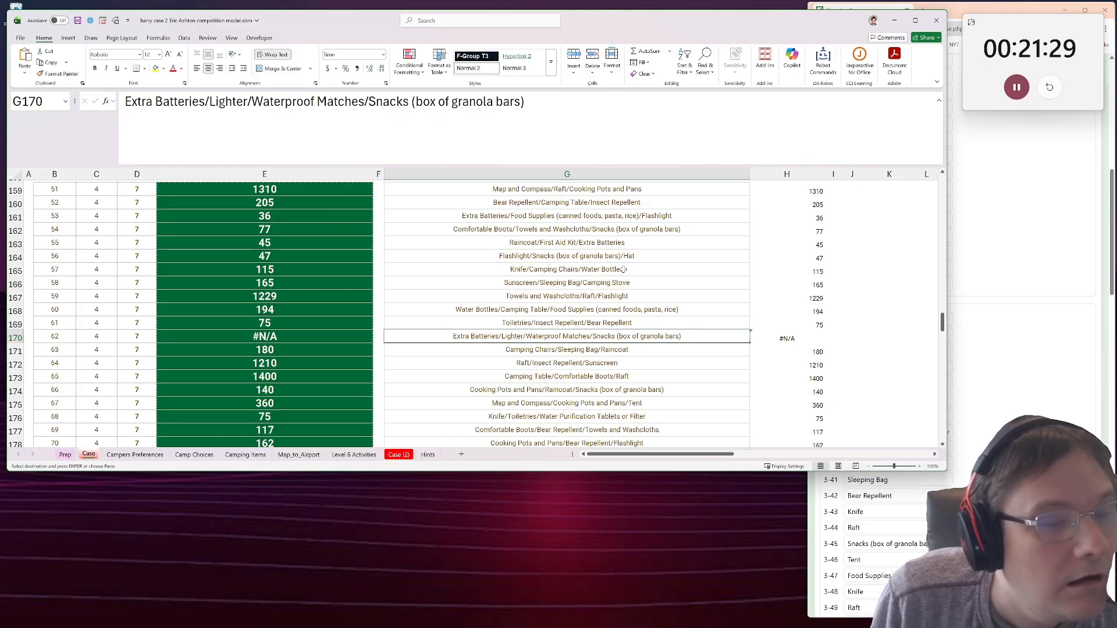
scroll(623, 270, down, 1)
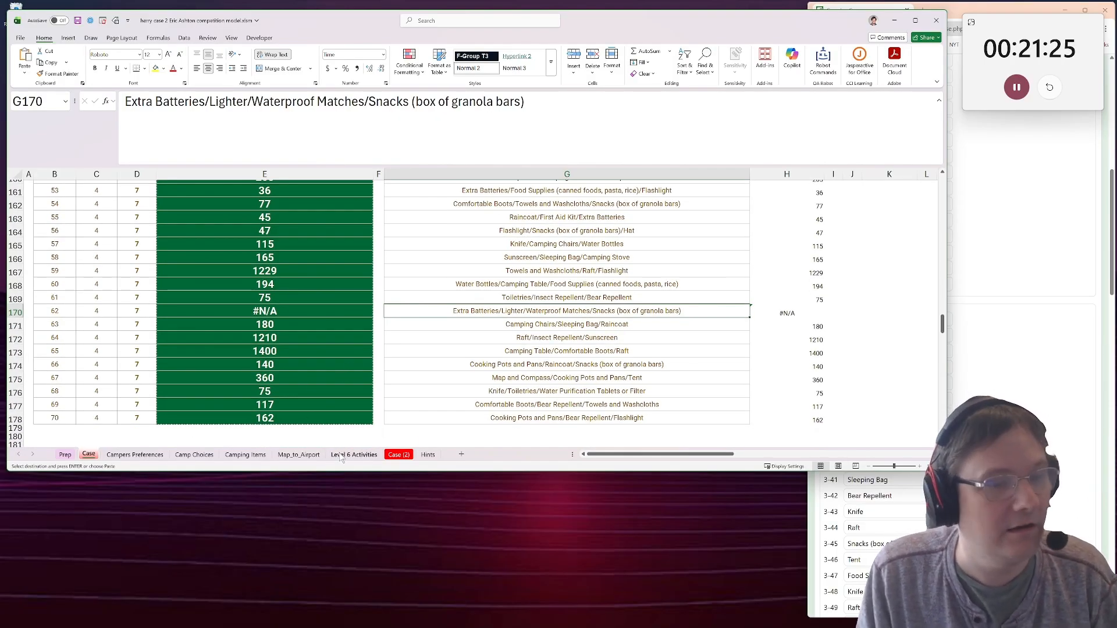
click(139, 457)
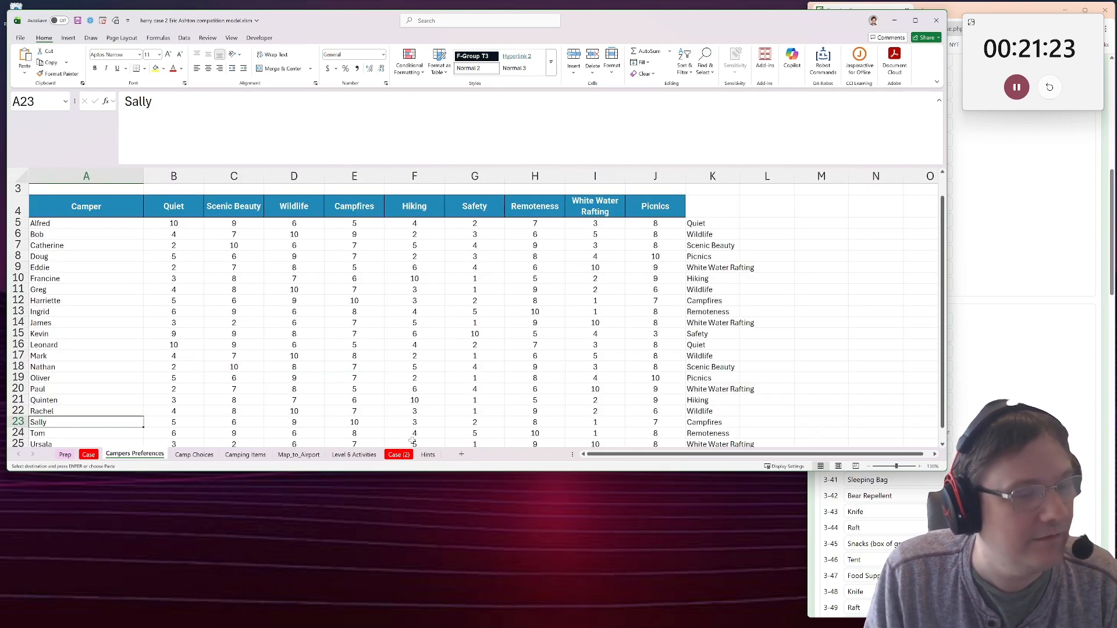
click(65, 454)
click(89, 455)
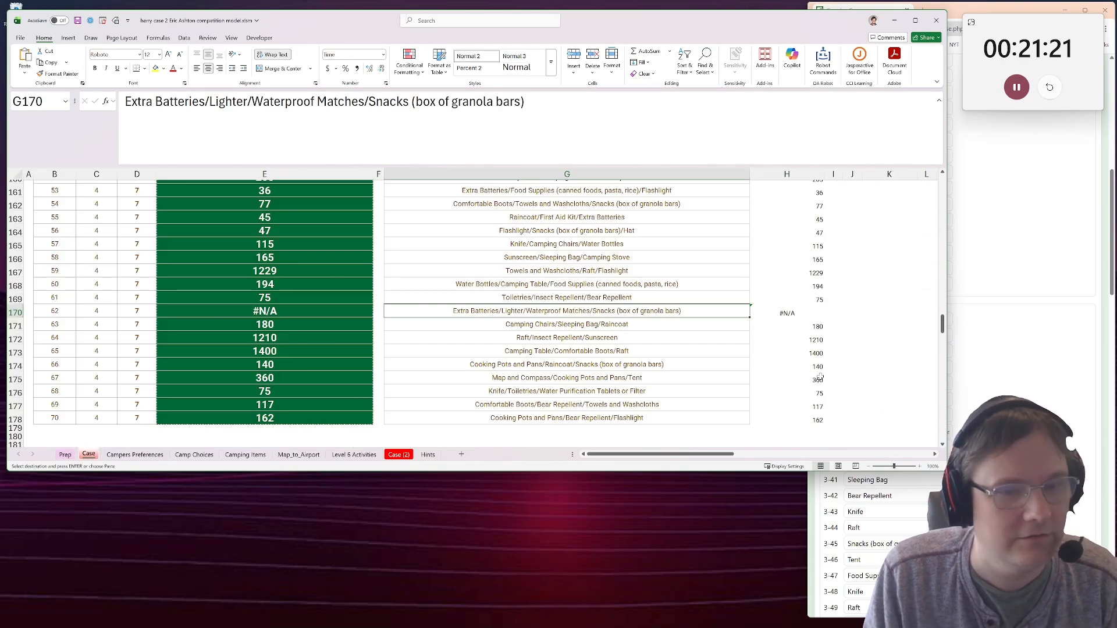
click(871, 323)
click(856, 315)
text(=t)
key(BackSpace)
key(BackSpace)
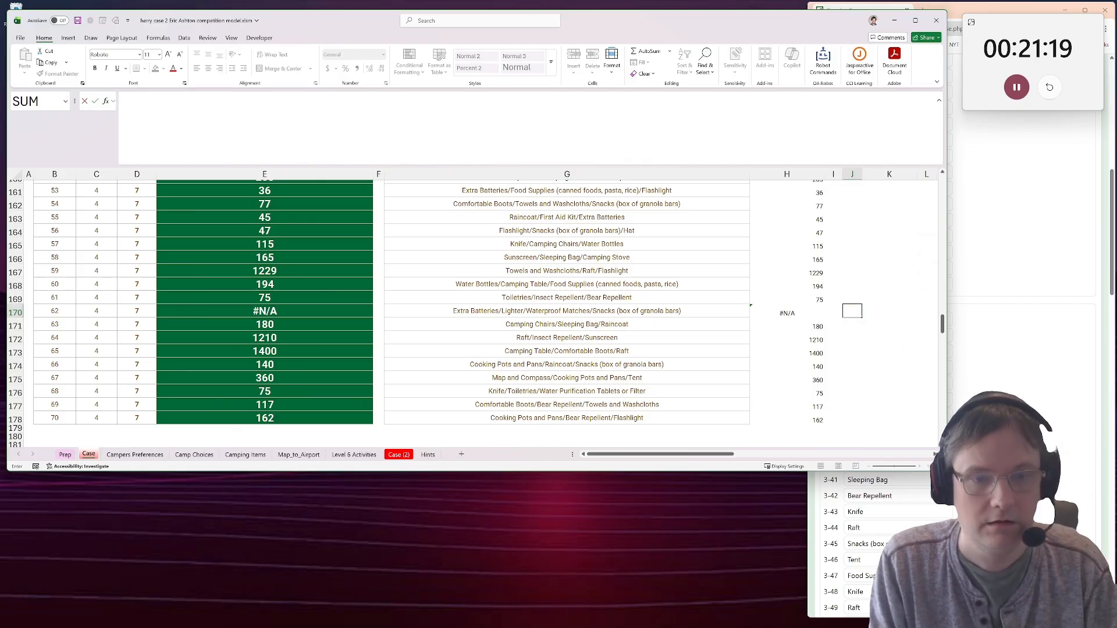
Copy the H170 formula into J170 and replace its final SUM(b) with a to list the split items.
key(Left)
key(Left)
key(F2)
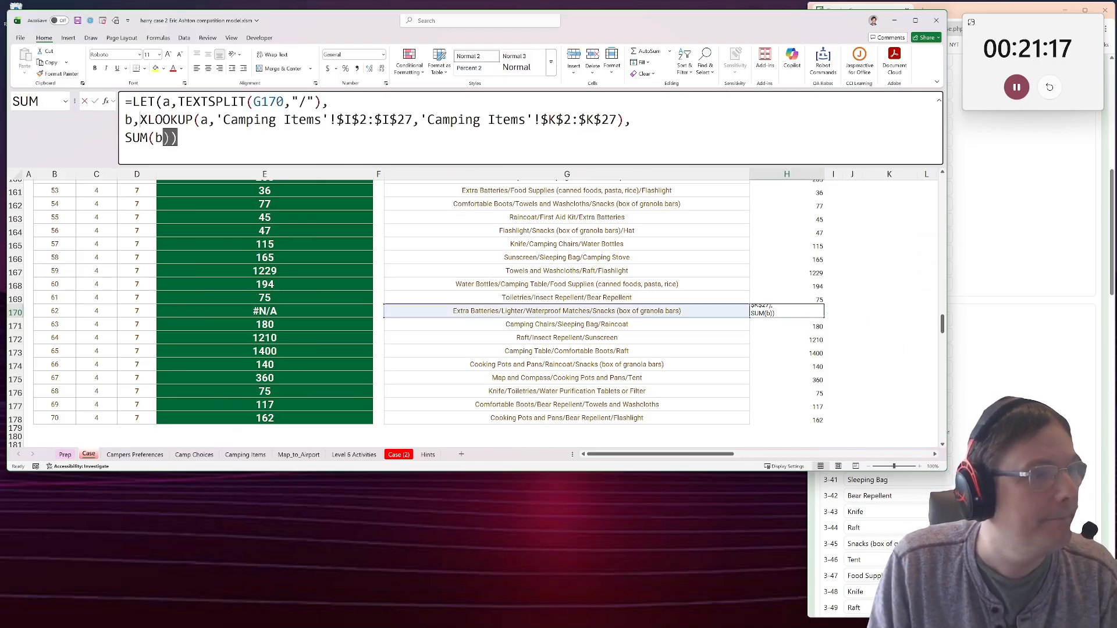
key(ctrl+a)
key(ctrl+c)
key(Escape)
click(856, 314)
key(F2)
key(ctrl+v)
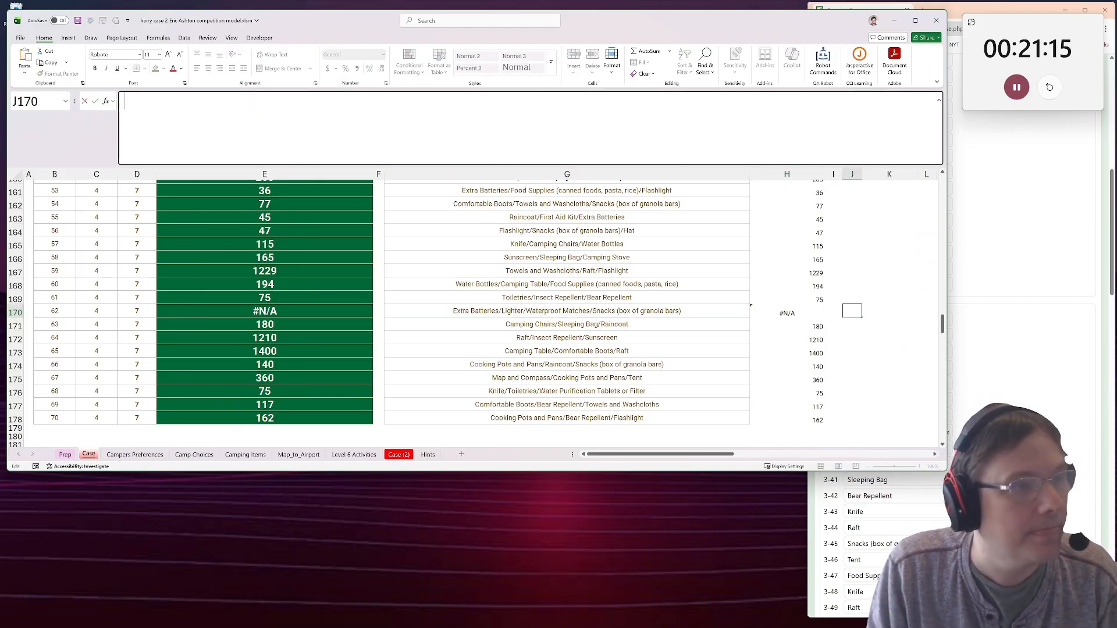
drag(170, 138, 114, 139)
text(a)
key(Return)
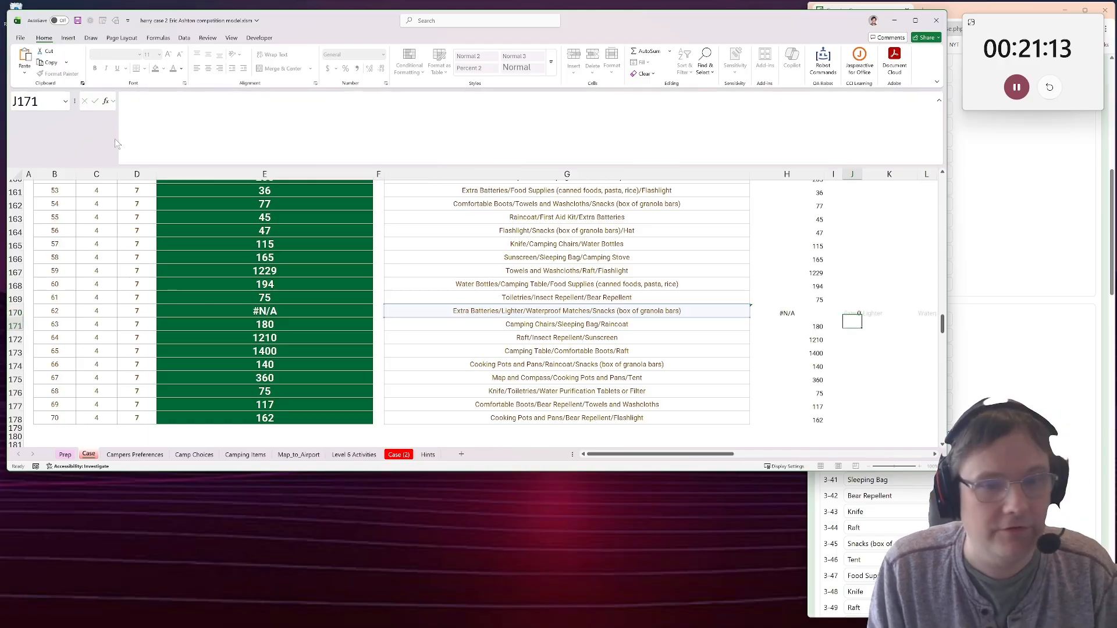
Try returning b instead of a in the J170 formula to view each item's cost lookup, and undo the change.
key(Up)
key(Right)
key(Right)
key(Right)
key(Right)
key(Right)
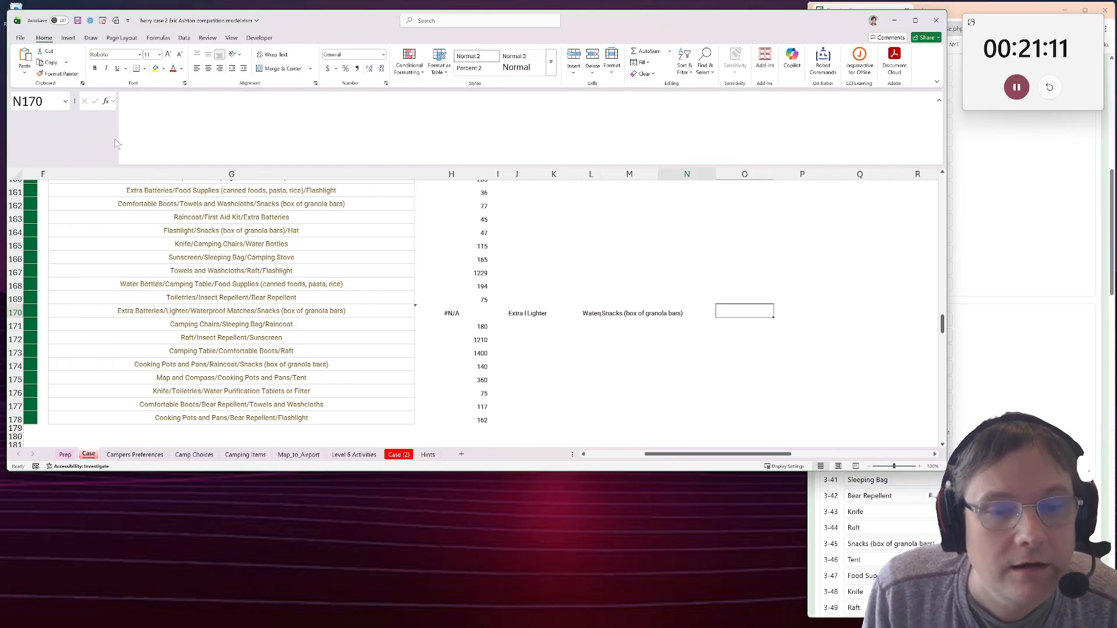
key(Left)
key(Left)
key(Left)
key(Left)
key(Left)
click(114, 139)
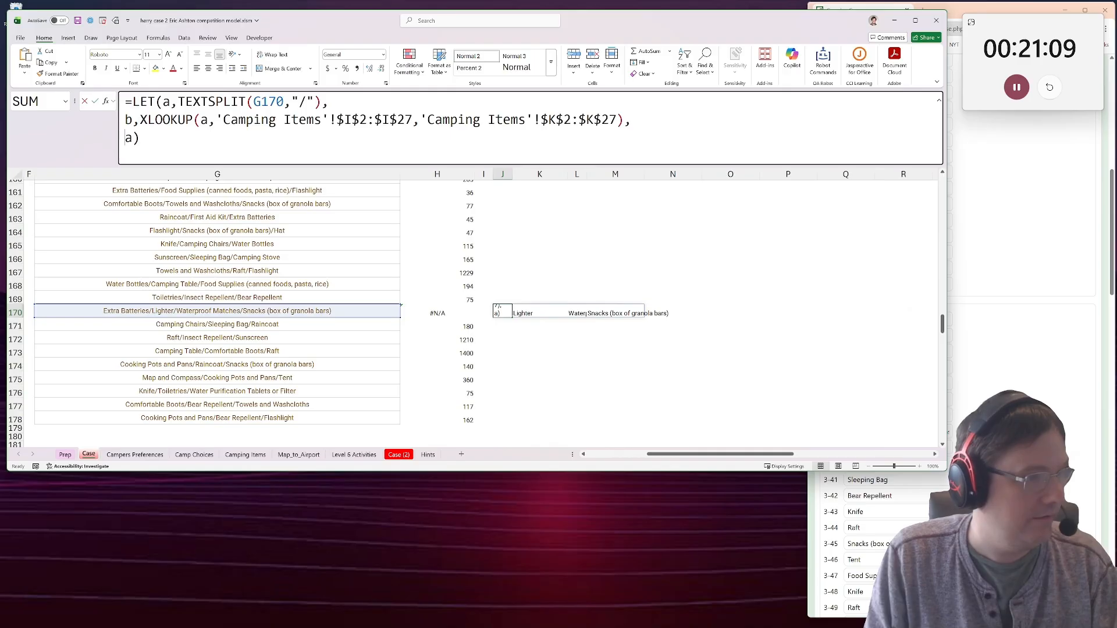
key(shift+Right)
text(b)
key(Return)
key(Up)
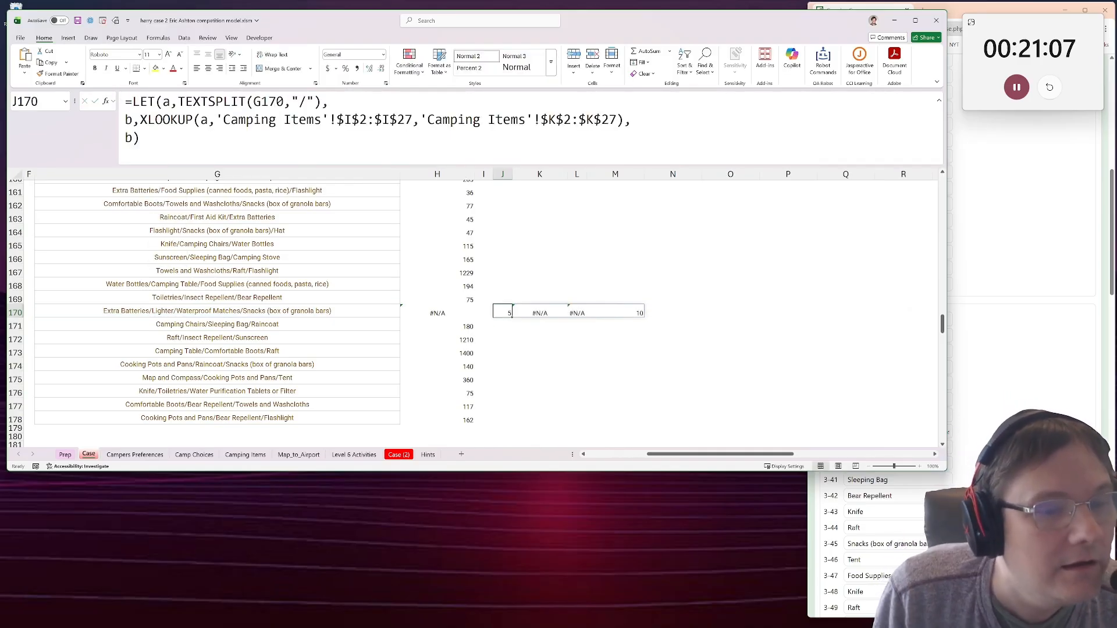
key(ctrl+z)
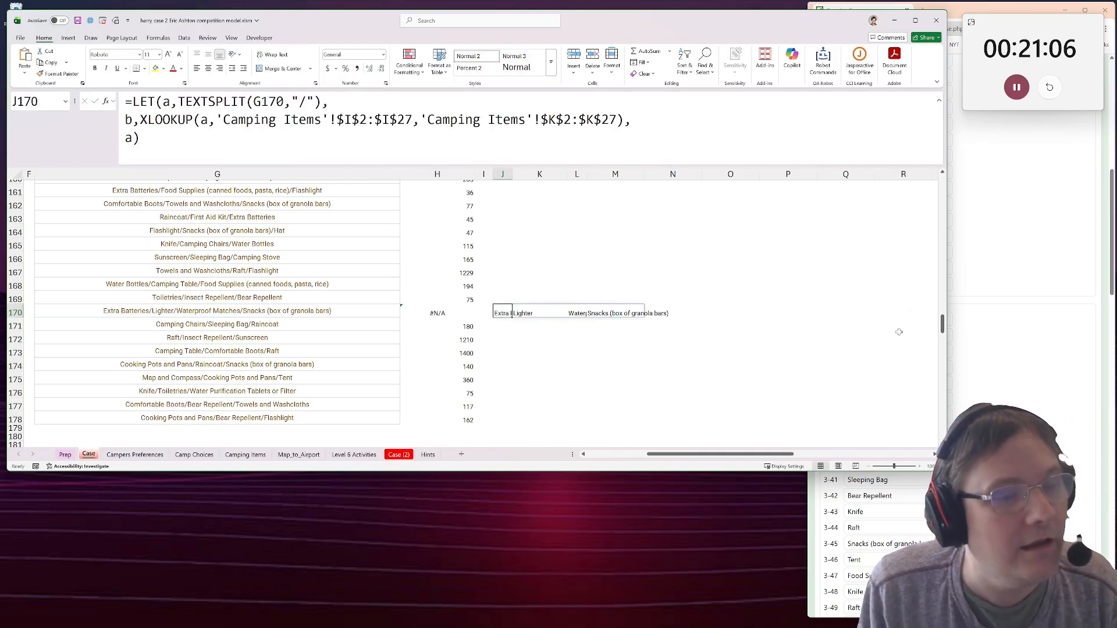
Check the split items in K170 and L170, and widen column I on the Camping Items sheet to read the full item names.
click(523, 313)
click(578, 314)
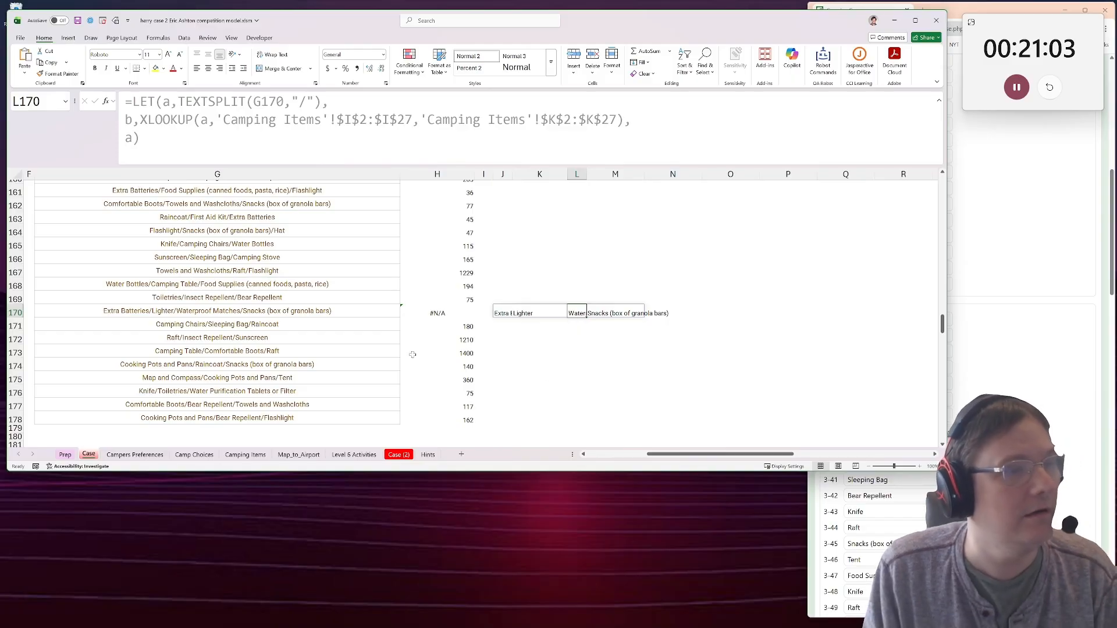
click(245, 454)
drag(687, 197, 685, 244)
click(681, 244)
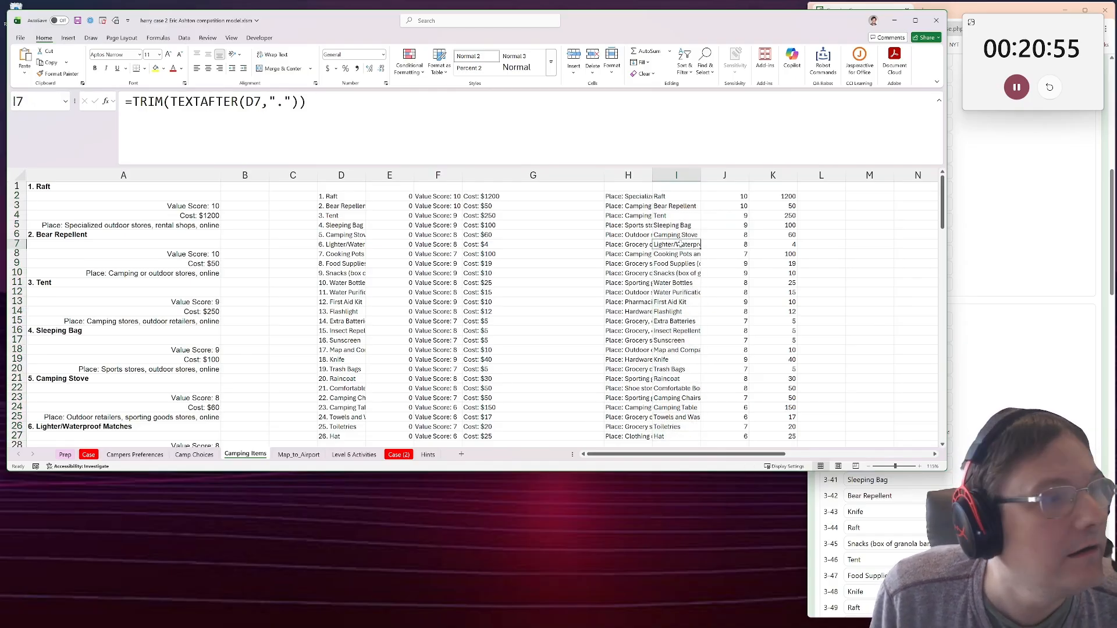
drag(700, 175, 774, 175)
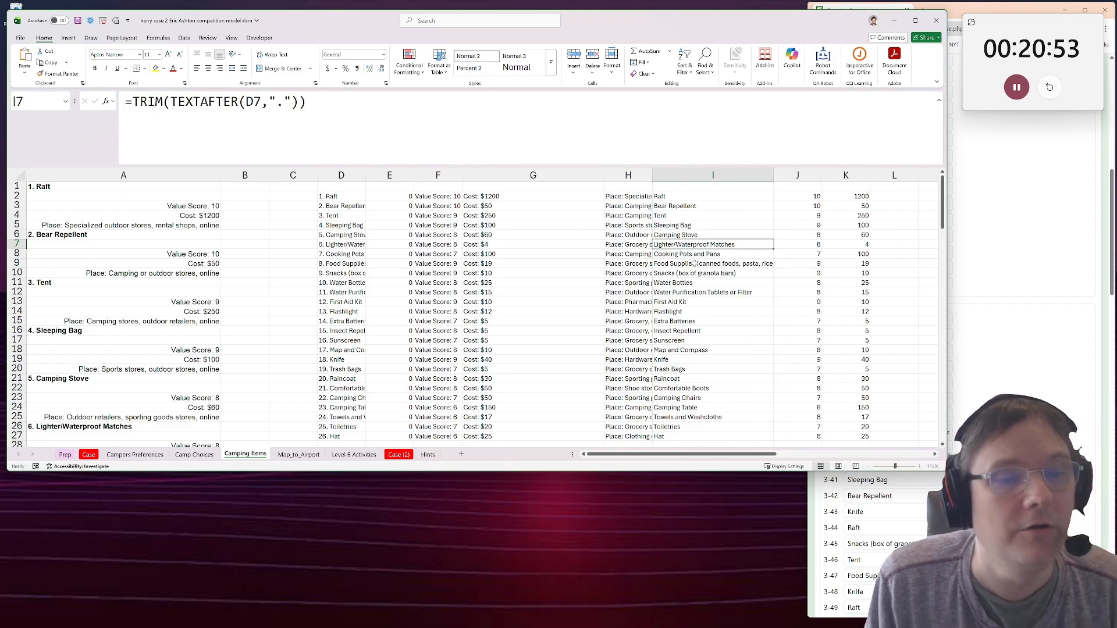
Compare game 62's purchased items in G170 with the surrounding Level 4 rows, and look through the Campers Preferences and Camp Choices sheets.
click(89, 454)
drag(615, 337, 513, 336)
click(517, 312)
scroll(595, 246, up, 4)
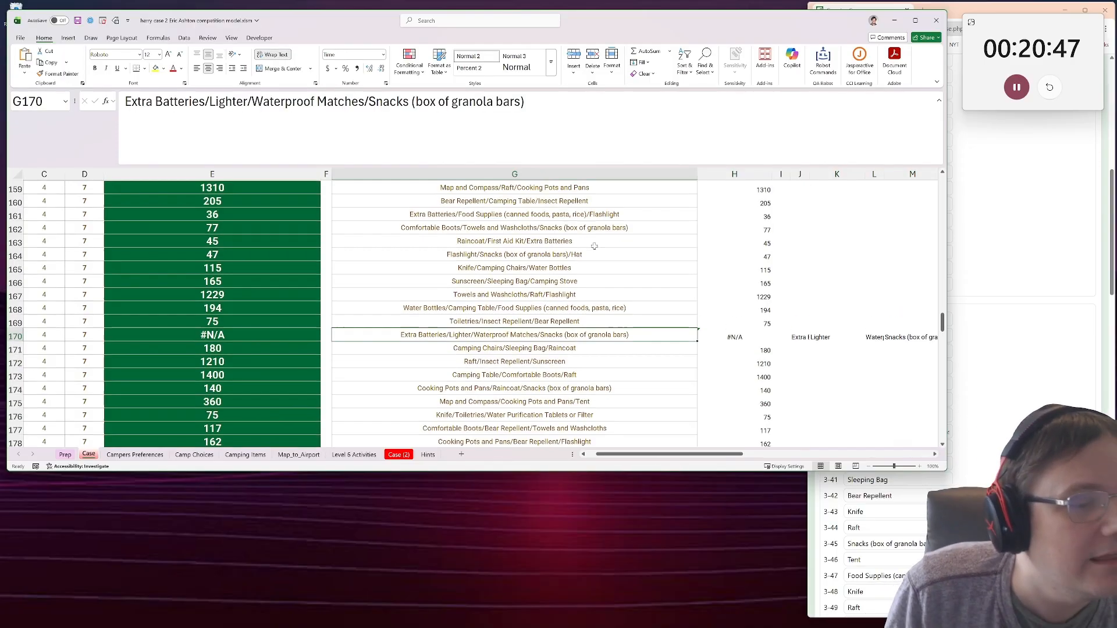
scroll(544, 338, down, 5)
scroll(544, 337, up, 1)
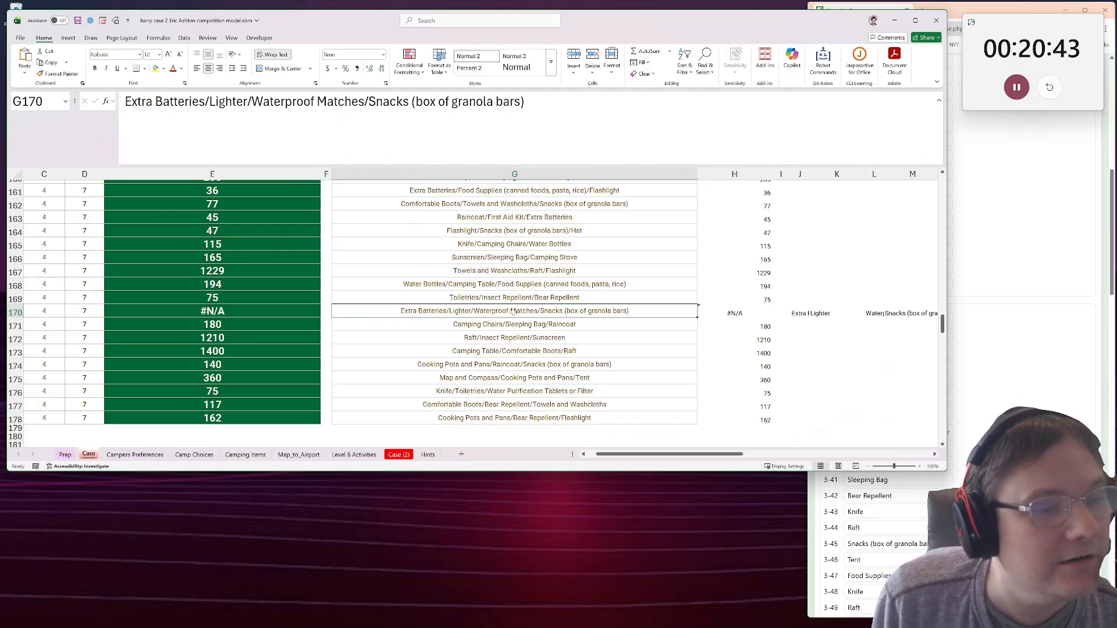
click(135, 455)
scroll(299, 408, up, 1)
scroll(299, 407, down, 3)
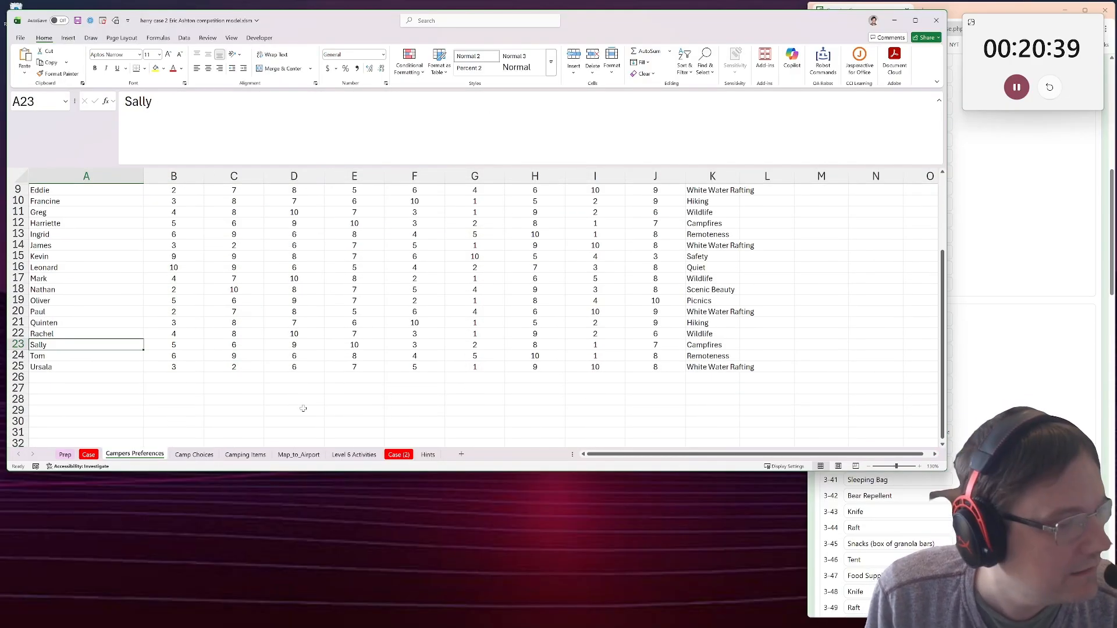
click(194, 454)
Sum the Camping Items costs of Lighter/Waterproof Matches, Extra Batteries and Snacks (K7, K15, K10), and enter 19 in Case cell H170.
click(254, 454)
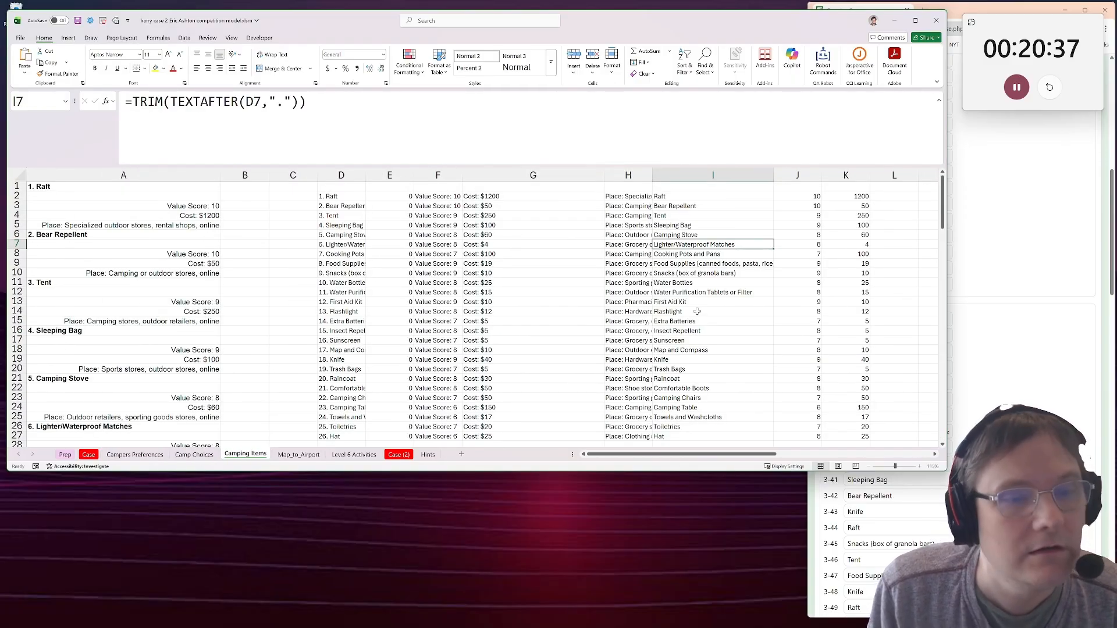
ctrl+click(670, 325)
click(821, 245)
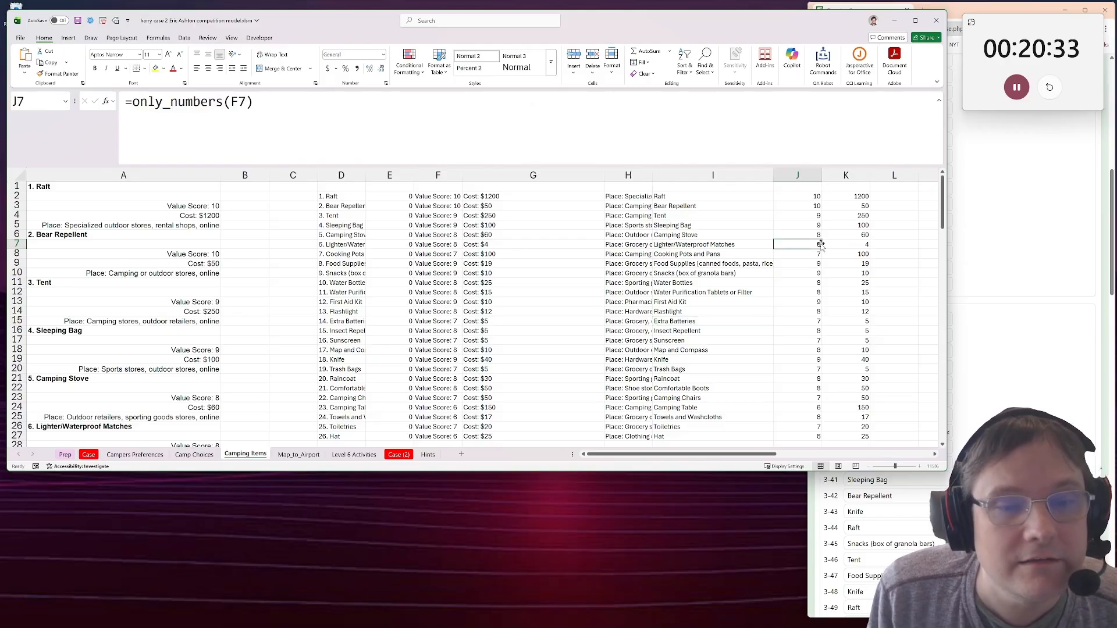
click(848, 245)
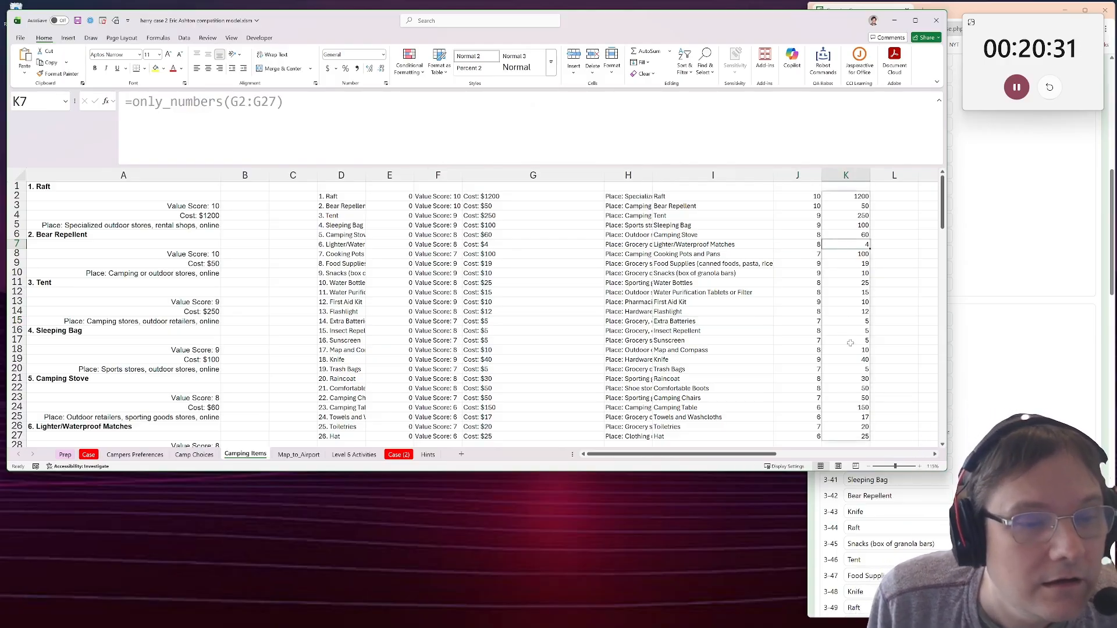
ctrl+click(849, 322)
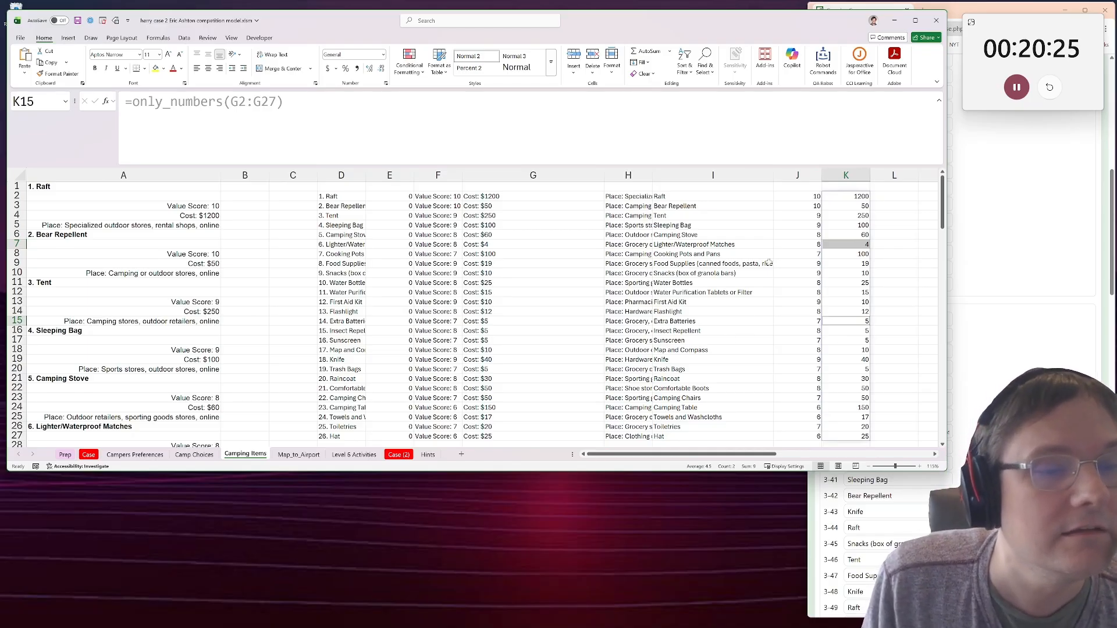
ctrl+click(851, 273)
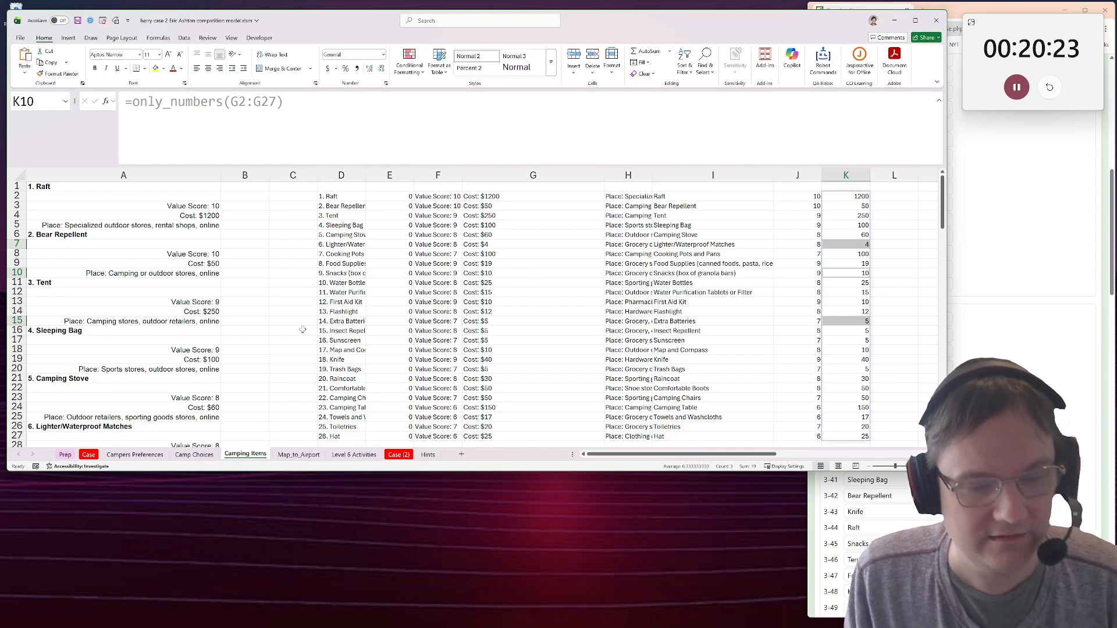
click(88, 454)
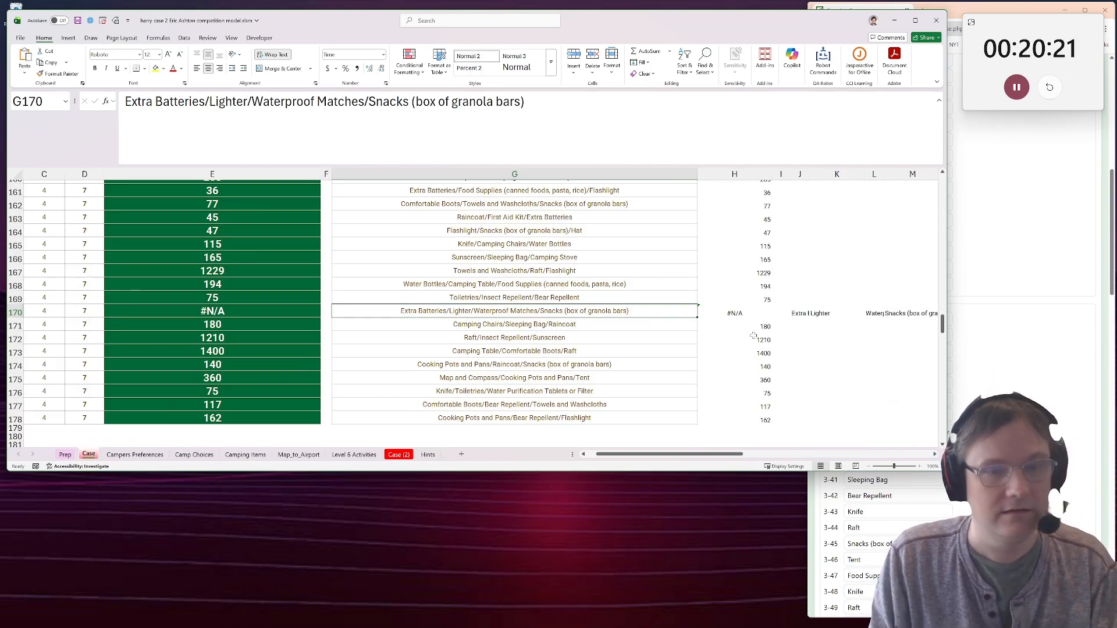
text(19)
key(Return)
Copy the Level 4 totals in H159:H178 and paste them into the browser's Camping Case answer fields starting at 4-51.
scroll(778, 303, up, 3)
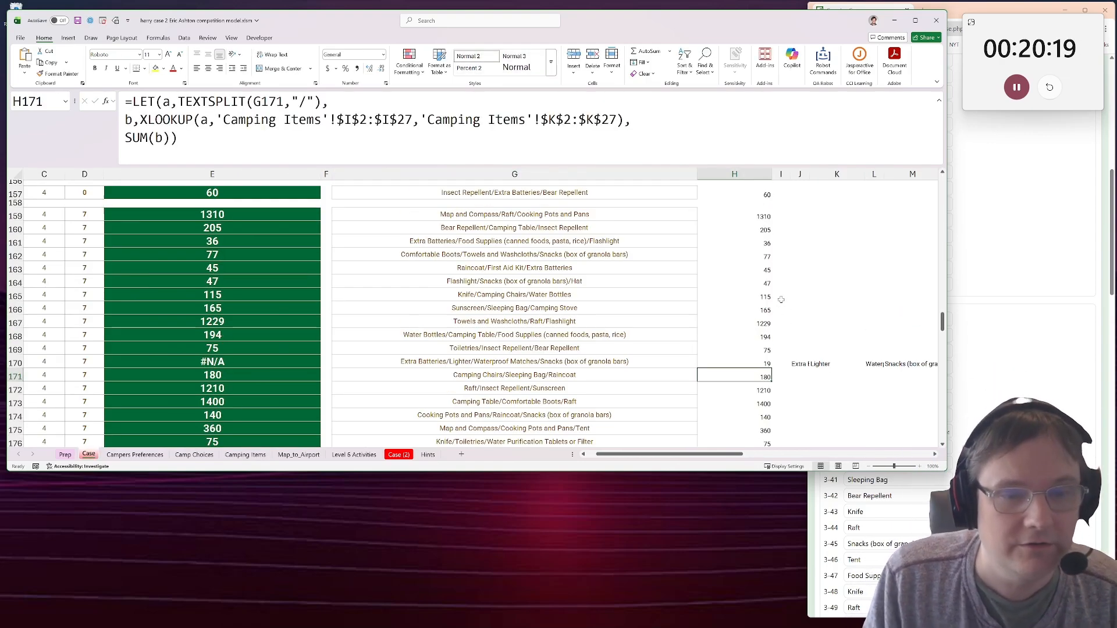
drag(734, 267, 741, 431)
key(ctrl+c)
key(alt+Tab)
scroll(899, 314, down, 7)
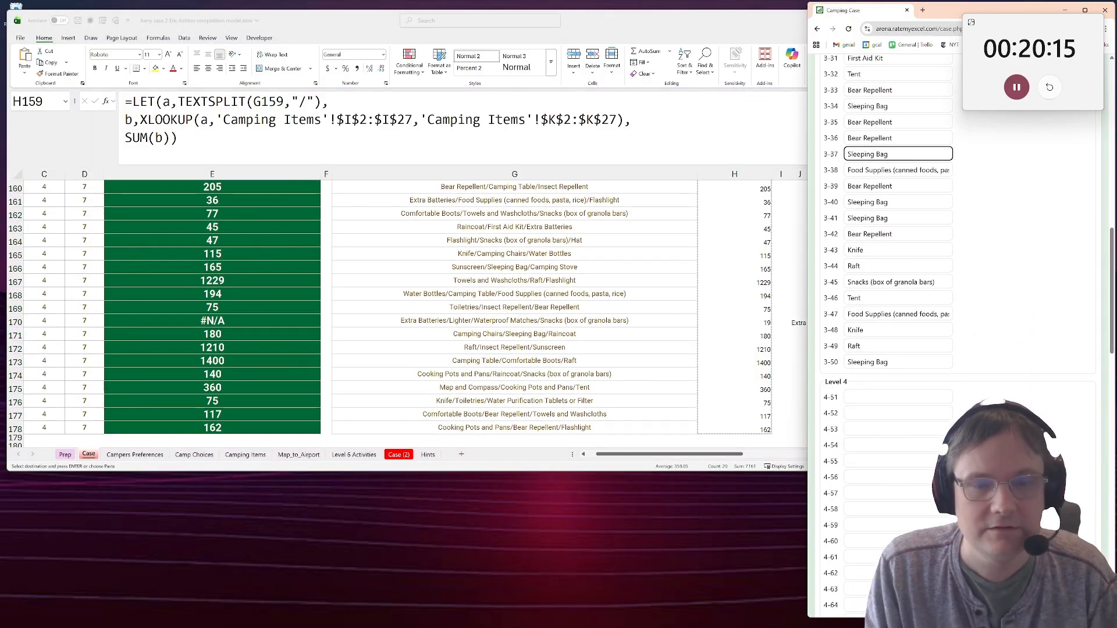
scroll(899, 315, up, 1)
click(896, 309)
key(ctrl+v)
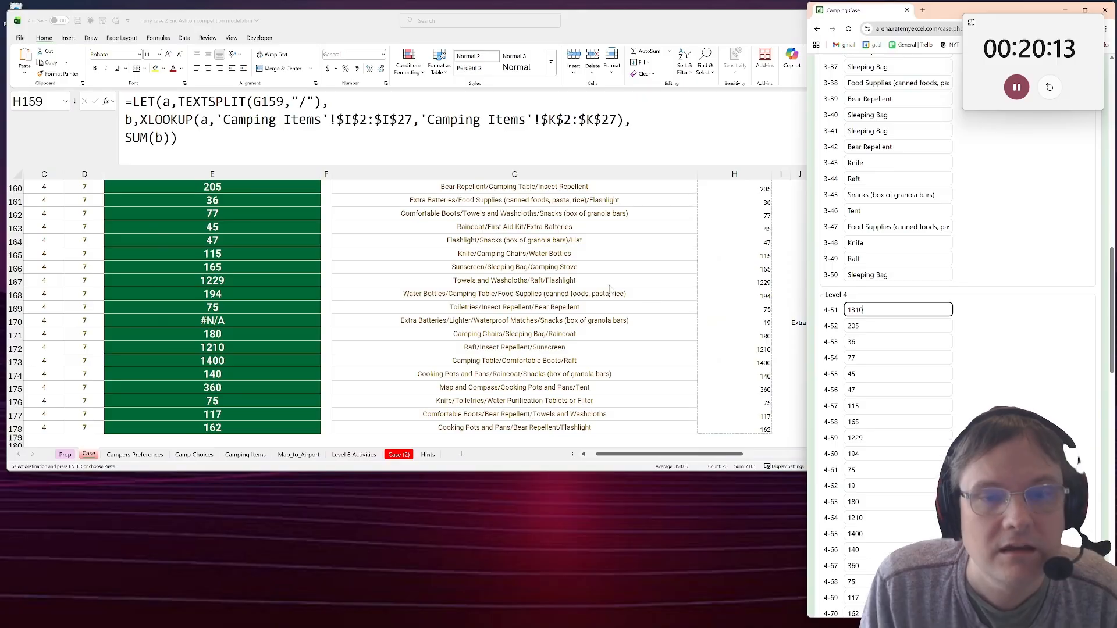
Return to the Excel workbook and examine the Level 3 item lists in G122:G141 alongside their answers.
scroll(600, 300, up, 7)
scroll(600, 299, up, 6)
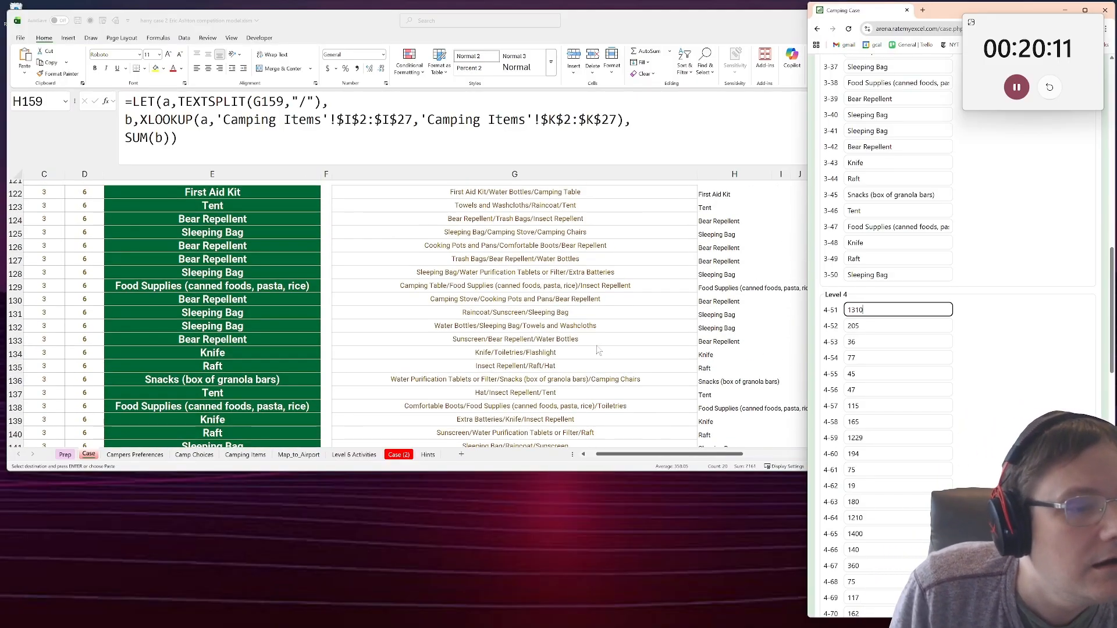
key(alt+Tab)
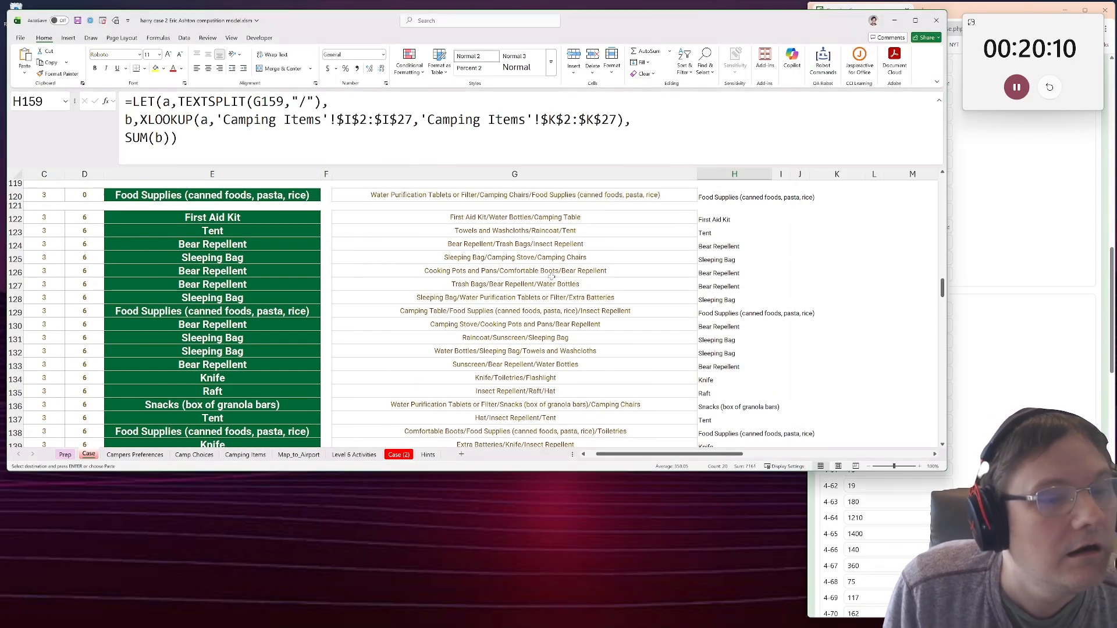
click(508, 215)
drag(508, 216, 457, 351)
click(457, 351)
scroll(483, 378, down, 2)
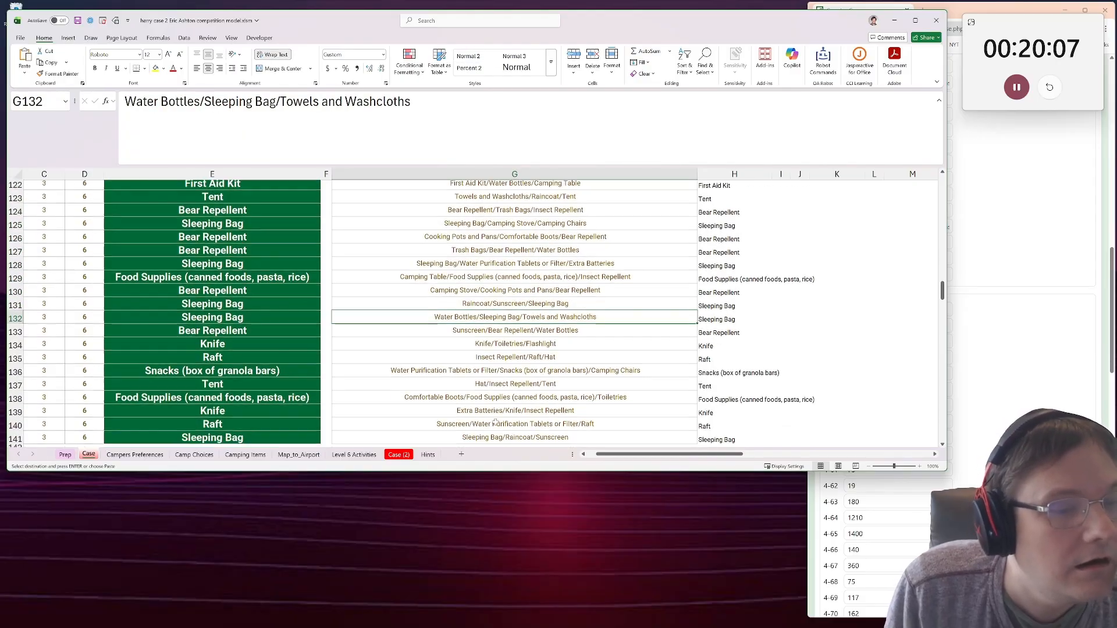
scroll(487, 389, up, 2)
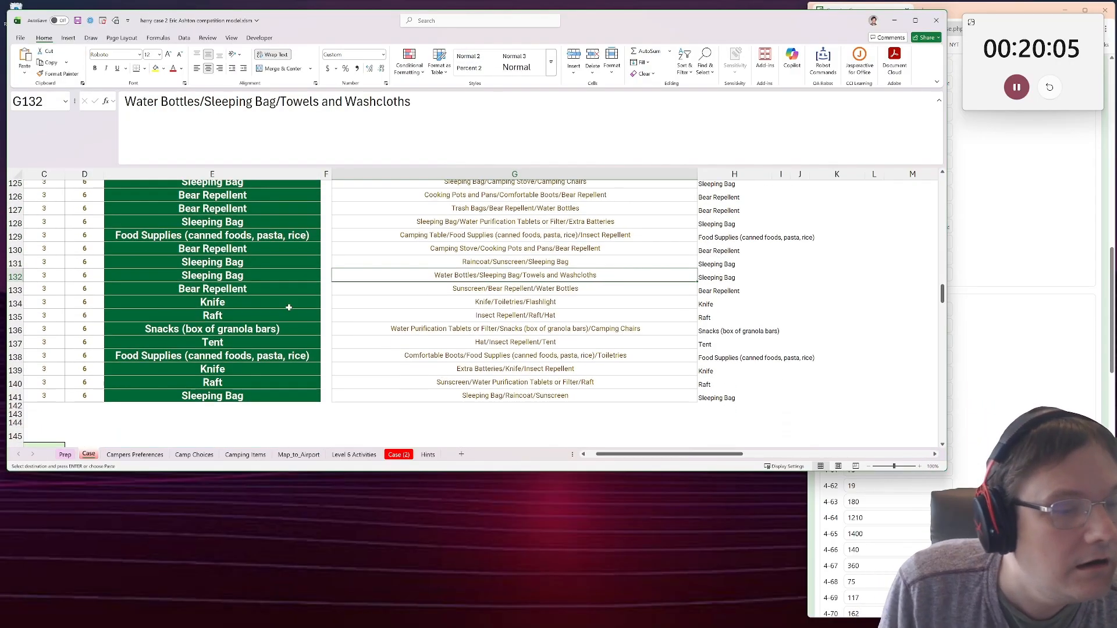
Search the selected Level 3 item lists in G120:G141 for "lighter".
drag(512, 267, 543, 208)
click(705, 66)
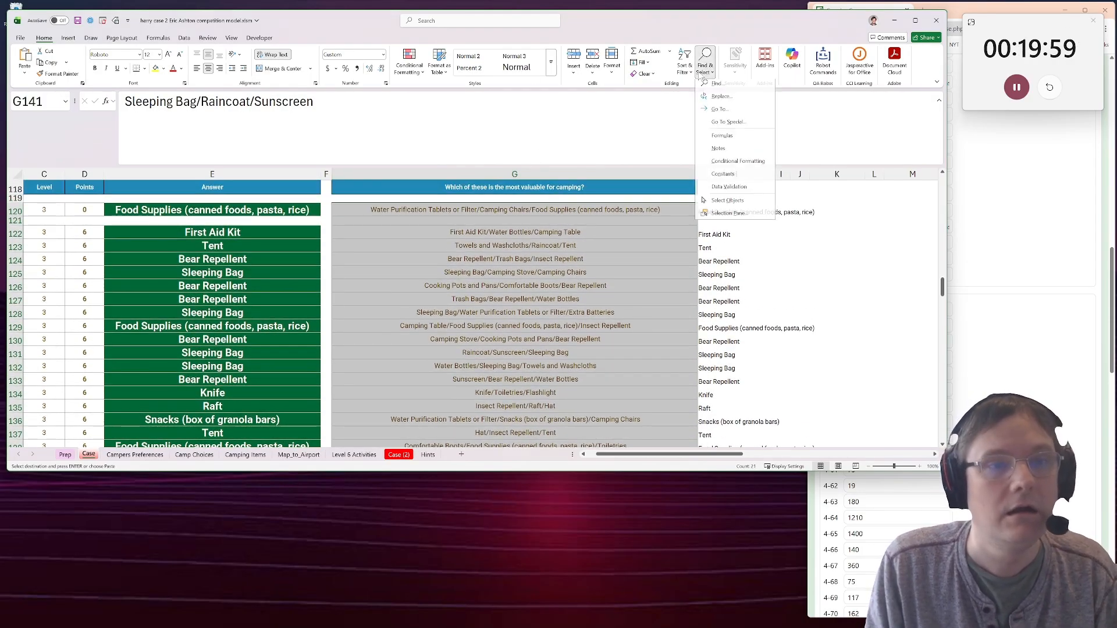
click(715, 95)
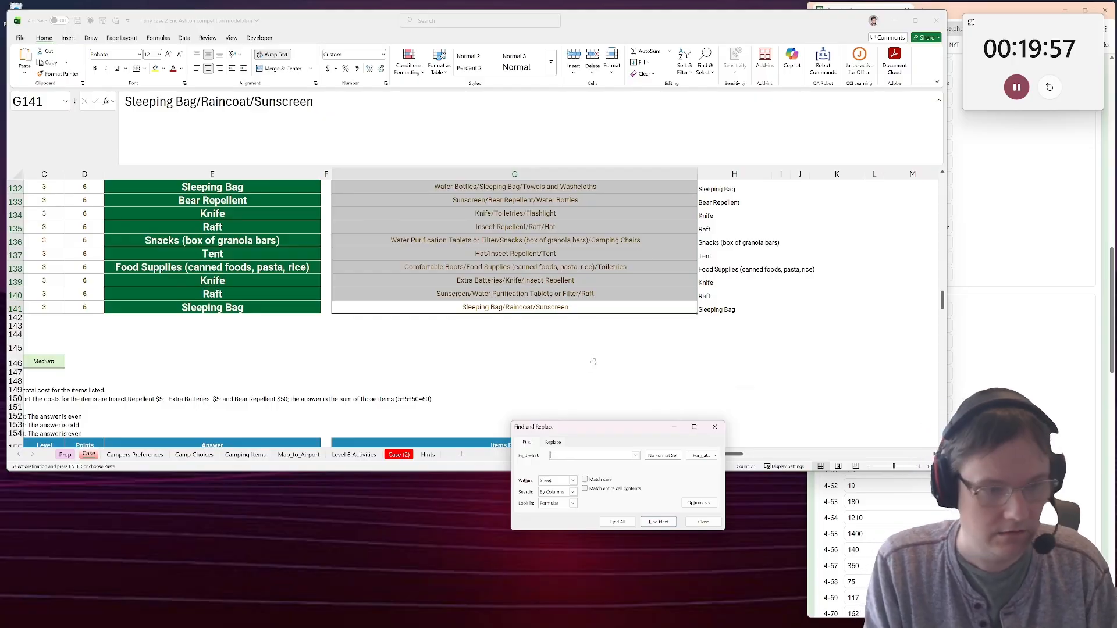
text(lighter)
key(Return)
key(Escape)
key(Escape)
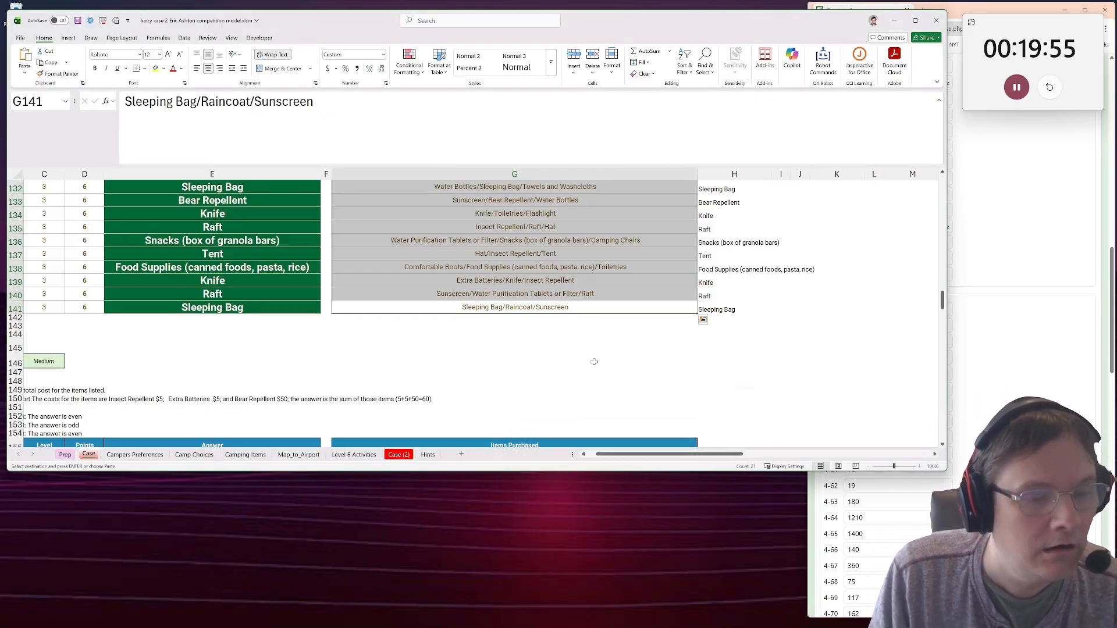
Look through the Case, Map_to_Airport and Campers Preferences sheets, and inspect the Lighter/Waterproof Matches entry in I7 of Camping Items.
scroll(591, 364, down, 1)
click(289, 455)
click(245, 455)
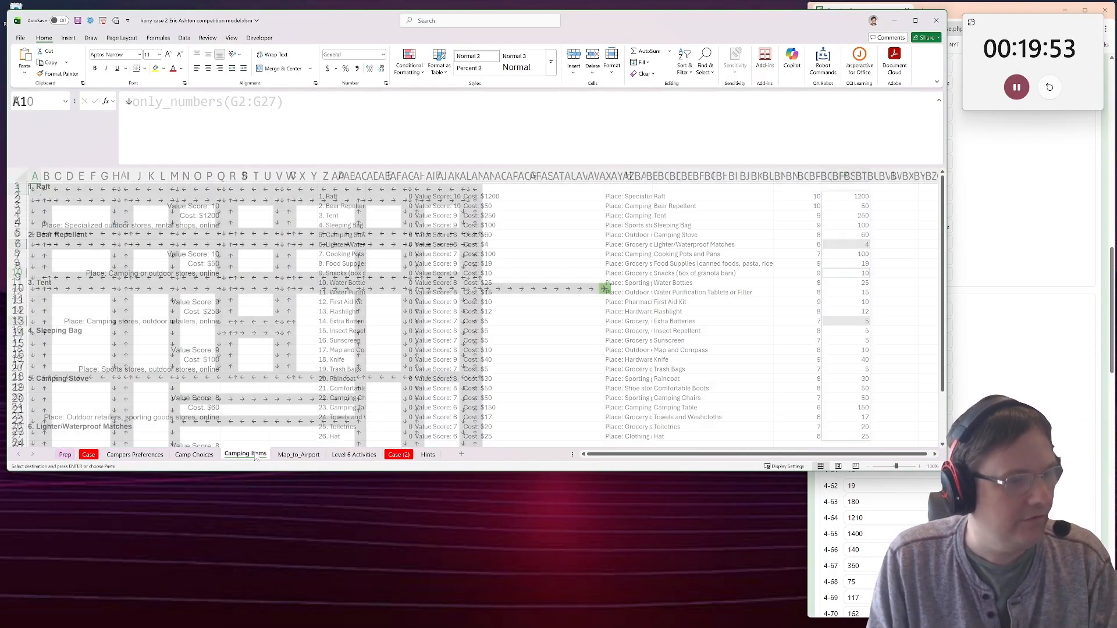
click(158, 455)
scroll(142, 444, up, 3)
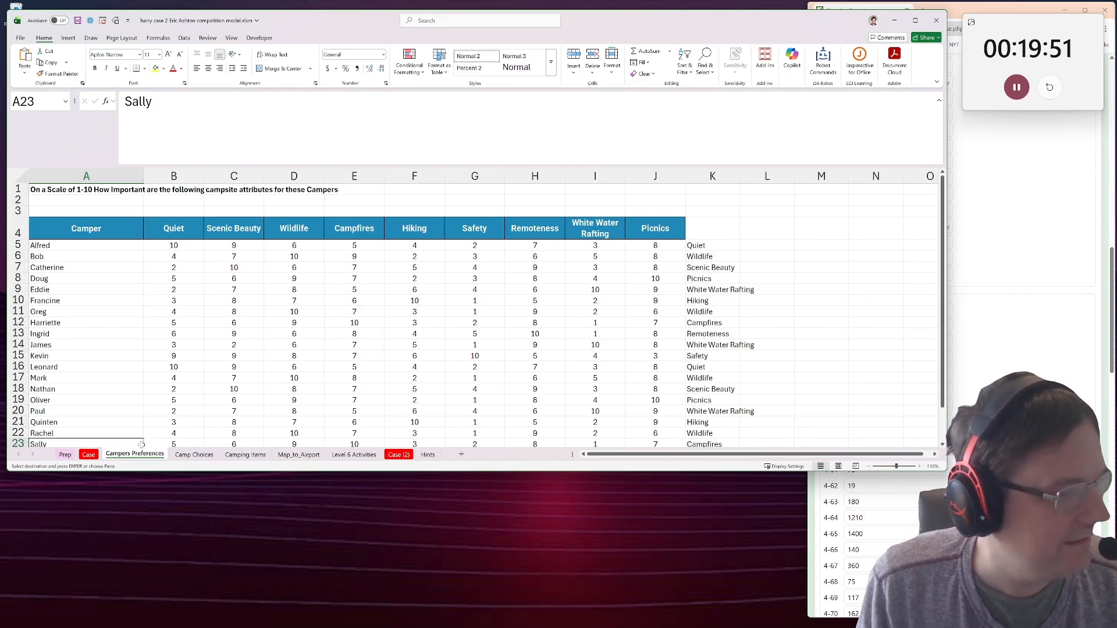
click(88, 454)
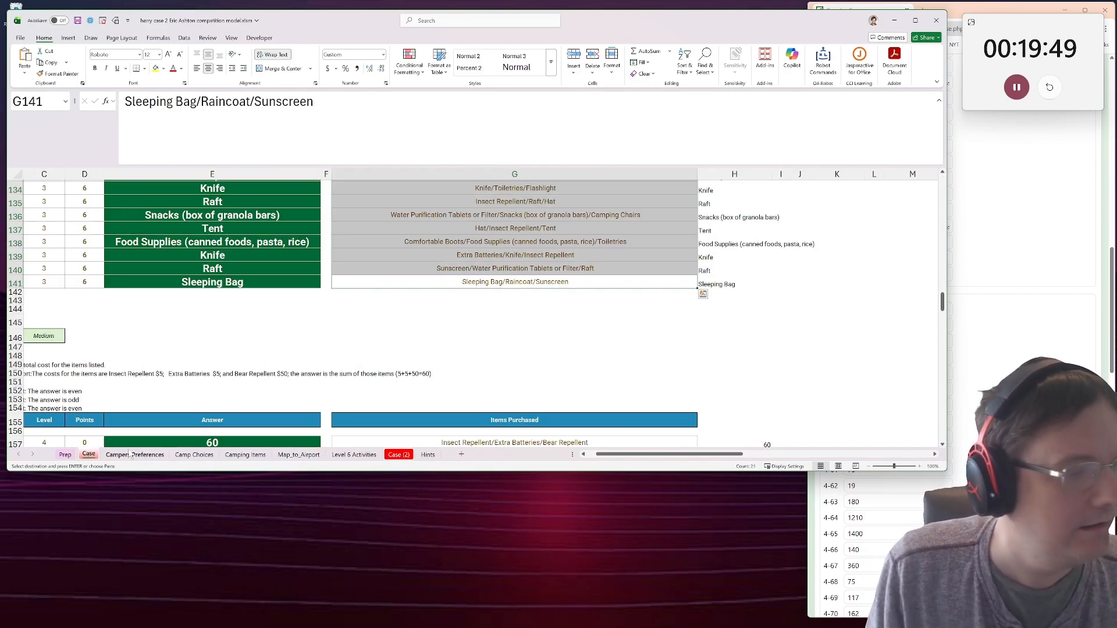
click(227, 456)
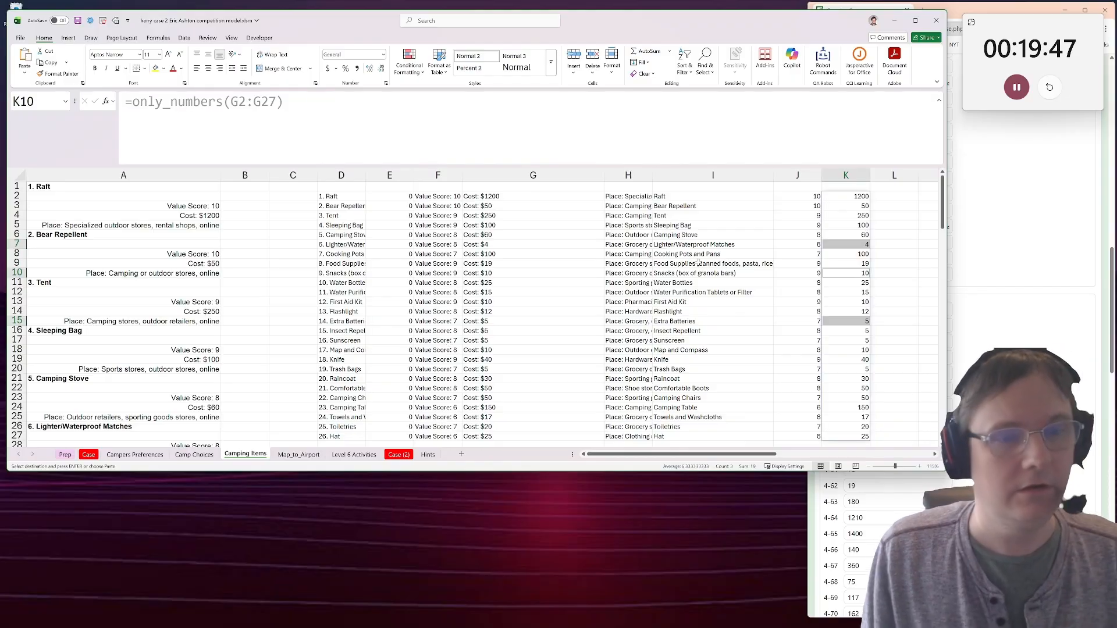
click(695, 263)
click(679, 243)
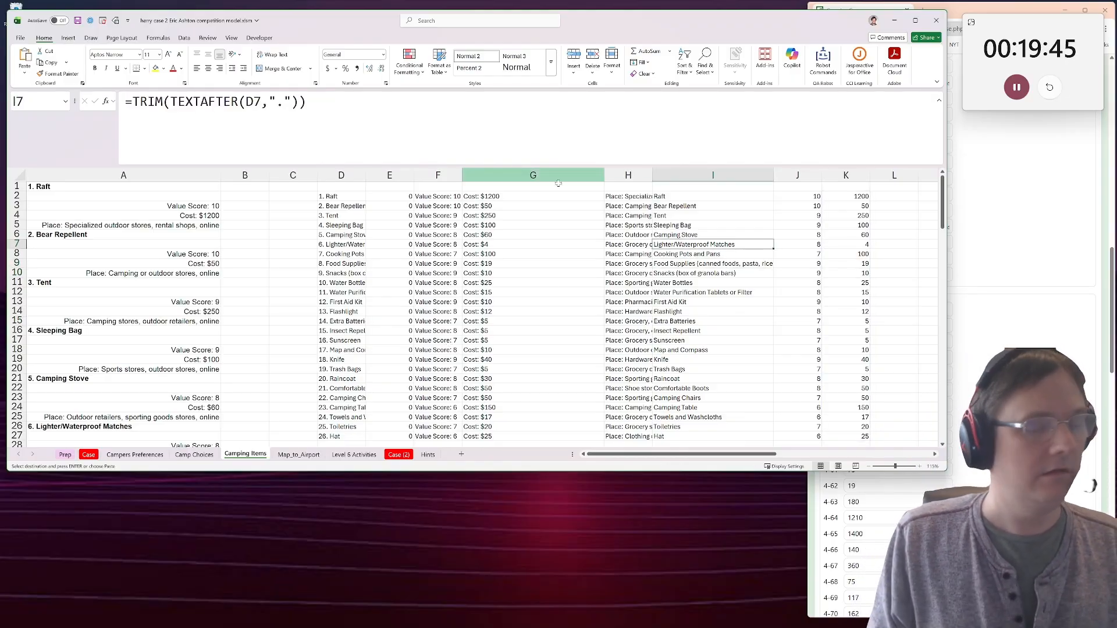
Copy the full item text "6. Lighter/Waterproof Matches" from D7 of Camping Items.
key(ctrl+c)
click(361, 235)
click(361, 244)
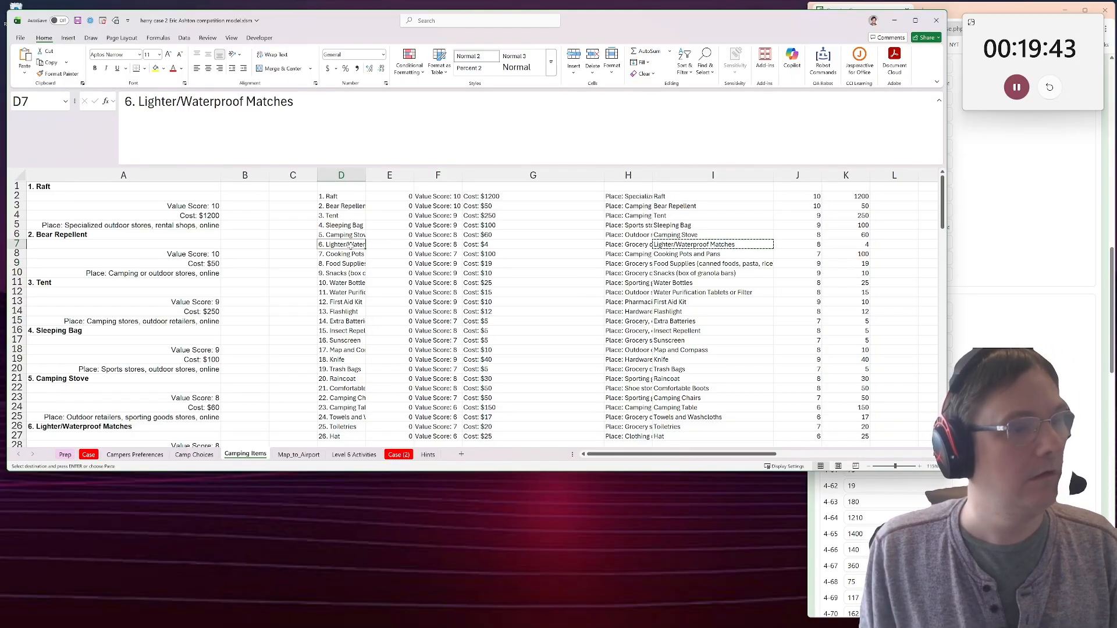
drag(301, 107, 120, 101)
click(453, 273)
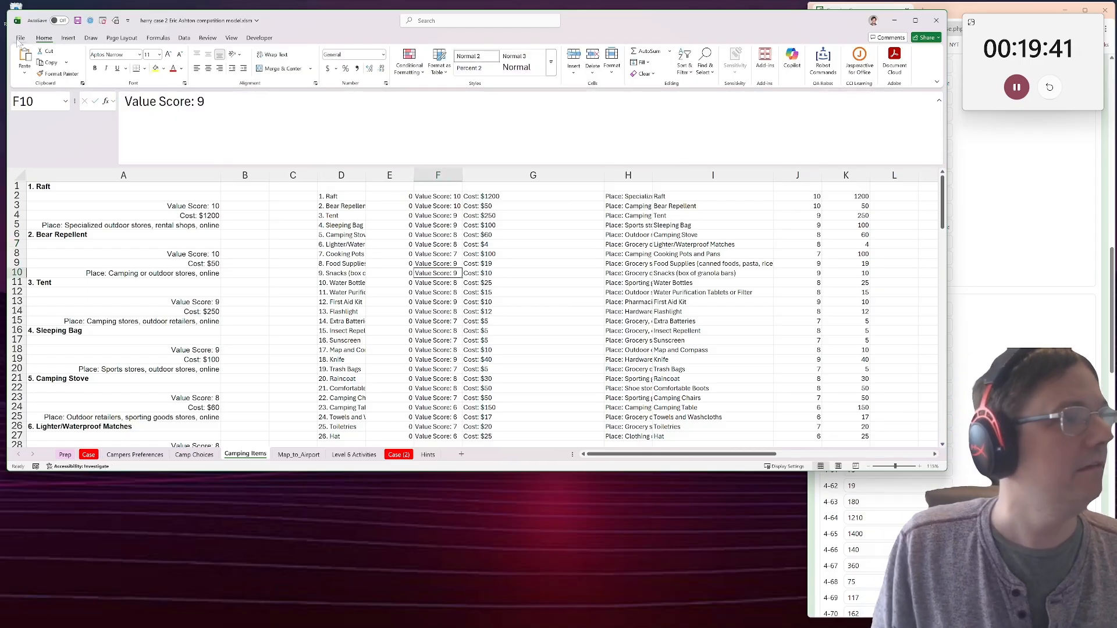
Replace all instances of "6. Lighter/Waterproof Matches" with "6. Lighter Waterproof Matches" throughout the entire workbook.
click(706, 59)
click(737, 98)
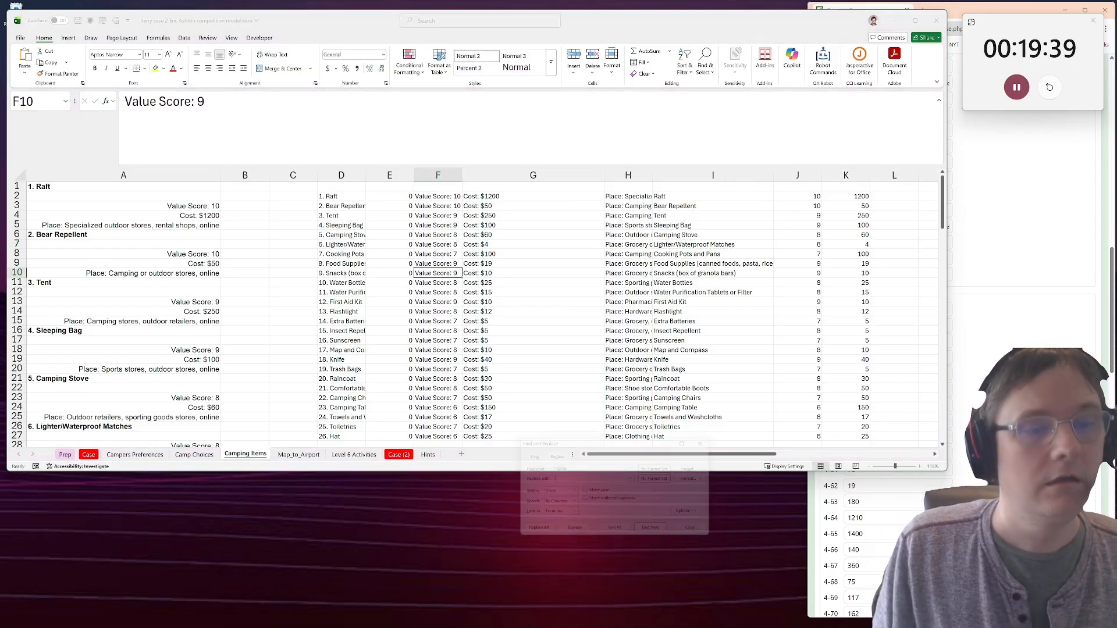
key(ctrl+v)
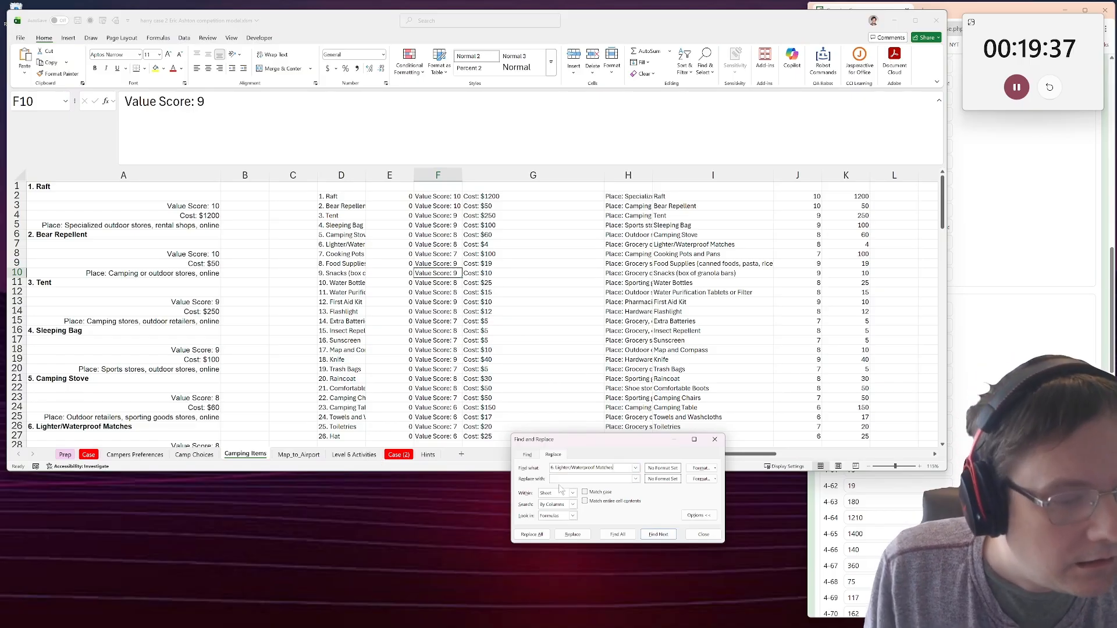
key(ctrl+v)
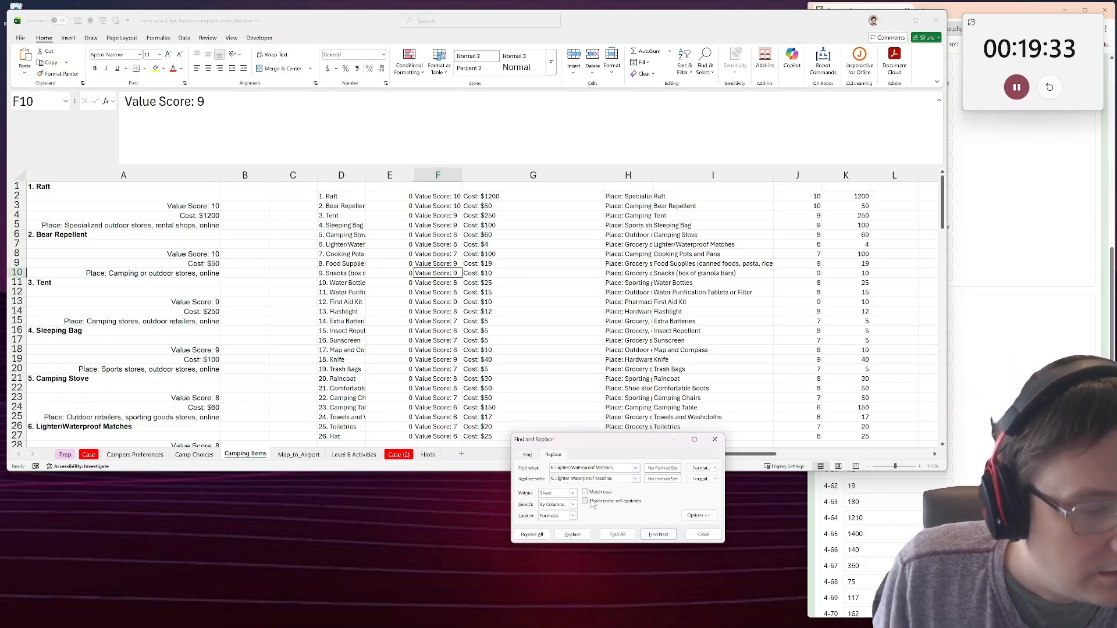
click(571, 493)
click(553, 510)
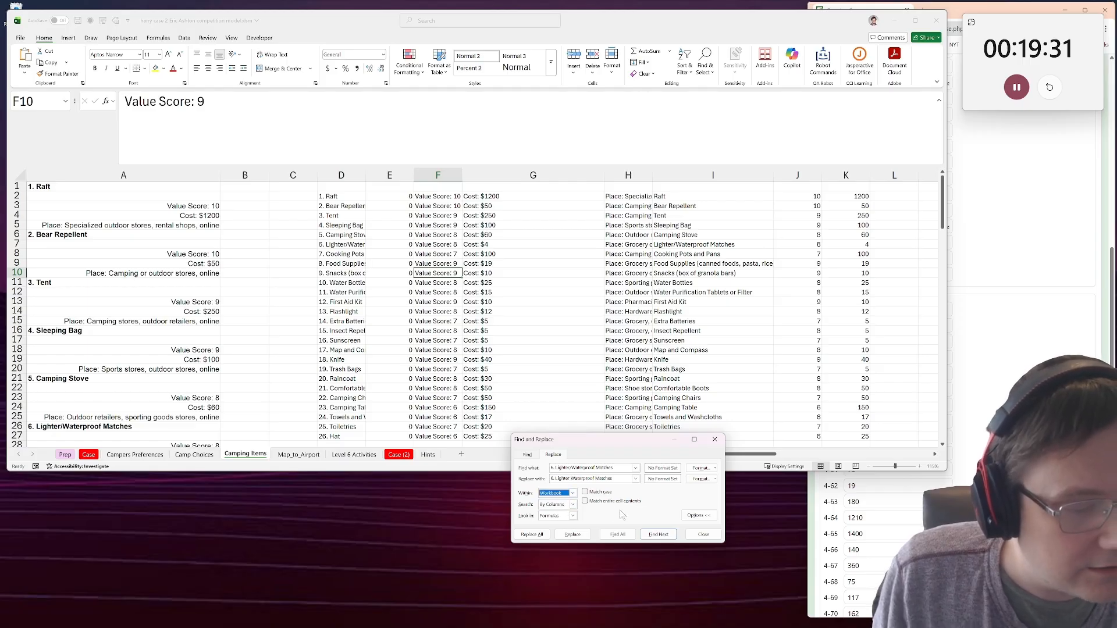
click(528, 536)
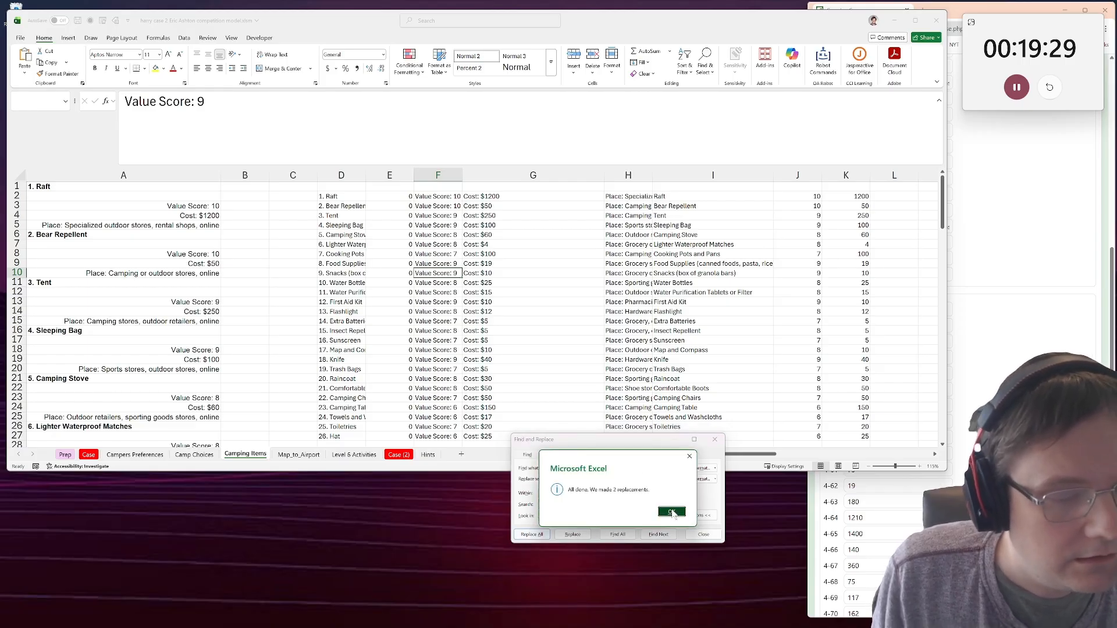
key(Return)
click(704, 536)
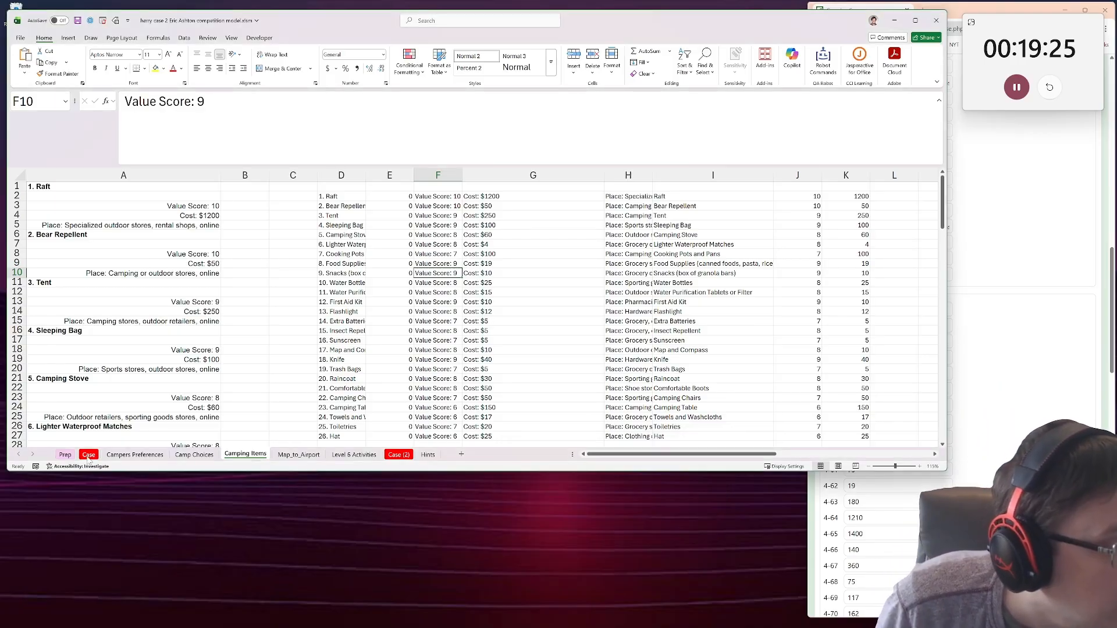
Replace every unnumbered "Lighter/Waterproof Matches" with "Lighter Waterproof Matches" throughout the entire workbook.
click(706, 61)
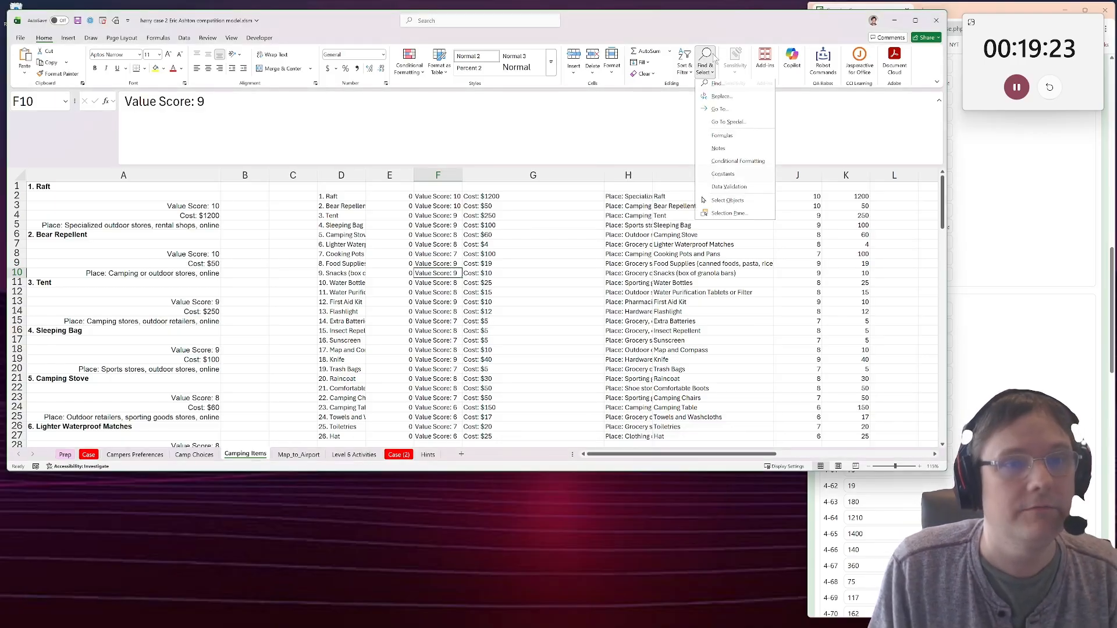
click(716, 105)
click(551, 490)
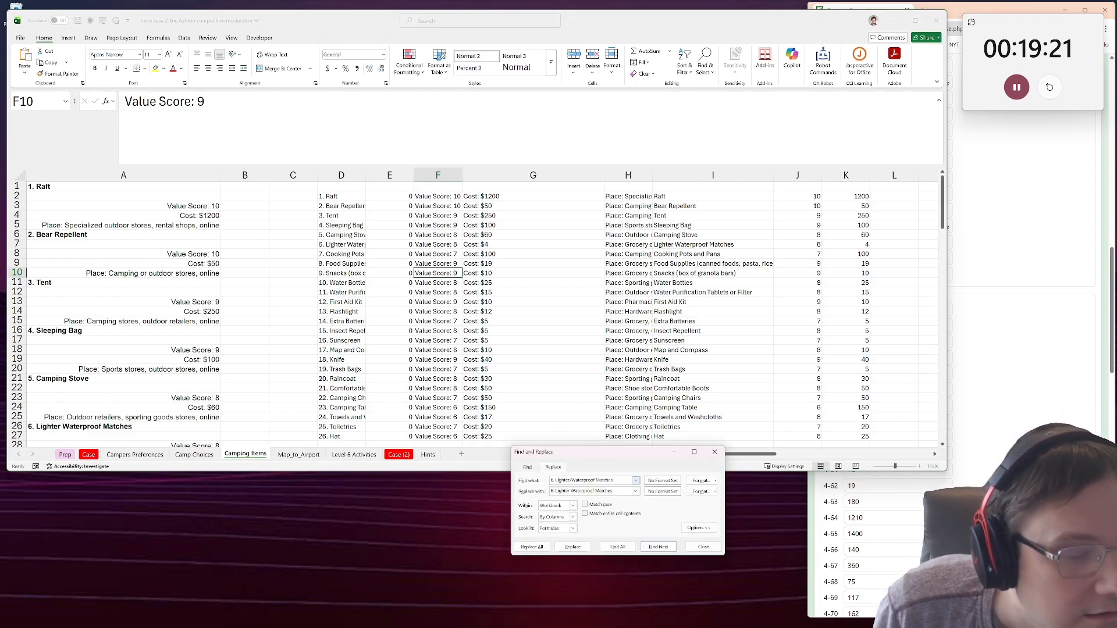
click(551, 481)
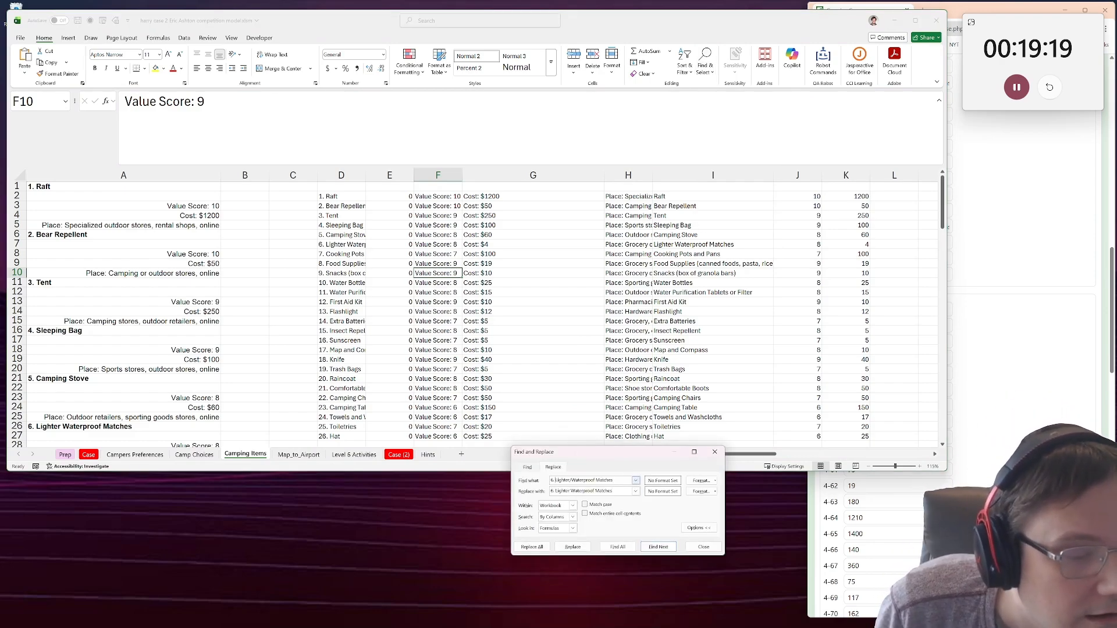
key(Delete)
key(Delete)
key(Delete)
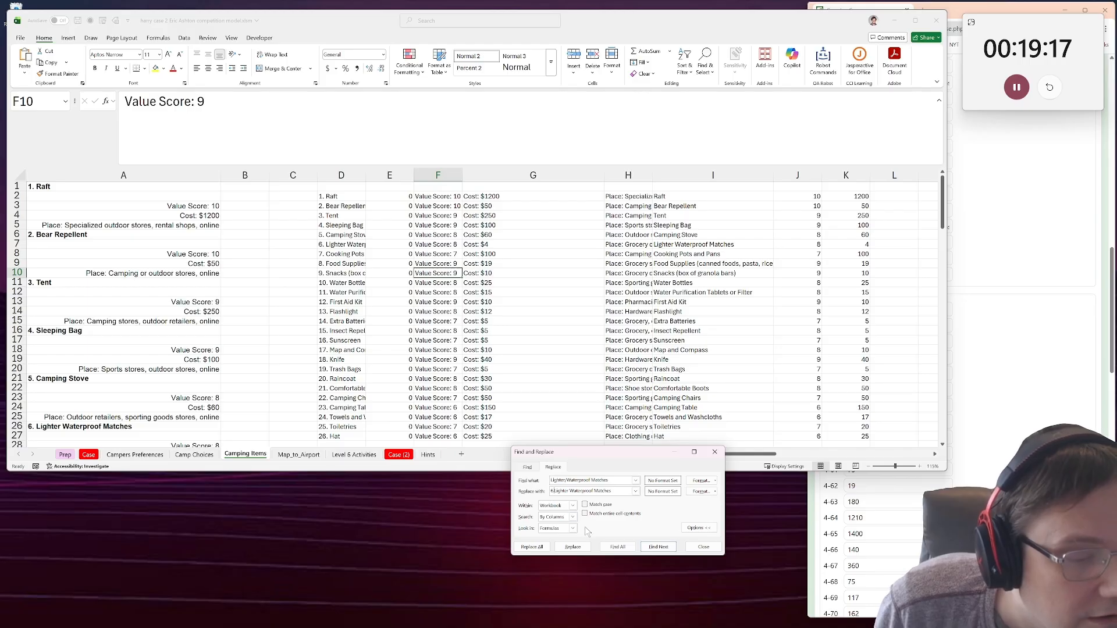
key(BackSpace)
key(BackSpace)
key(BackSpace)
click(532, 547)
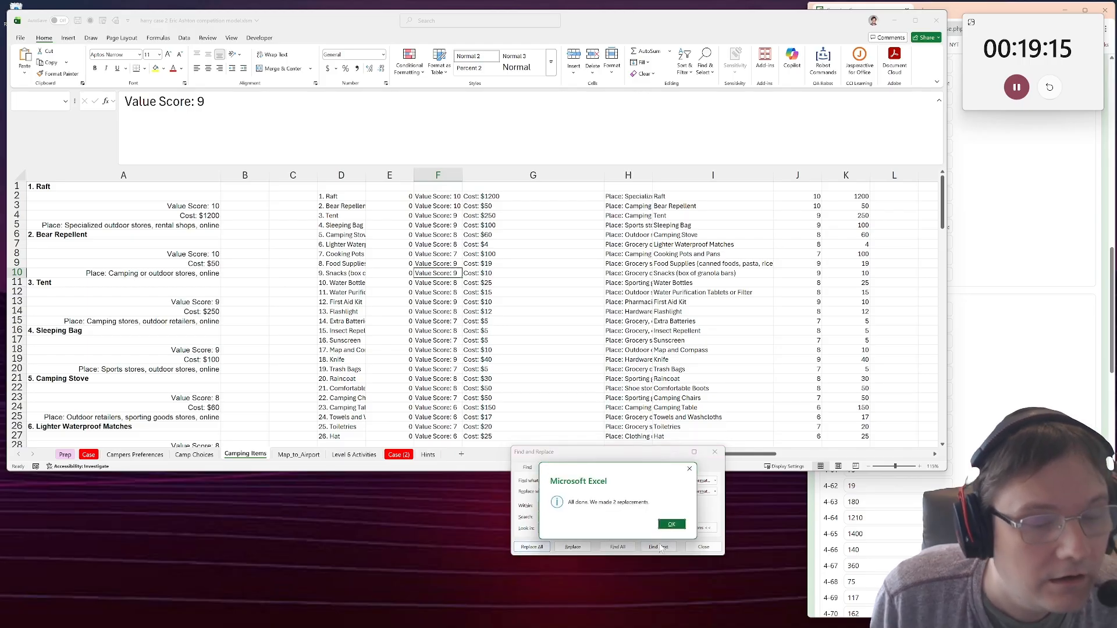
click(675, 525)
click(703, 548)
Go to Level 5 on the Case sheet, maximize the workbook window, and read the airport distance rules and starting locations.
click(100, 446)
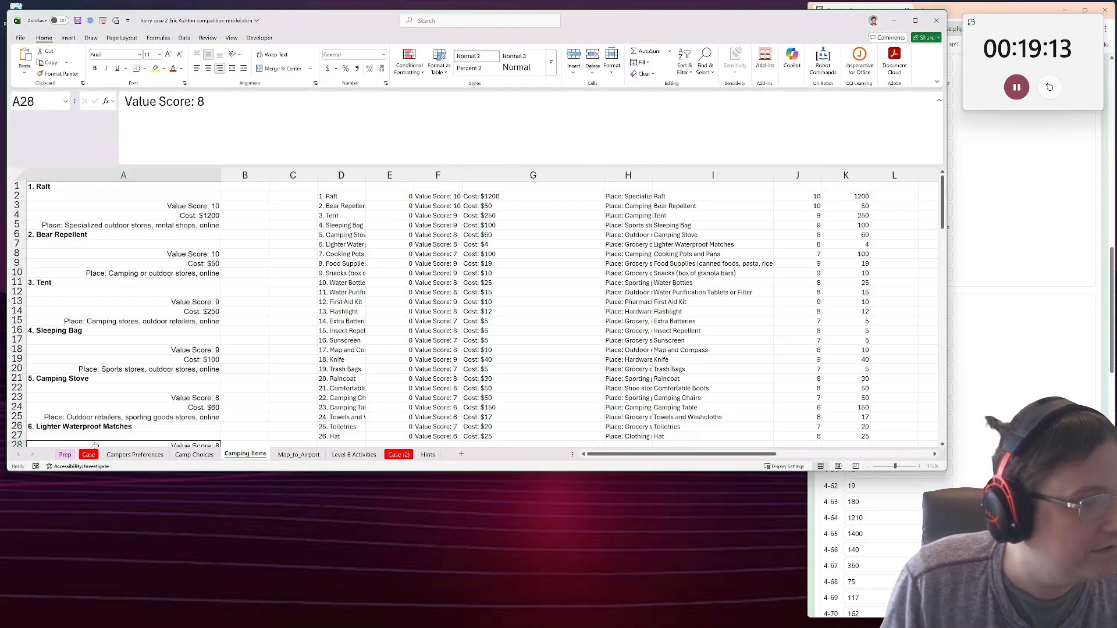
click(89, 455)
scroll(517, 326, down, 15)
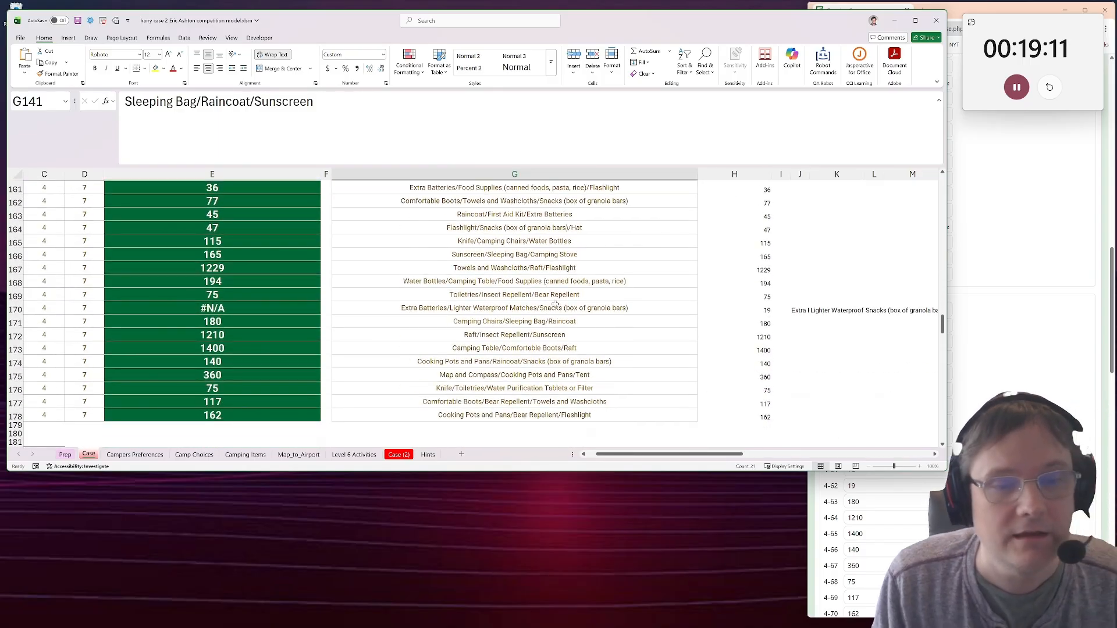
scroll(451, 305, down, 1)
drag(174, 300, 85, 290)
click(51, 247)
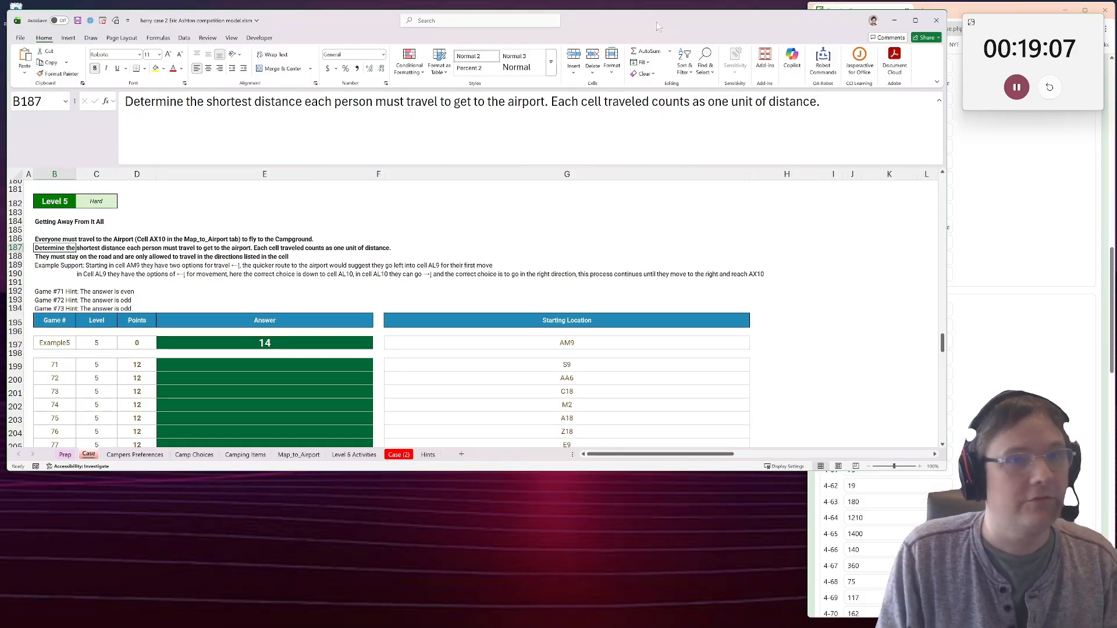
key(super+Up)
scroll(73, 366, up, 1)
scroll(64, 368, down, 1)
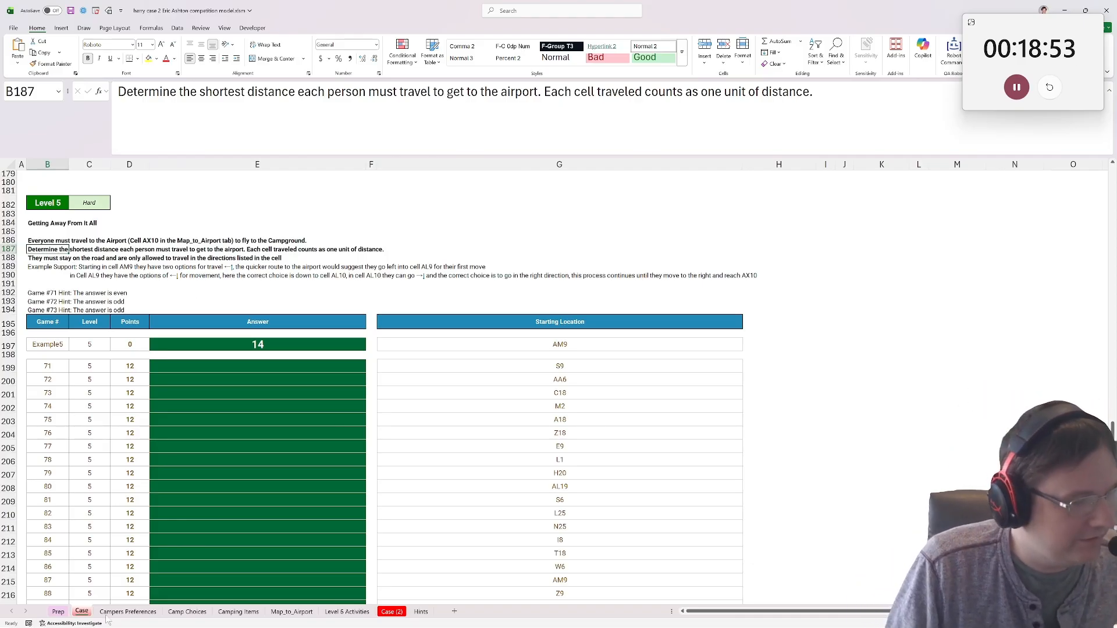
Look through the Campers Preferences, Camp Choices and Camping Items sheets, and view the arrow grid on Map_to_Airport.
click(128, 611)
click(187, 611)
click(238, 611)
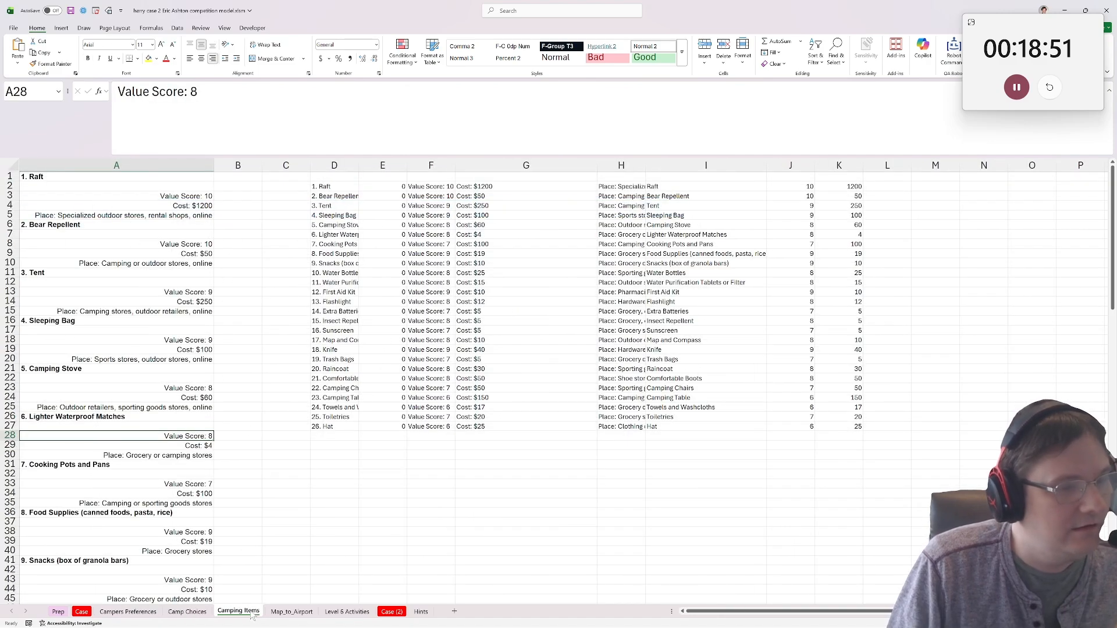
click(285, 611)
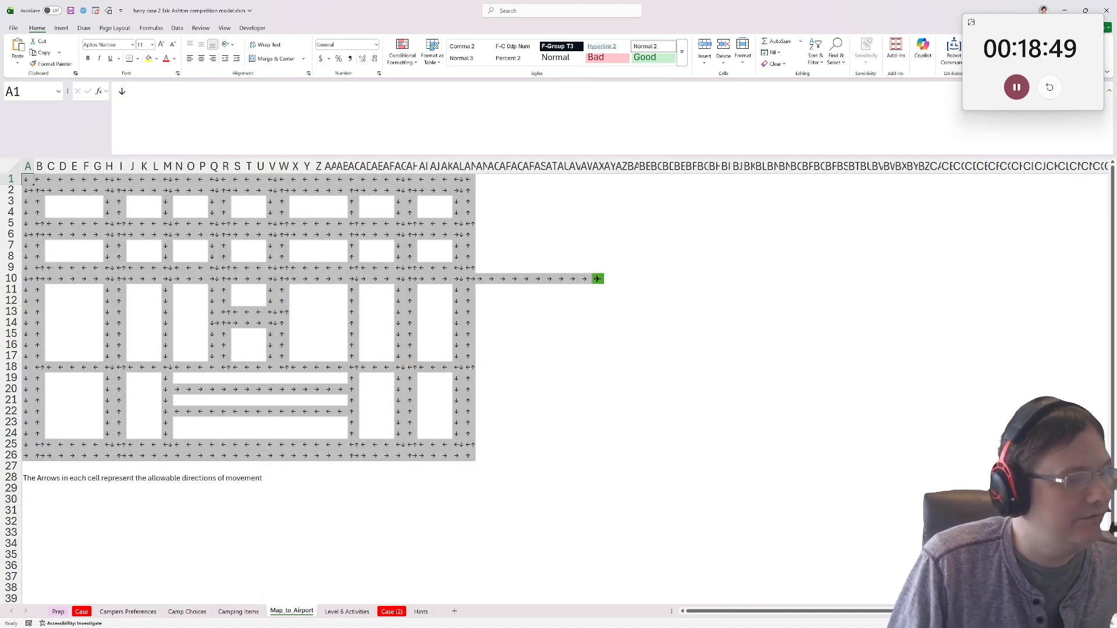
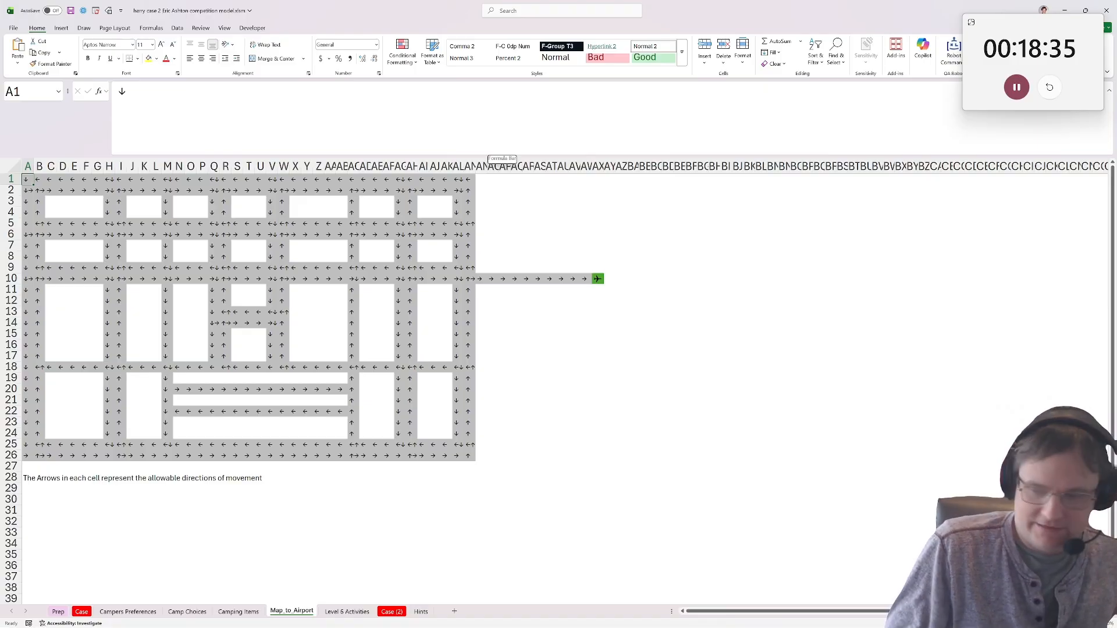
Read the Level 6 rules, example support and game hints on the Case sheet.
click(82, 612)
scroll(136, 448, down, 10)
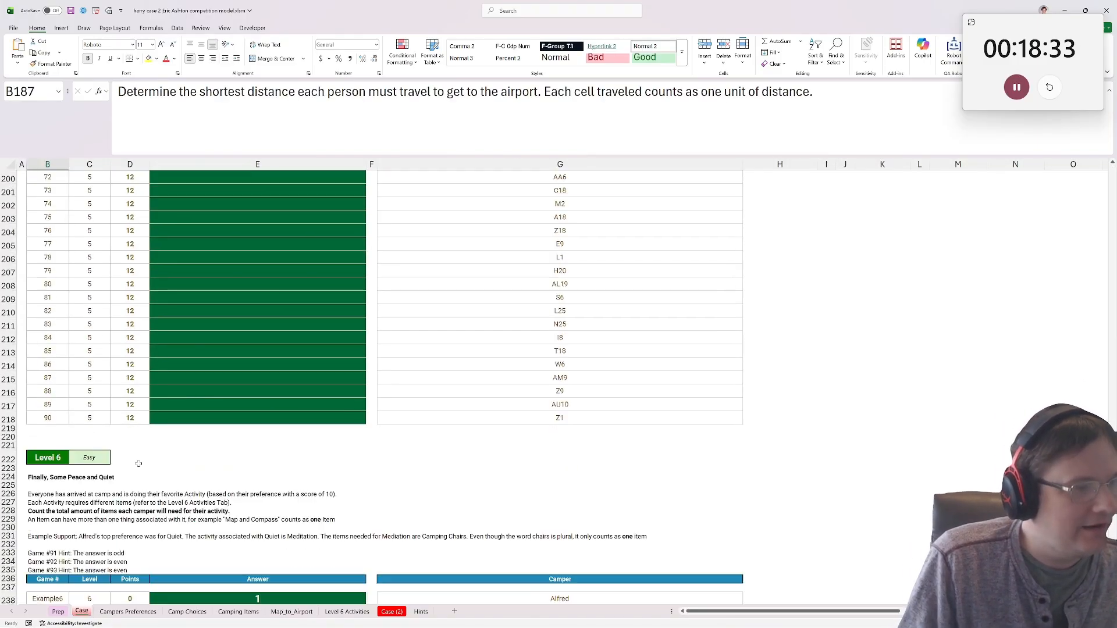
scroll(136, 448, down, 2)
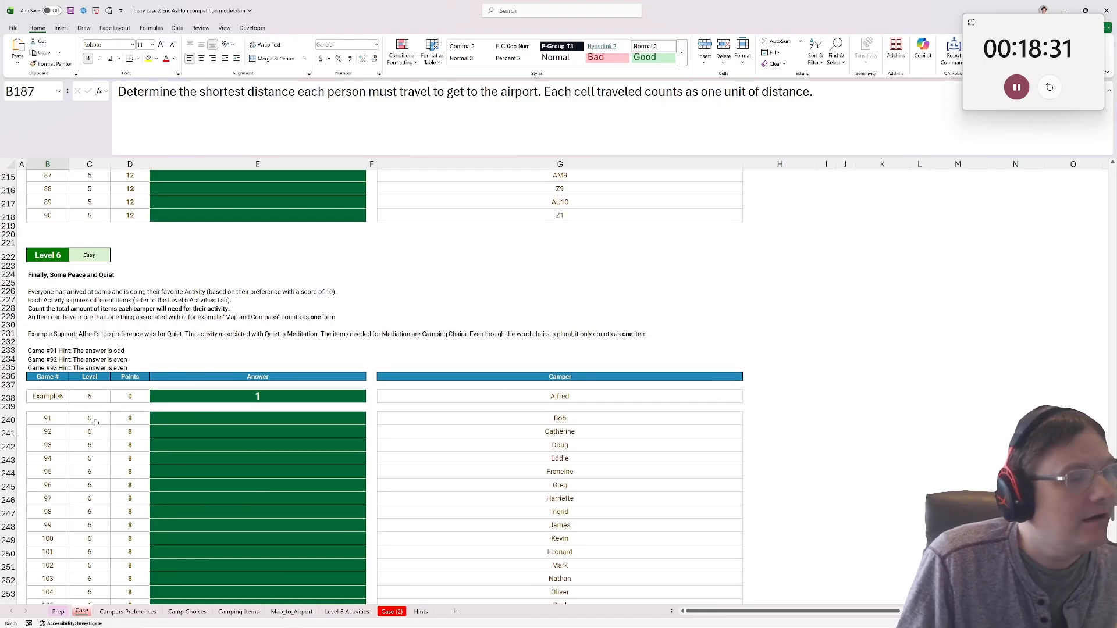
drag(45, 282, 58, 335)
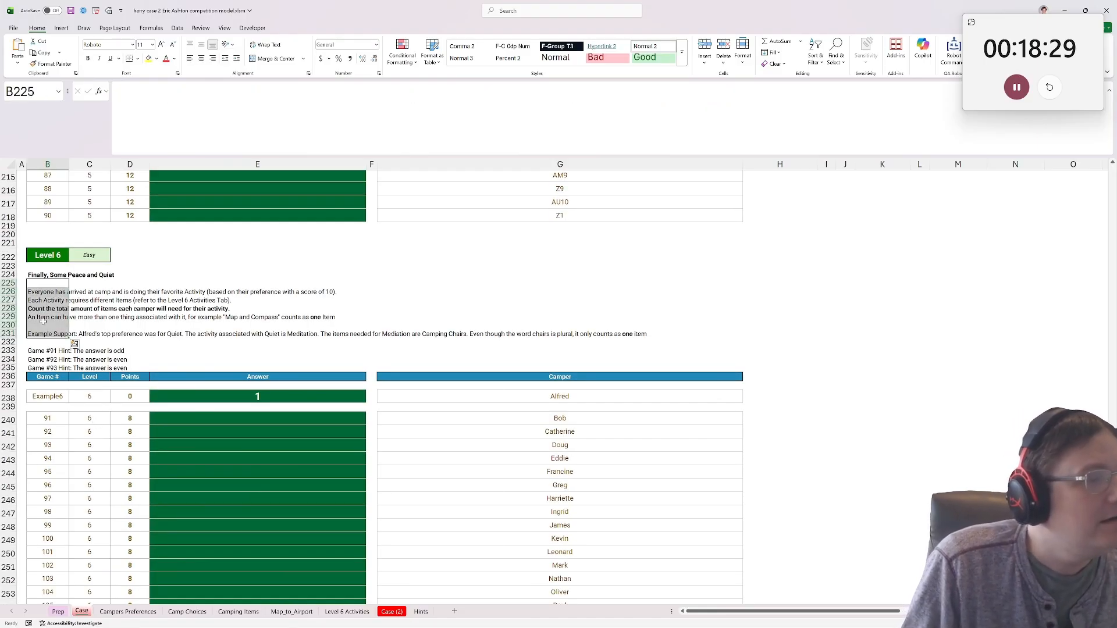
click(47, 293)
click(53, 342)
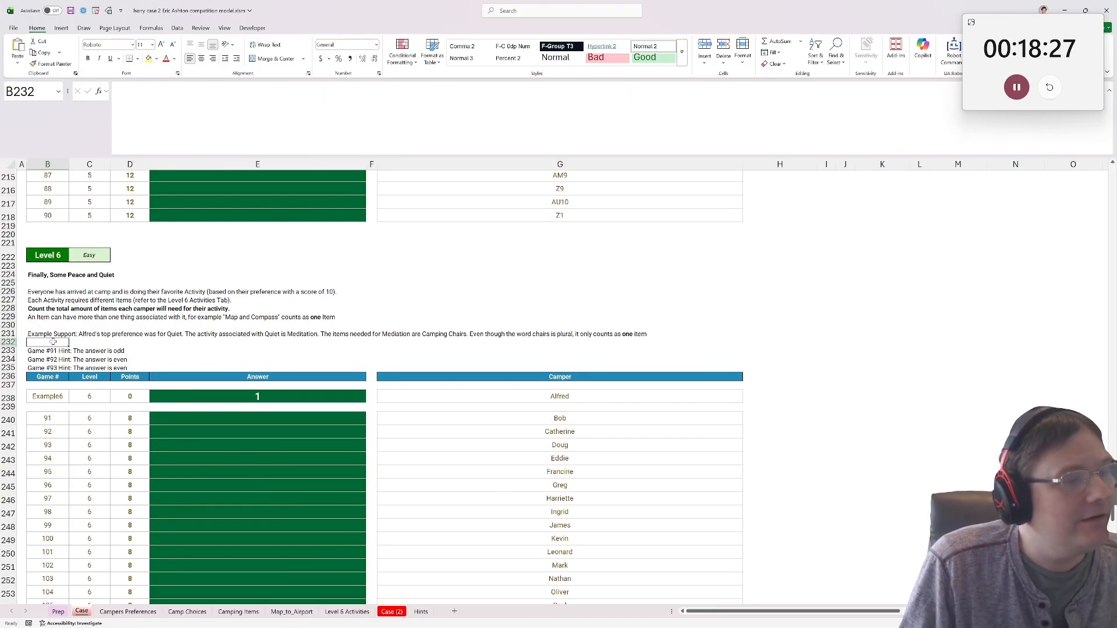
click(47, 300)
drag(130, 292, 38, 309)
click(46, 301)
click(46, 309)
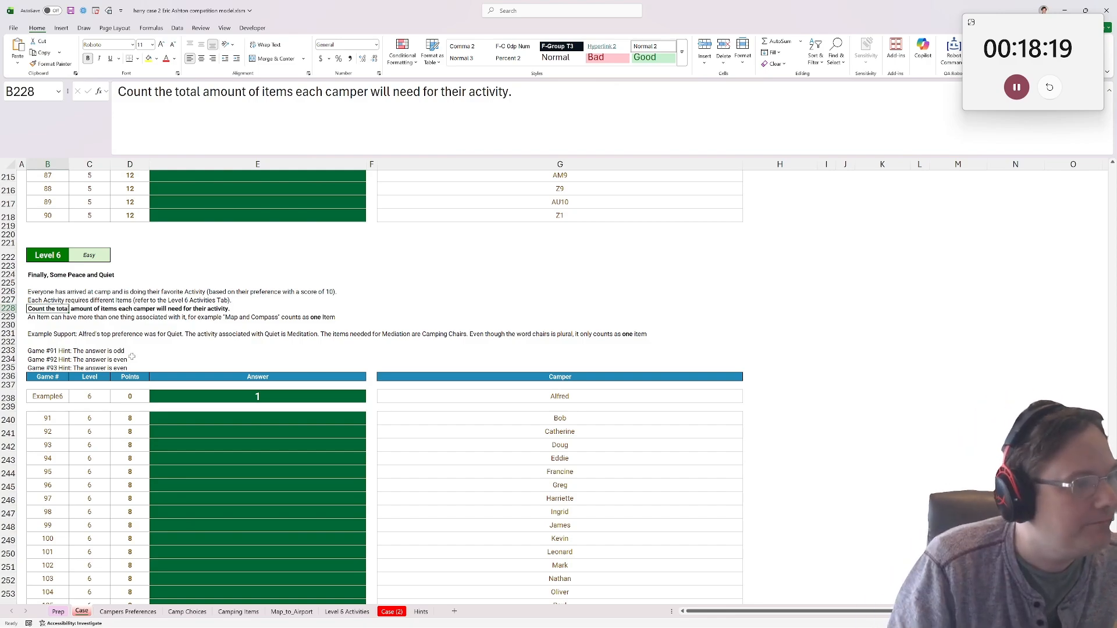
click(41, 318)
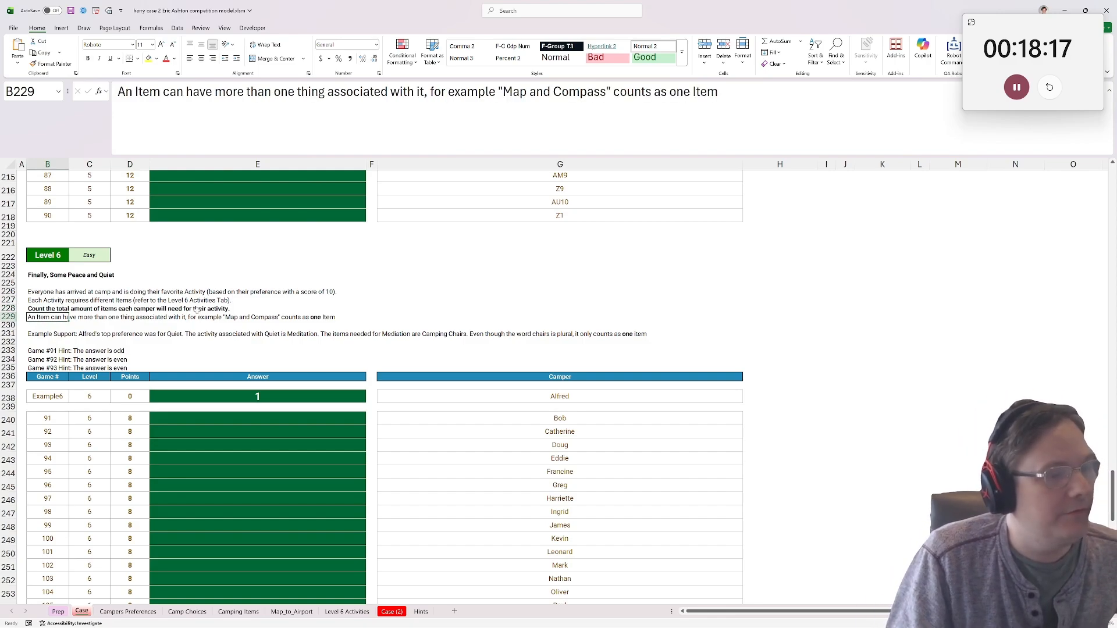
drag(198, 311, 41, 335)
click(40, 335)
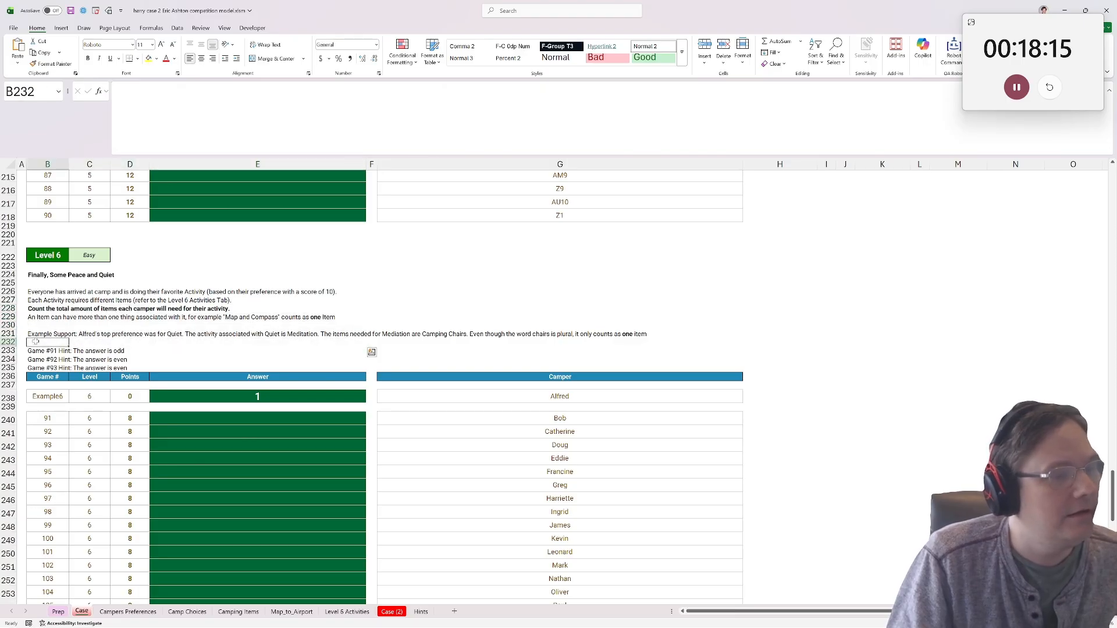
click(213, 310)
click(51, 315)
click(36, 342)
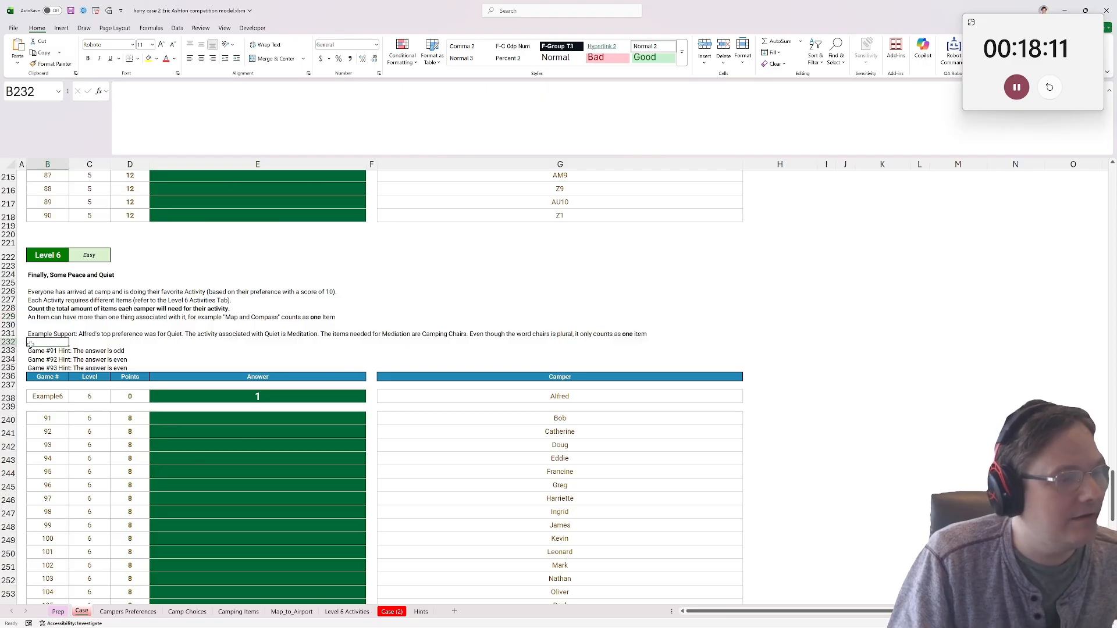
click(39, 332)
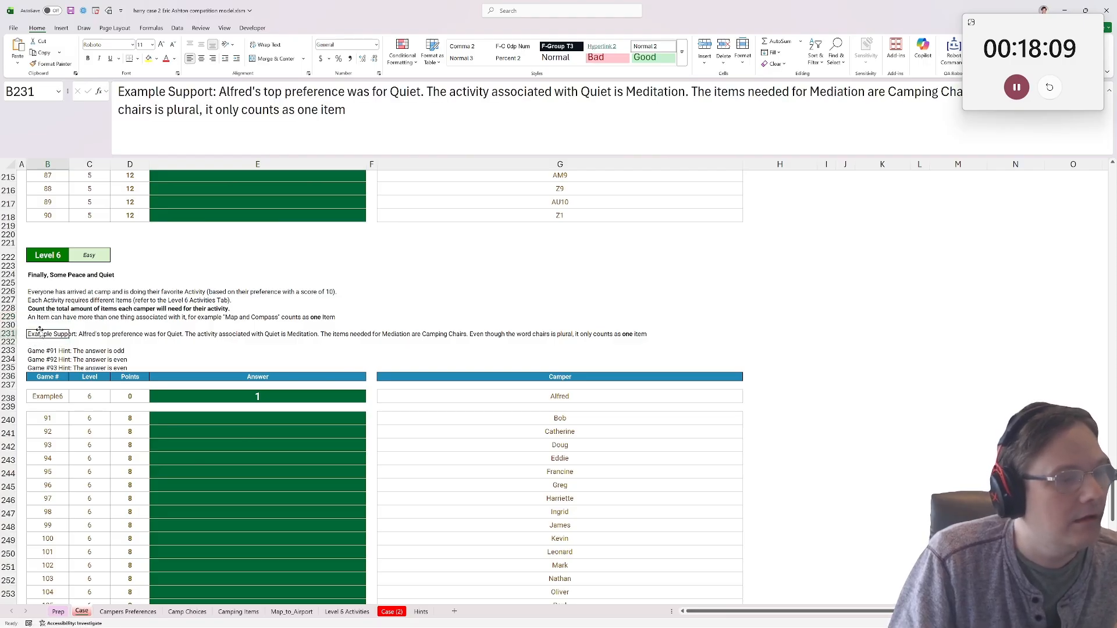
scroll(218, 342, down, 2)
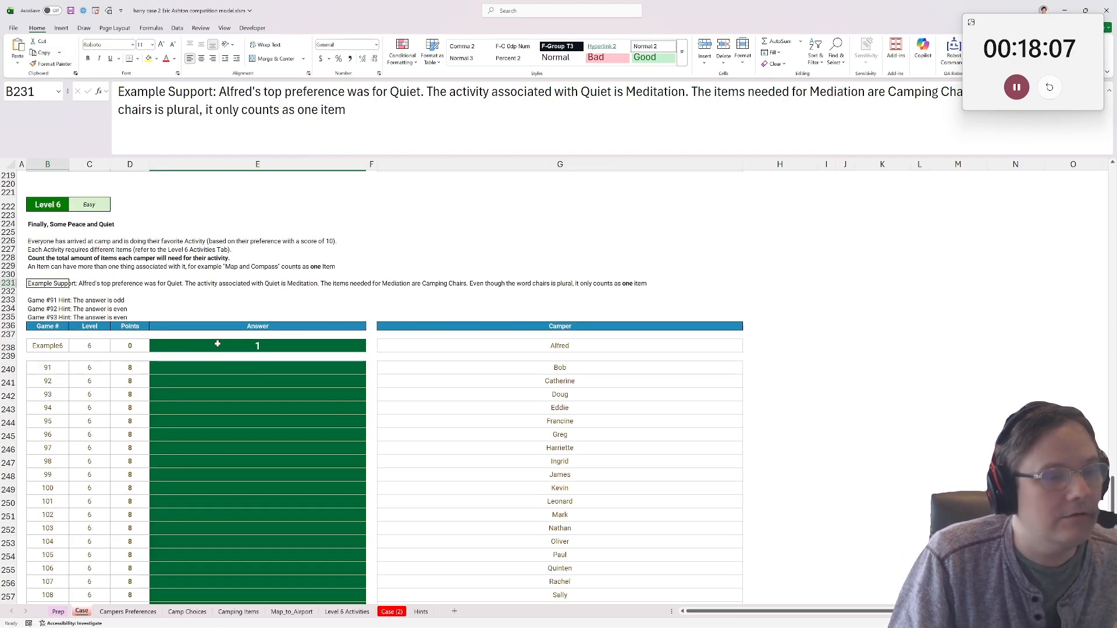
click(498, 284)
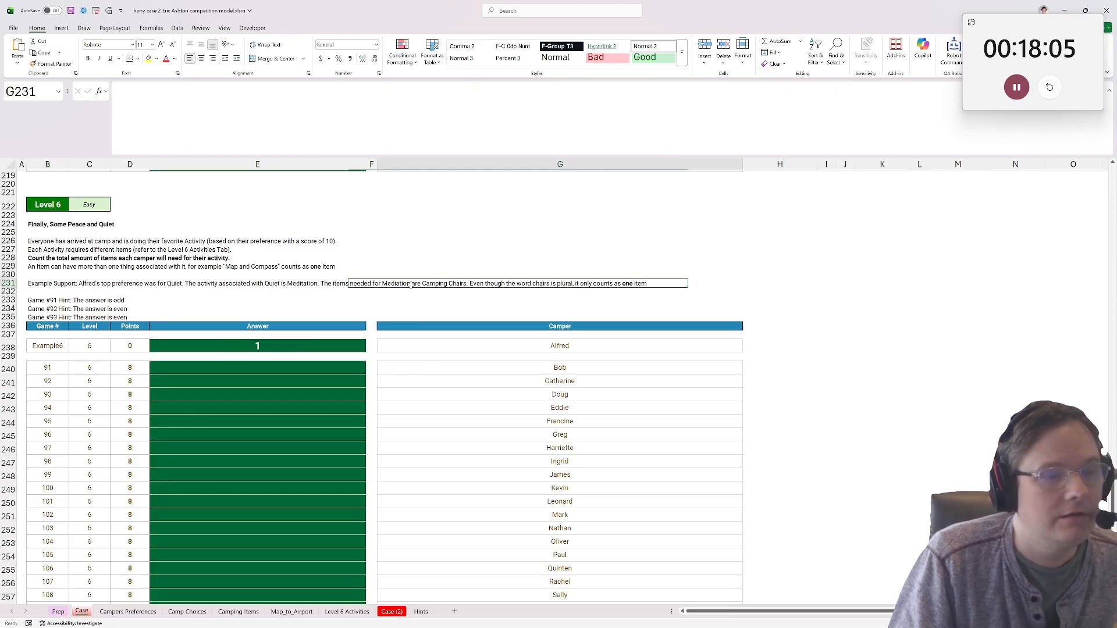
Examine the items needed for each top preference on the Level 6 Activities sheet.
click(259, 613)
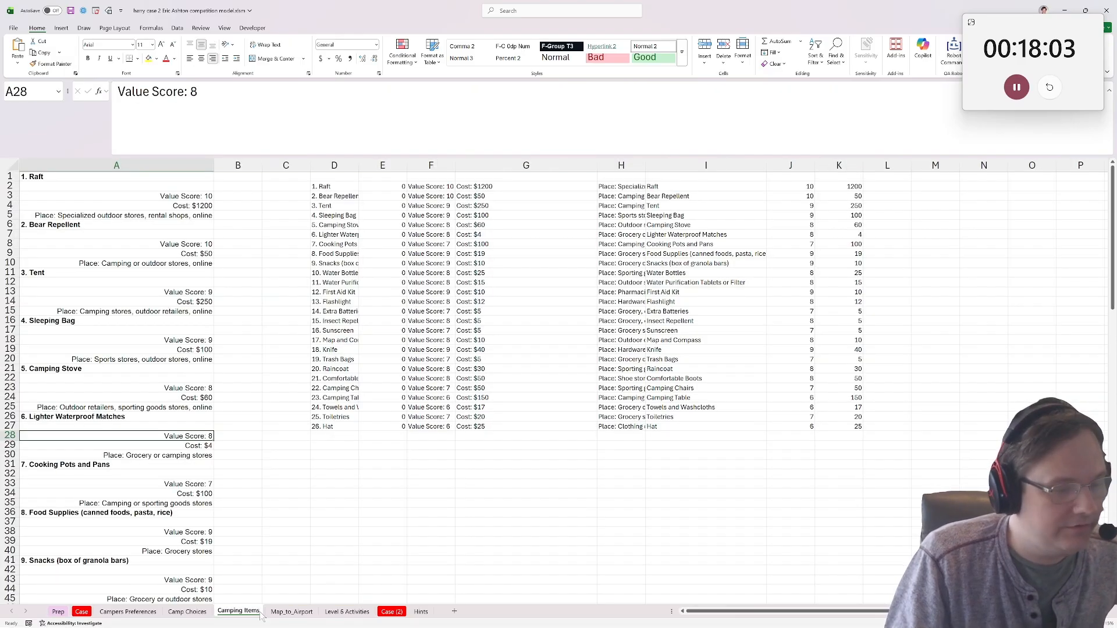
key(ctrl+Page_Up)
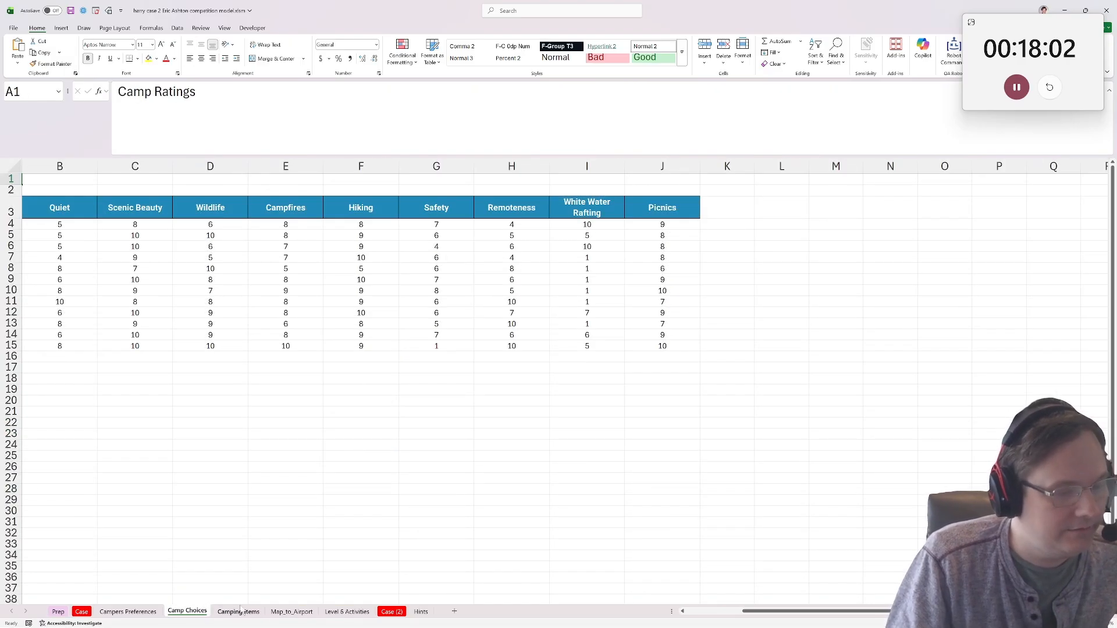
click(293, 613)
click(349, 611)
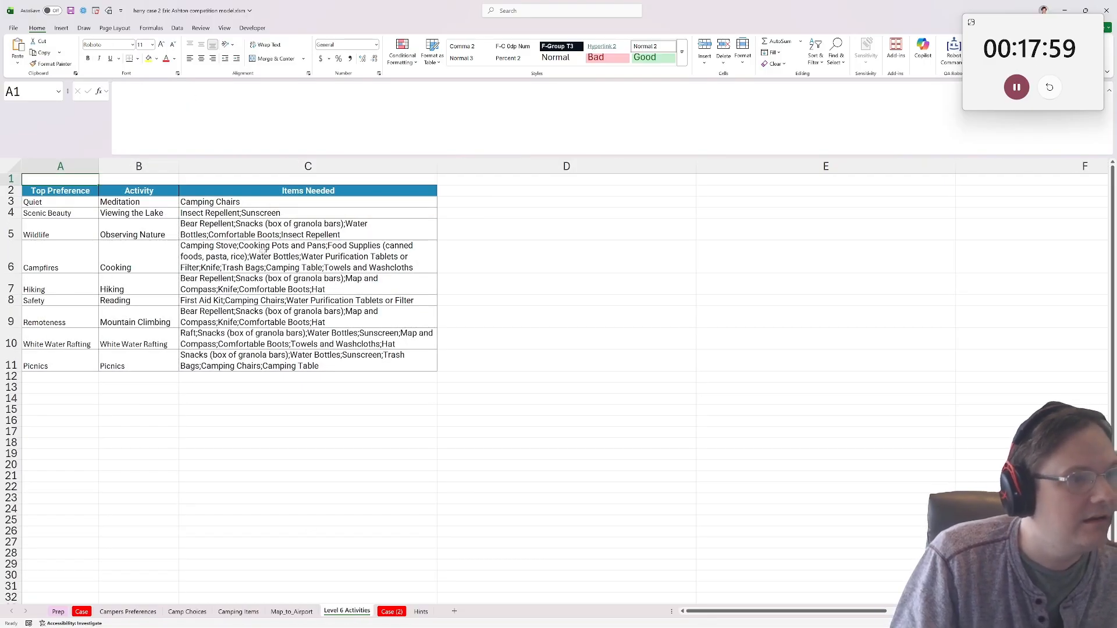
drag(216, 201, 232, 364)
click(233, 365)
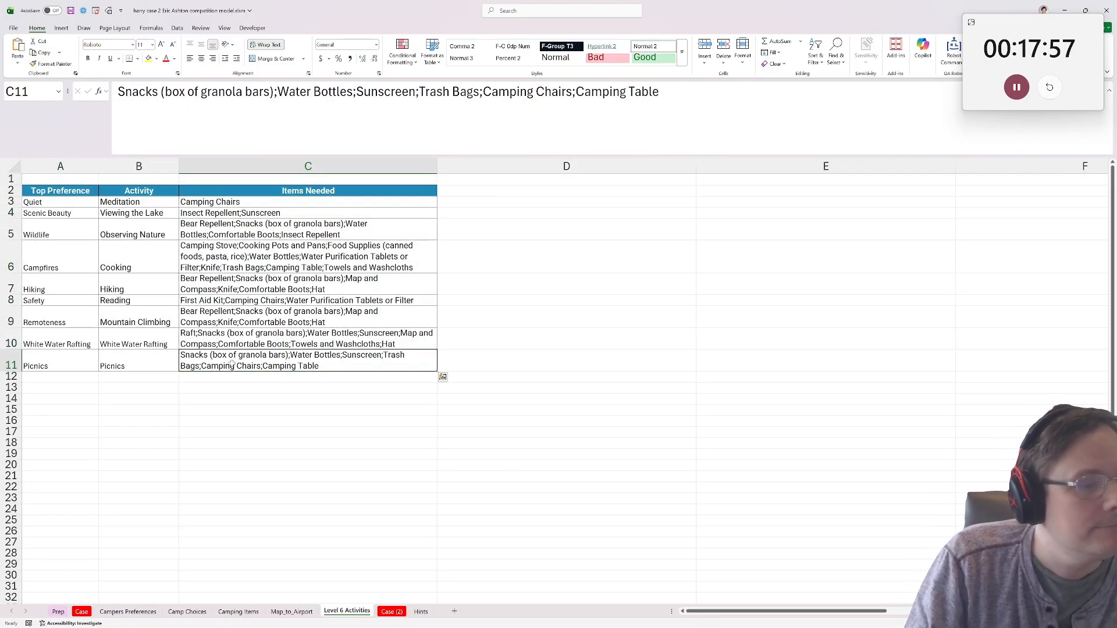
click(303, 211)
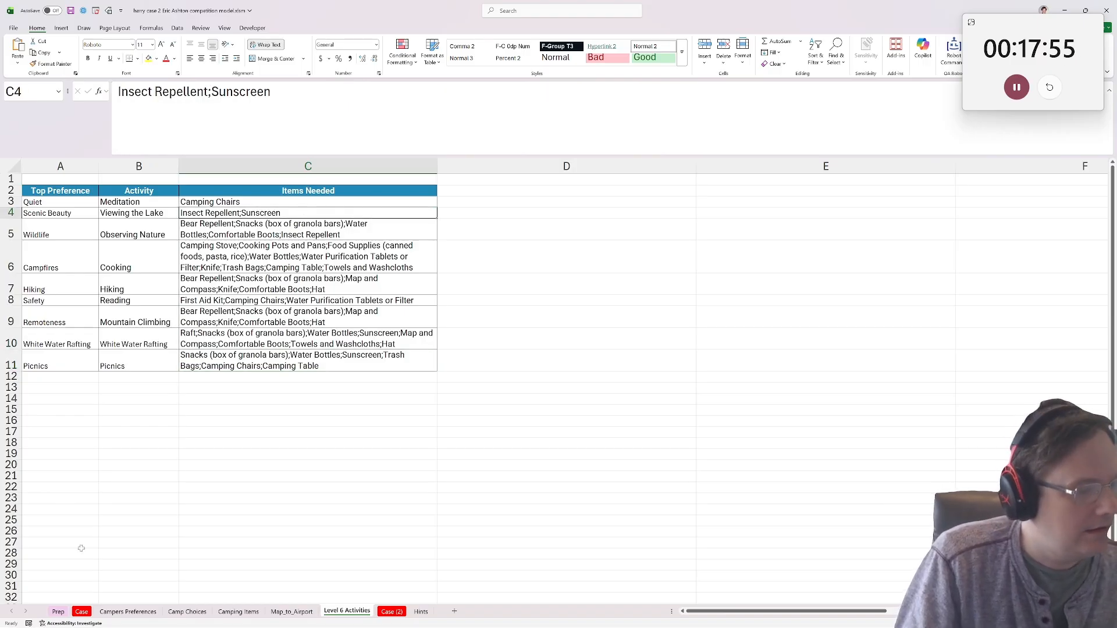
Review the Level 6 camper list on the Case sheet and the top preferences on Campers Preferences.
click(81, 612)
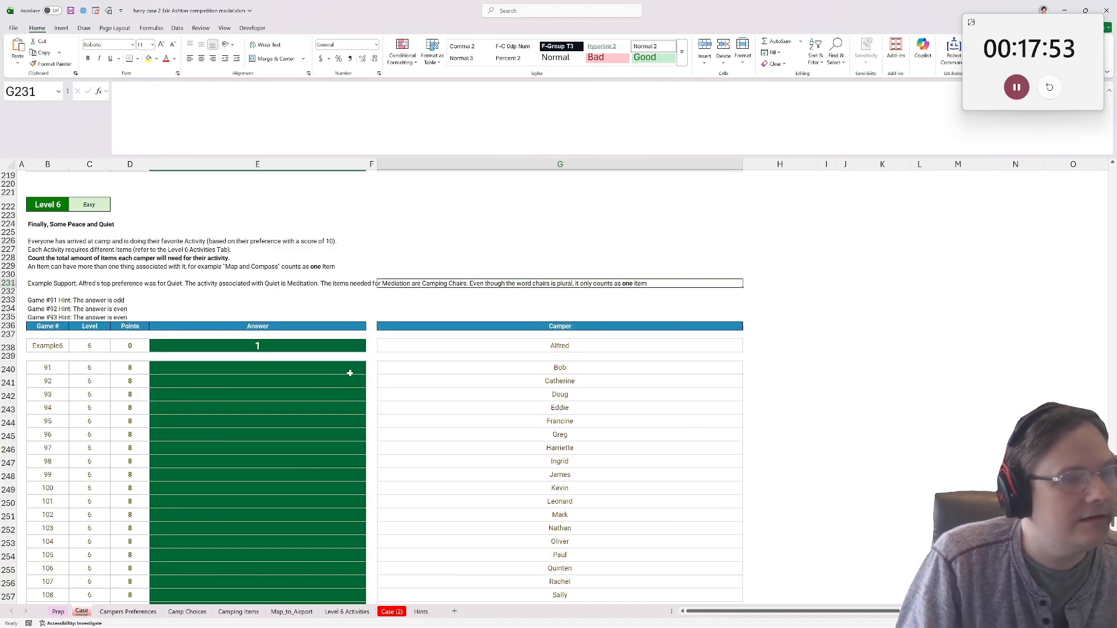
click(270, 365)
scroll(270, 364, up, 1)
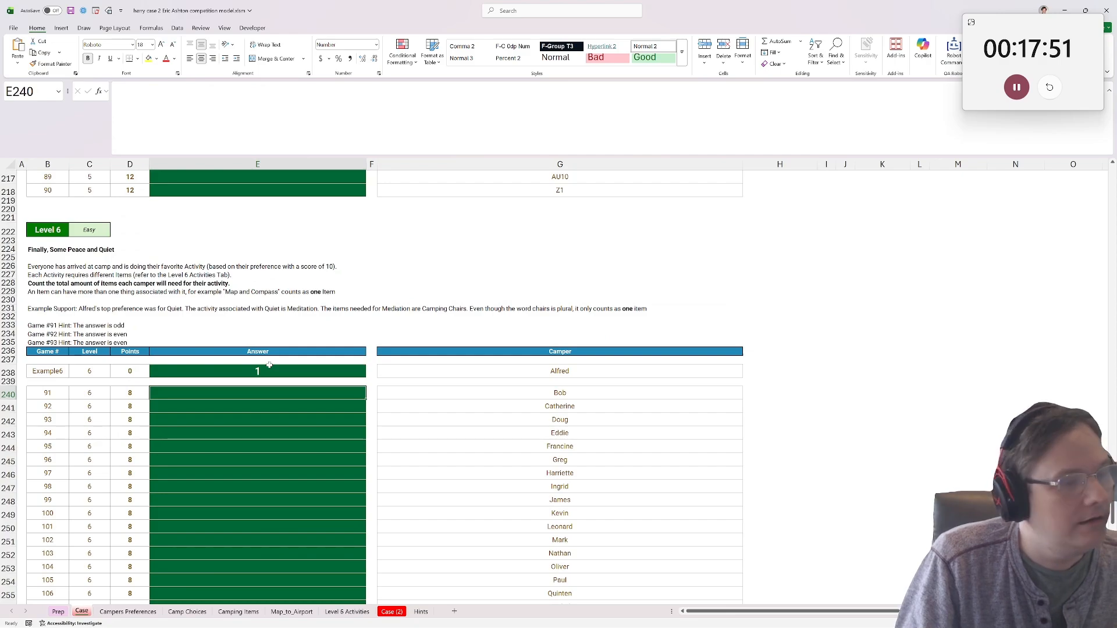
scroll(269, 365, down, 2)
scroll(262, 381, up, 1)
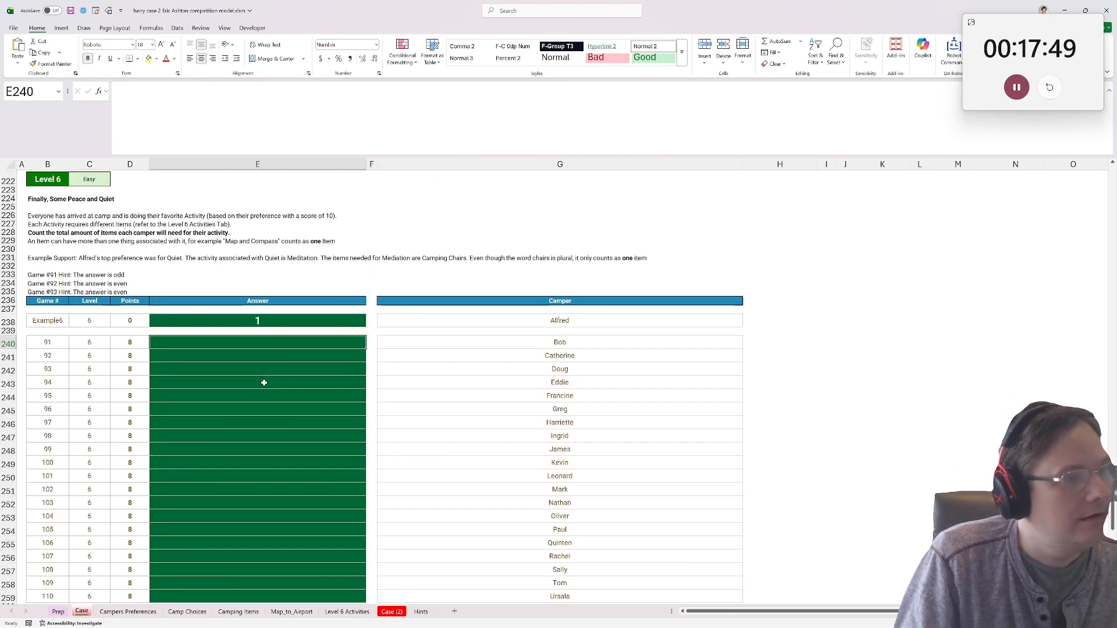
scroll(262, 398, down, 3)
scroll(263, 398, down, 1)
scroll(262, 395, up, 2)
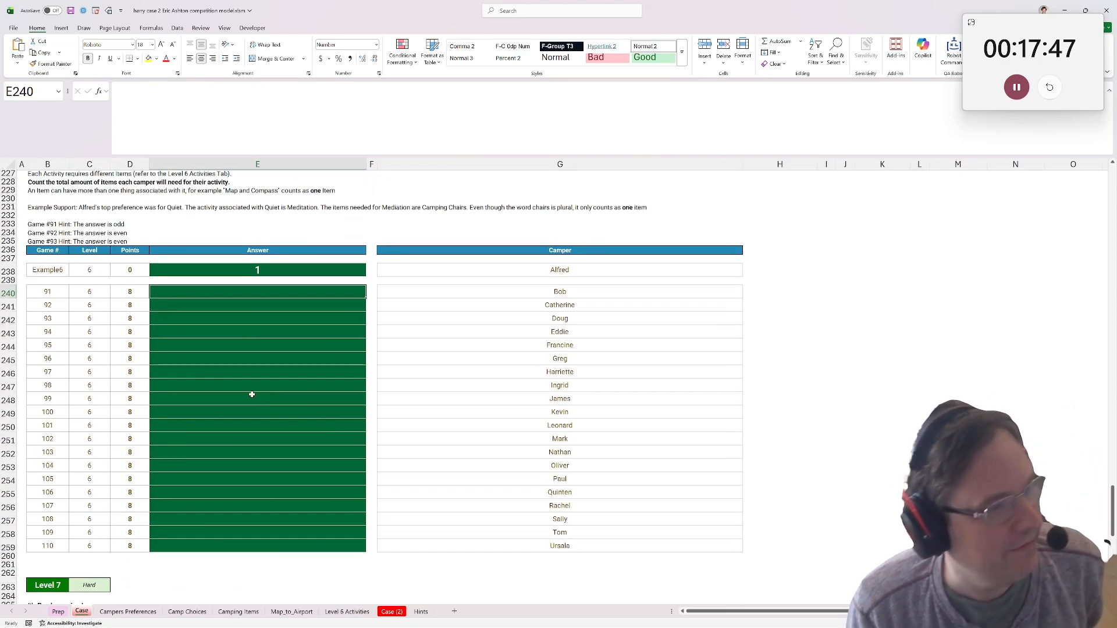
key(ctrl+Page_Down)
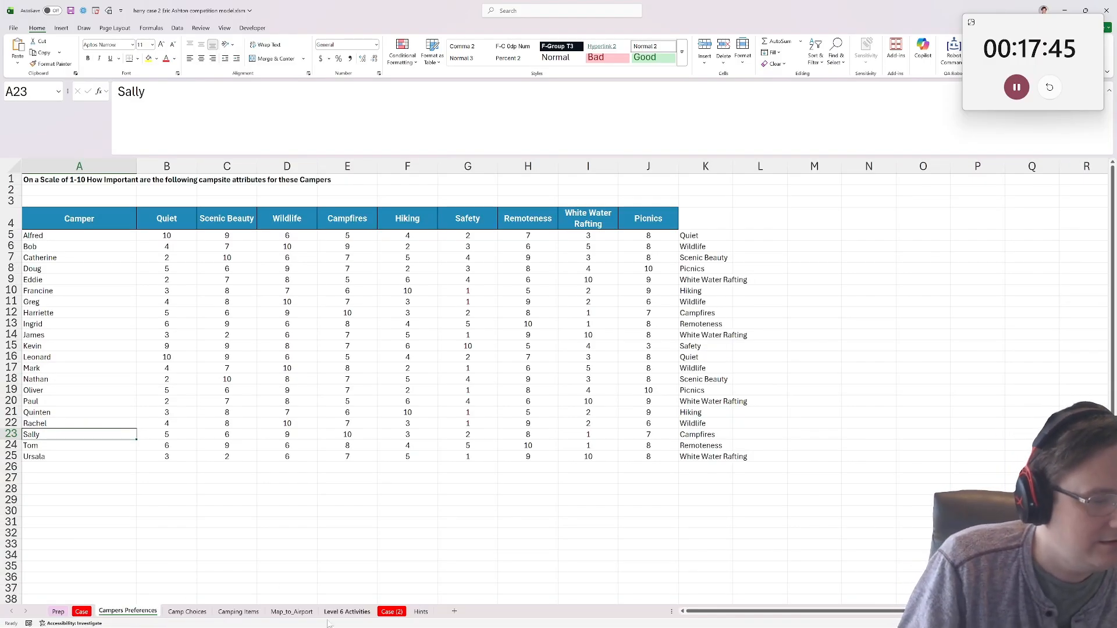
On Level 6 Activities, enter =COLUMNS(TEXTSPLIT(C3,";")) in D3 to count the items needed for the Quiet preference.
click(291, 612)
click(344, 611)
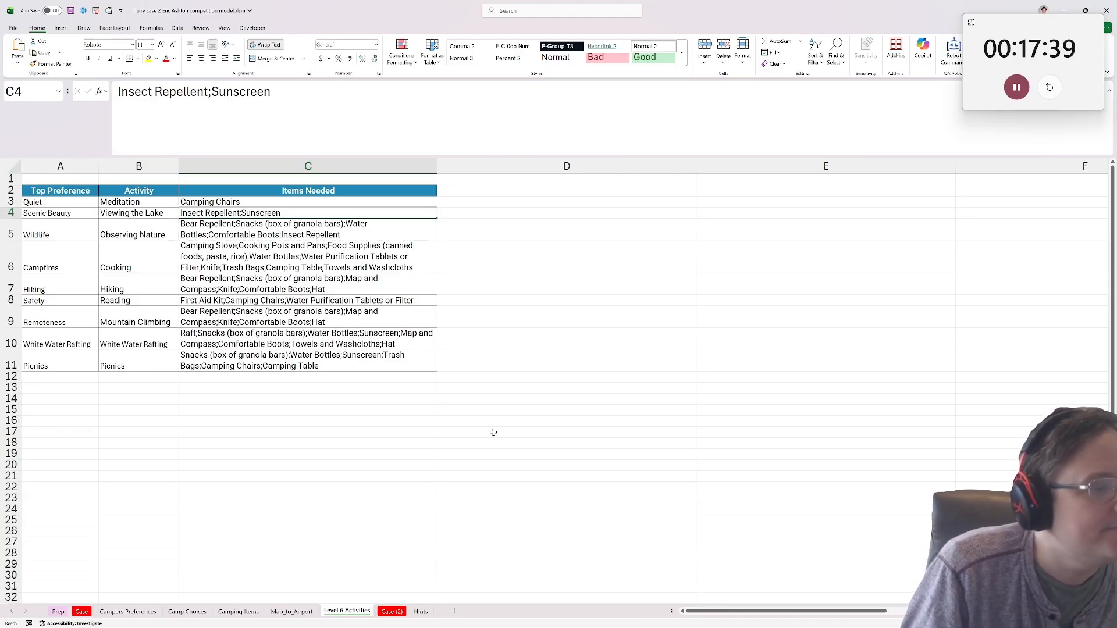
click(450, 200)
text(=)
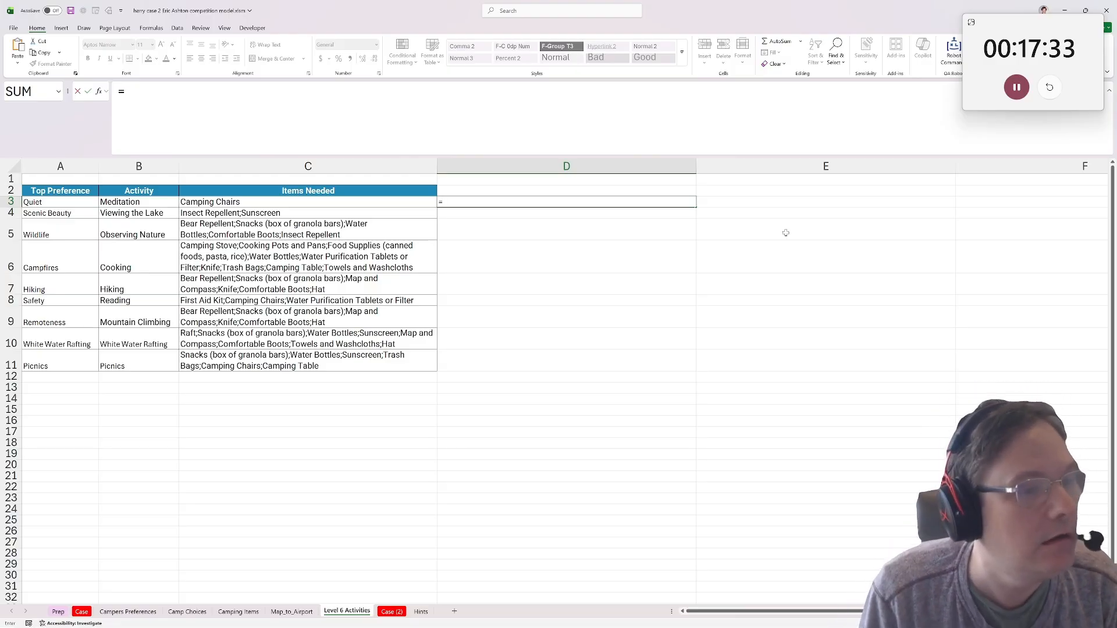
text(col)
key(Down)
key(Down)
key(Tab)
text(t)
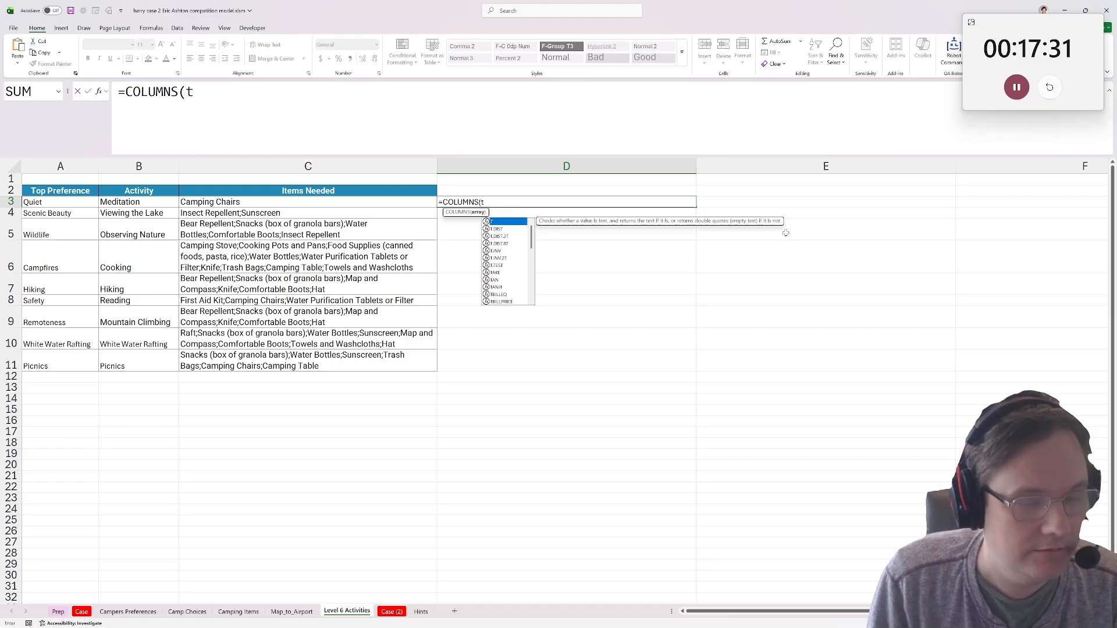
text(extsplit()
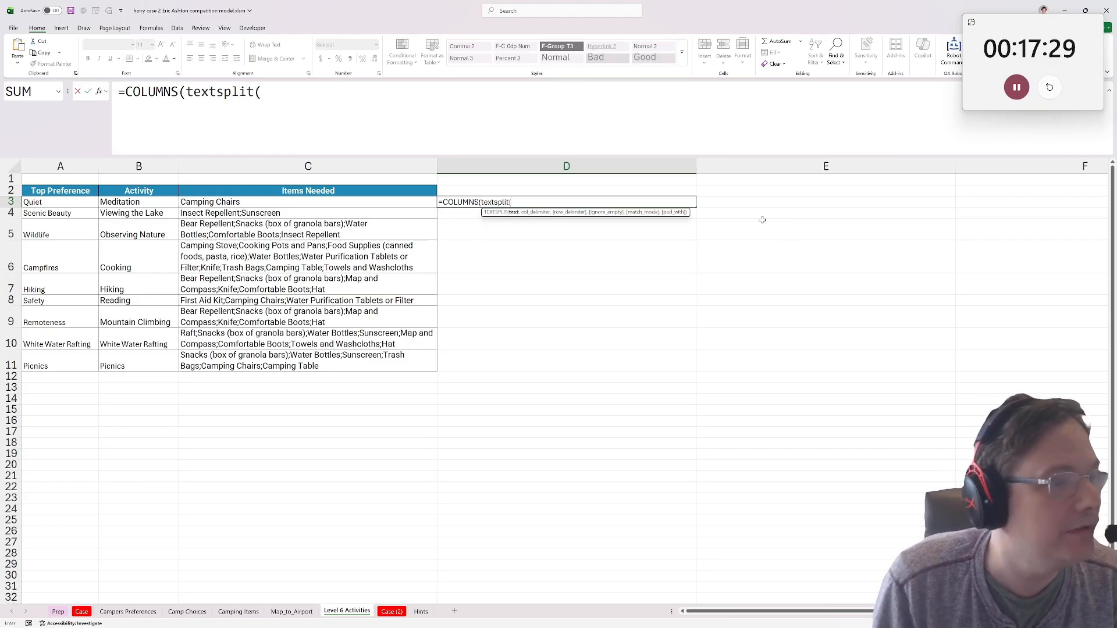
click(252, 201)
text(,";)
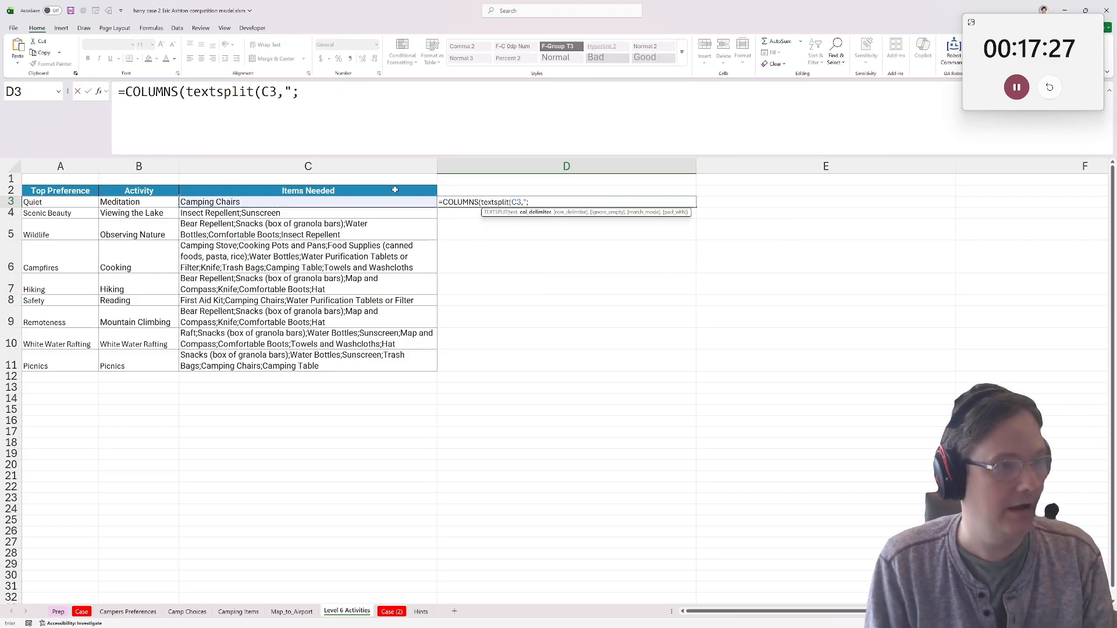
text(")))
key(ctrl+Return)
Copy the item-count formula from D3 down to D11 and clear the extra copy in D12.
key(ctrl+c)
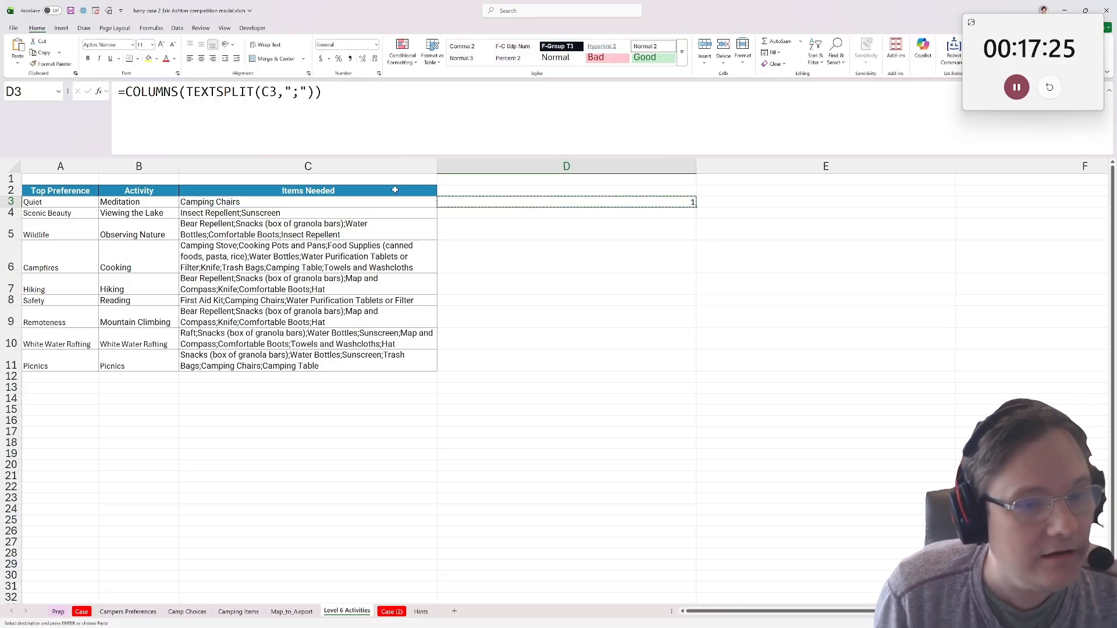
key(Down)
key(ctrl+v)
key(Down)
key(ctrl+v)
key(Down)
key(ctrl+v)
key(Down)
key(ctrl+v)
key(Down)
key(ctrl+v)
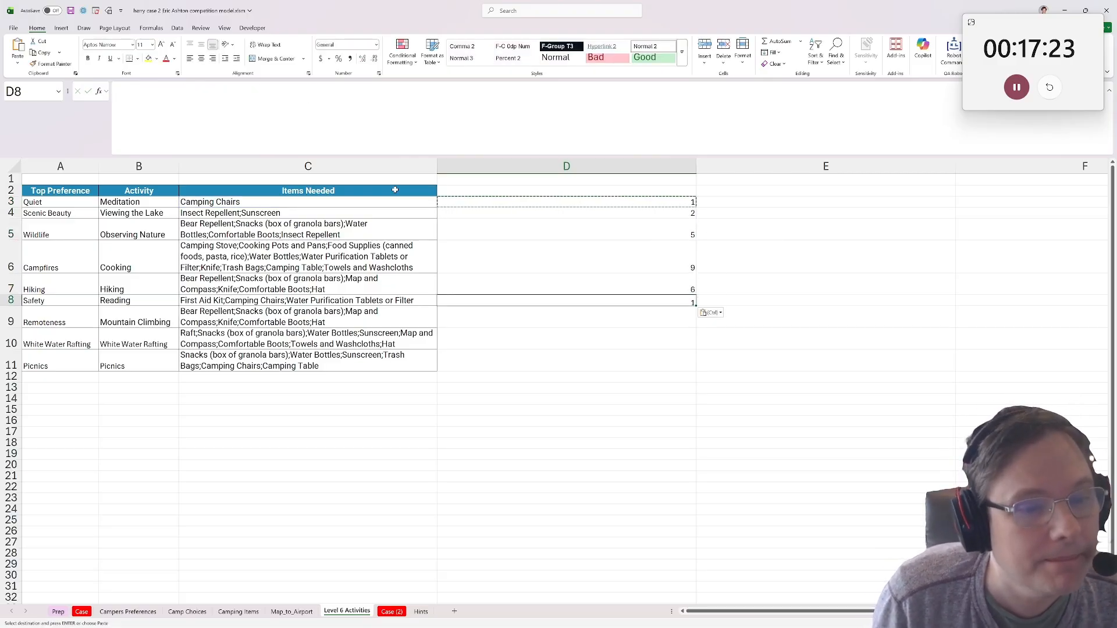
key(Down)
key(ctrl+v)
key(Down)
key(ctrl+v)
key(Down)
key(ctrl+v)
key(Down)
key(ctrl+v)
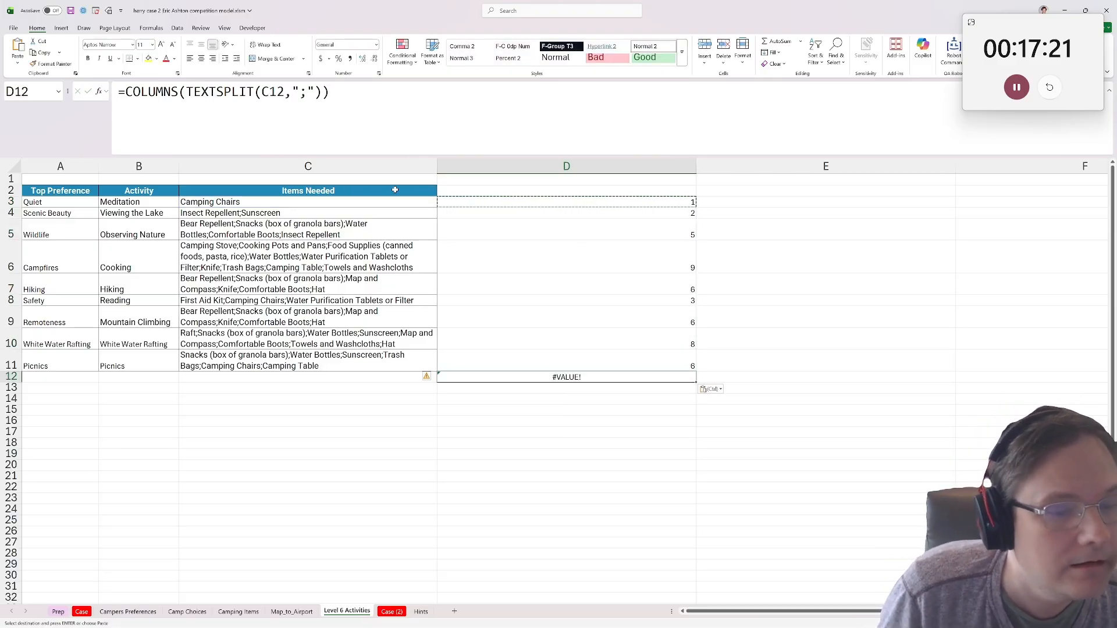
text(\)
Check the item counts against the items listed, particularly for the Campfires preference.
key(Up)
key(Up)
key(Up)
key(Up)
key(Up)
key(Up)
key(Up)
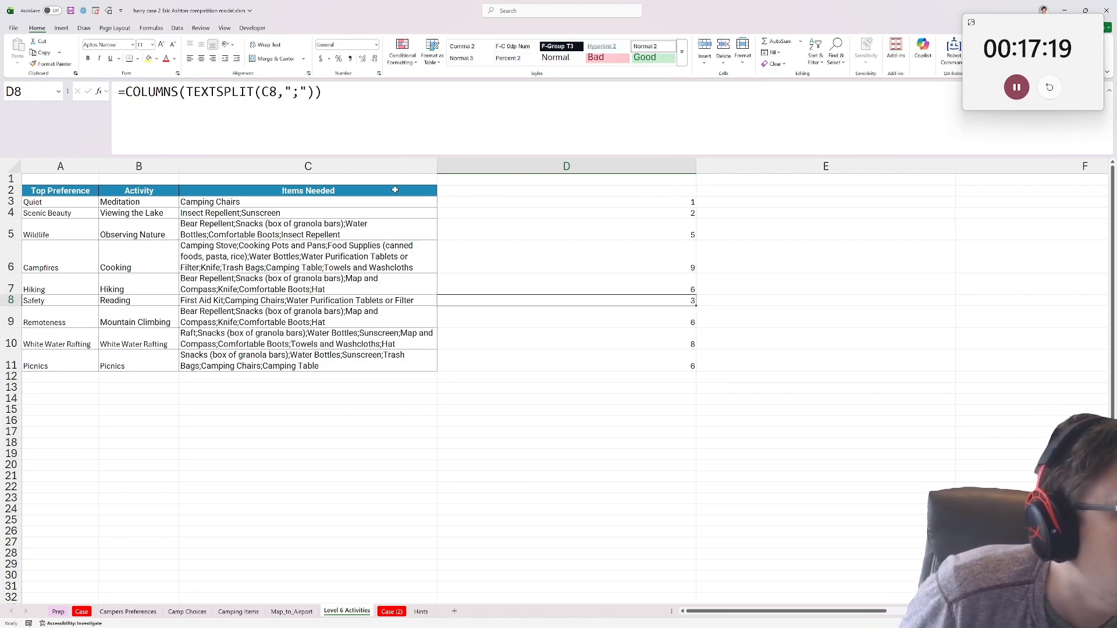
key(Left)
key(Down)
key(Right)
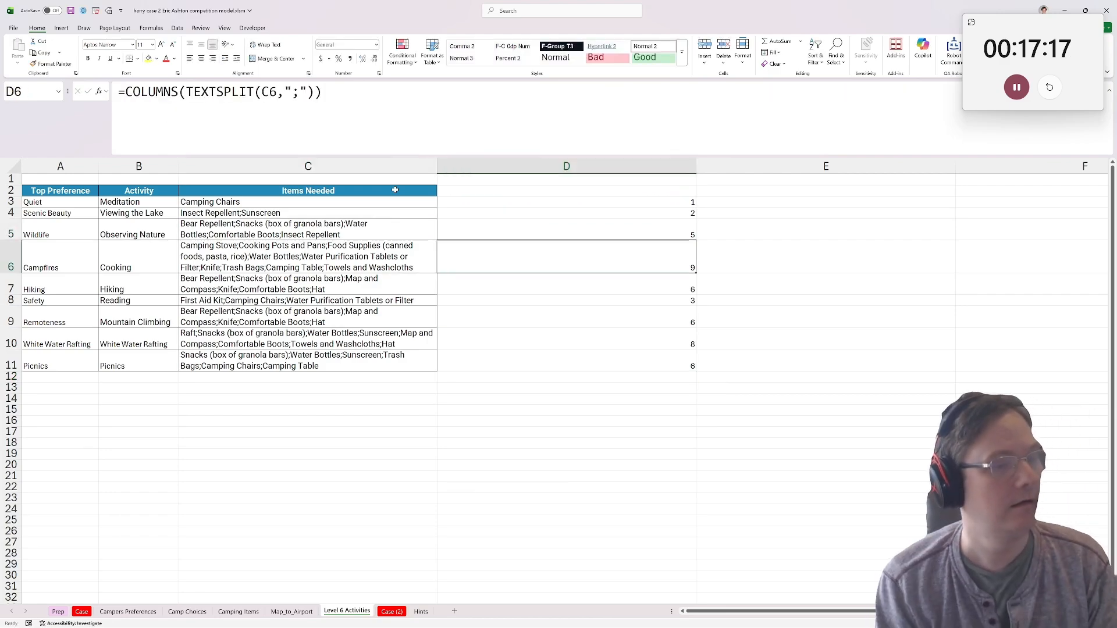
drag(94, 269, 119, 256)
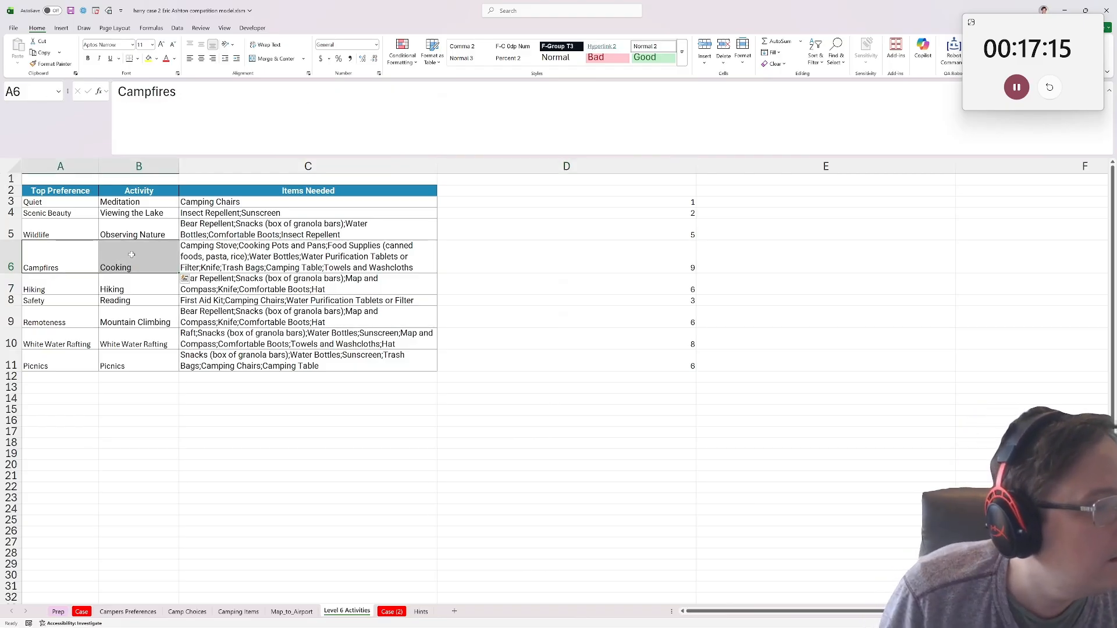
click(119, 257)
click(45, 245)
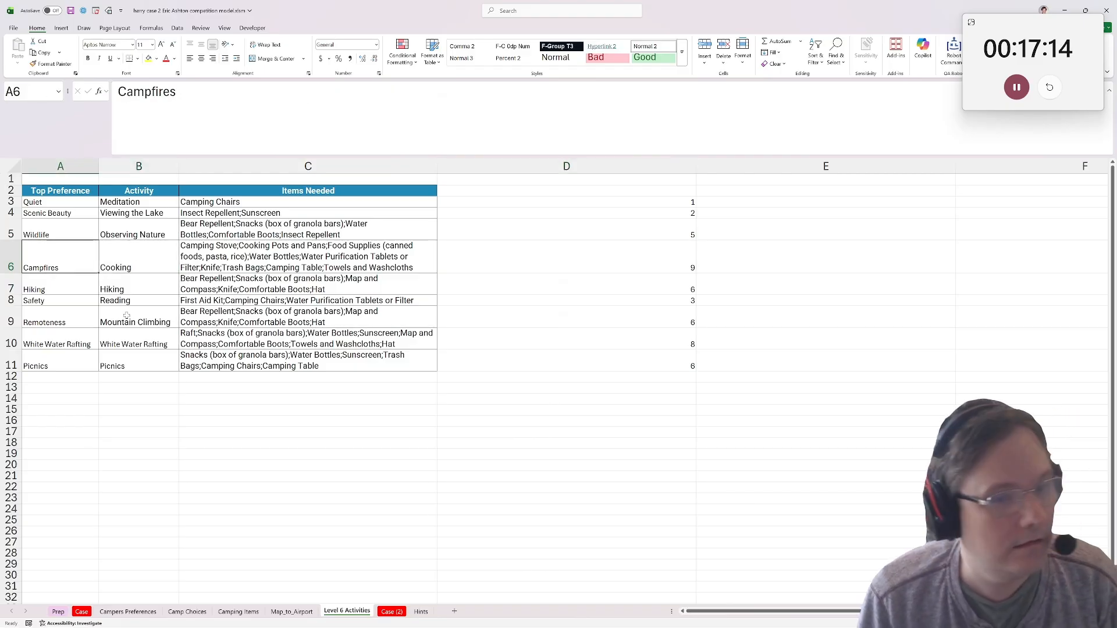
On the Case sheet, enter =XLOOKUP(G238,'Campers Preferences'!A5:A25,'Campers Preferences'!K5:K25) in H238 to return the camper's top preference.
click(81, 611)
click(774, 270)
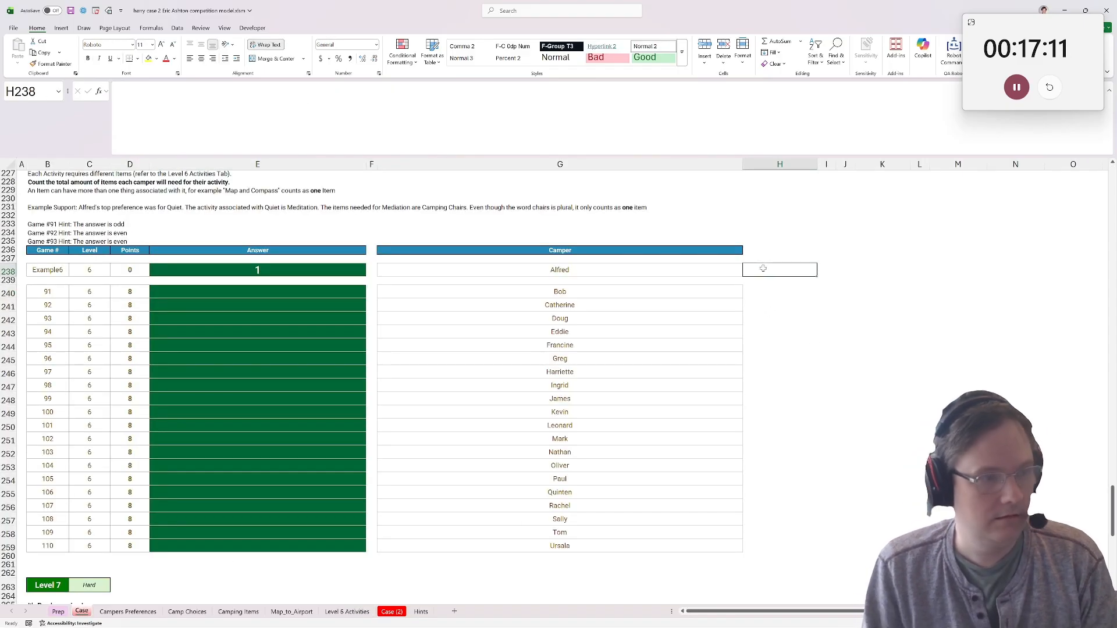
scroll(828, 352, up, 1)
text(=xlookuP()
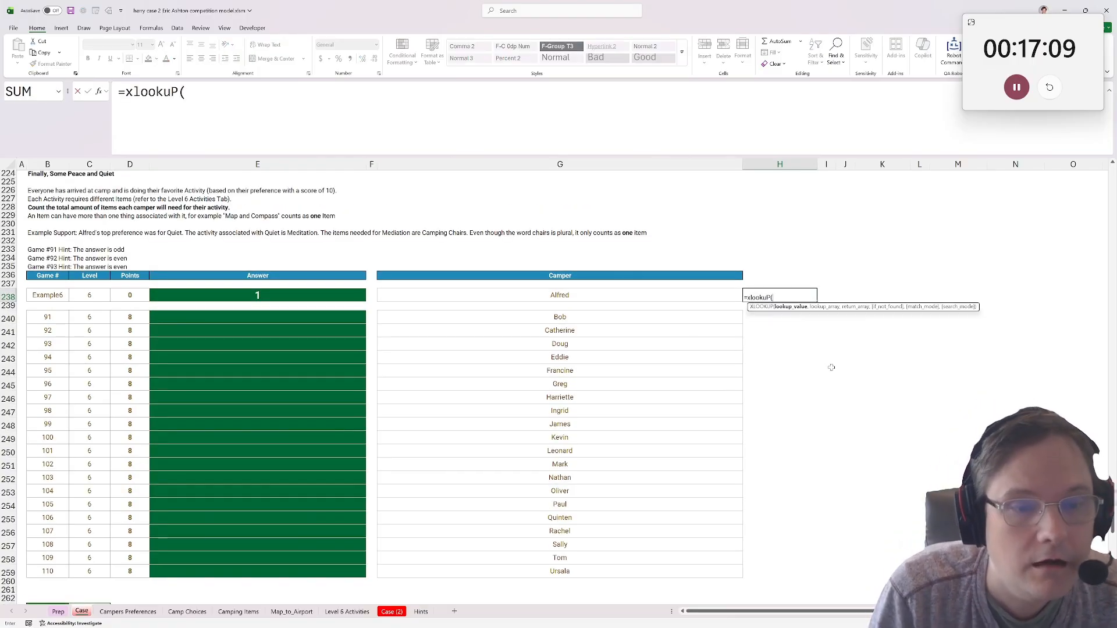
click(587, 294)
text(,)
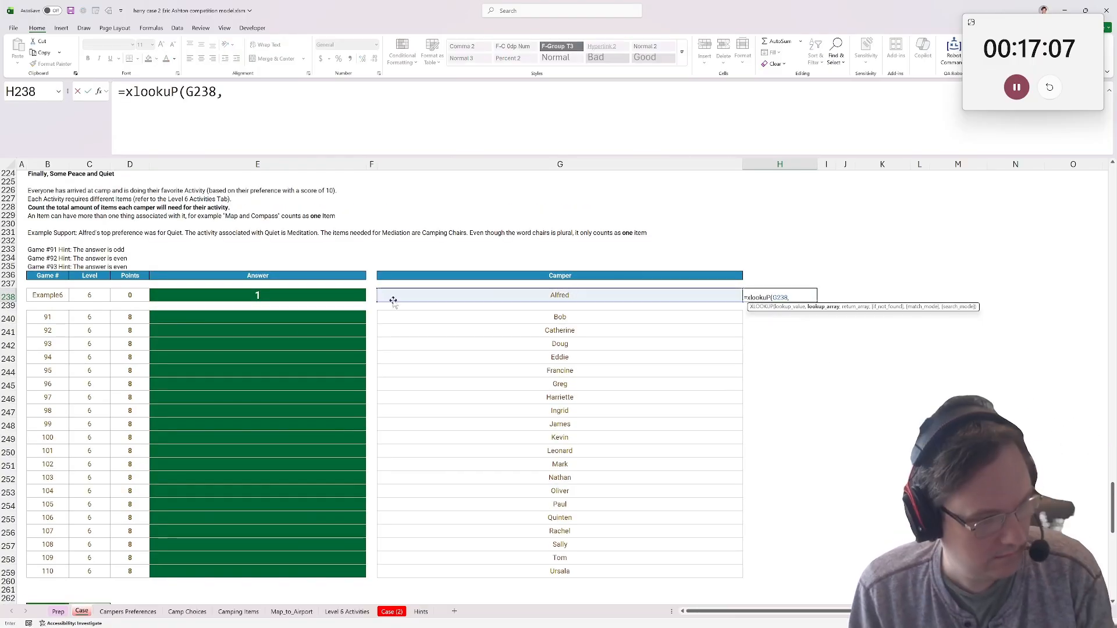
click(128, 612)
click(54, 237)
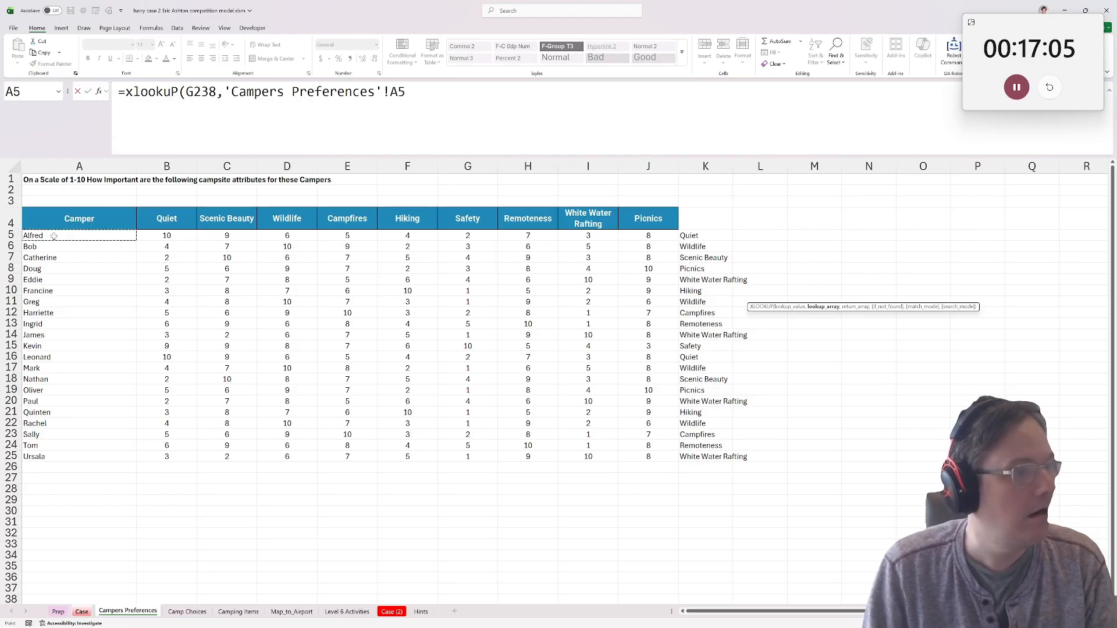
drag(54, 237, 82, 457)
text(,)
drag(705, 235, 722, 458)
key(ctrl+Return)
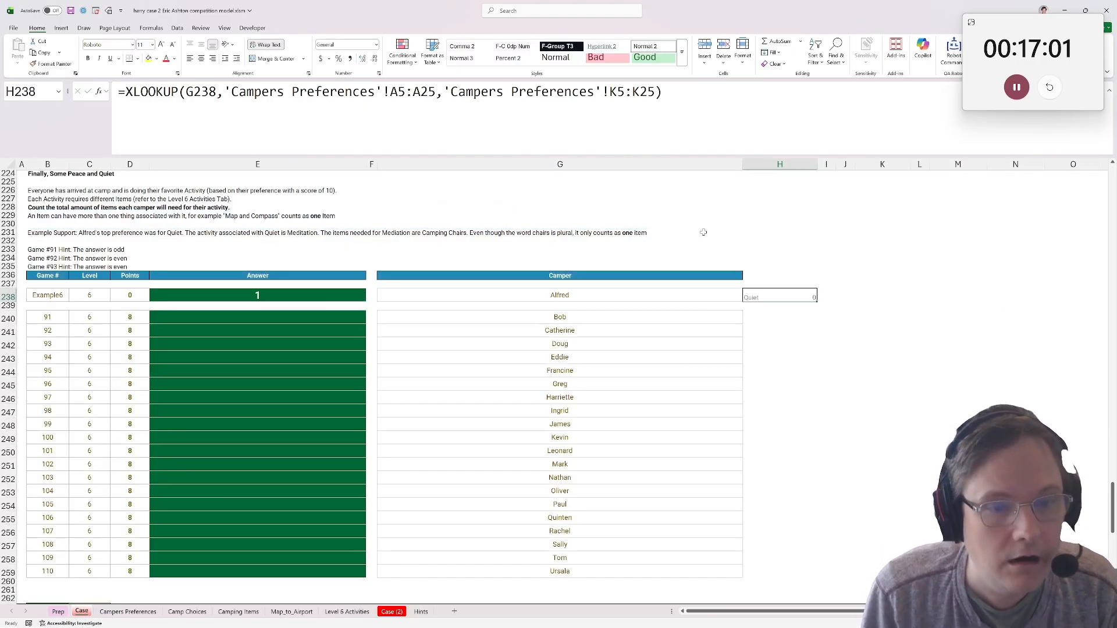
Try to copy the preference lookup from H238 to H240:H259 with its relative ranges.
key(ctrl+c)
drag(779, 318, 758, 576)
key(ctrl+v)
key(ctrl+z)
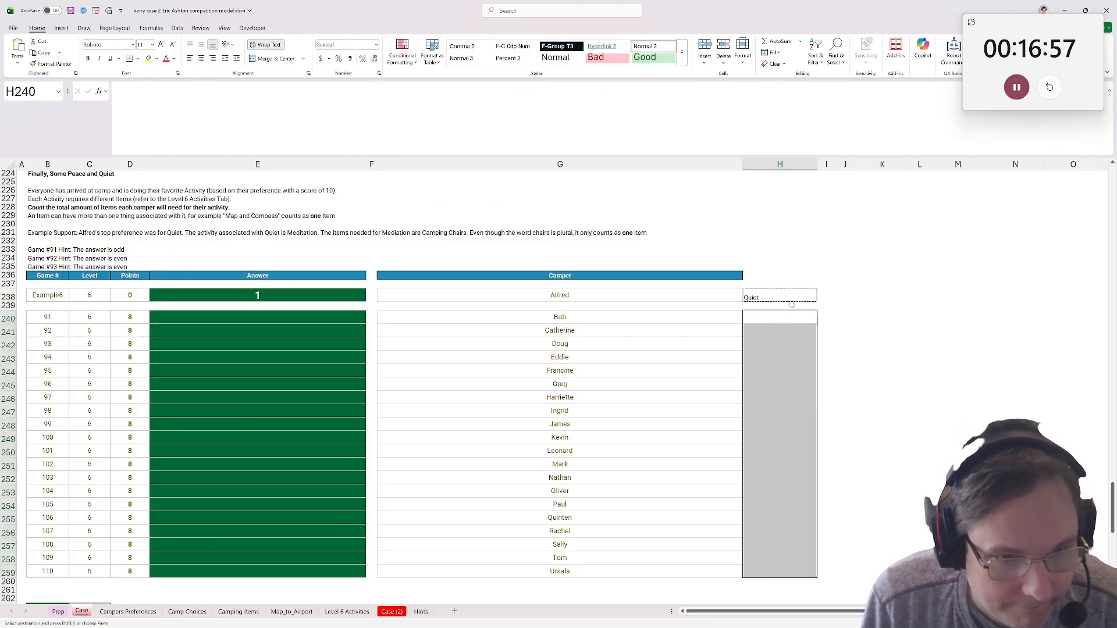
Make both Campers Preferences ranges in the H238 lookup absolute and copy the formula to H240:H259.
drag(225, 92, 656, 92)
key(F4)
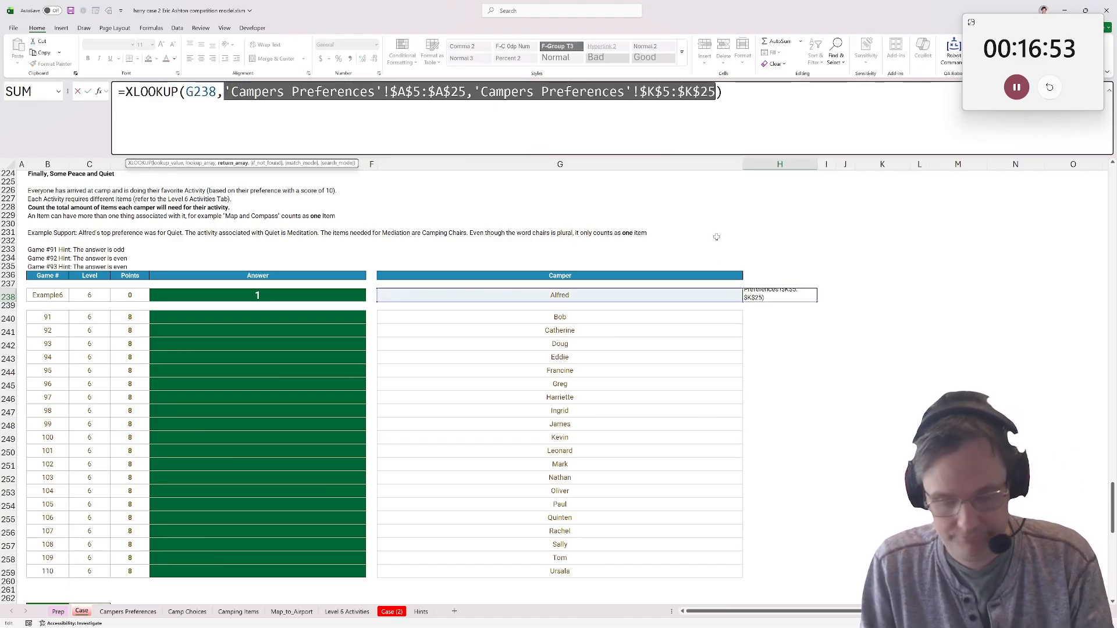
key(Return)
click(791, 297)
key(ctrl+c)
drag(780, 319, 780, 574)
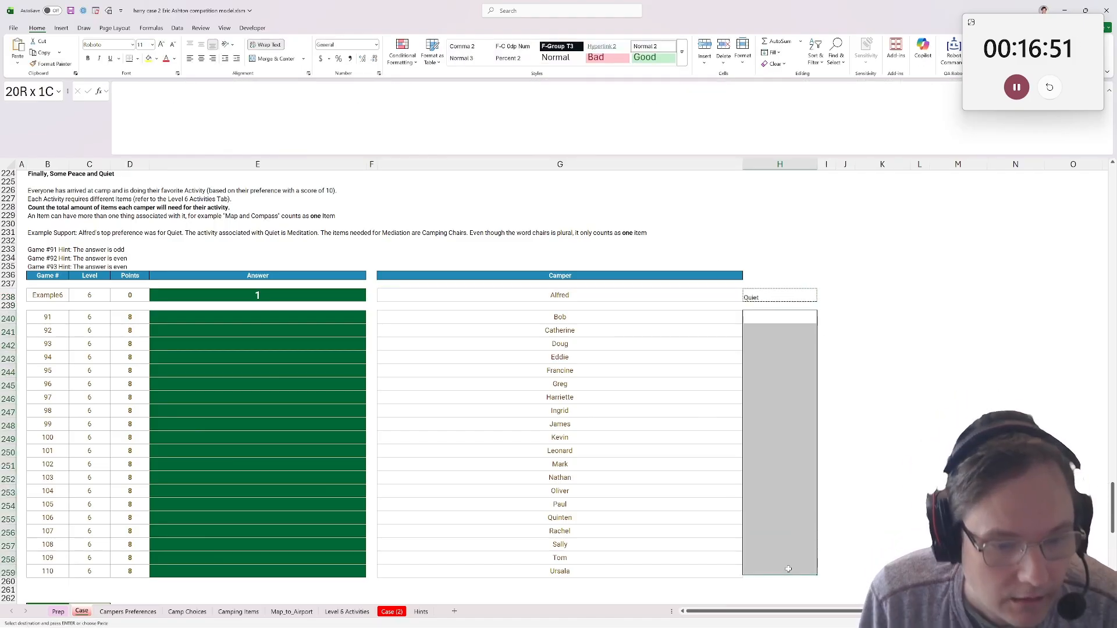
key(ctrl+v)
Enter =XLOOKUP(H238,'Level 6 Activities'!$A$3:$A$11,'Level 6 Activities'!$D$3:$D$11) in I238 to return the preference's item count.
click(846, 295)
click(827, 295)
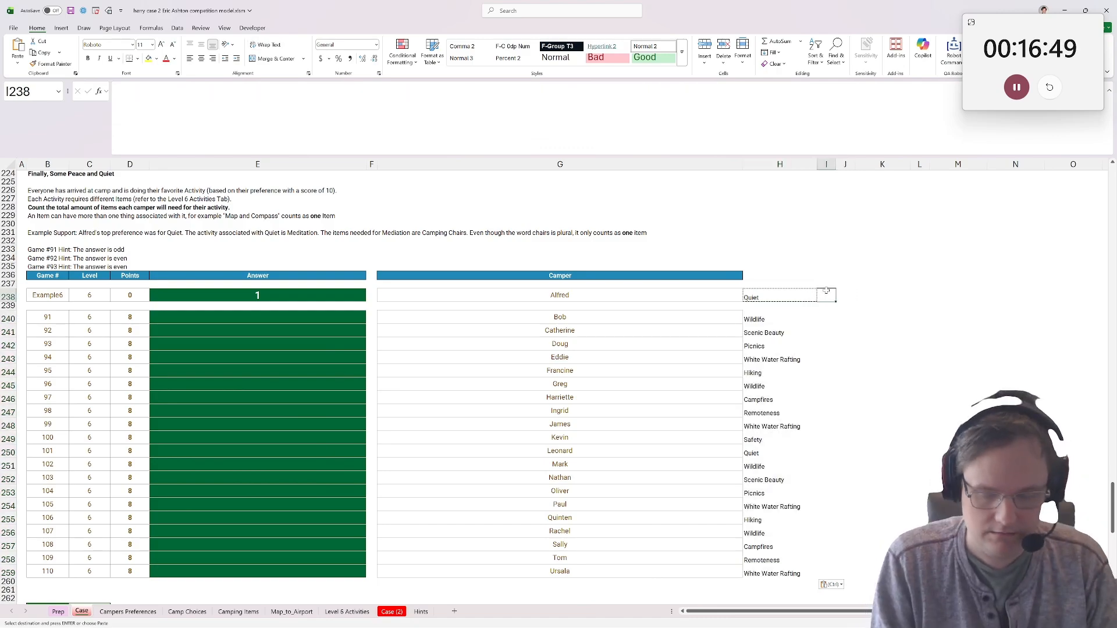
text(=xlookuP()
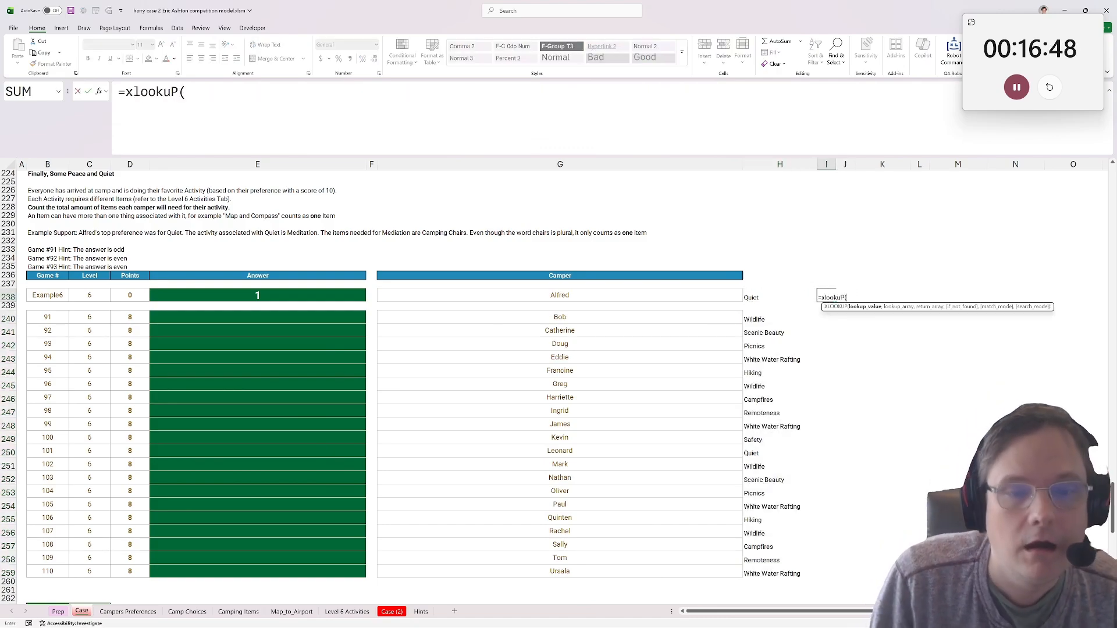
click(777, 295)
text(,'Campers Preferences'!)
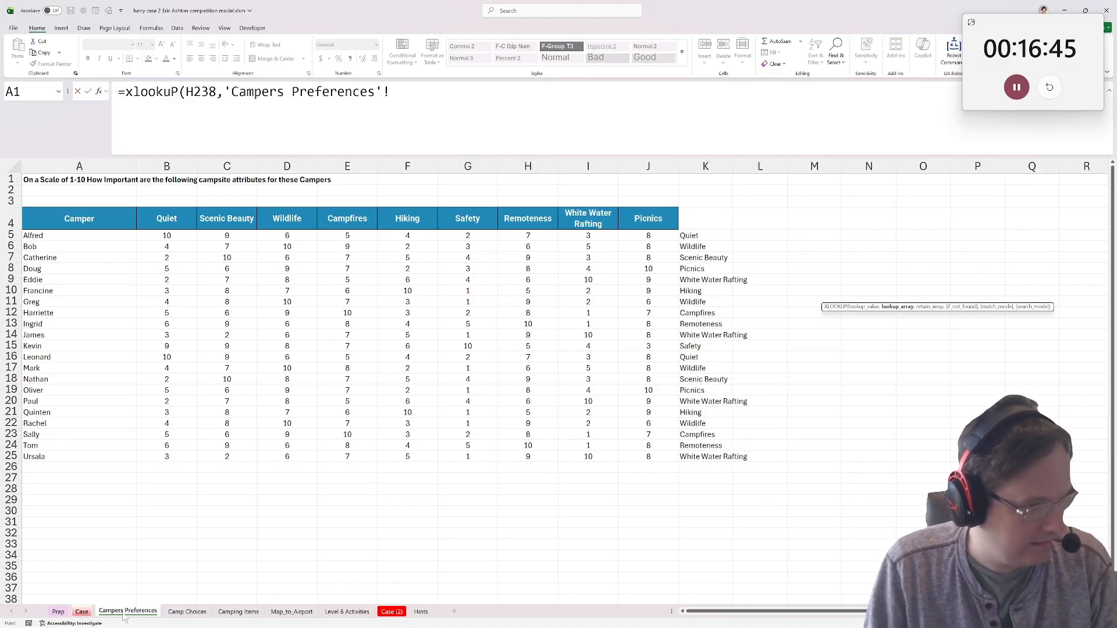
click(119, 611)
click(227, 599)
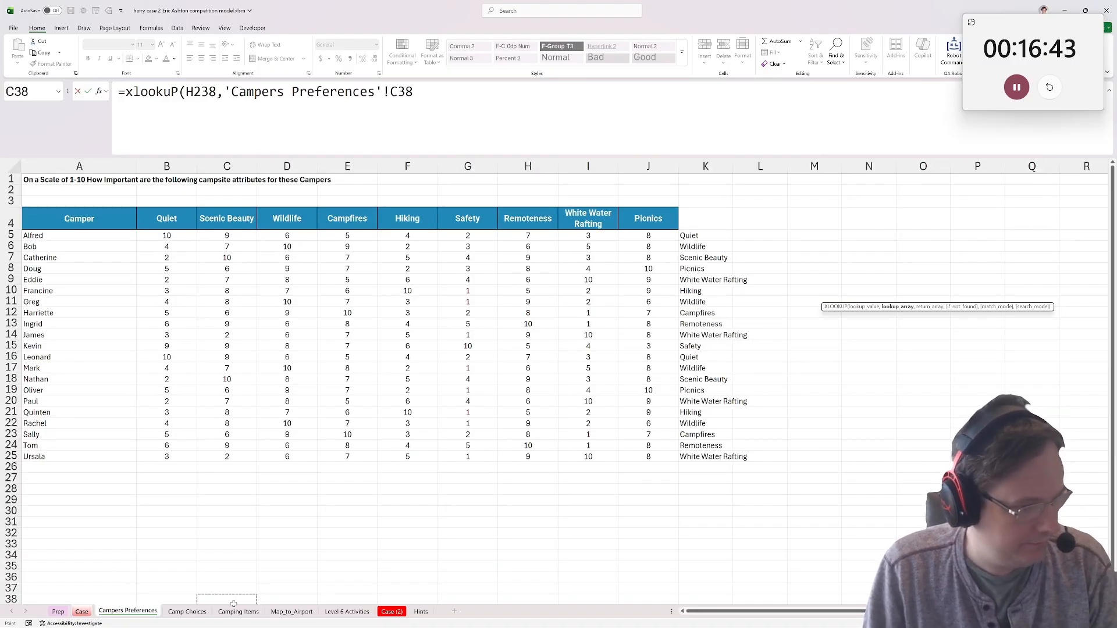
click(238, 612)
click(188, 612)
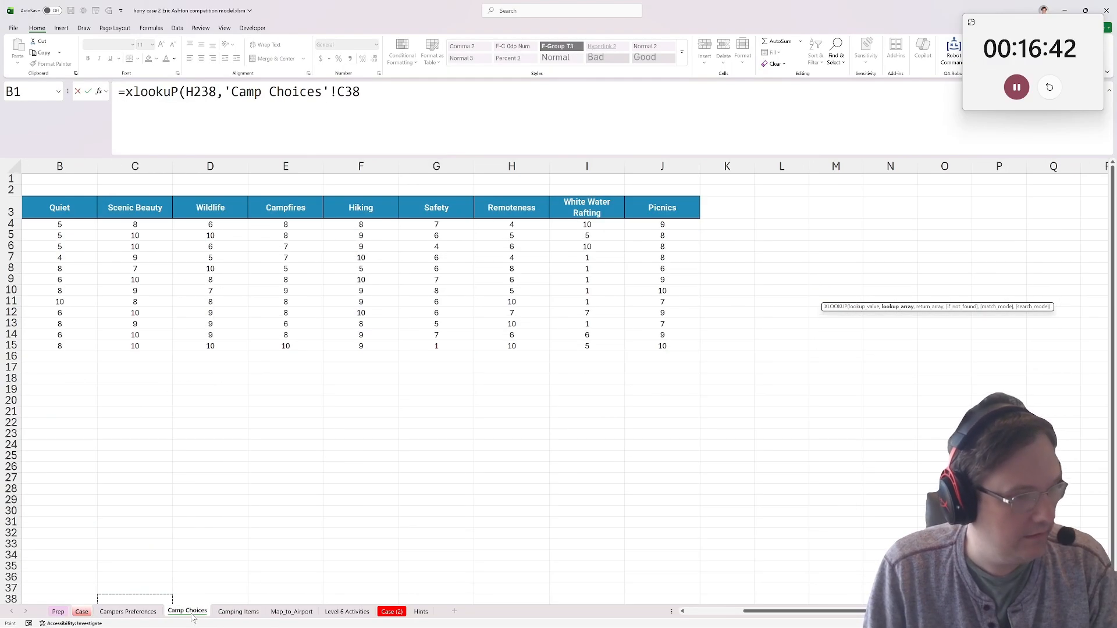
click(343, 611)
drag(64, 202, 58, 366)
key(F4)
text(,)
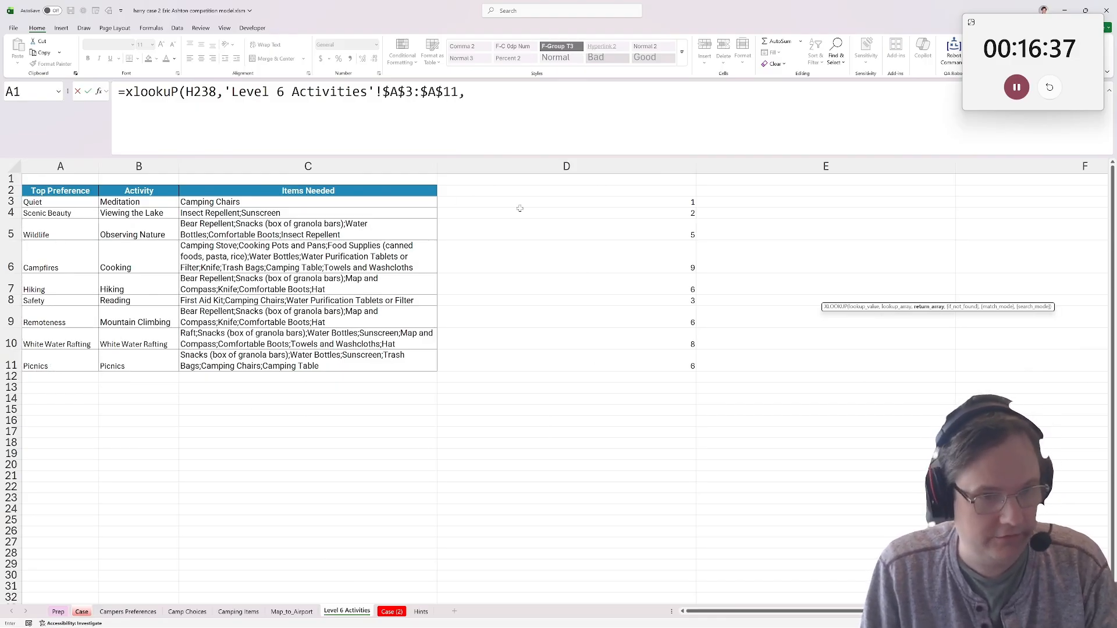
drag(673, 201, 656, 367)
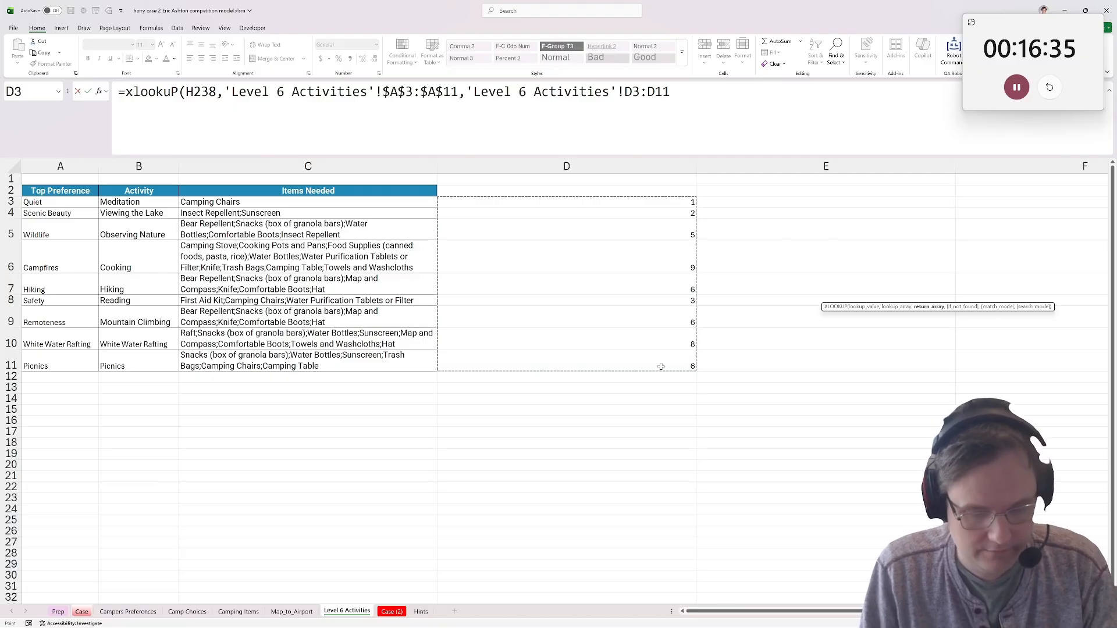
key(F4)
key(ctrl+Return)
Copy the item-count lookup from I238 to I240:I259 and paste the results as values into the Level 6 answers E240:E259.
key(ctrl+c)
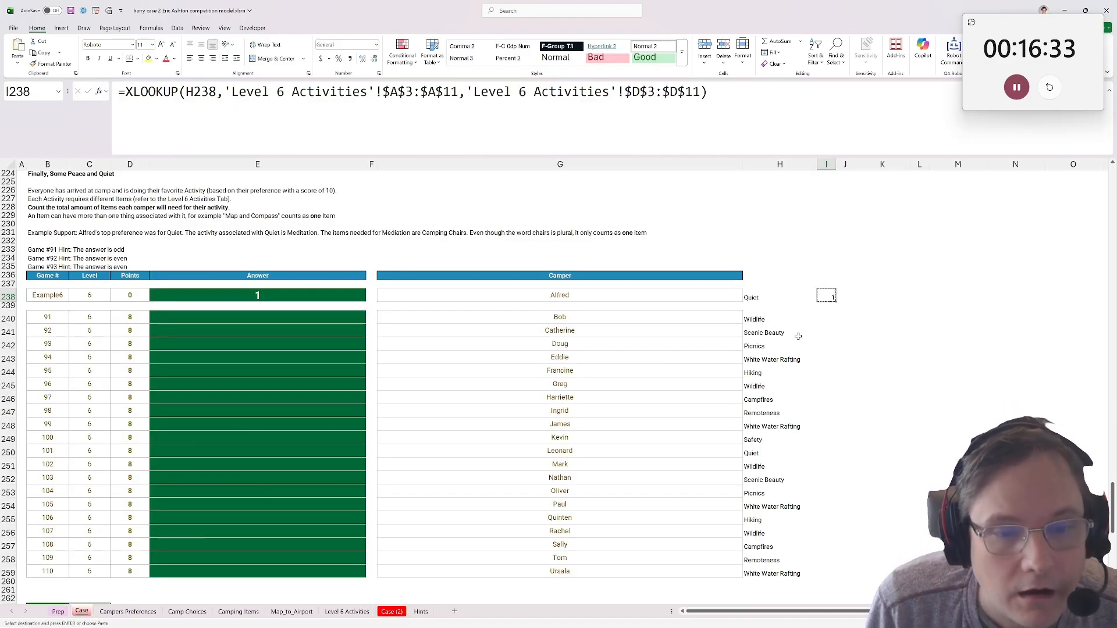
click(838, 312)
drag(829, 317, 829, 573)
key(ctrl+v)
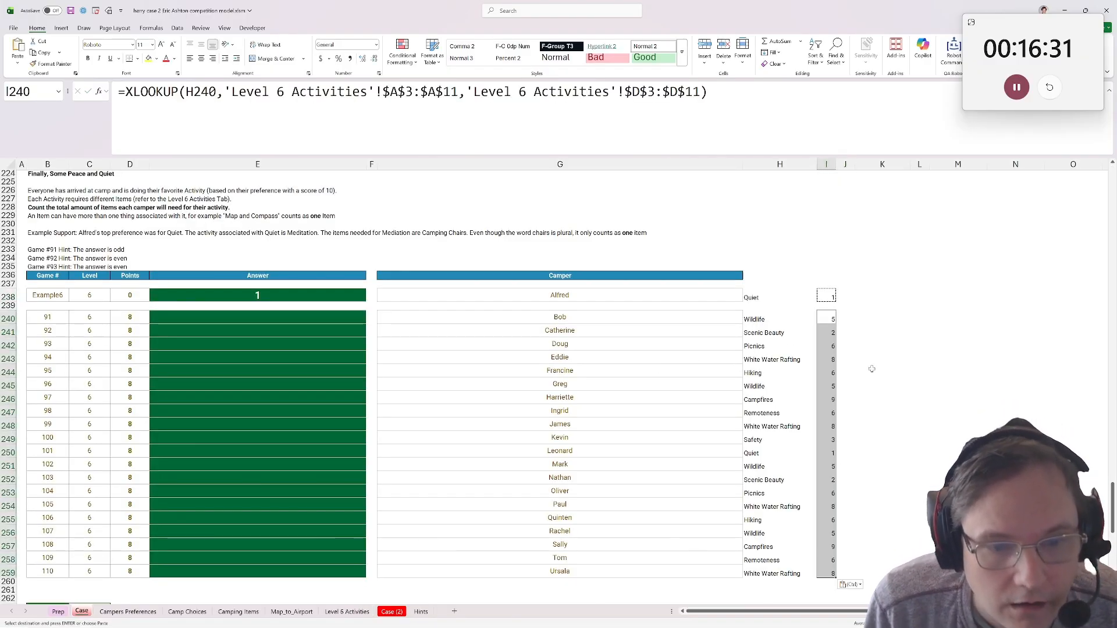
click(244, 318)
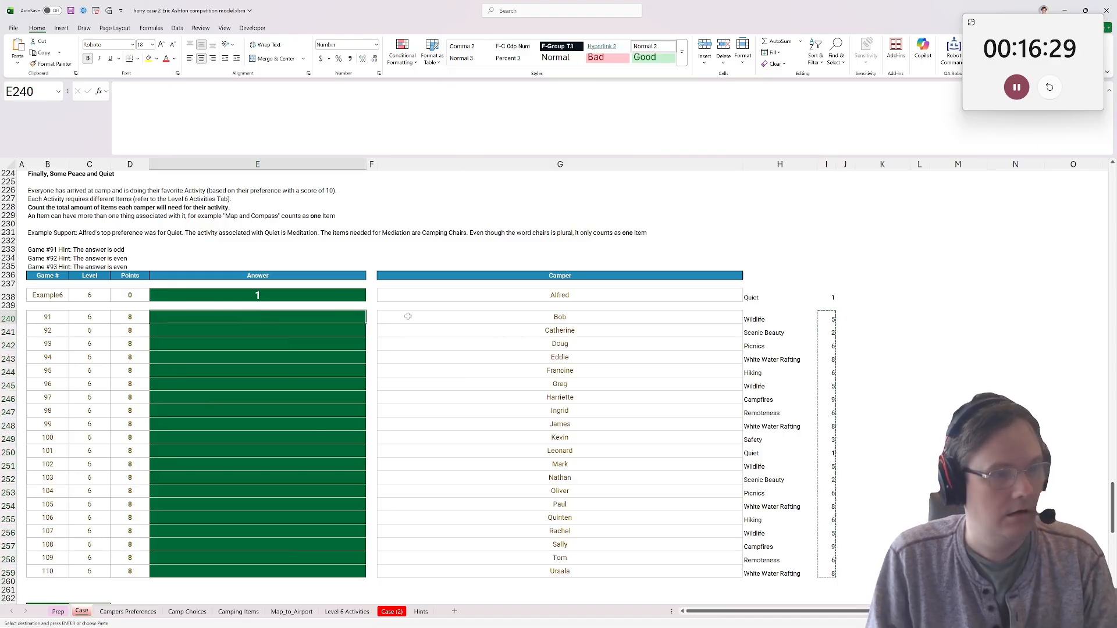
key(ctrl+shift+v)
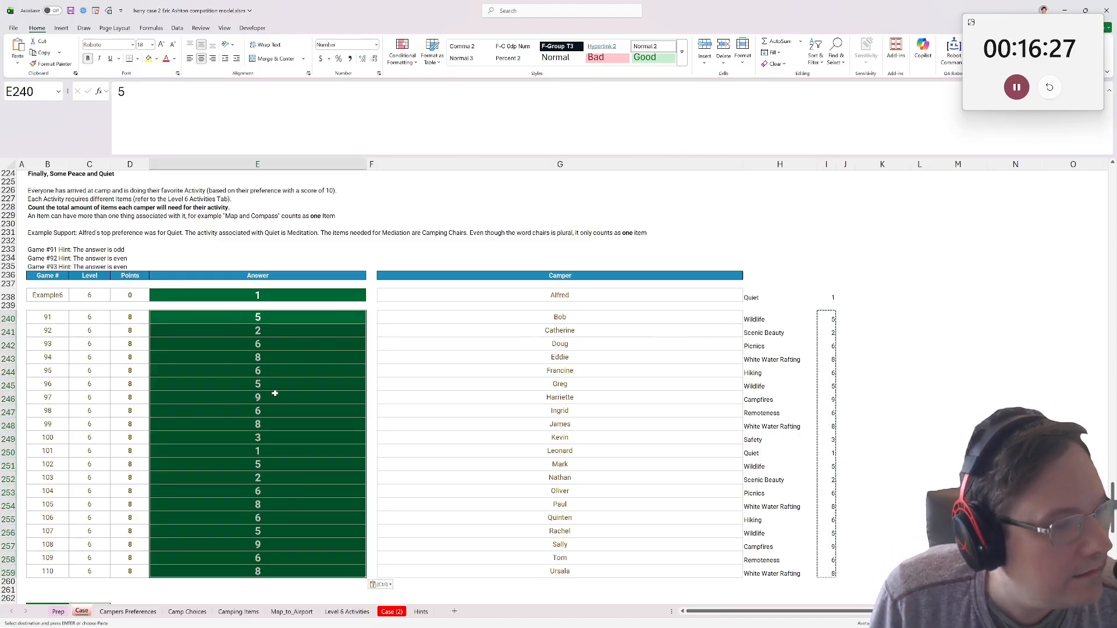
Copy the Level 6 answers E240:E259 and paste them into the Camping Case page in the browser, starting at 6-91.
key(ctrl+c)
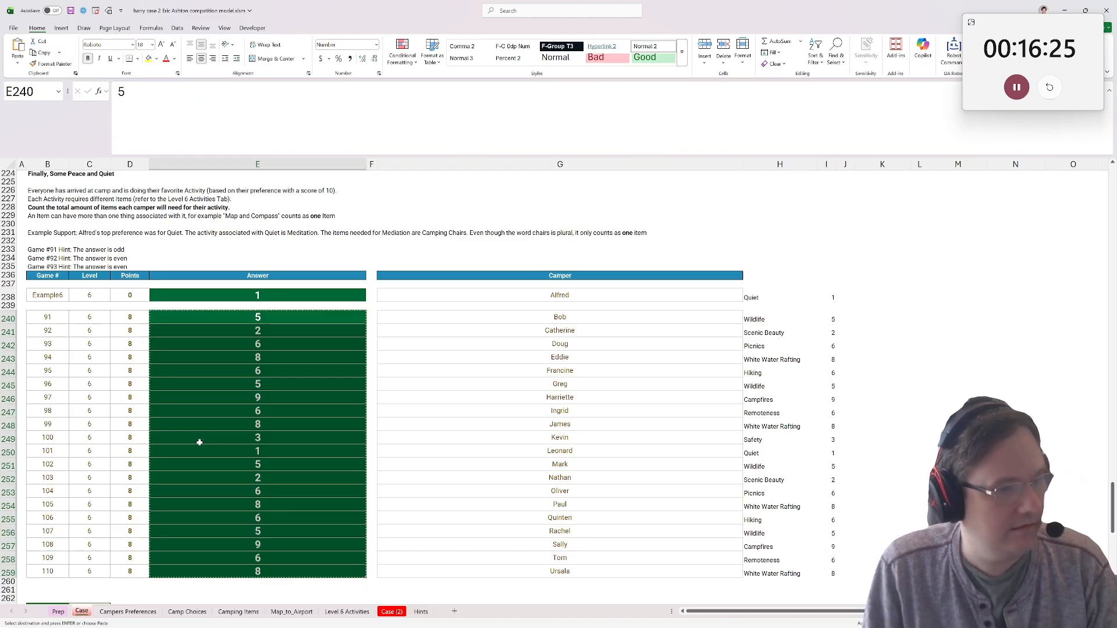
scroll(199, 443, down, 1)
scroll(199, 442, up, 2)
scroll(199, 443, down, 1)
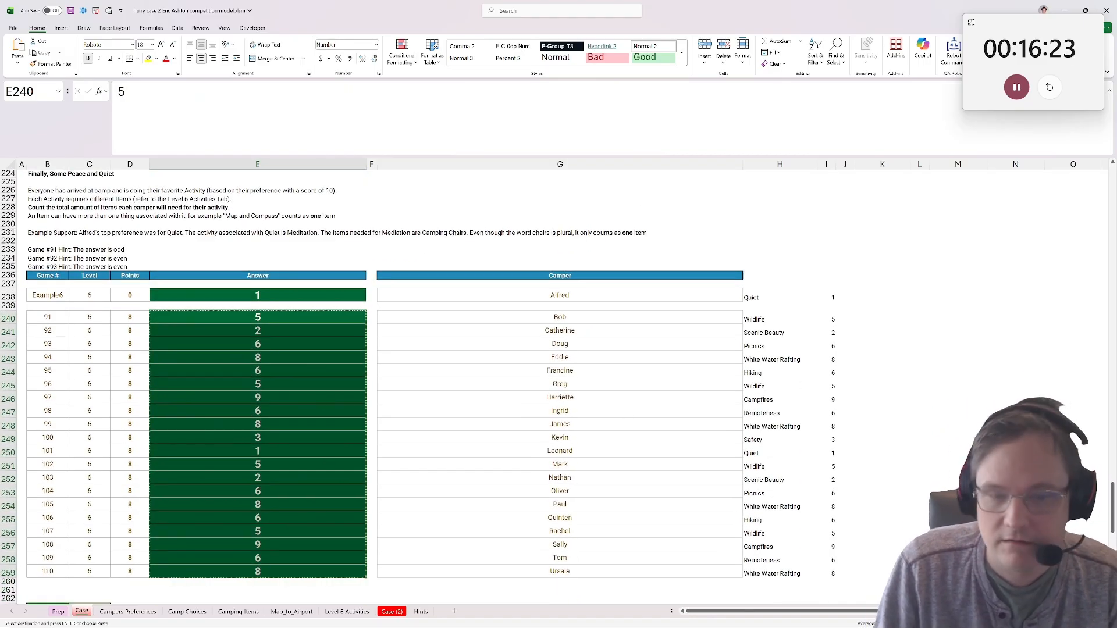
click(578, 624)
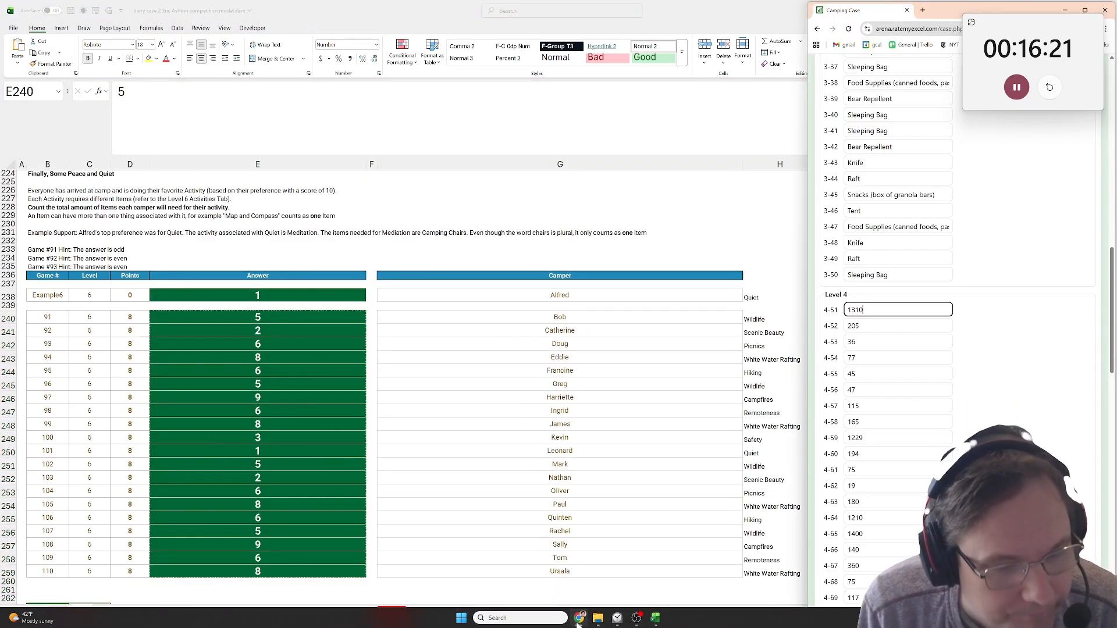
scroll(749, 370, down, 6)
scroll(897, 349, down, 15)
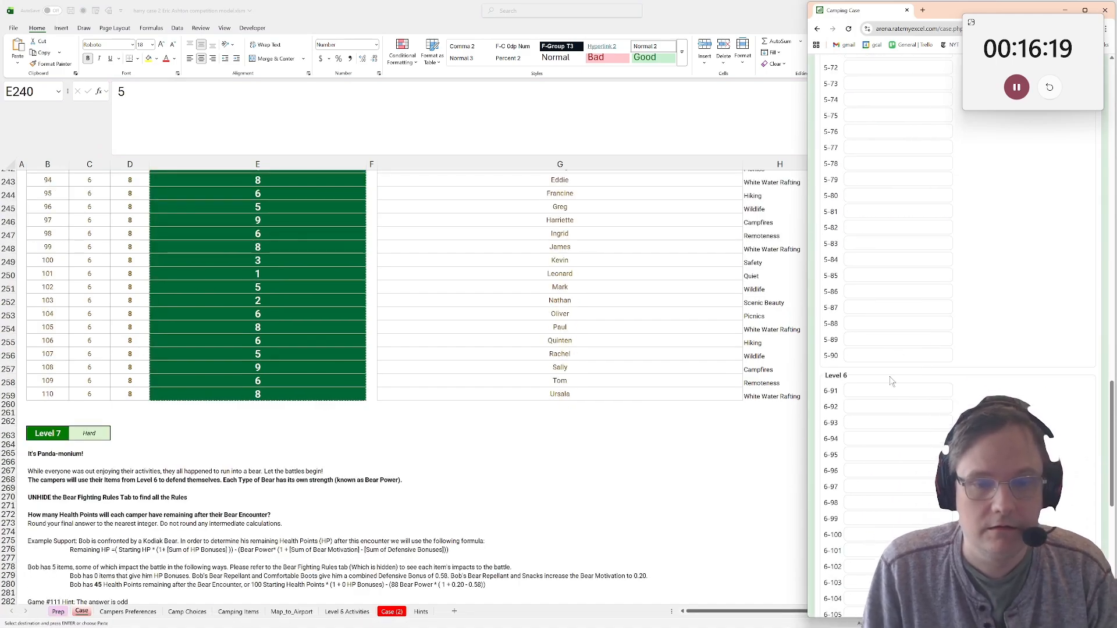
scroll(898, 216, up, 2)
click(899, 203)
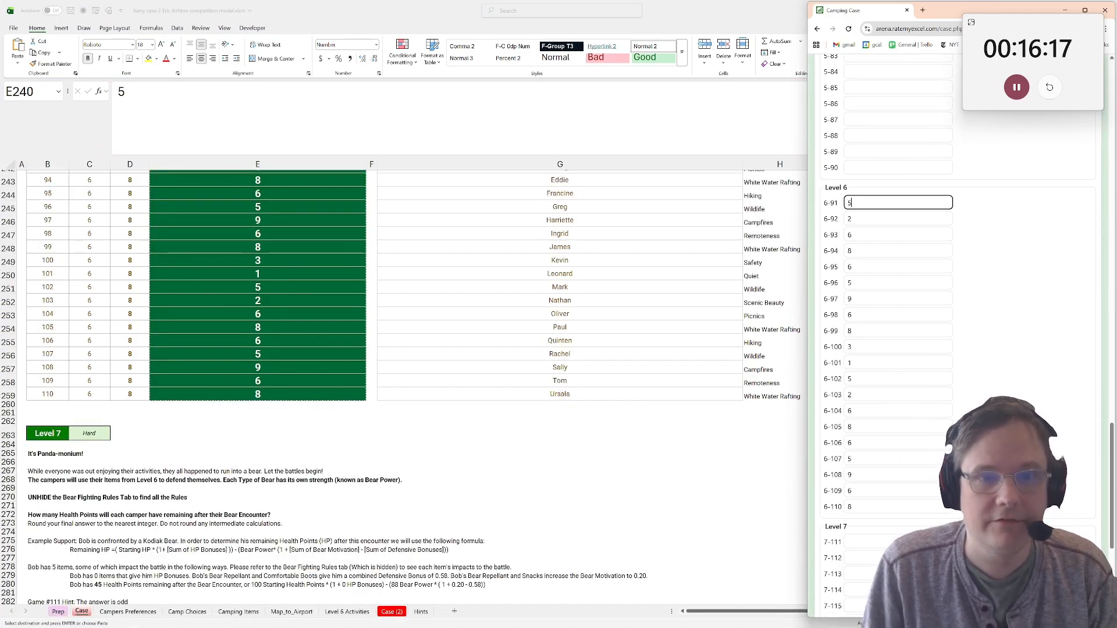
Return to the workbook and read the Level 7 instructions on bear encounters, the Health Points formula and the hidden rules tab.
key(alt+Tab)
scroll(288, 340, down, 4)
scroll(285, 338, down, 1)
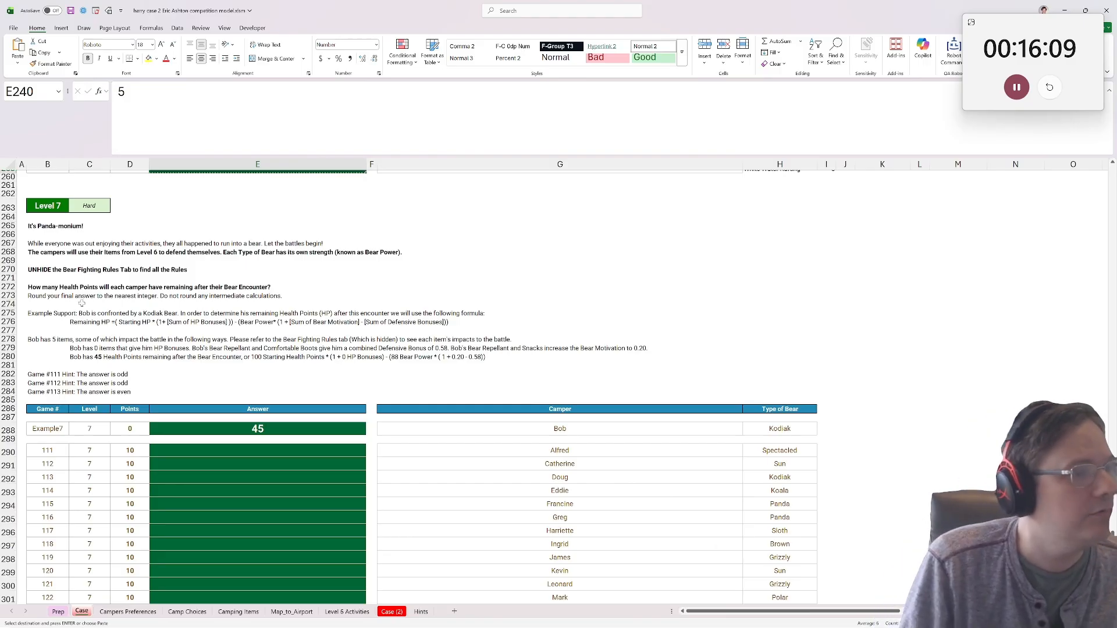
click(24, 253)
click(53, 253)
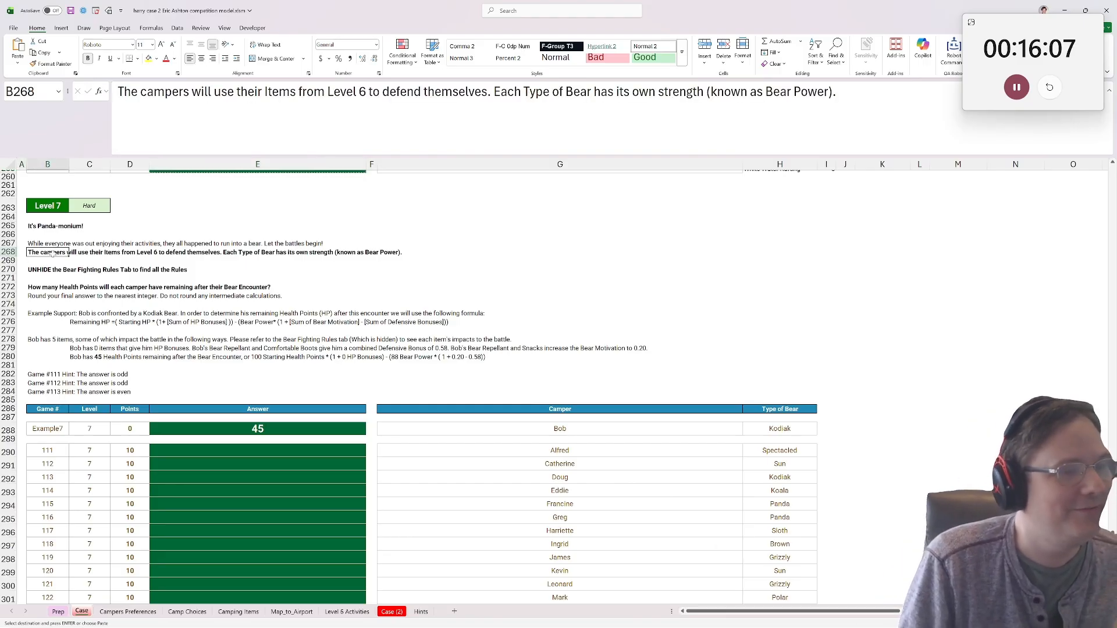
scroll(274, 279, down, 1)
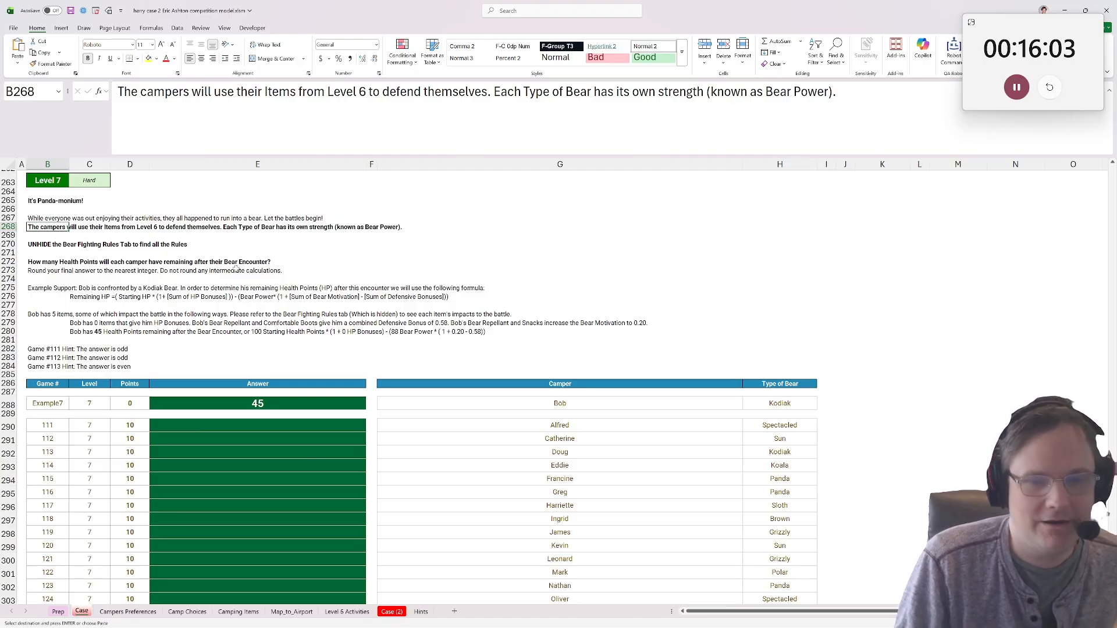
click(30, 252)
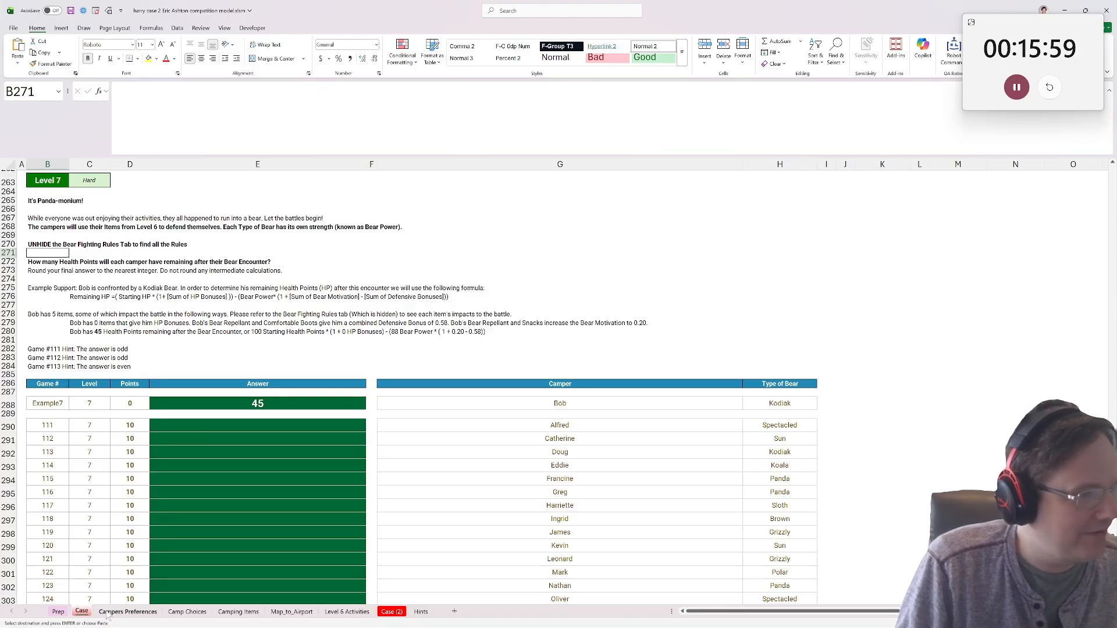
Look for the Bear Fighting Rules sheet in the list of hidden sheets and among the workbook's visible sheets.
right_click(347, 611)
click(368, 582)
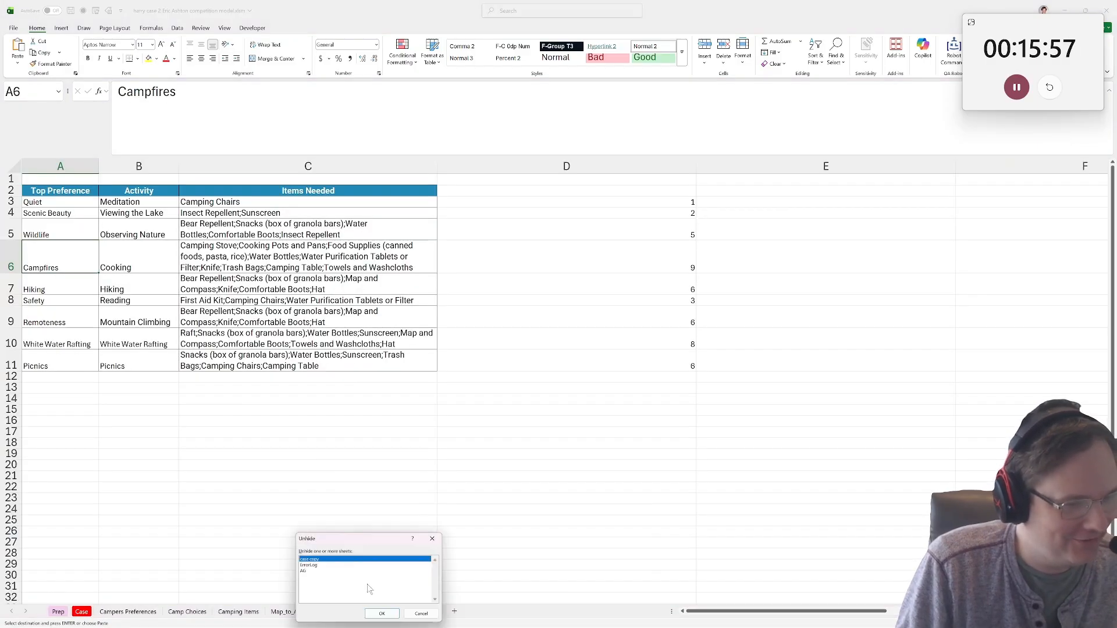
click(325, 565)
click(424, 616)
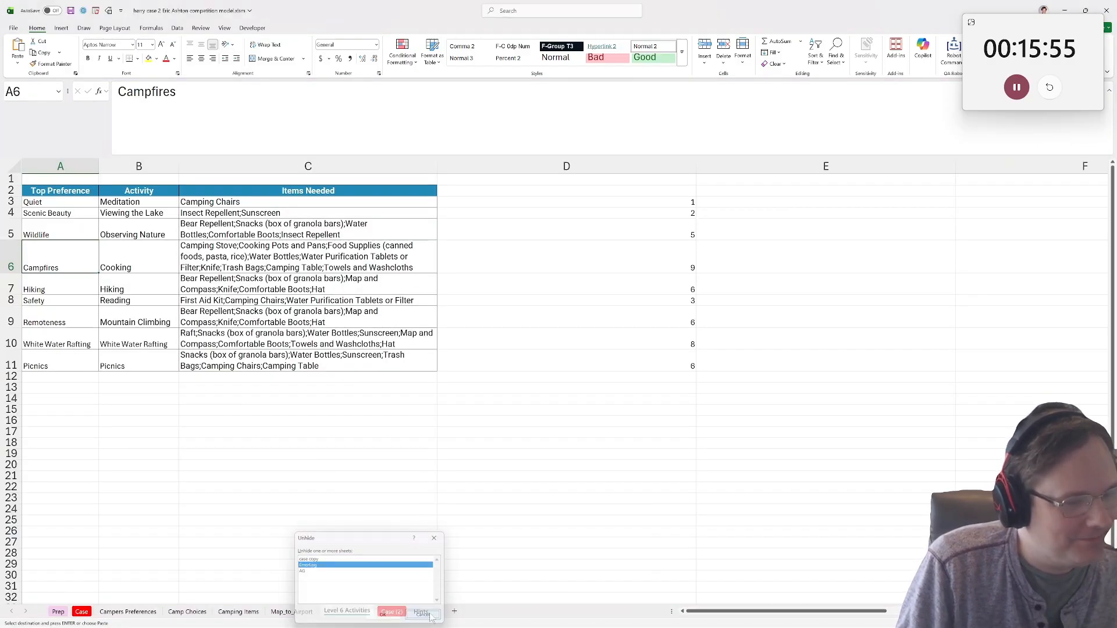
click(81, 612)
click(128, 612)
click(238, 611)
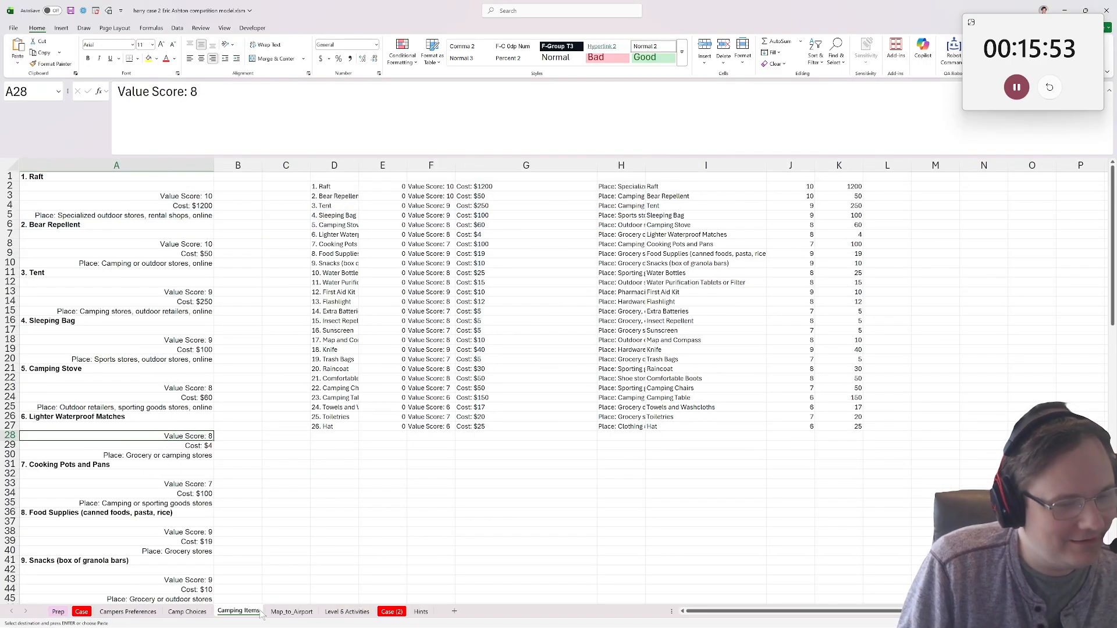
click(392, 612)
click(437, 218)
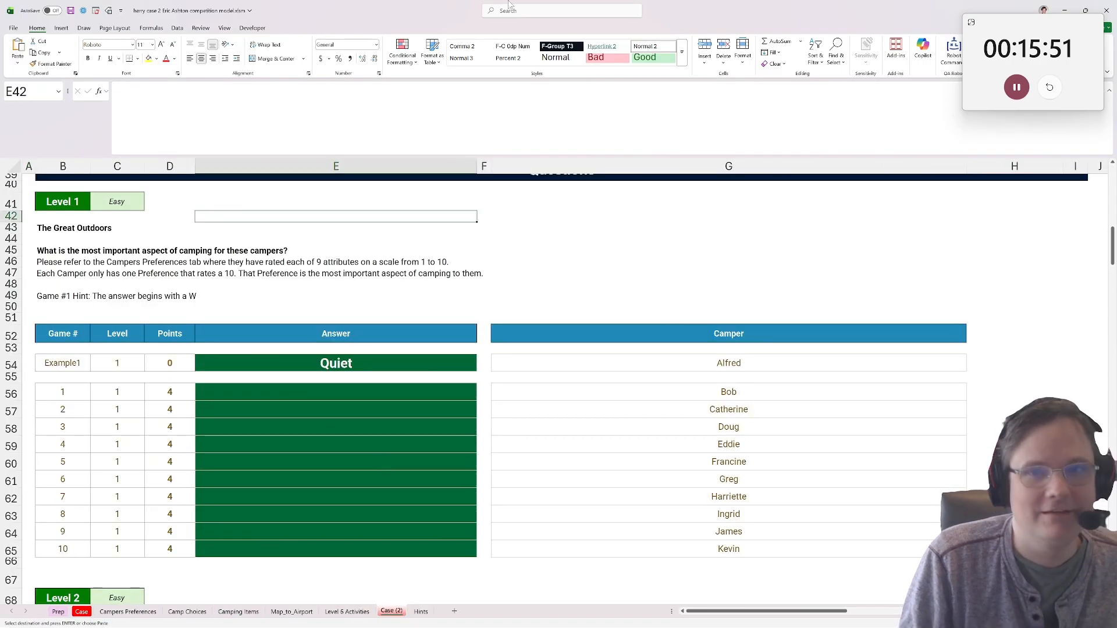
Shrink the workbook window from full screen and close the competition workbook, saving its changes.
drag(511, 9, 292, 193)
click(743, 196)
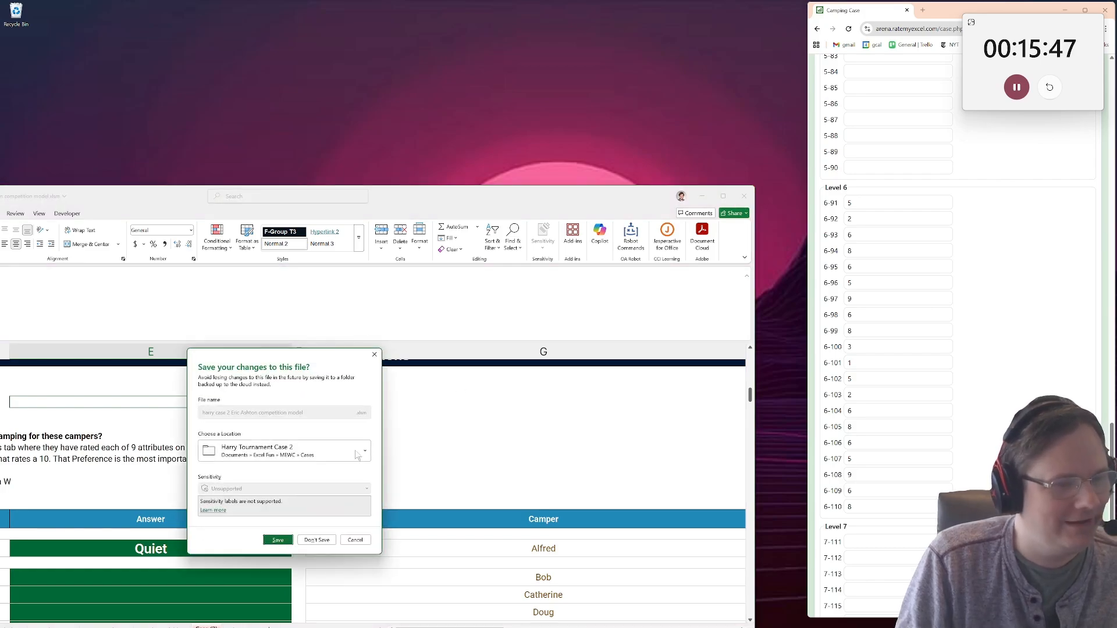
click(355, 540)
drag(557, 200, 567, 136)
click(774, 137)
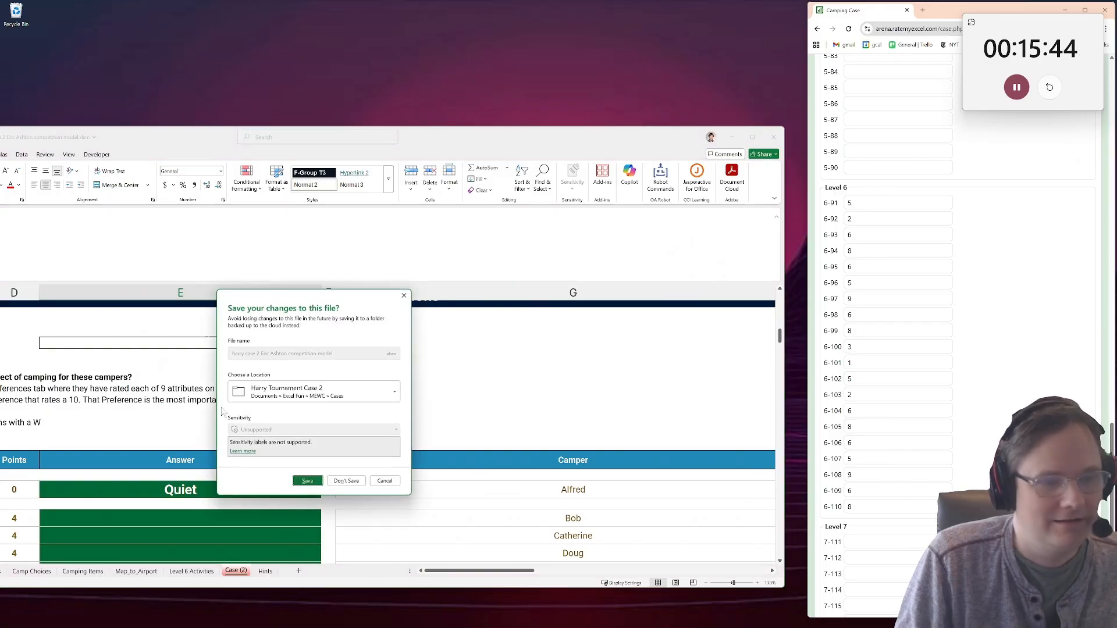
click(320, 480)
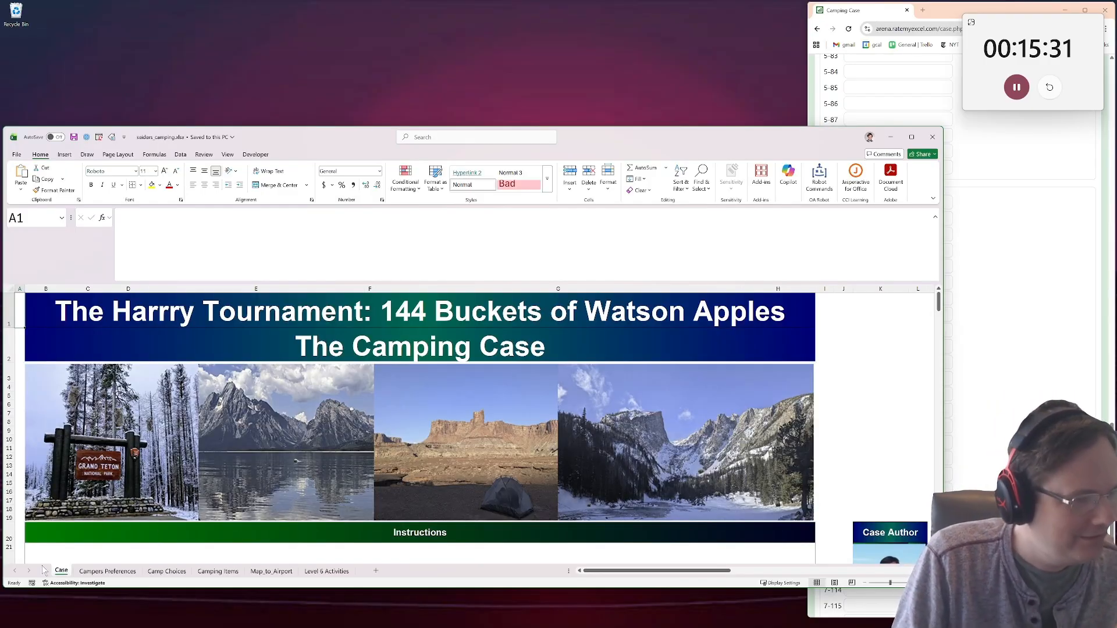
Unhide the Bear Fighting Rules sheet in the camping case workbook and select its title cell A1.
right_click(63, 572)
click(87, 545)
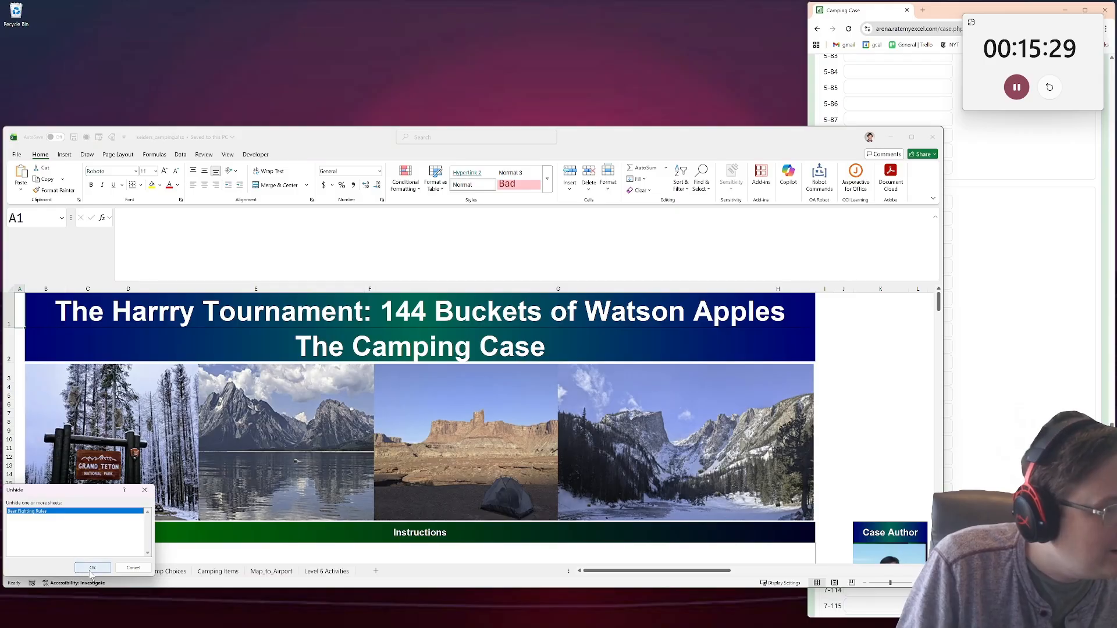
click(92, 568)
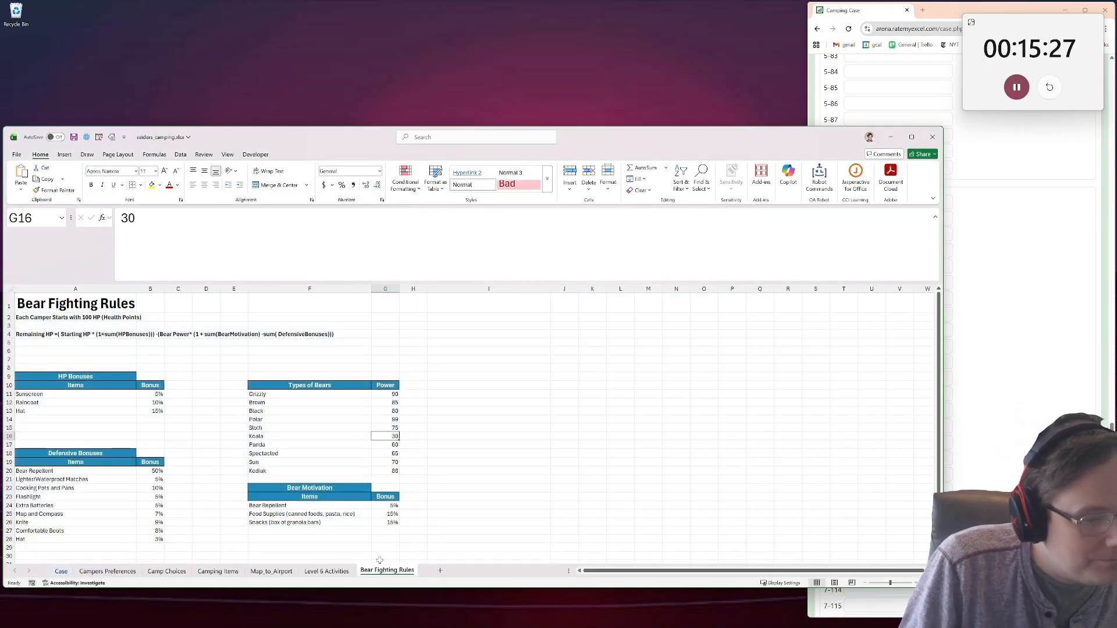
click(414, 454)
click(28, 300)
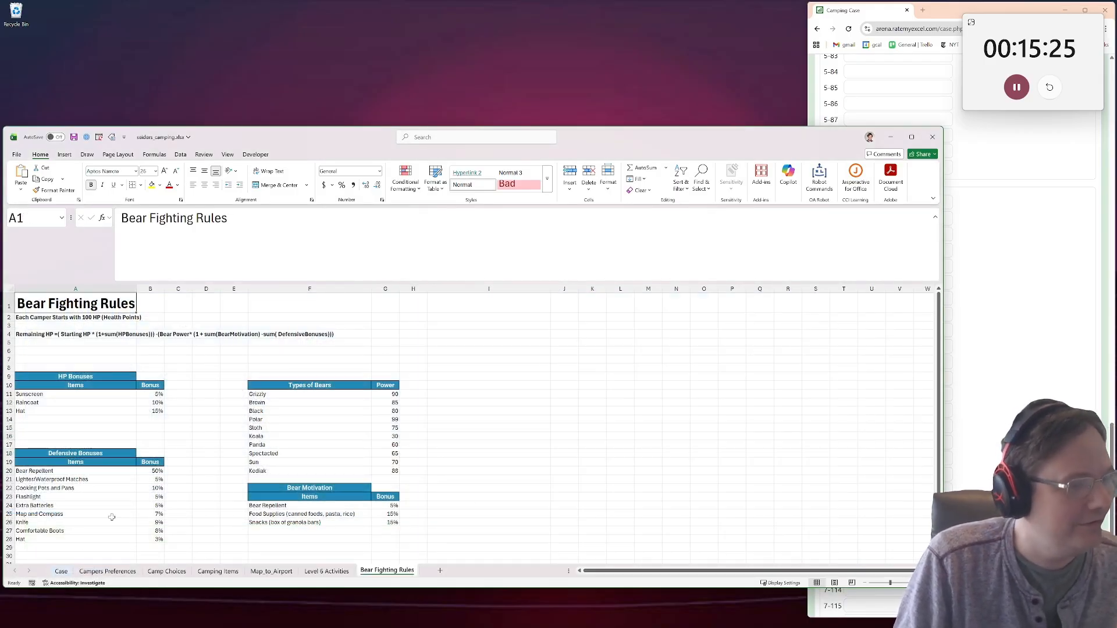
Return to the Case sheet, save the case workbook with the rules sheet unhidden, and minimize its window.
click(61, 571)
click(73, 136)
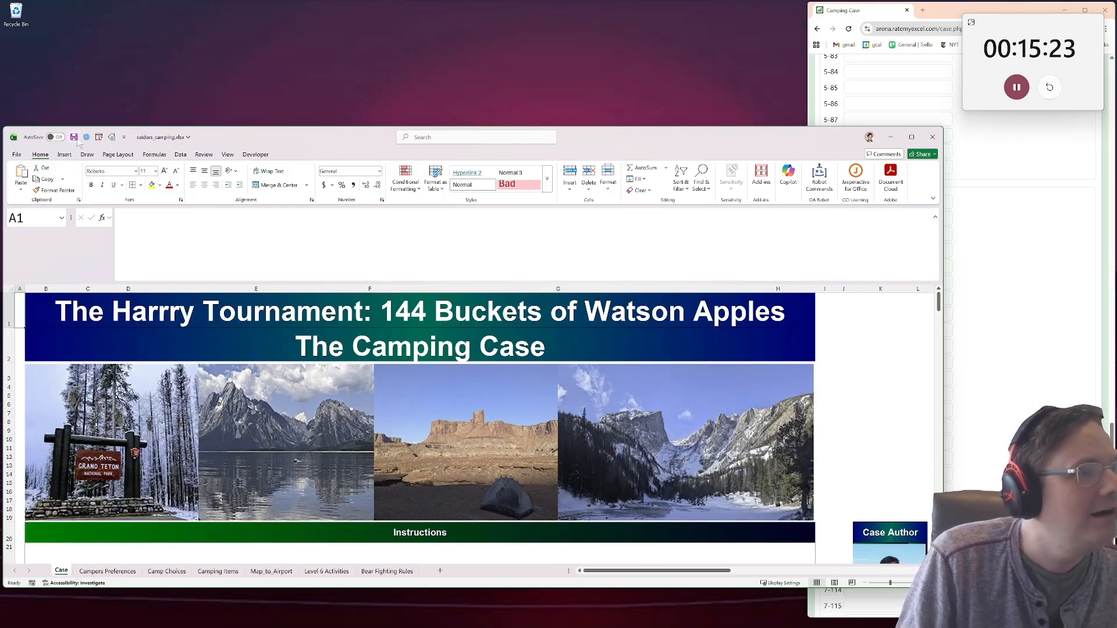
drag(319, 143, 359, 114)
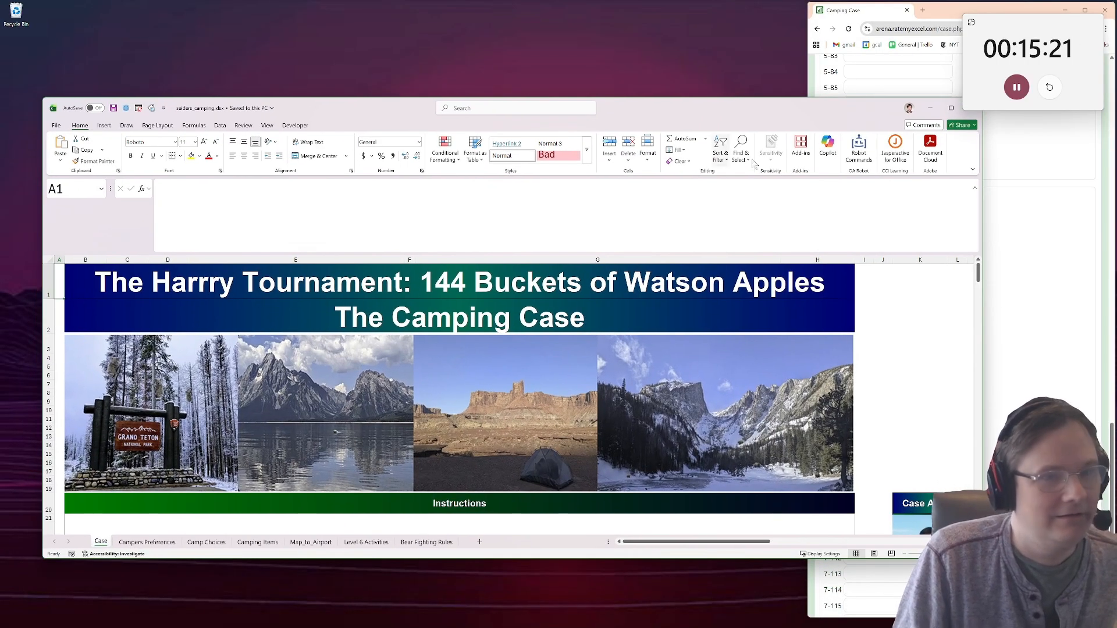
click(930, 108)
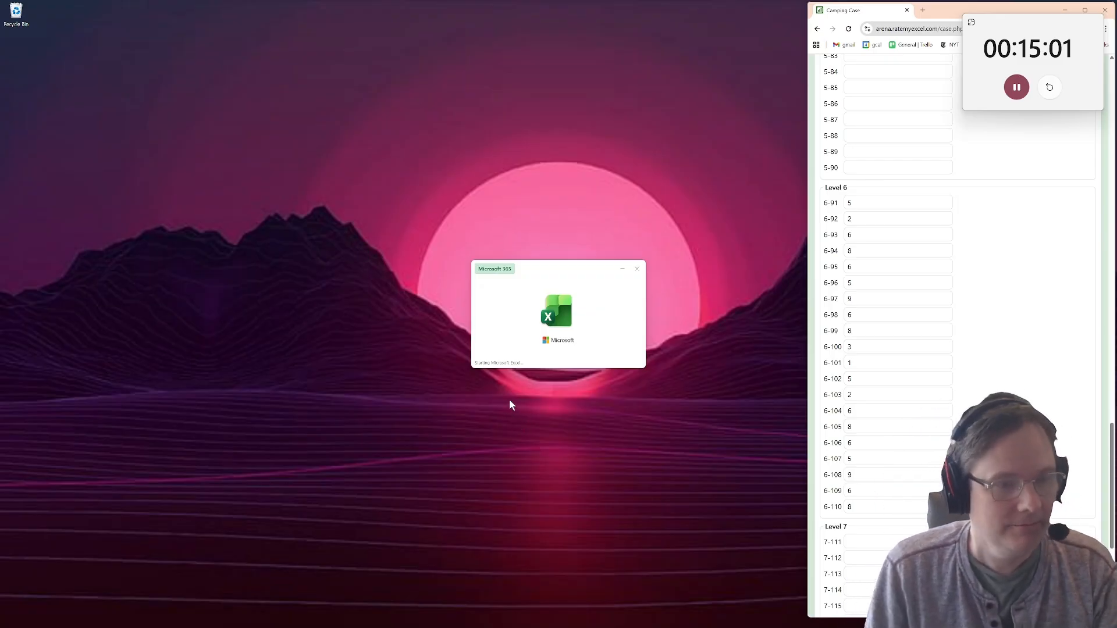
Add " 2" before the extension of the model filename in B3 and run the workbook setup for the case file.
key(Up)
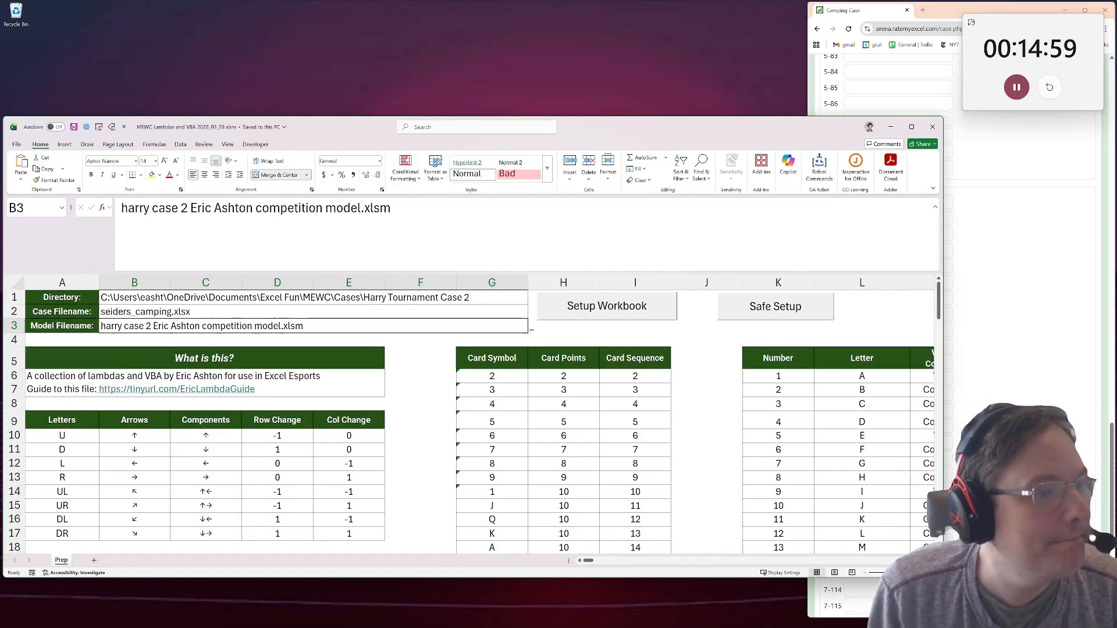
key(F2)
key(Left)
key(Left)
key(Left)
key(Left)
key(Left)
text(2)
key(Return)
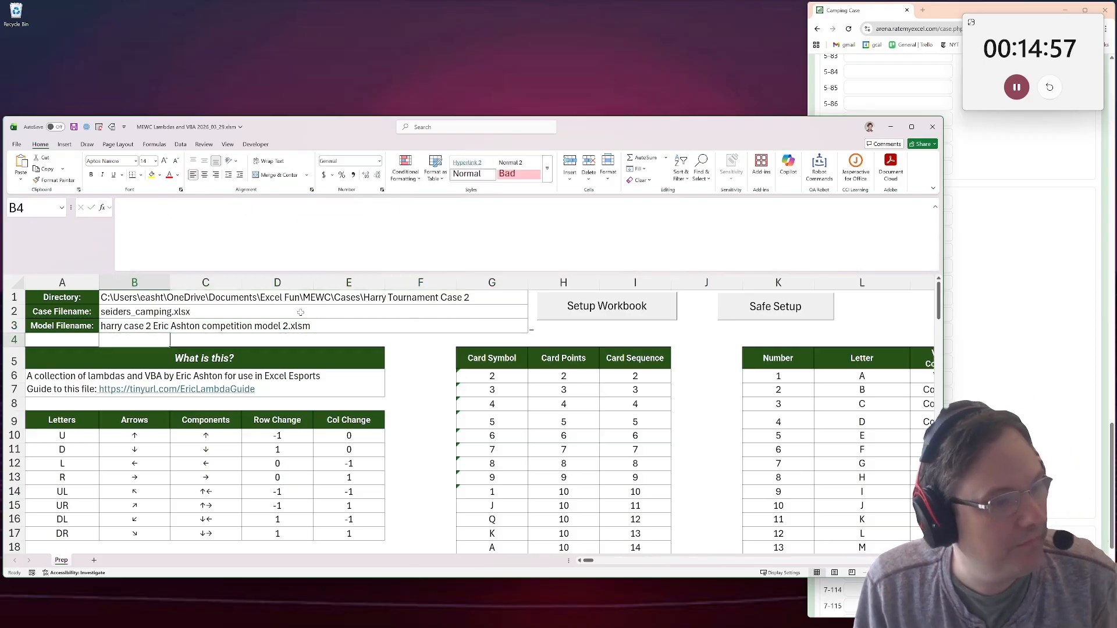
click(300, 312)
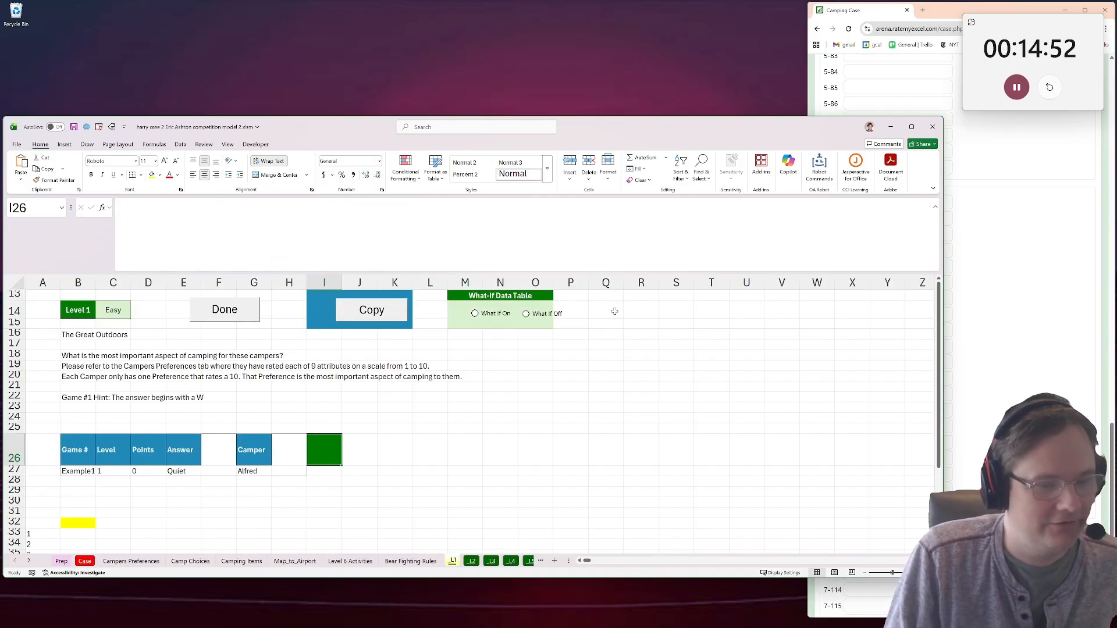
Maximize the new model workbook and read the Level 7 instructions, Remaining HP formula and camper list on the Case sheet.
double_click(617, 130)
click(86, 616)
scroll(105, 499, down, 20)
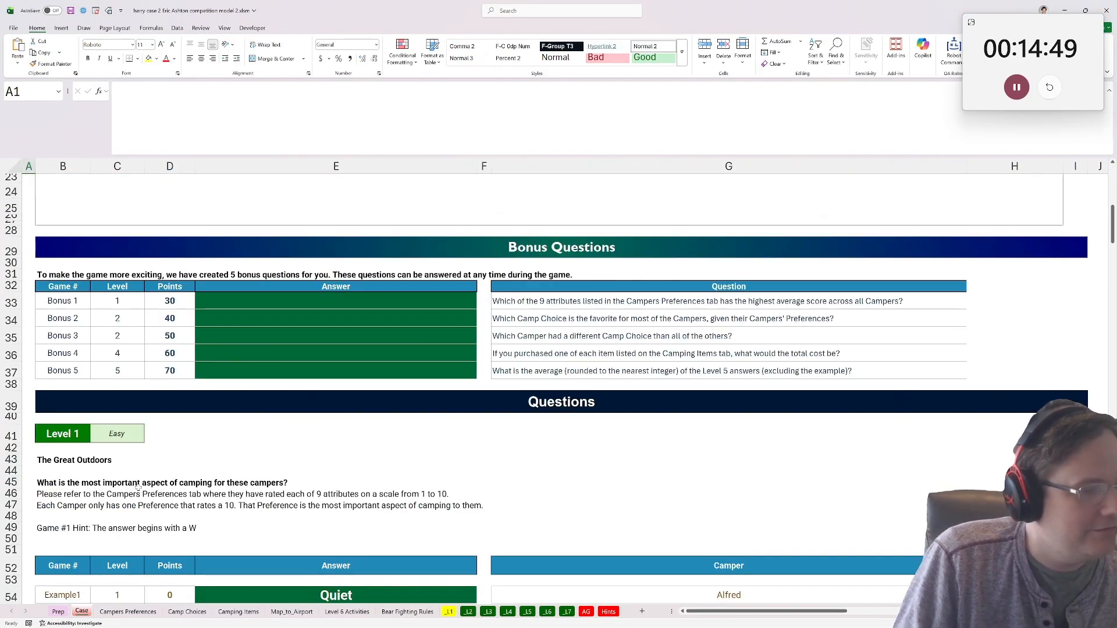
scroll(105, 499, down, 20)
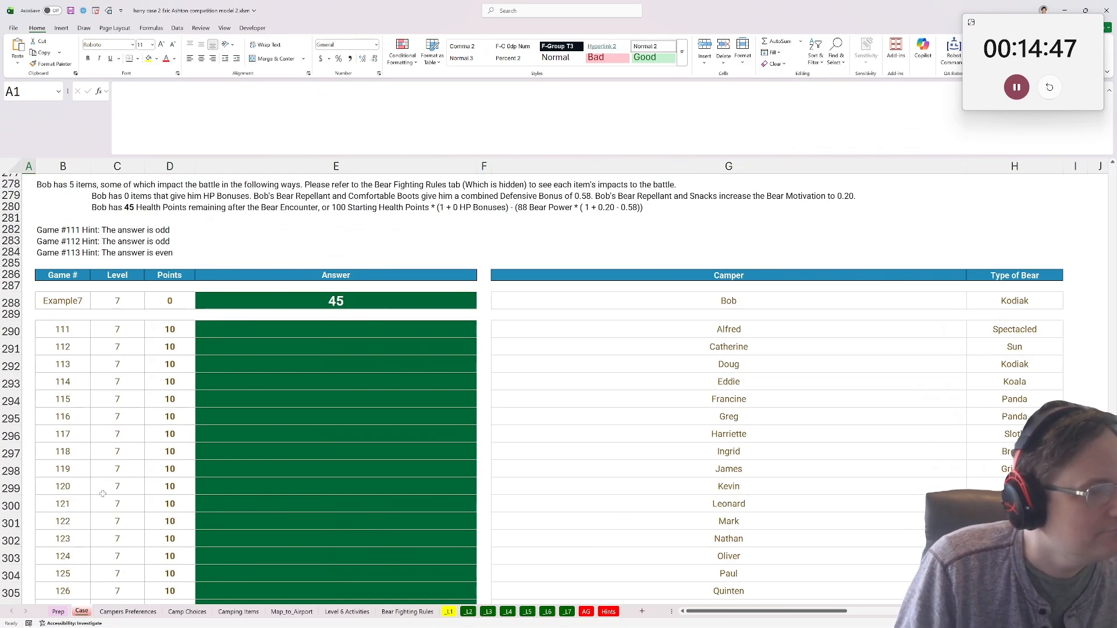
scroll(102, 495, up, 6)
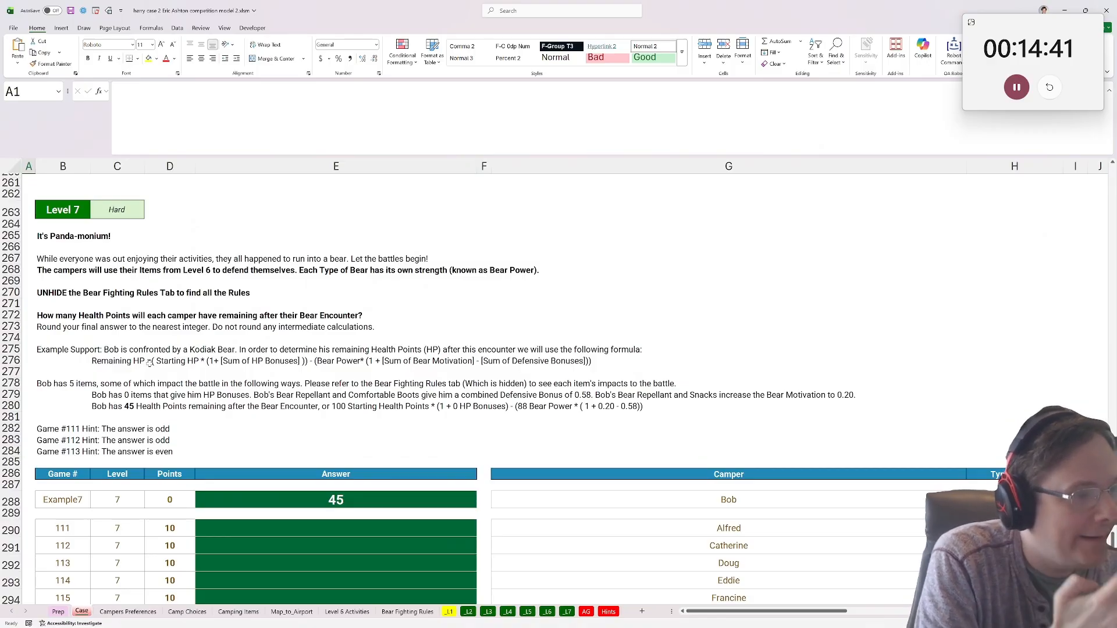
scroll(155, 363, down, 2)
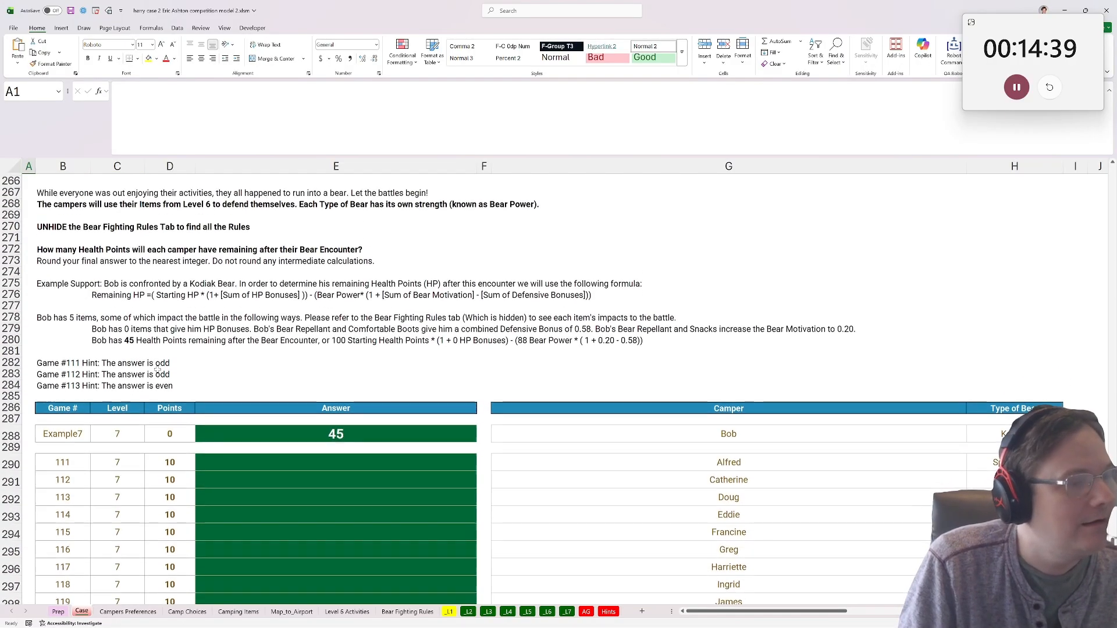
scroll(576, 509, down, 1)
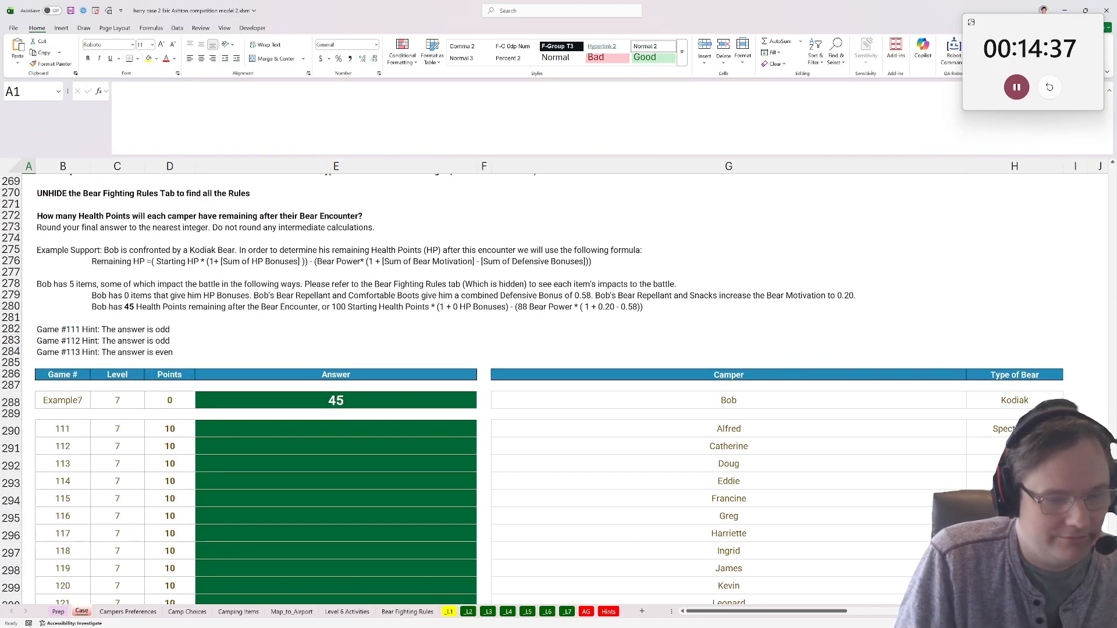
Examine the Bear Fighting Rules and Level 6 Activities sheets, and compare the Level 6 and Level 7 questions on the Case sheet.
click(408, 612)
drag(42, 228, 39, 238)
click(38, 237)
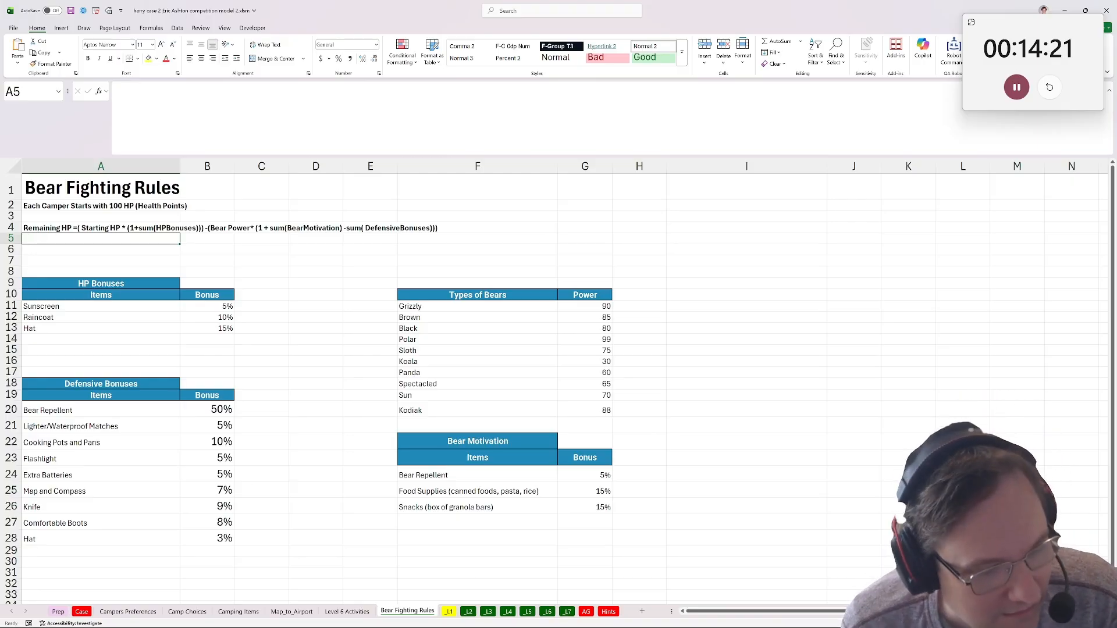
click(345, 611)
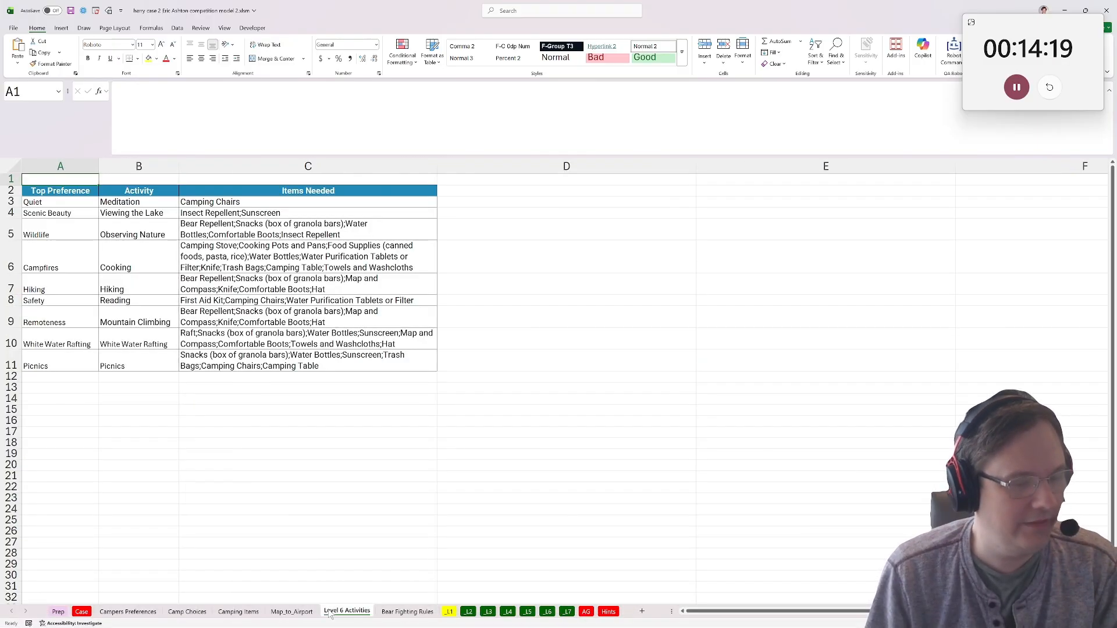
click(82, 612)
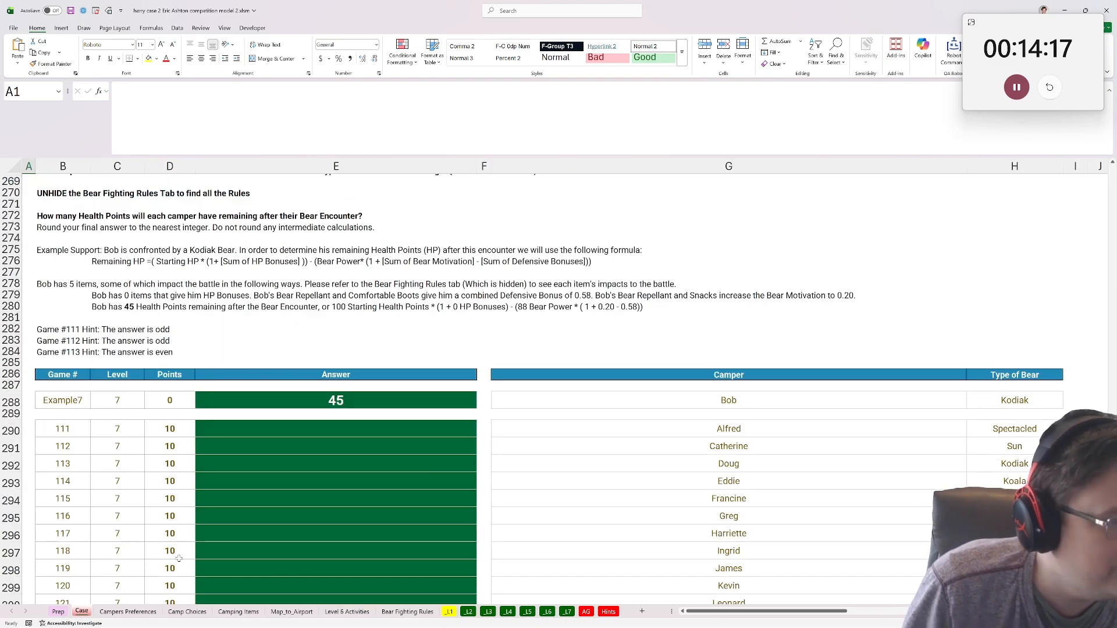
scroll(178, 558, down, 1)
scroll(227, 538, up, 14)
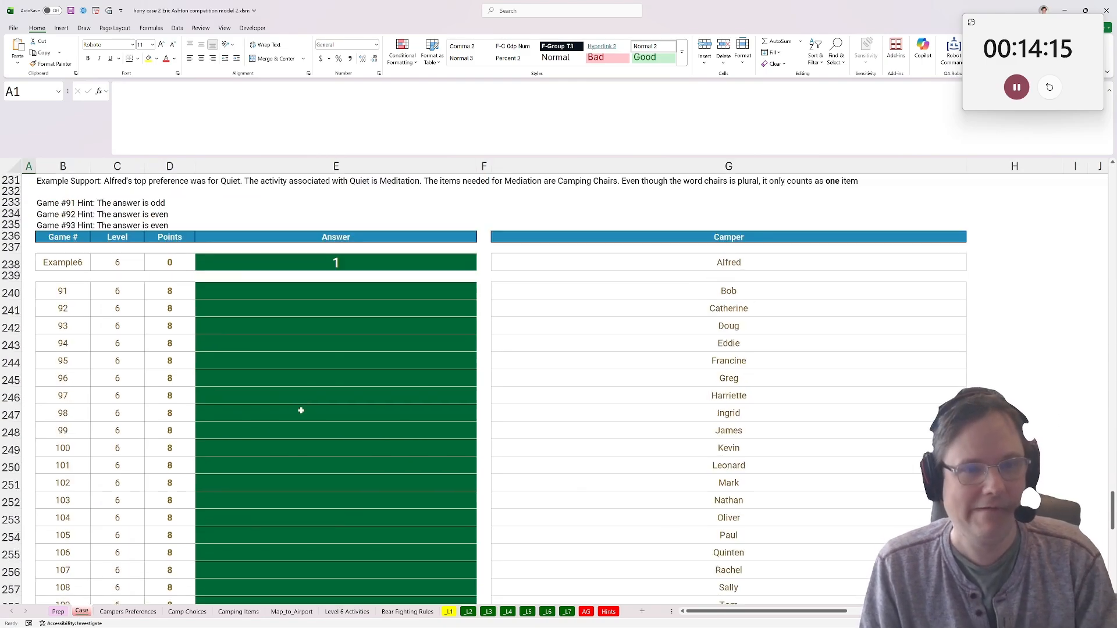
scroll(301, 411, up, 10)
scroll(301, 422, down, 20)
scroll(302, 422, up, 3)
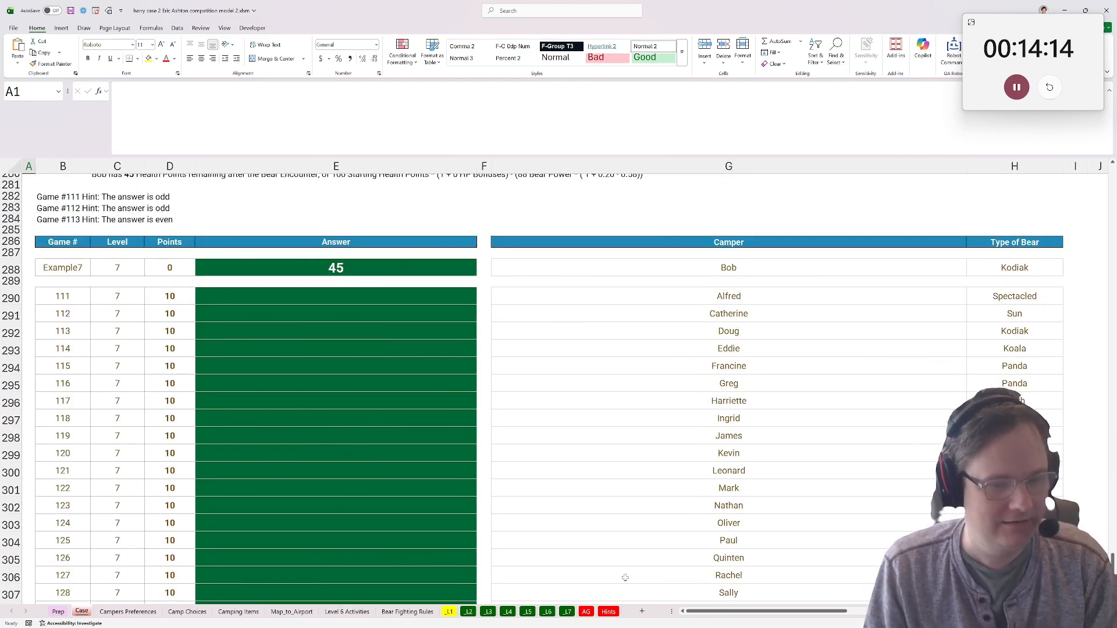
click(567, 612)
key(Down)
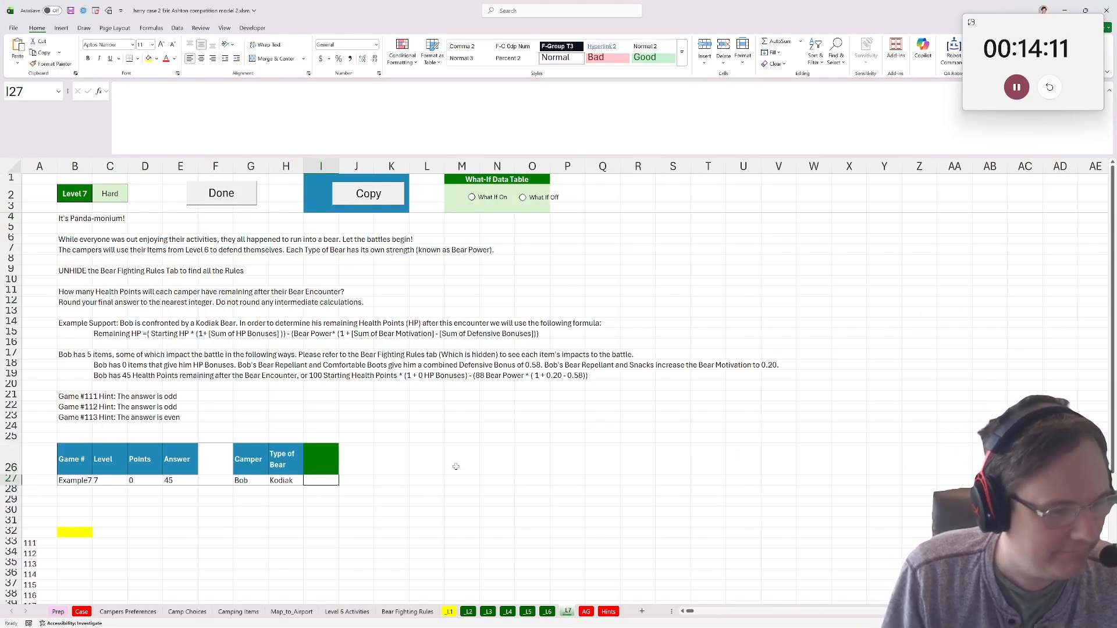
text(=xlookuP()
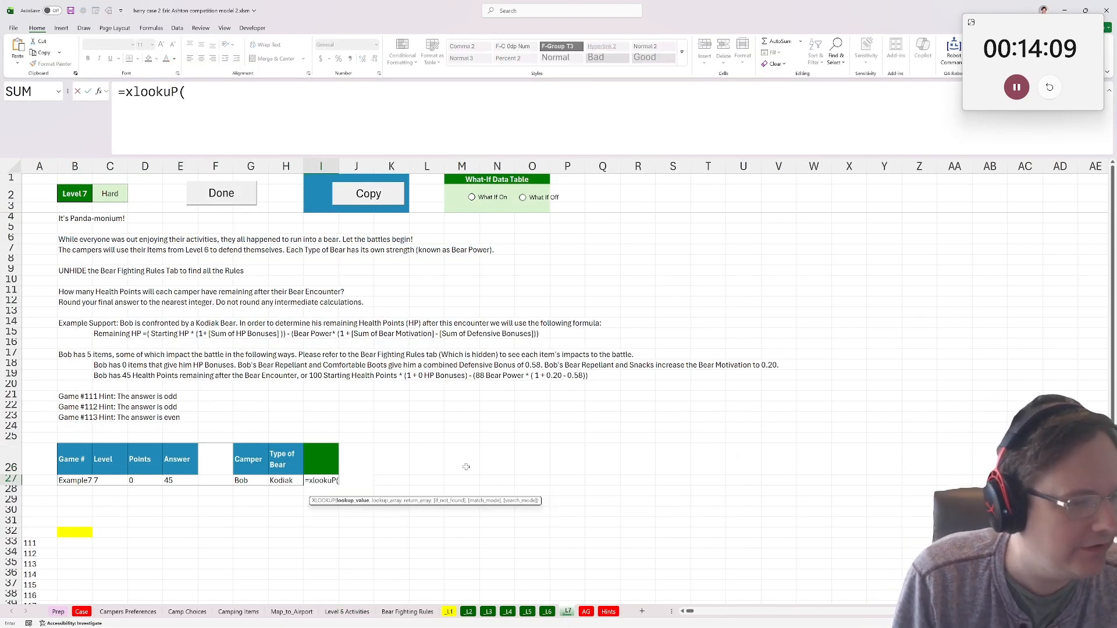
click(250, 481)
text(,)
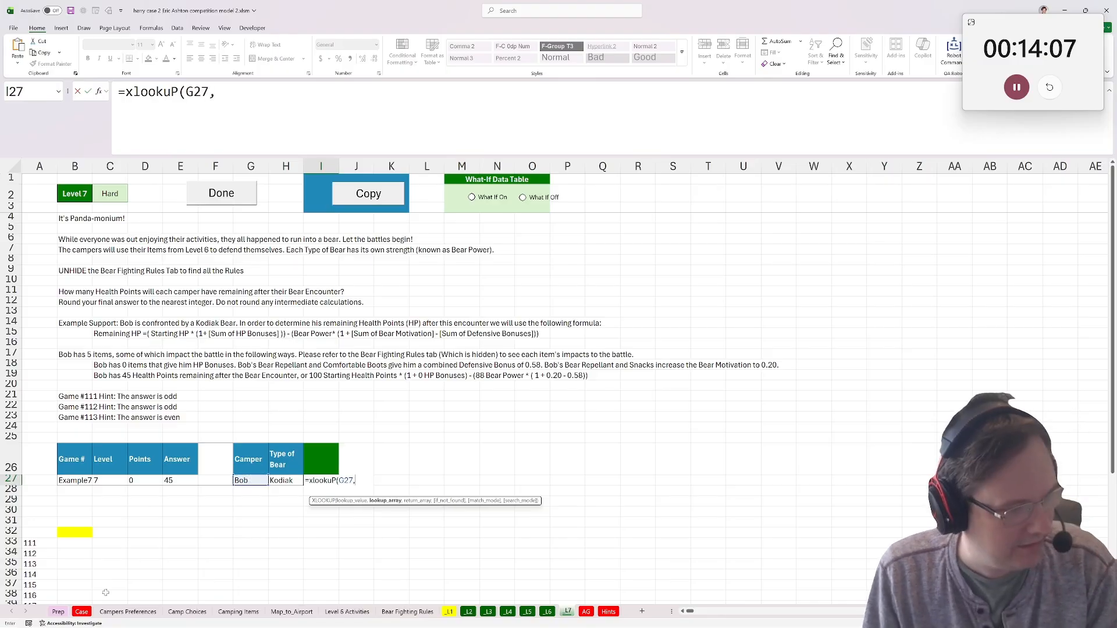
click(128, 612)
click(87, 235)
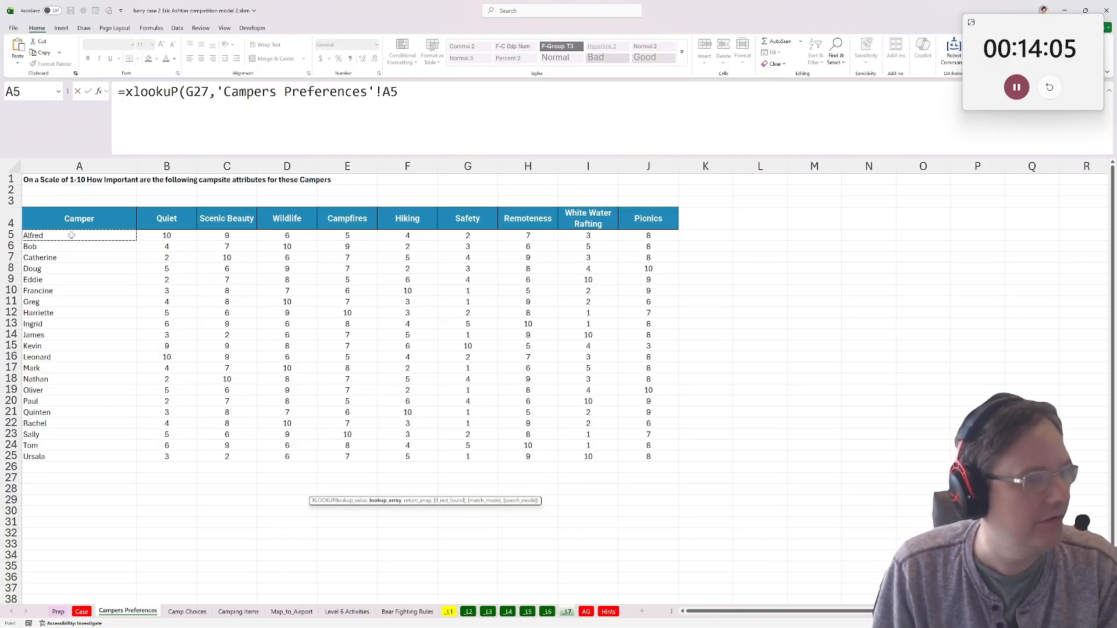
key(ctrl+shift+Down)
key(Escape)
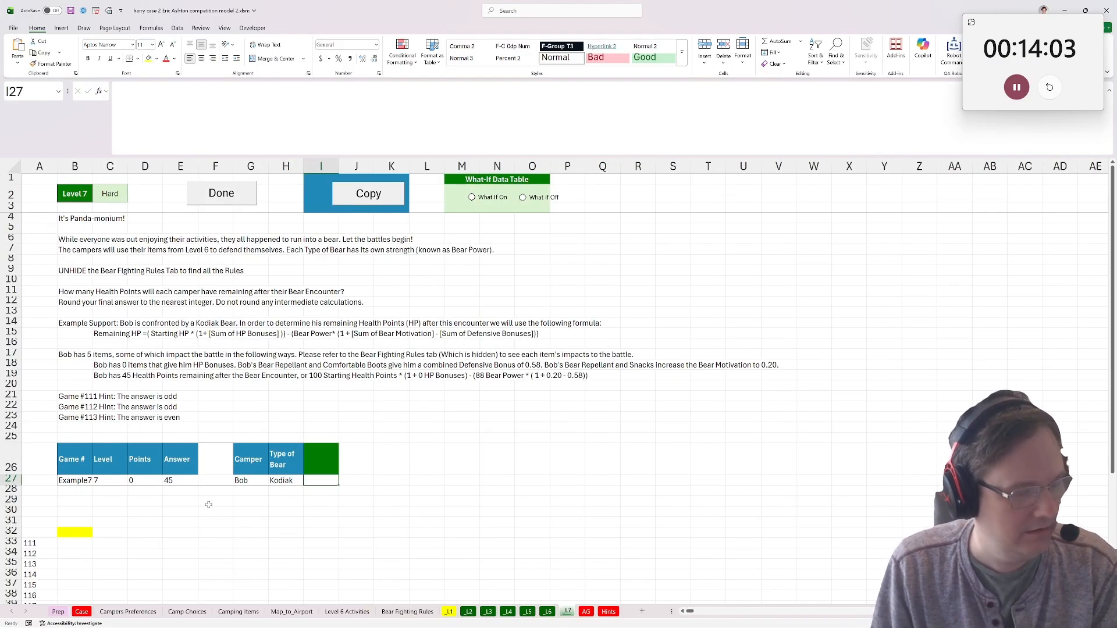
Copy the top-preference column from the earlier competition model and paste it into Campers Preferences at K5, keeping all existing defined names.
click(18, 29)
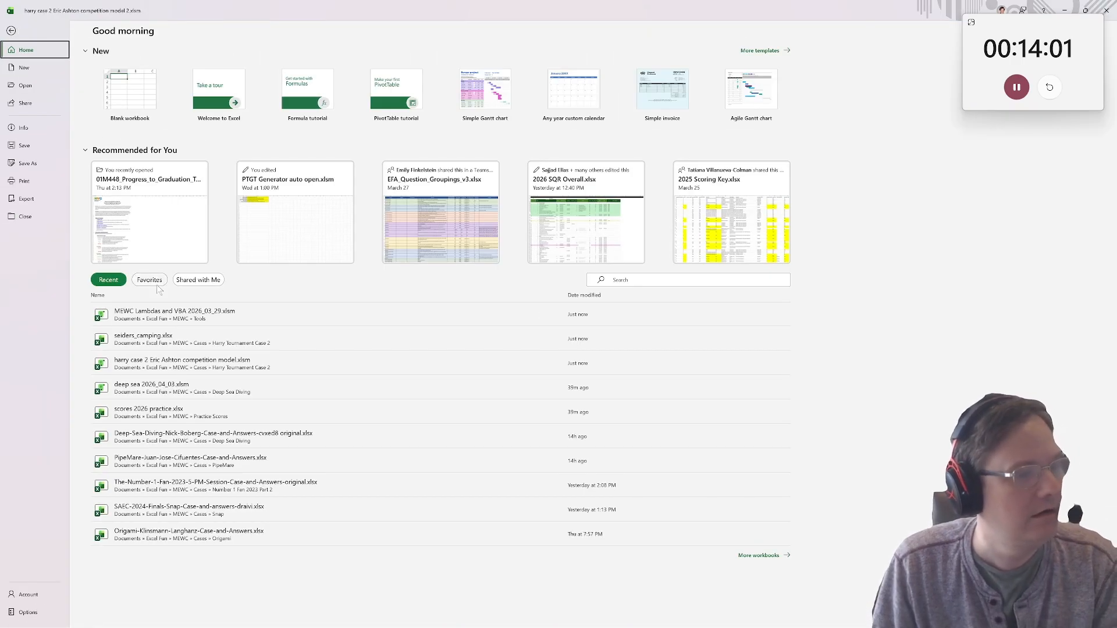
click(221, 366)
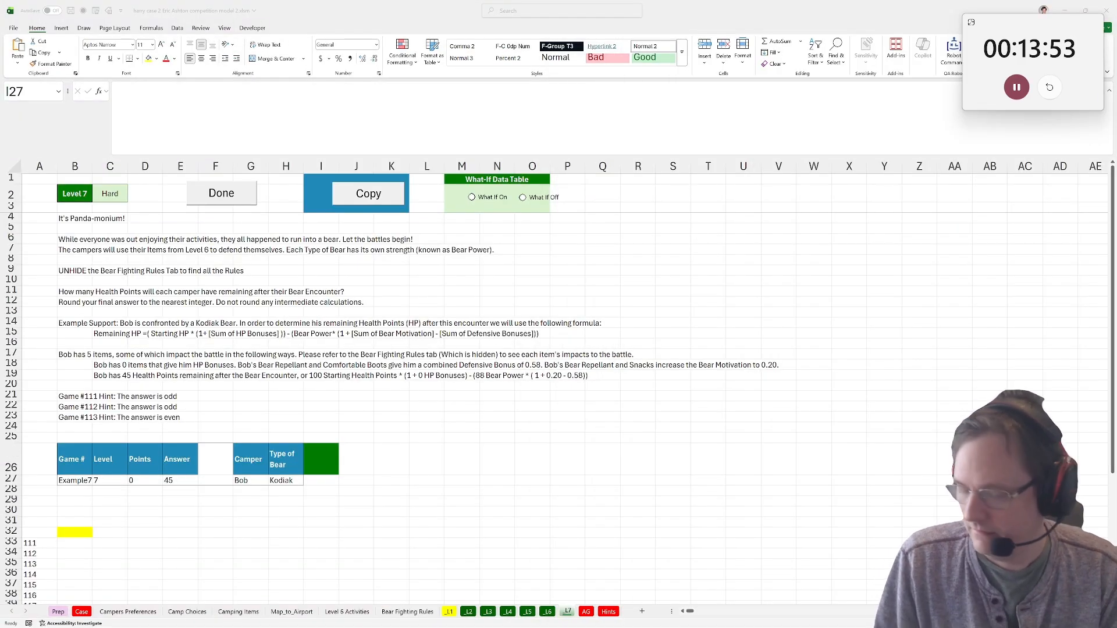
key(ctrl+c)
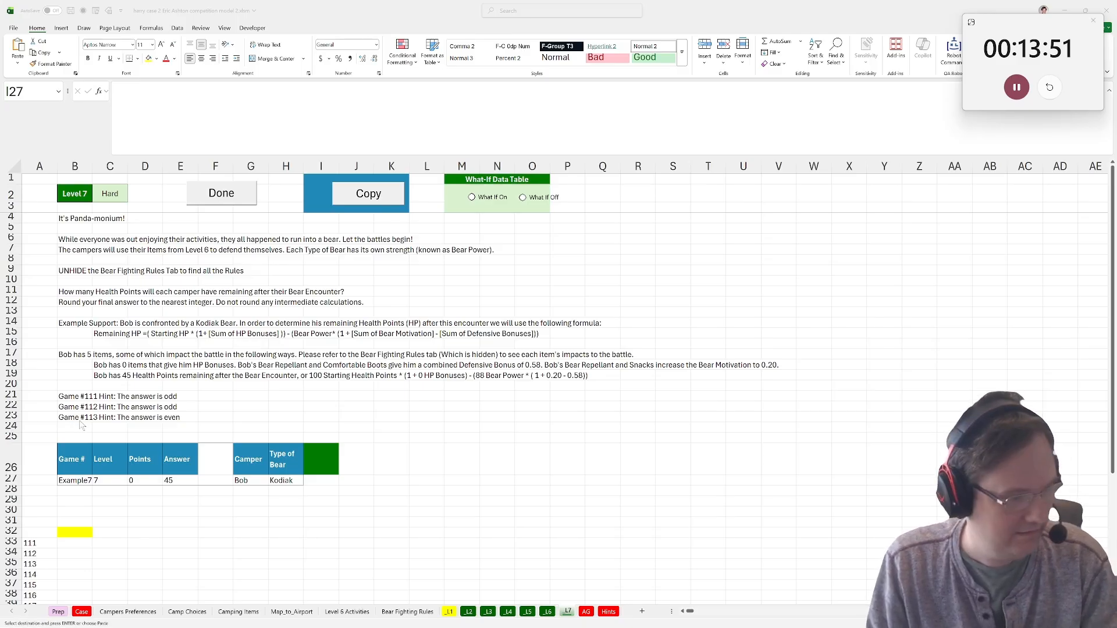
click(153, 613)
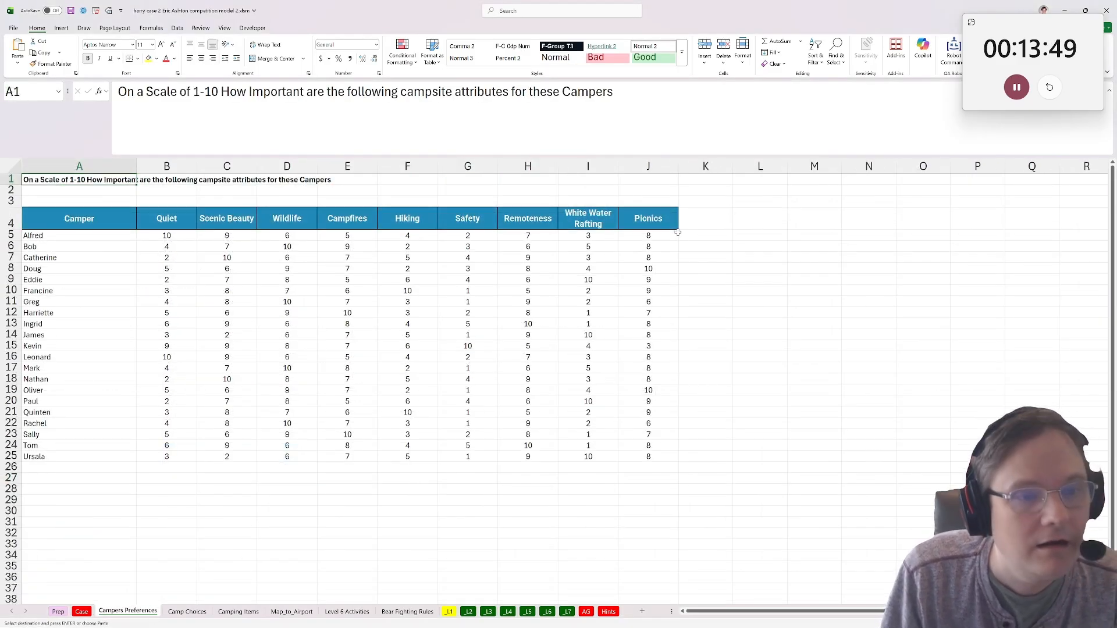
click(705, 236)
key(ctrl+v)
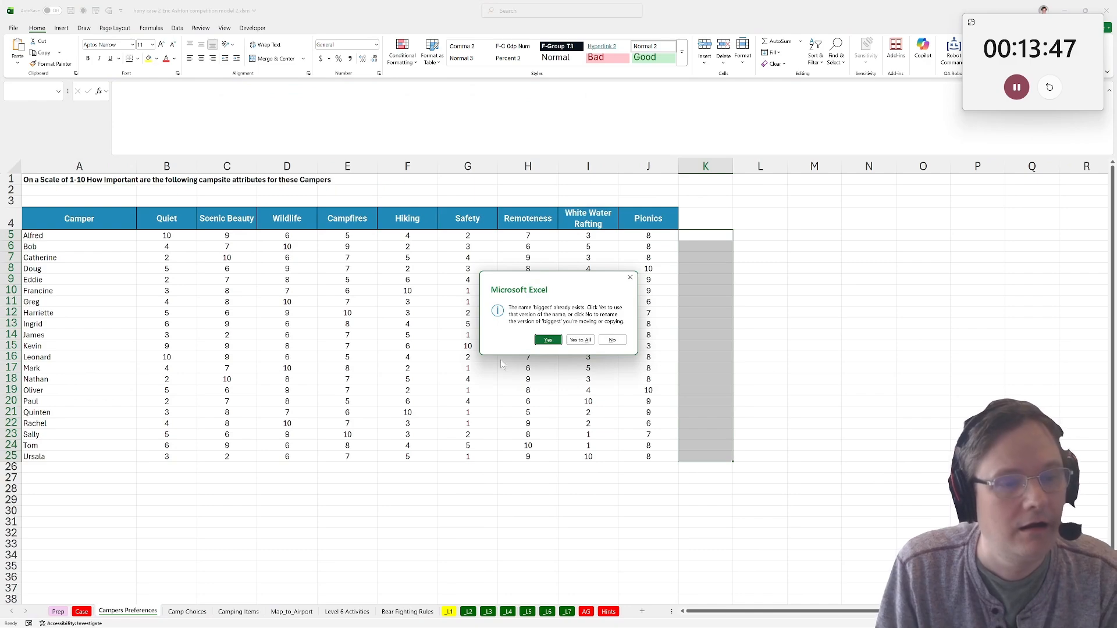
click(582, 341)
click(814, 335)
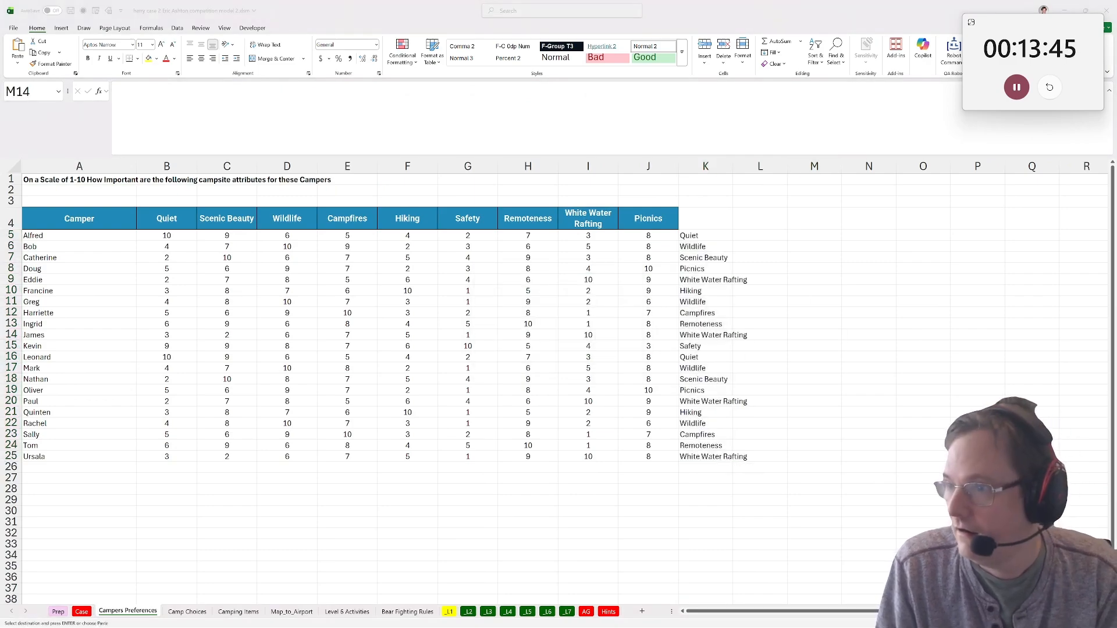
click(610, 512)
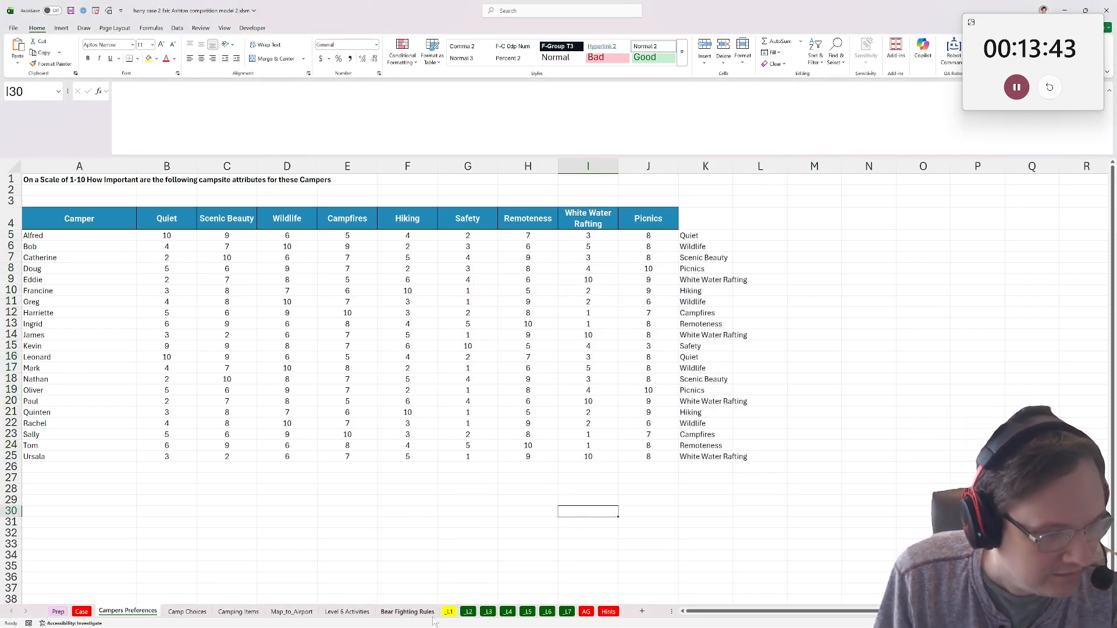
On the _L7 sheet, look up the example camper's top preference in I27 with XLOOKUP over Campers Preferences $A$5:$A$25 and $K$5:$K$25.
click(565, 613)
text(=xlookuP()
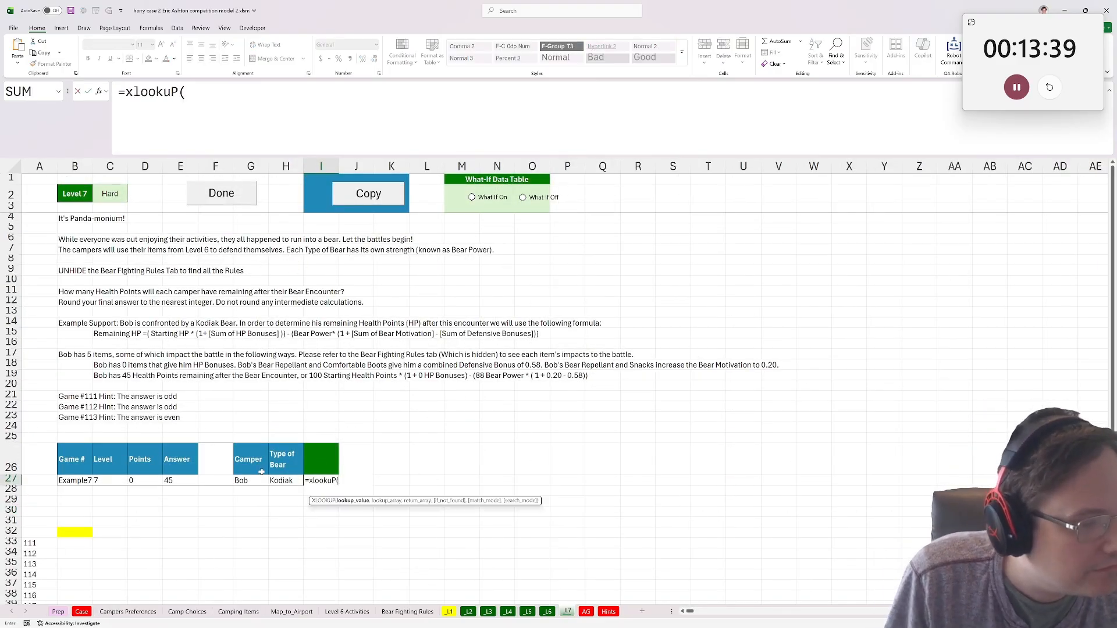
click(253, 481)
text(,)
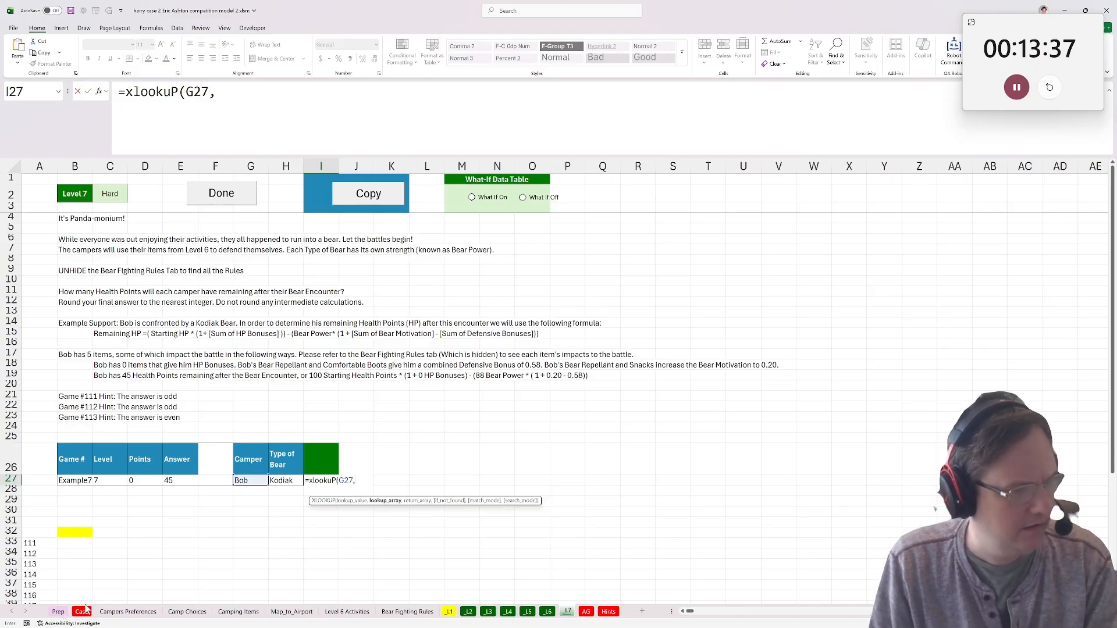
click(150, 616)
drag(59, 235, 87, 456)
key(F4)
text(,)
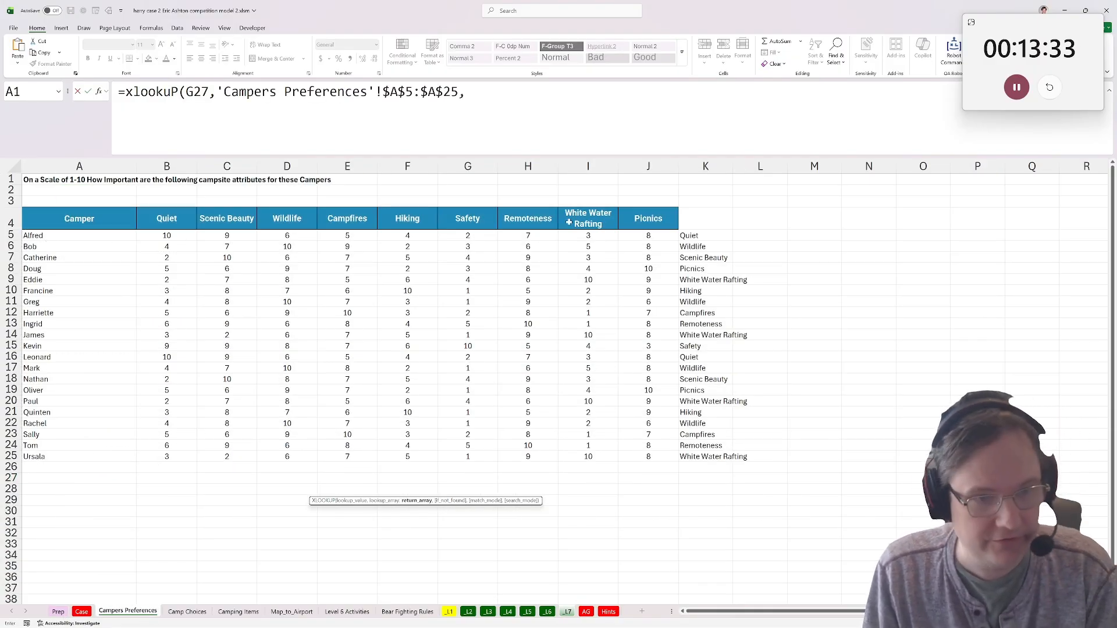
drag(719, 236, 722, 458)
key(F4)
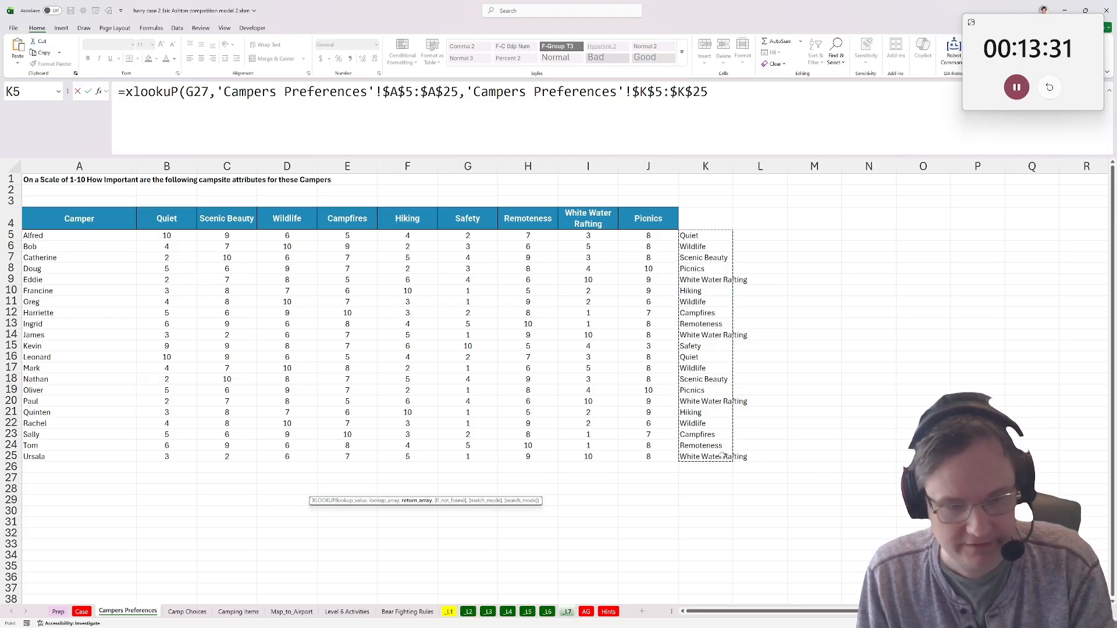
key(Return)
click(355, 479)
text(=xlookuP()
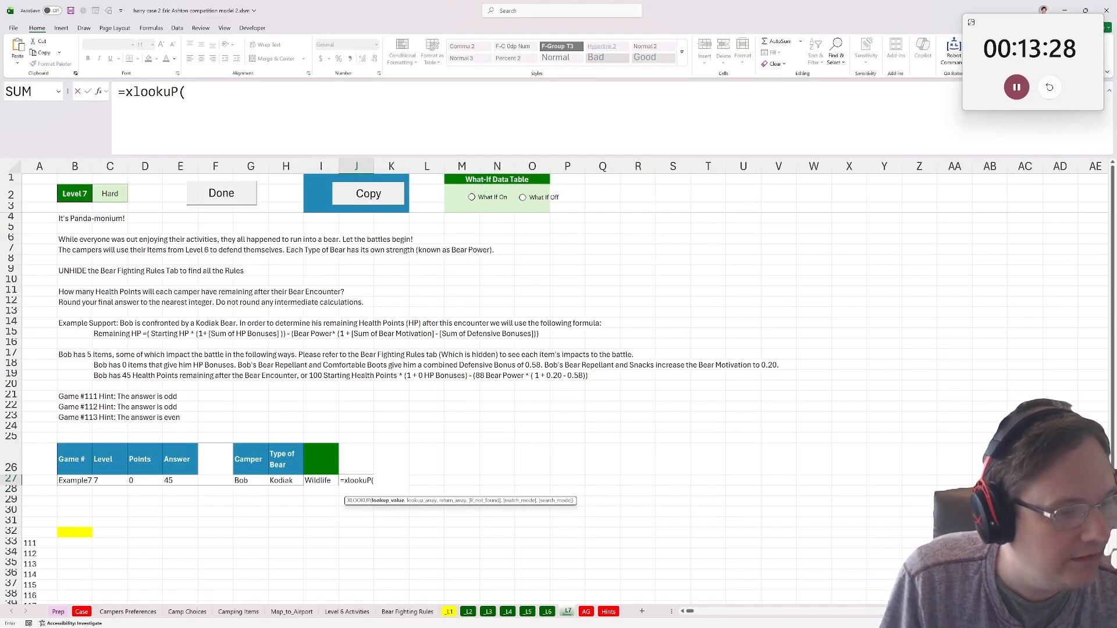
click(322, 483)
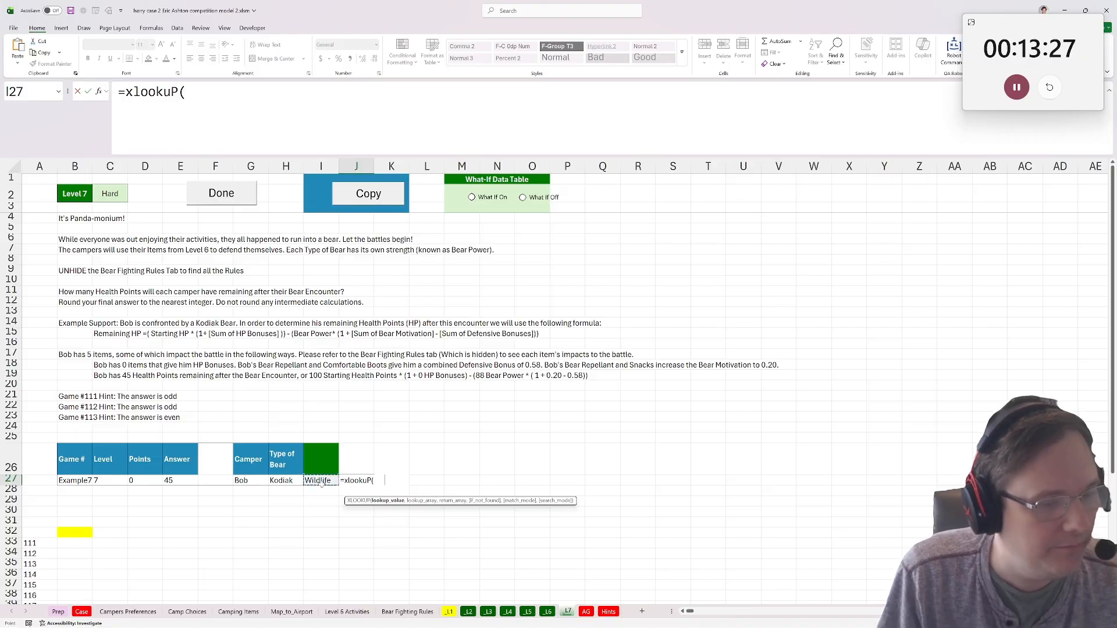
key(F4)
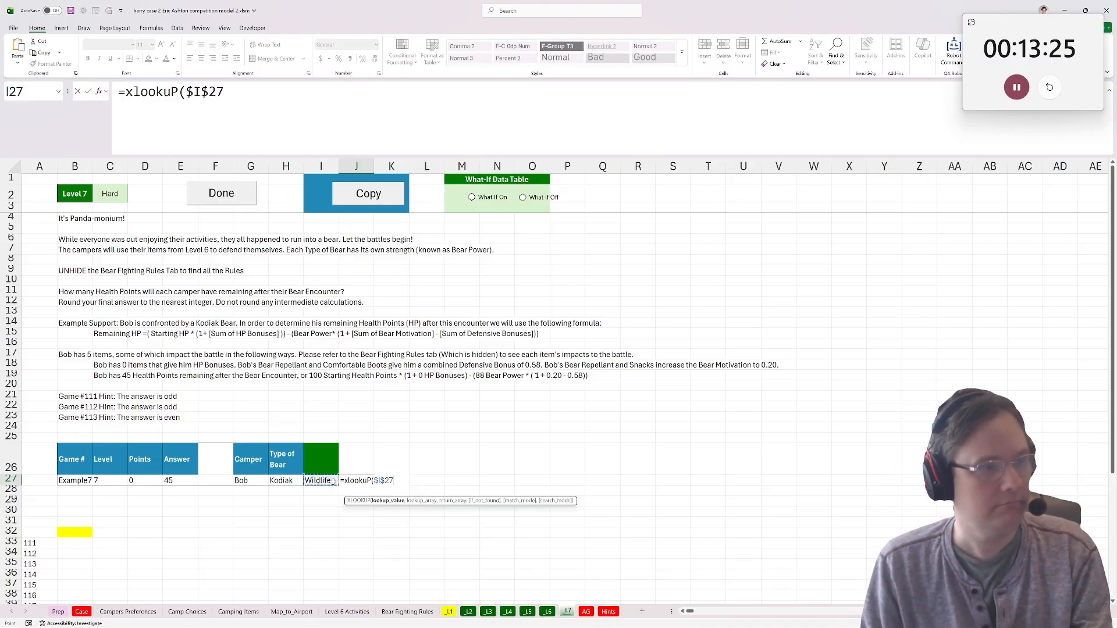
text(,)
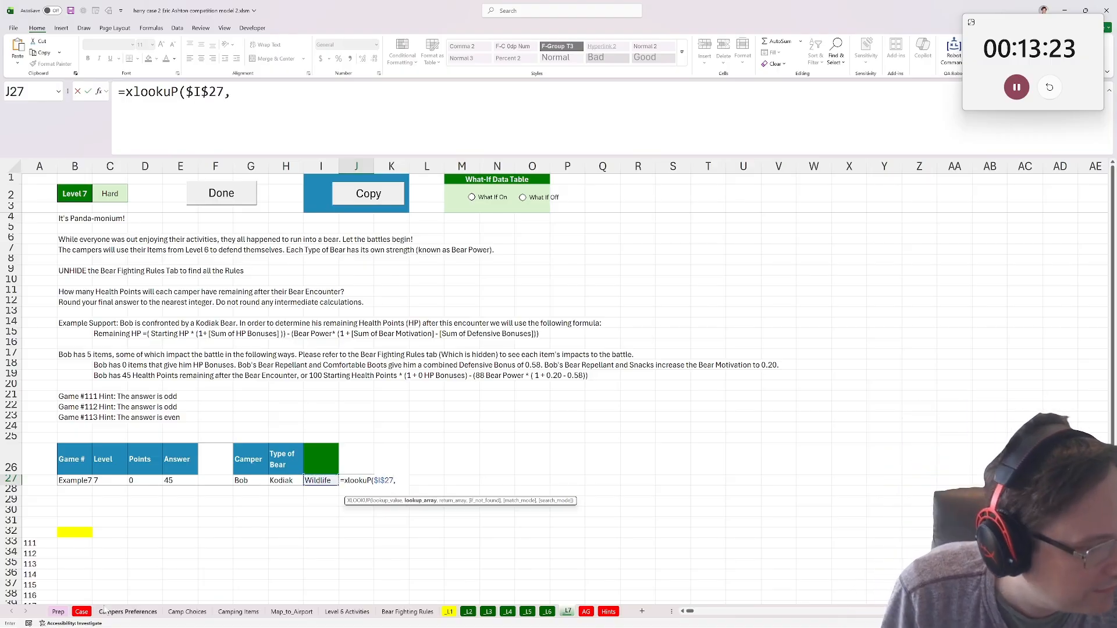
click(133, 612)
click(193, 612)
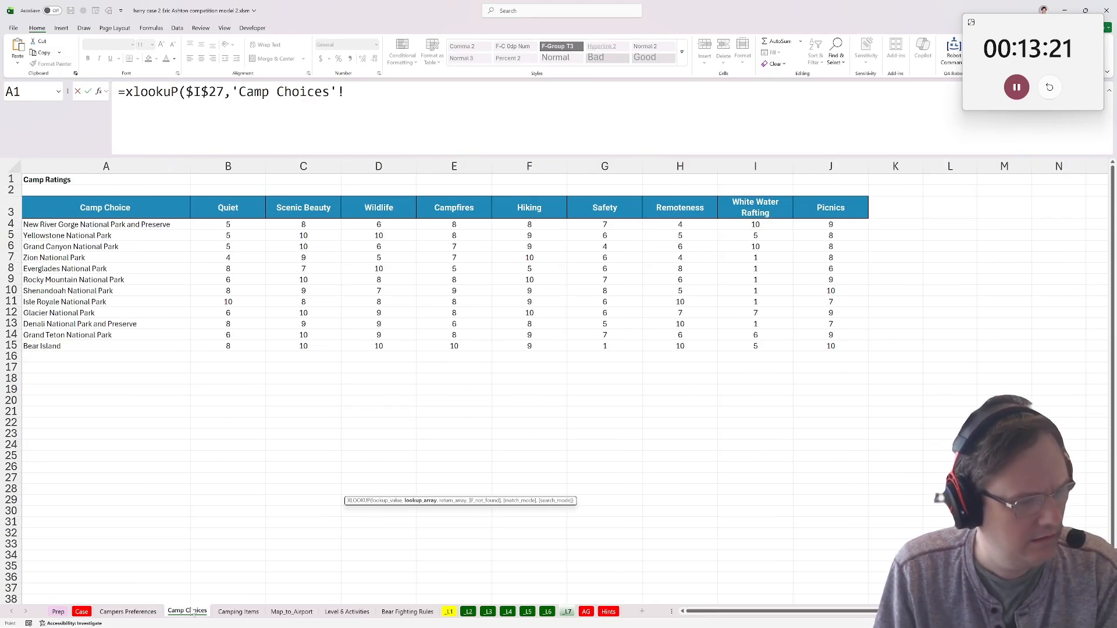
click(227, 612)
click(291, 612)
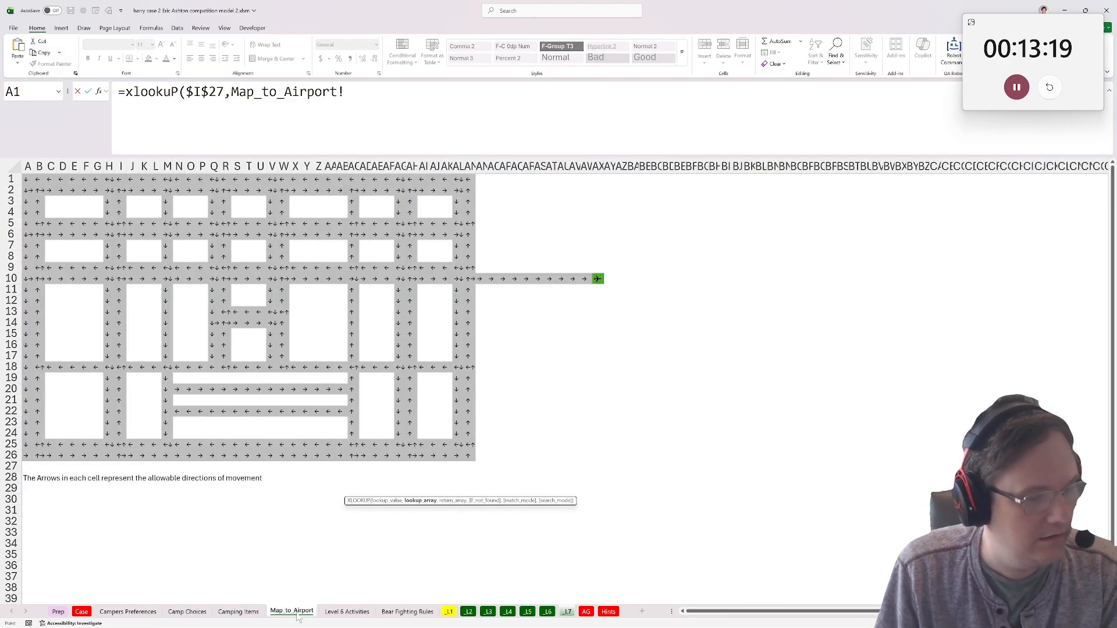
key(Escape)
On the Camping Items sheet, reshape A1:A130 into rows of five from D3 with WRAPROWS.
click(239, 612)
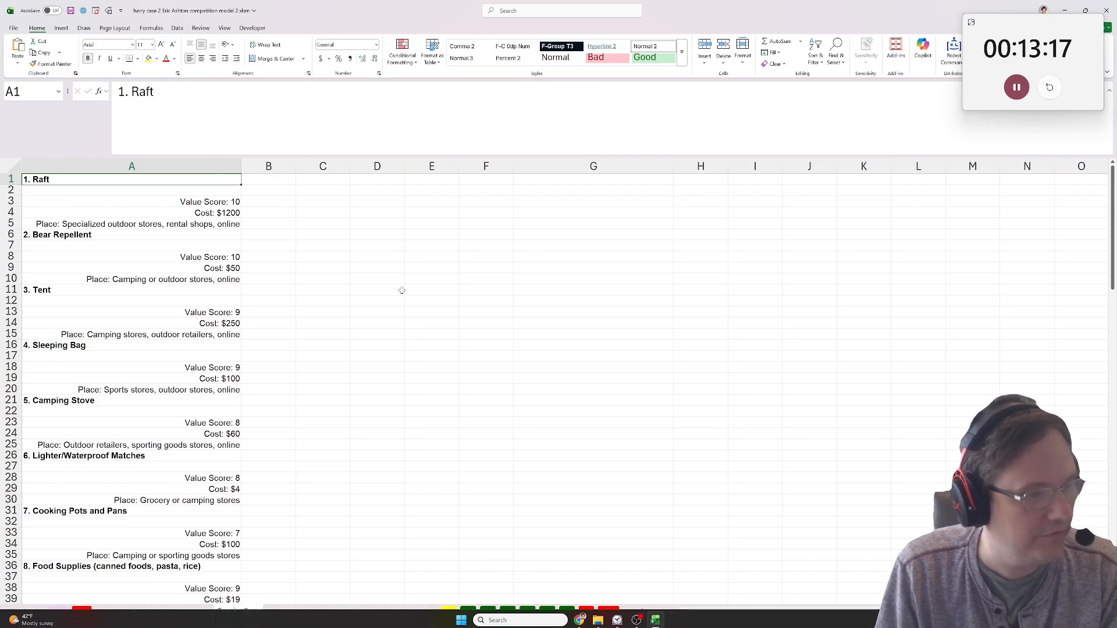
click(375, 202)
text(=wra)
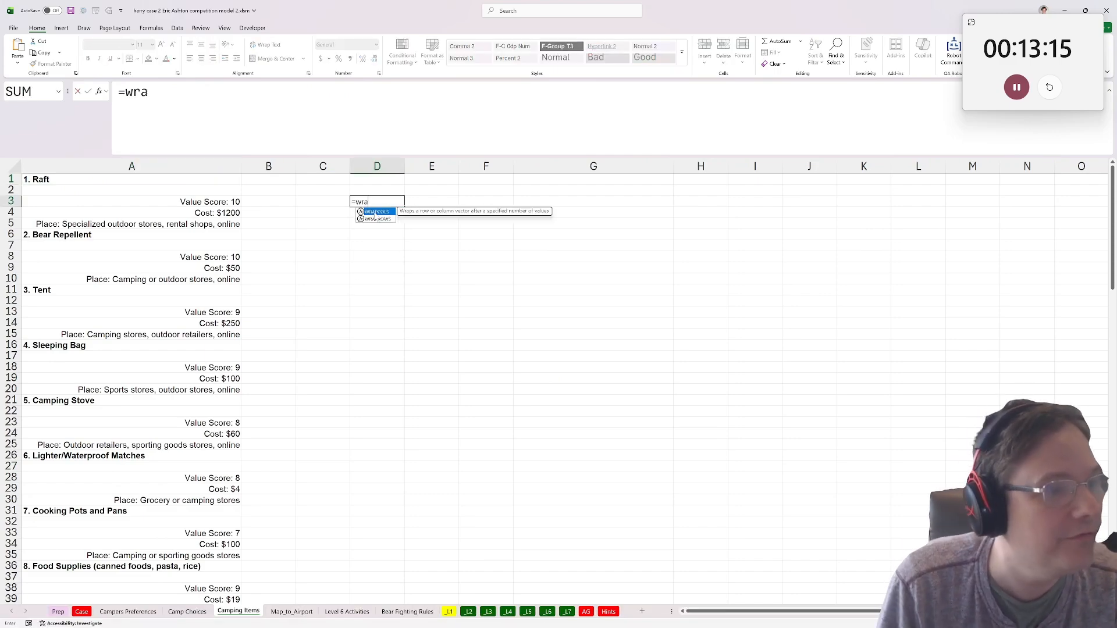
text(p)
double_click(377, 219)
drag(102, 184, 116, 547)
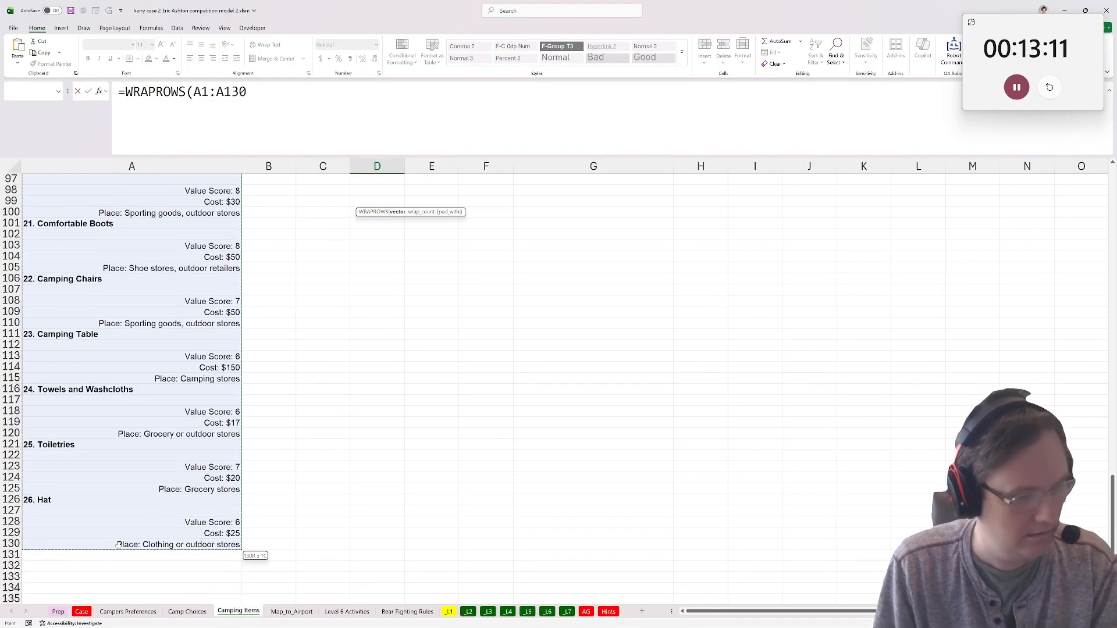
text(,5))
key(ctrl+Return)
scroll(269, 491, up, 20)
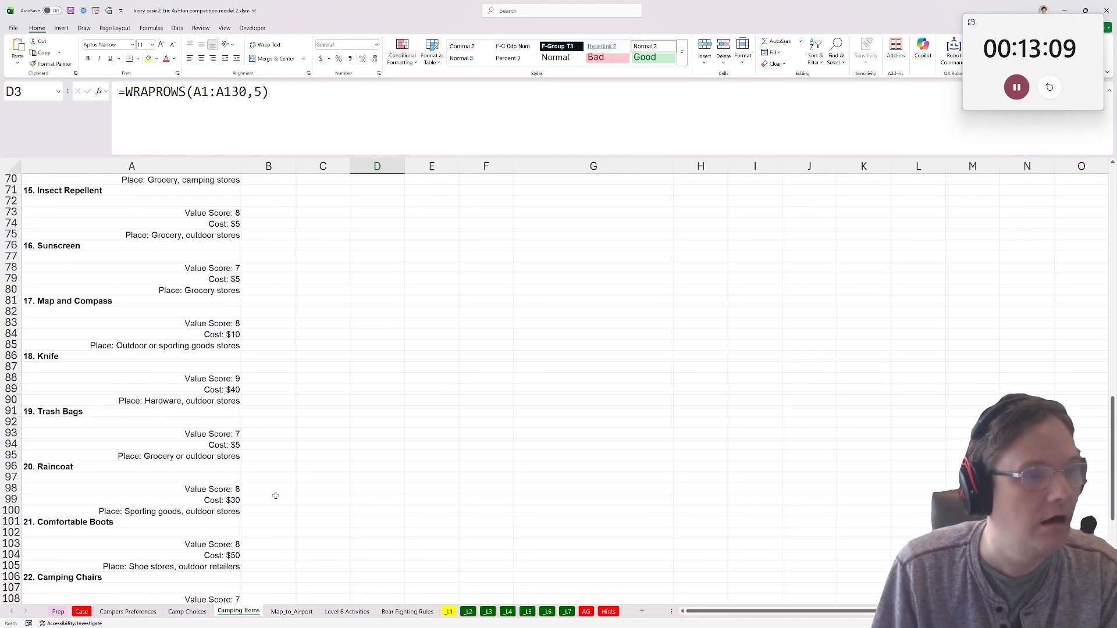
click(753, 201)
click(364, 202)
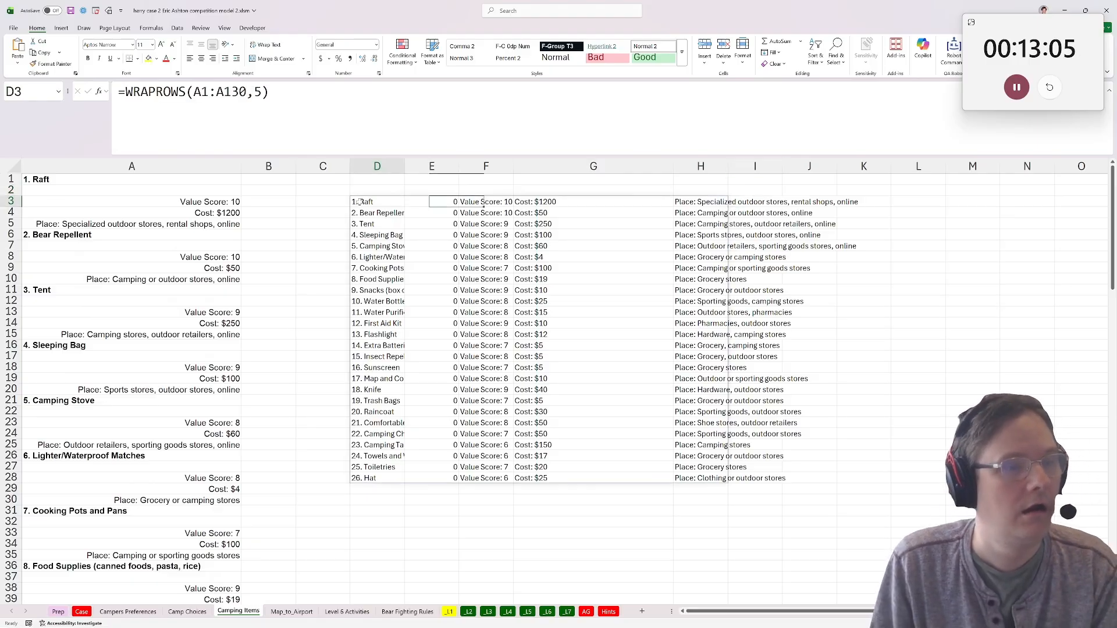
In J27 of the _L7 sheet, look up the items needed for I27 with XLOOKUP over Level 6 Activities $A$3:$A$11 and $C$3:$C$11.
click(294, 613)
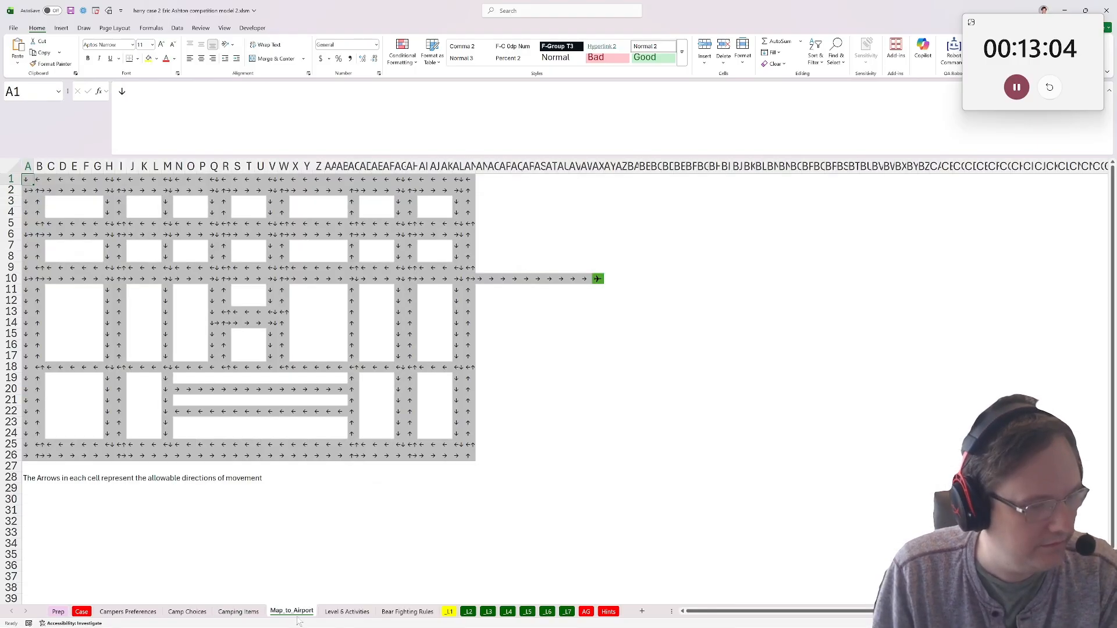
click(357, 614)
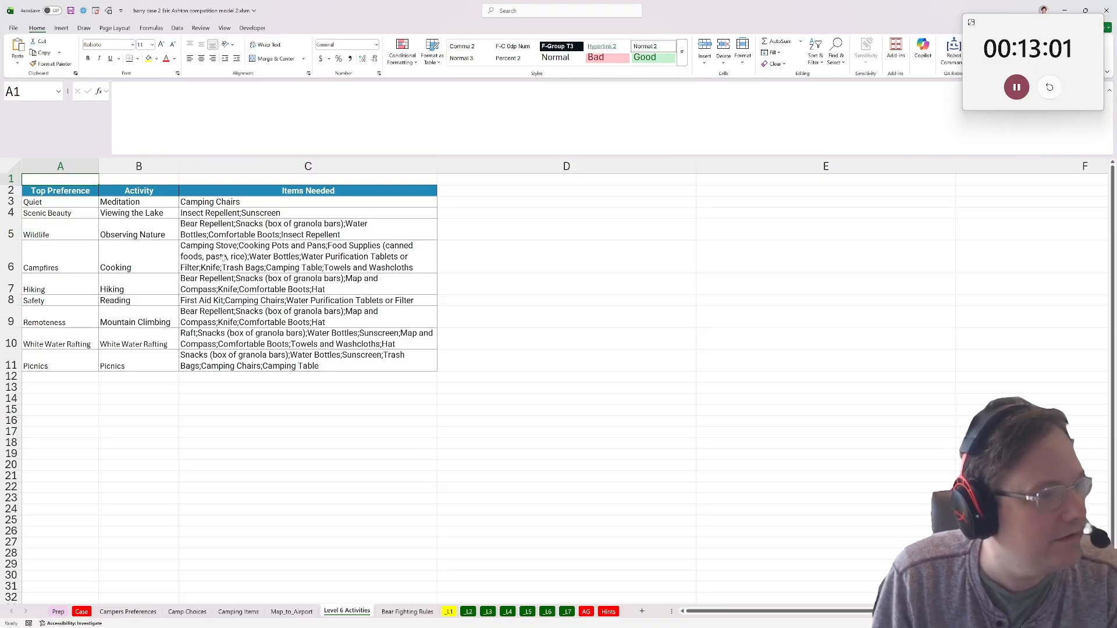
drag(285, 202, 279, 364)
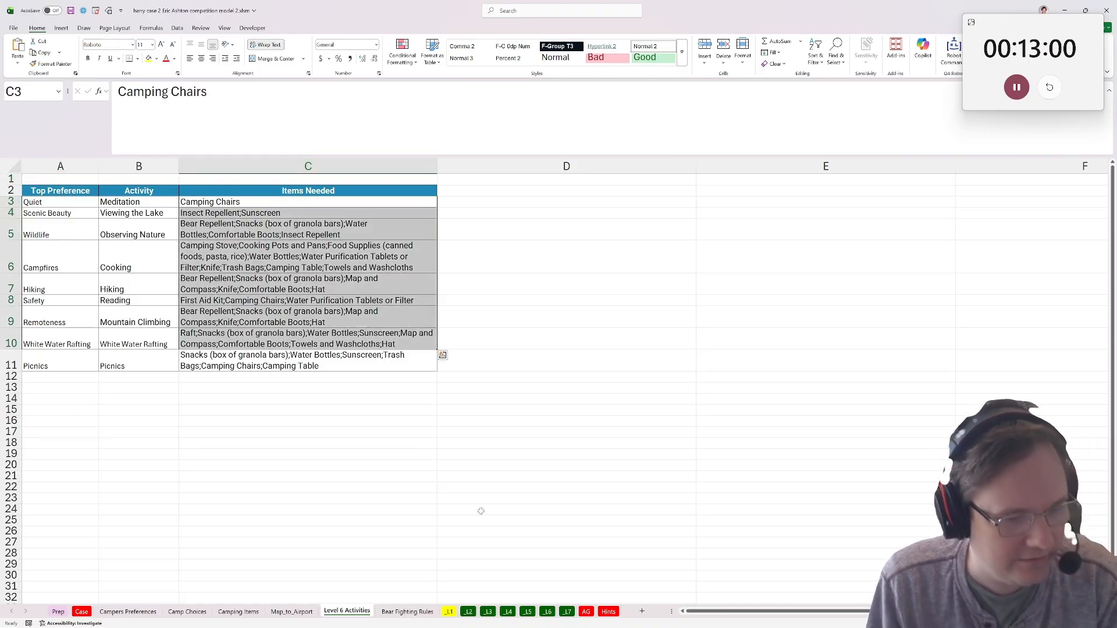
click(567, 611)
text(=xlookuP()
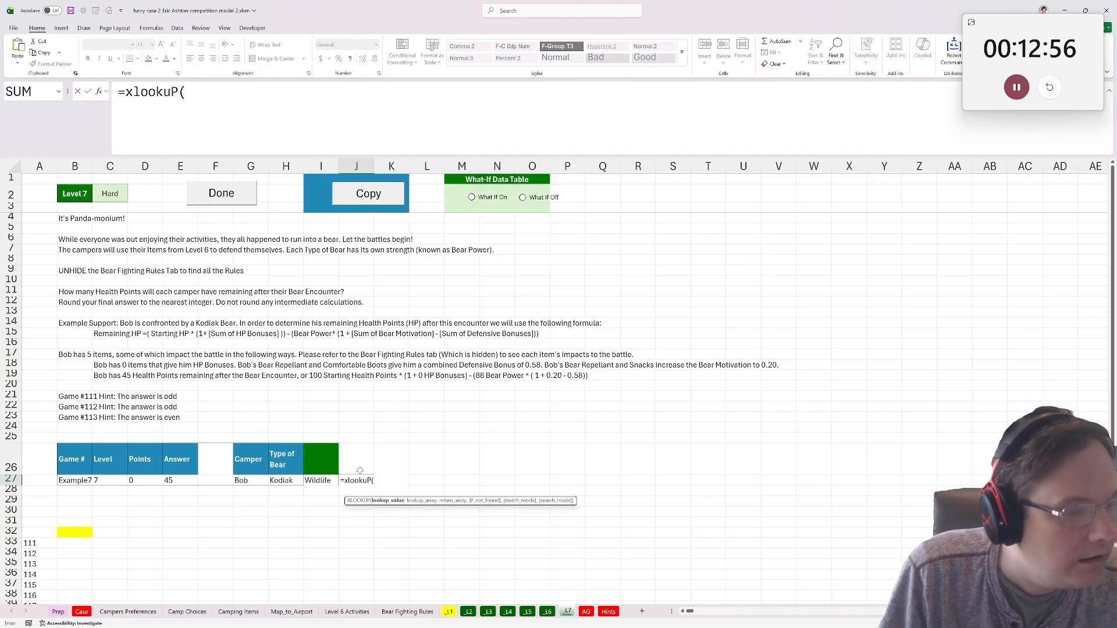
click(309, 480)
text(,)
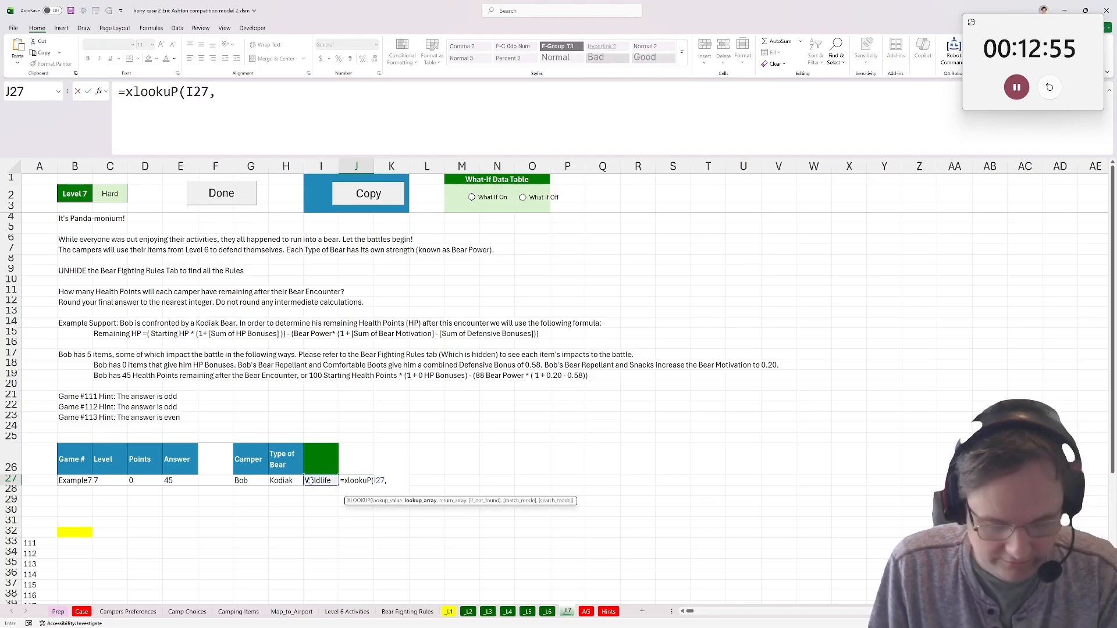
click(347, 612)
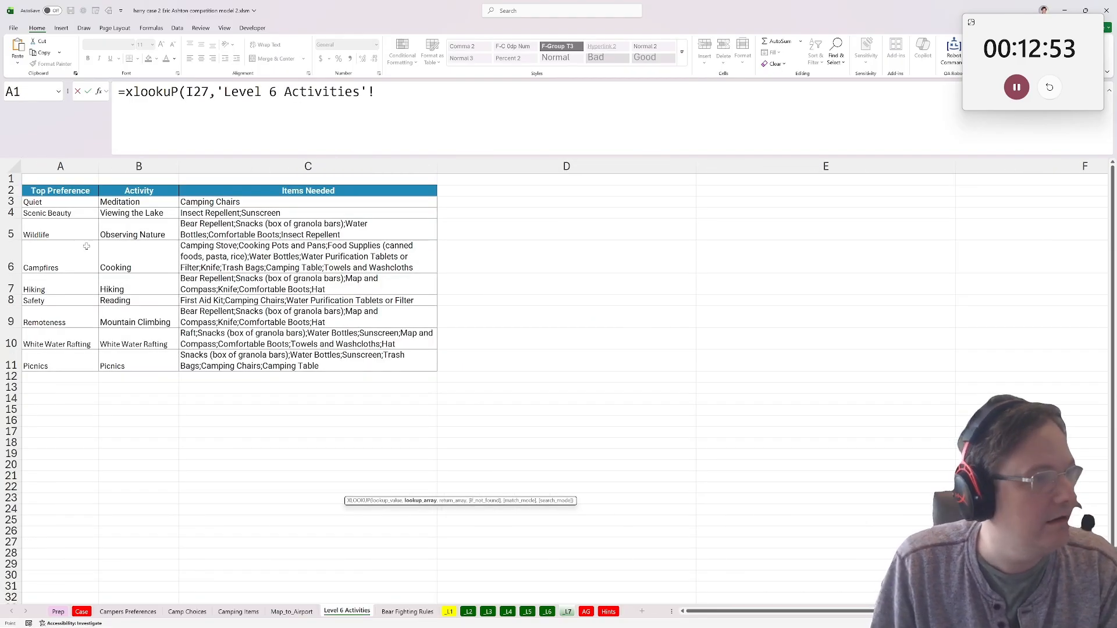
drag(35, 198, 78, 364)
key(F4)
text(,)
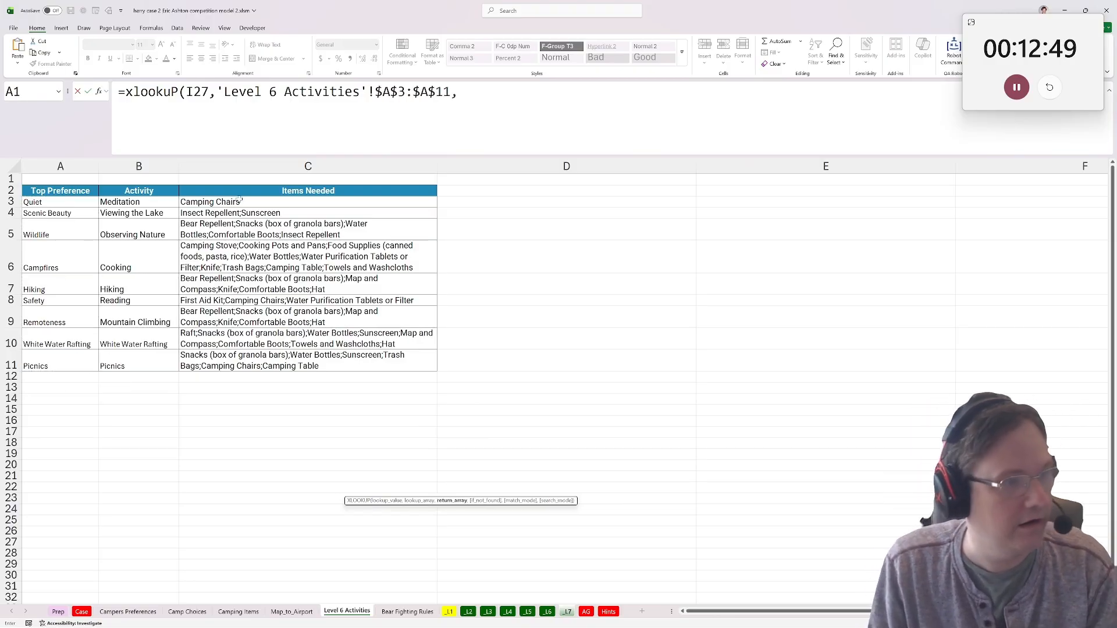
drag(240, 199, 403, 359)
key(F4)
text())
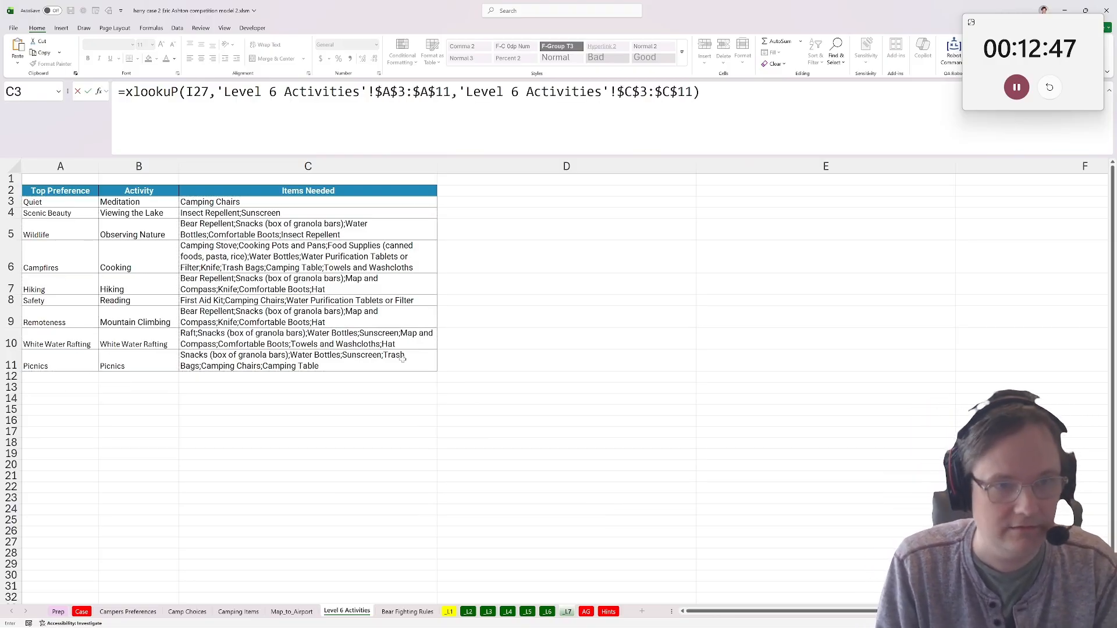
key(Return)
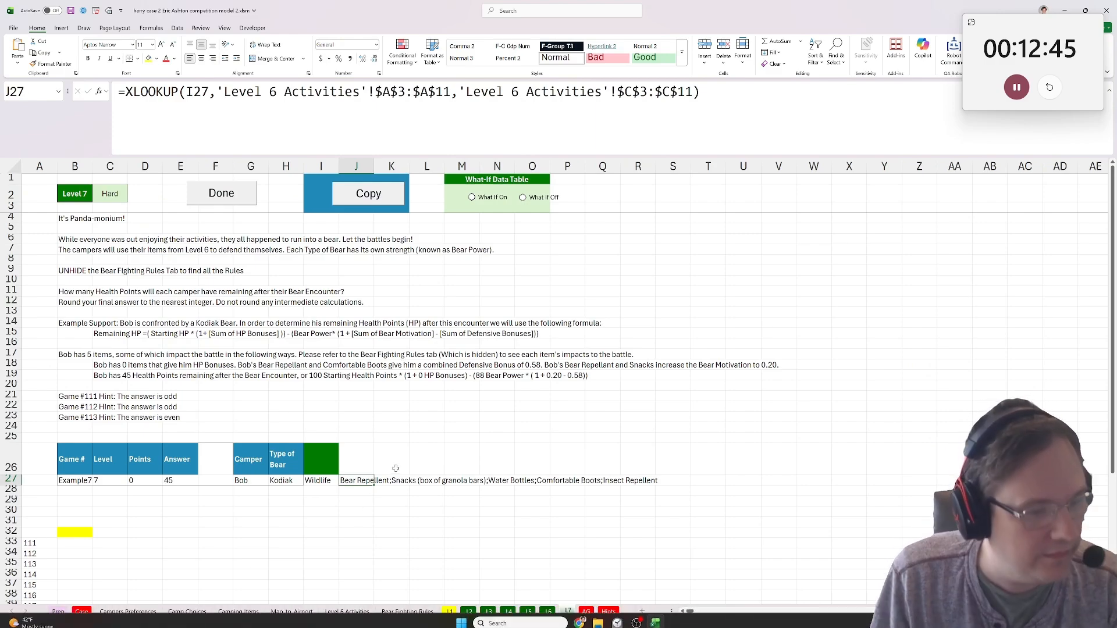
Head the helper columns in row 26 as Pref in I26, Items in J26 and Items in K26.
click(396, 468)
click(396, 489)
click(364, 464)
text(It)
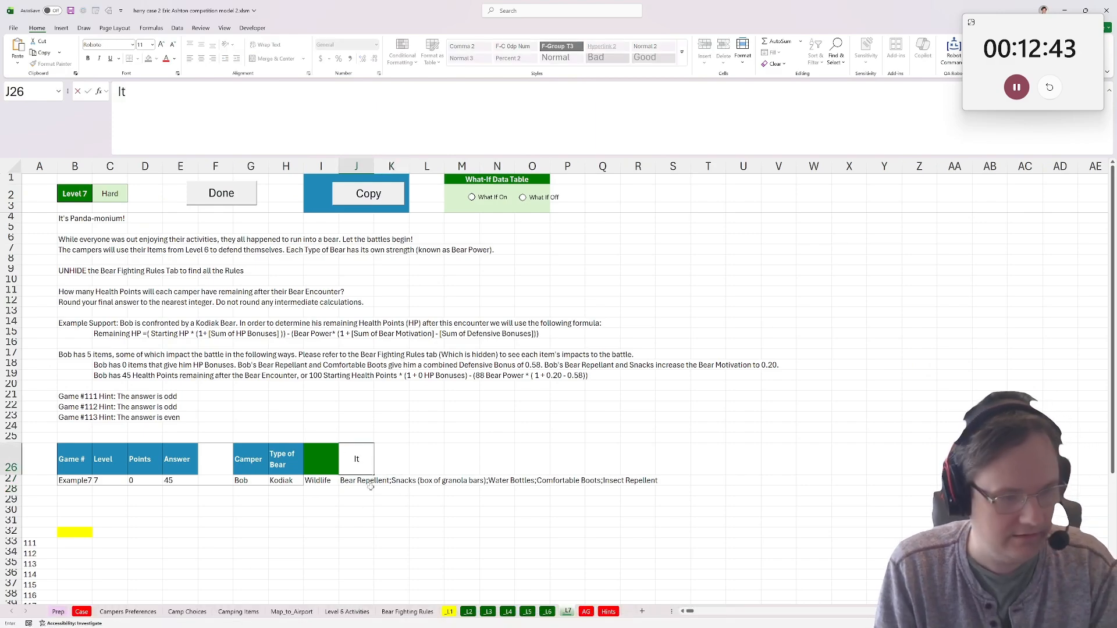
text(ems)
key(Tab)
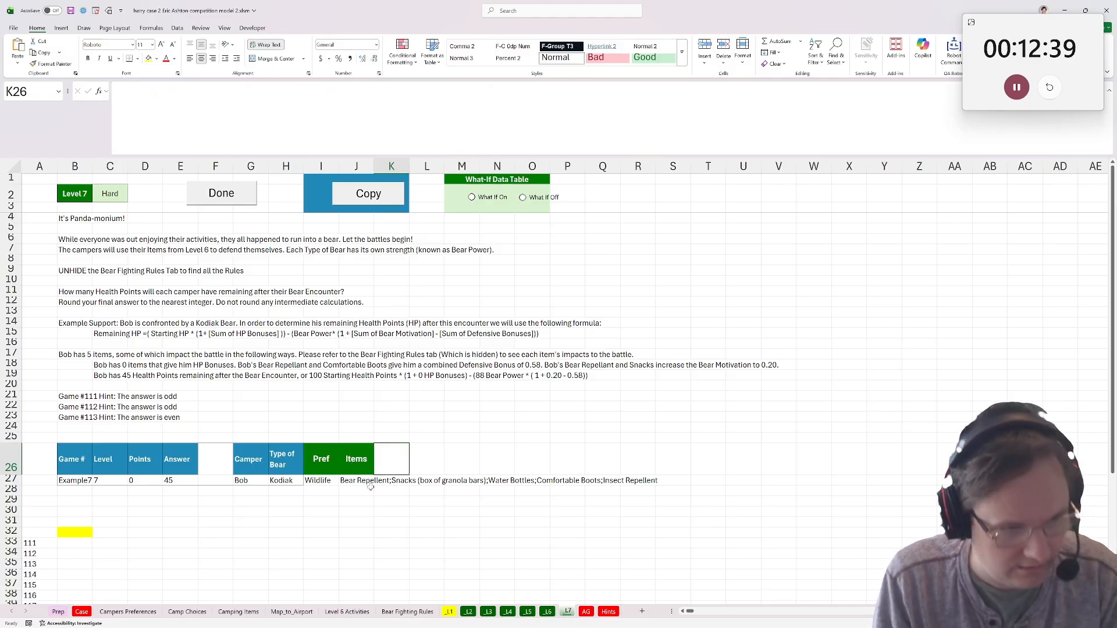
text(Items)
key(Return)
Split the item list from J27 at each semicolon in K27 with TEXTSPLIT.
text(=textsplit()
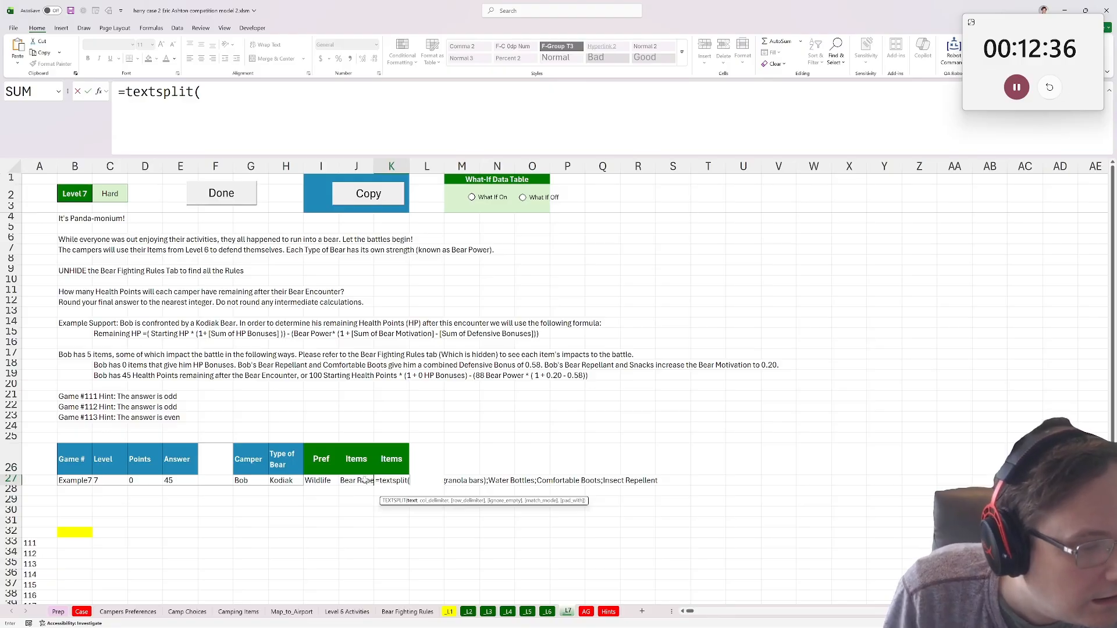
click(365, 478)
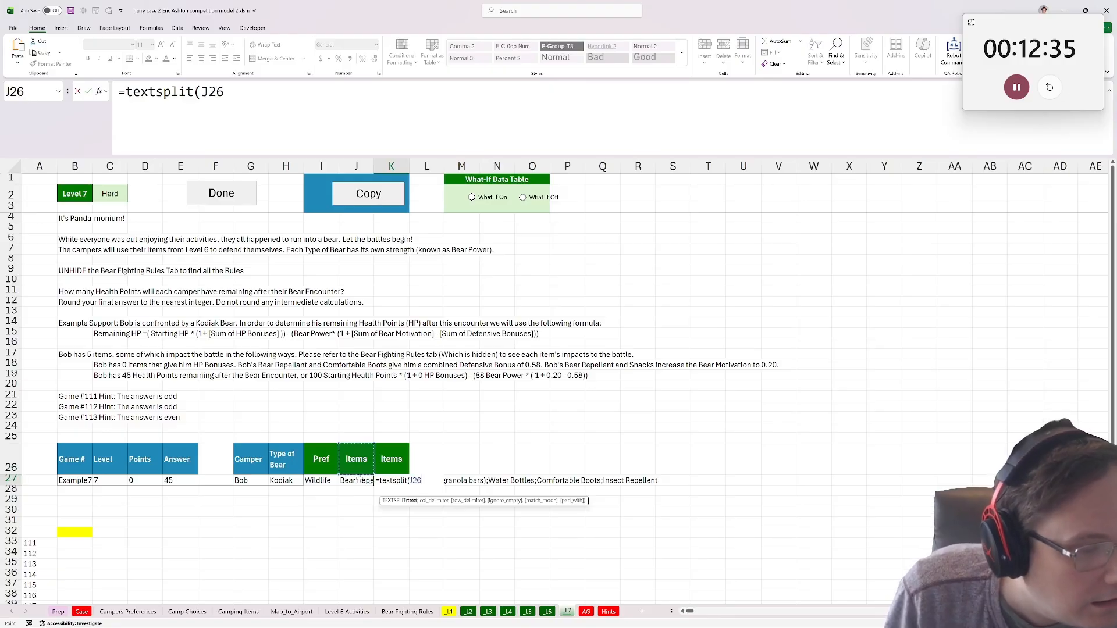
text(,";")
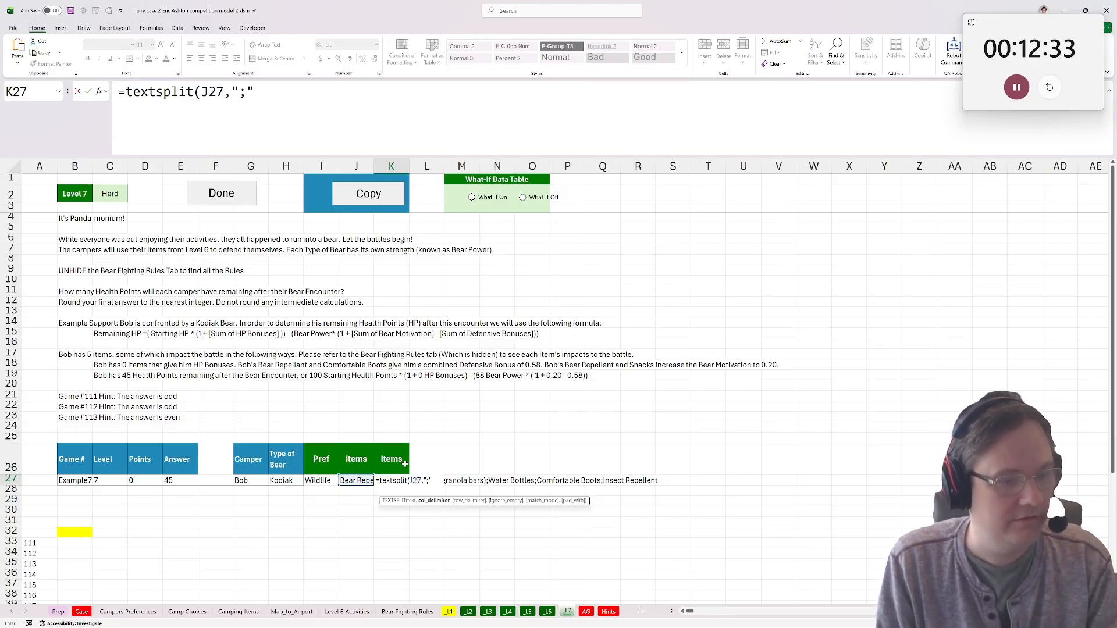
text())
key(ctrl+Return)
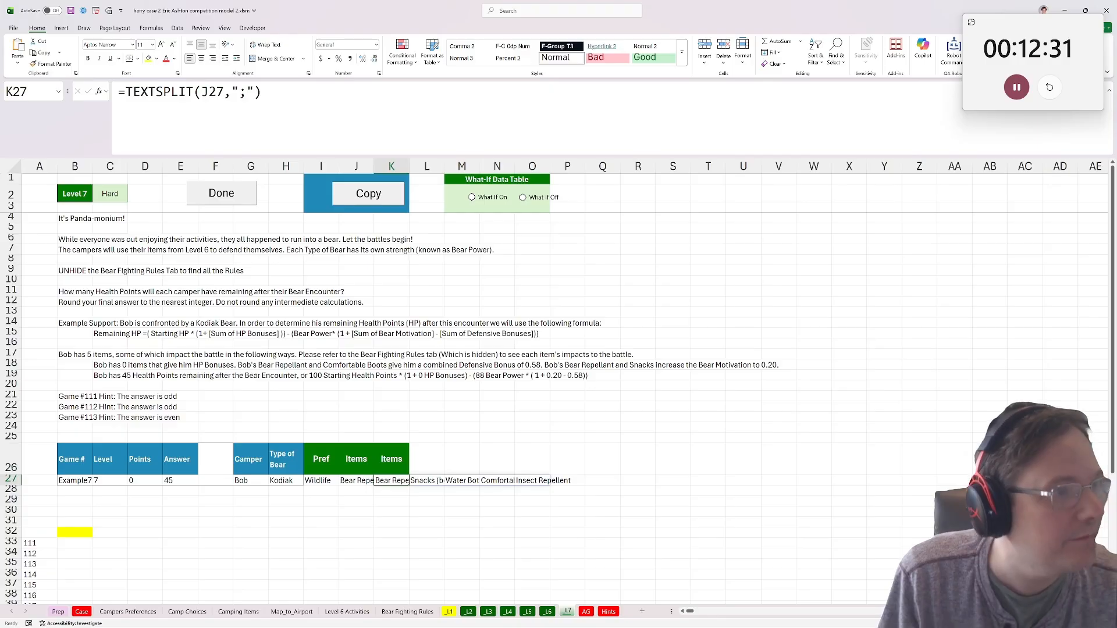
Change the K27 formula to =TEXTSPLIT(J27,,";") so the items run down rows.
key(F2)
key(Left)
key(Left)
key(Left)
key(Left)
key(Left)
text(,)
key(ctrl+Return)
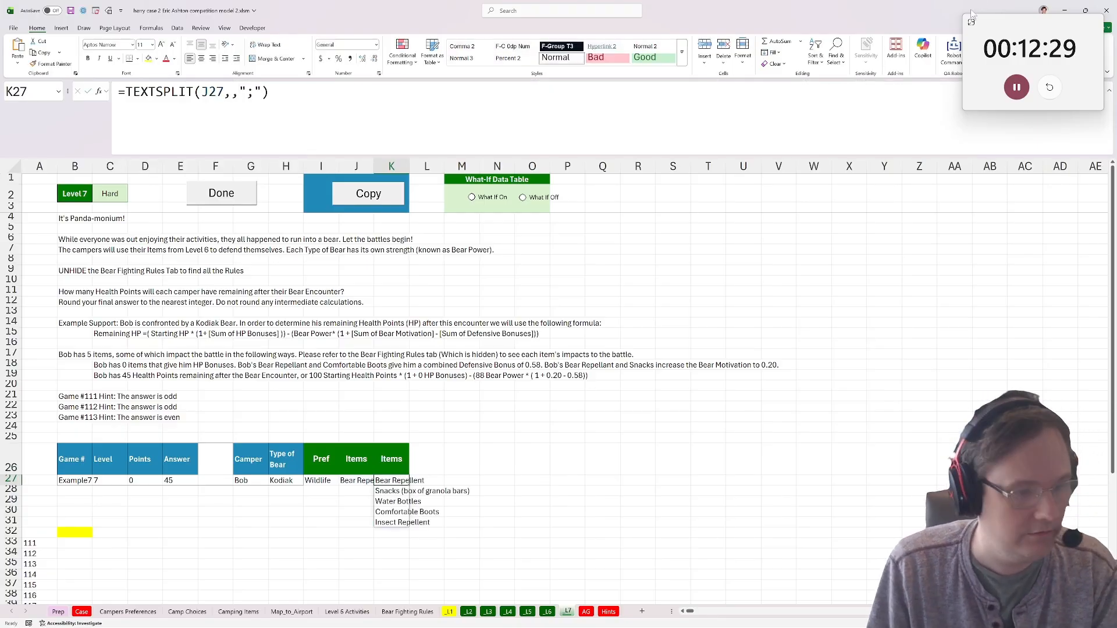
Copy A2:H28 of the Bear Fighting Rules sheet and paste it into the _L7 sheet at D36.
click(271, 542)
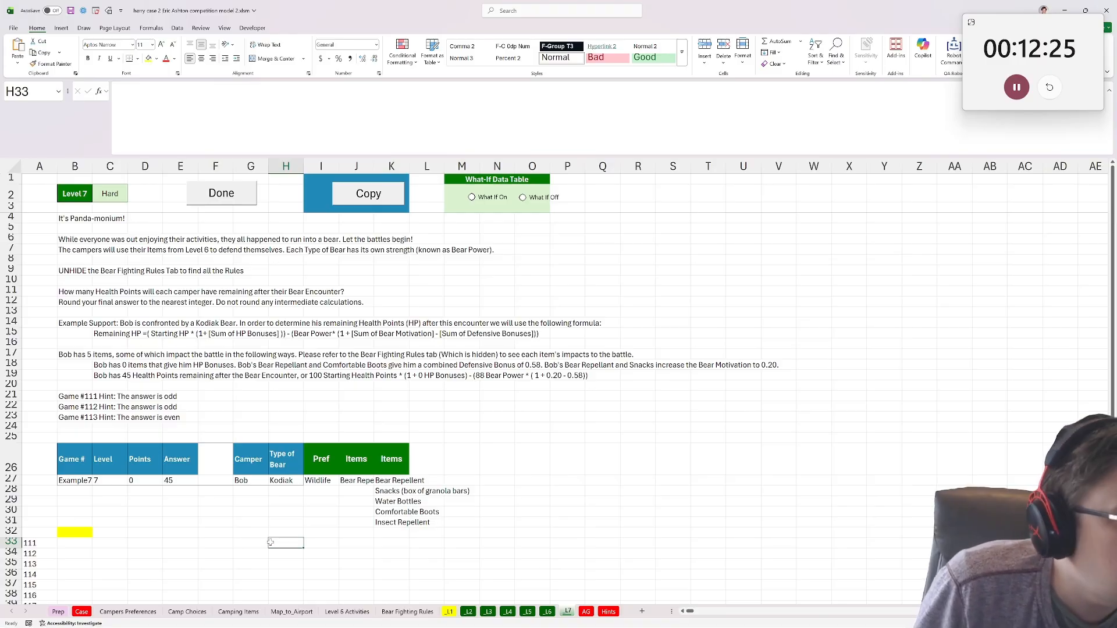
scroll(271, 542, down, 1)
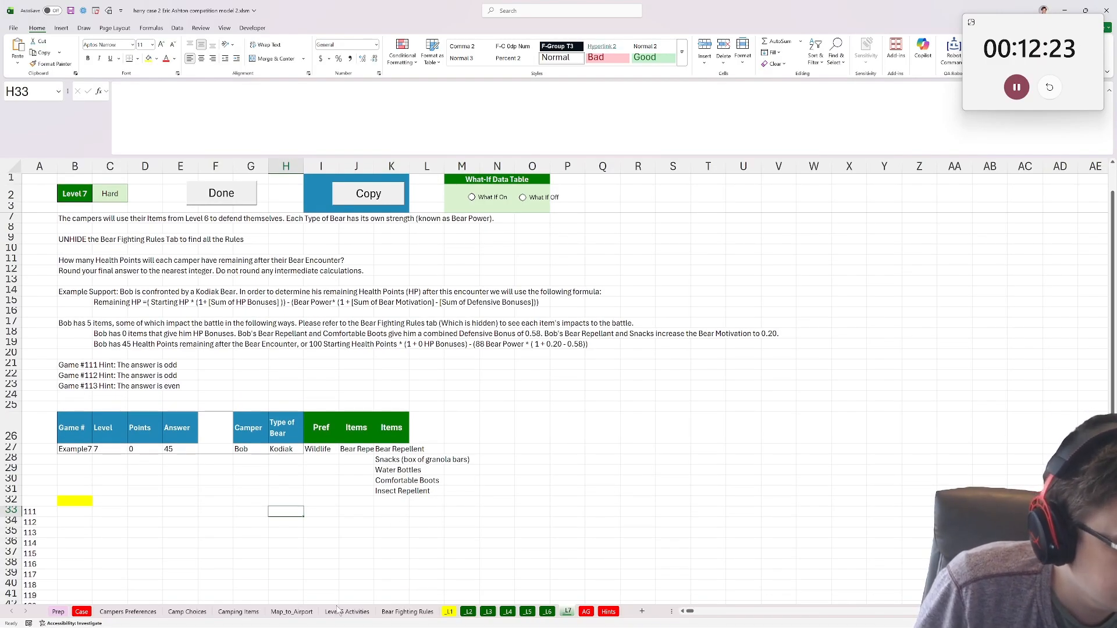
click(414, 611)
click(43, 259)
drag(47, 217, 652, 554)
key(ctrl+c)
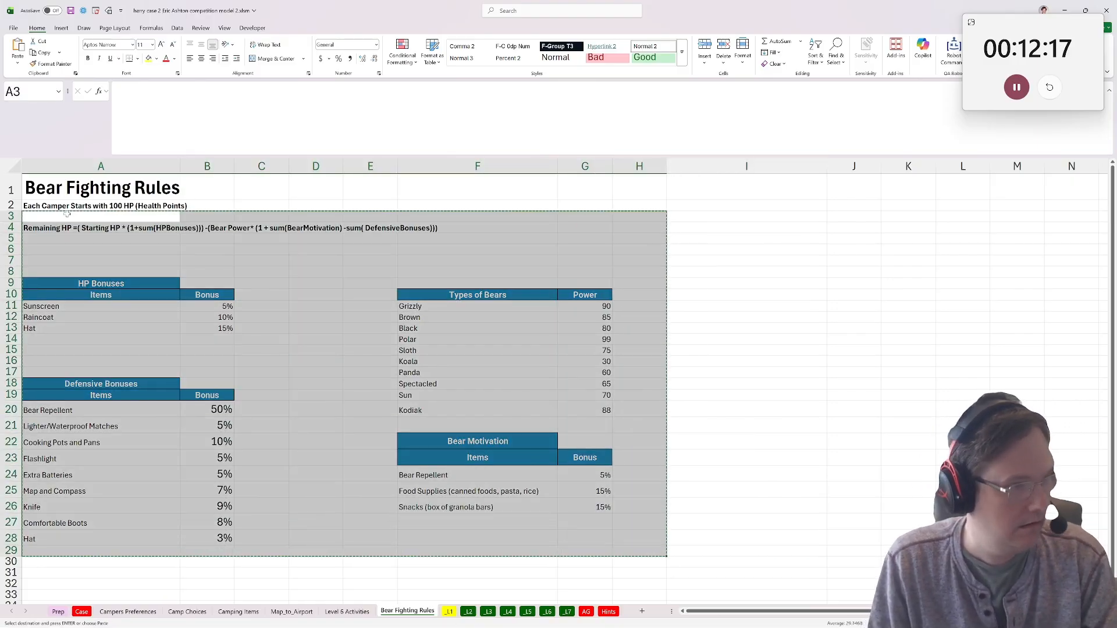
drag(47, 206, 643, 526)
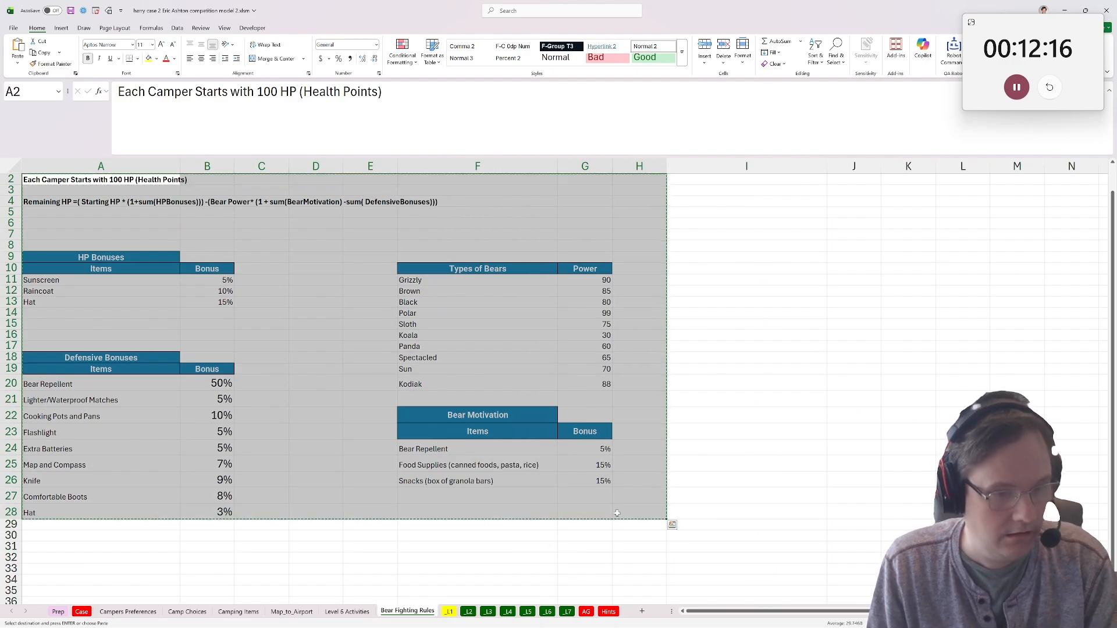
click(567, 612)
click(147, 415)
key(ctrl+v)
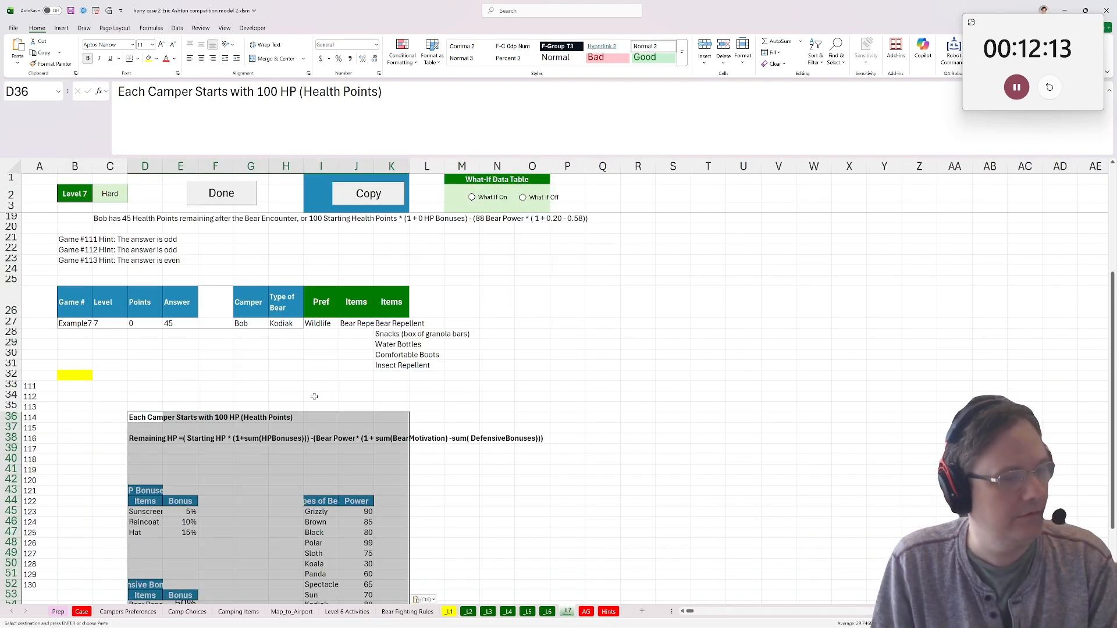
Head a new helper column in L26 of the _L7 sheet as HP Bonuses.
scroll(280, 426, up, 2)
scroll(256, 427, down, 4)
scroll(253, 427, up, 4)
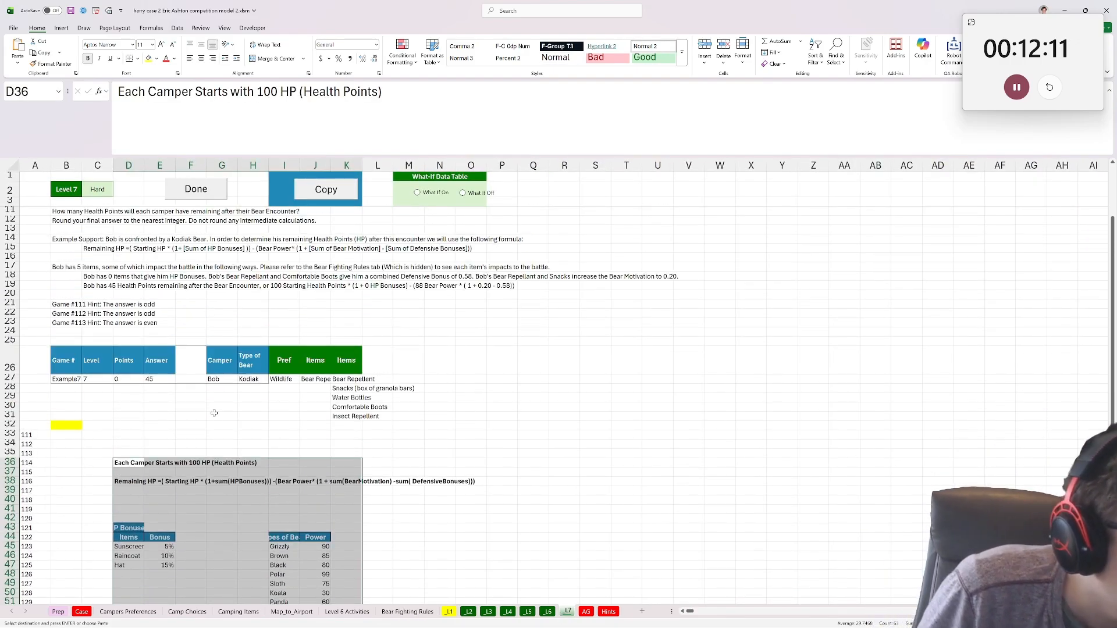
scroll(191, 428, up, 2)
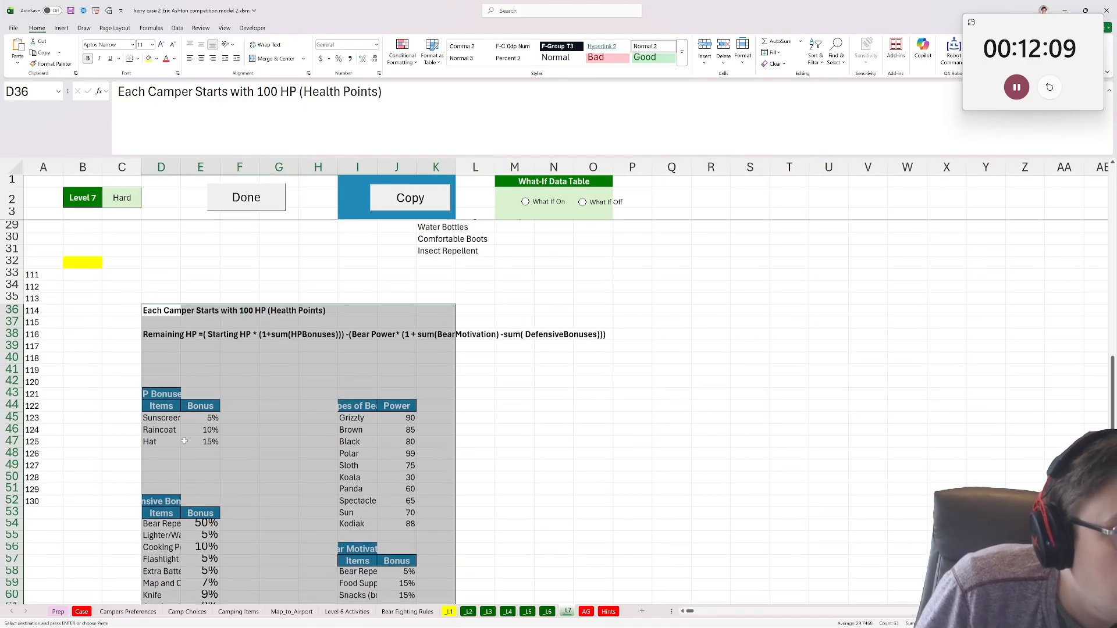
scroll(172, 446, up, 7)
scroll(177, 443, down, 3)
click(541, 329)
click(468, 328)
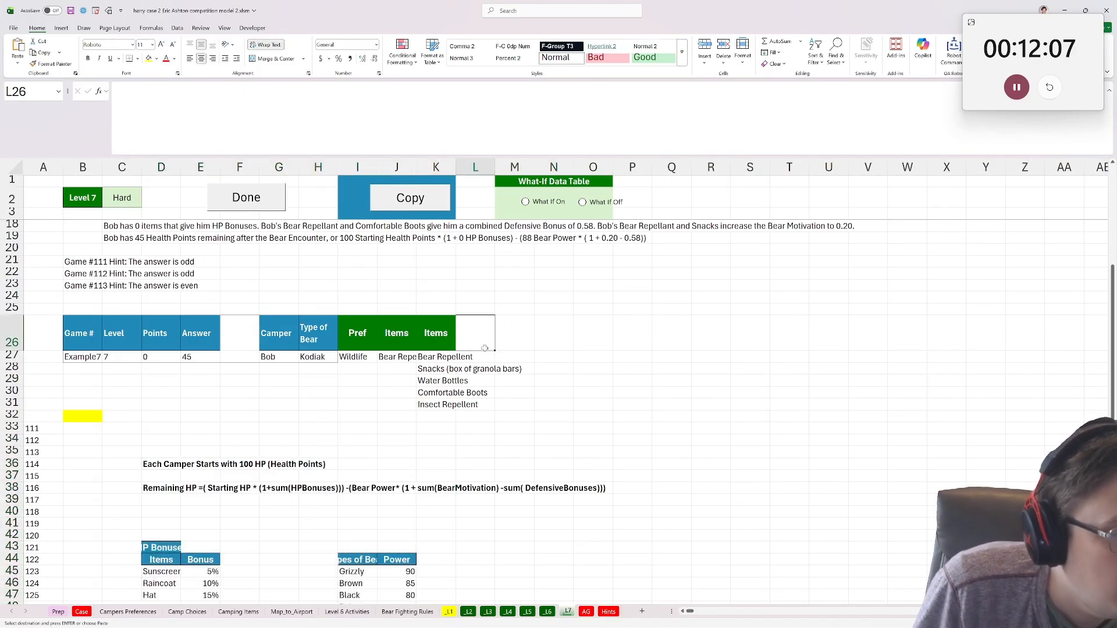
scroll(460, 371, down, 3)
scroll(459, 373, down, 2)
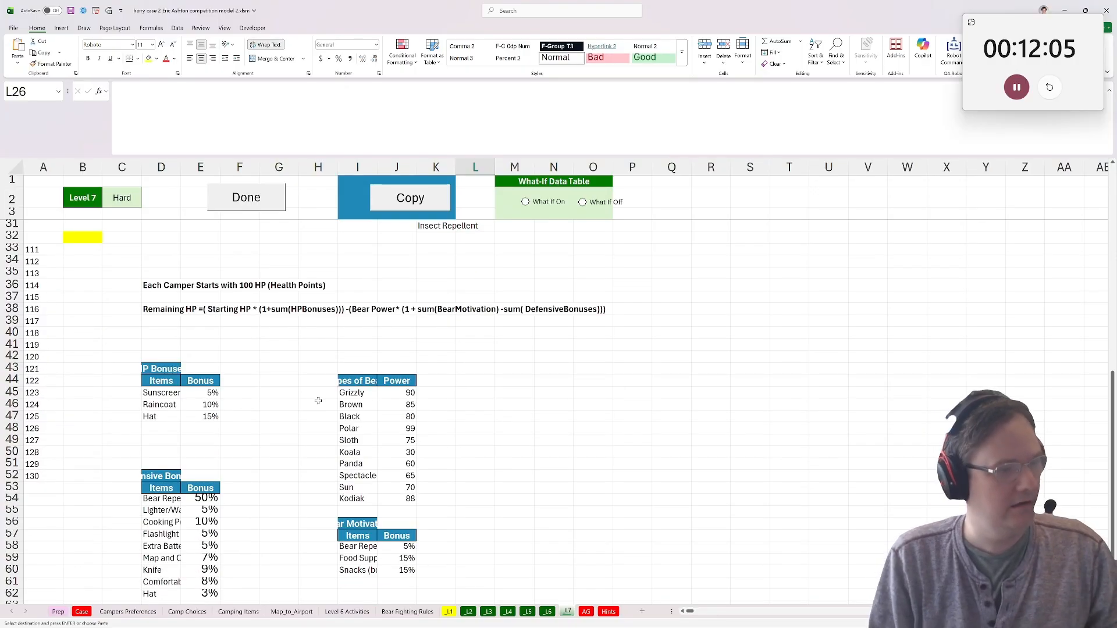
click(167, 372)
scroll(167, 372, up, 5)
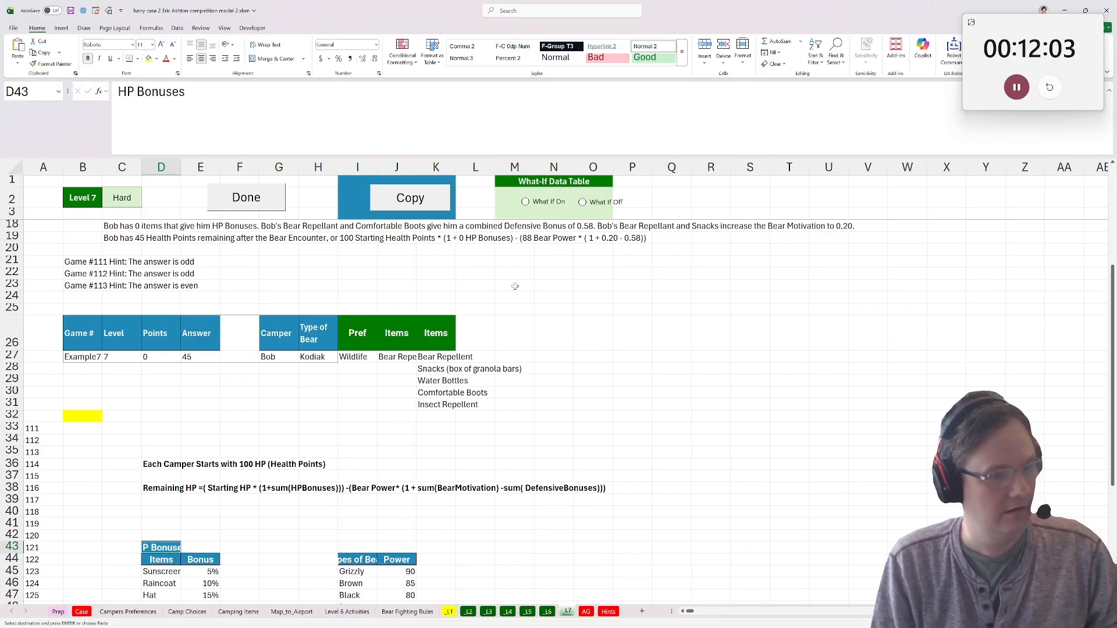
click(487, 312)
click(486, 334)
text(HP B)
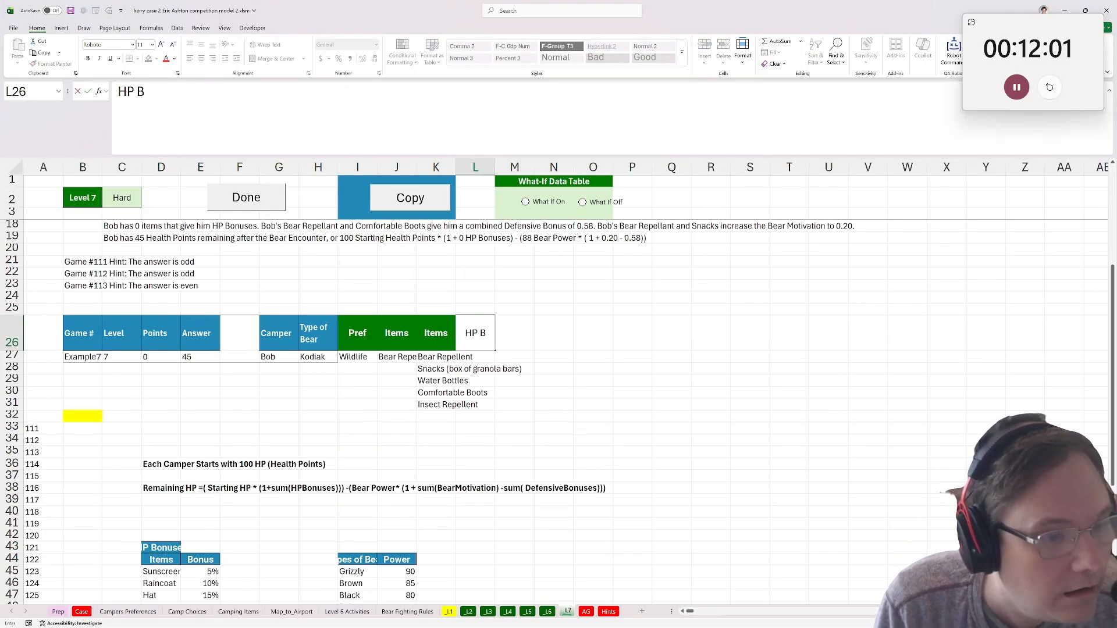
text(onuses)
key(Return)
In L27, look up each item's HP bonus with =XLOOKUP(K27#,$D$45:$D$47,$E$45:$E$47,"").
text(=xlookuP()
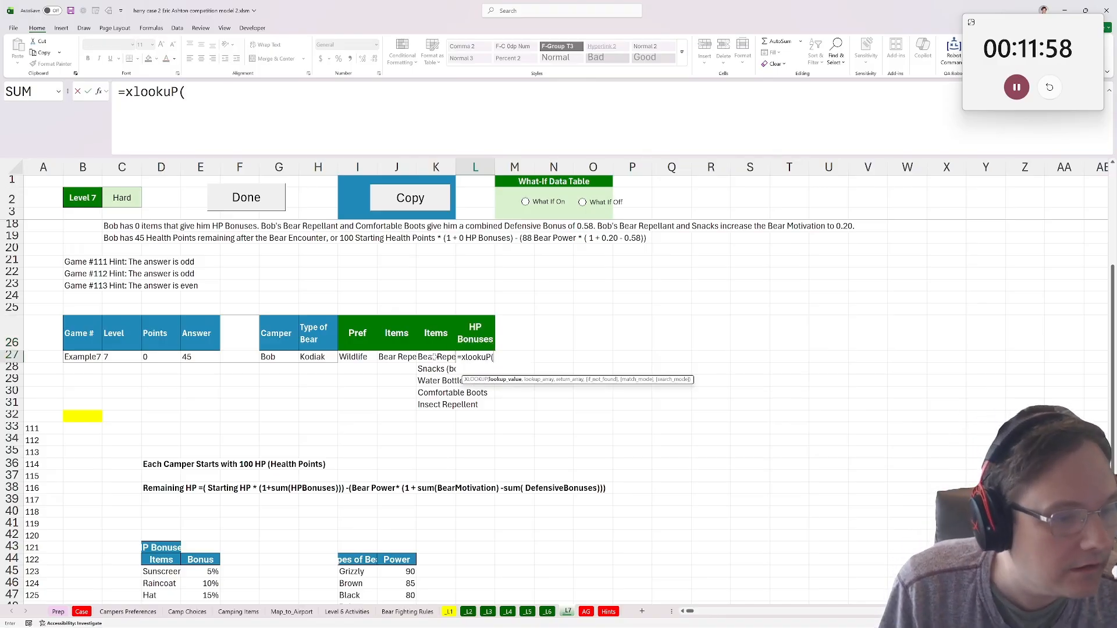
drag(434, 356, 437, 408)
text(,)
scroll(270, 427, down, 1)
scroll(269, 427, down, 2)
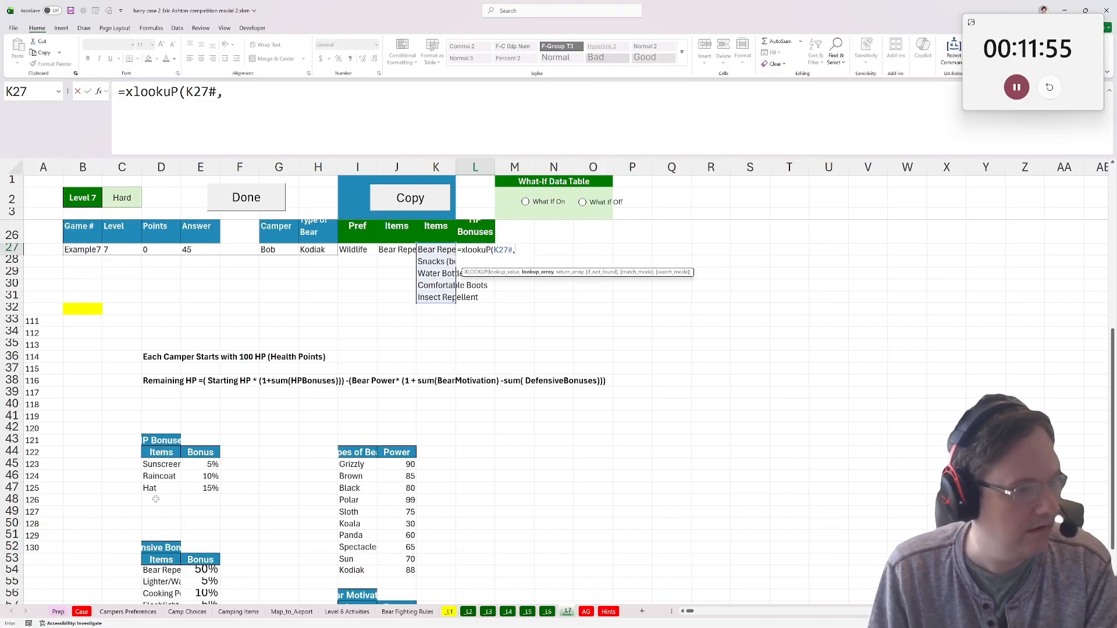
drag(158, 465, 211, 488)
key(F4)
click(167, 462)
key(F4)
text(,)
click(213, 464)
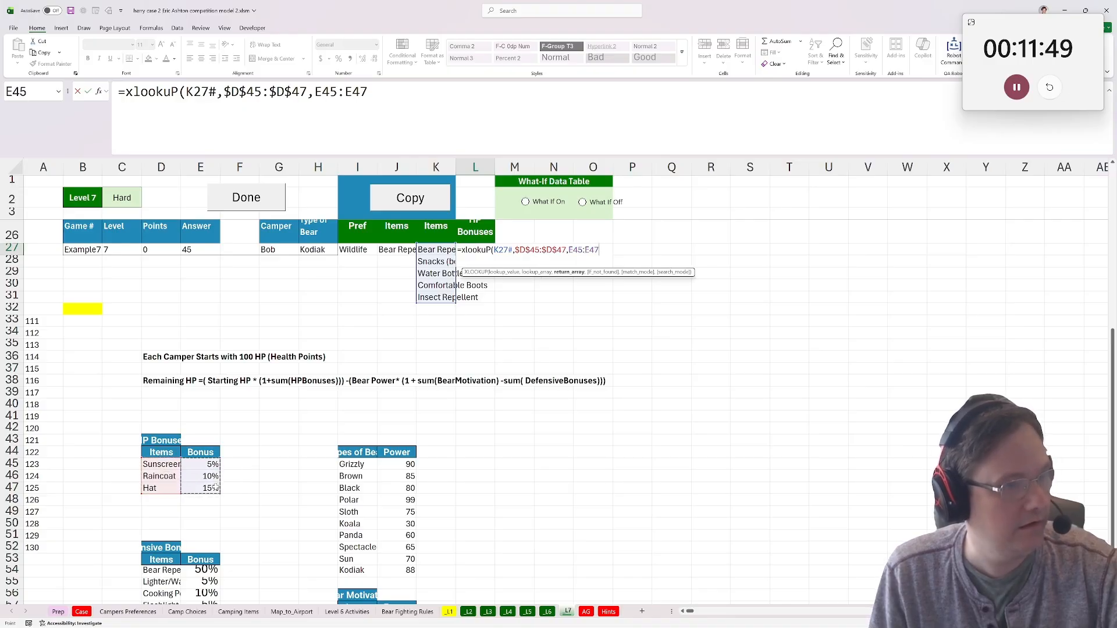
key(F4)
text(,""))
key(Return)
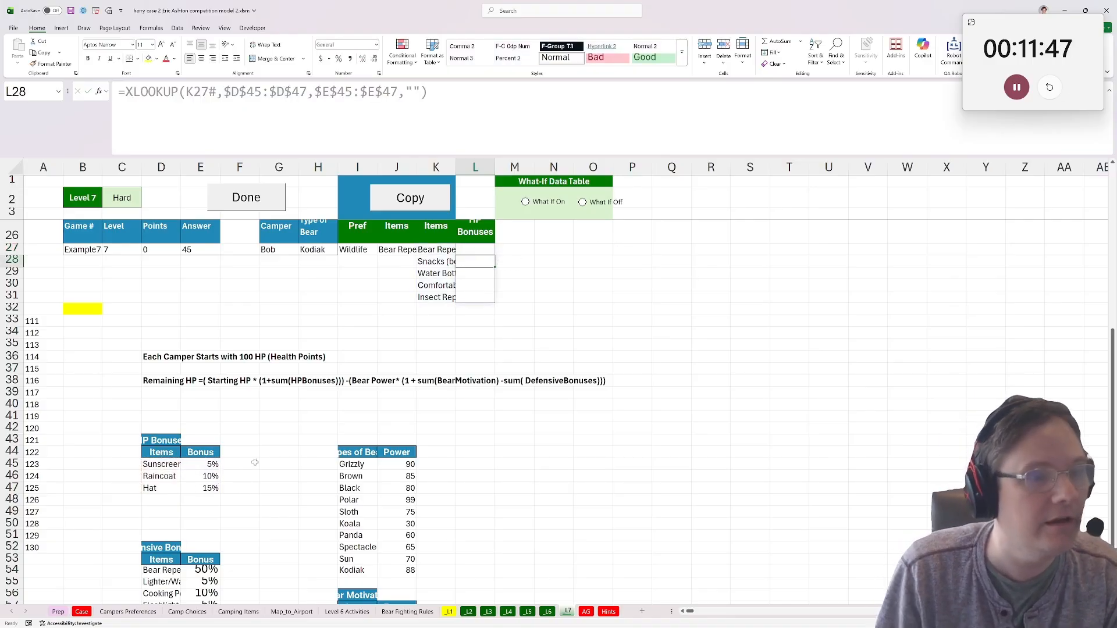
Move the HP Bonuses heading and its lookup from column L to column M, starting at M26.
scroll(300, 470, down, 1)
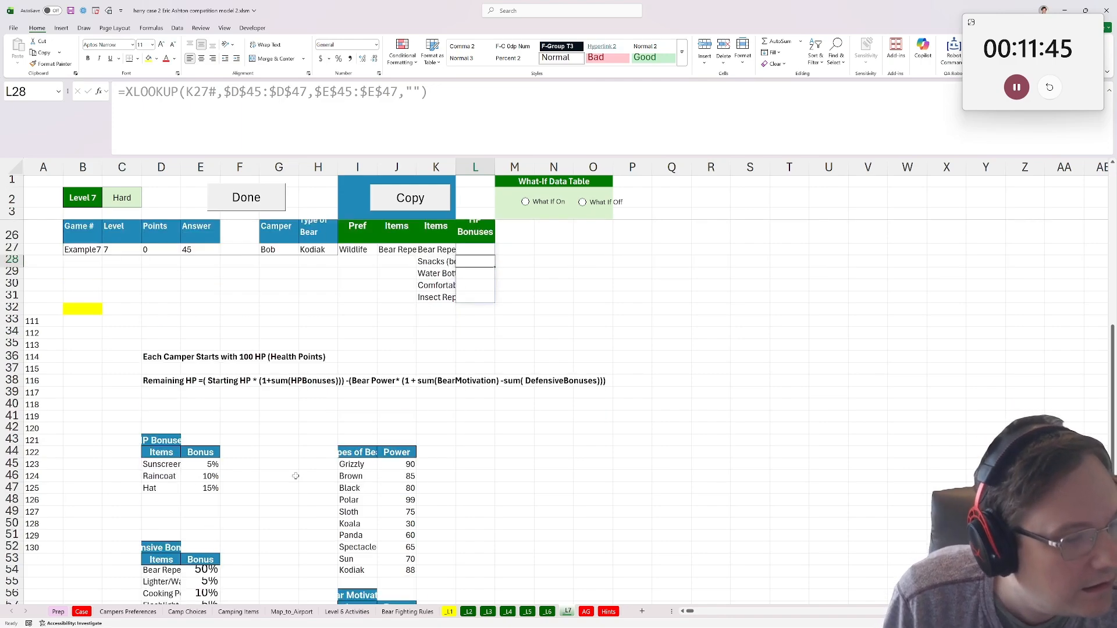
scroll(496, 373, up, 1)
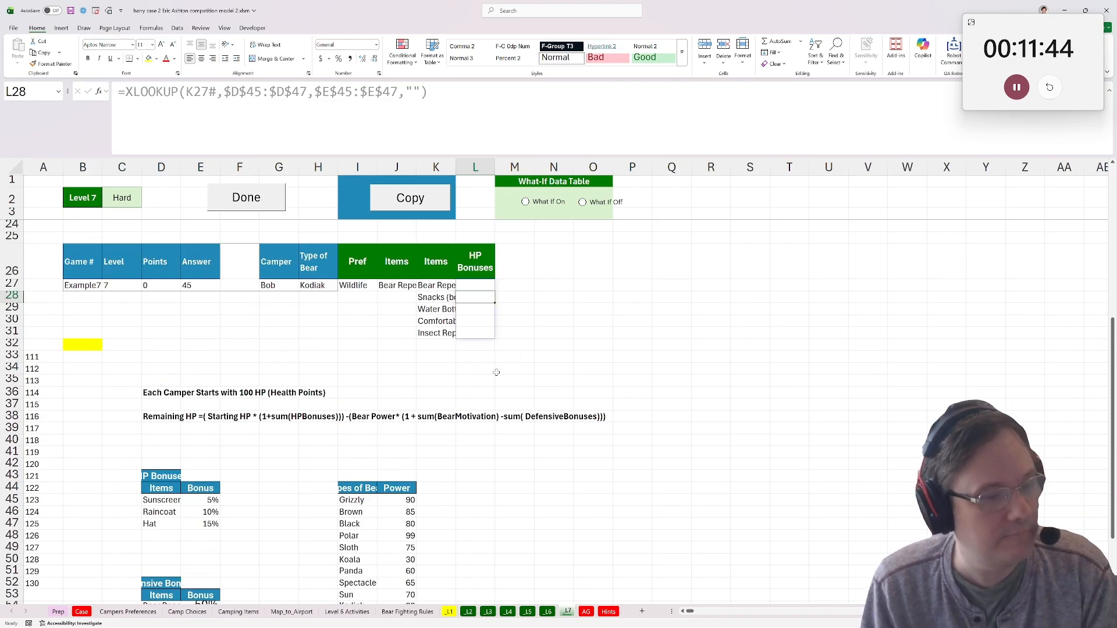
click(498, 270)
scroll(411, 458, down, 1)
scroll(411, 458, up, 1)
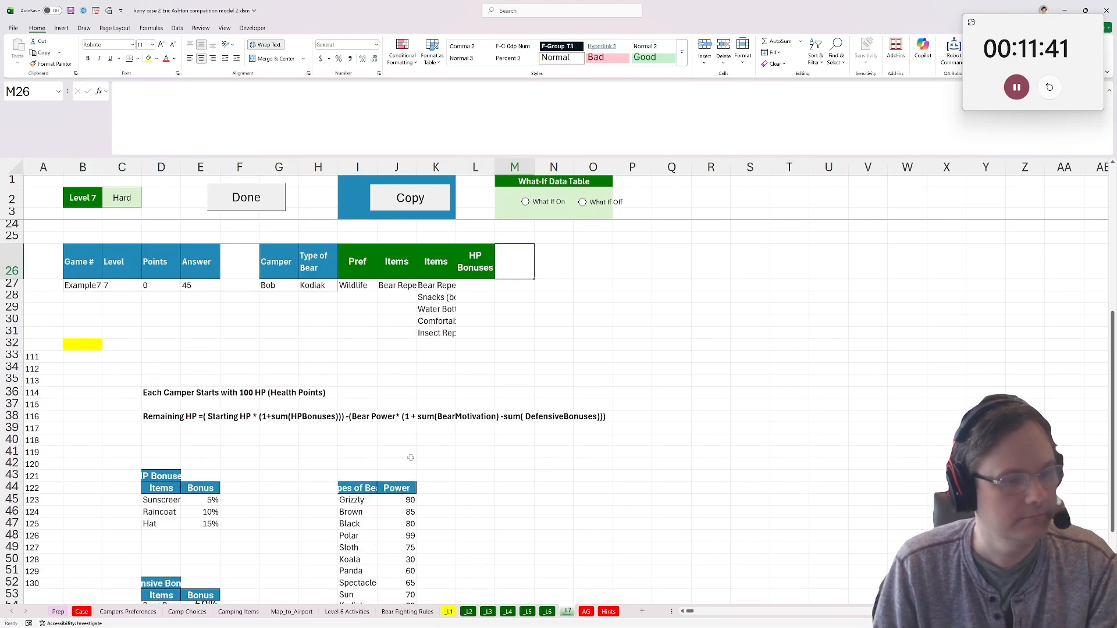
scroll(411, 458, up, 2)
scroll(579, 315, down, 1)
drag(473, 303, 476, 369)
key(ctrl+x)
click(526, 285)
key(ctrl+v)
Head the helper column in P26 as Bear Power.
click(635, 298)
text(Bea)
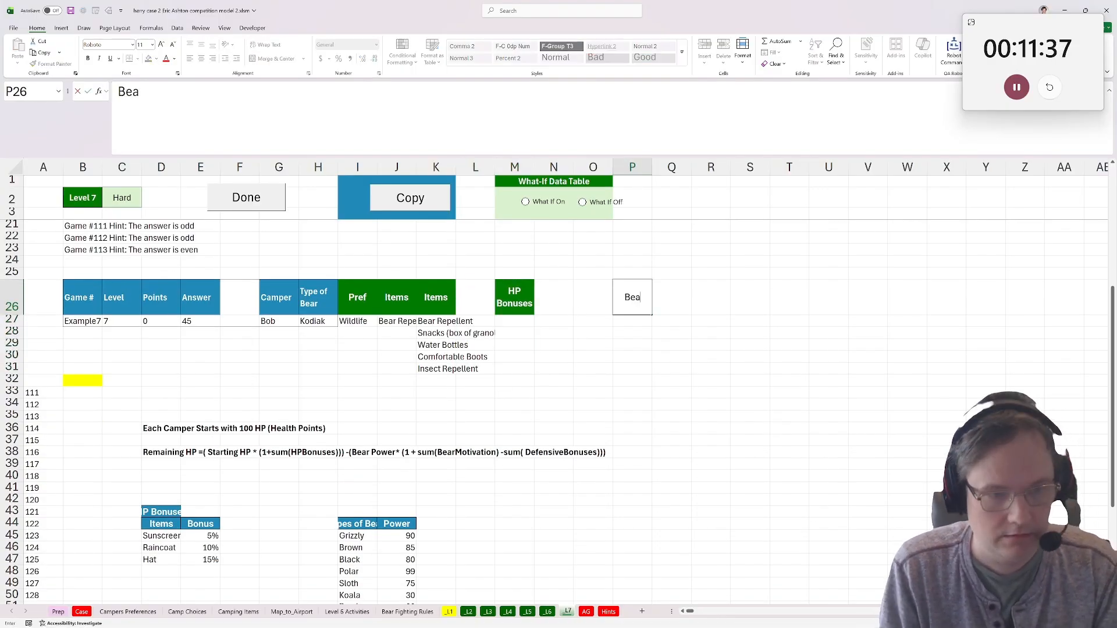
text(r Power)
key(Return)
In P27, look up the power of the bear in H27 with =XLOOKUP(H27,$I$45:$I$54,$J$45:$J$54).
text(=x)
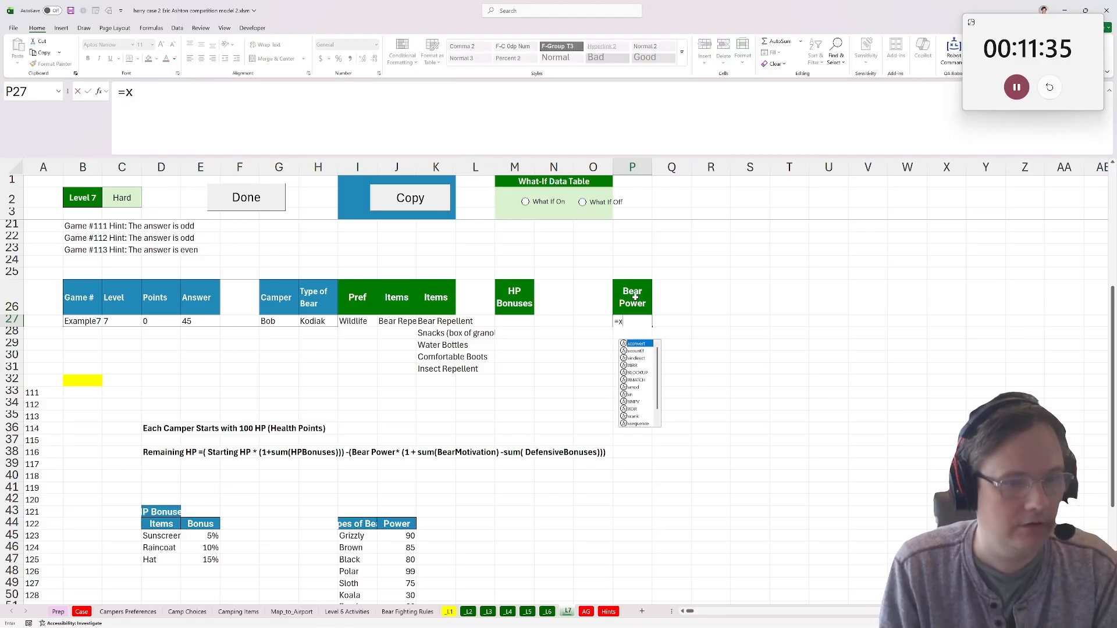
text(lookuP()
click(320, 322)
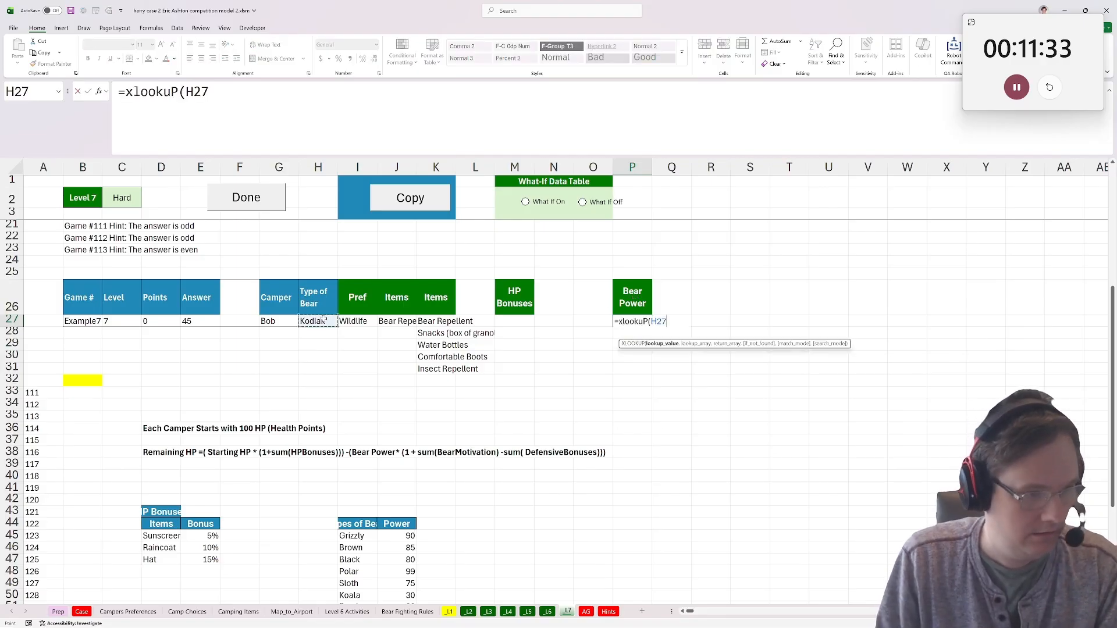
text(,)
scroll(486, 498, down, 3)
drag(361, 429, 358, 534)
key(F4)
text(,)
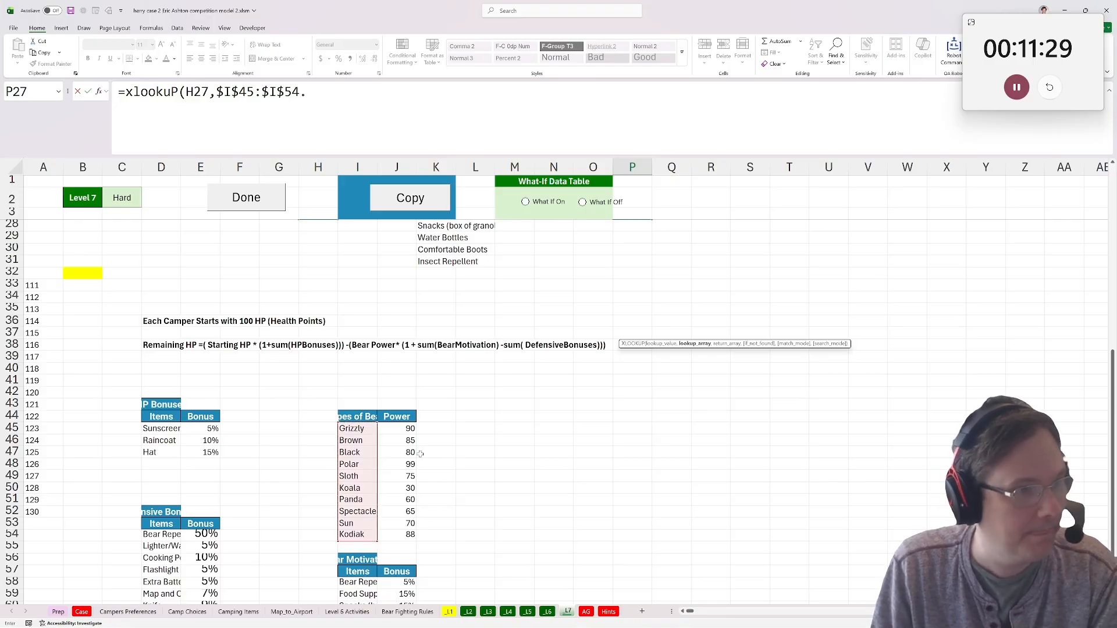
text(,)
drag(403, 429, 409, 536)
key(F4)
text())
key(ctrl+Return)
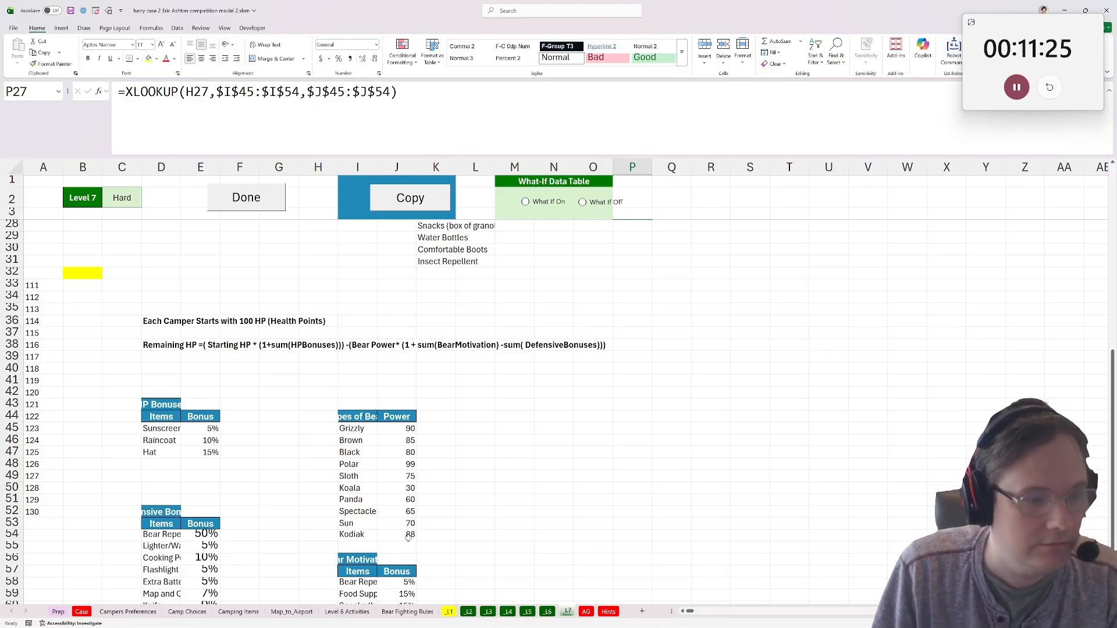
Head the helper column in N26 as Def Bonuses.
scroll(223, 486, down, 3)
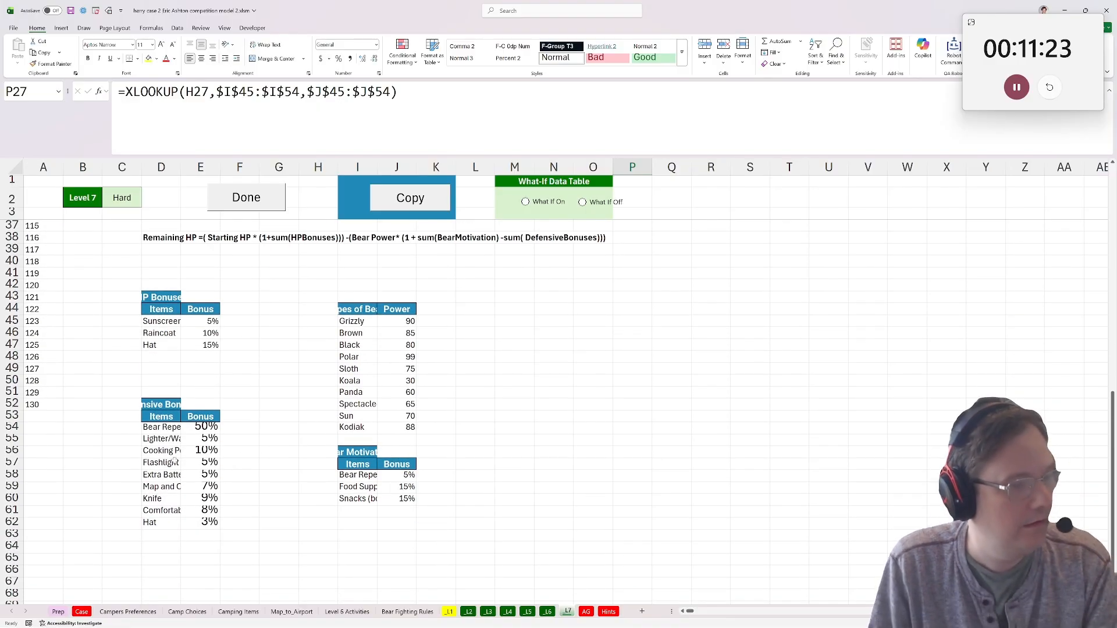
click(161, 429)
scroll(656, 445, up, 6)
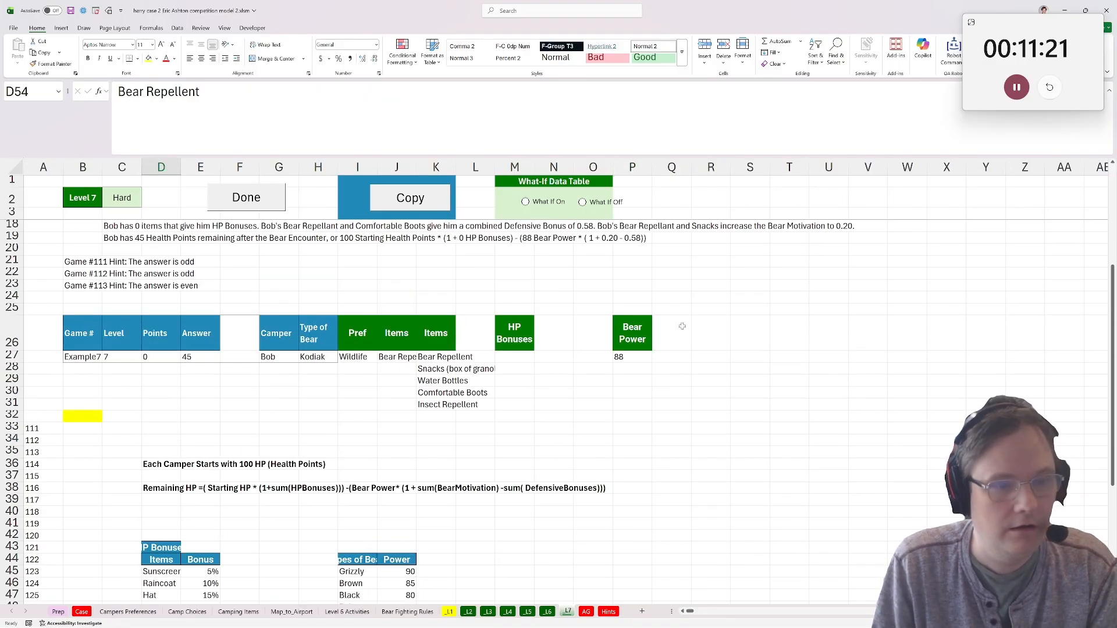
click(544, 337)
text(Def Bonuses)
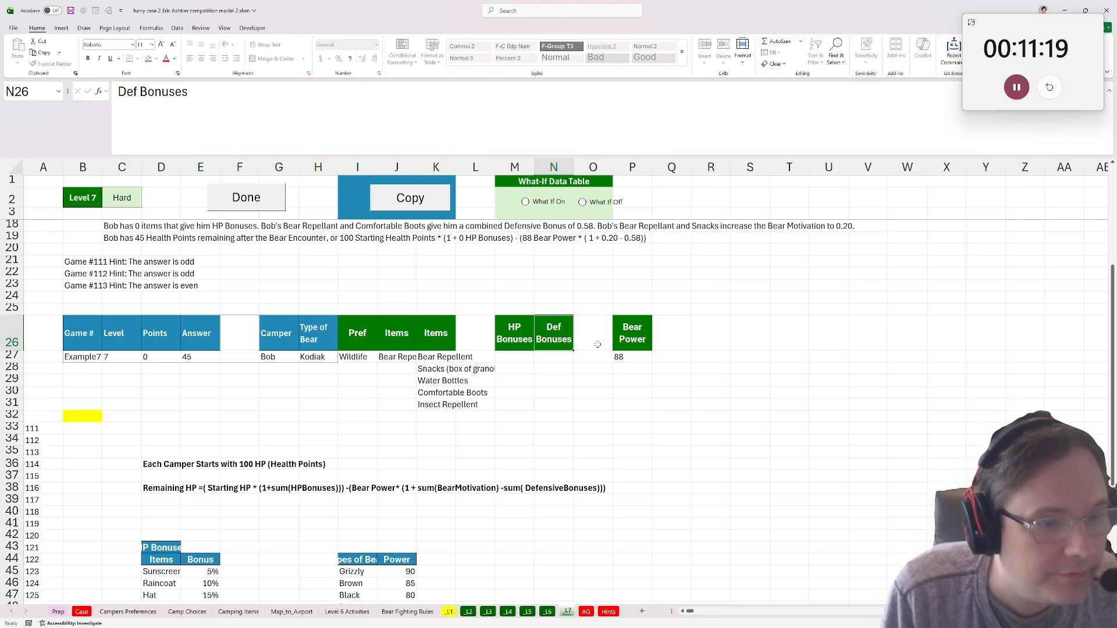
key(Return)
In N27, look up each item's defensive bonus with =XLOOKUP(K27#,$D$54:$D$62,$E$54:$E$62,"").
text(=)
scroll(597, 345, down, 2)
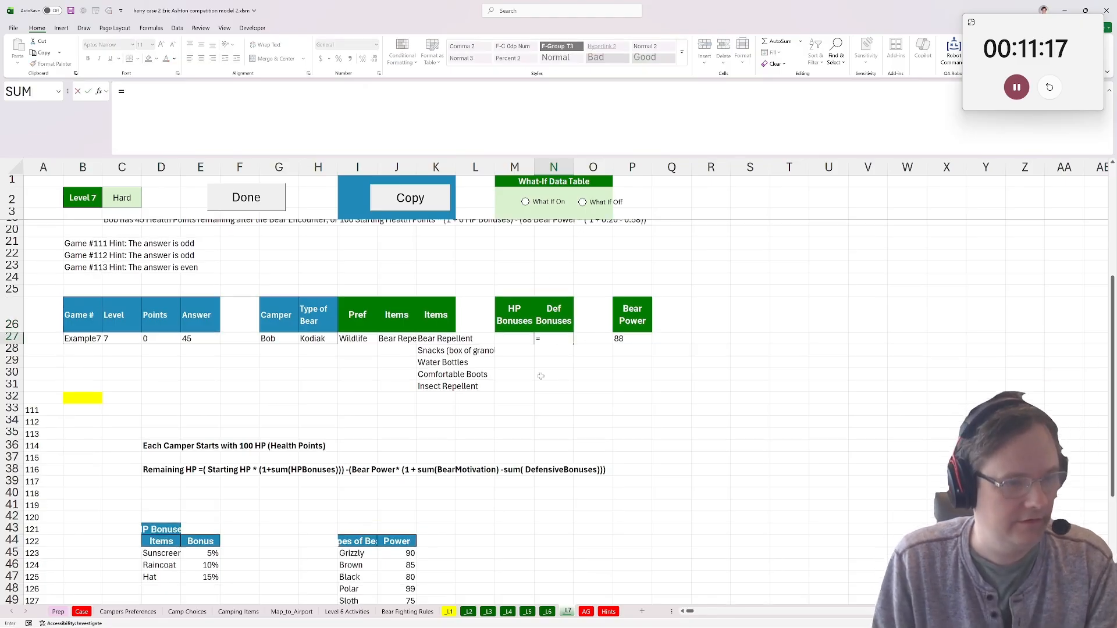
text(xlookuP()
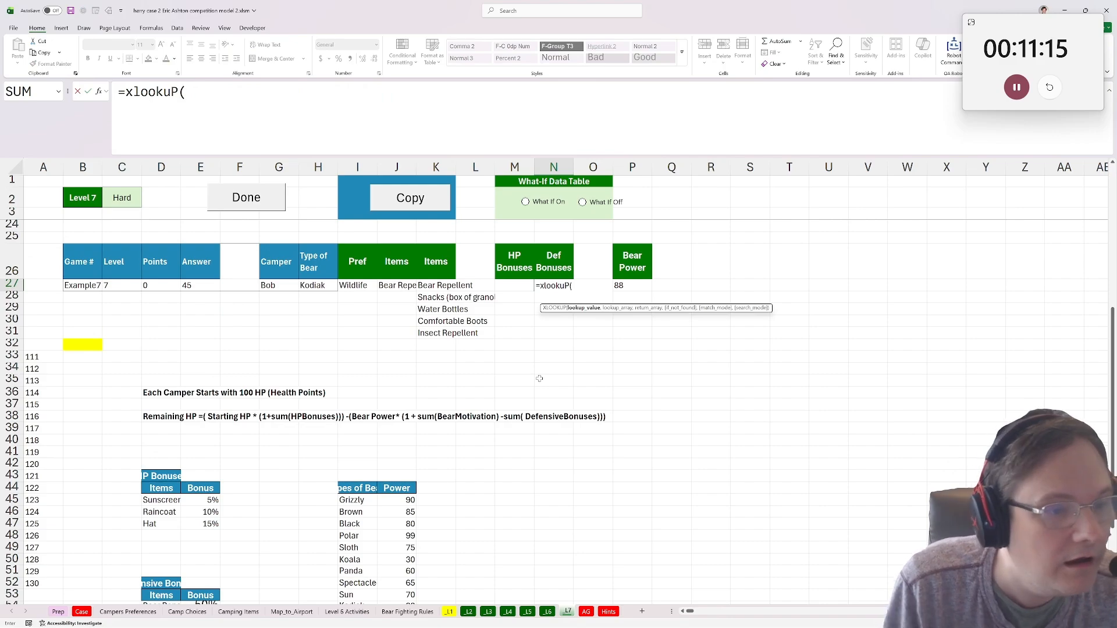
click(427, 286)
text(#,)
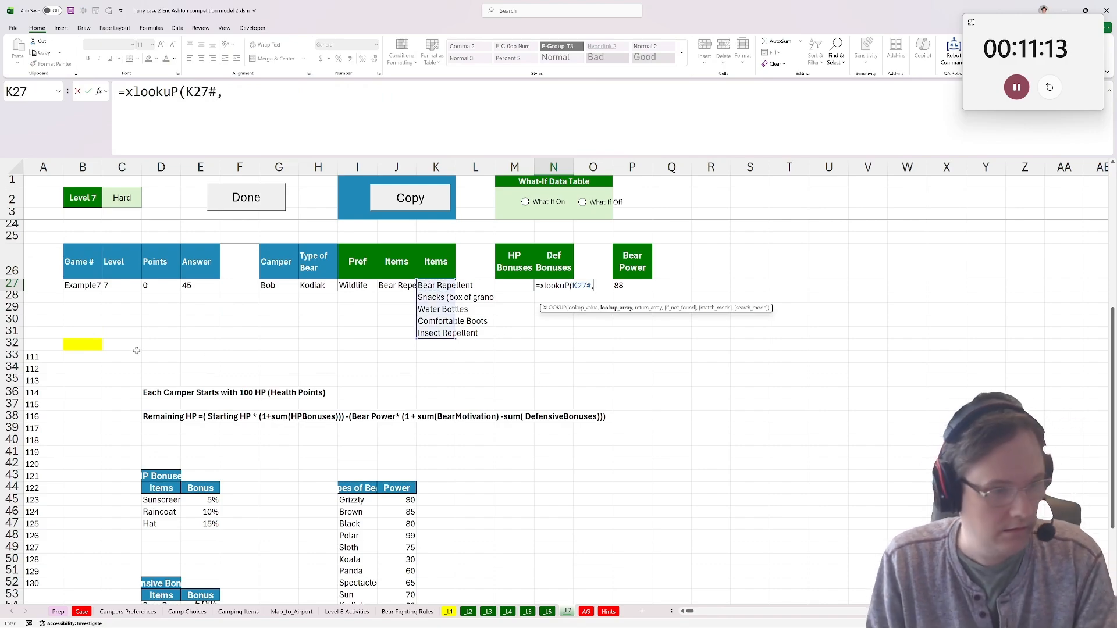
scroll(136, 351, down, 6)
drag(162, 356, 168, 452)
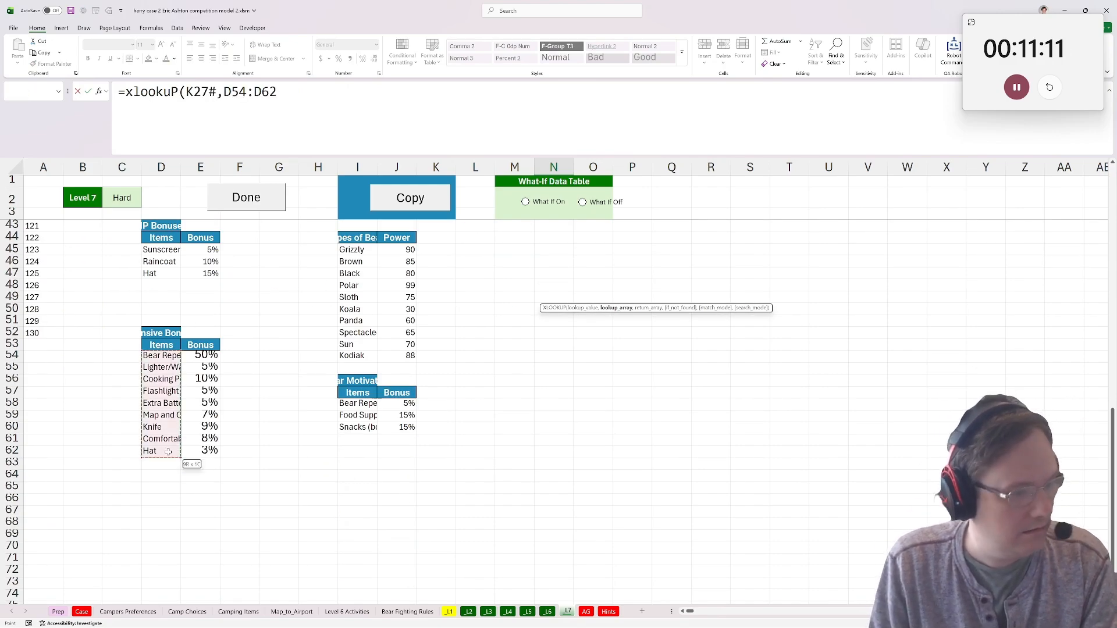
key(F4)
text(,)
drag(197, 356, 207, 452)
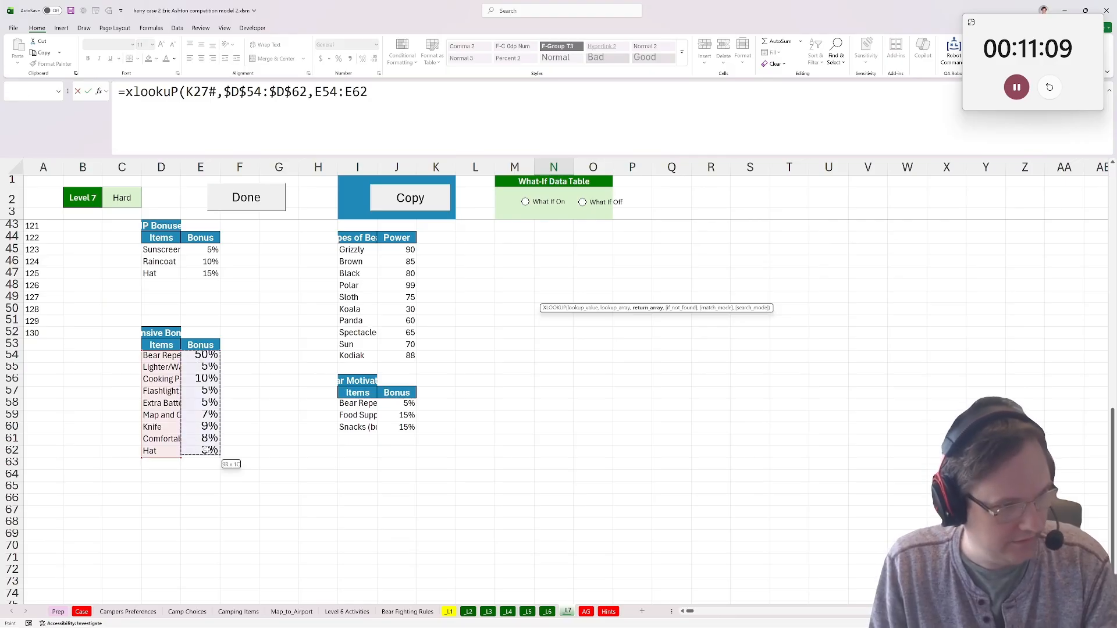
key(F4)
text(,""))
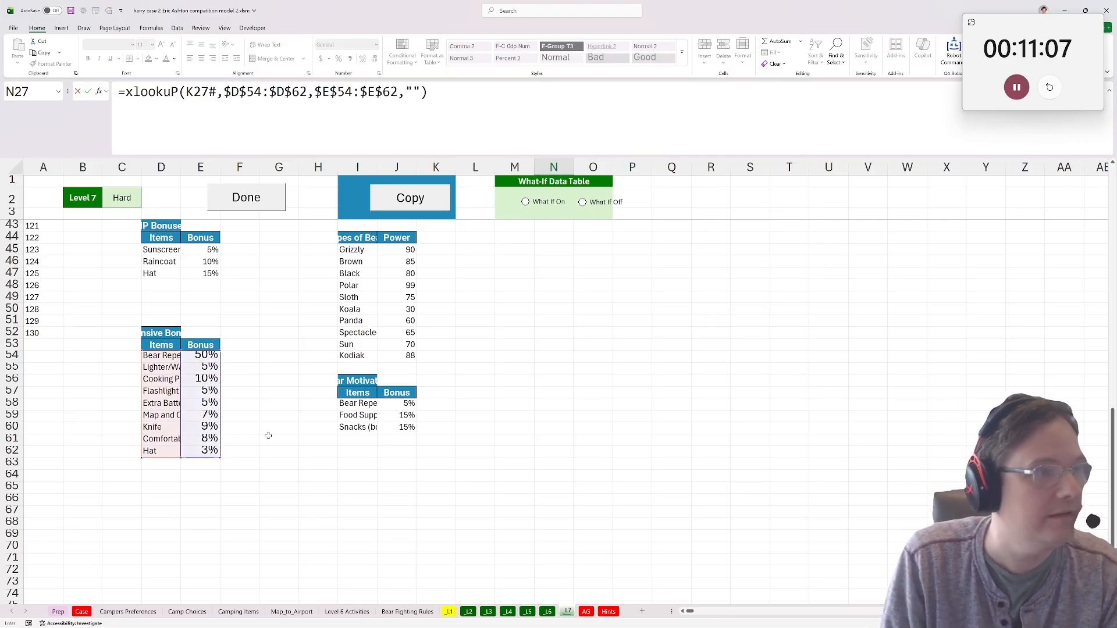
key(Return)
Head the helper column in O26 as Beasr Motivation, between Def Bonuses and Bear Power.
click(361, 386)
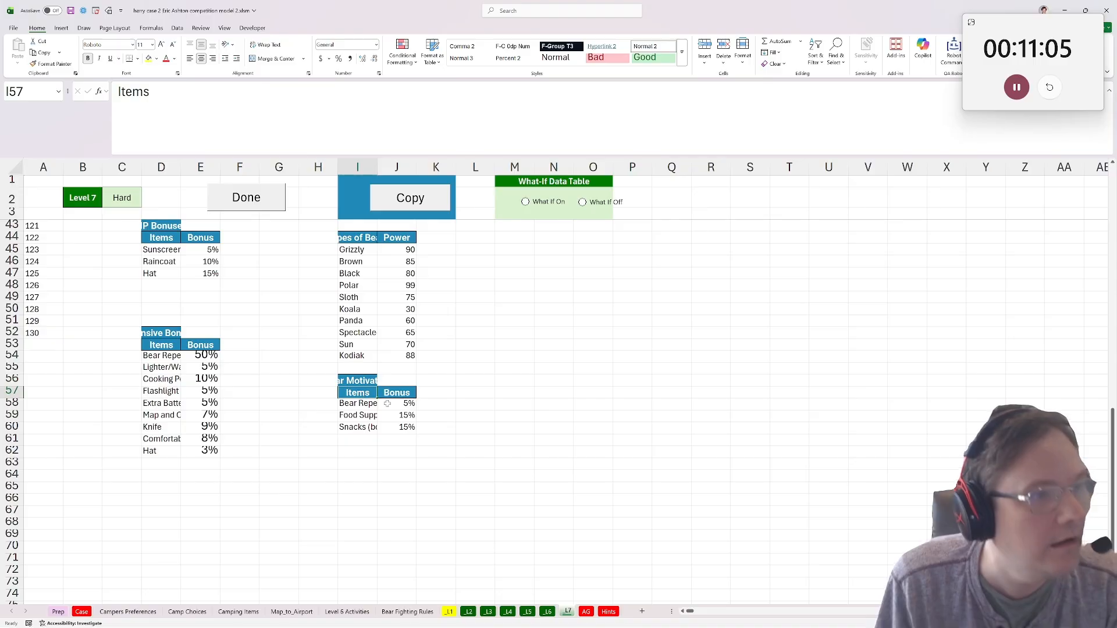
scroll(562, 374, up, 6)
click(576, 250)
text(Beasr)
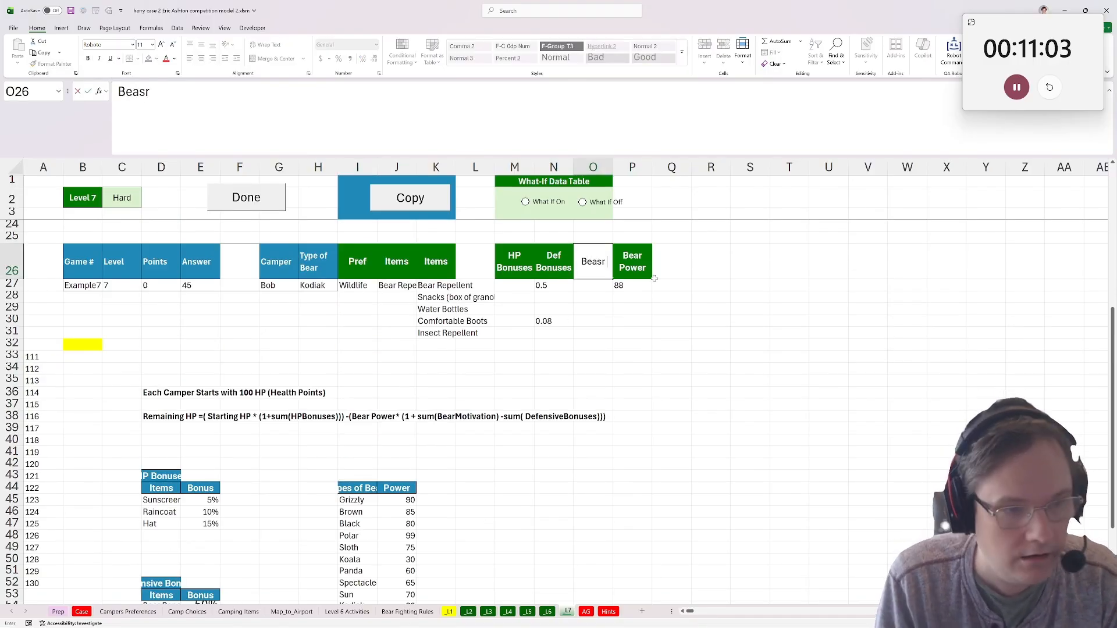
text( Motivation)
key(Return)
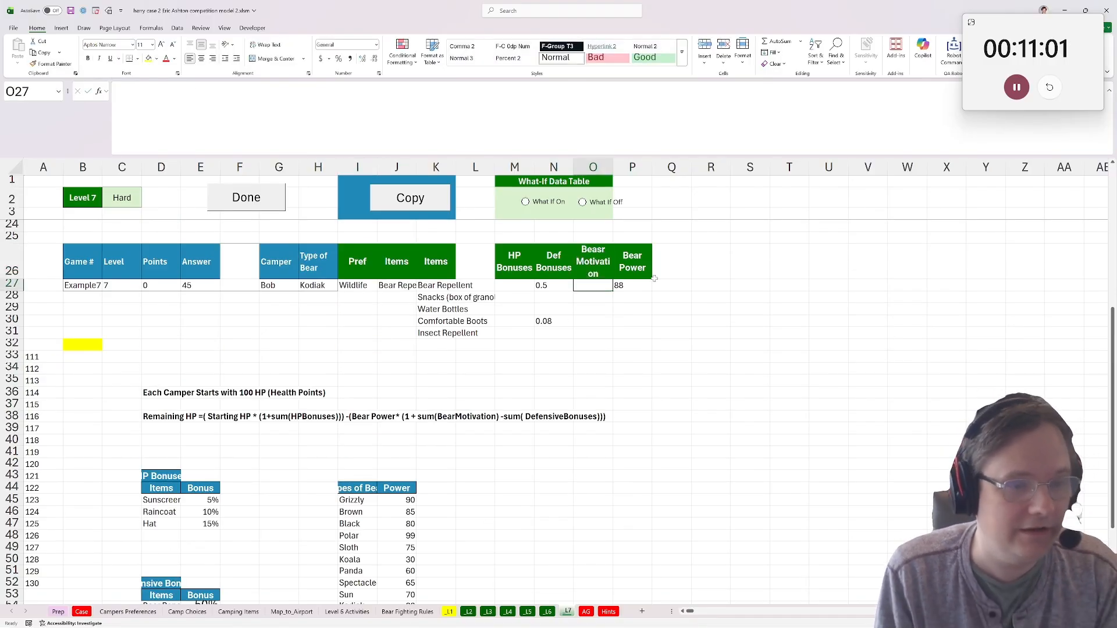
Copy the text of the defensive bonus lookup formula in N27 into O27, under the bear motivation heading.
click(558, 287)
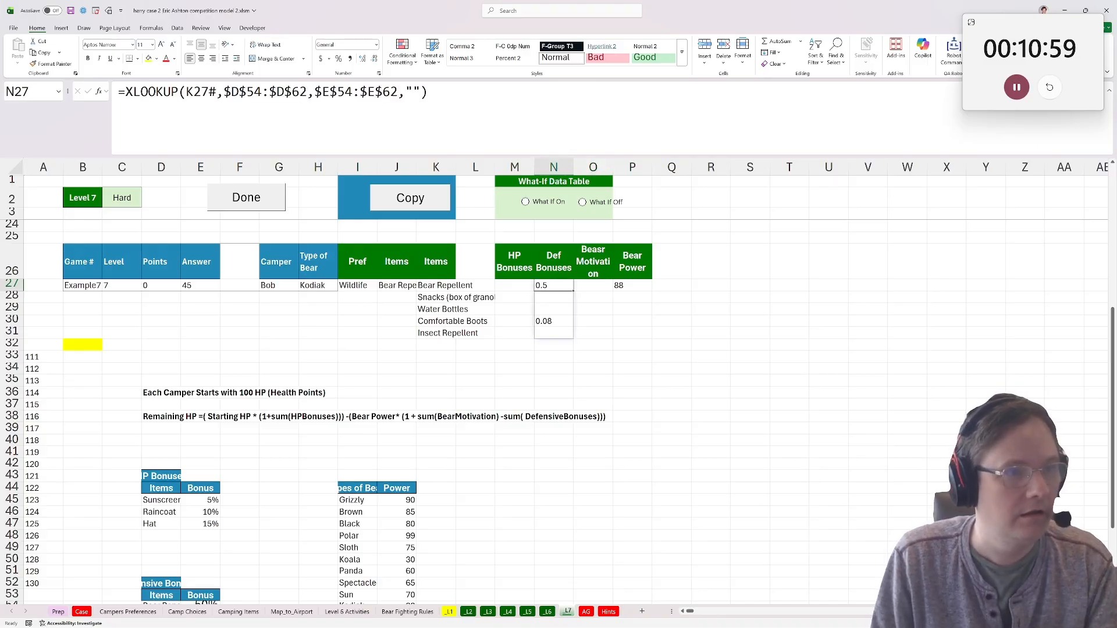
double_click(557, 287)
key(ctrl+c)
key(Escape)
click(604, 279)
click(601, 284)
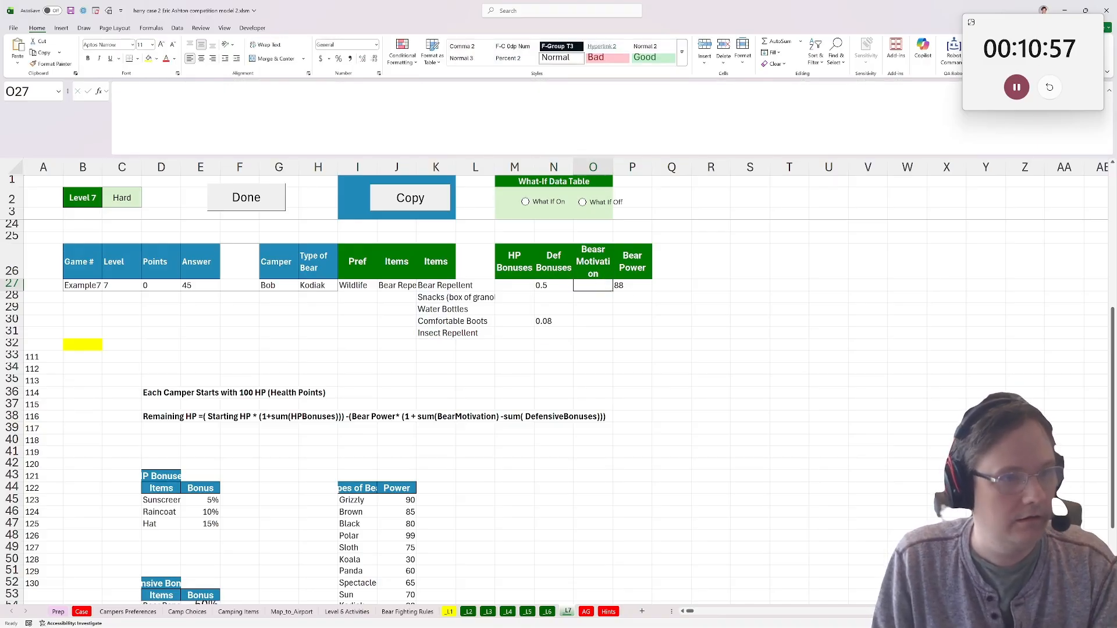
click(361, 114)
key(ctrl+v)
Repoint the O27 lookup to the bear motivation table, giving =XLOOKUP(K27#,$I$58:$I$60,$J$58:$J$60,"").
scroll(328, 264, down, 6)
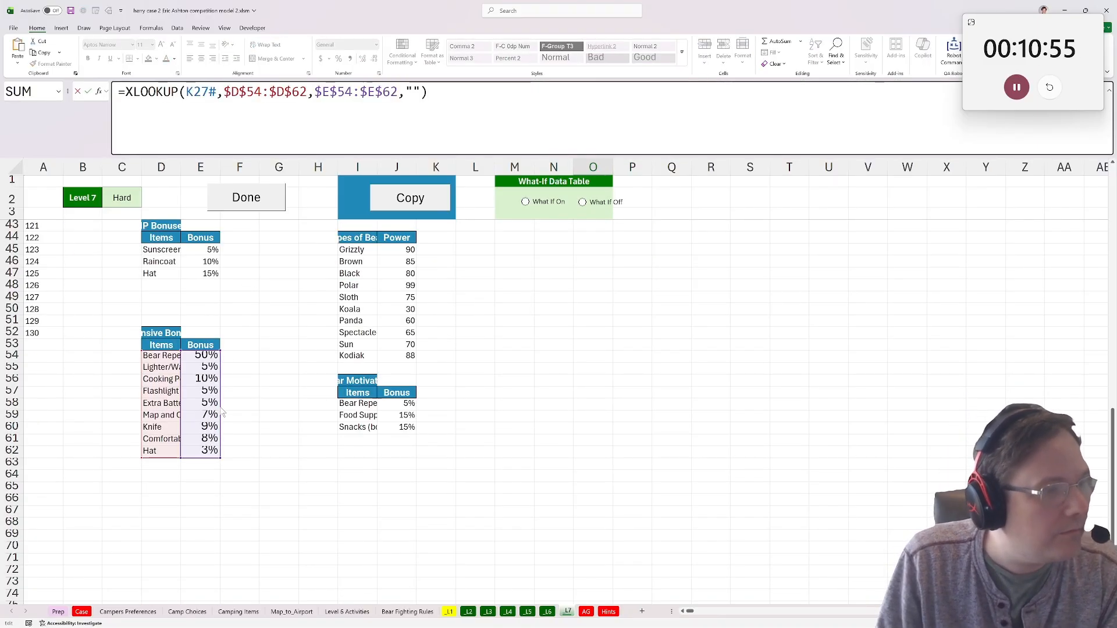
drag(222, 407, 414, 467)
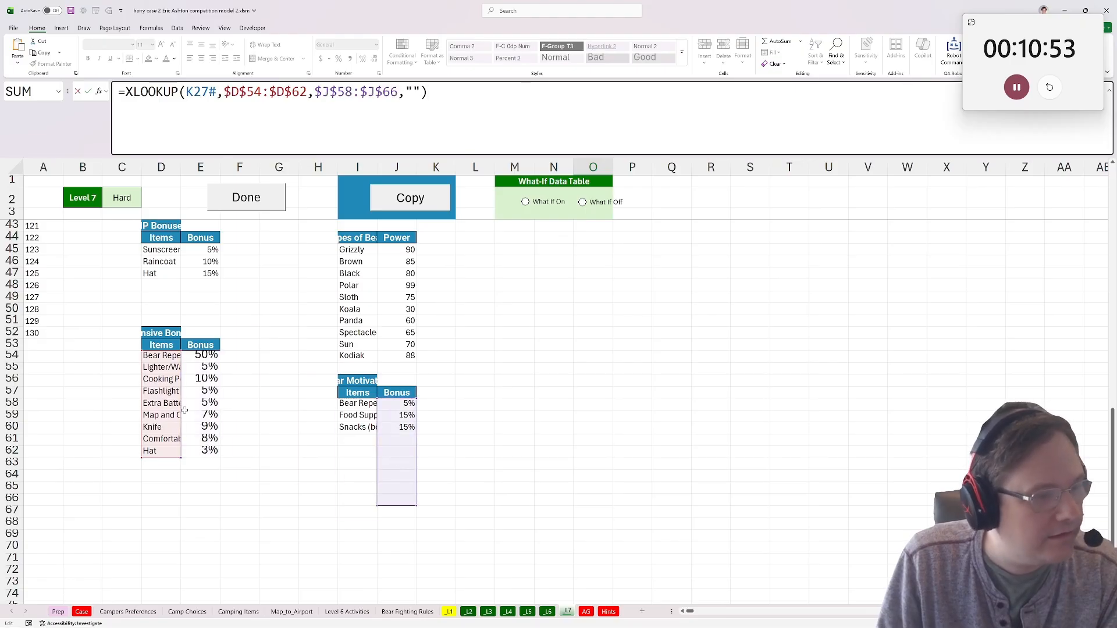
drag(182, 410, 365, 462)
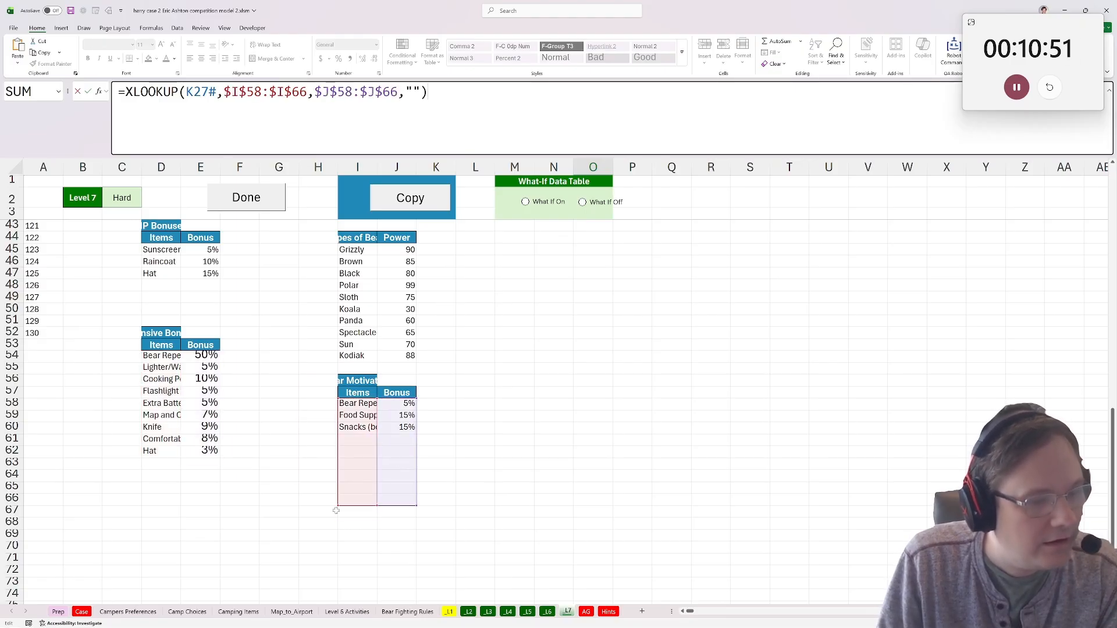
drag(337, 507, 339, 434)
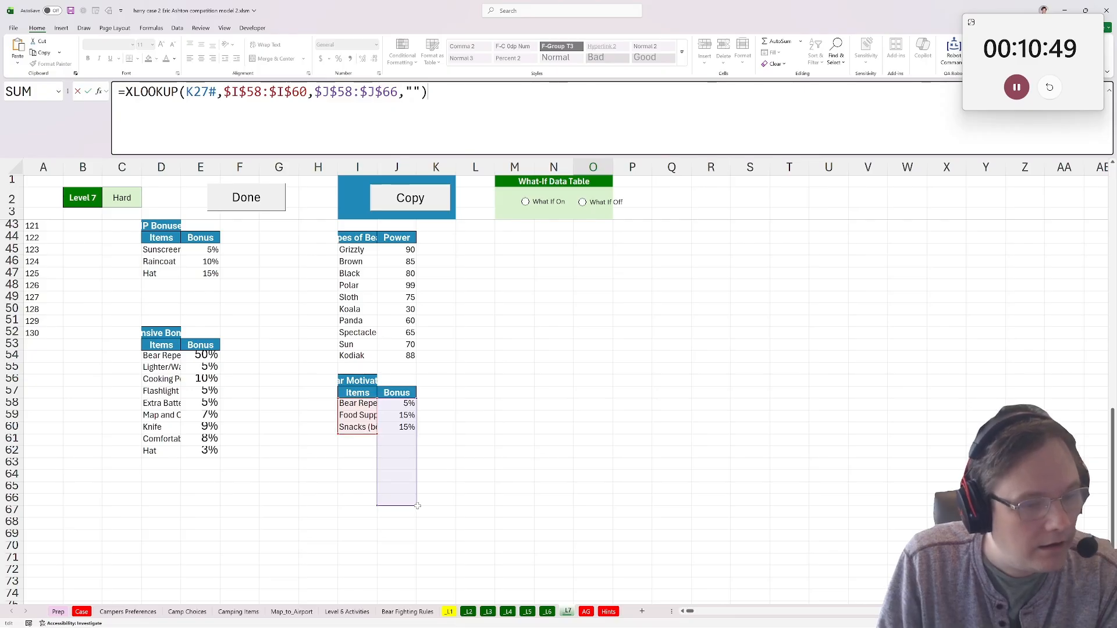
drag(417, 505, 417, 431)
key(Return)
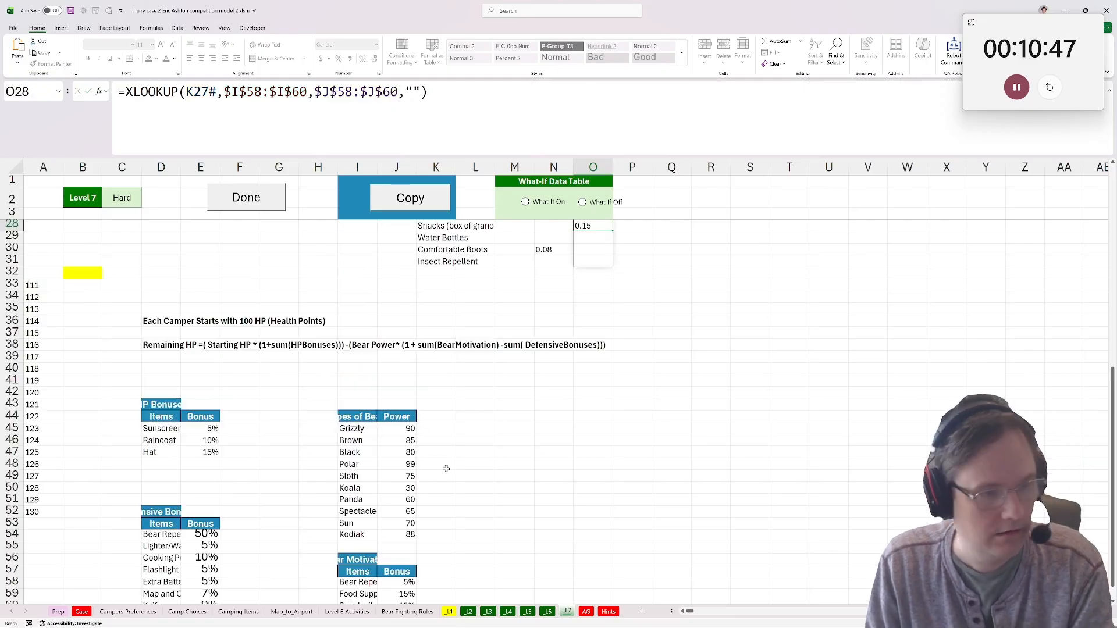
scroll(406, 449, down, 7)
click(360, 451)
click(362, 463)
Head the result column in R26 as Rem HP.
scroll(477, 440, up, 7)
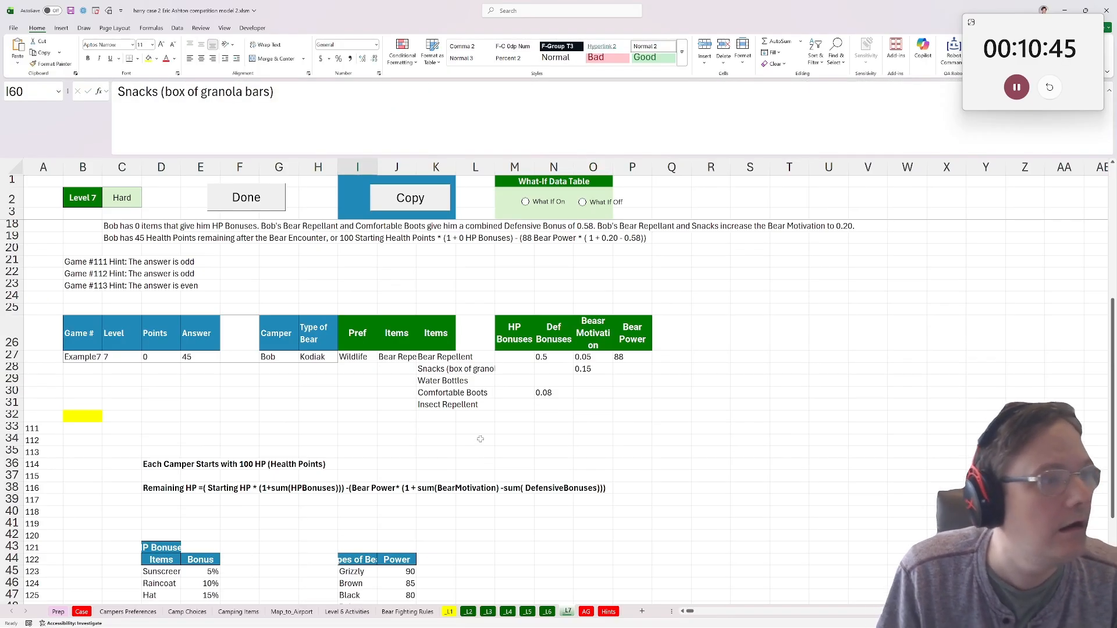
scroll(391, 469, up, 3)
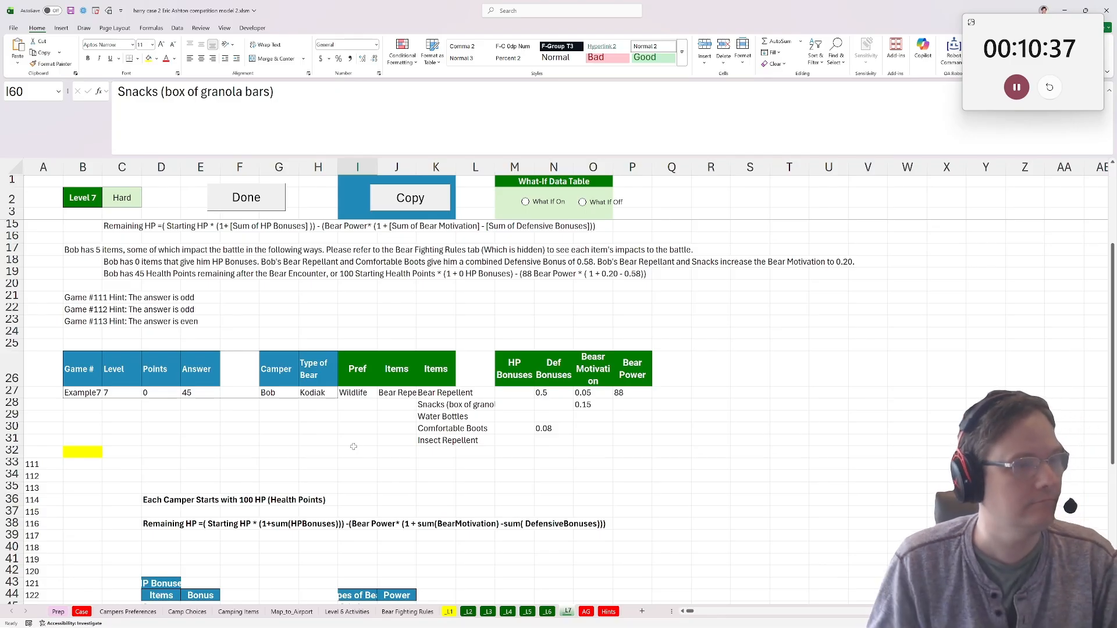
scroll(353, 446, up, 1)
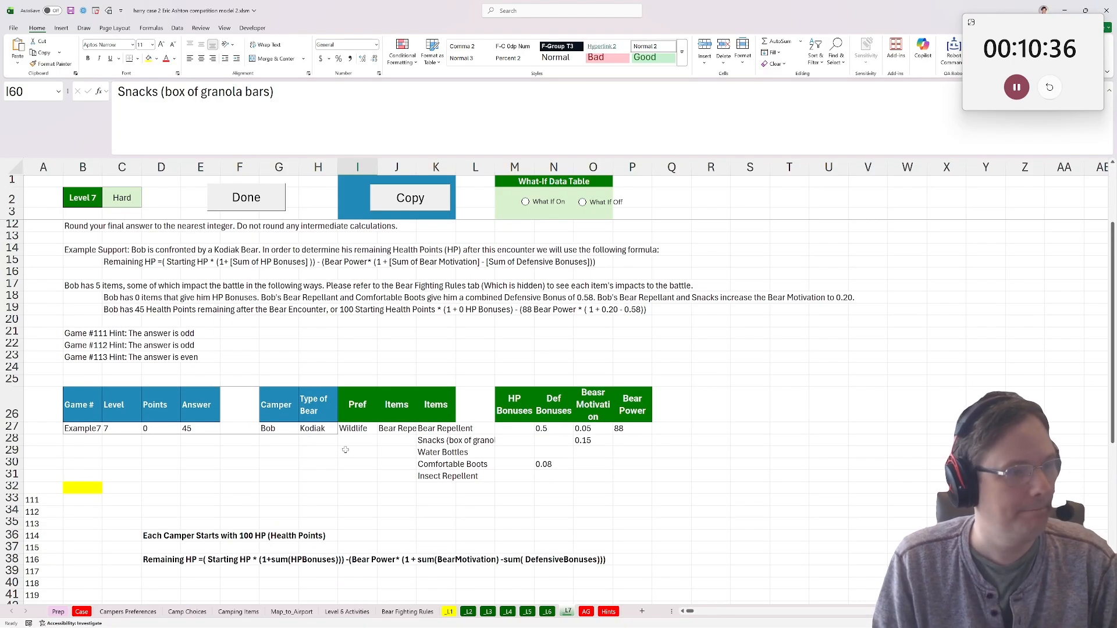
click(701, 408)
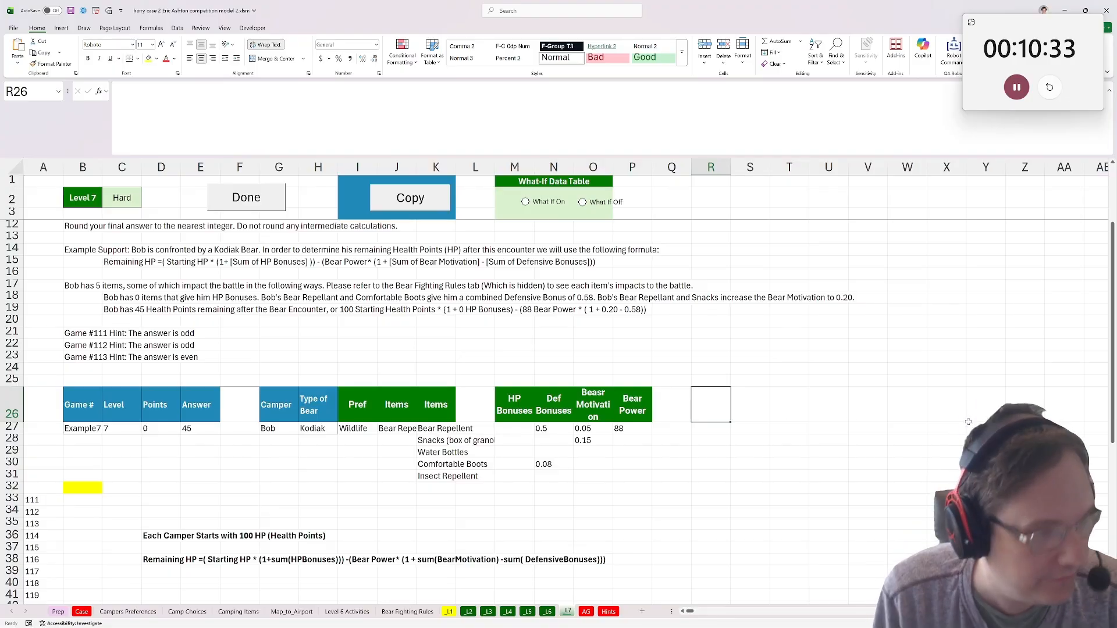
text(Rem HP)
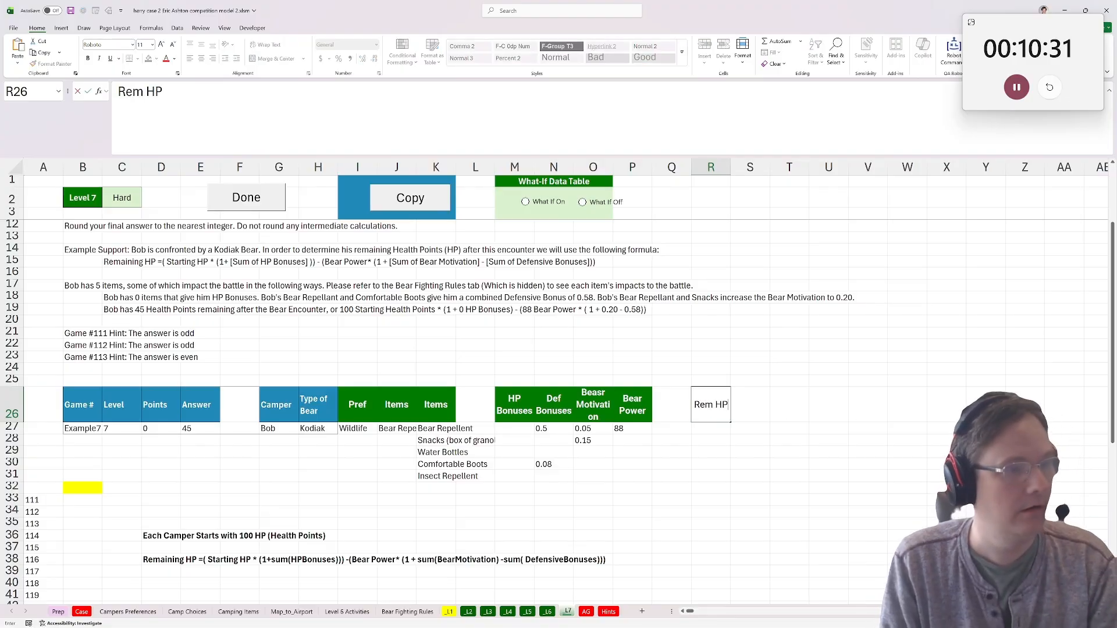
key(Return)
text(=)
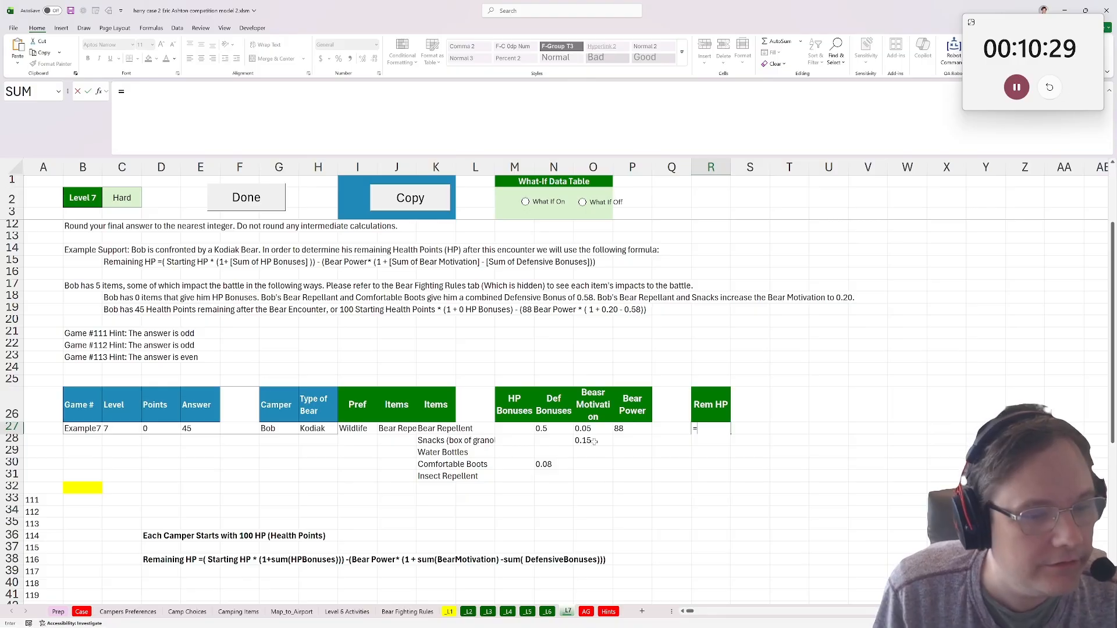
key(Escape)
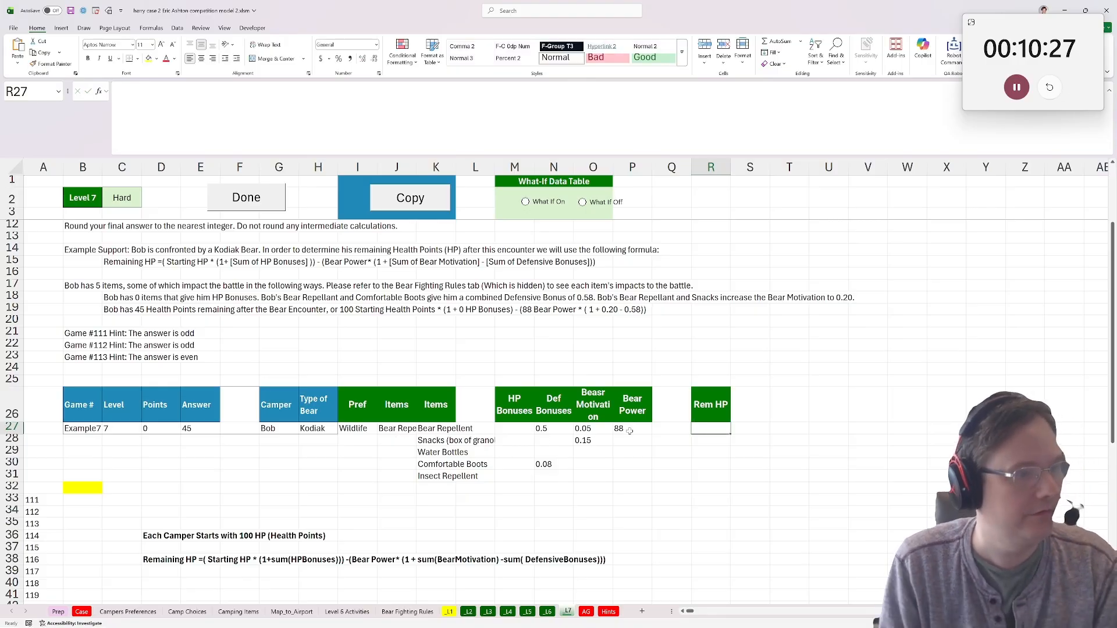
text(-)
key(BackSpace)
text(=100)
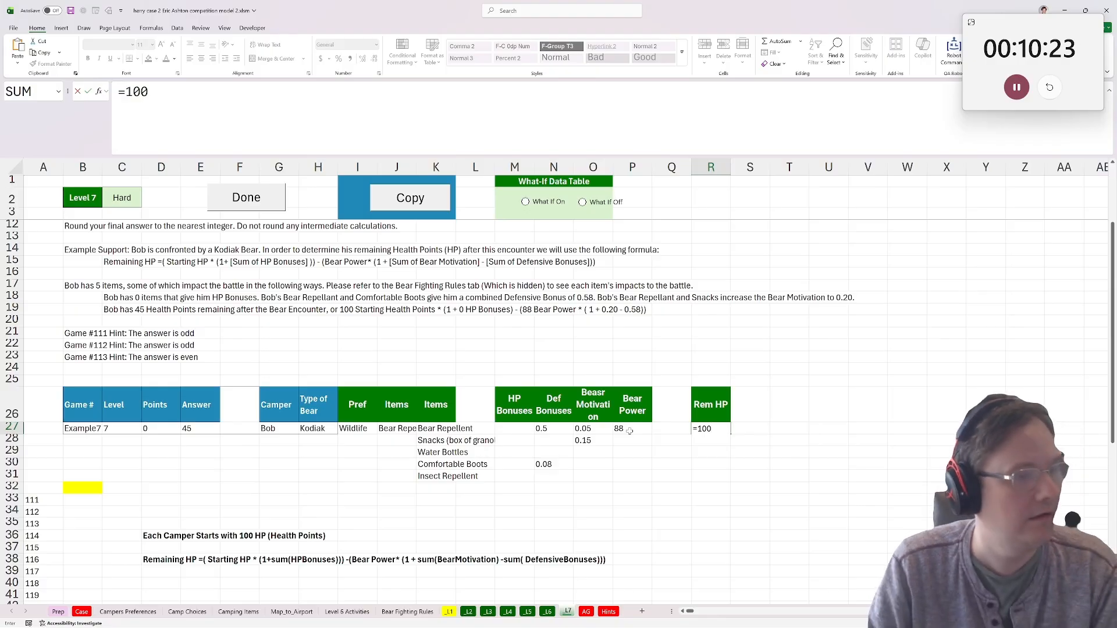
text(*()
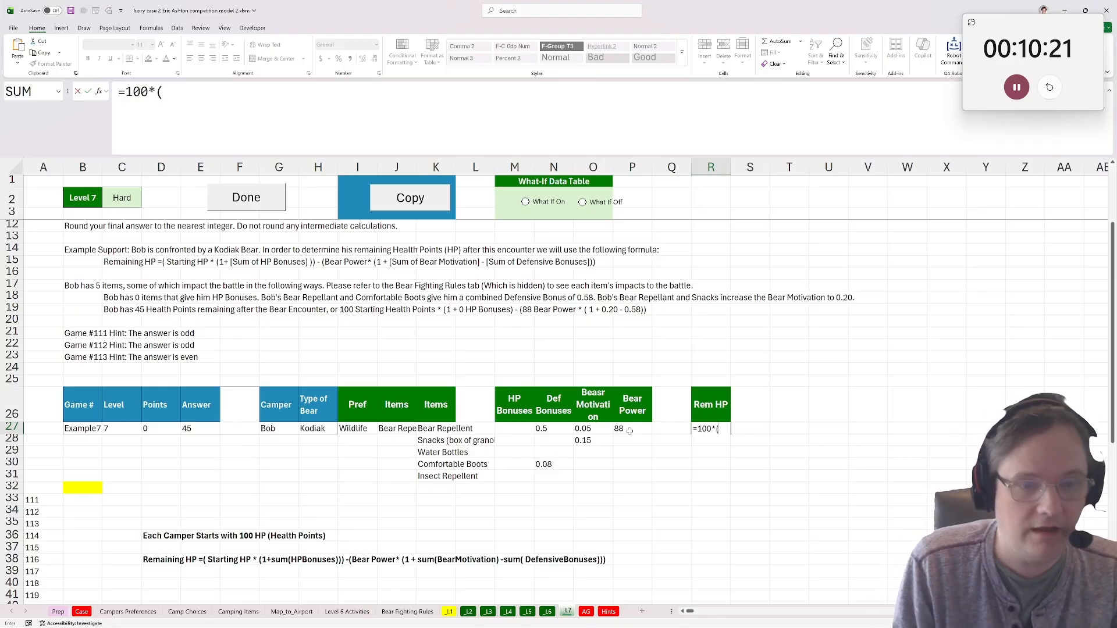
key(BackSpace)
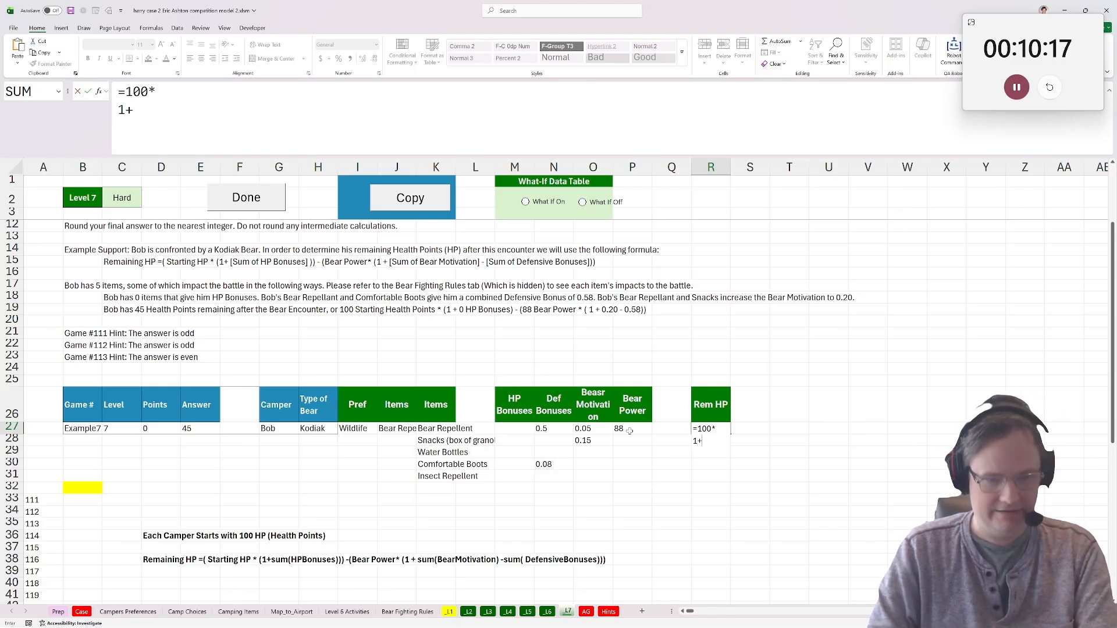
key(Escape)
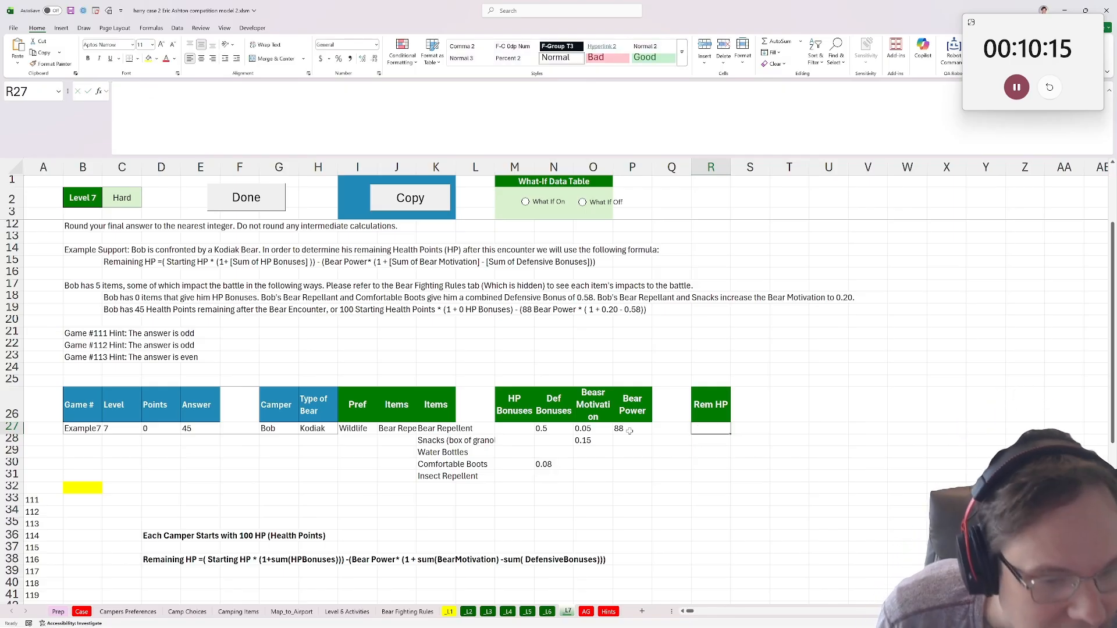
Begin an IF formula in M25, above the HP Bonuses heading, that returns 1 when COUNT(M27:M47)=0.
click(483, 407)
click(514, 411)
click(512, 442)
click(515, 429)
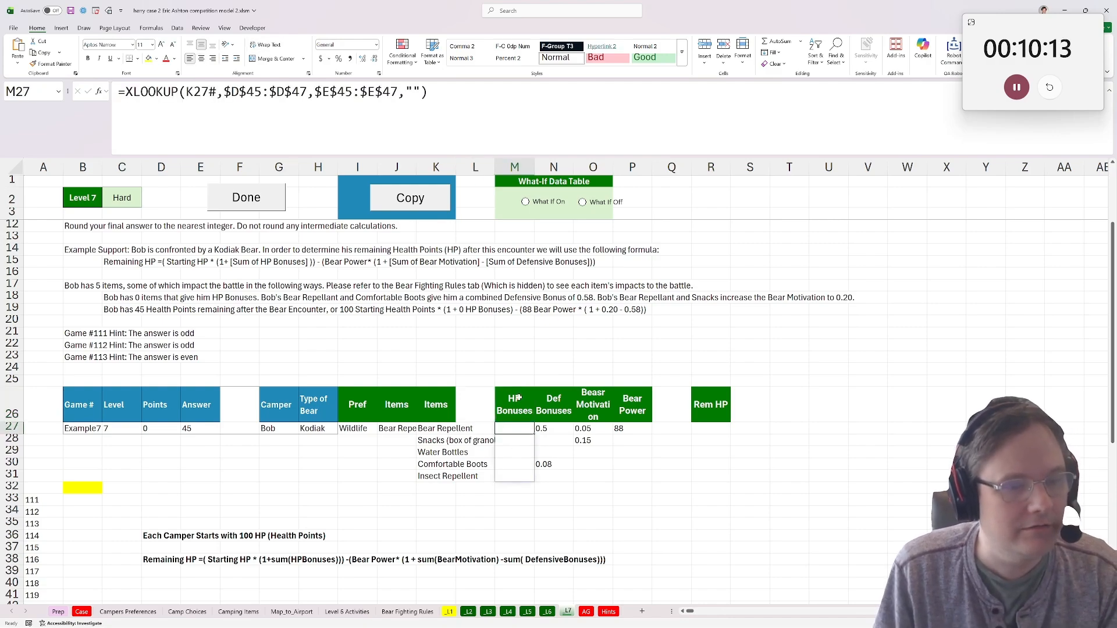
click(519, 369)
click(522, 382)
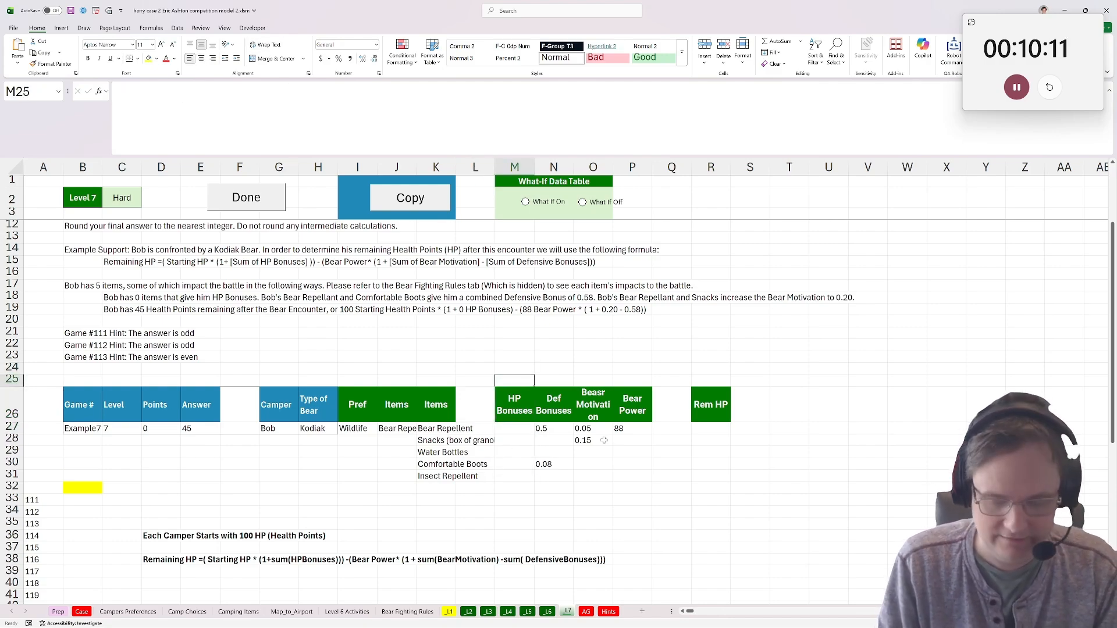
text(=if)
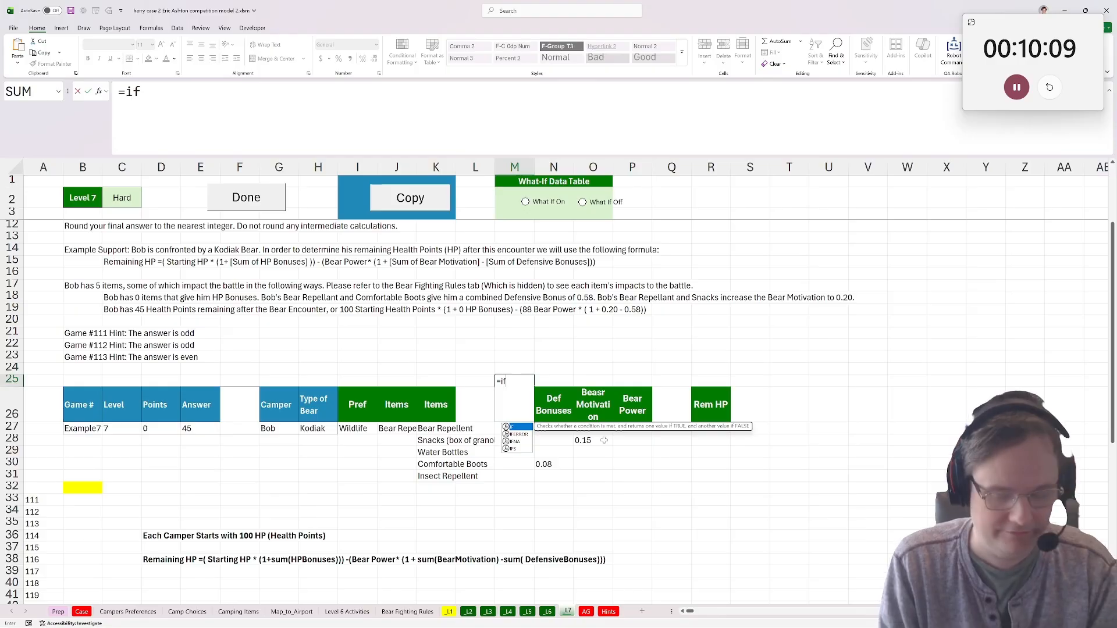
text((count()
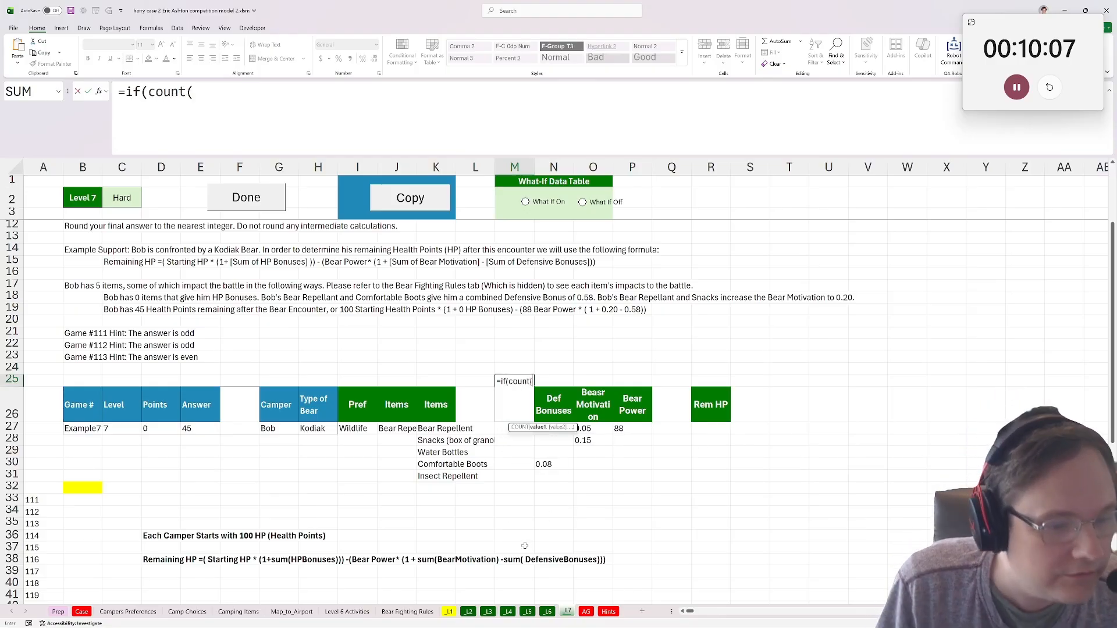
click(520, 558)
drag(515, 549, 517, 500)
text()=0)
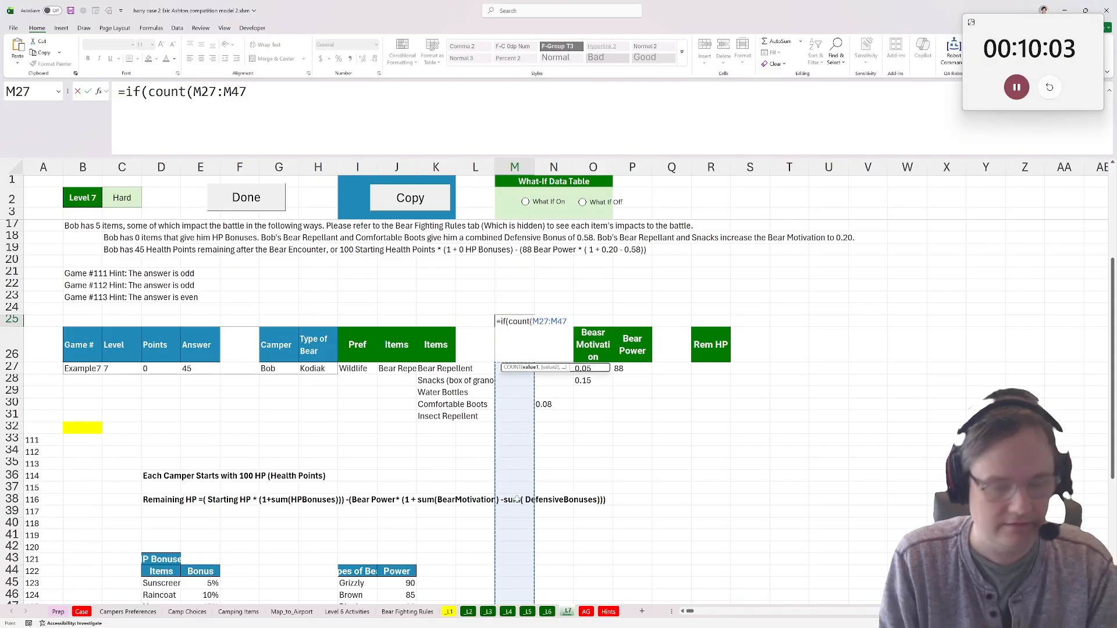
text(,1,)
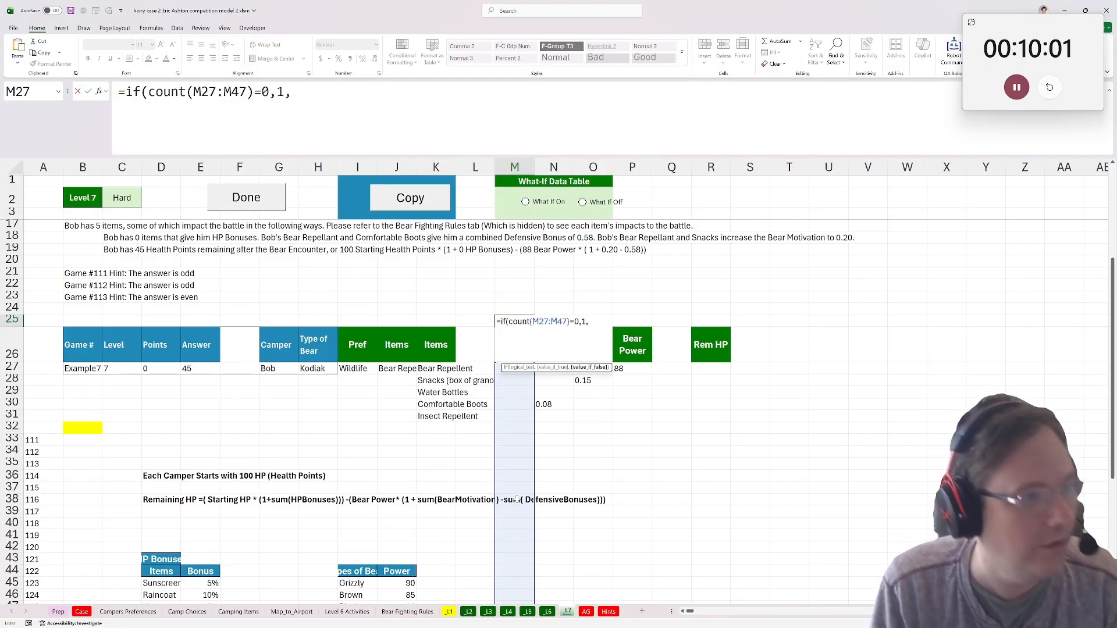
text(pro)
Complete the M25 formula with 1+SUM(M27:M47) as the value when bonuses exist.
key(BackSpace)
key(BackSpace)
key(BackSpace)
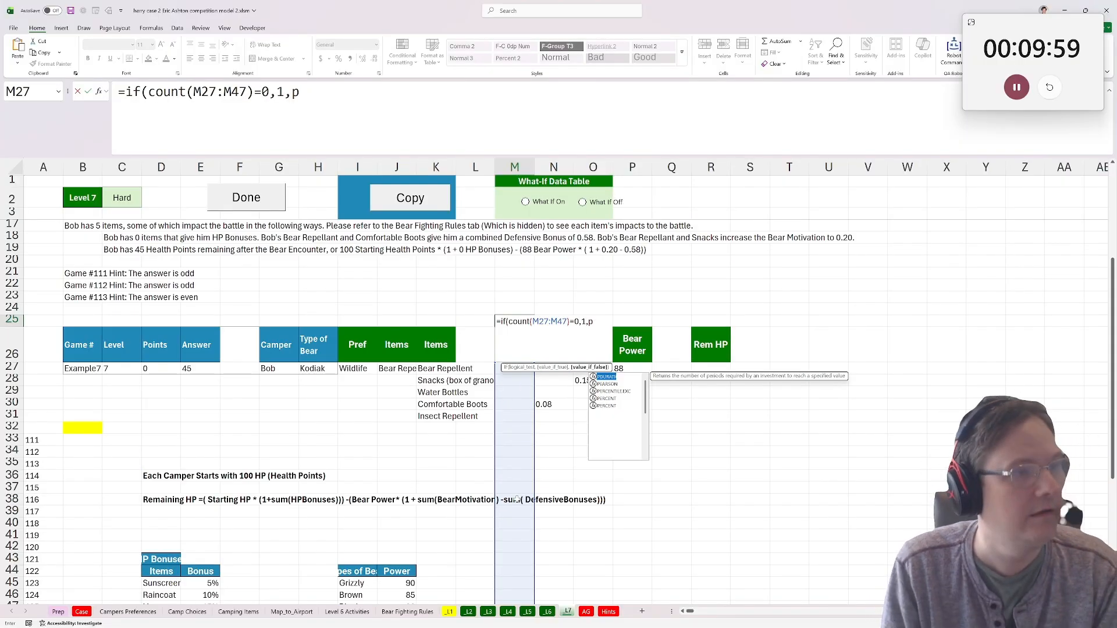
text(1+sum()
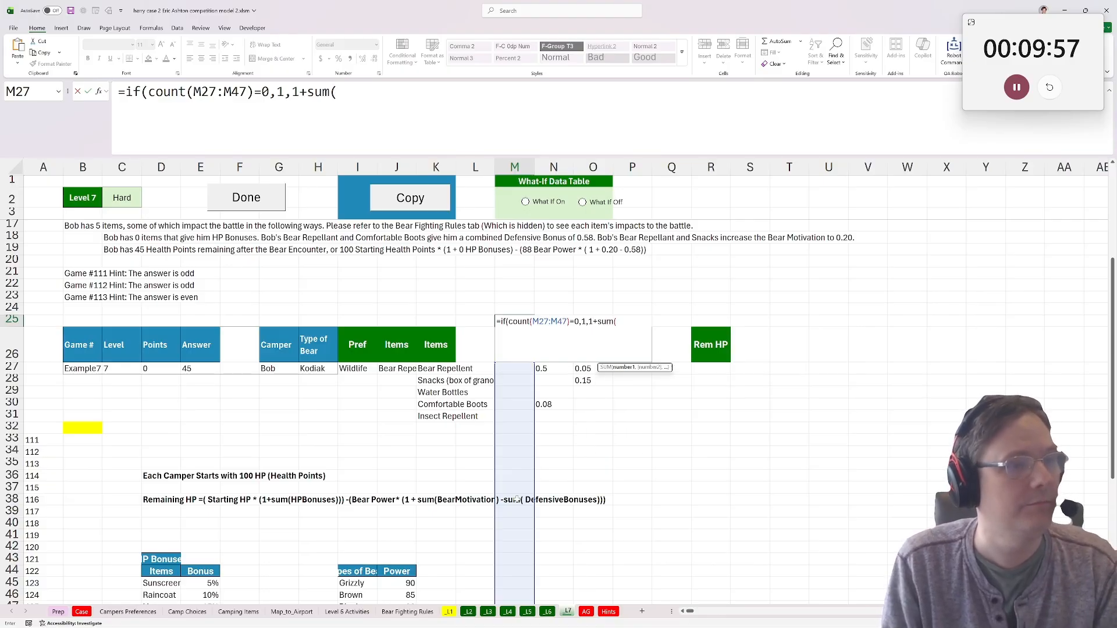
scroll(524, 428, up, 1)
click(510, 407)
key(ctrl+shift+Down)
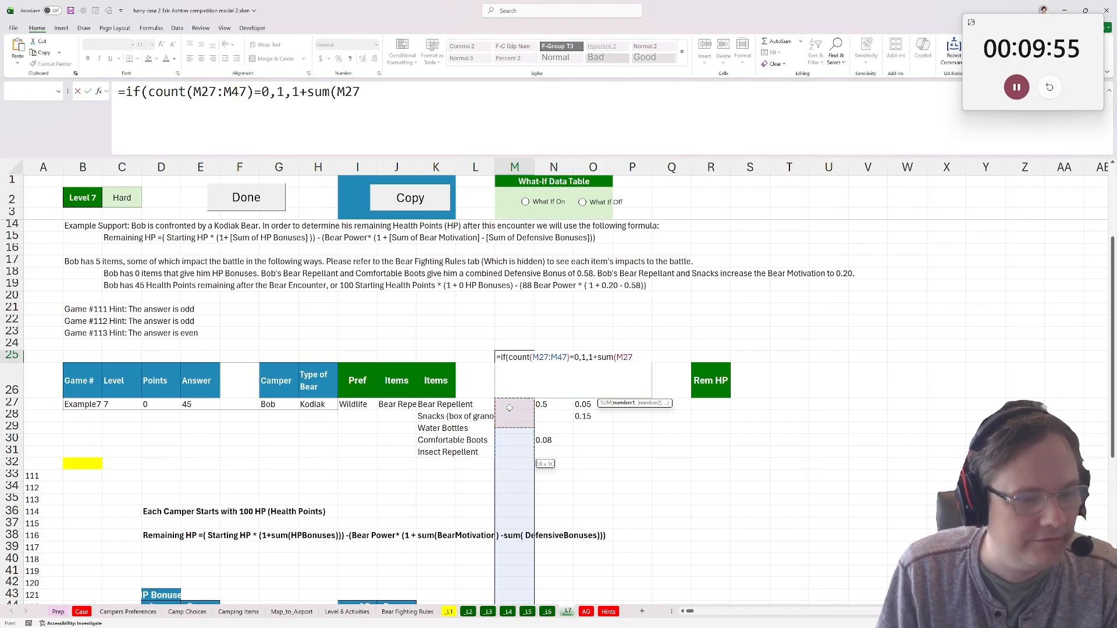
key(ctrl+shift+Down)
key(ctrl+shift+Up)
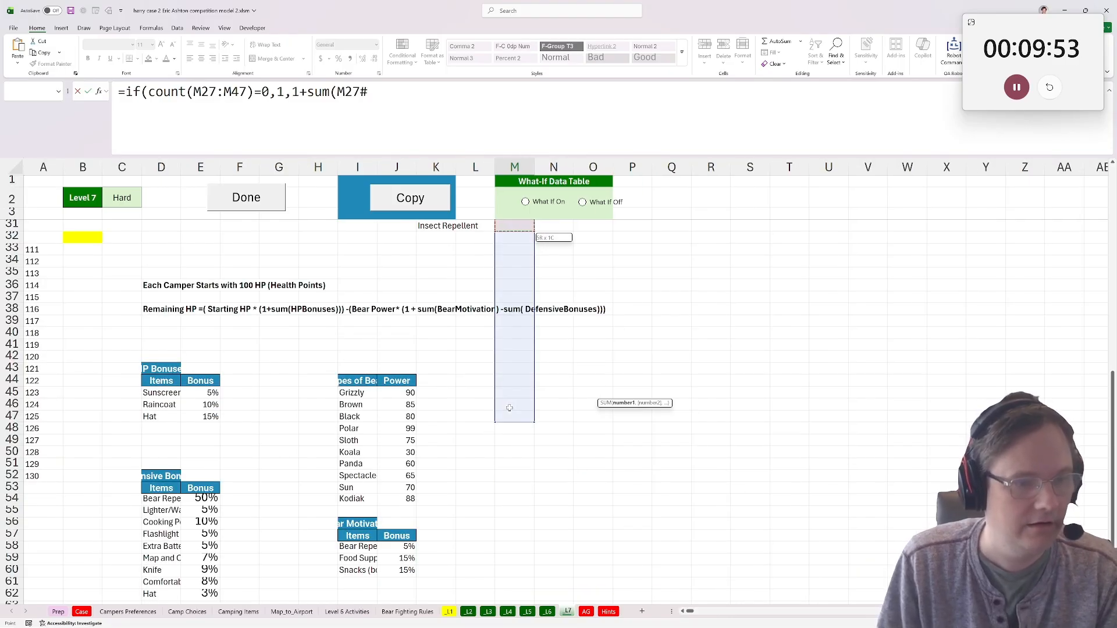
drag(510, 413, 511, 414)
text())
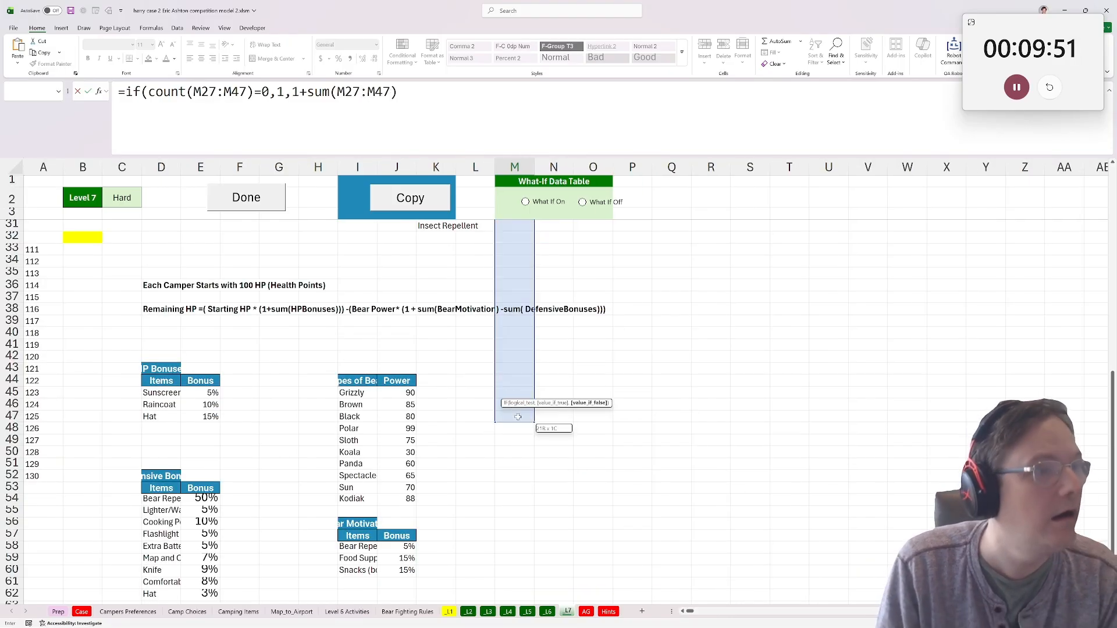
key(ctrl+Return)
scroll(579, 405, up, 7)
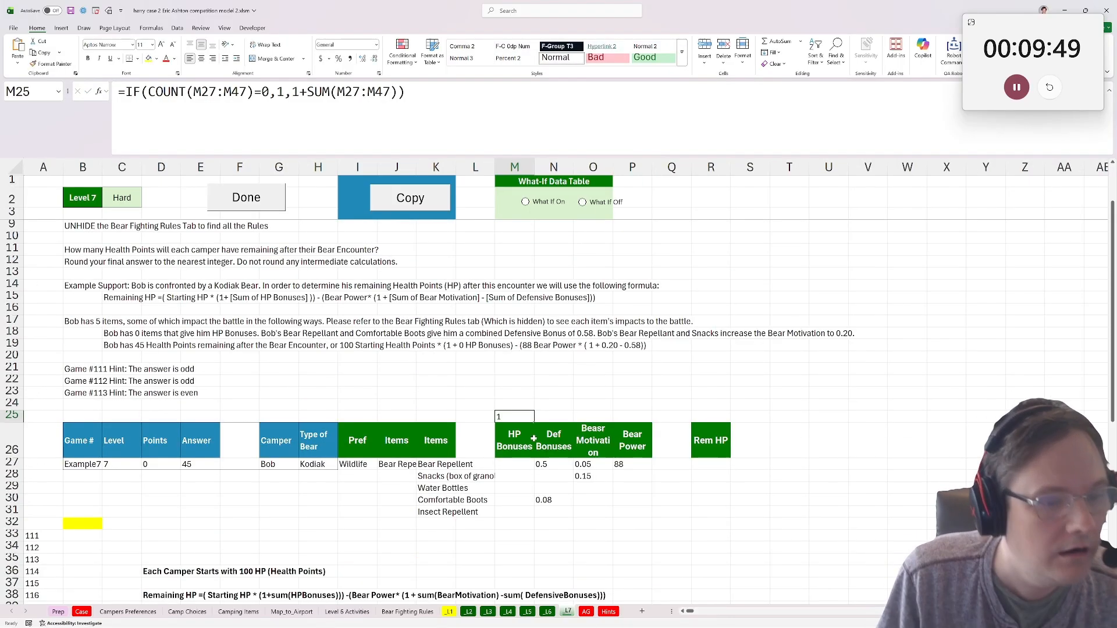
Copy the M25 formula across to N25, O25 and P25 above the other helper columns.
key(ctrl+c)
key(Right)
key(ctrl+v)
key(Right)
key(ctrl+v)
key(Right)
key(ctrl+v)
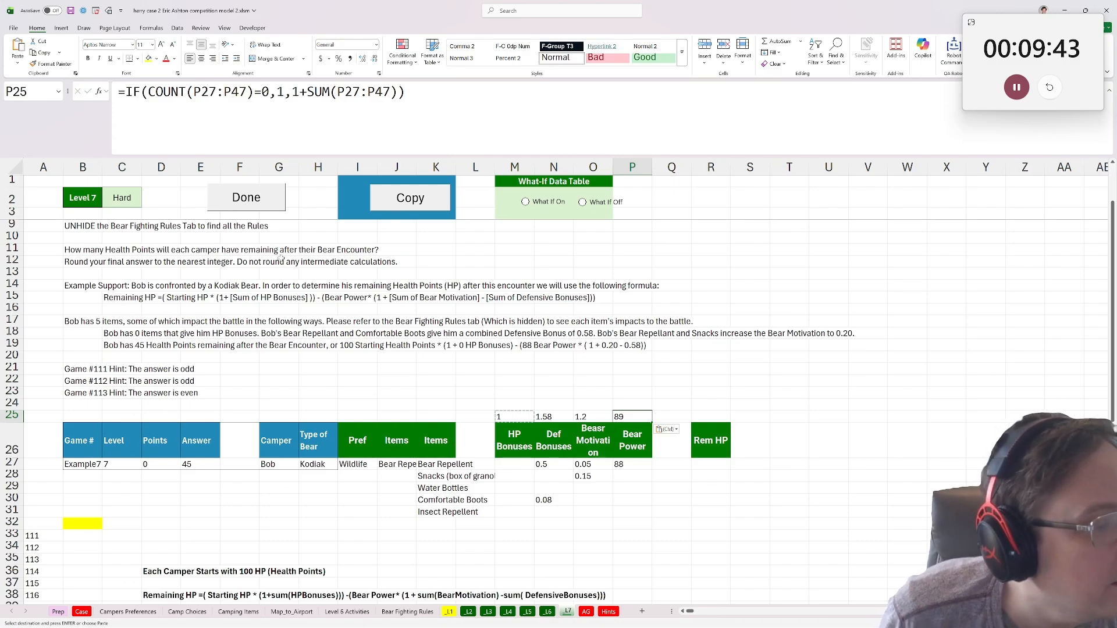
click(708, 463)
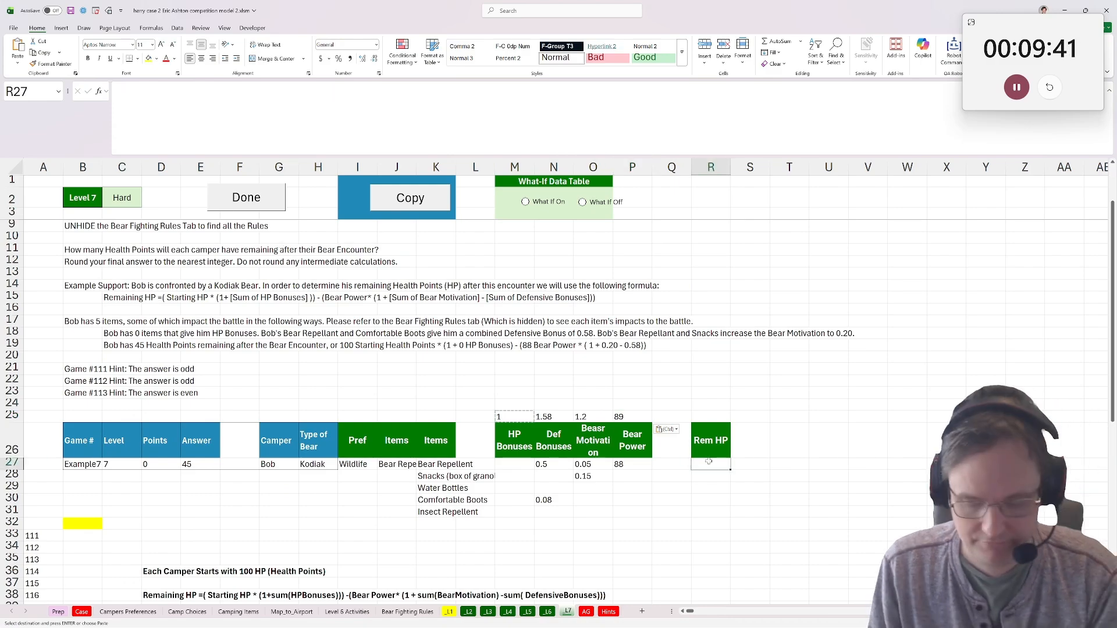
text(=)
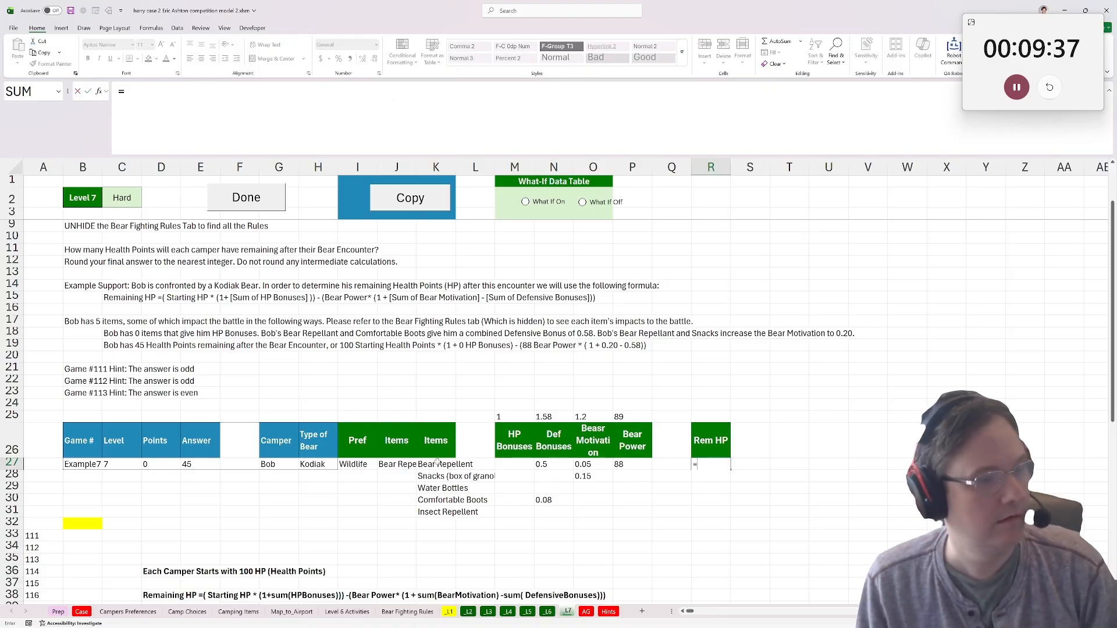
text(100)
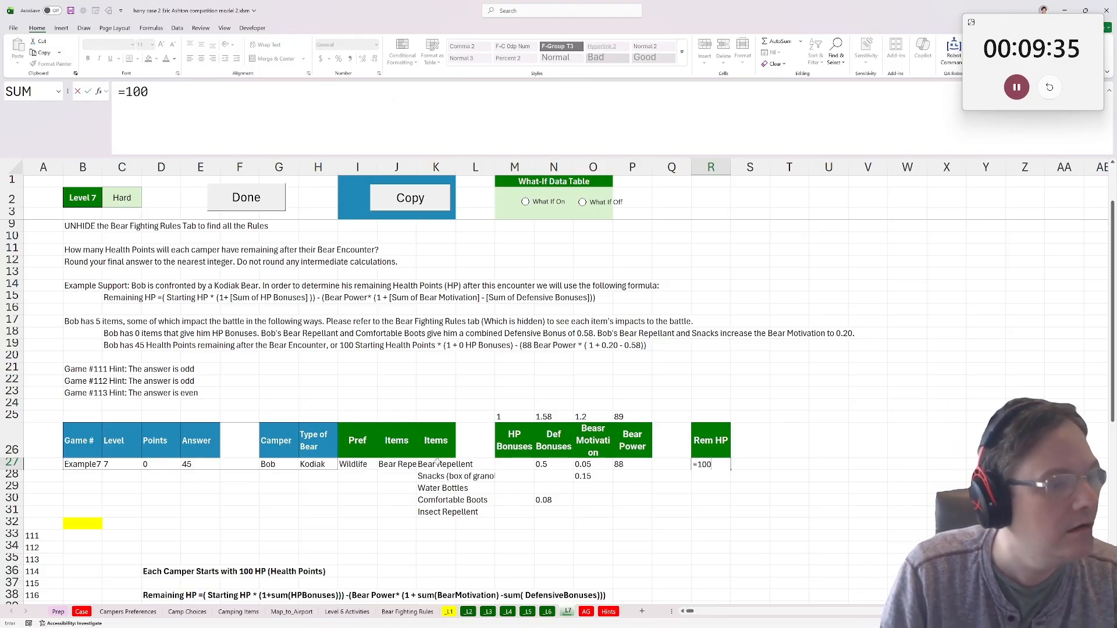
text(&)
key(BackSpace)
text(*)
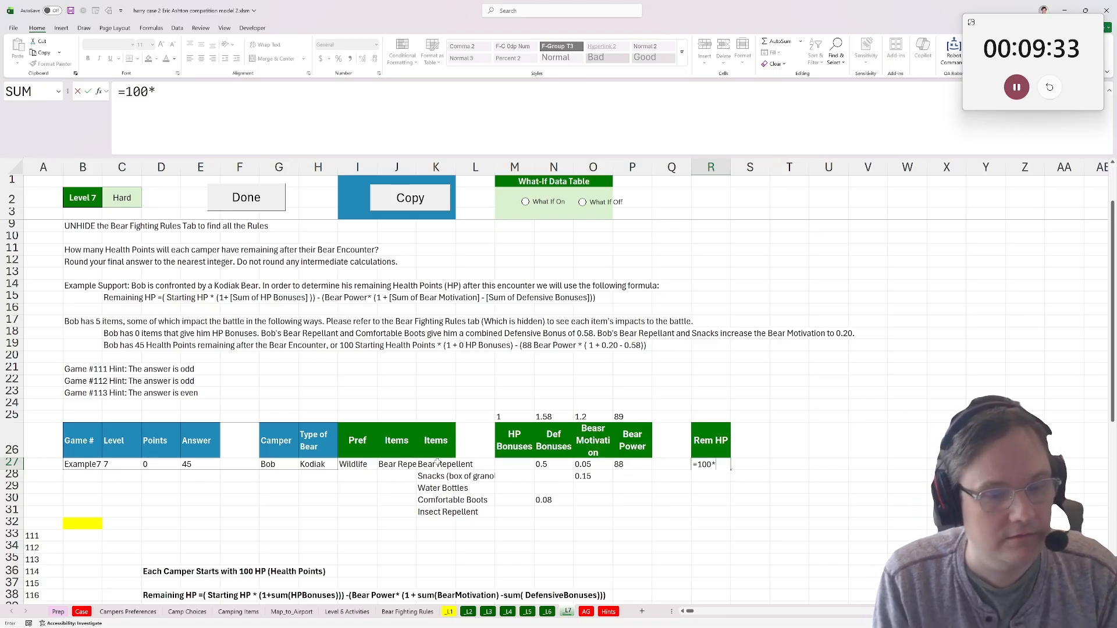
click(516, 417)
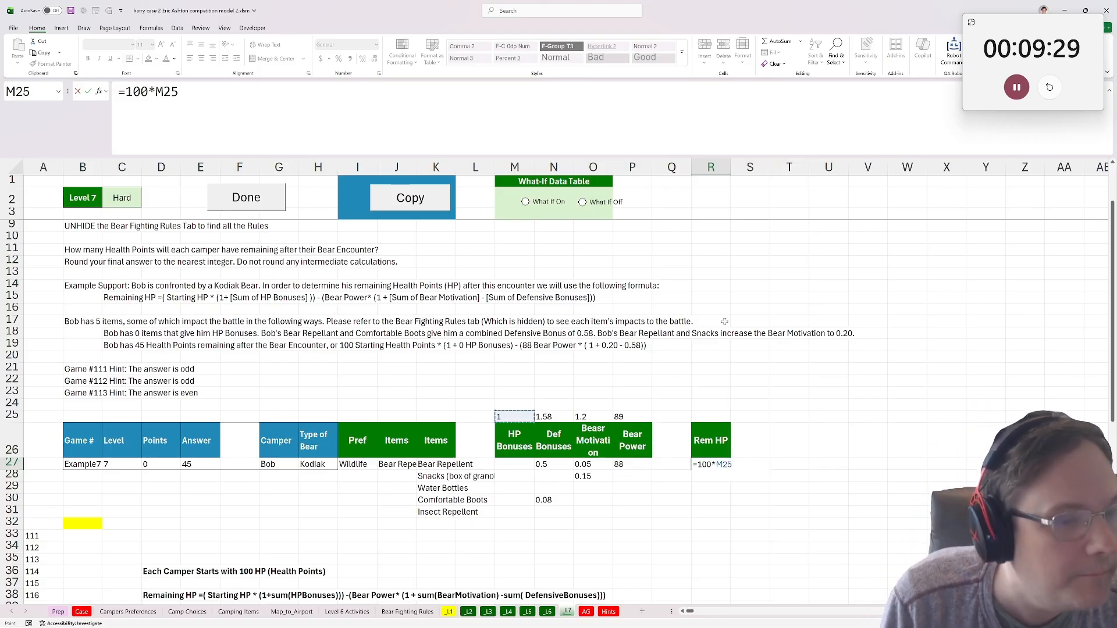
text(-)
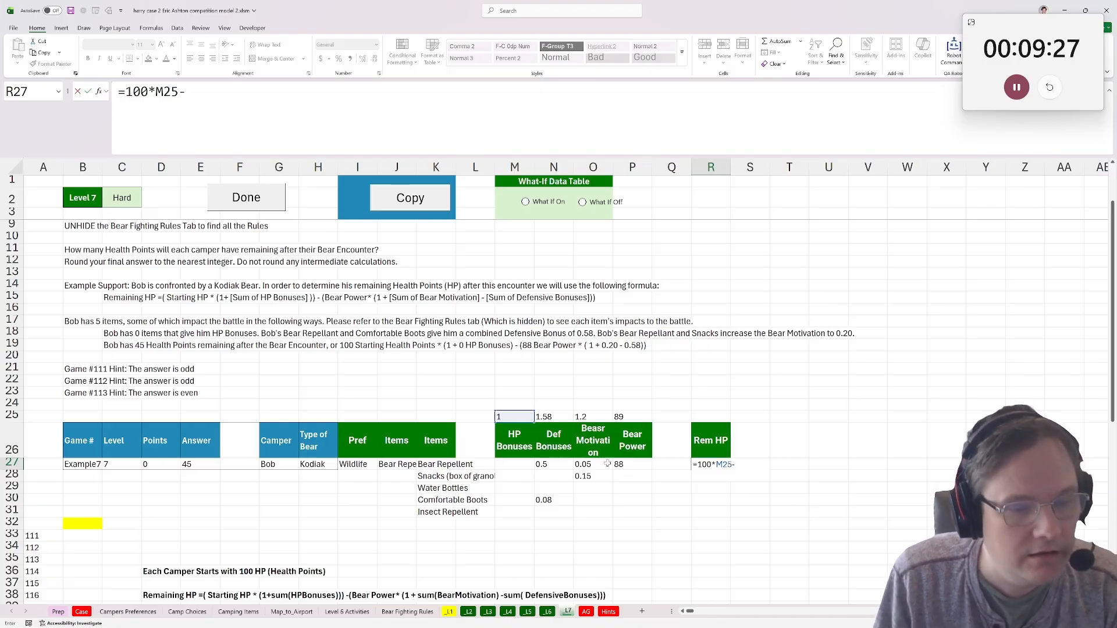
click(634, 416)
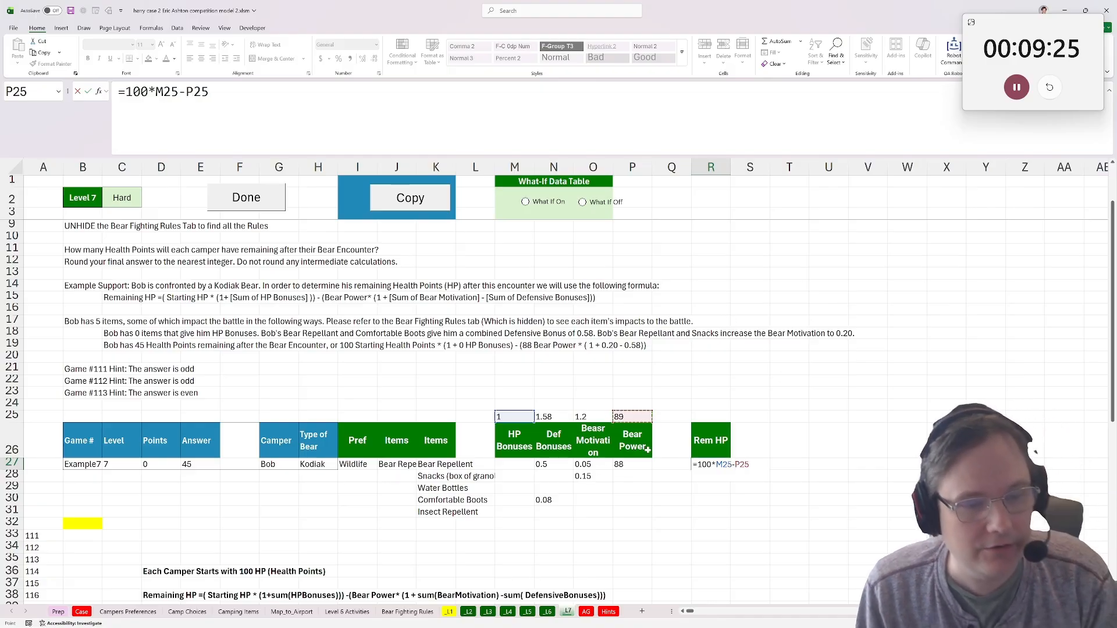
key(Escape)
Clear the helper formula in P25 above the Bear Power heading.
drag(630, 405, 630, 427)
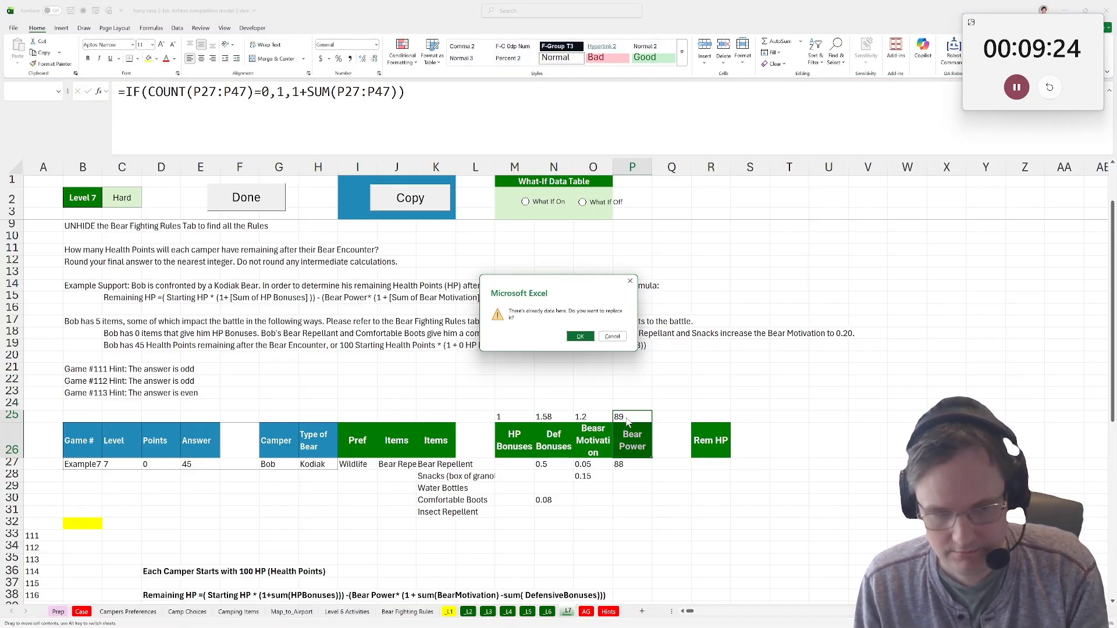
click(611, 336)
click(629, 416)
key(Delete)
Begin the Rem HP formula in R27 as 100*M25 minus the bear power in P27.
click(701, 459)
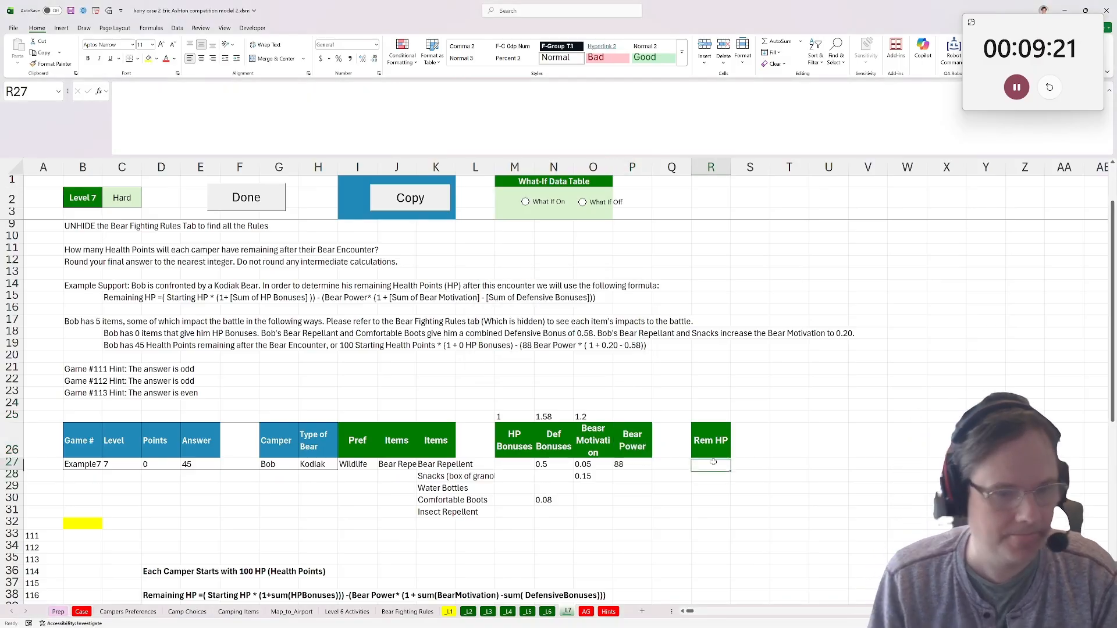
text(=)
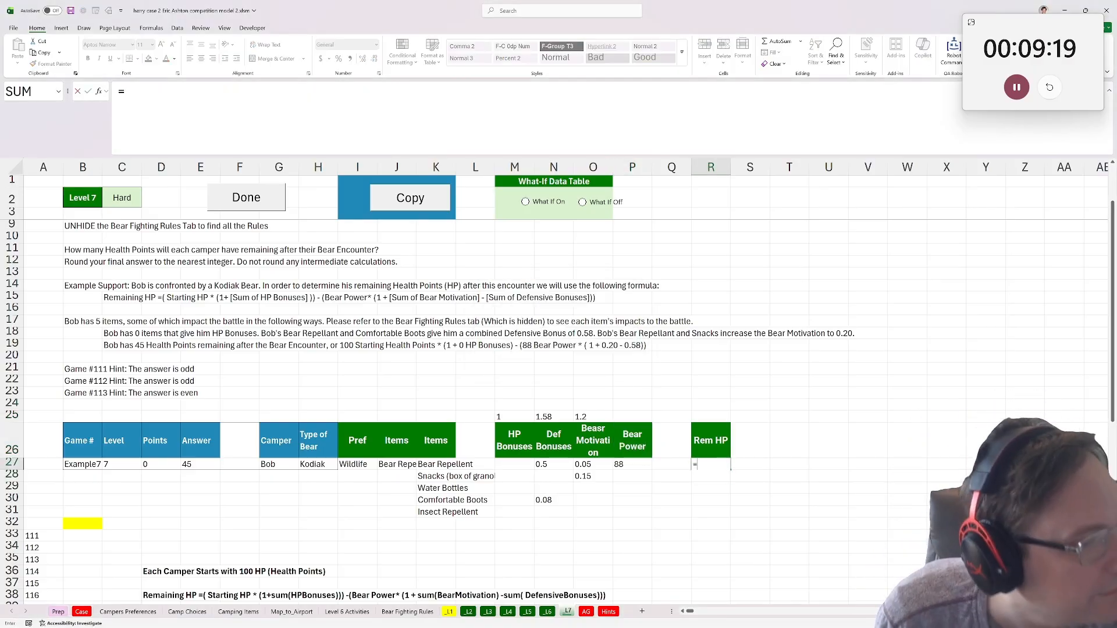
text(100*&)
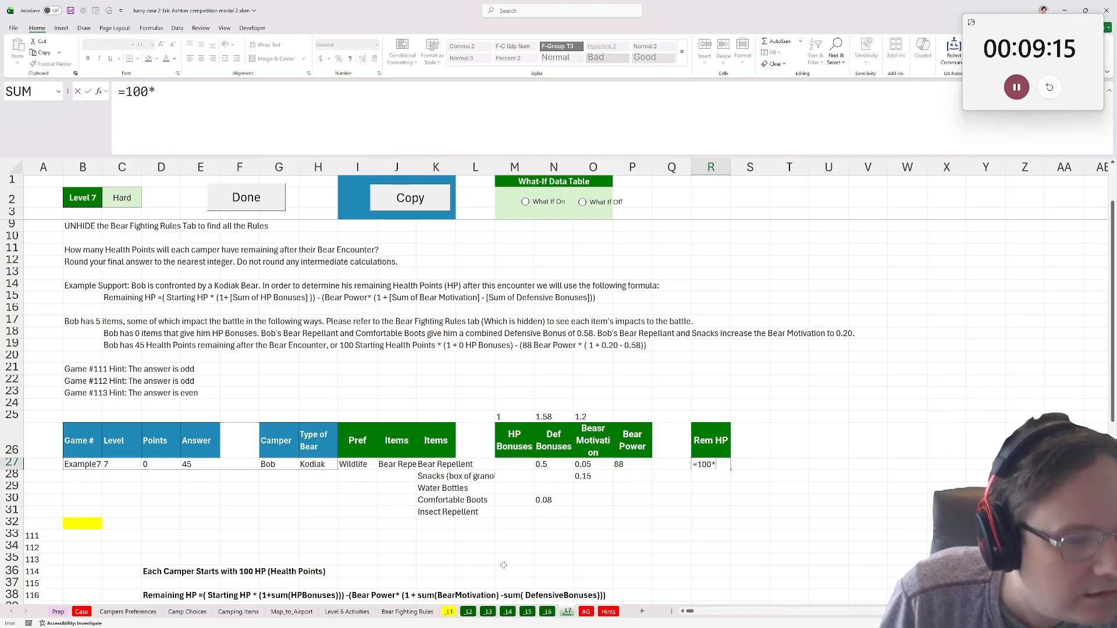
click(524, 415)
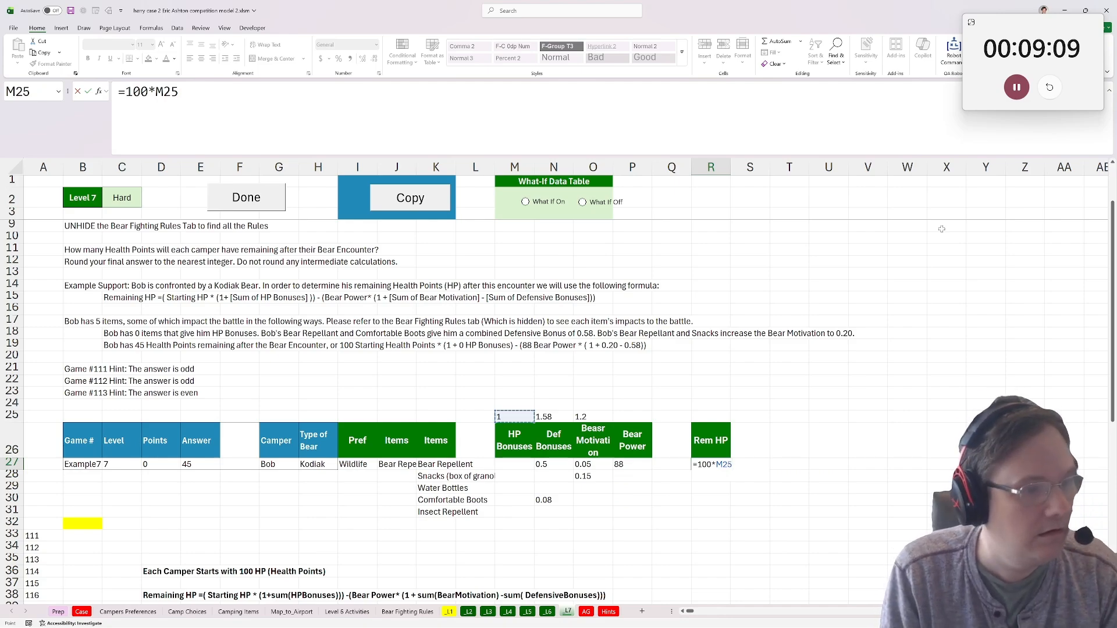
text(-)
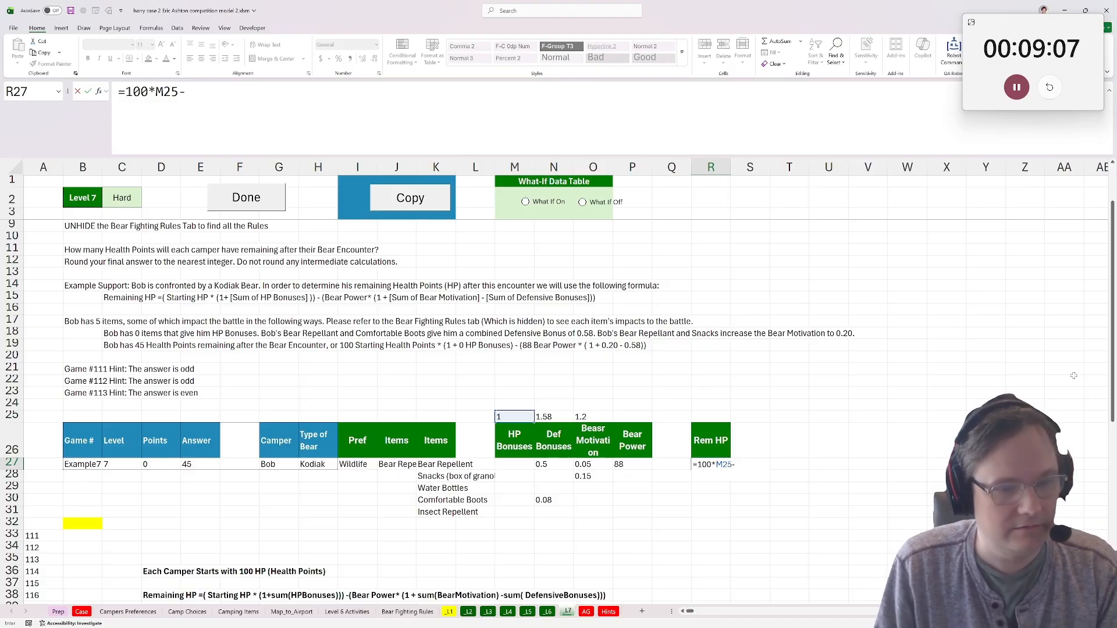
click(621, 465)
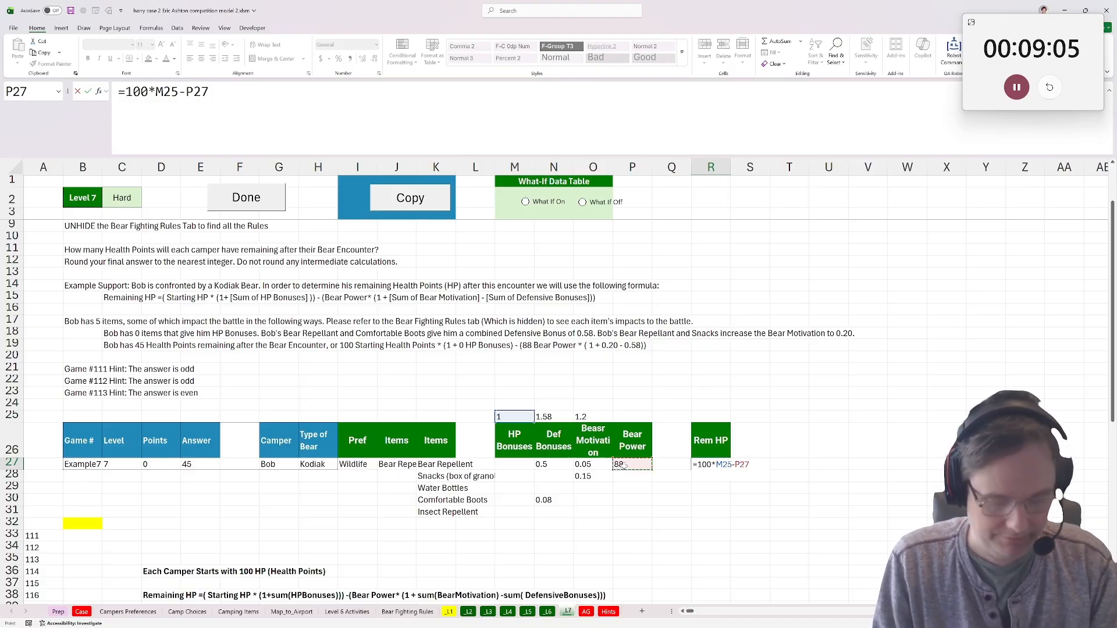
Complete the R27 formula by multiplying P27 by (O25-N25), giving =100*M25-P27*(O25-N25).
text(*)
click(588, 416)
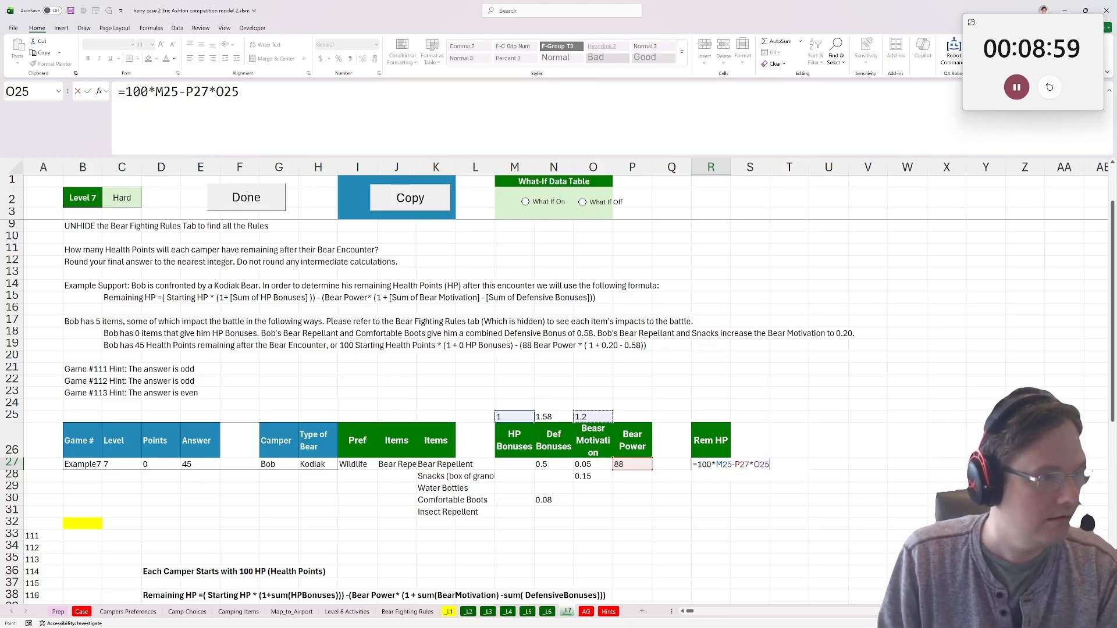
click(216, 92)
text(()
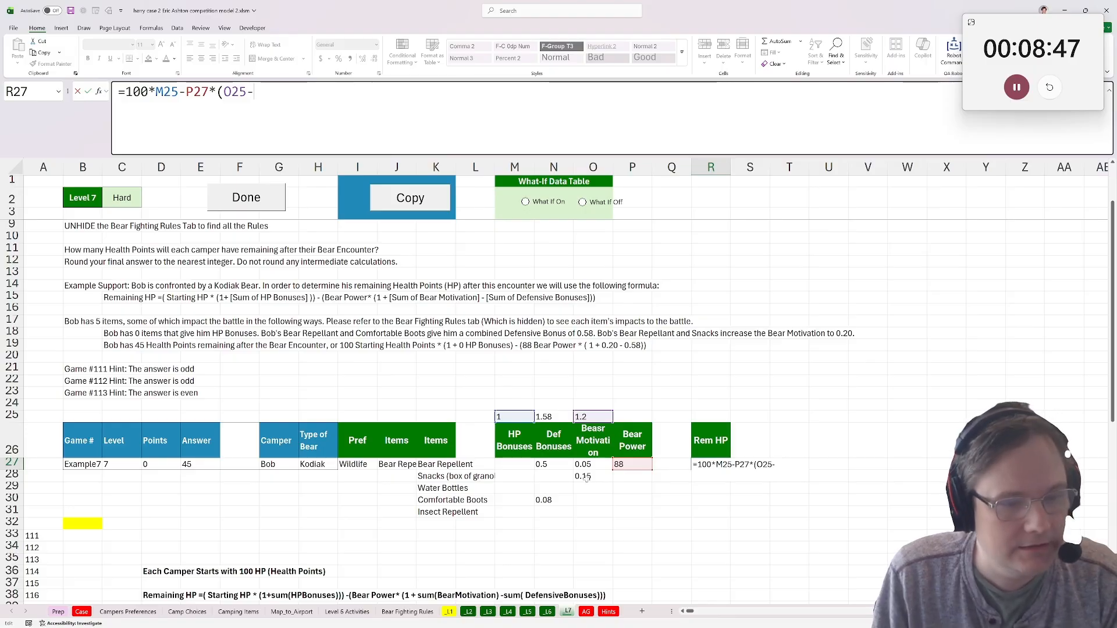
click(547, 416)
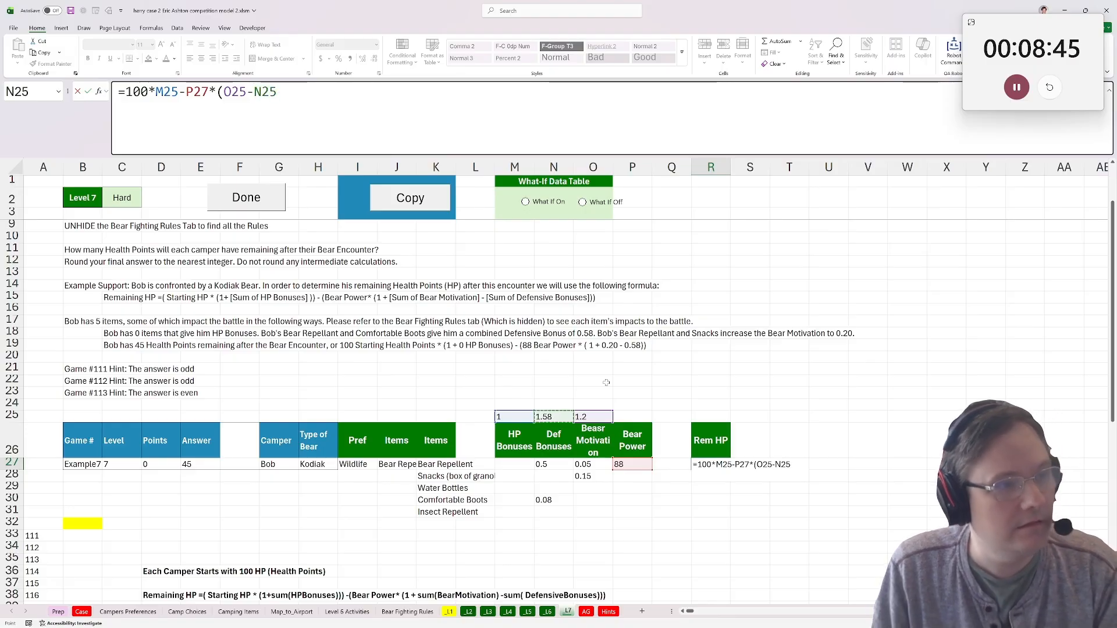
text())
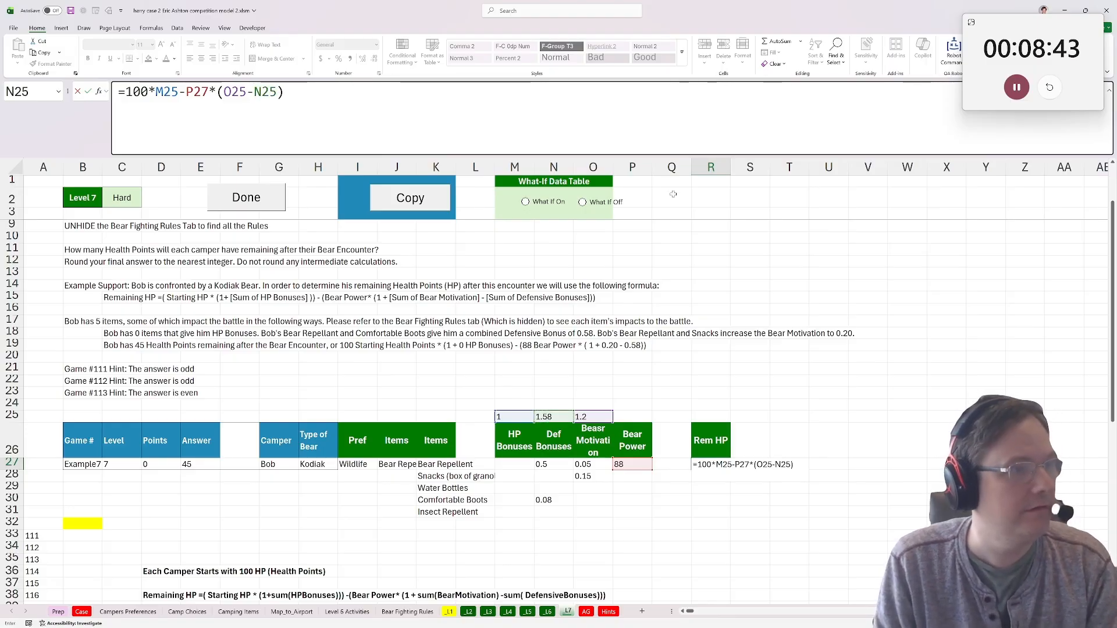
key(ctrl+Return)
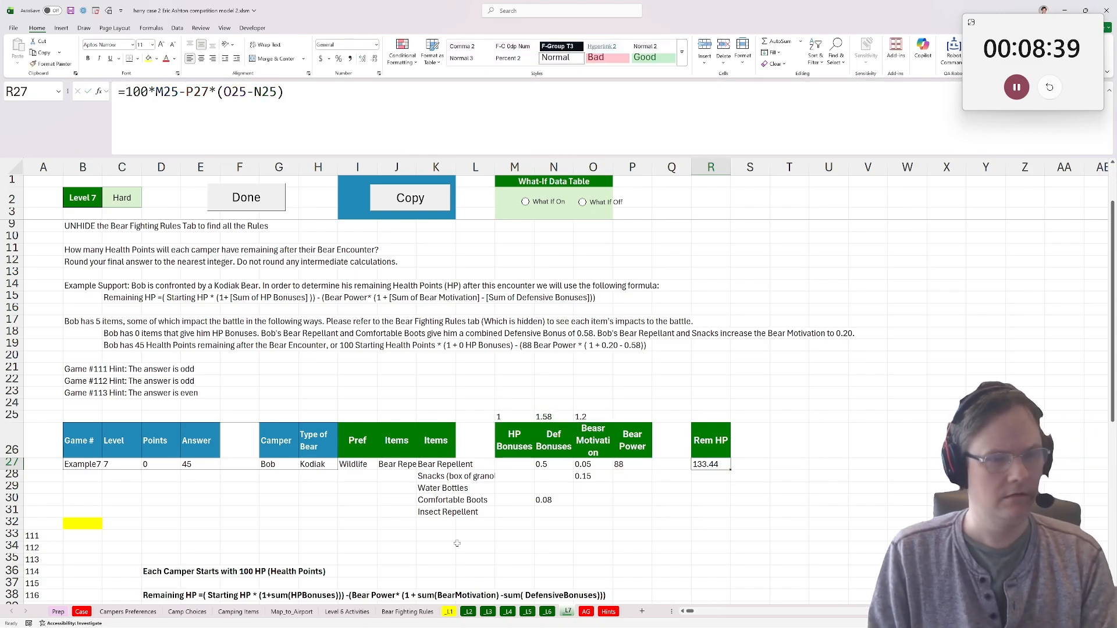
Review Level 7's instructions and worked example to check how remaining HP is calculated.
scroll(483, 322, down, 1)
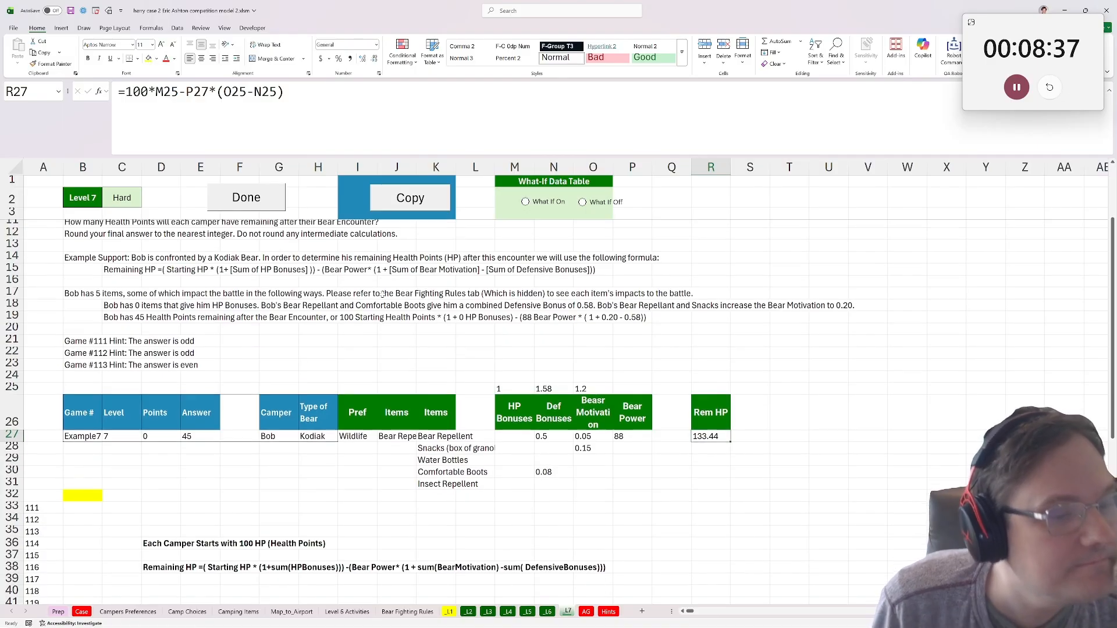
scroll(407, 308, up, 1)
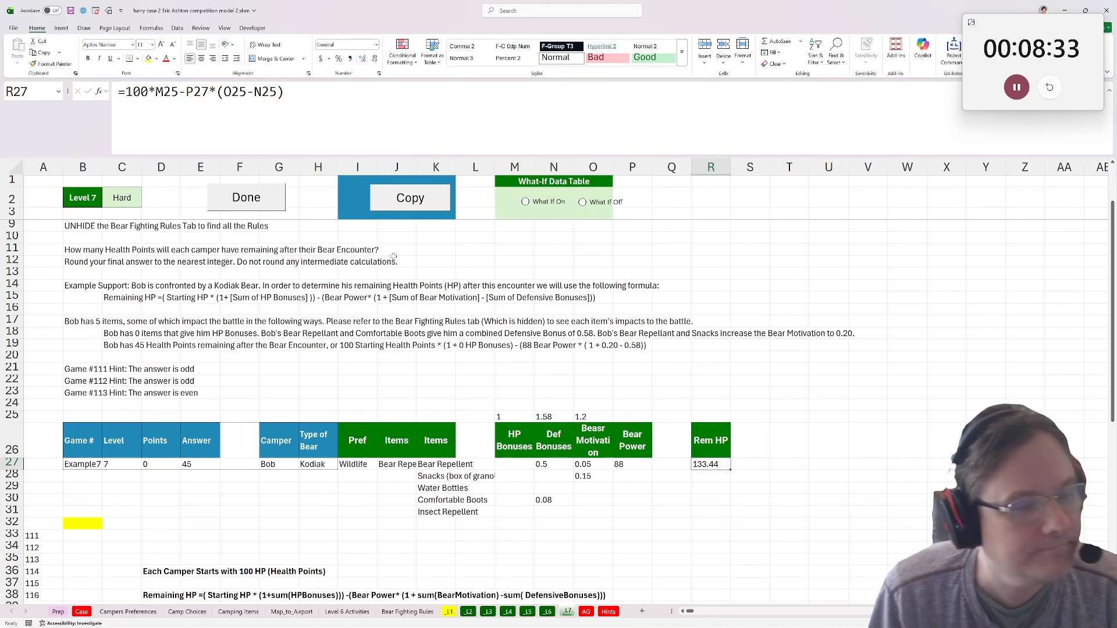
scroll(389, 259, up, 1)
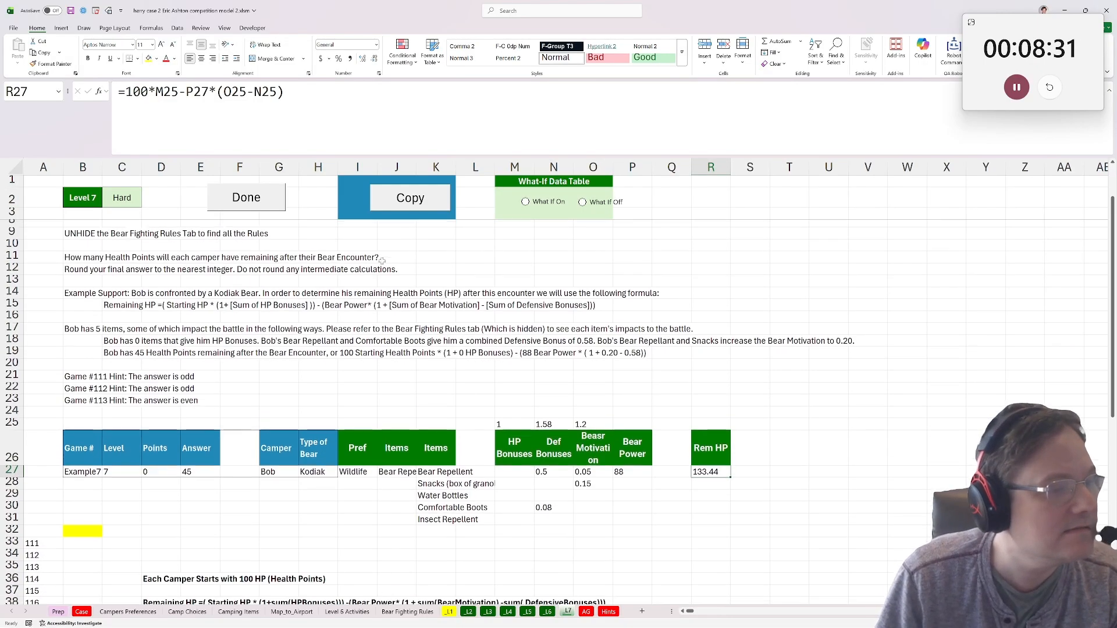
drag(123, 370, 174, 371)
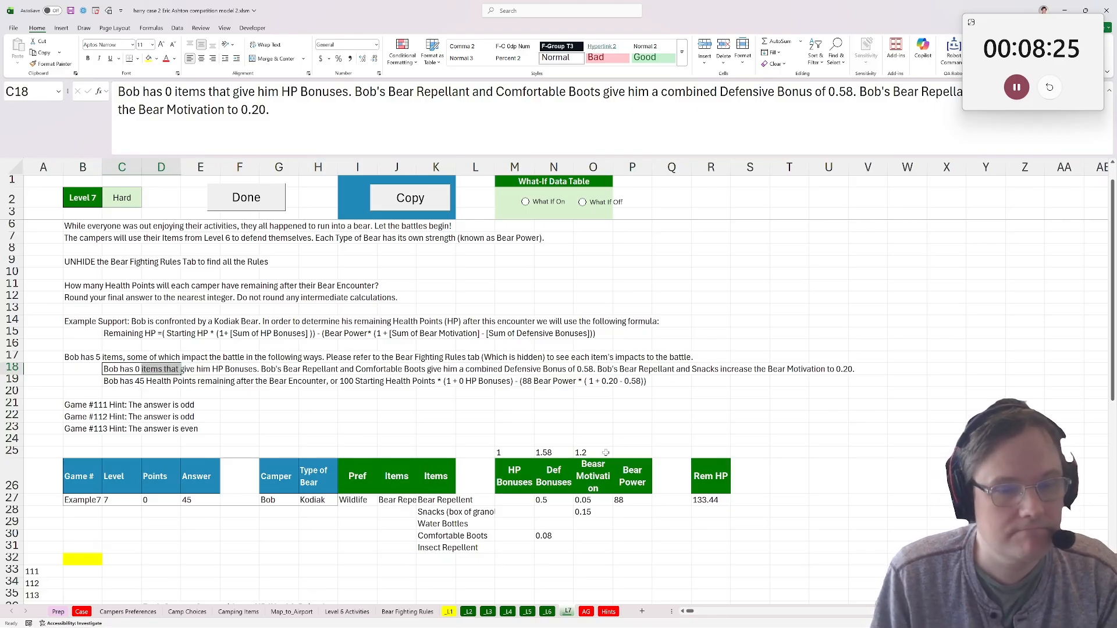
Try to remove the 1+ before SUM in the O25 bear motivation formula, and undo the edit.
click(586, 453)
scroll(442, 474, down, 5)
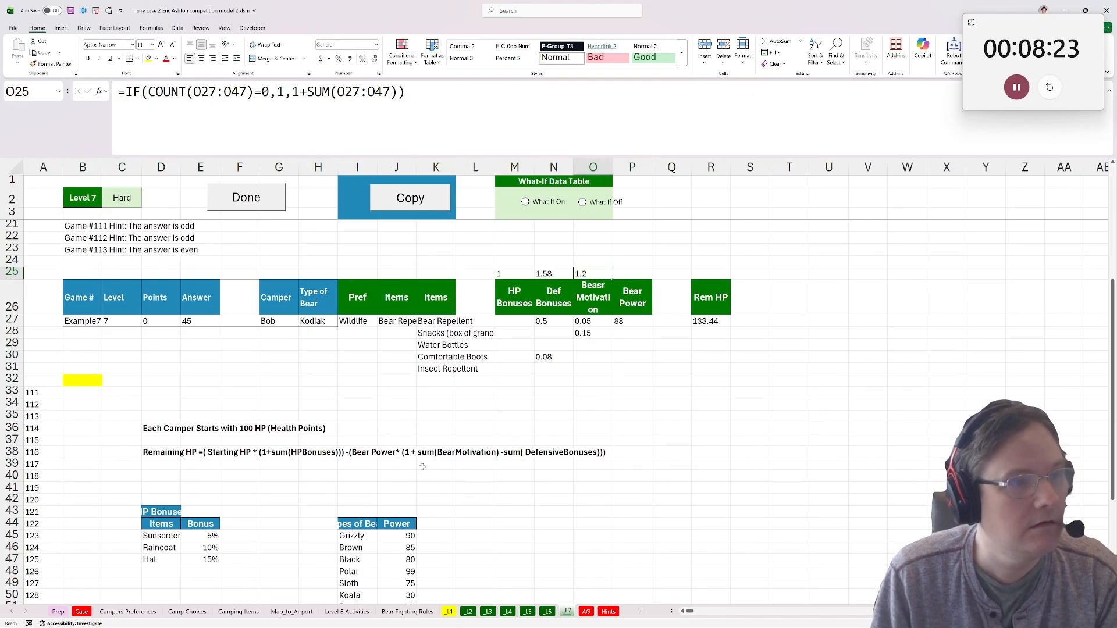
scroll(431, 470, up, 4)
click(307, 92)
key(BackSpace)
key(BackSpace)
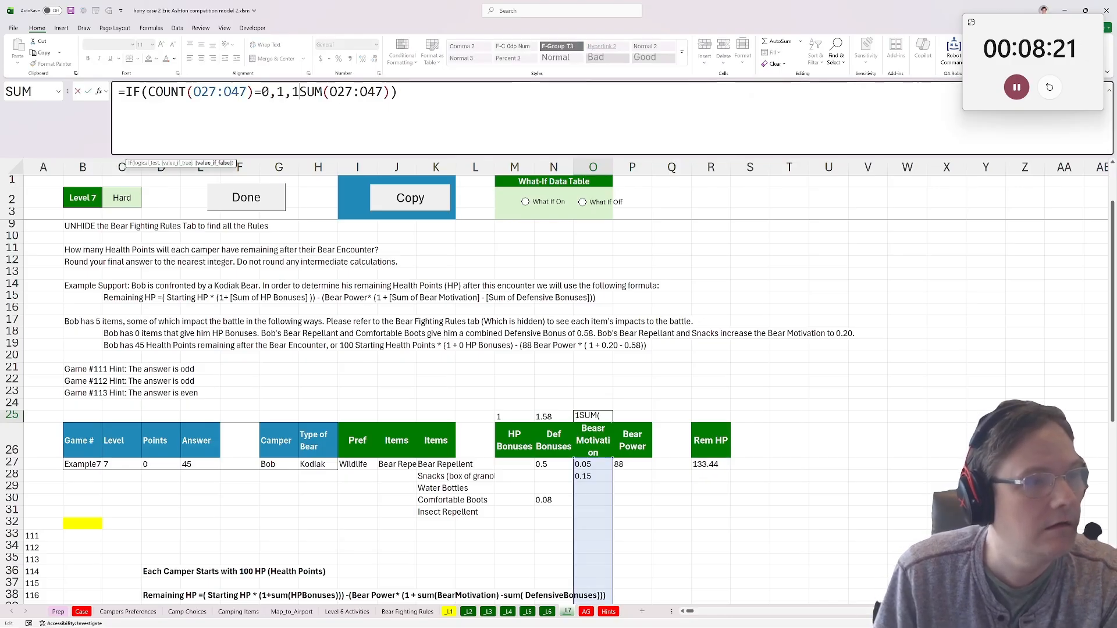
key(Return)
key(ctrl+z)
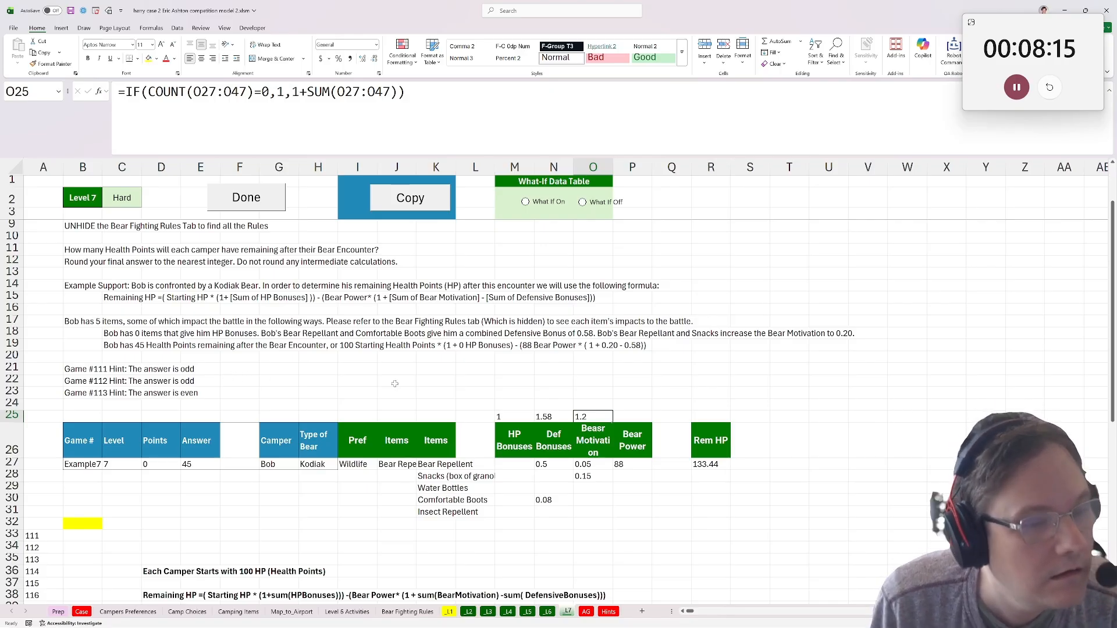
Inspect the Rem HP formula in R27 and its cell references.
click(697, 464)
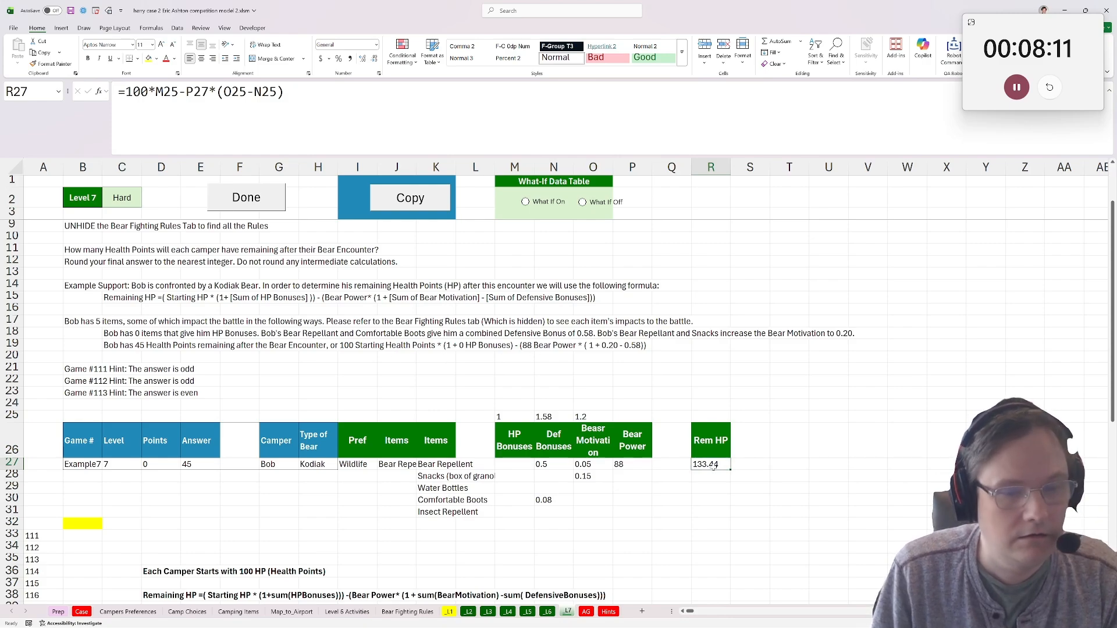
double_click(713, 464)
key(Return)
click(712, 463)
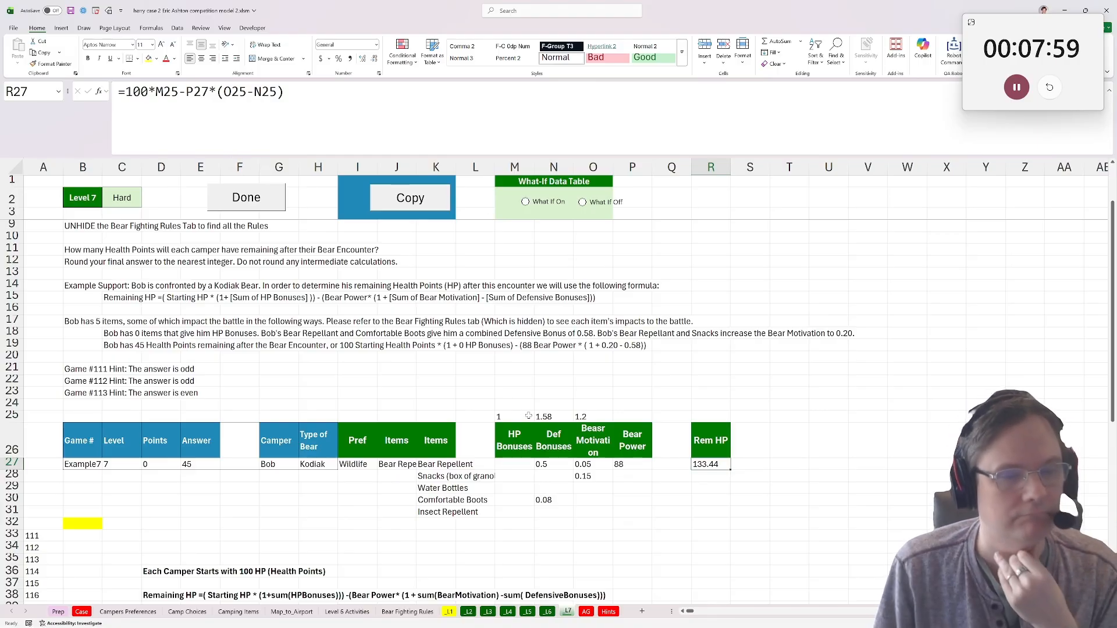
Remove the 1+ from the defensive bonus formula in N25, leaving =IF(COUNT(N27:N47)=0,1,SUM(N27:N47)).
click(547, 417)
click(307, 92)
key(BackSpace)
key(BackSpace)
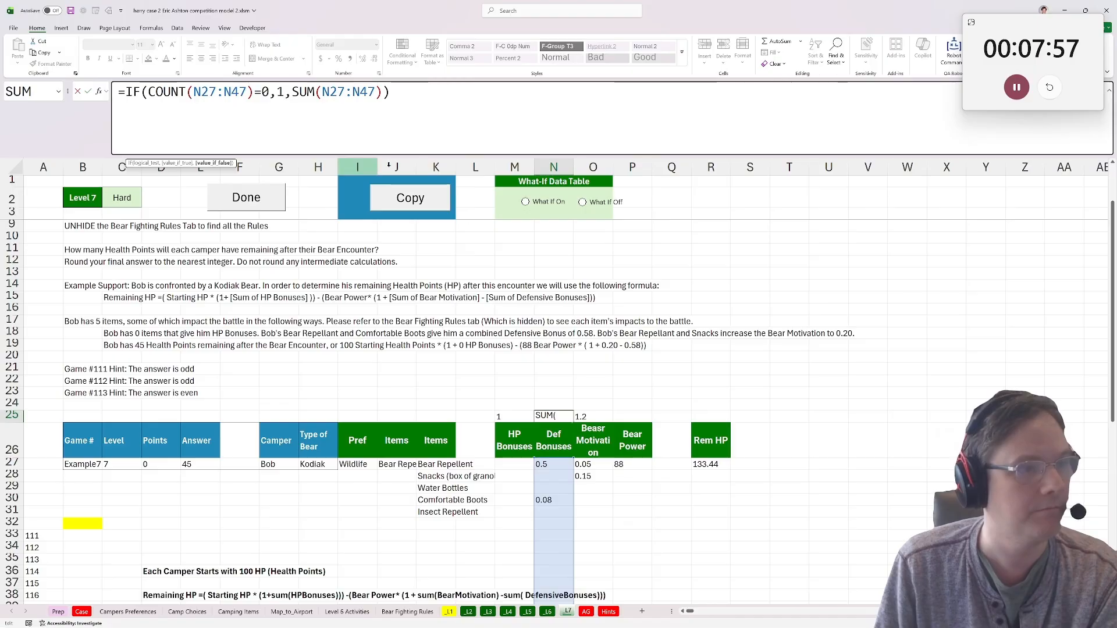
key(Return)
Remove the 1+ from the bear motivation formula in O25, leaving =IF(COUNT(O27:O47)=0,1,SUM(O27:O47)).
click(590, 417)
click(306, 92)
key(BackSpace)
key(BackSpace)
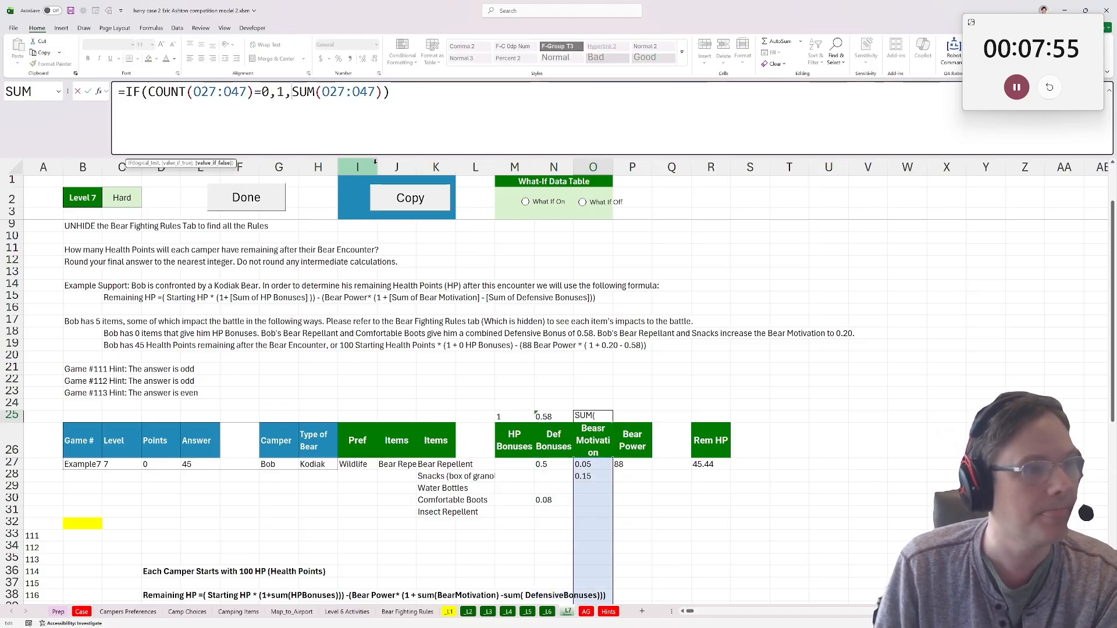
key(Return)
Add 1+ before O25 in the Rem HP formula in R27, making it =100*M25-P27*(1+O25-N25).
click(715, 414)
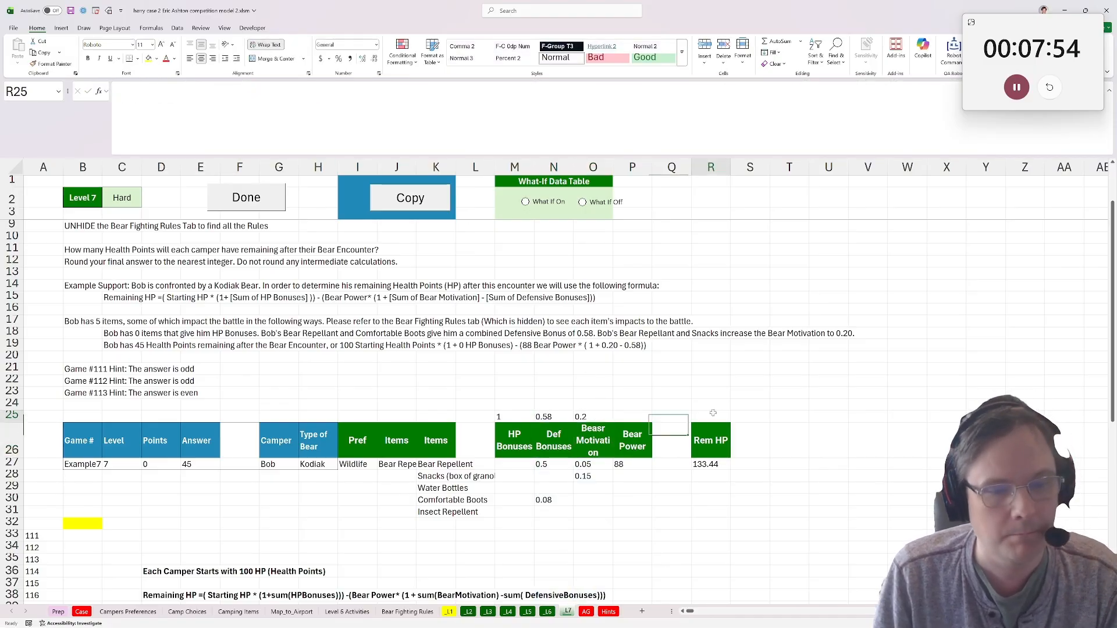
click(719, 460)
click(224, 92)
text(1)
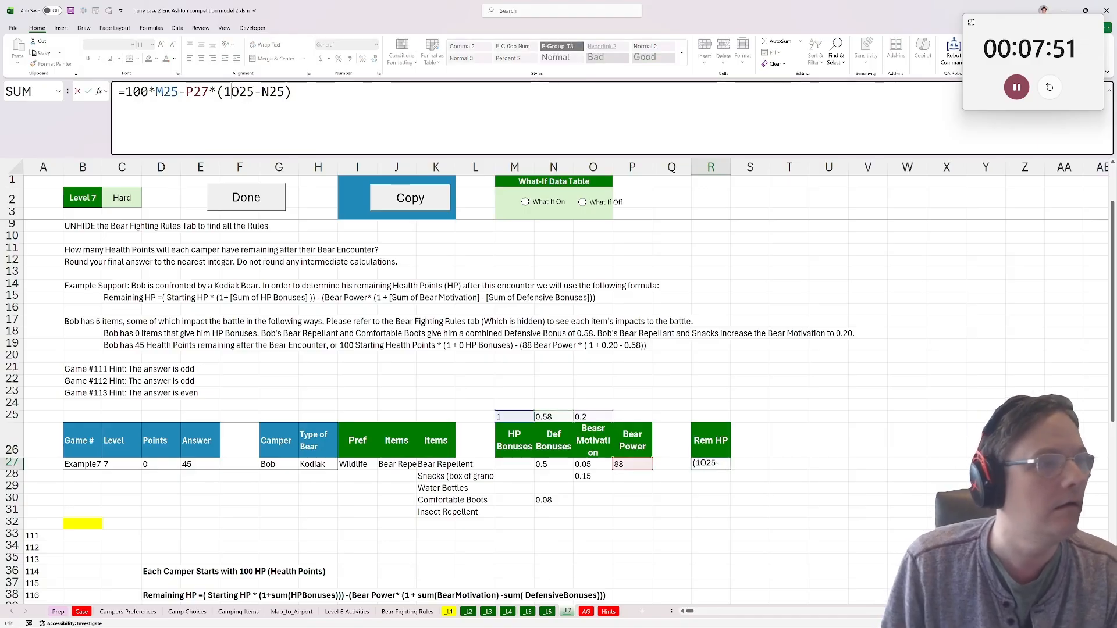
text(+)
key(Return)
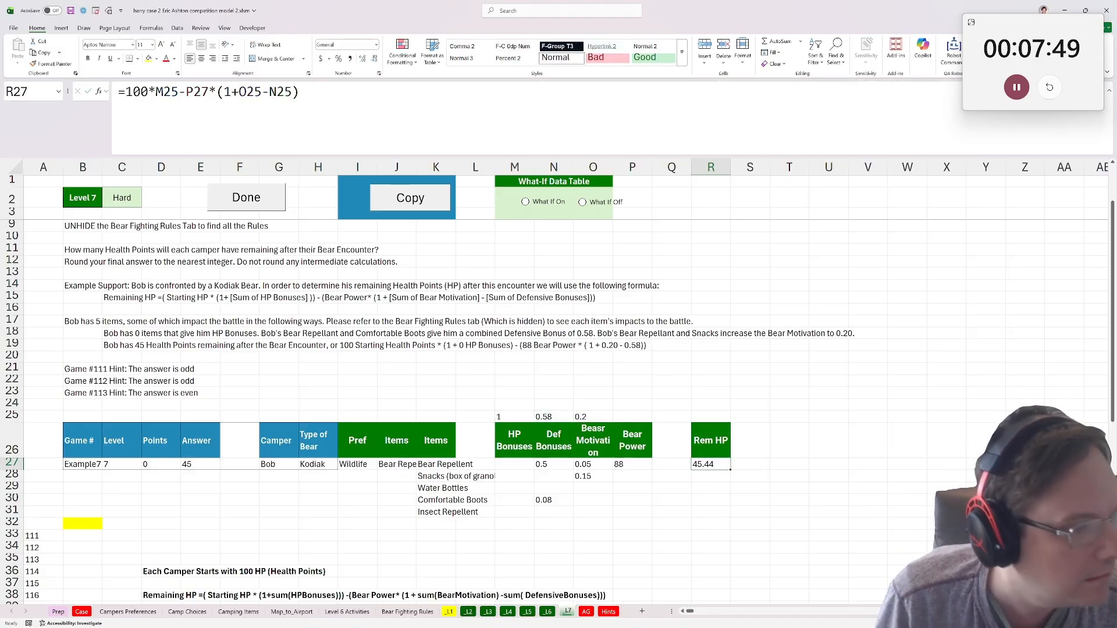
Enter =ROUND(R27,0) in answer cell B32 to return the remaining Health Points as an integer.
scroll(3, 549, down, 1)
click(82, 487)
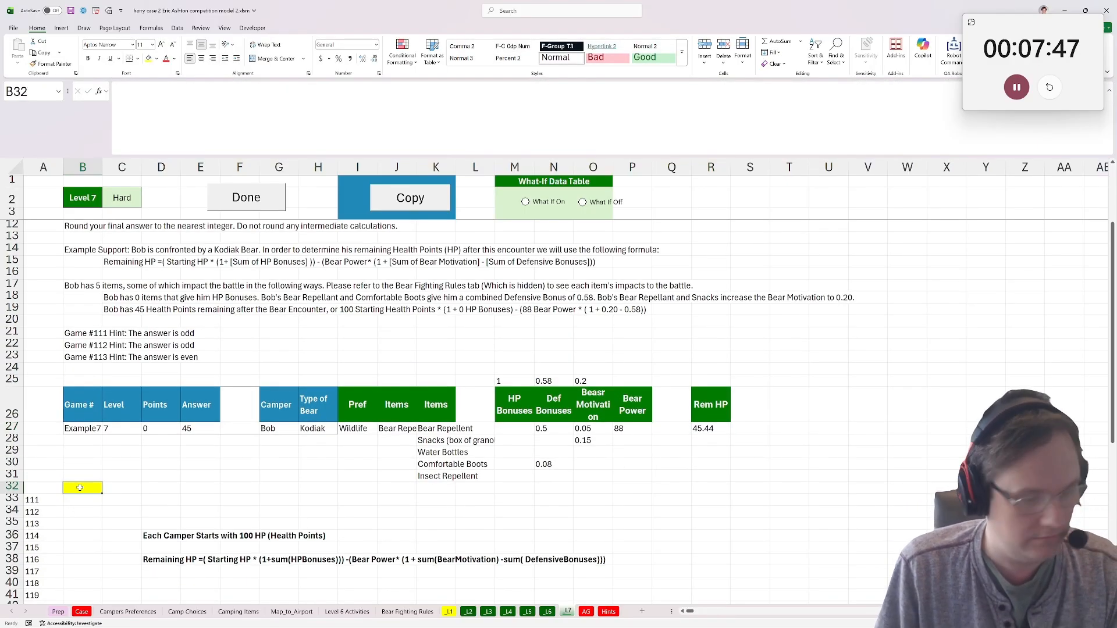
text(=round()
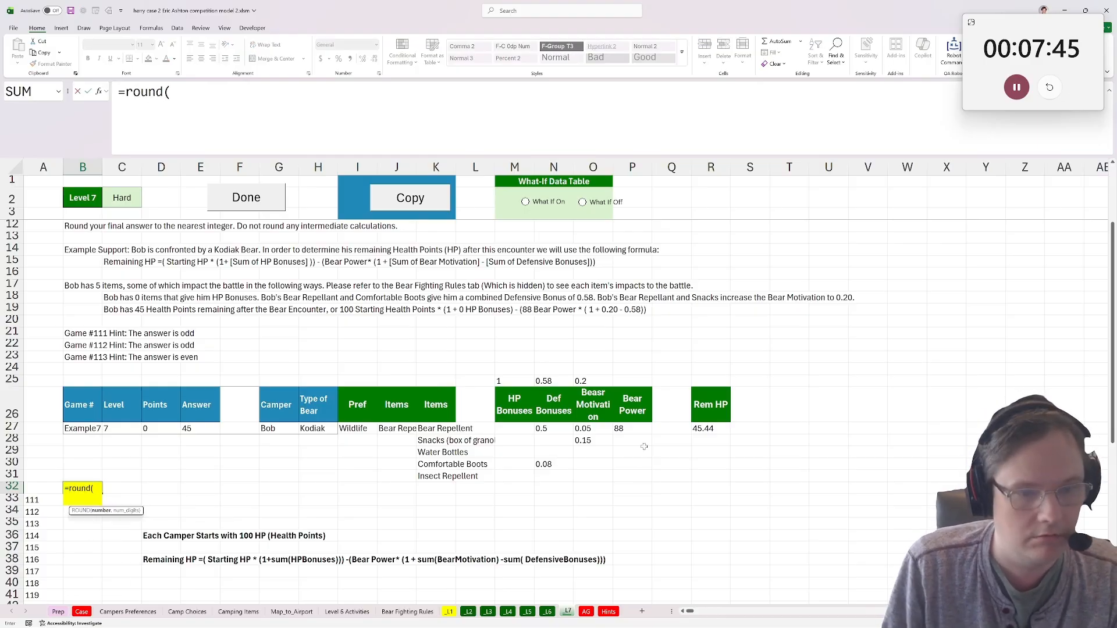
click(703, 431)
text(,0))
key(Up)
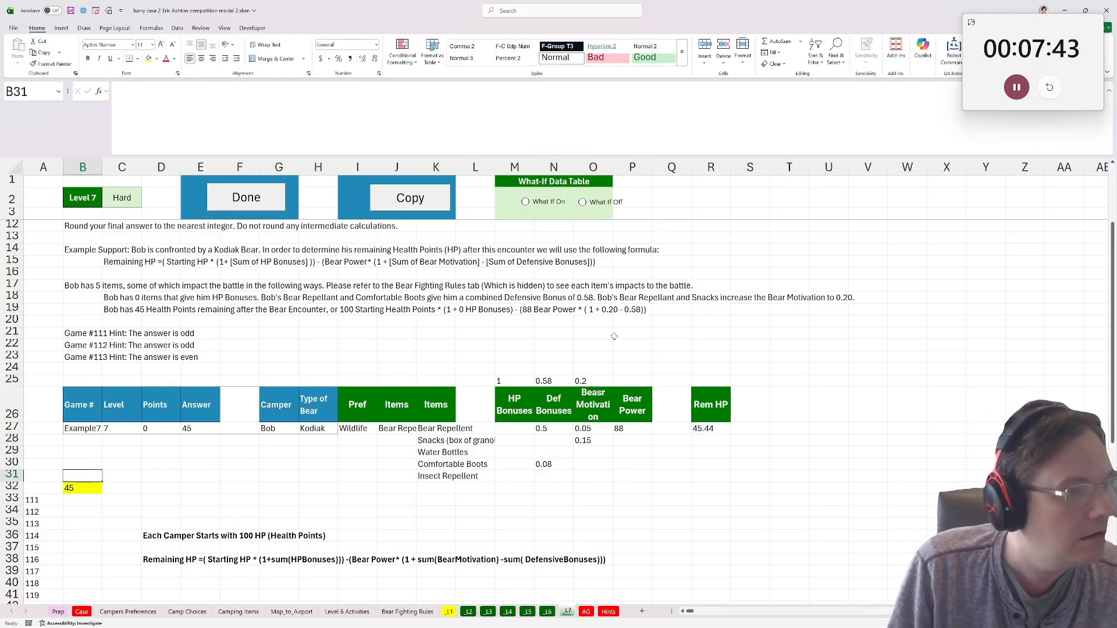
Run the Done macro for the Level 7 answers and paste them into the Camping Case web form starting at 7-111.
click(261, 195)
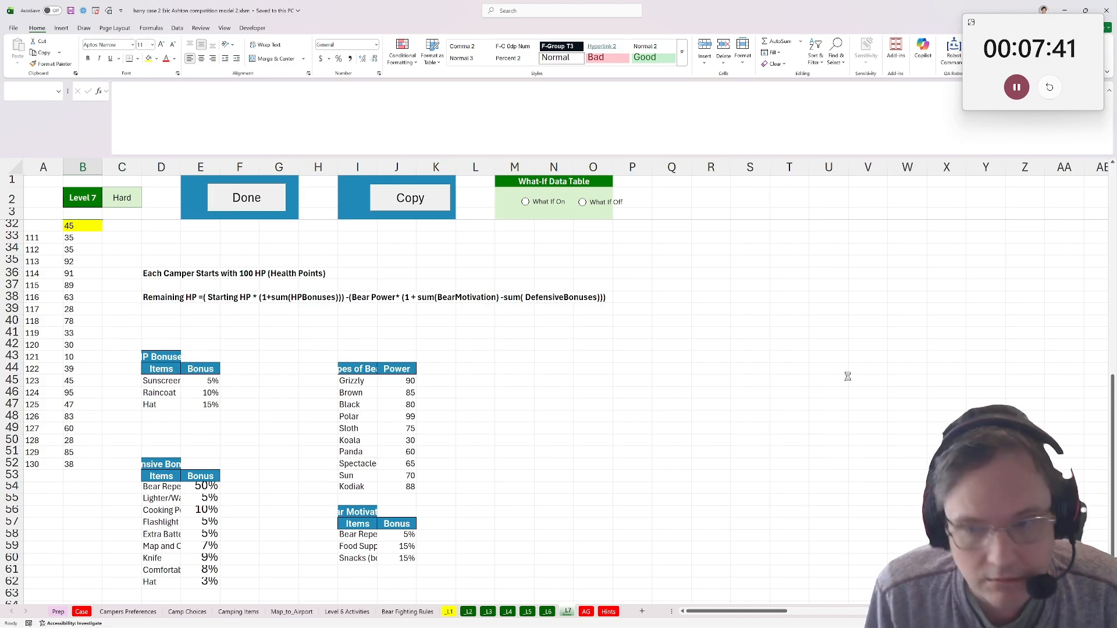
drag(729, 9, 566, 63)
click(1072, 381)
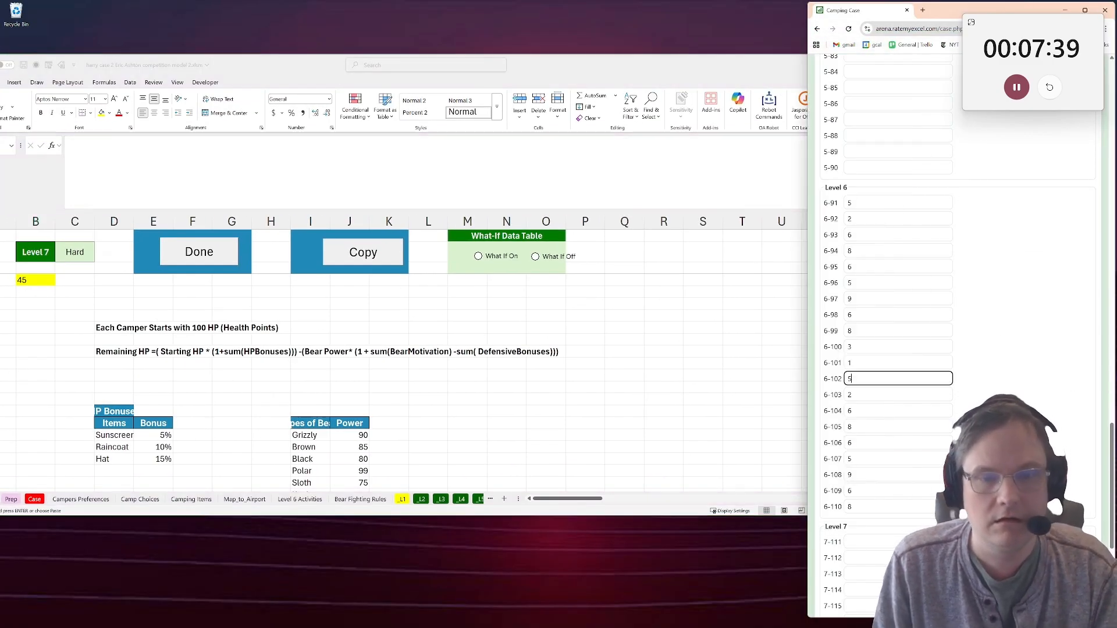
click(852, 540)
key(ctrl+v)
Return to the workbook and find the Bonus Questions on the Case sheet, selecting the Bonus 1 answer cell E33.
scroll(855, 512, up, 20)
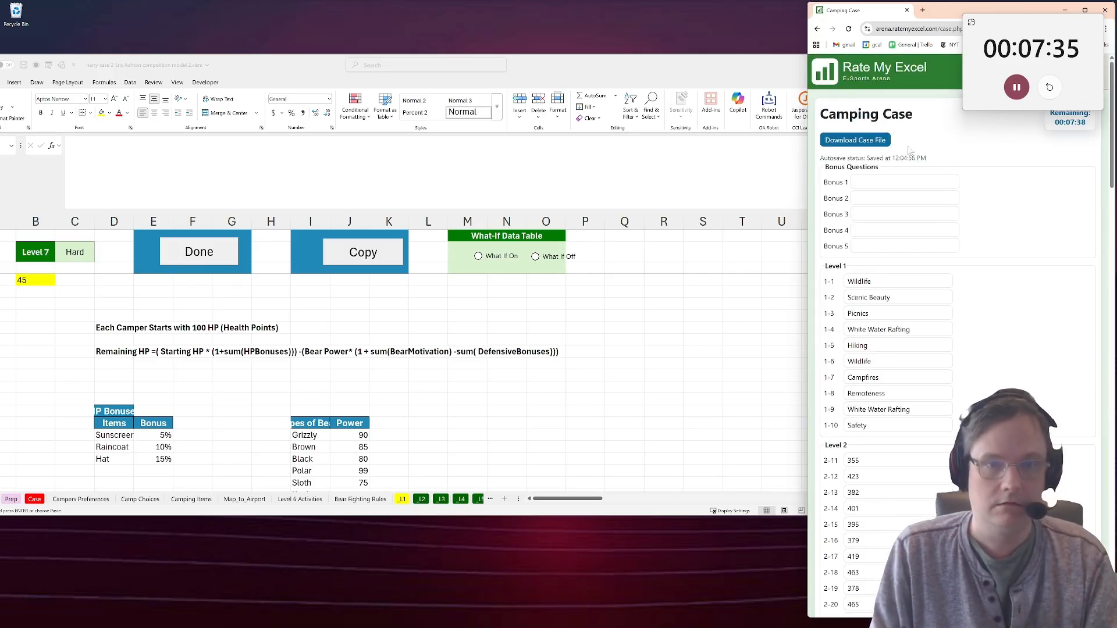
click(905, 182)
click(35, 502)
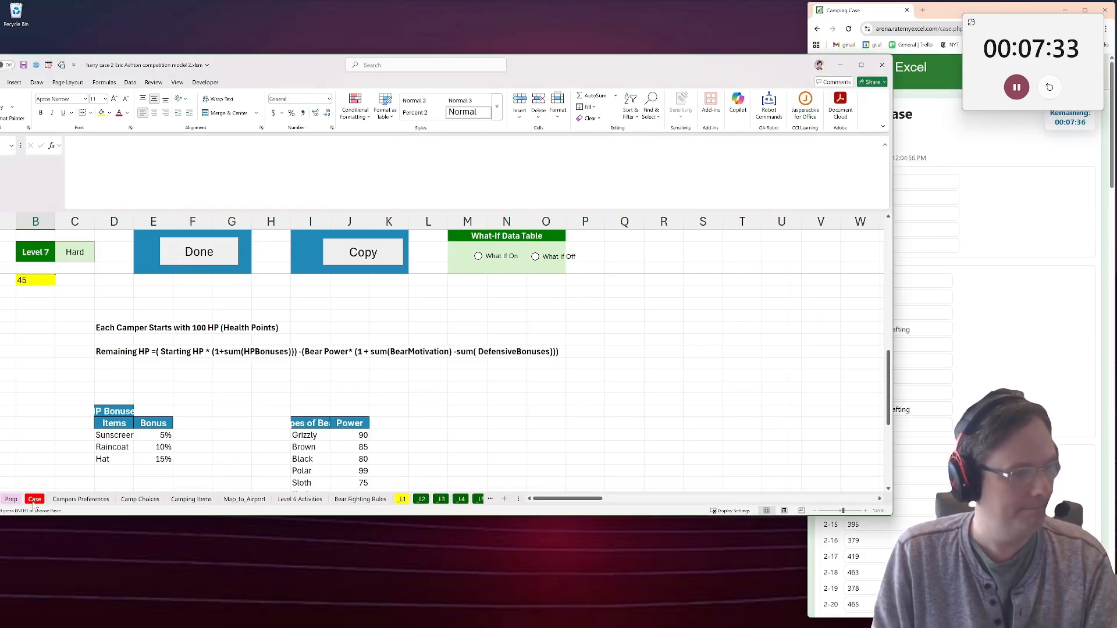
click(35, 500)
scroll(242, 369, down, 20)
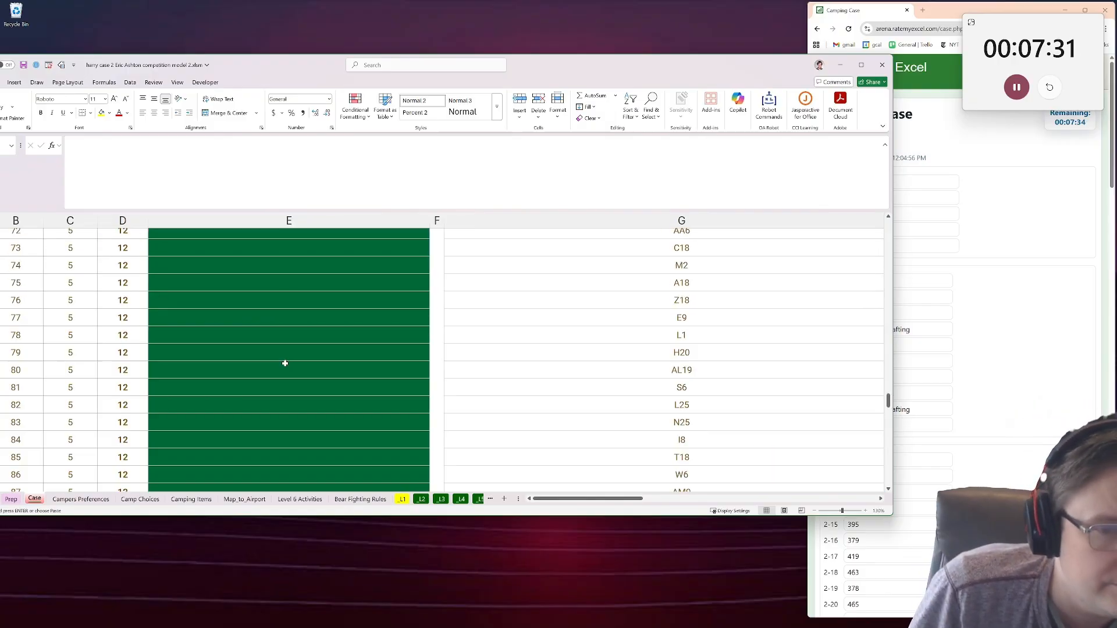
scroll(823, 315, up, 5)
drag(892, 390, 894, 275)
scroll(273, 285, up, 5)
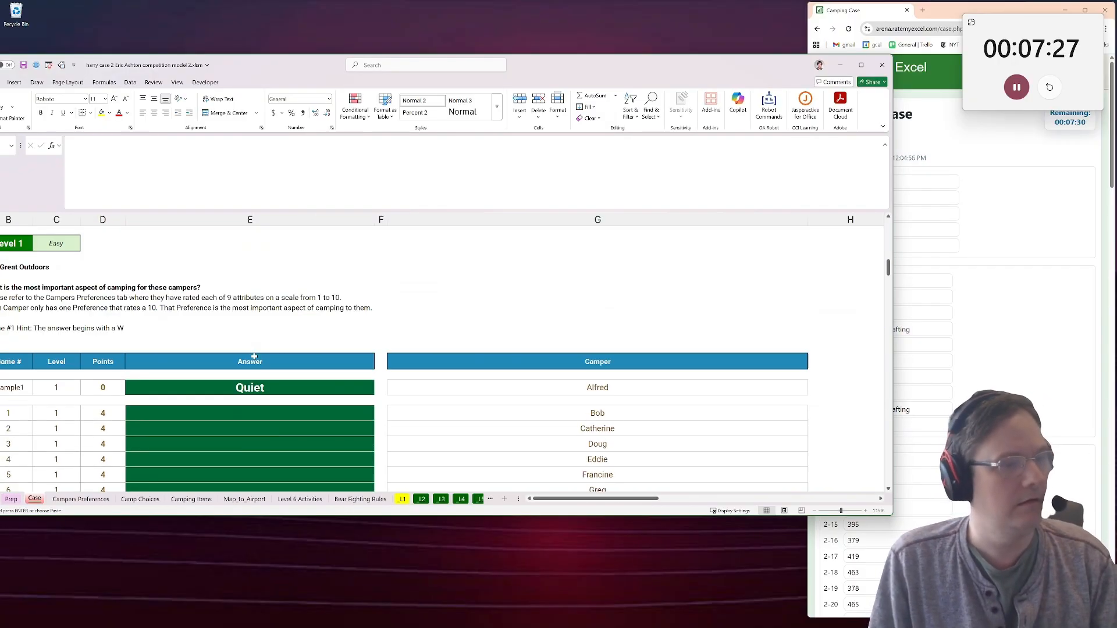
ctrl+scroll(279, 326, down, 1)
click(281, 329)
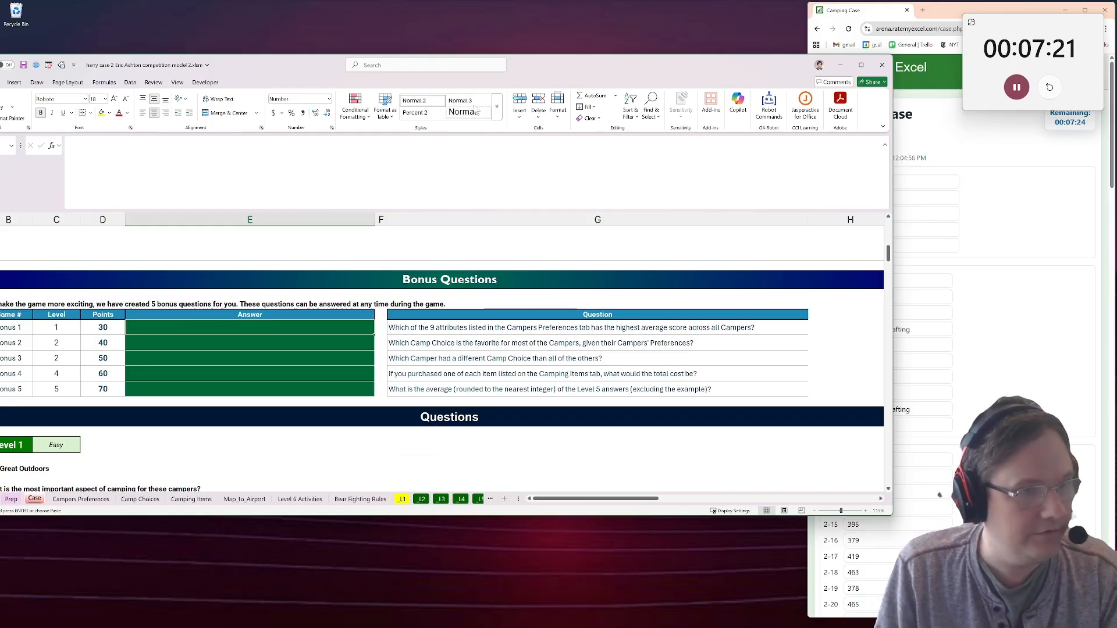
drag(559, 76, 626, 61)
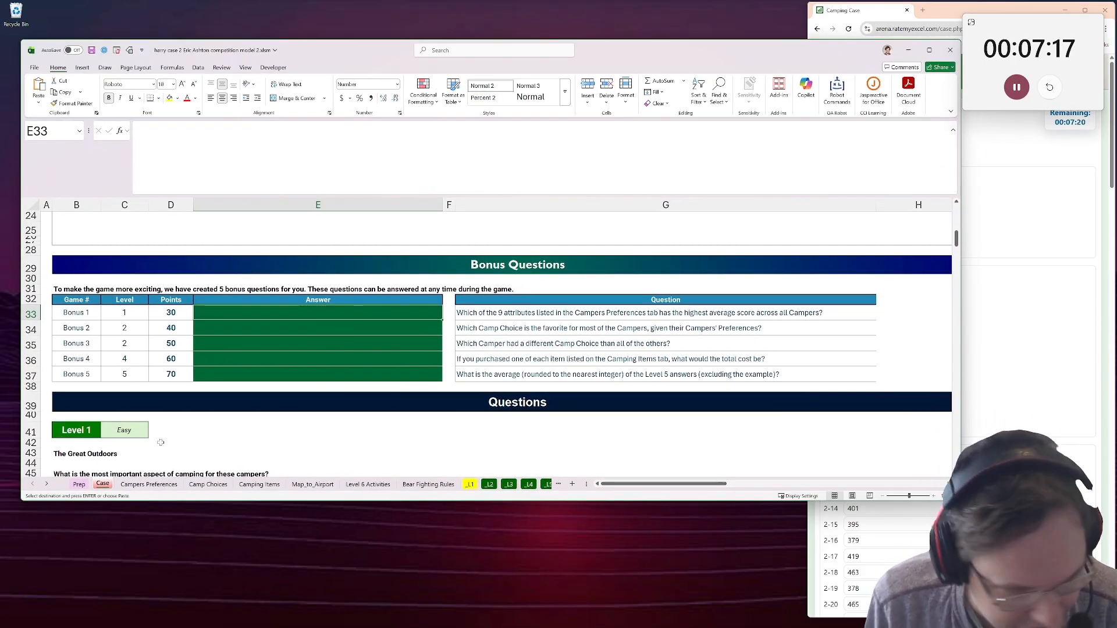
On the Campers Preferences sheet, average the Quiet scores in B3 with =AVERAGE(B5:B25).
click(145, 484)
click(192, 238)
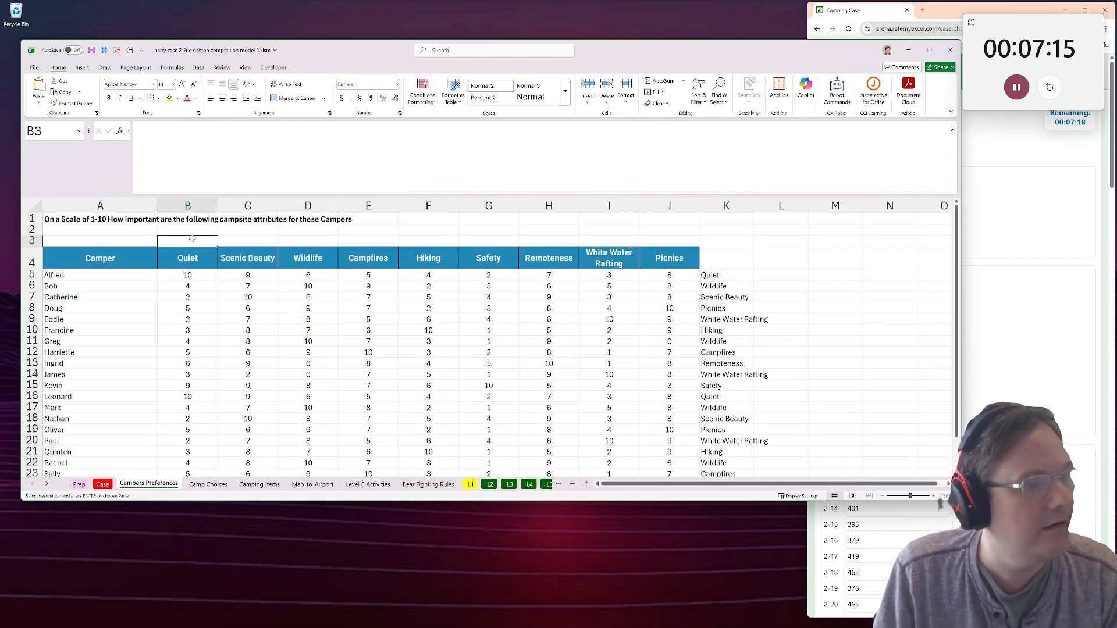
text(=aver)
key(Tab)
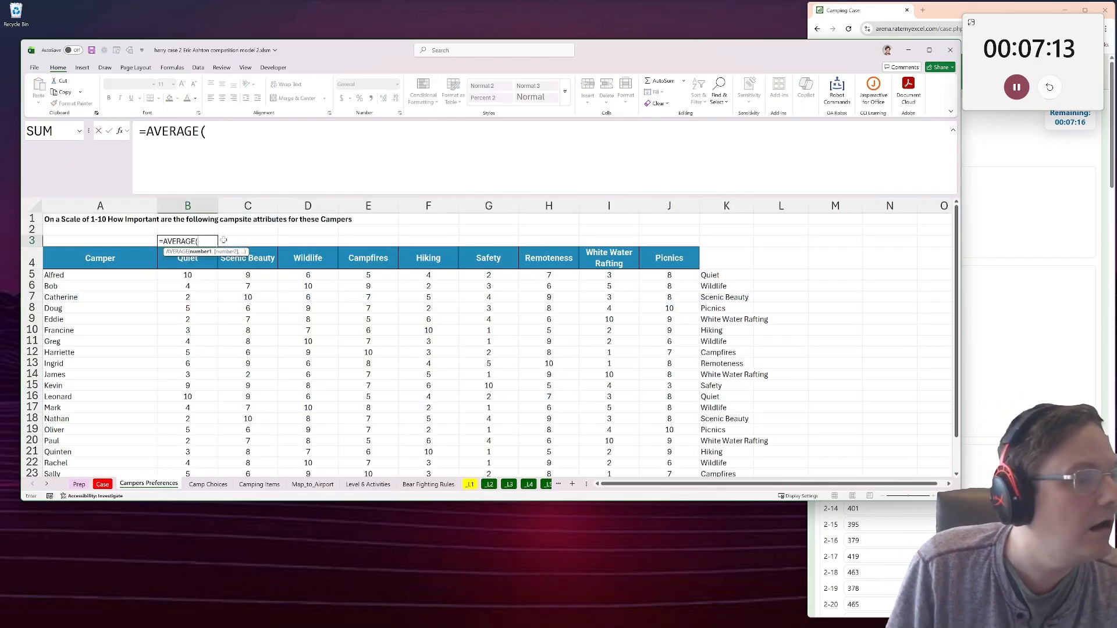
key(ctrl+shift+Down)
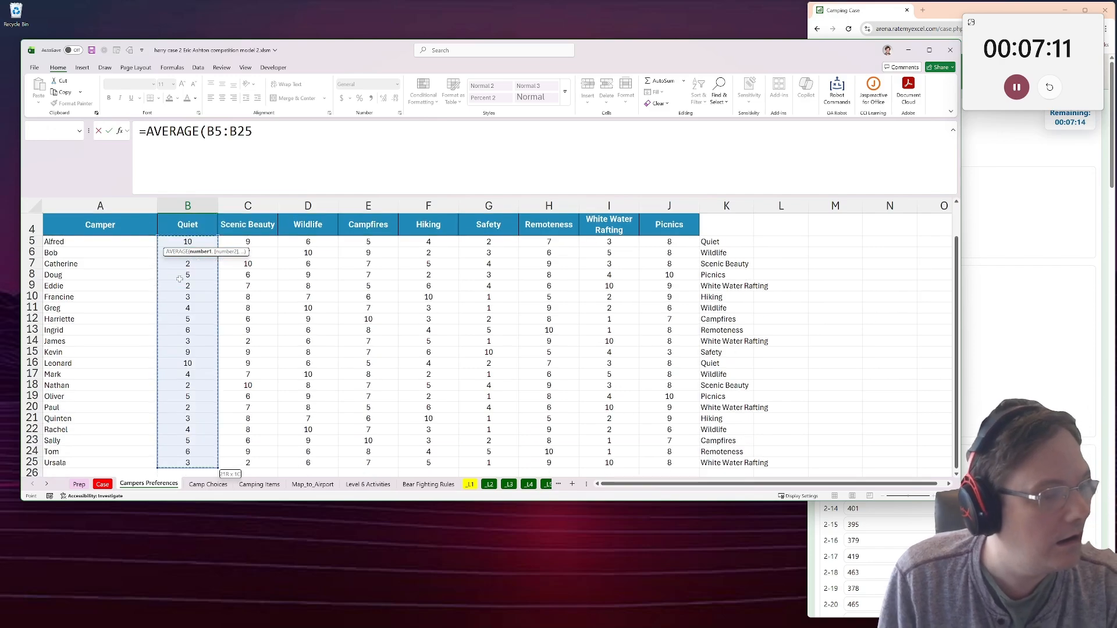
key(Return)
Copy the average formula from B3 across to J3 for all nine camping attributes.
key(Up)
key(ctrl+c)
key(shift+Right)
key(shift+Right)
key(shift+Right)
key(shift+Right)
key(shift+Right)
key(shift+Right)
key(shift+Right)
key(shift+Right)
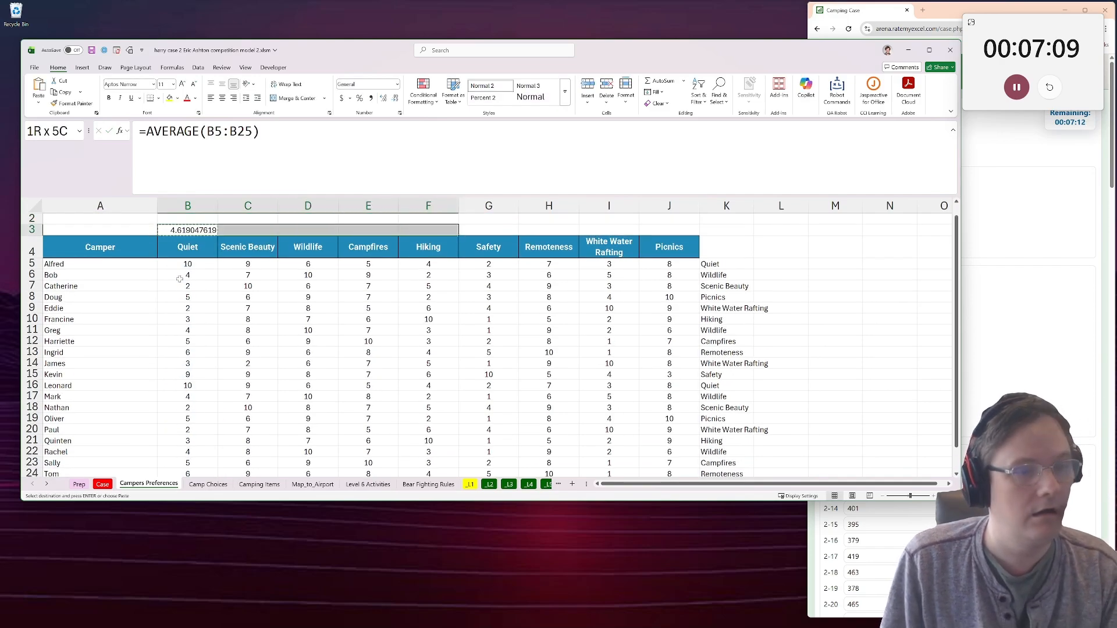
key(ctrl+v)
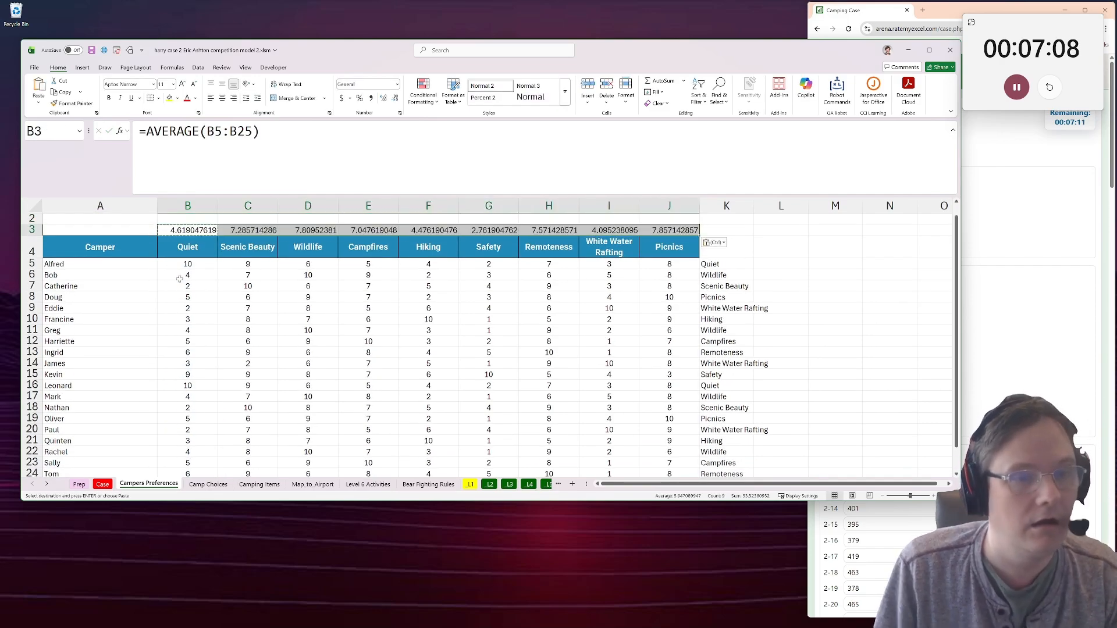
Answer Bonus 1 in E33 of the Case sheet with =biggest('Campers Preferences'!B3:J3,'Campers Preferences'!B4:J4).
click(102, 484)
text(=xlookuP)
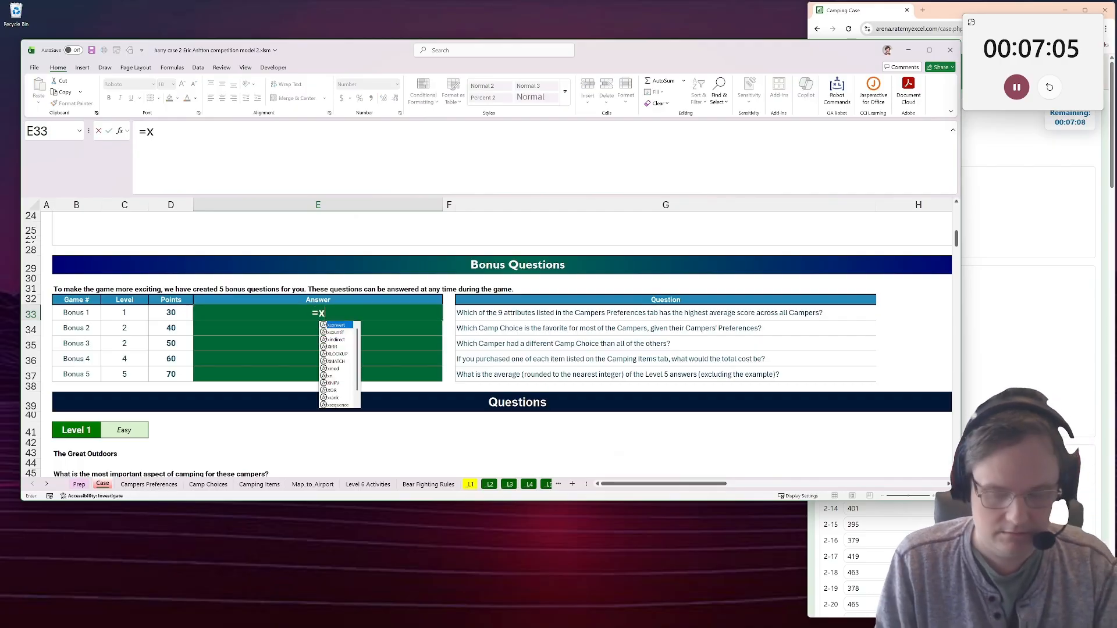
key(BackSpace)
key(BackSpace)
key(BackSpace)
key(BackSpace)
key(BackSpace)
key(BackSpace)
key(BackSpace)
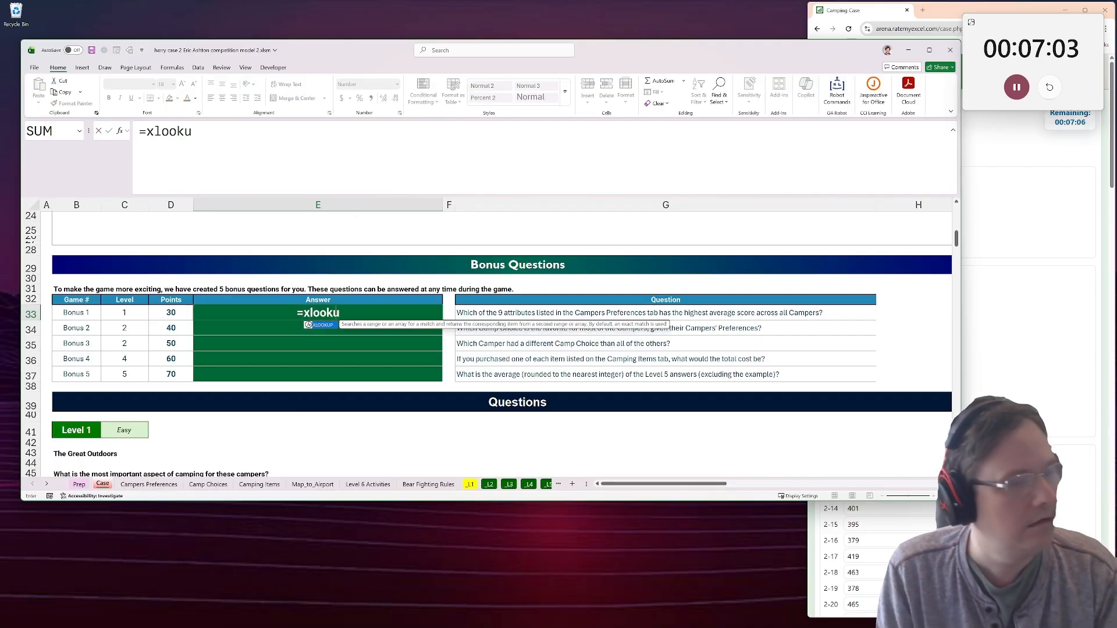
text(biggest()
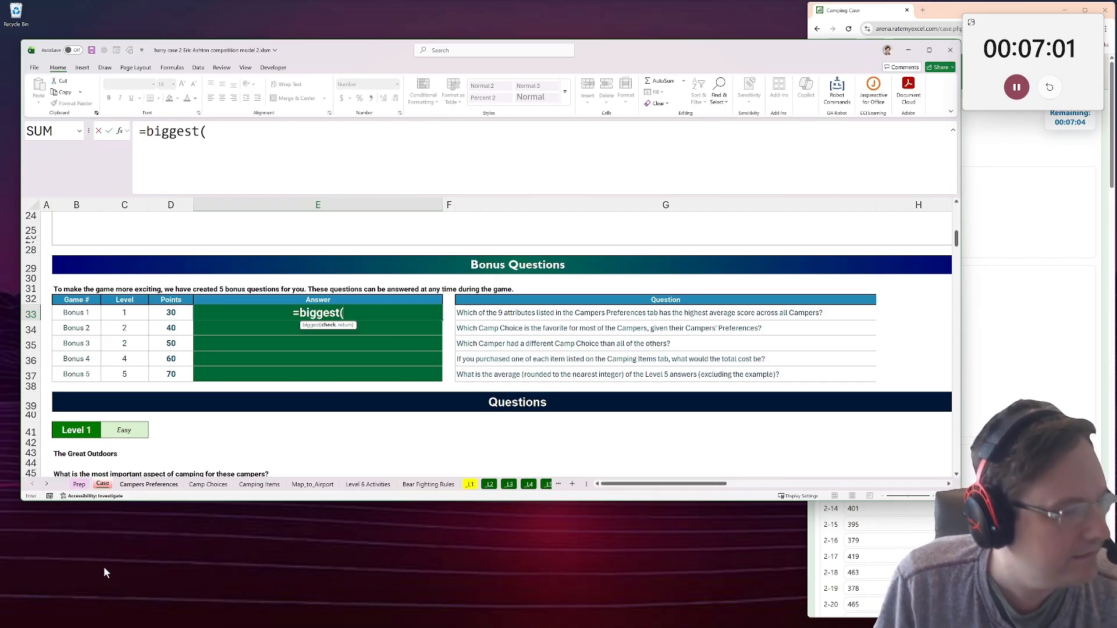
click(149, 485)
drag(196, 228, 191, 261)
text(,'Campers Preferences'!B4:J4))
key(Return)
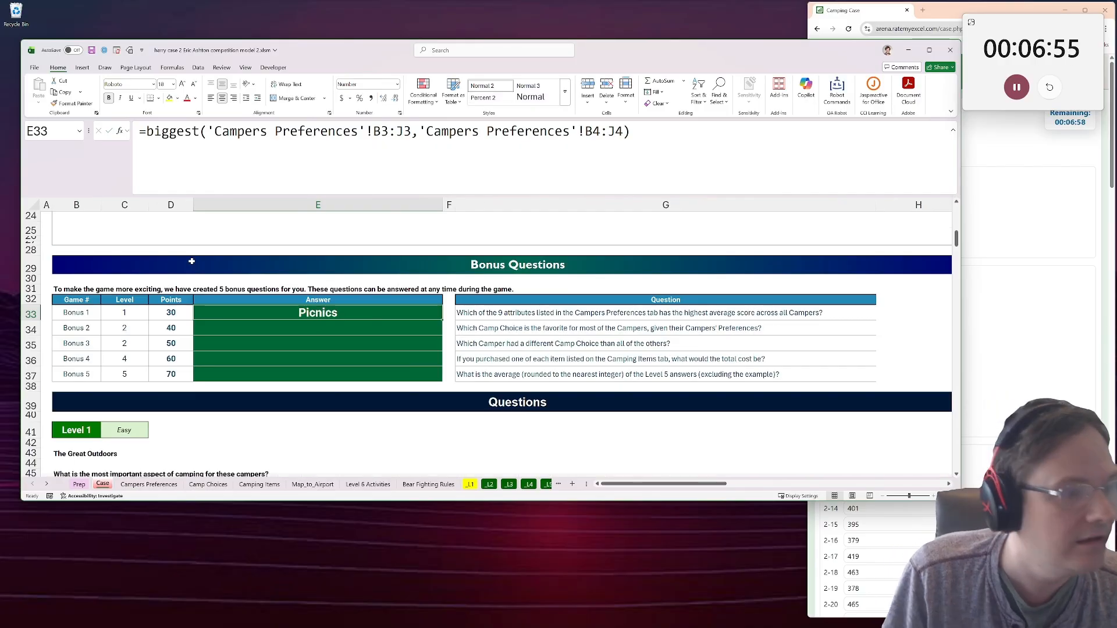
Paste the Bonus 1 answer from E33 into the Bonus 1 field of the Camping Case web form, and return to the workbook.
click(1035, 319)
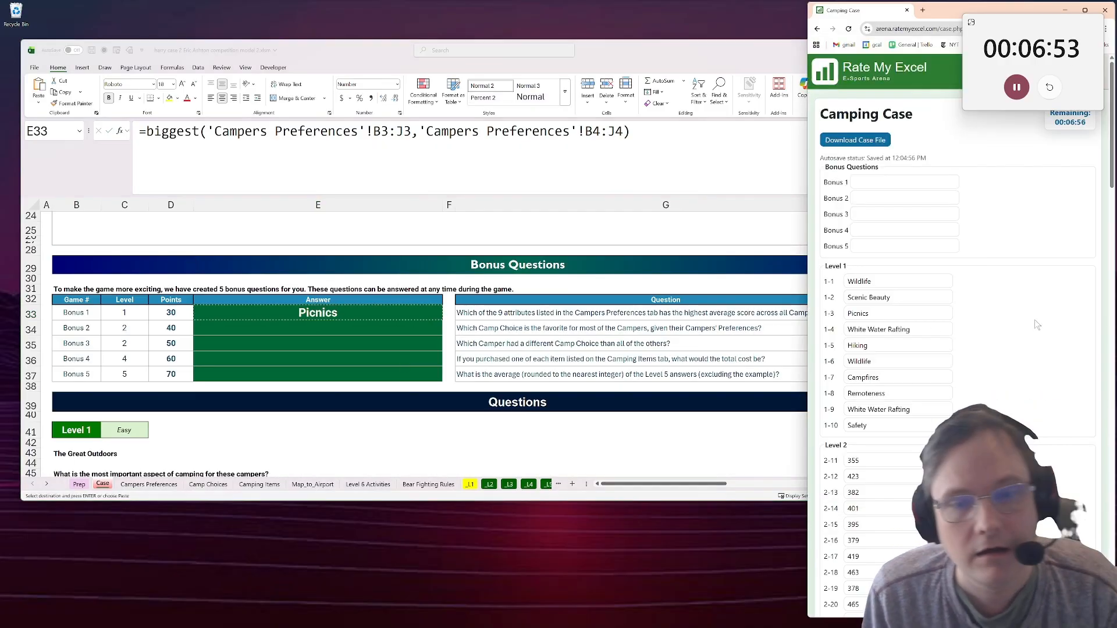
click(904, 182)
key(ctrl+v)
key(alt+Tab)
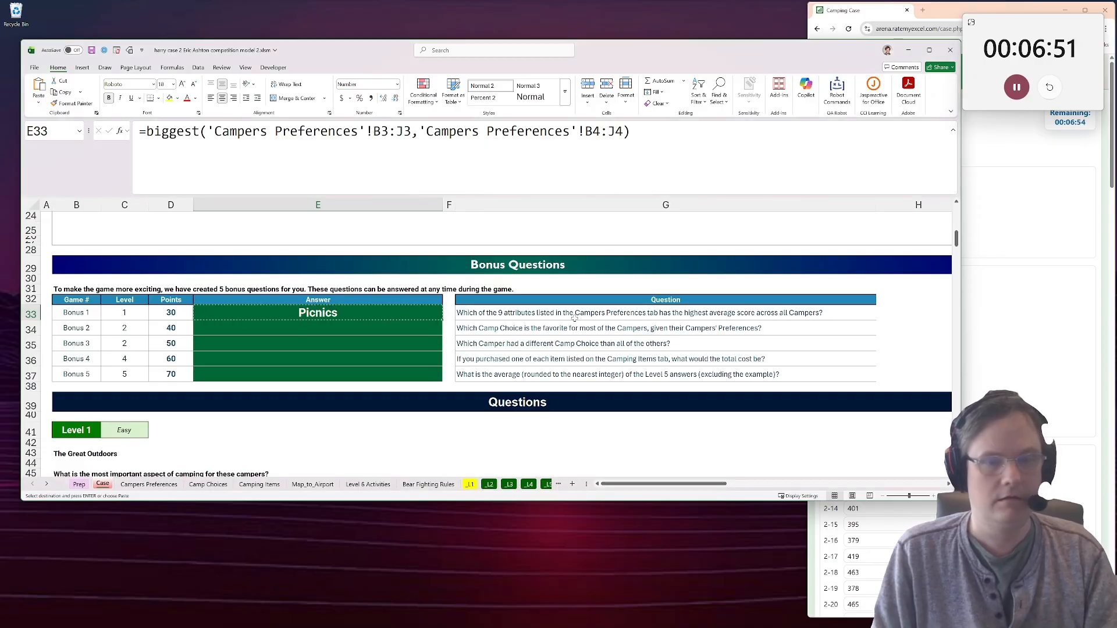
Review the attribute averages on the Campers Preferences sheet, and select the Bonus 2 answer cell E34 on the Case sheet.
click(152, 472)
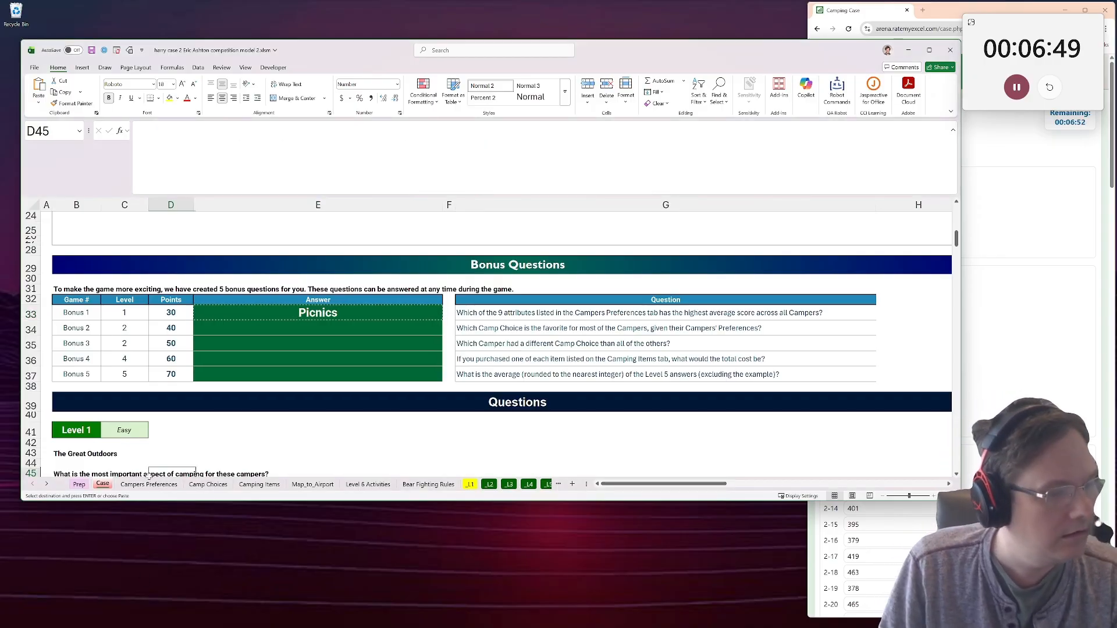
click(149, 484)
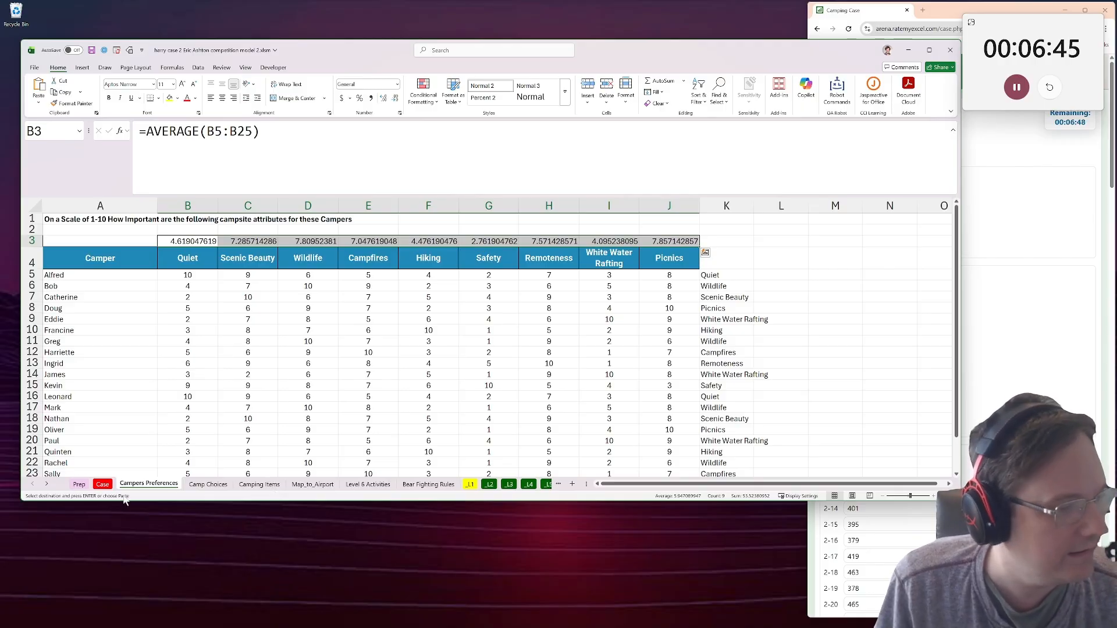
click(102, 484)
click(440, 331)
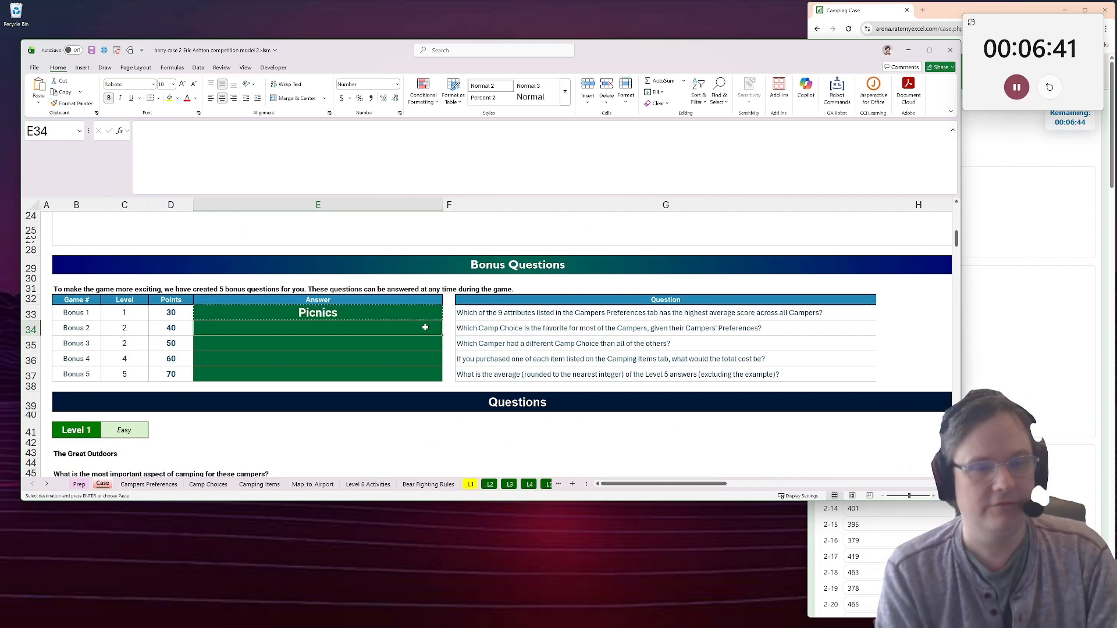
Tabulate the campers' top preferences in M8 of Campers Preferences with =freq_table(K5:K25), and reread the Bonus 2 question on the Case sheet.
click(147, 484)
click(833, 307)
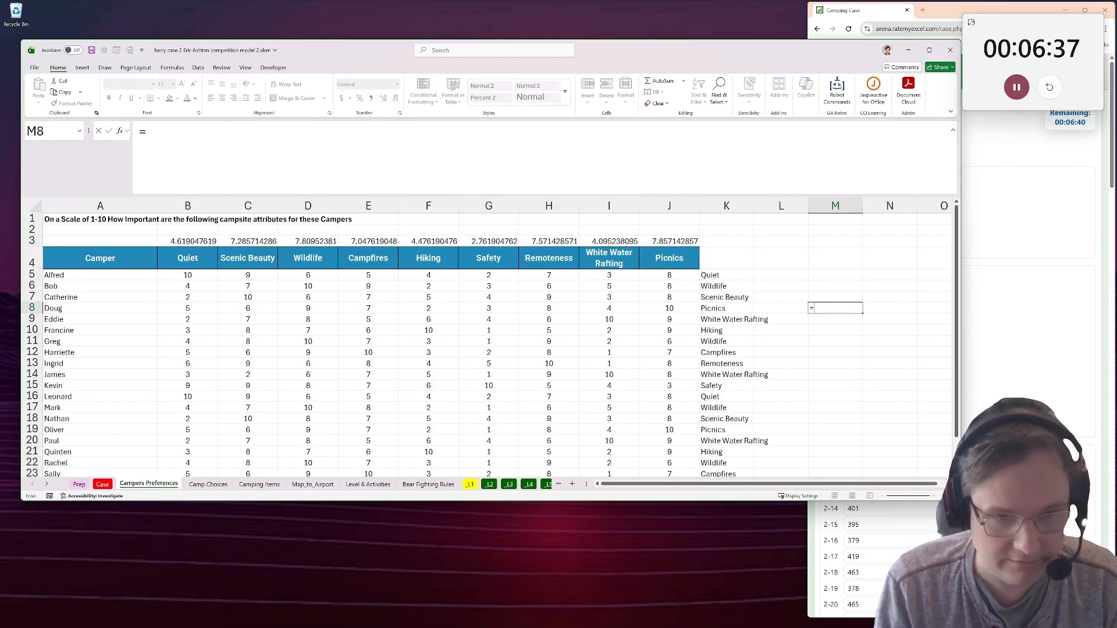
text(=freq_table()
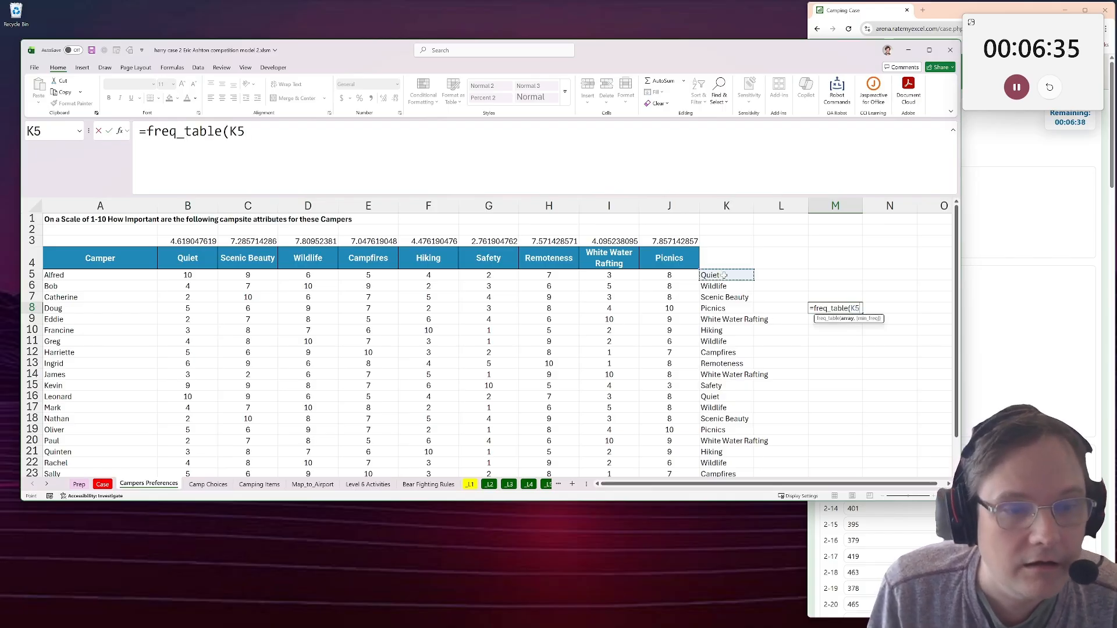
key(ctrl+shift+Down)
key(Return)
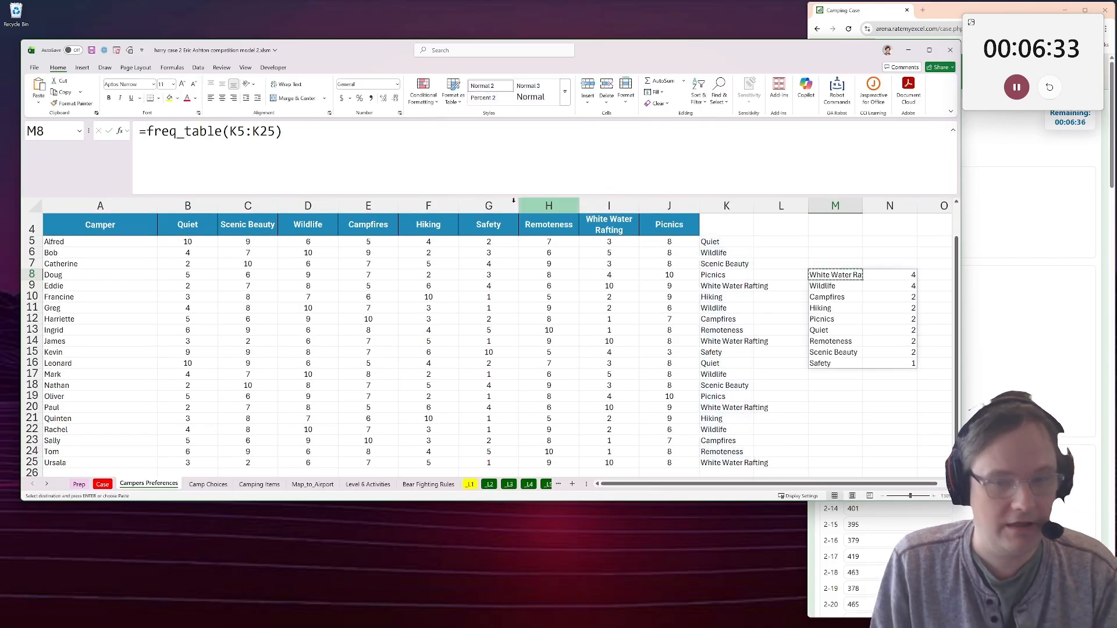
click(102, 485)
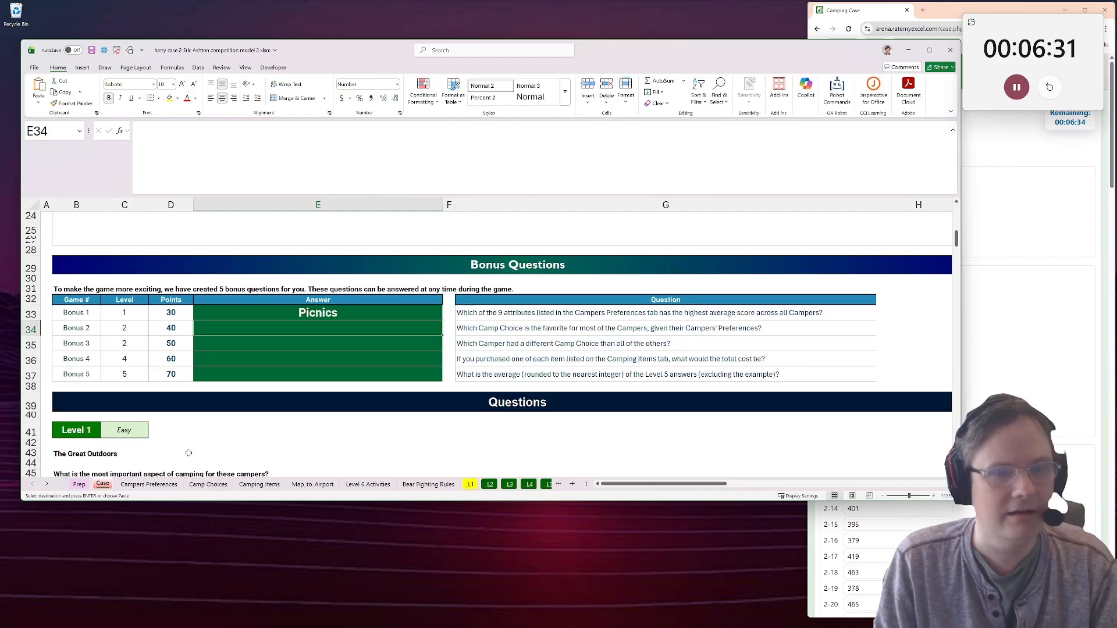
click(557, 326)
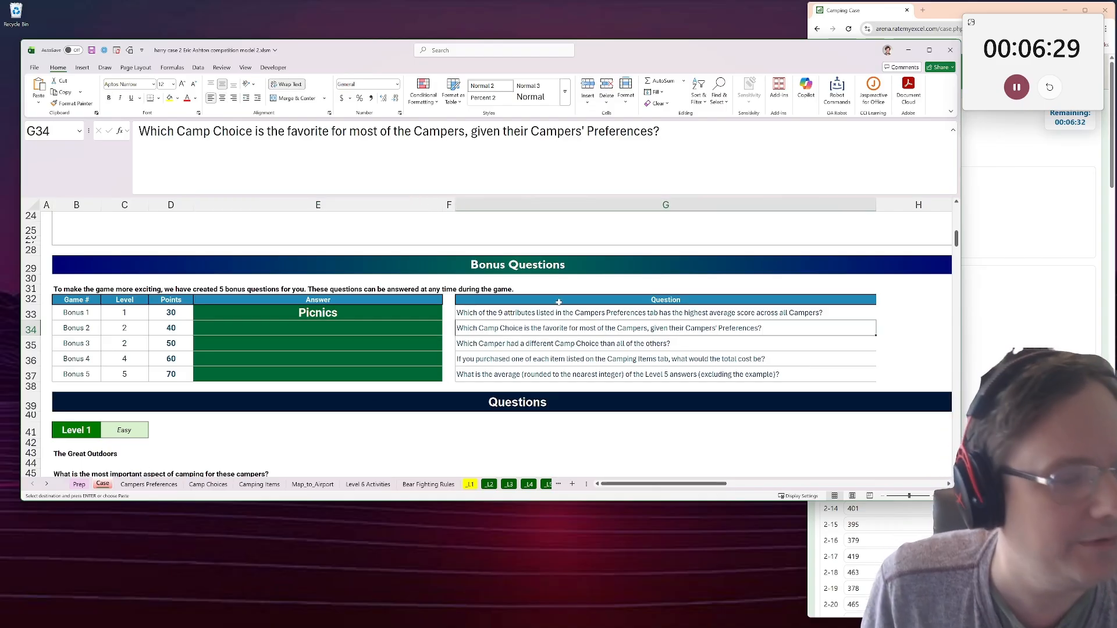
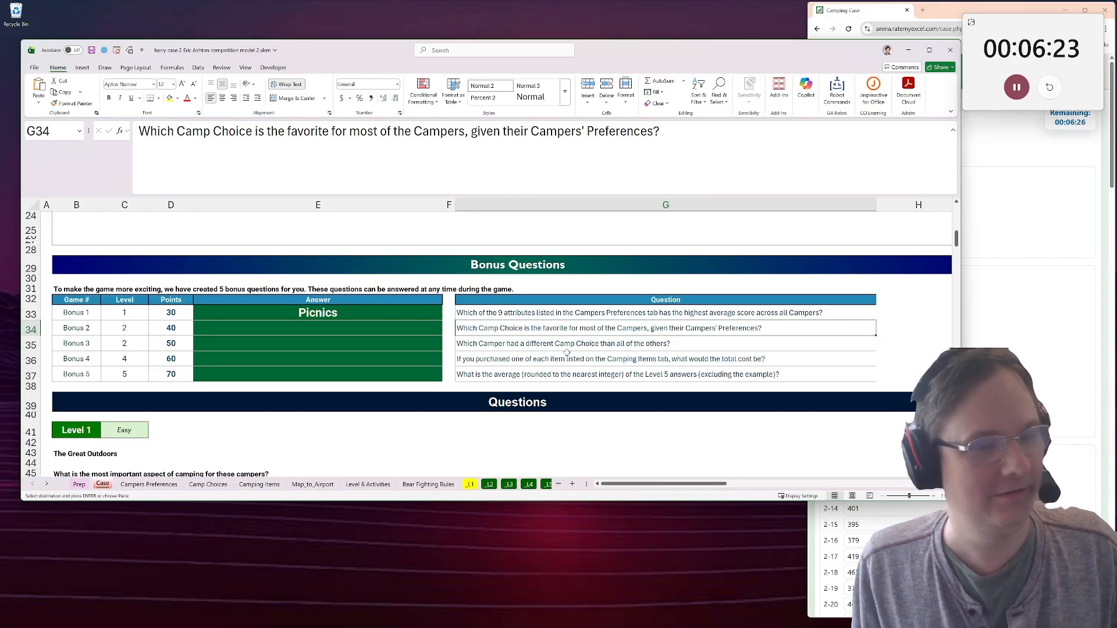
Review the ratings on Camp Choices and the Level 2 scoring rules and example on _L2, and return to the bonus questions on Case.
click(207, 484)
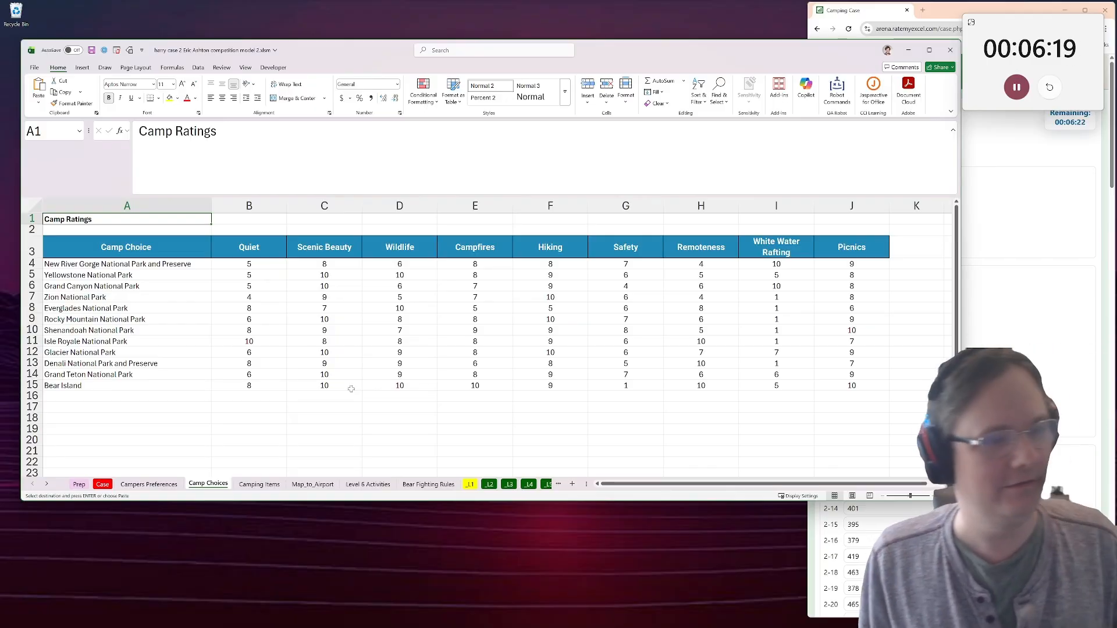
click(910, 275)
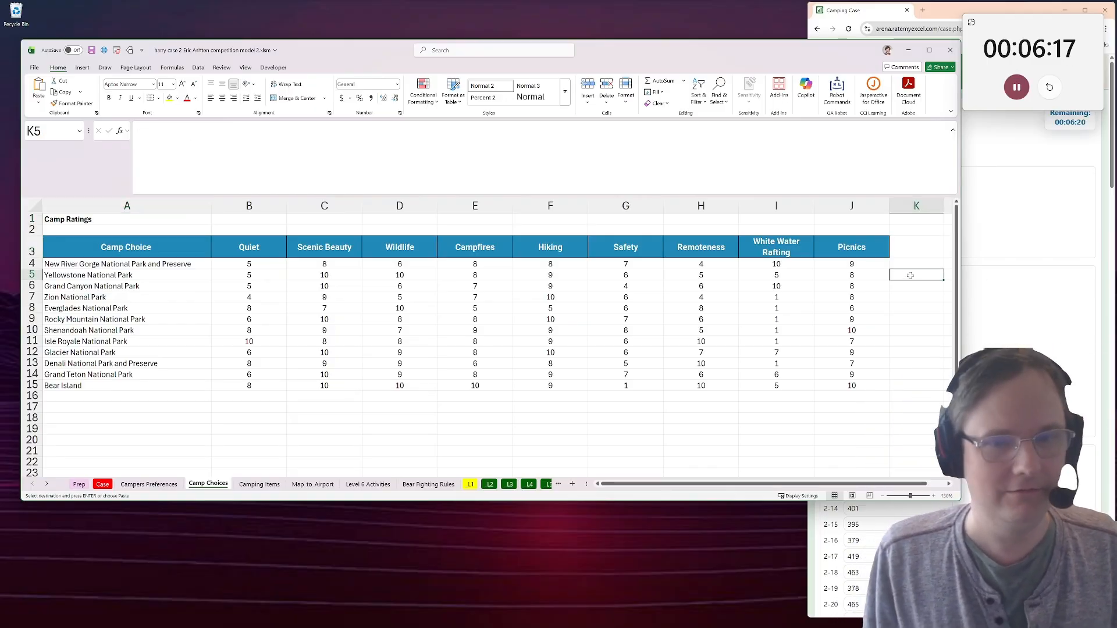
click(490, 485)
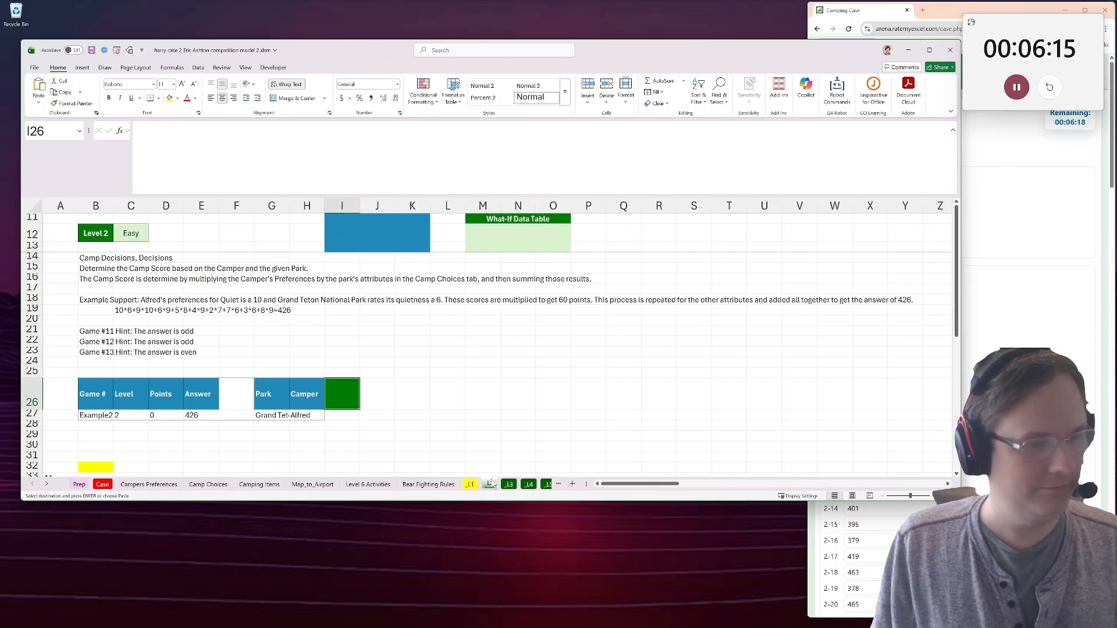
scroll(203, 430, down, 3)
scroll(203, 430, up, 1)
scroll(203, 430, up, 1)
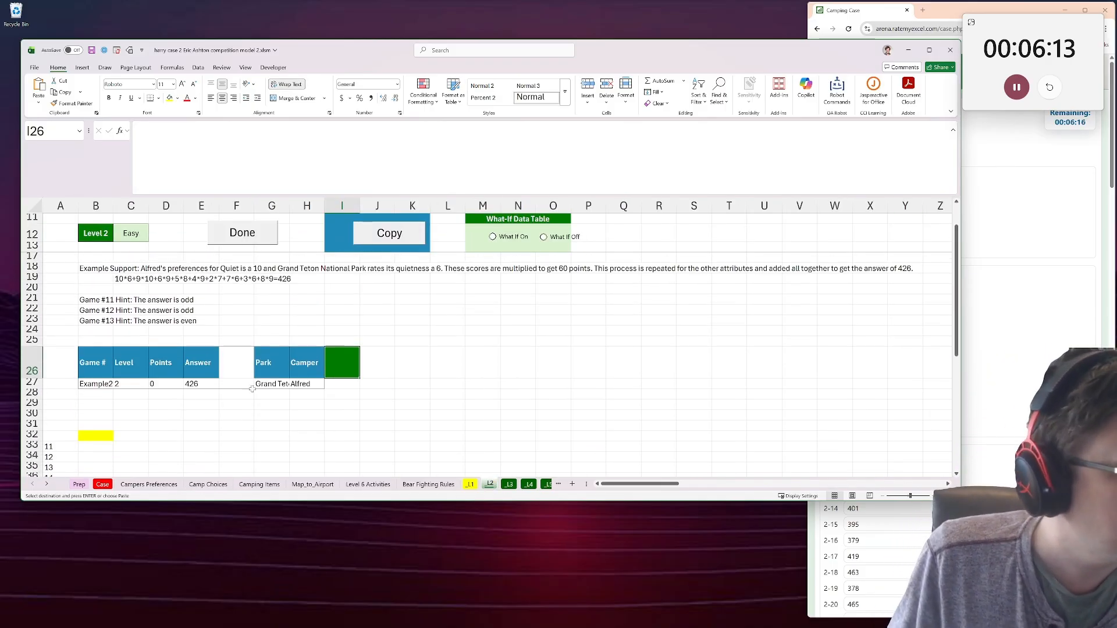
click(266, 381)
scroll(198, 403, down, 5)
scroll(198, 403, up, 1)
scroll(198, 403, down, 7)
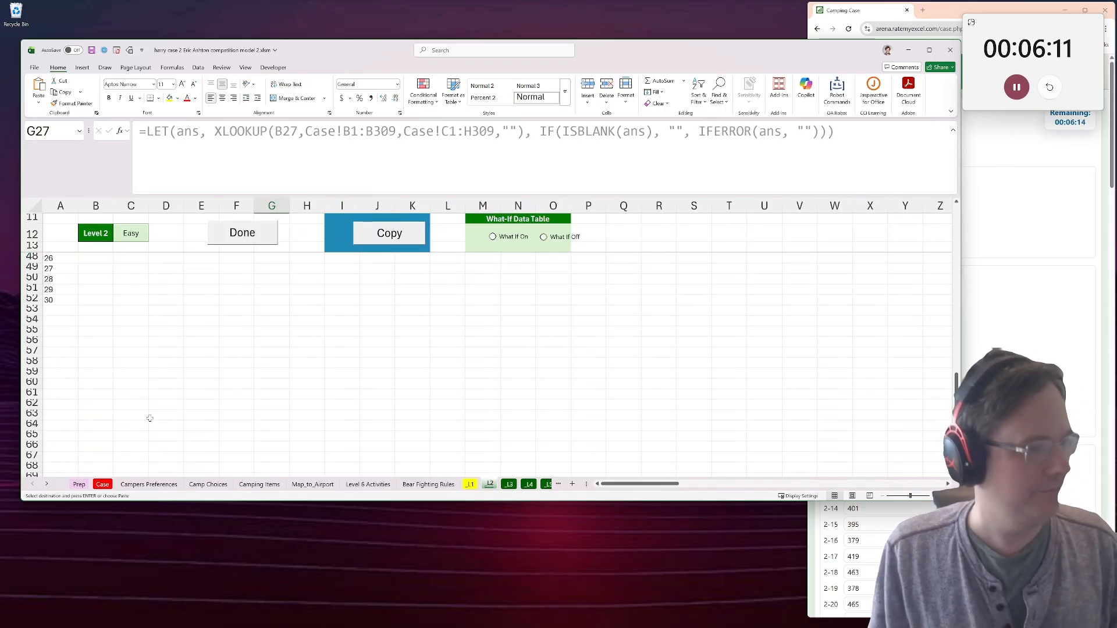
click(108, 486)
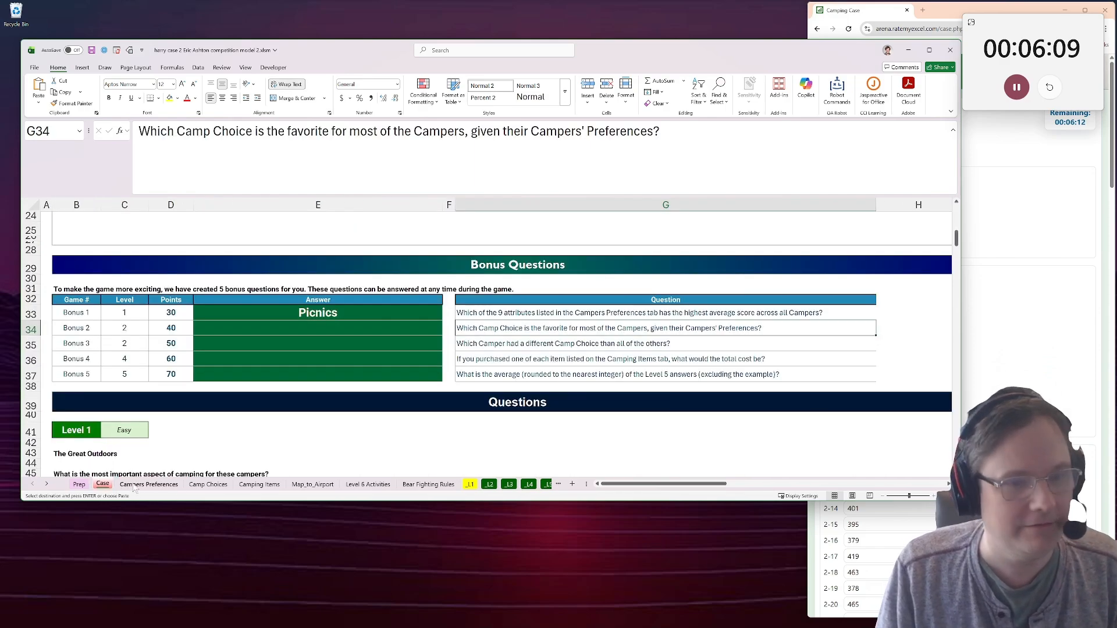
Copy the nine attribute headings from the Campers Preferences sheet into row 56 of the _L2 sheet, starting at F56.
click(134, 486)
drag(181, 225, 669, 226)
key(ctrl+c)
click(489, 485)
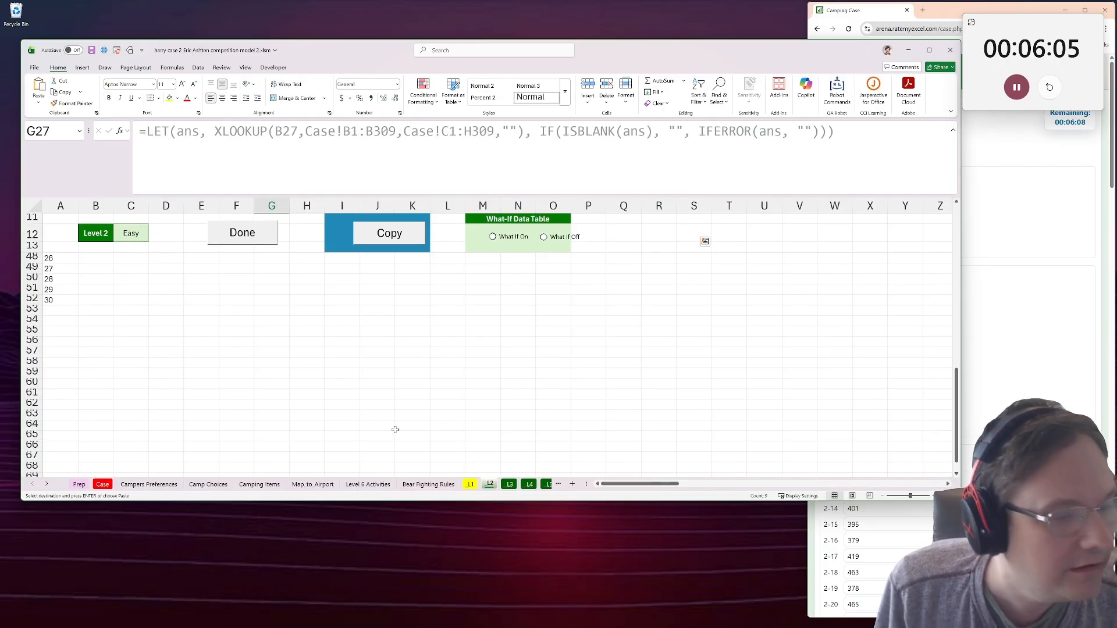
click(247, 344)
key(ctrl+v)
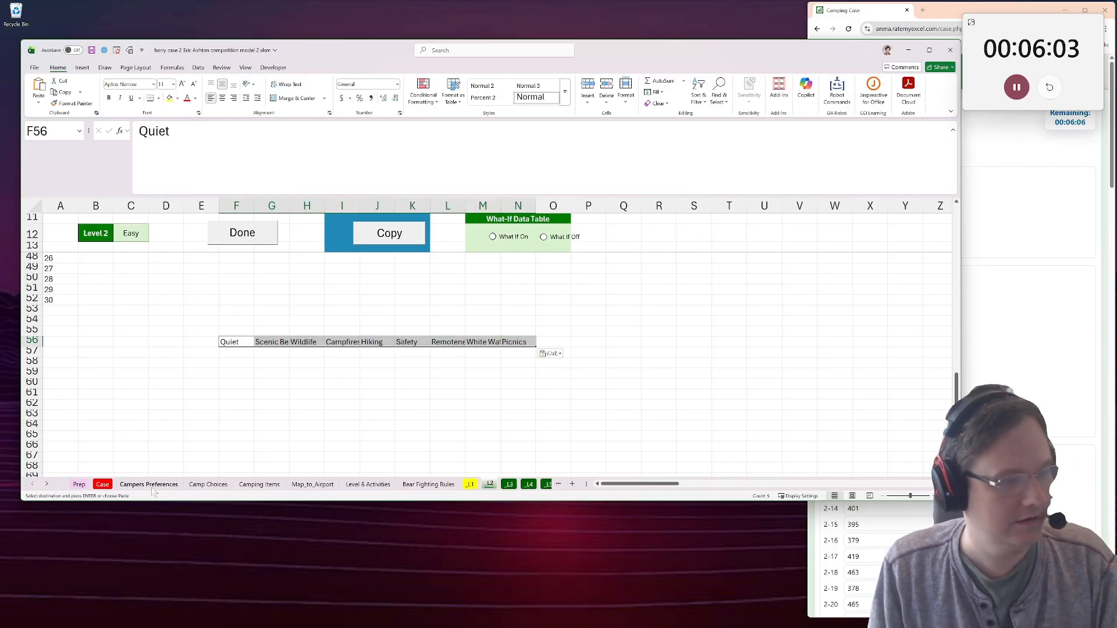
Copy the list of camper names from Campers Preferences into column E of the _L2 sheet, starting at E57.
click(149, 484)
drag(93, 242, 95, 460)
key(ctrl+c)
scroll(95, 460, down, 1)
click(490, 485)
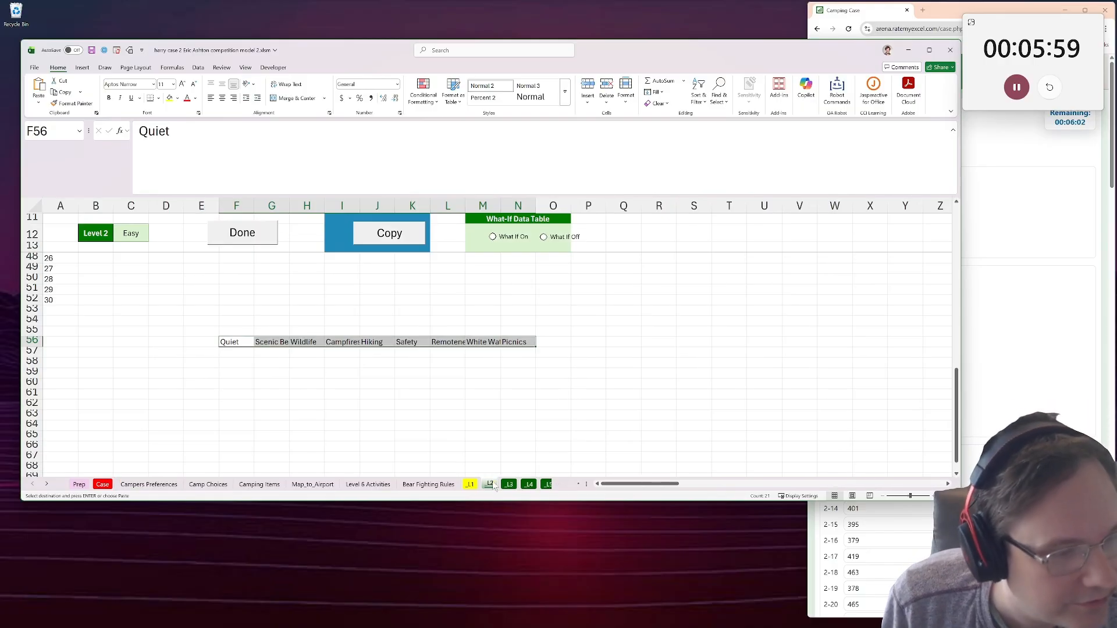
click(211, 353)
key(ctrl+v)
scroll(232, 372, up, 10)
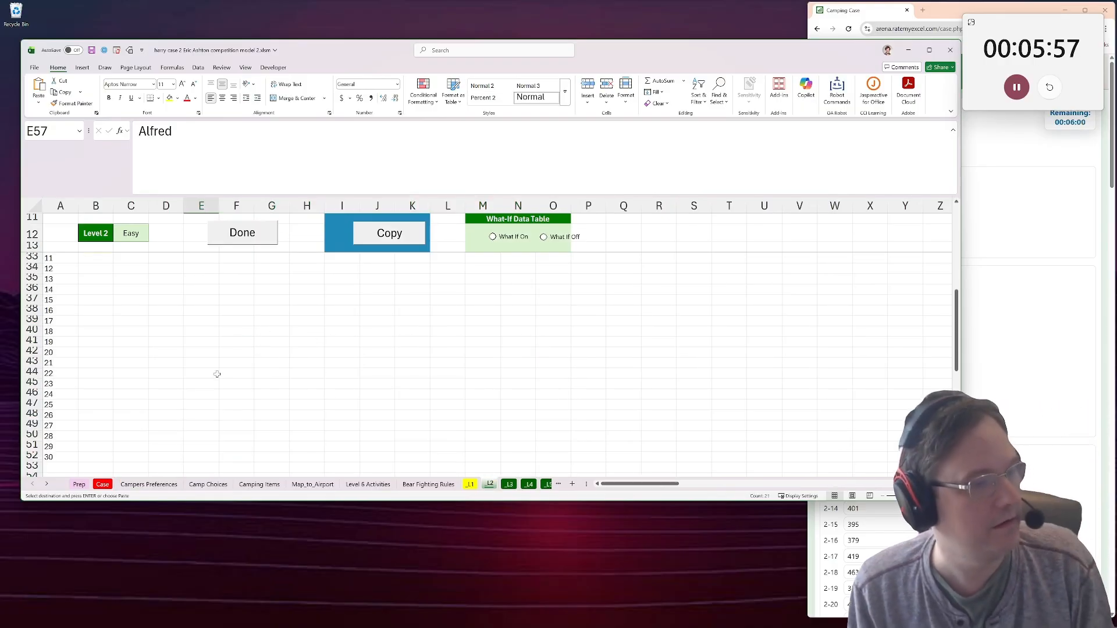
Enter =XLOOKUP(G27,'Camp Choices'!B4,'Camp Choices'!B4:J15) in I27 of _L2 to look up the example park's ratings.
click(342, 354)
text(=xl)
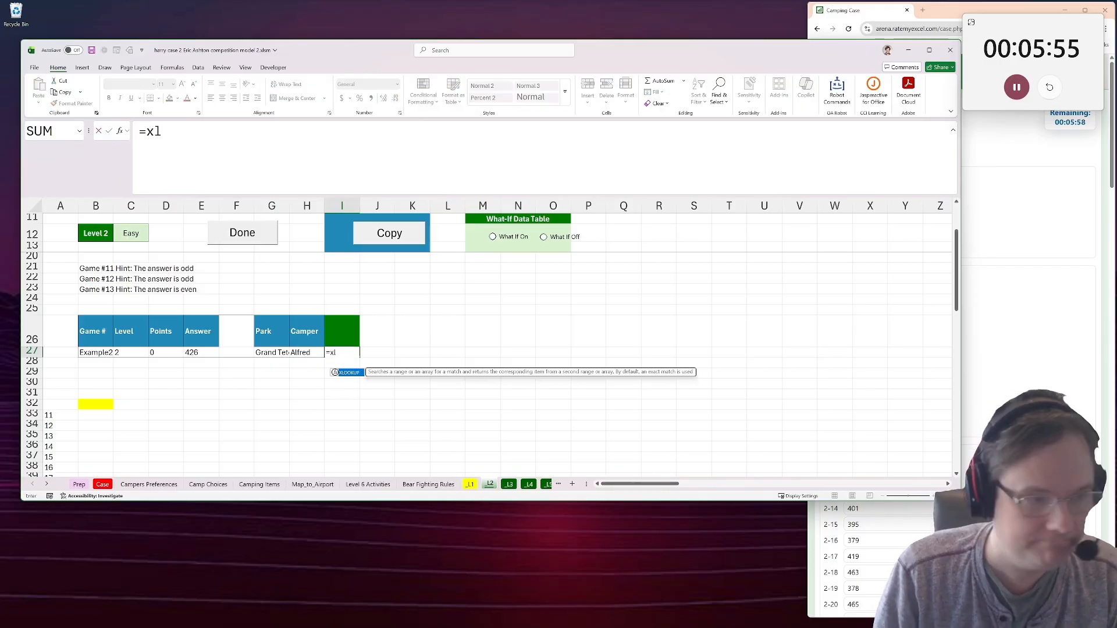
text(ookuP()
click(272, 353)
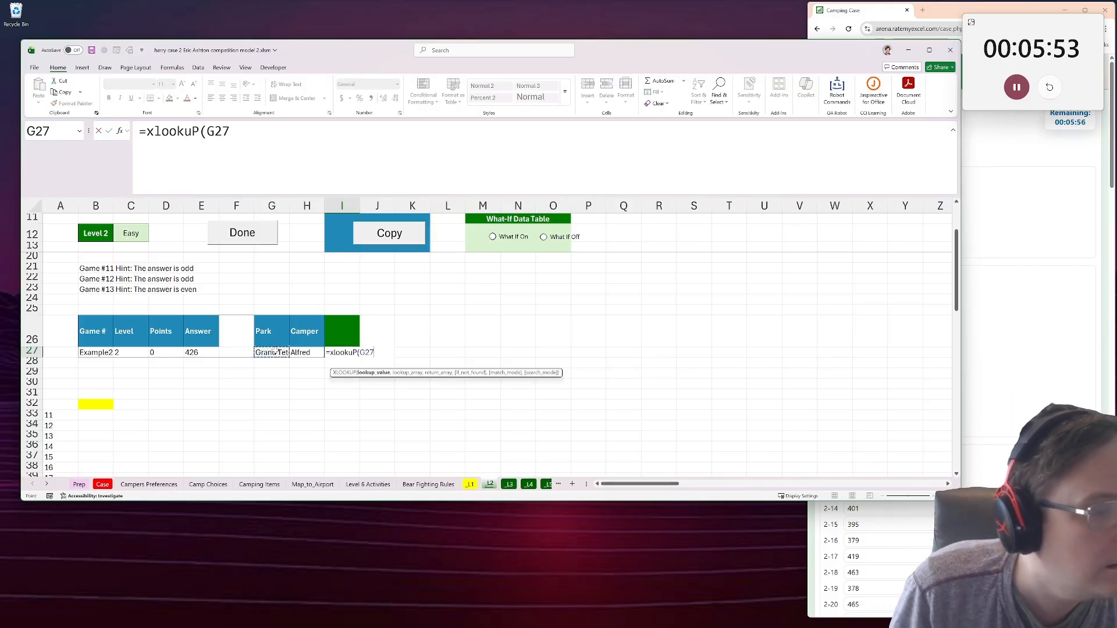
text(,)
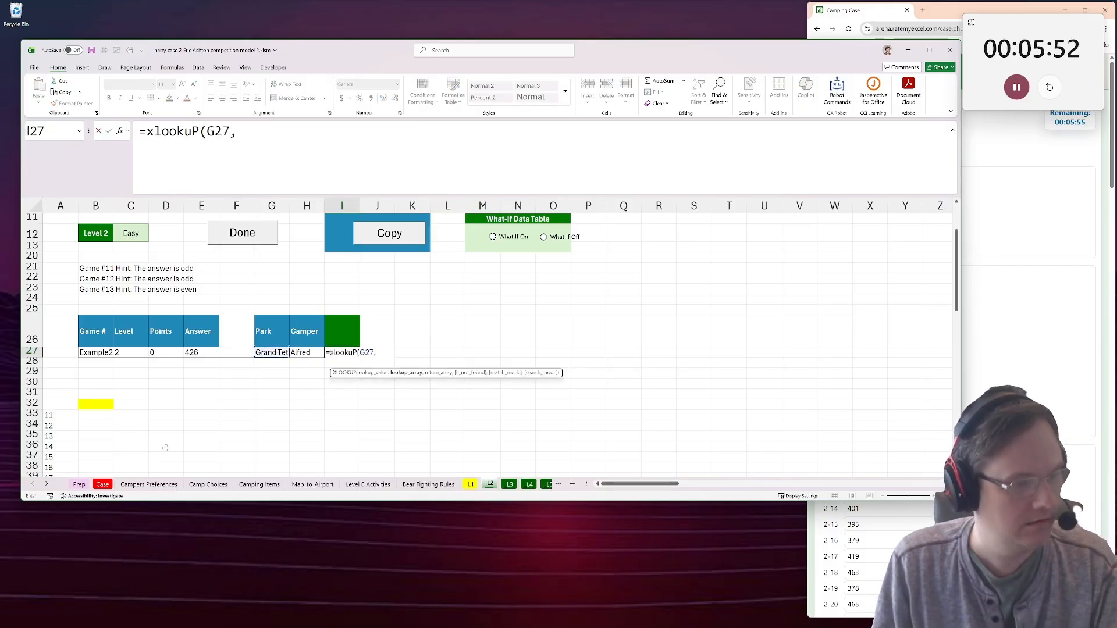
click(208, 483)
click(135, 262)
key(Right)
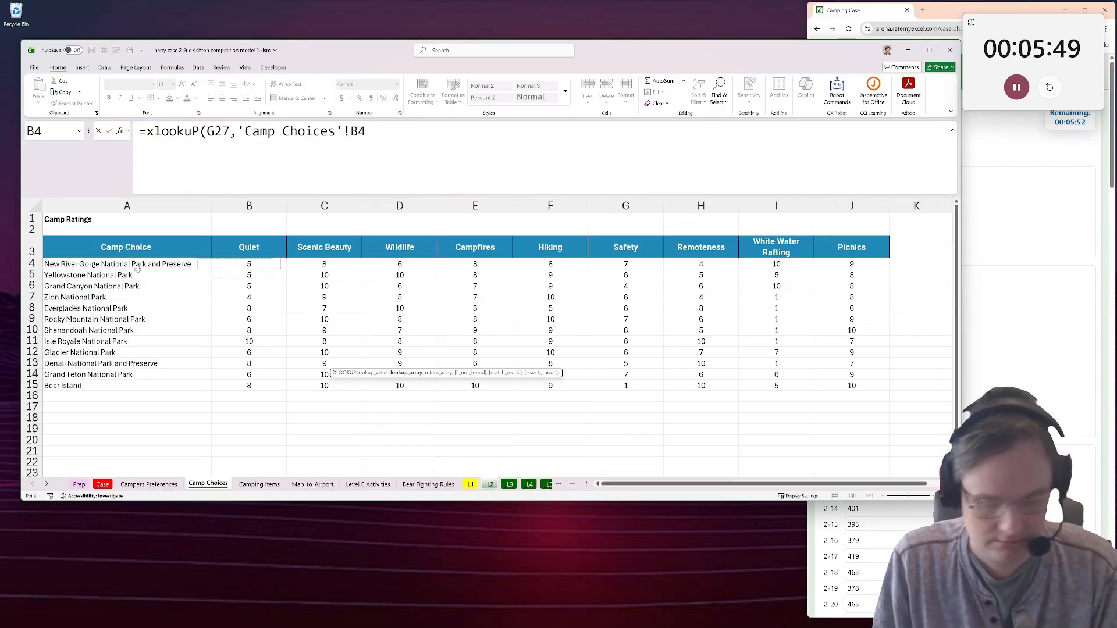
text(,)
drag(249, 265, 250, 384)
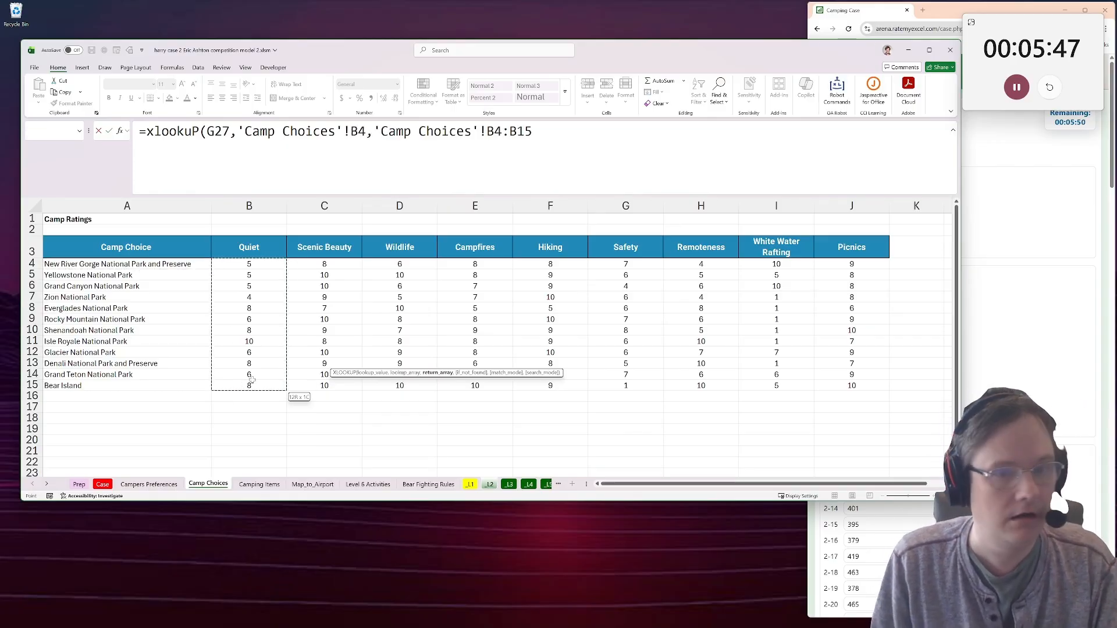
key(ctrl+shift+Right)
key(Return)
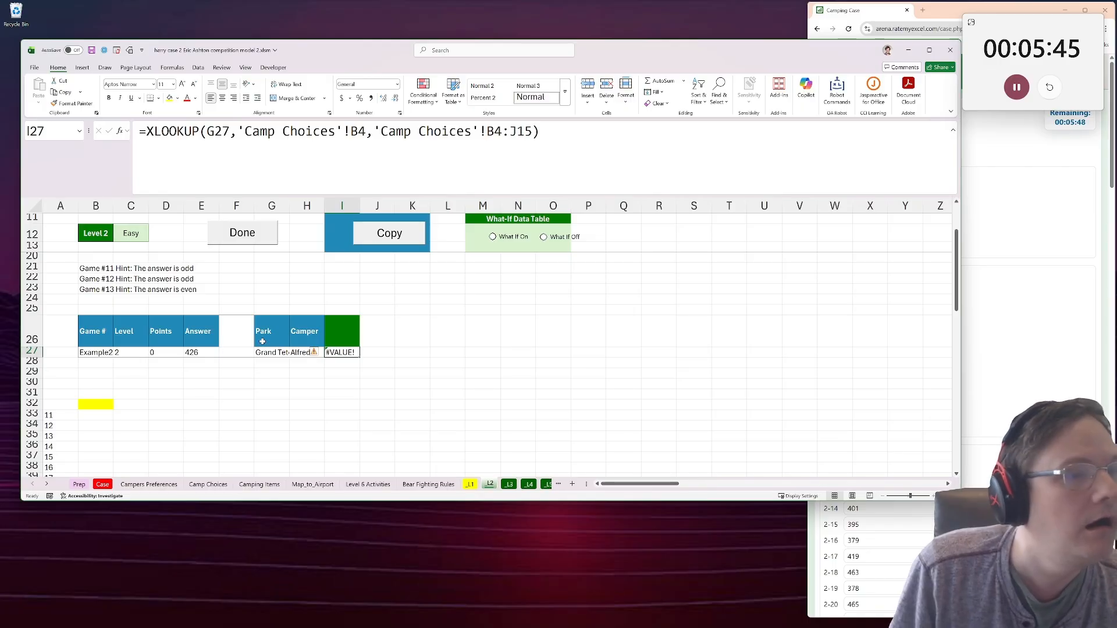
Try extending the lookup array of the I27 XLOOKUP formula to 'Camp Choices'!B4:J15.
click(367, 132)
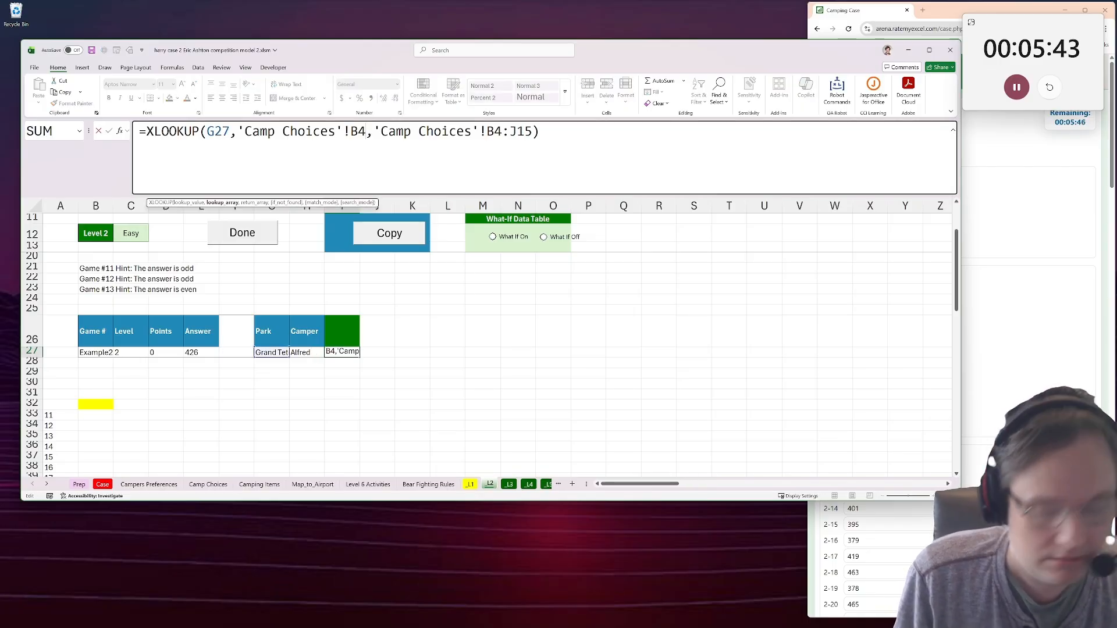
text(:J15)
key(Return)
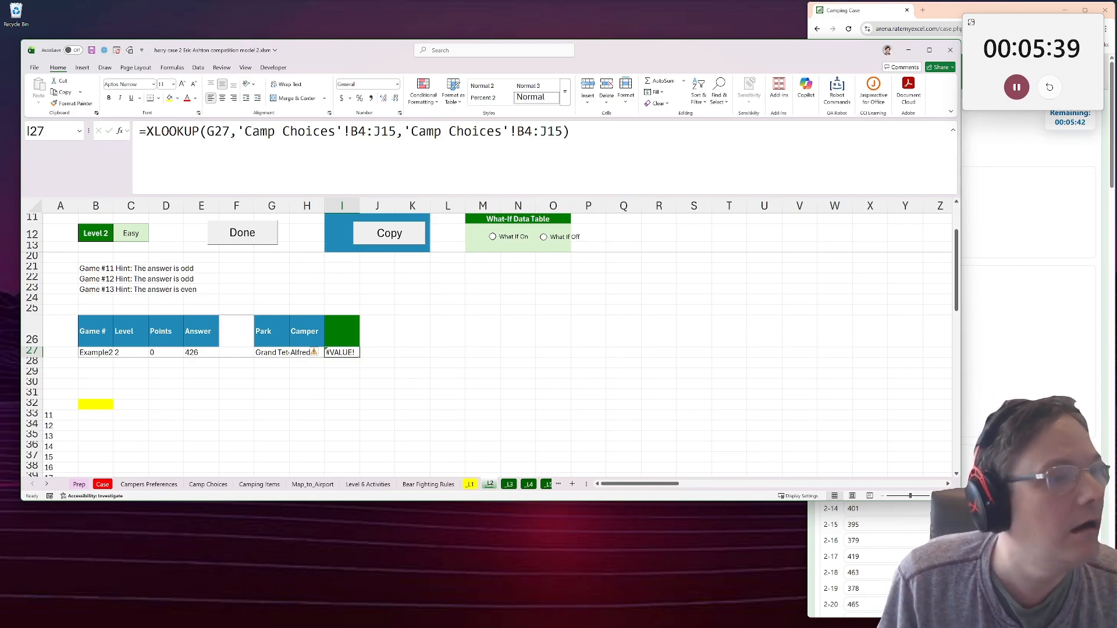
Correct the I27 XLOOKUP formula to search 'Camp Choices'!A4:A15 and return 'Camp Choices'!B4:J15.
drag(397, 132, 238, 133)
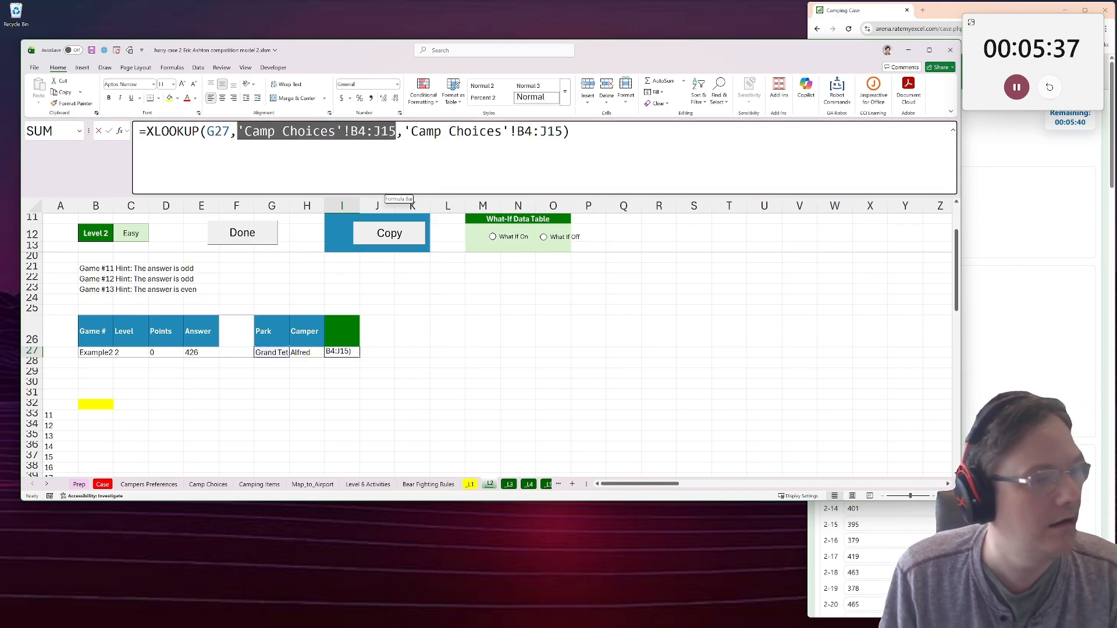
key(BackSpace)
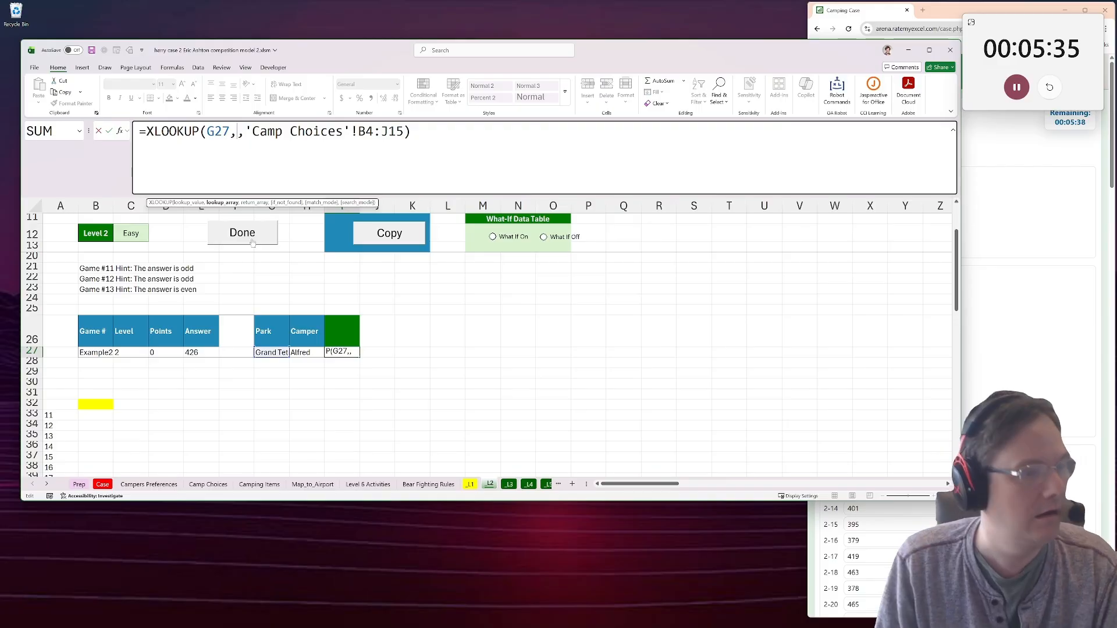
click(208, 484)
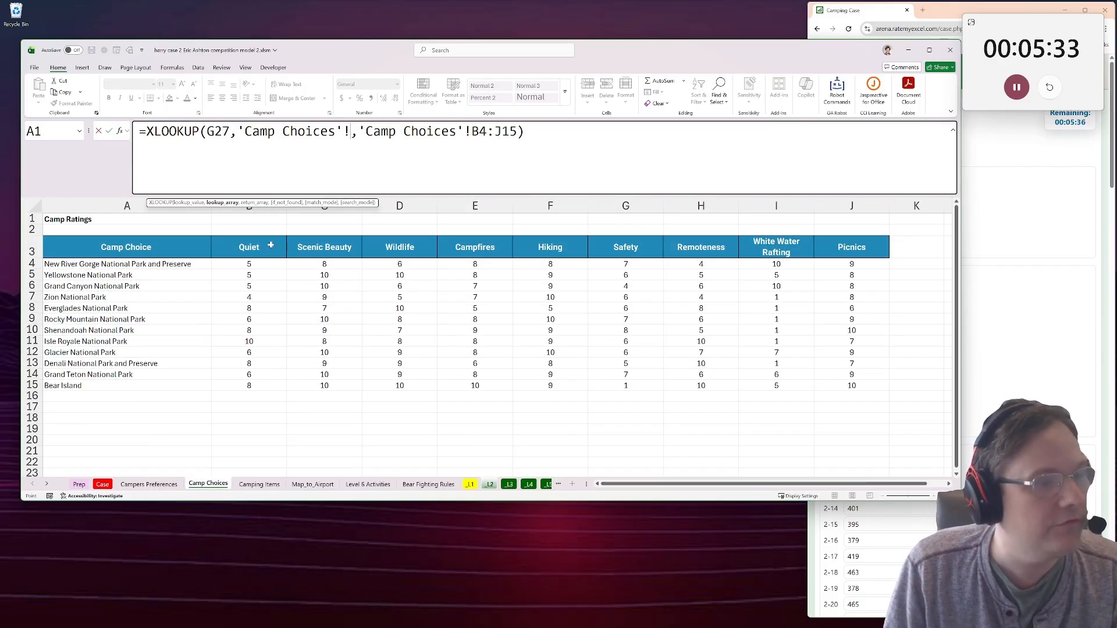
click(149, 485)
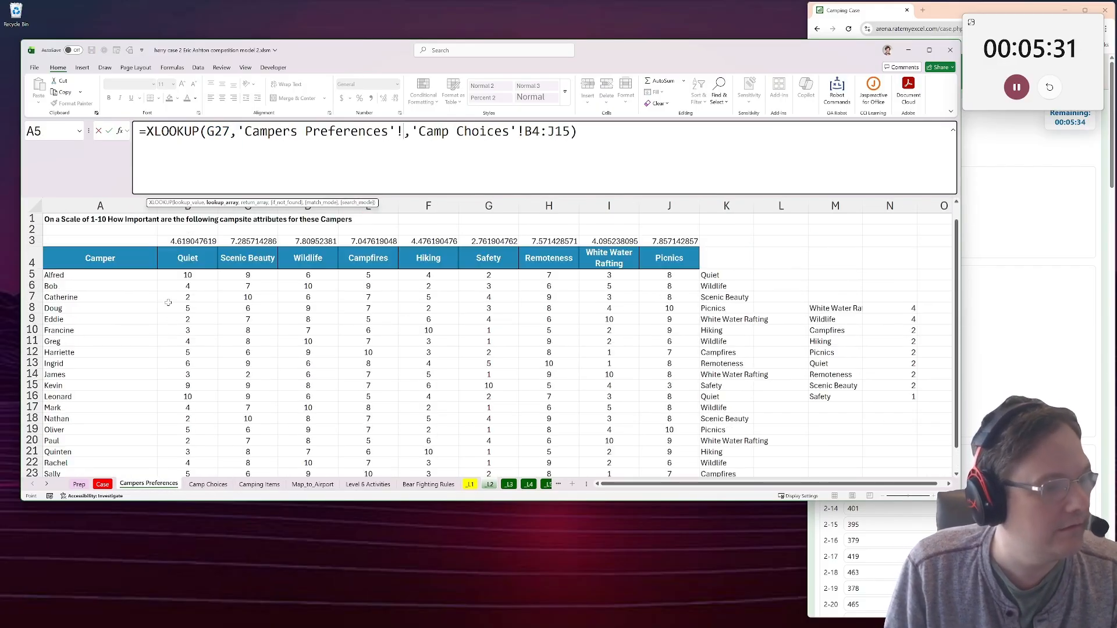
click(195, 474)
click(208, 485)
drag(116, 264, 209, 386)
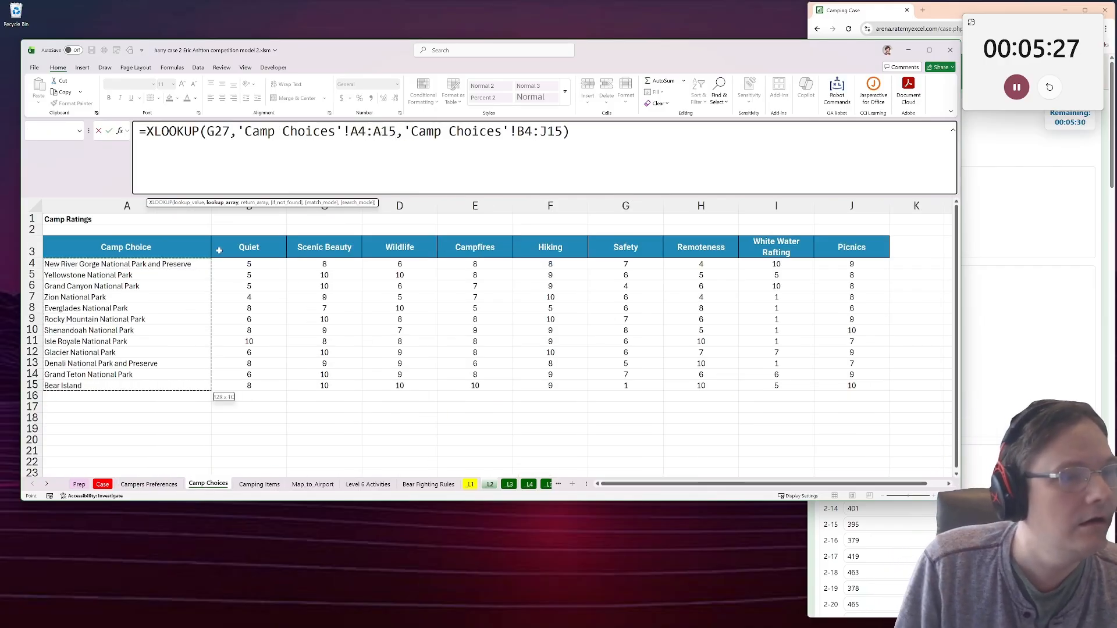
drag(404, 132, 562, 131)
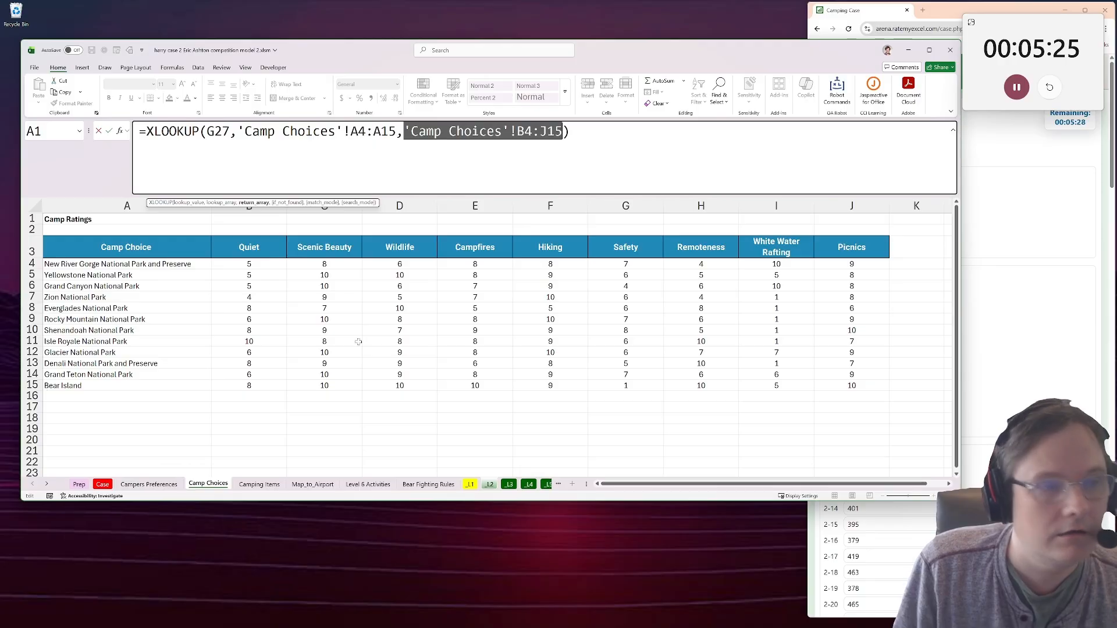
drag(249, 264, 852, 385)
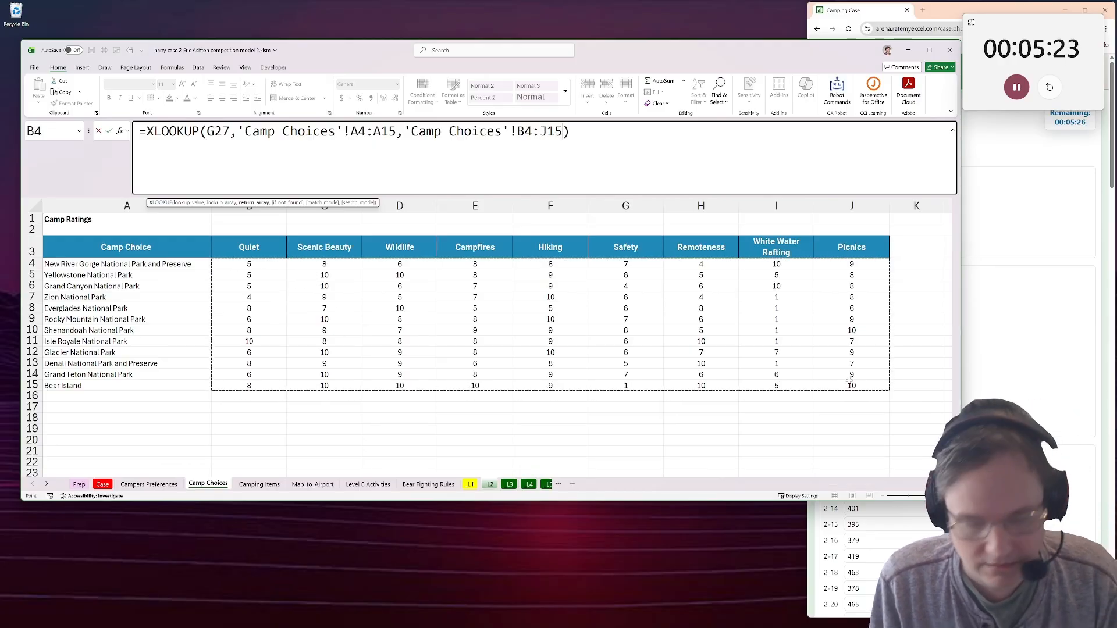
key(Return)
Look up the example camper's preferences in I28 with =XLOOKUP(H27,'Campers Preferences'!A5:A25,'Campers Preferences'!B5:J25).
text(=xlook)
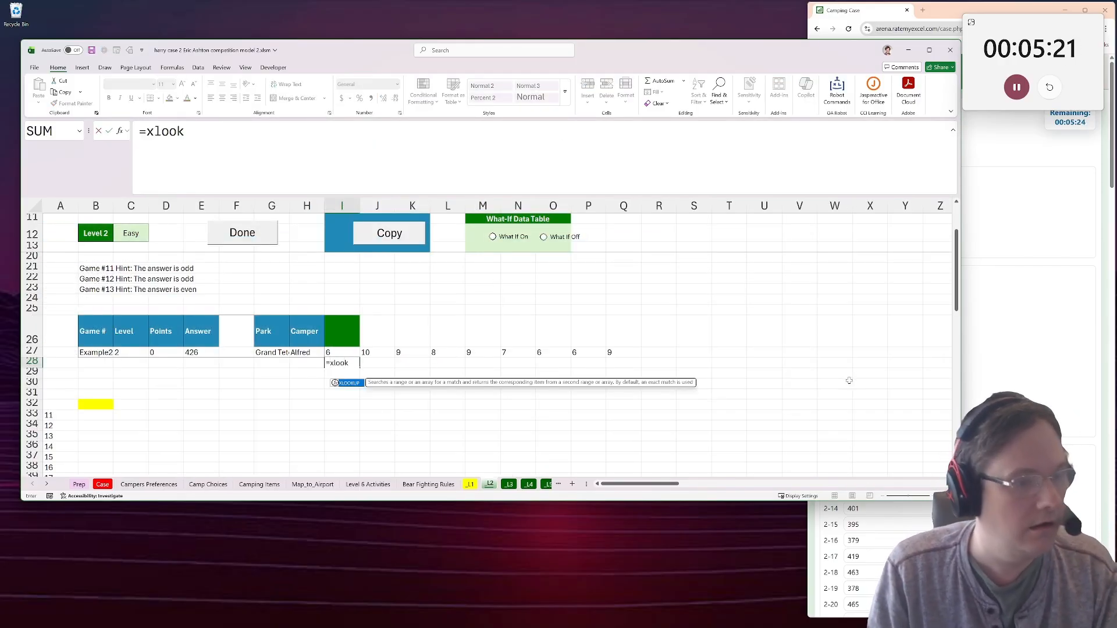
text(uP()
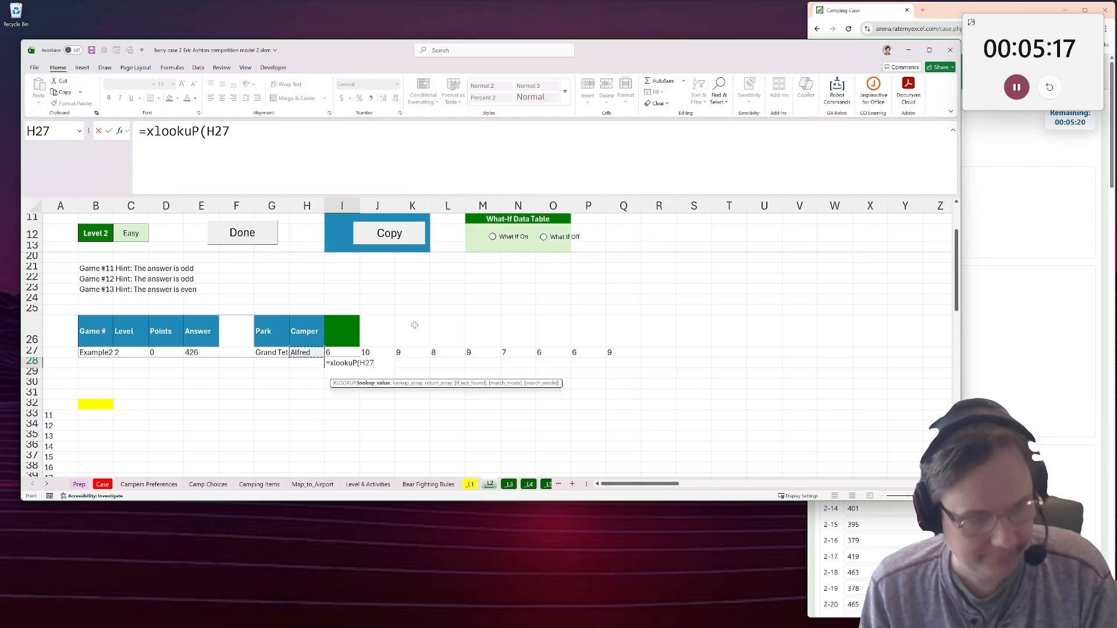
click(145, 485)
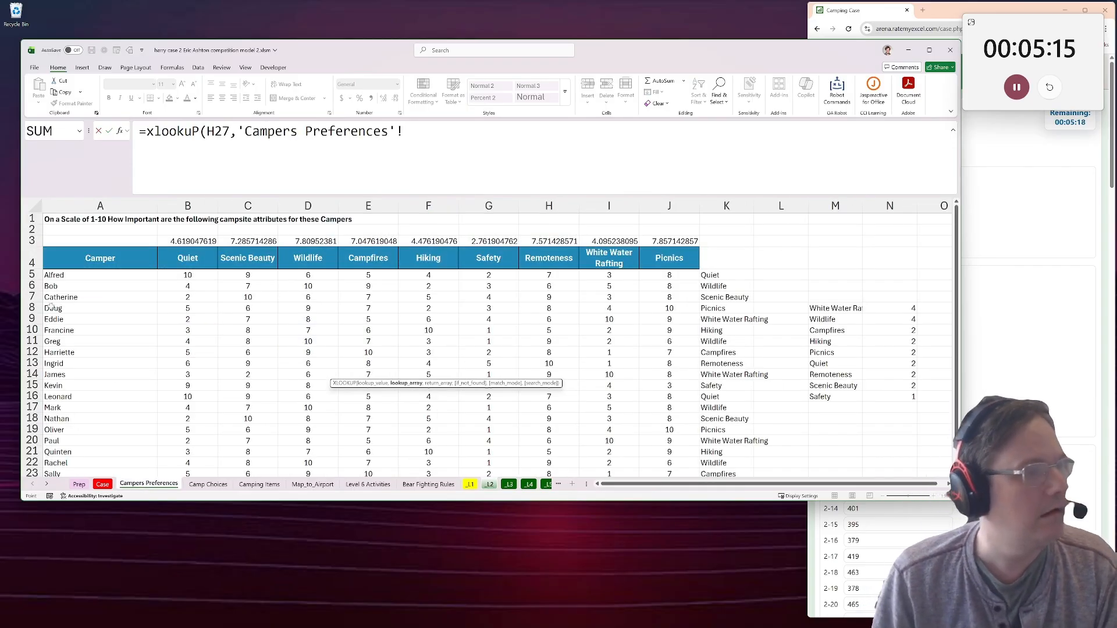
key(ctrl+shift+Down)
text(,)
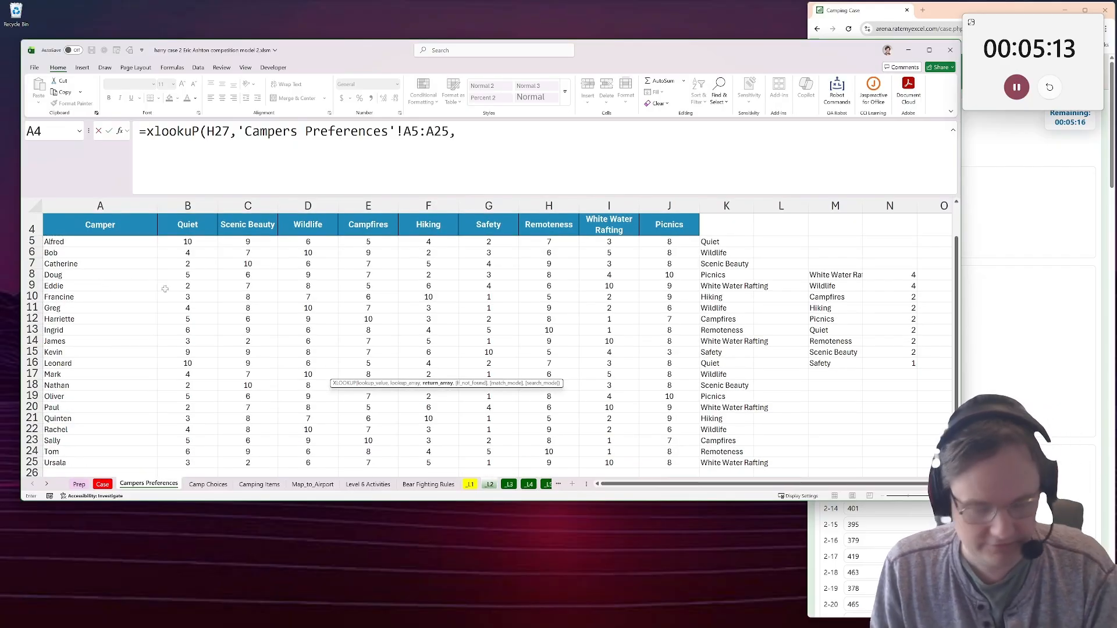
drag(192, 241, 668, 463)
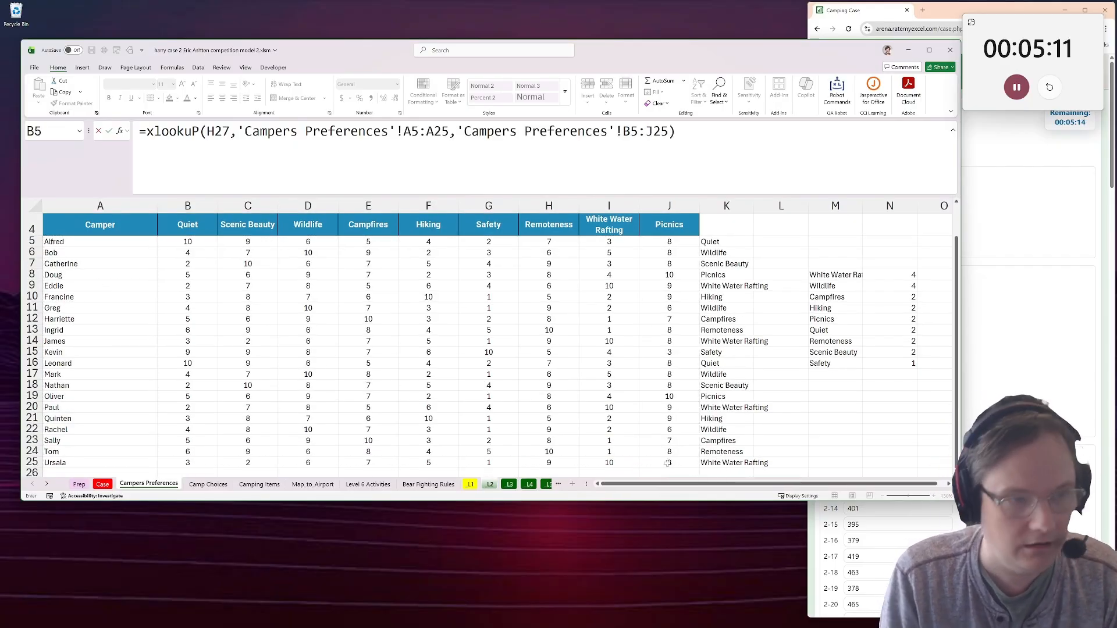
key(Return)
Calculate the camp score in the yellow cell B32 of _L2 with =SUMPRODUCT(I27#,I28#), and go to the camper grid at row 56.
click(101, 403)
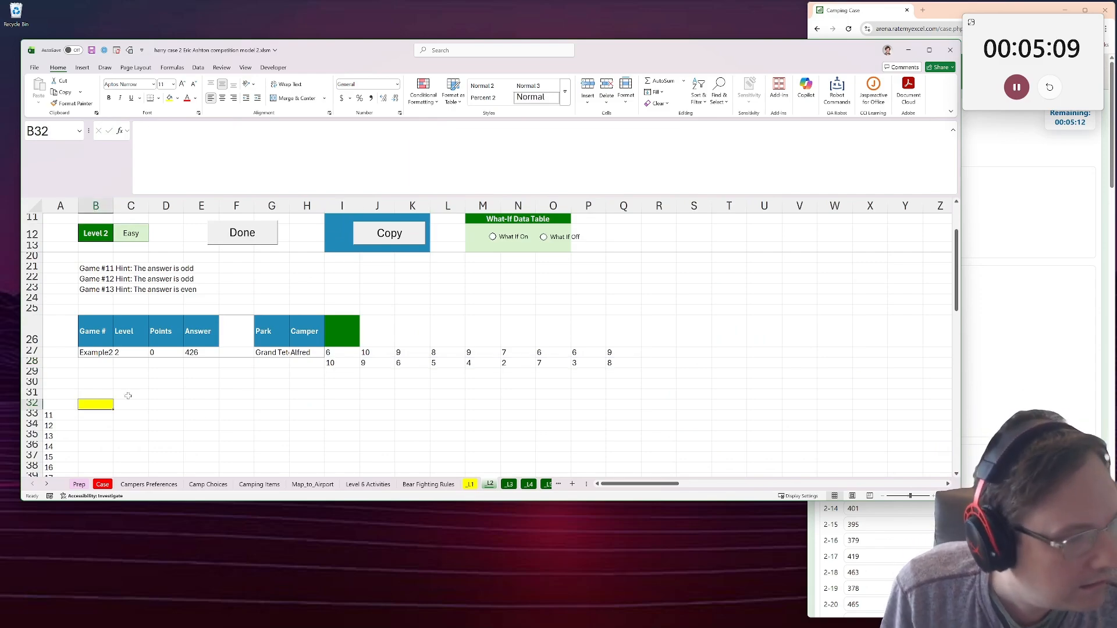
text(=sum)
key(Down)
key(Down)
key(Tab)
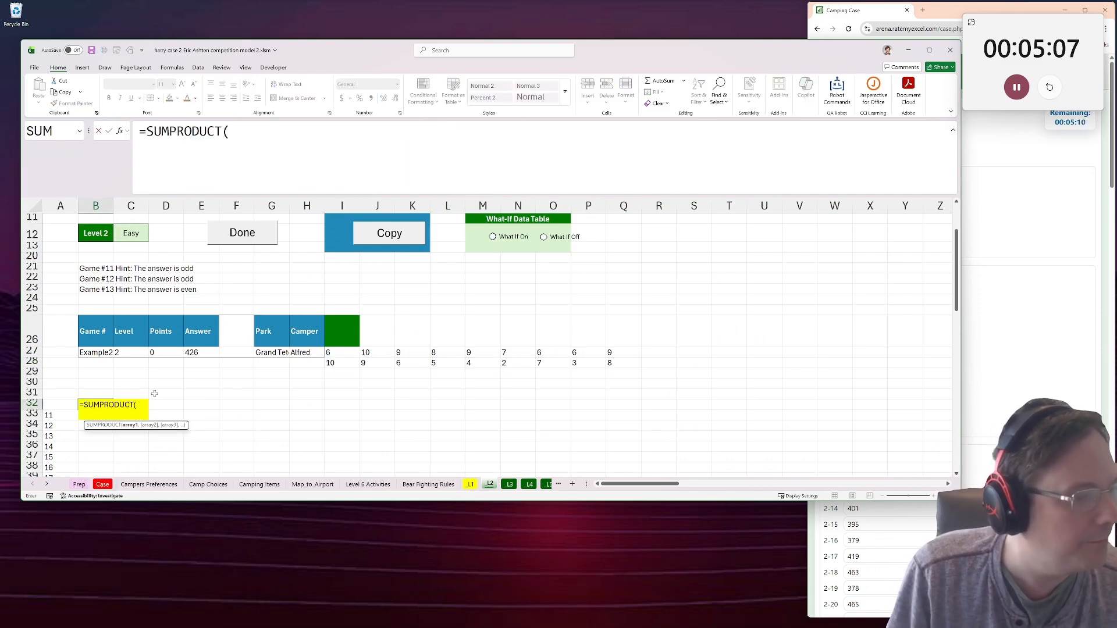
text(#,)
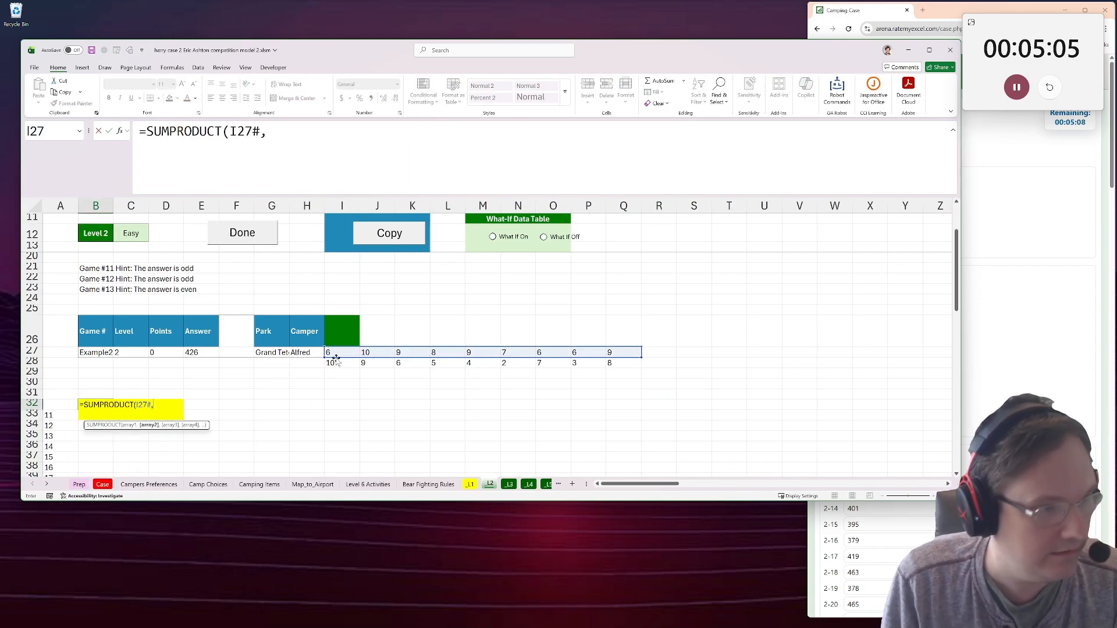
text(I28#)
key(Return)
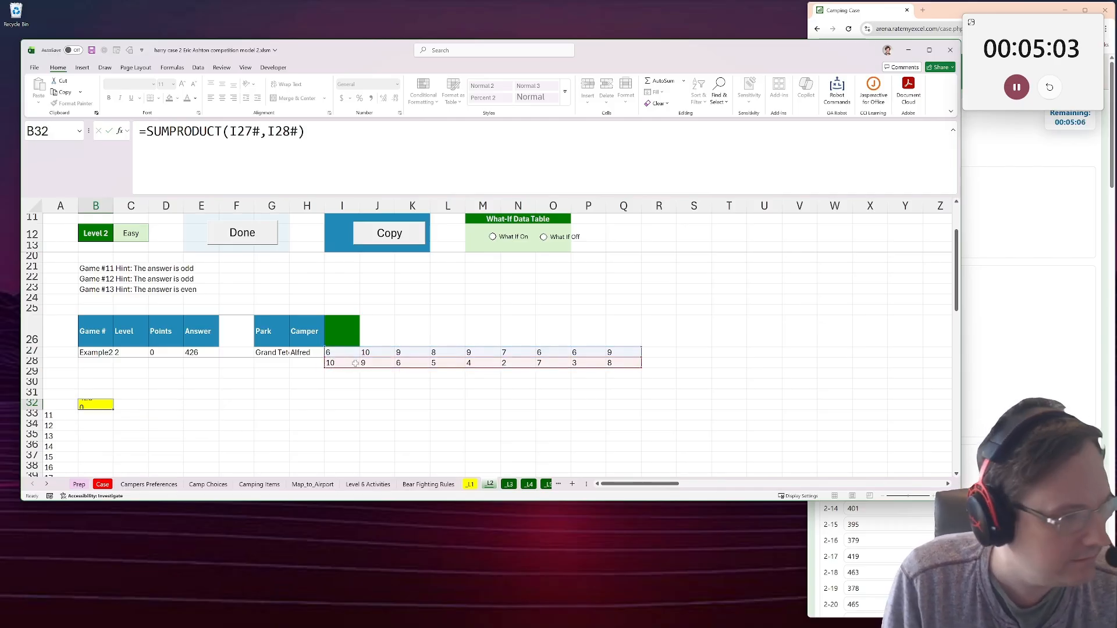
scroll(181, 374, down, 3)
scroll(181, 374, down, 5)
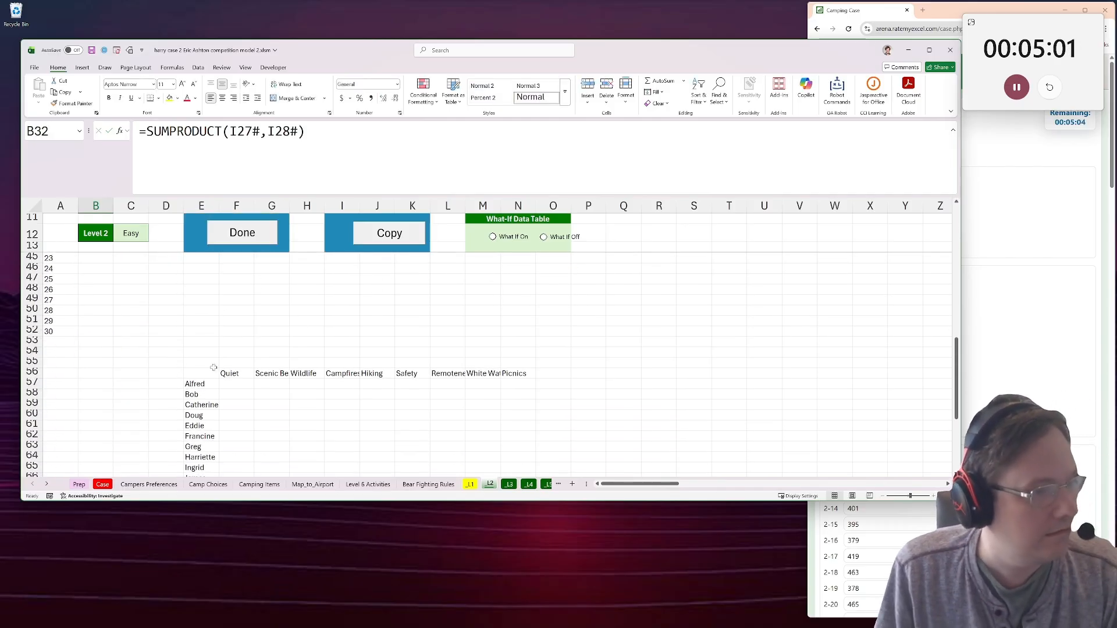
Enter the score formula =SUMPRODUCT(I27#,I28#) in E56, the corner cell of the camper grid.
key(F2)
key(Escape)
scroll(222, 360, down, 7)
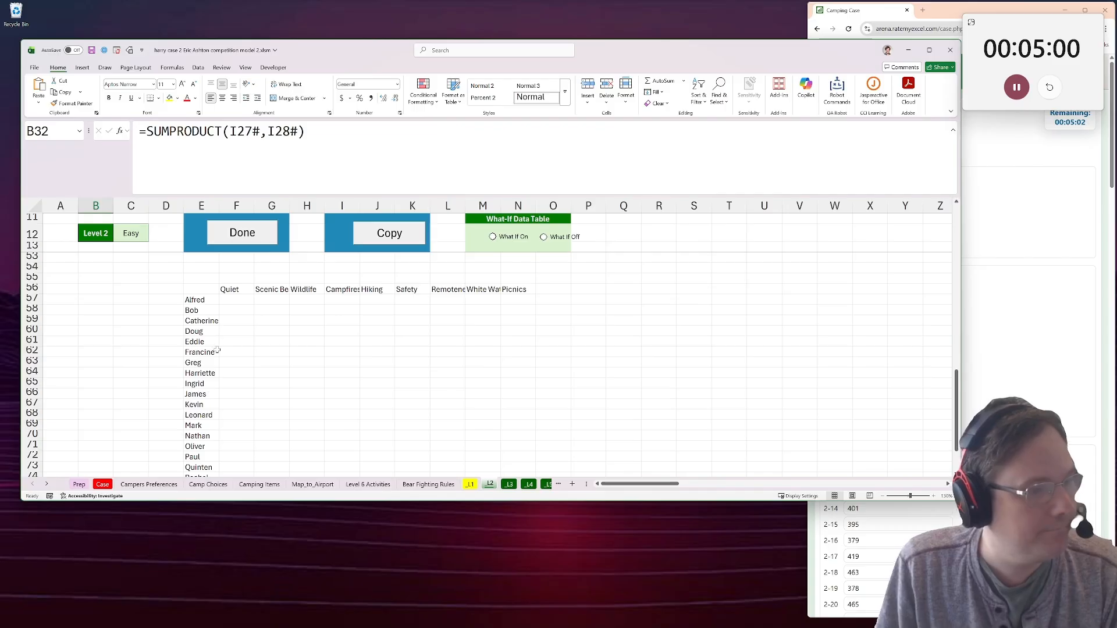
click(199, 288)
text(426)
scroll(226, 328, up, 1)
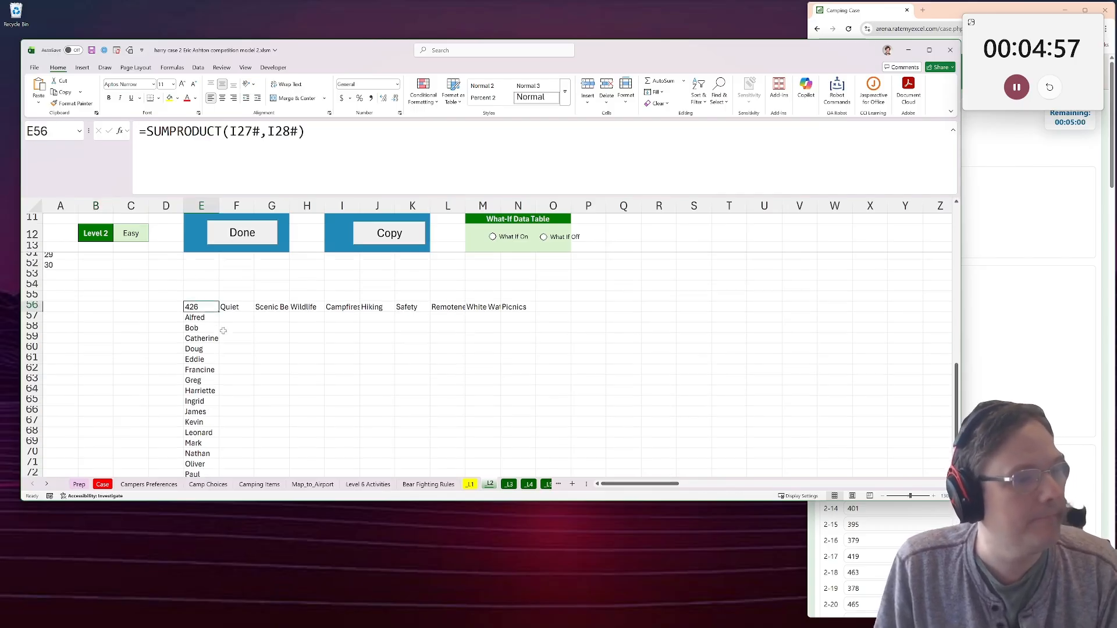
Copy the Wildlife heading from H56 into the Camper cell H27.
click(238, 321)
click(295, 319)
key(ctrl+c)
scroll(274, 334, up, 7)
scroll(275, 334, up, 1)
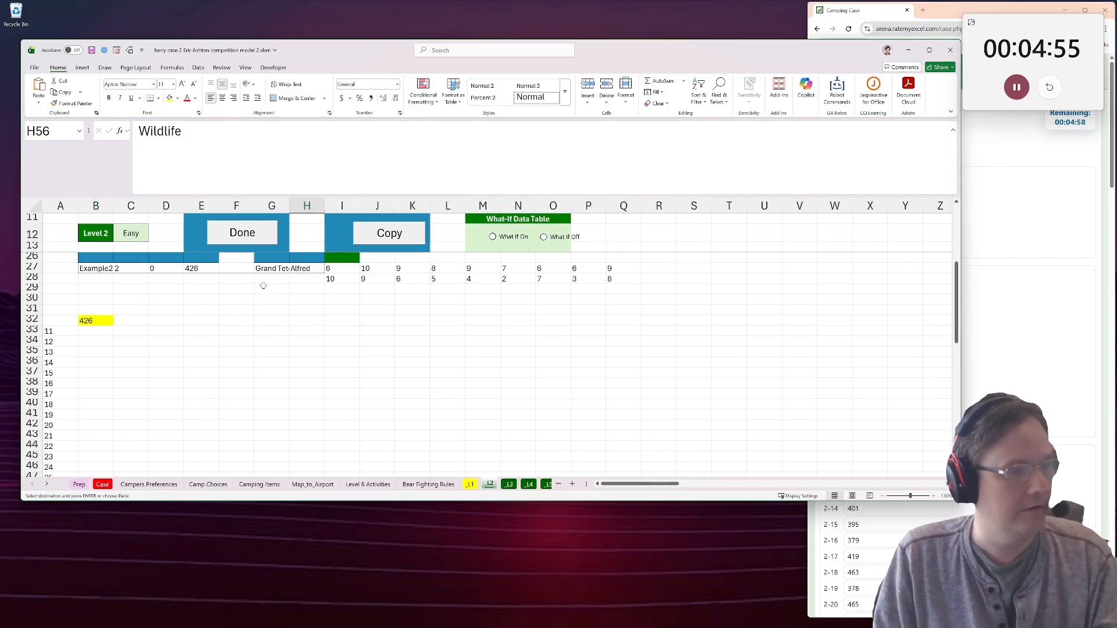
click(313, 270)
key(ctrl+v)
Copy the camper name from E64 into the Park cell G27 and check the lookup formulas in I27 and I28.
click(205, 406)
key(ctrl+c)
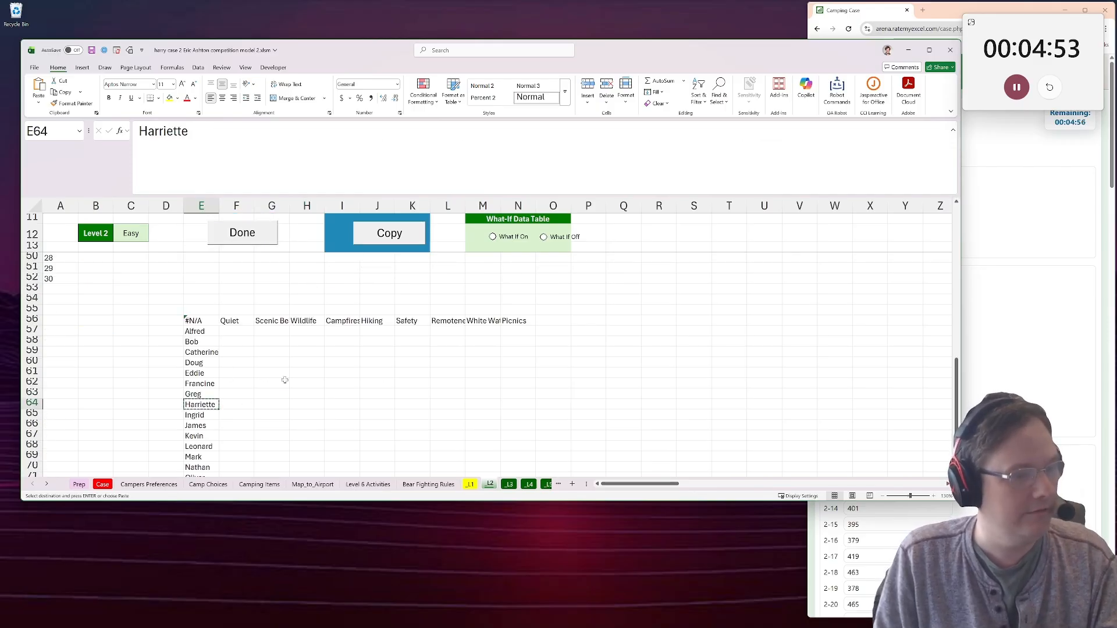
scroll(282, 377, up, 8)
click(270, 300)
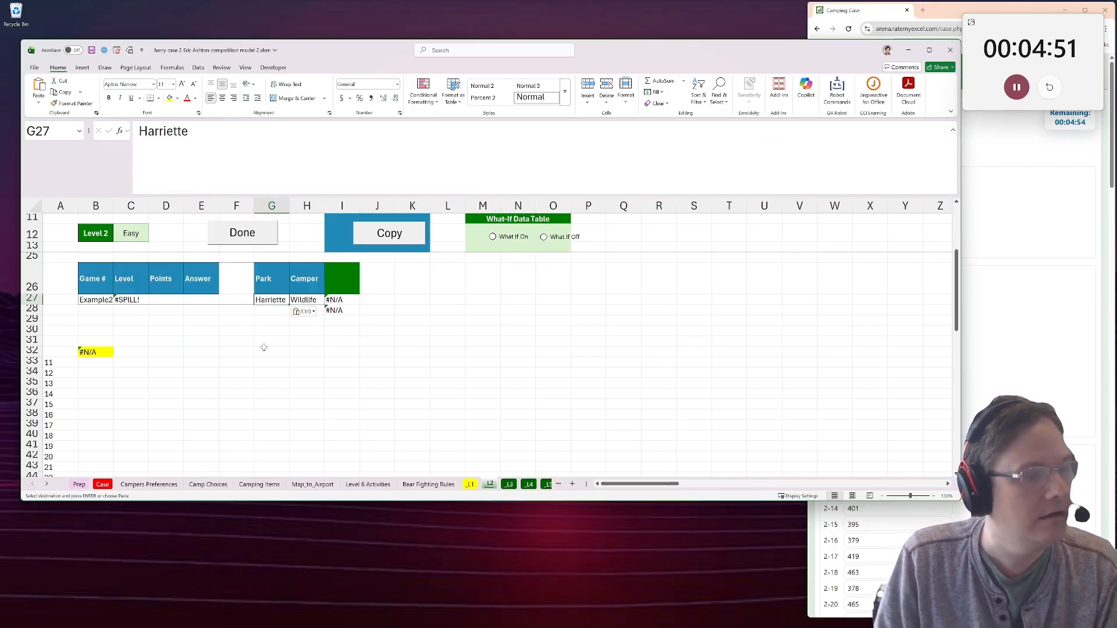
scroll(253, 350, down, 1)
click(339, 271)
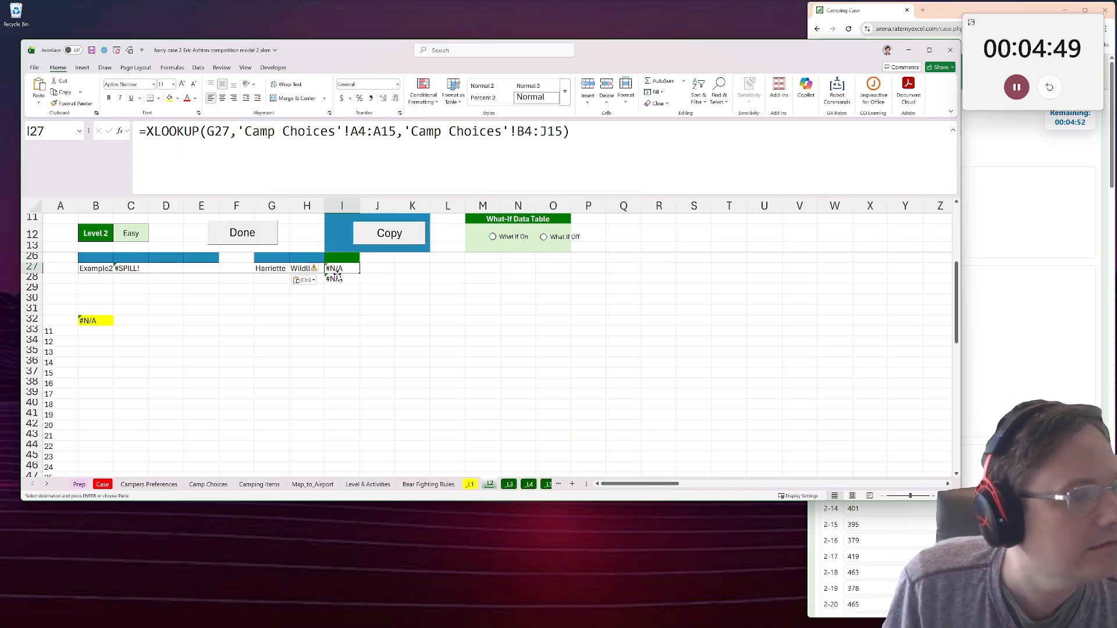
scroll(323, 305, up, 3)
key(Return)
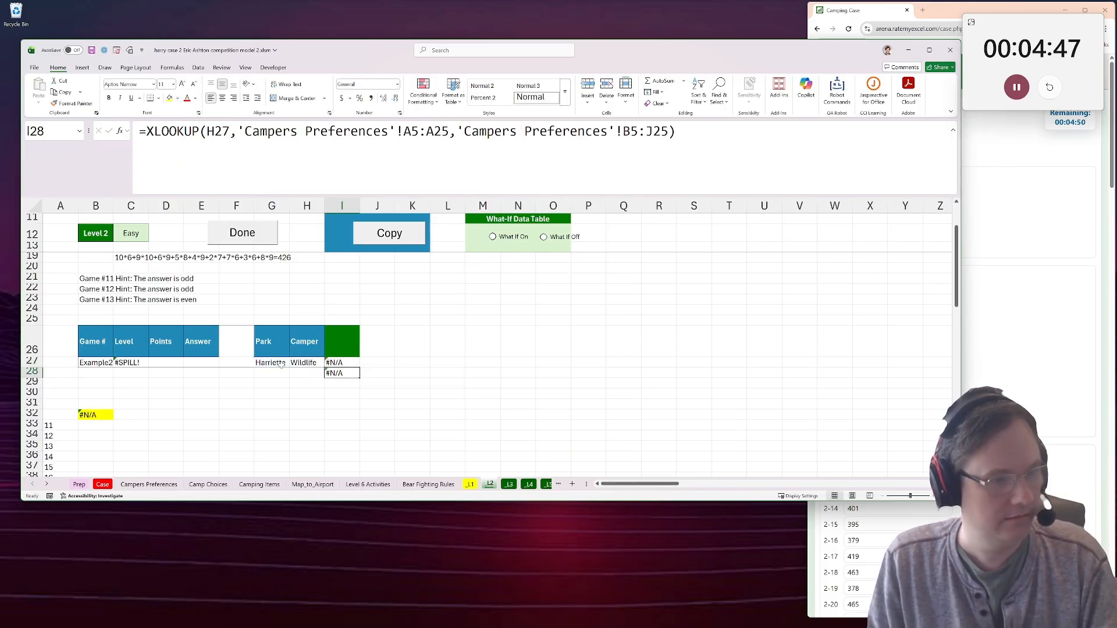
Place the camper name copied from E64 in the Camper cell H27.
click(281, 360)
click(303, 360)
key(ctrl+v)
Copy the Wildlife heading from H56 into the Park cell G27.
scroll(233, 385, down, 9)
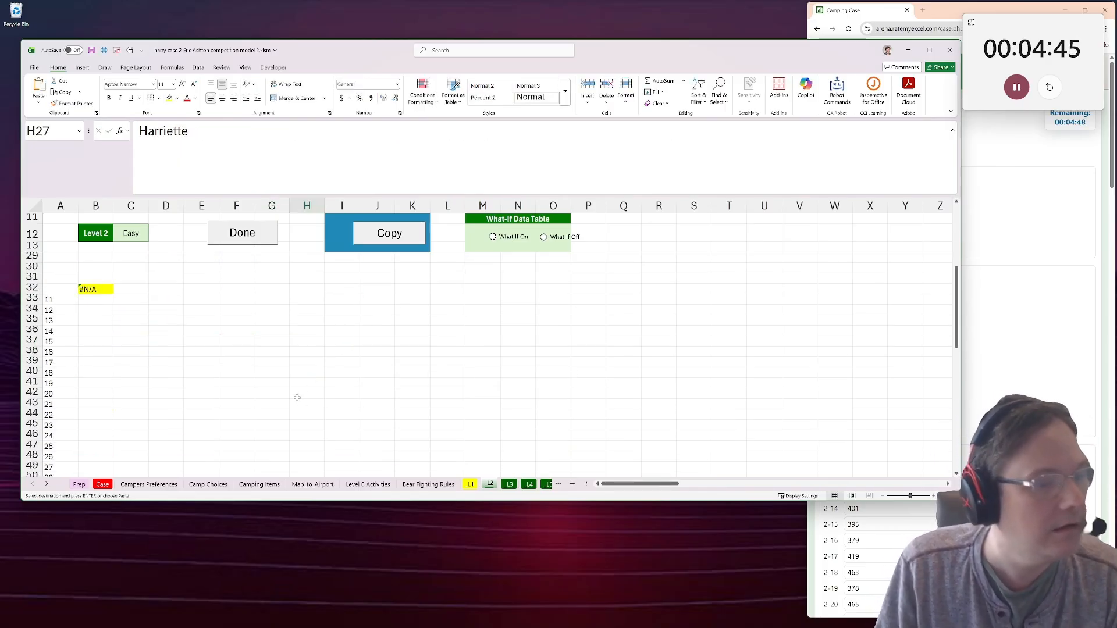
scroll(233, 378, down, 3)
scroll(262, 361, up, 3)
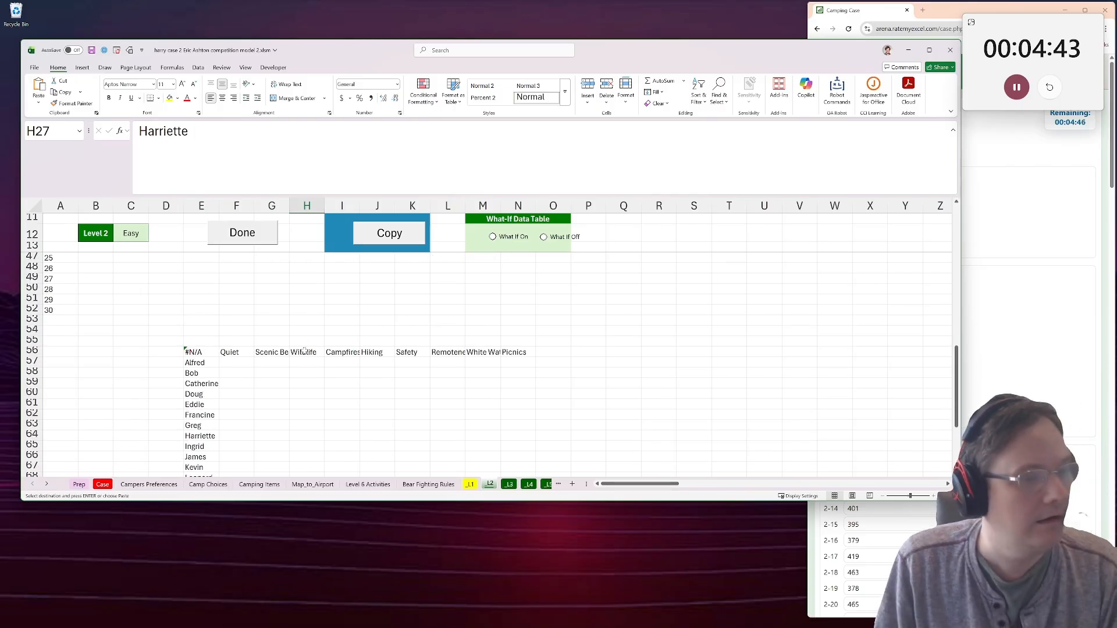
click(307, 352)
scroll(291, 343, up, 7)
click(270, 311)
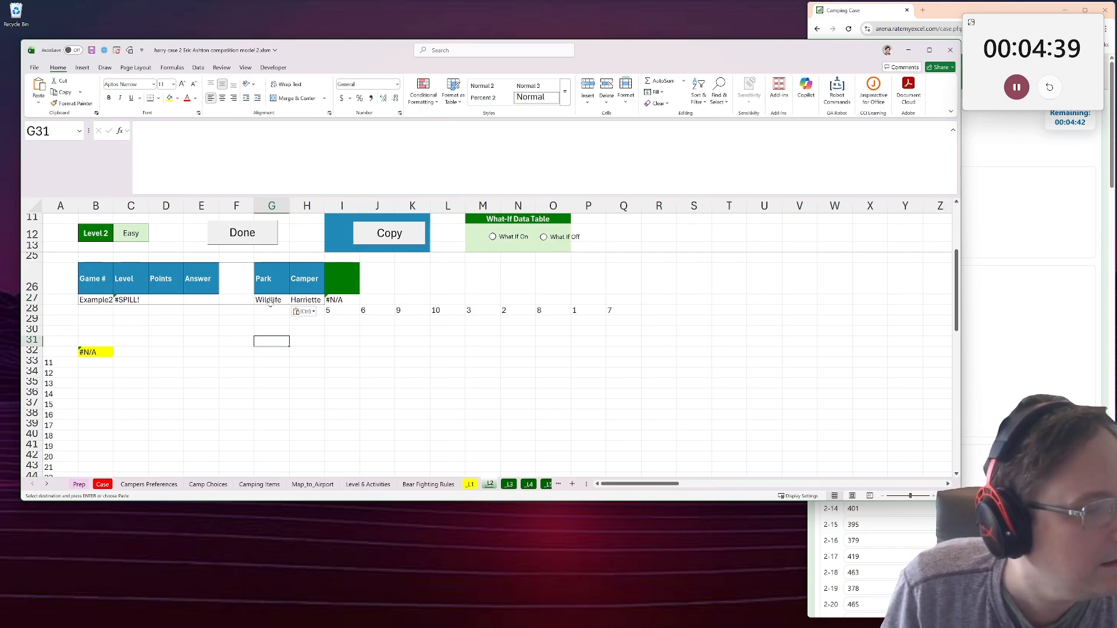
Clear the attribute headings in F56:N56 above the camper grid.
scroll(273, 360, down, 7)
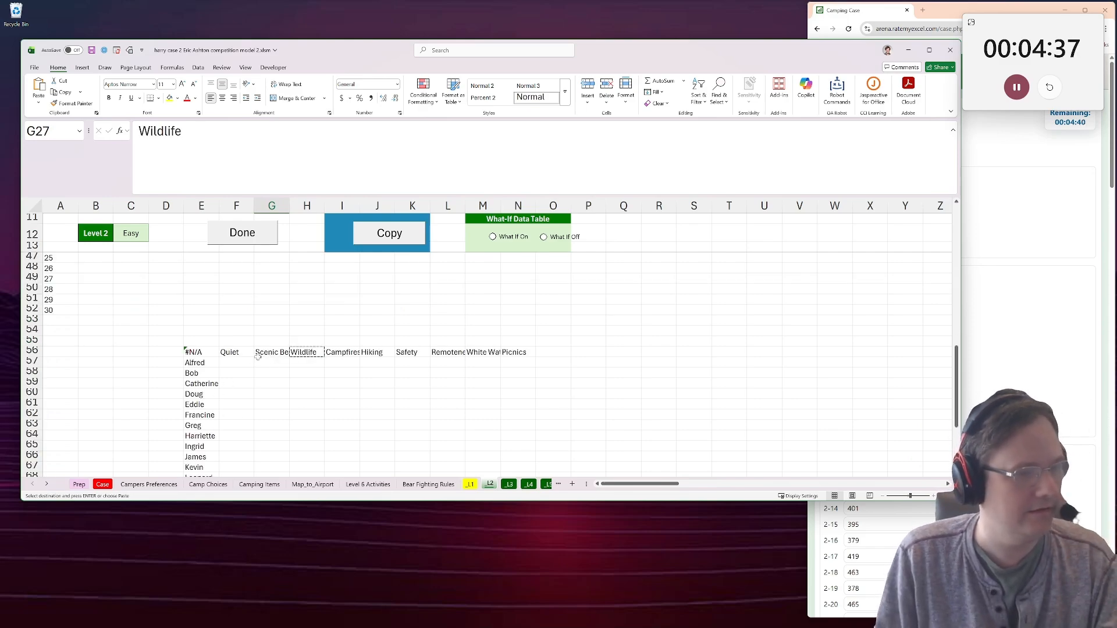
drag(234, 344, 550, 352)
drag(523, 352, 235, 348)
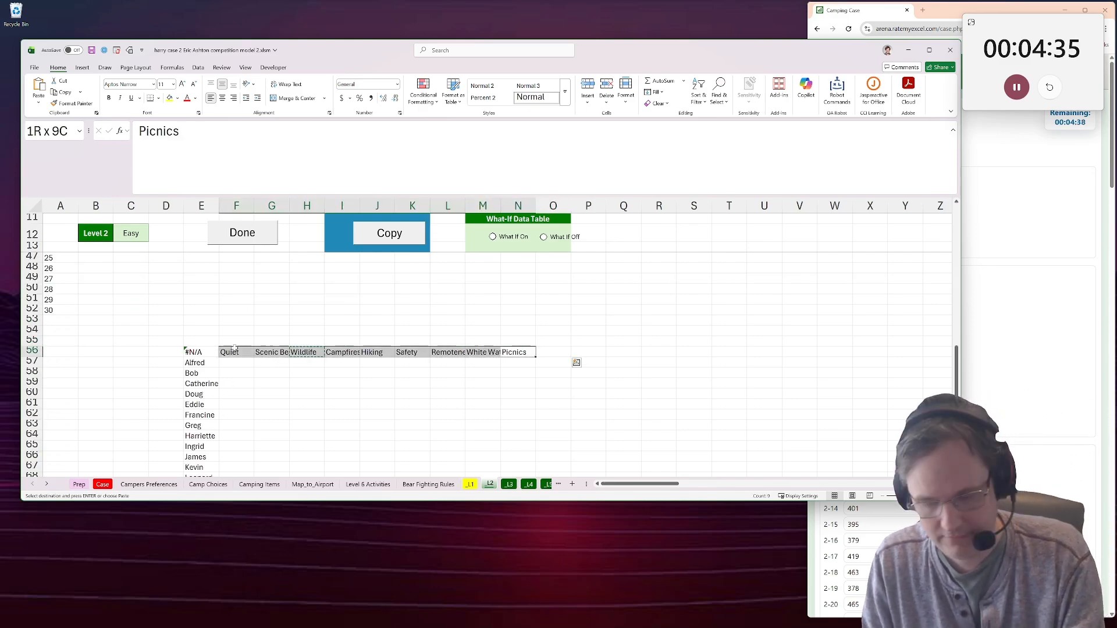
key(Delete)
List the park names from F56 with =TOCOL('Camp Choices'!A4:A15).
click(234, 348)
text(=tocol()
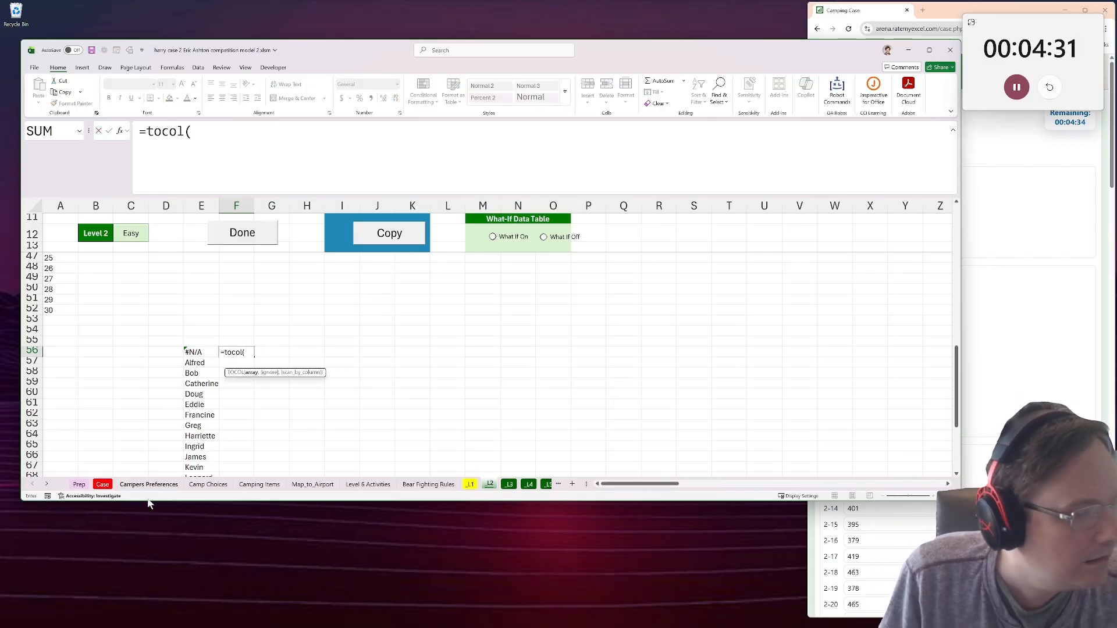
click(208, 485)
drag(113, 261, 109, 383)
key(Return)
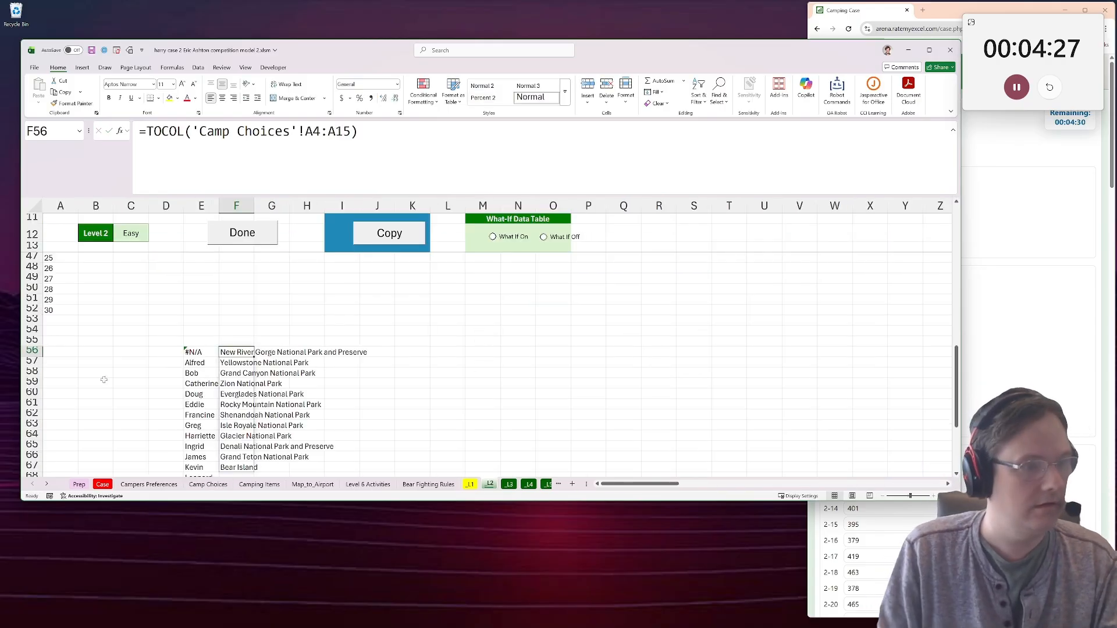
Change the F56 formula to =TOROW('Camp Choices'!A4:A15) so the parks run across row 56.
click(184, 133)
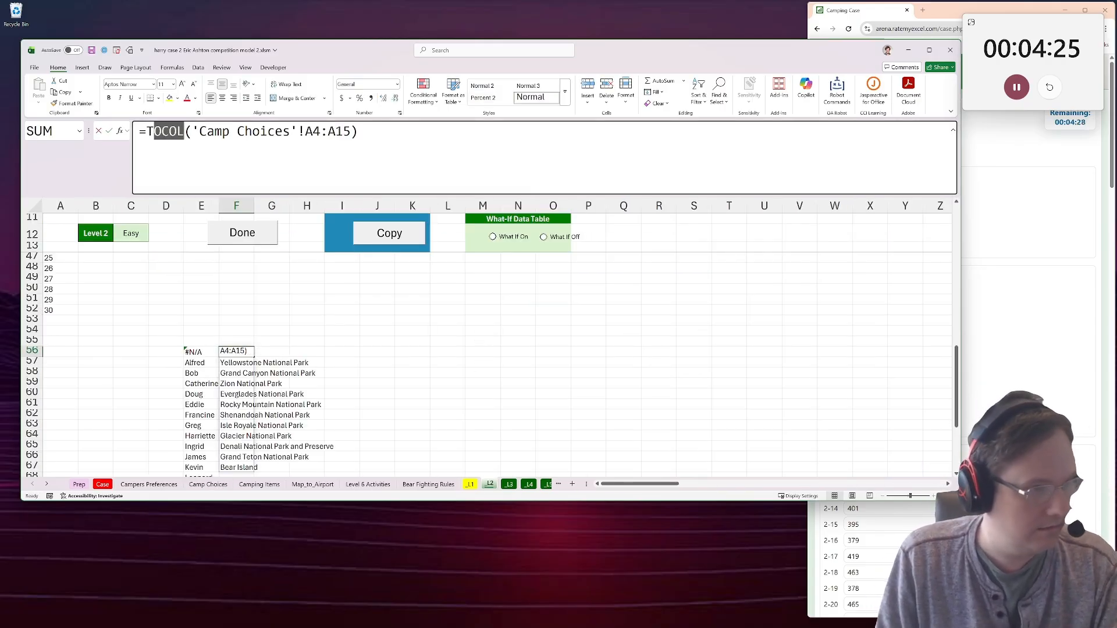
text(ROW)
key(Return)
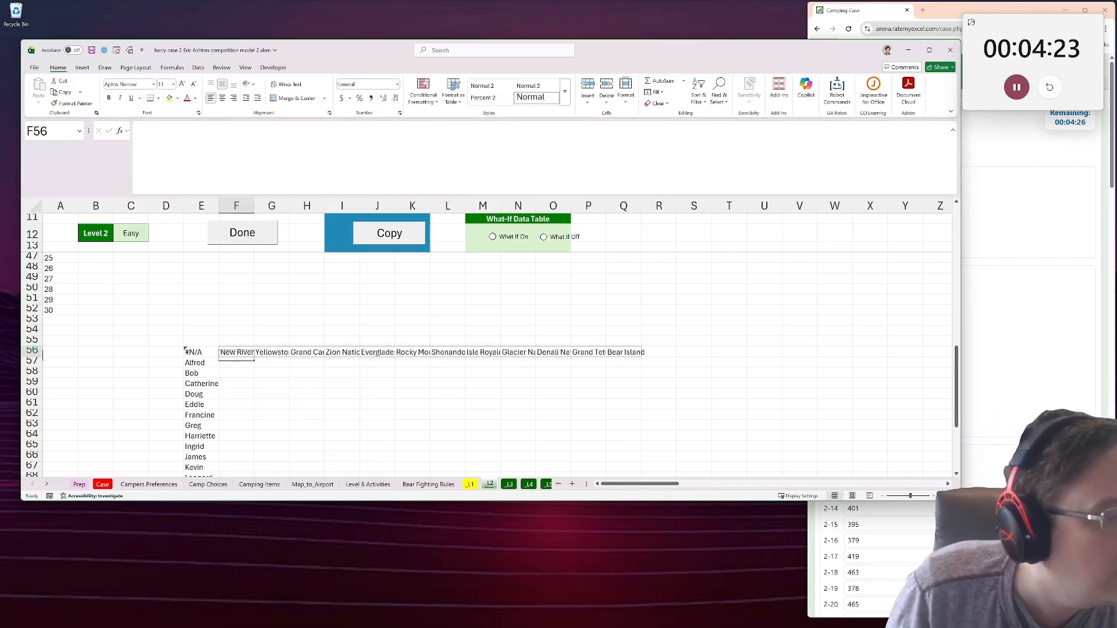
Put the park name from F56, New River Gorge National Park and Preserve, as a value in the Park cell G27.
key(ctrl+c)
scroll(233, 291, up, 7)
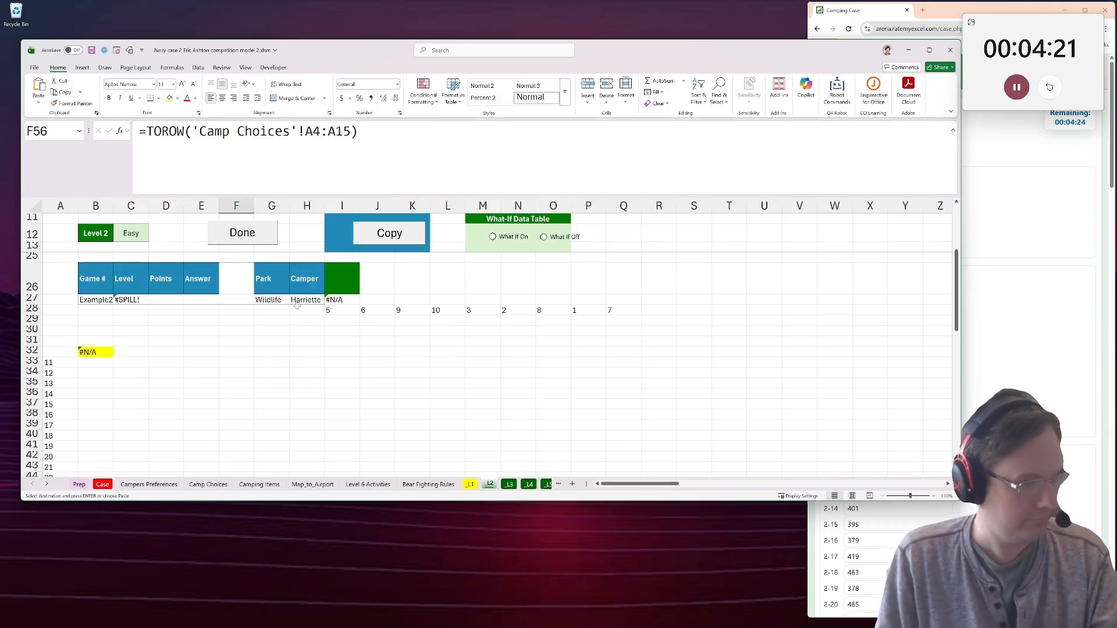
click(297, 300)
key(ctrl+v)
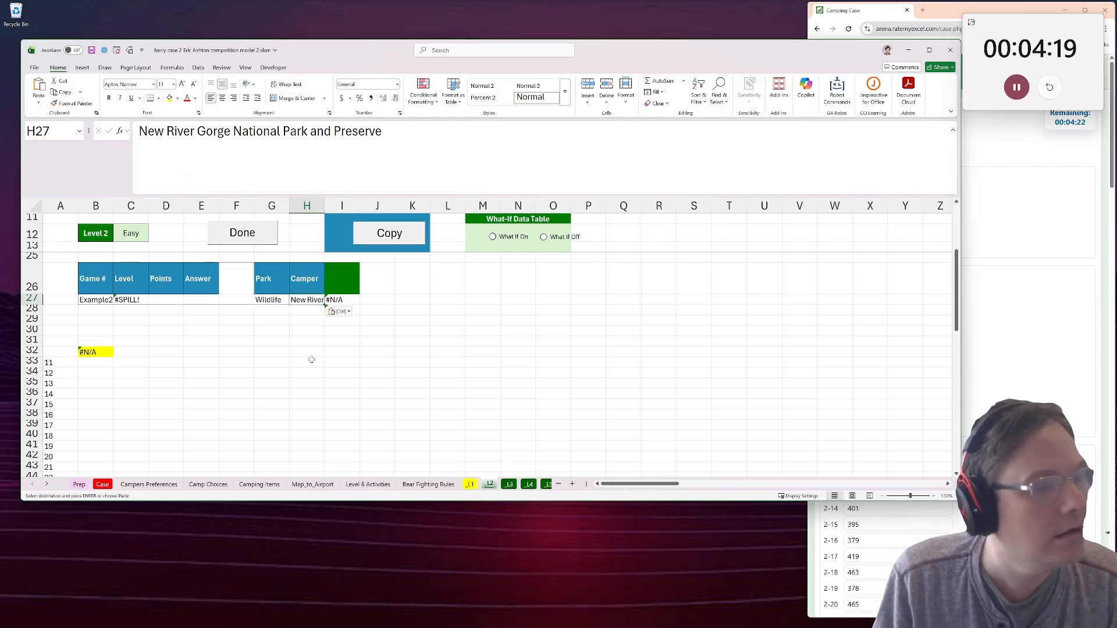
key(ctrl+z)
click(201, 371)
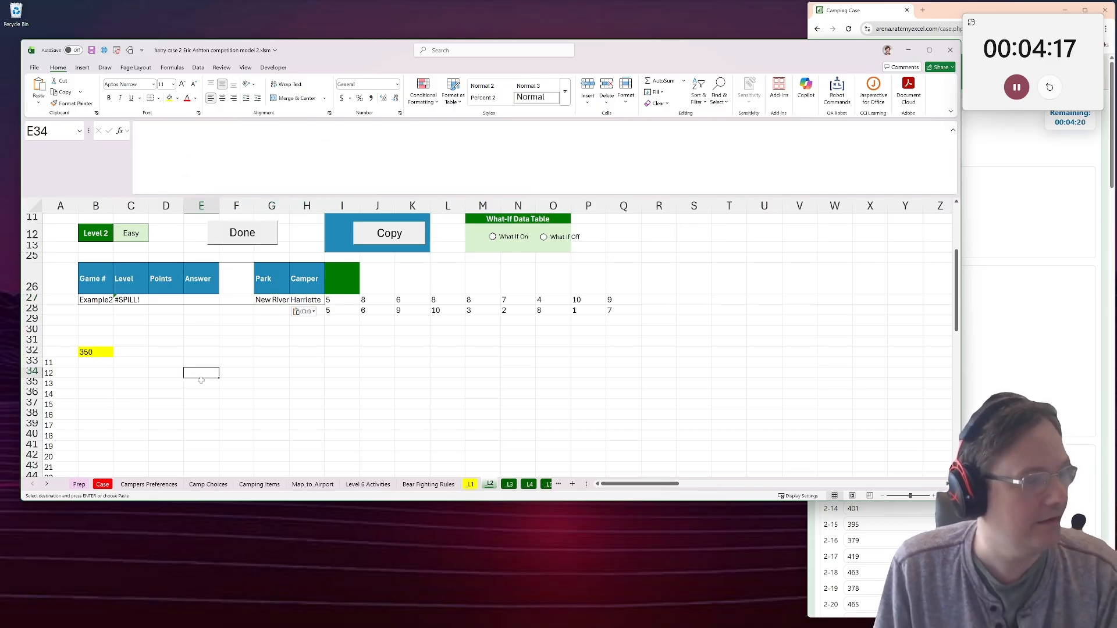
Fill the camper-by-park grid from E56 with a two-variable data table, using the Park cell as row input and H27 as column input.
scroll(214, 401, down, 7)
click(198, 382)
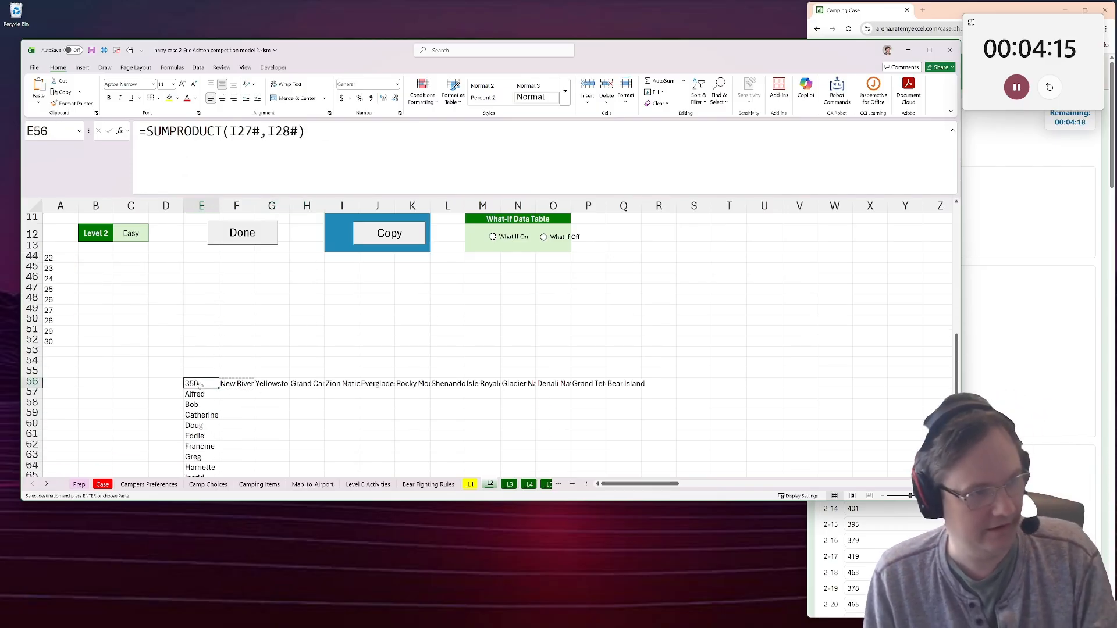
scroll(200, 385, down, 3)
drag(203, 291, 616, 462)
scroll(394, 357, up, 8)
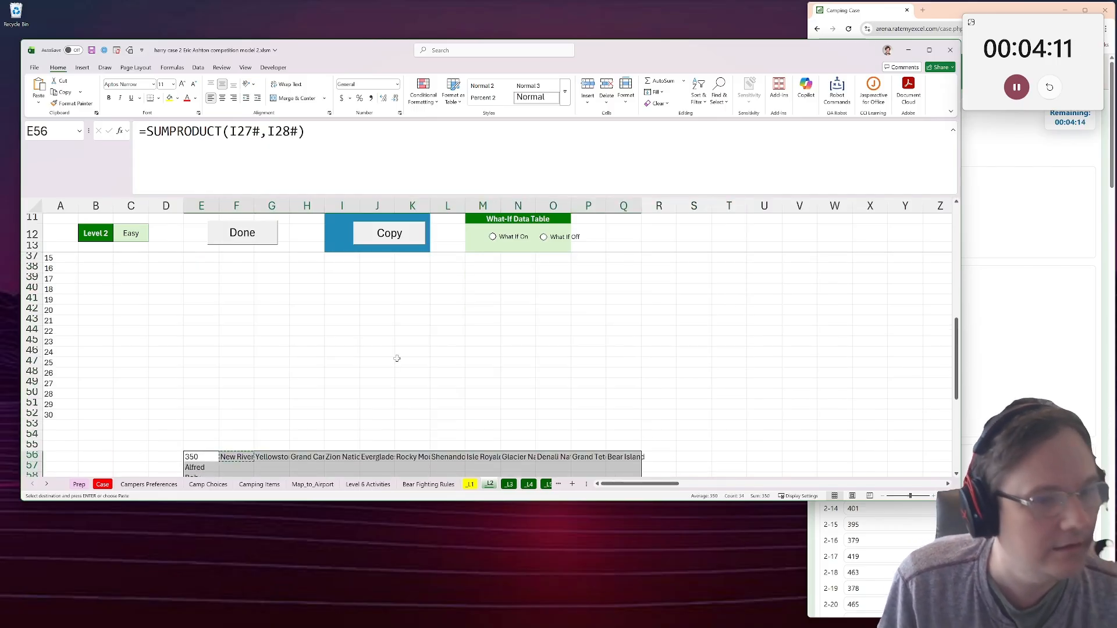
click(105, 51)
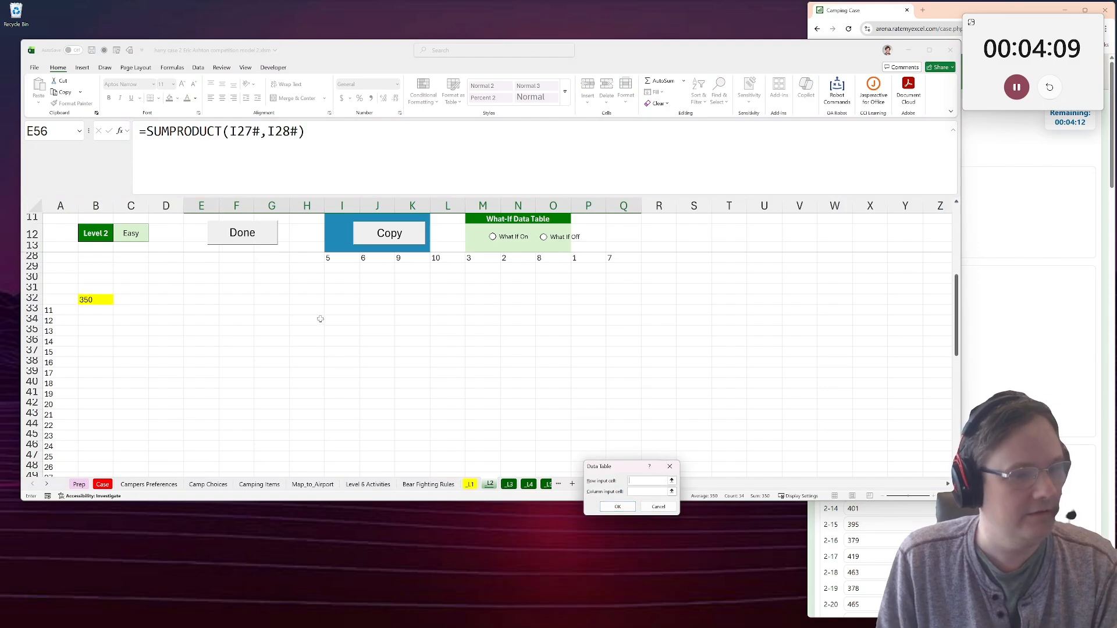
scroll(318, 326, down, 10)
scroll(315, 360, up, 7)
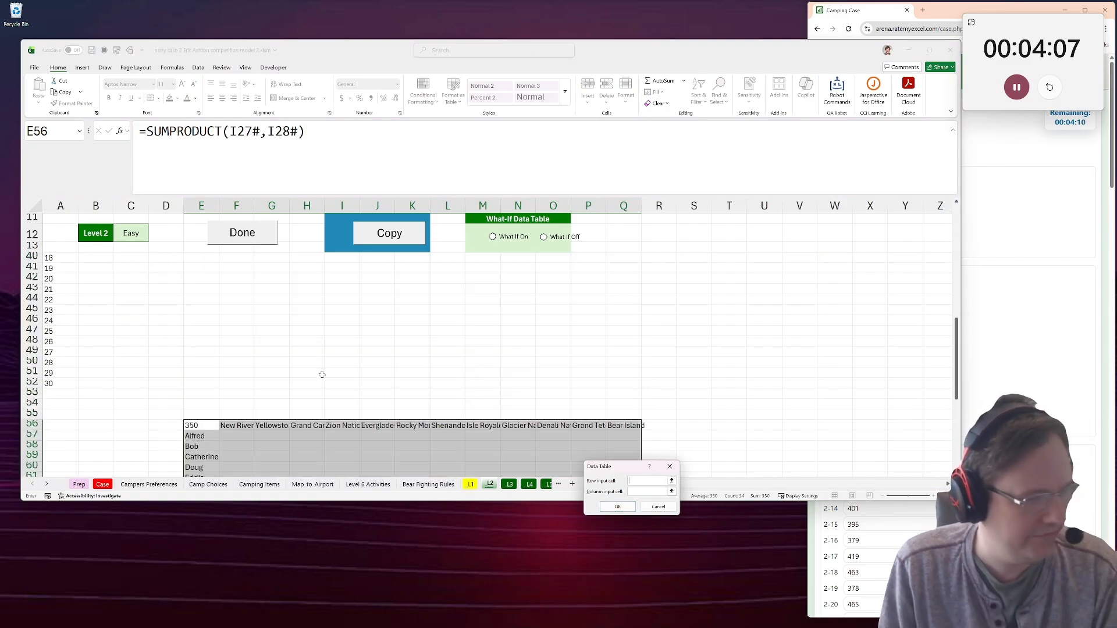
scroll(418, 436, up, 6)
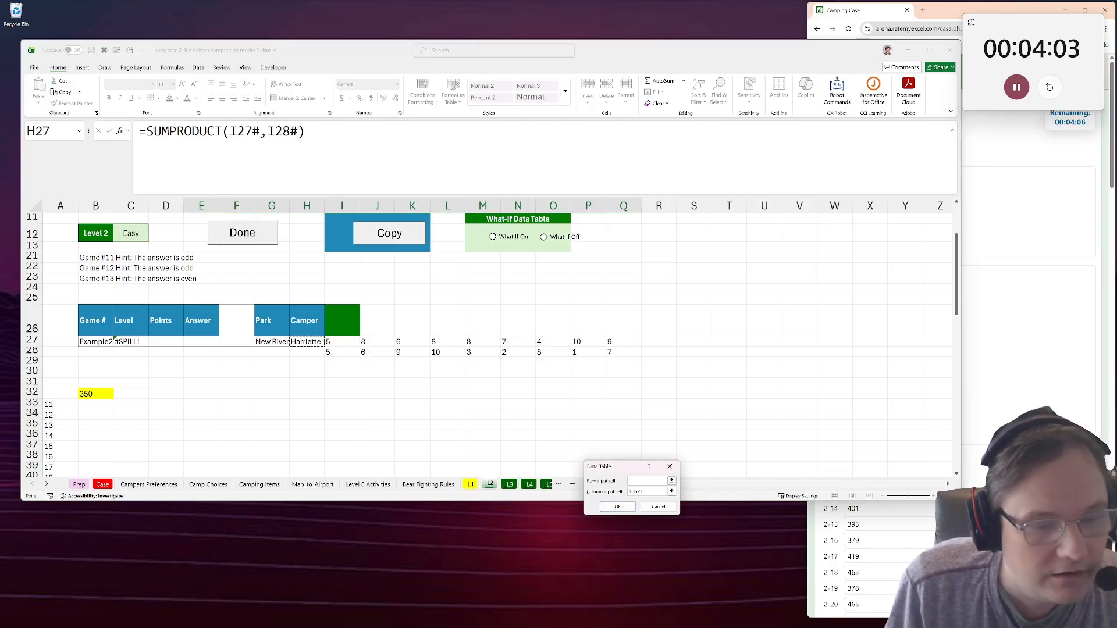
click(616, 507)
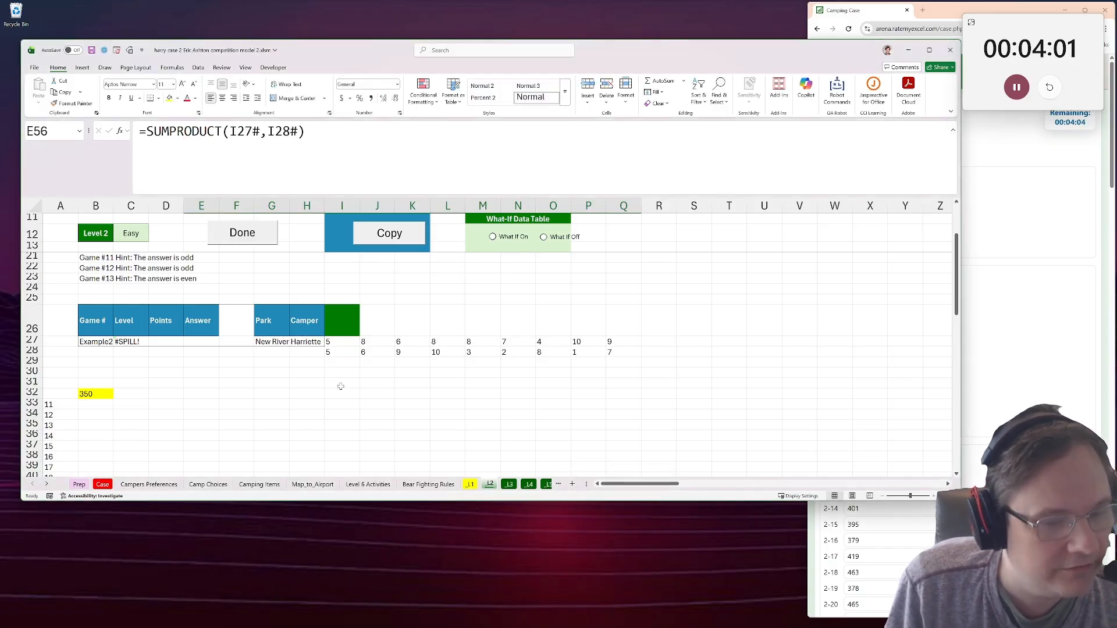
scroll(340, 386, down, 10)
scroll(336, 384, down, 2)
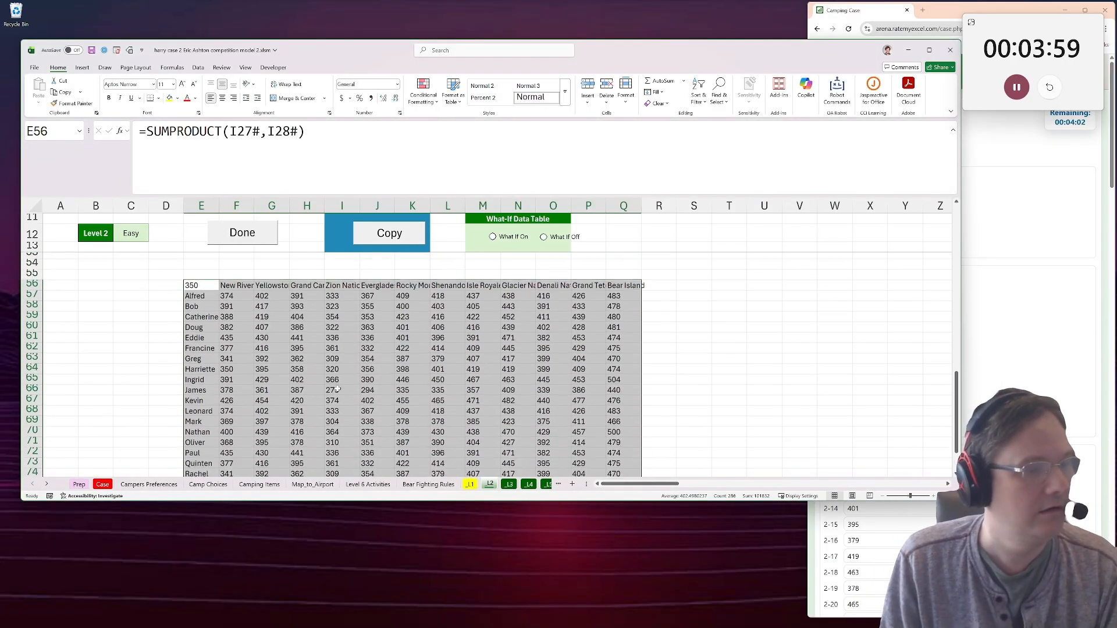
scroll(342, 389, up, 3)
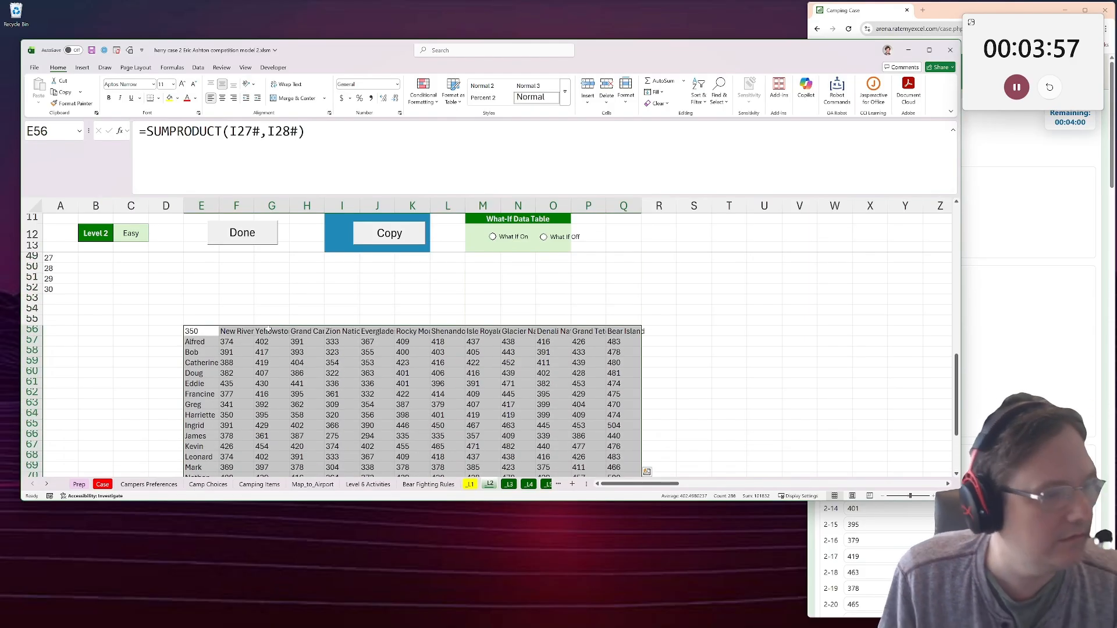
Find the first camper's highest-scoring park in R57 with =biggest(F57:Q57,$F$56#), and copy the formula.
drag(250, 309, 269, 330)
click(242, 320)
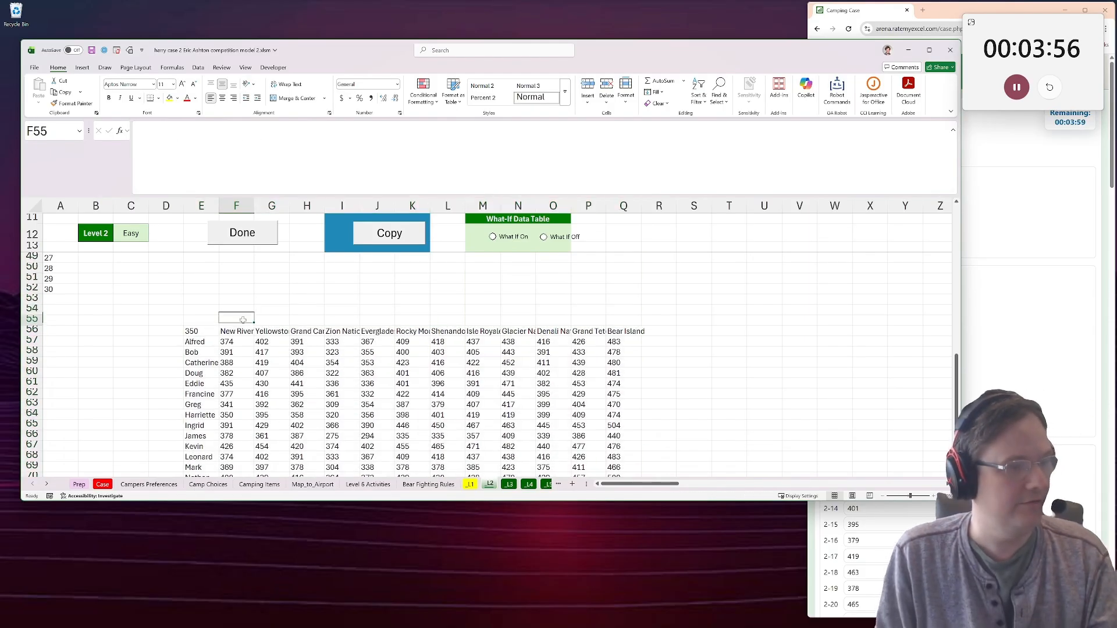
click(667, 341)
text(=bigges)
key(Tab)
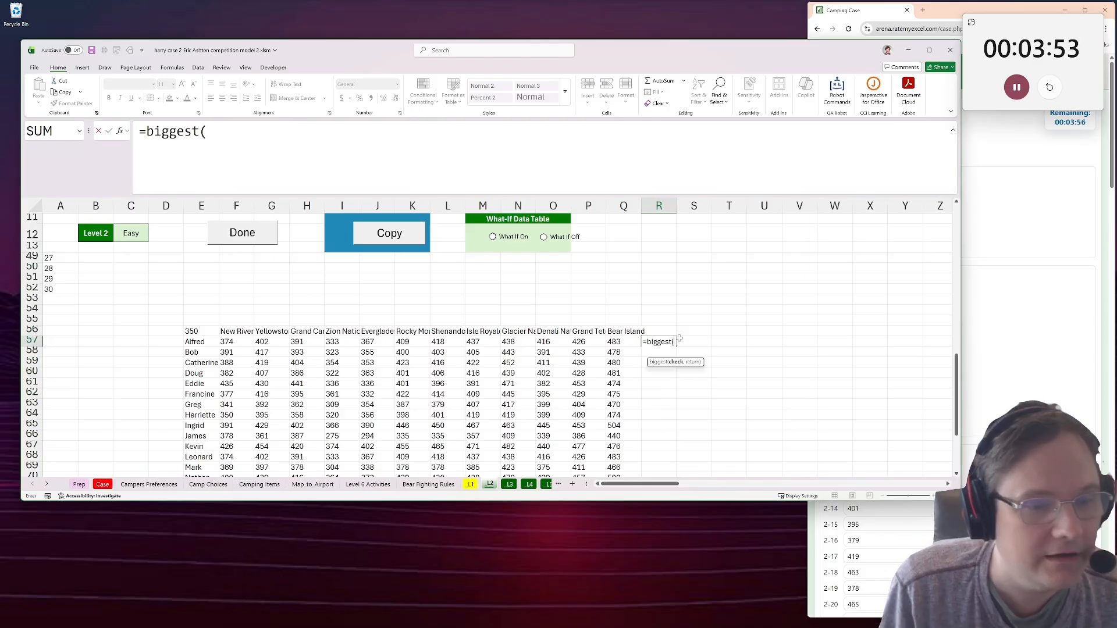
drag(227, 341, 627, 341)
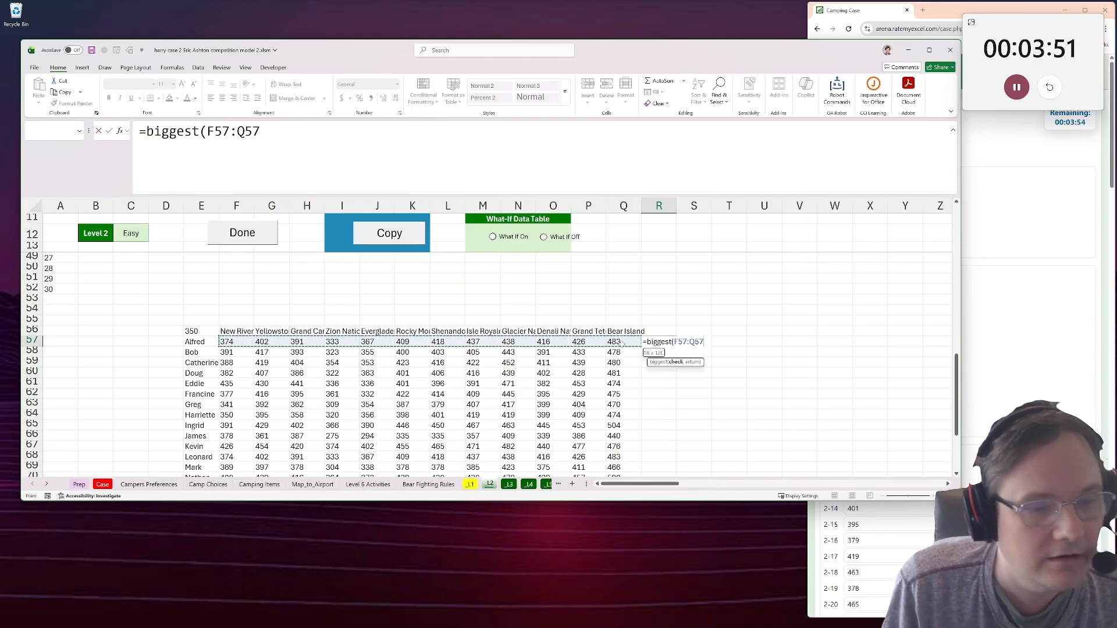
text(,)
drag(249, 331, 628, 331)
key(F4)
text())
key(ctrl+Return)
key(ctrl+c)
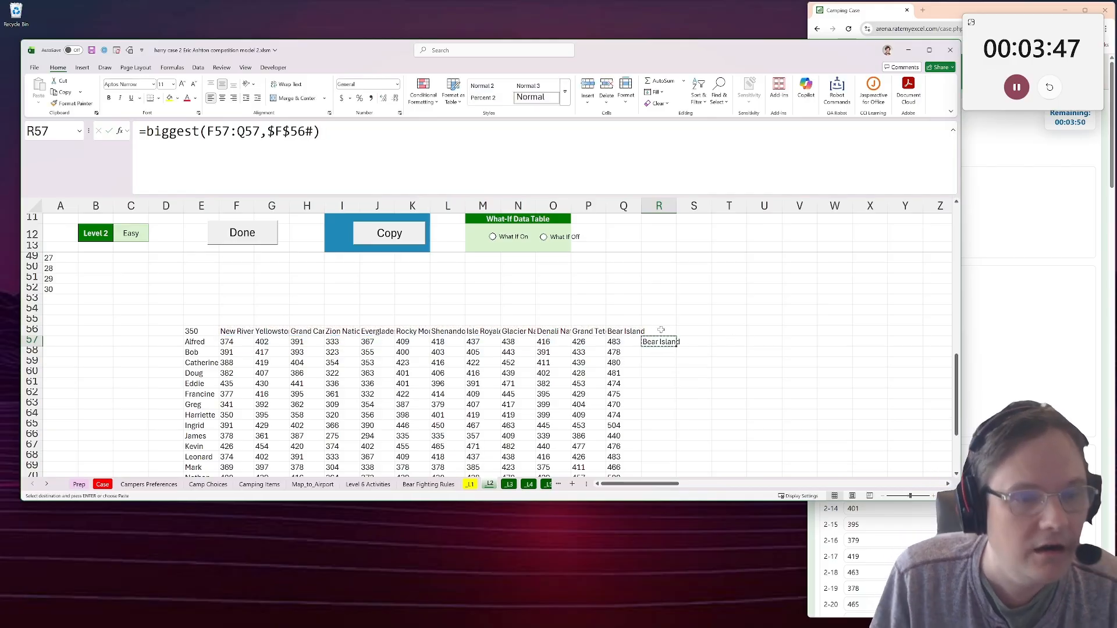
Fill the copied biggest formula down column R for all campers in the grid.
scroll(657, 373, down, 5)
shift+click(660, 394)
key(ctrl+v)
key(ctrl)
scroll(784, 373, up, 3)
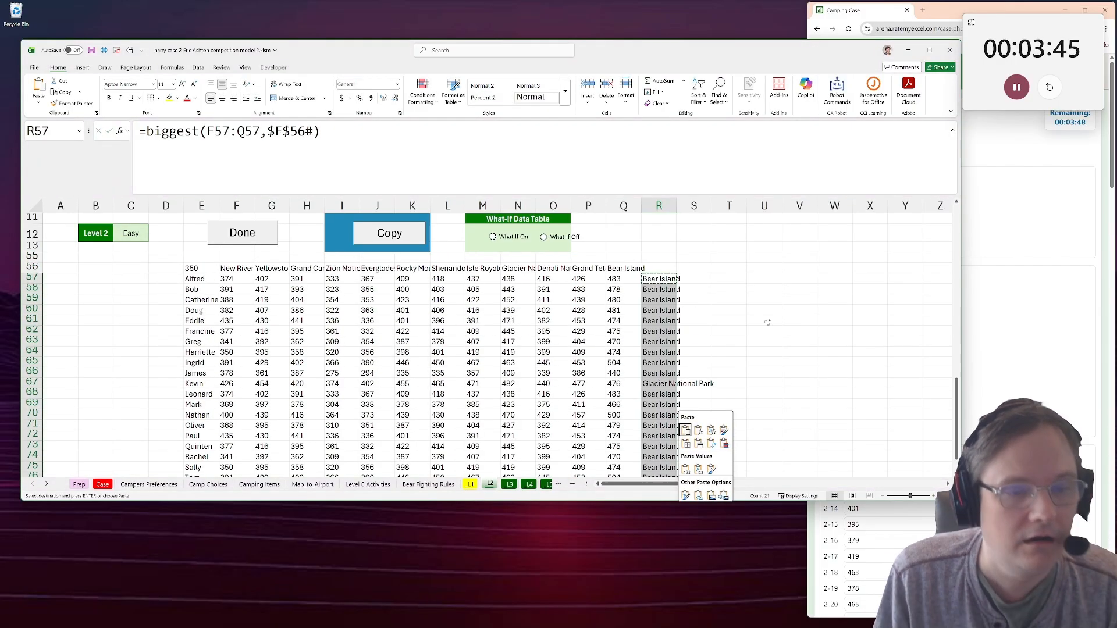
click(767, 321)
Enter Bear Island from R62 as the Bonus 2 answer on the Case sheet, and go to the Bonus 3 question.
click(661, 331)
key(ctrl+c)
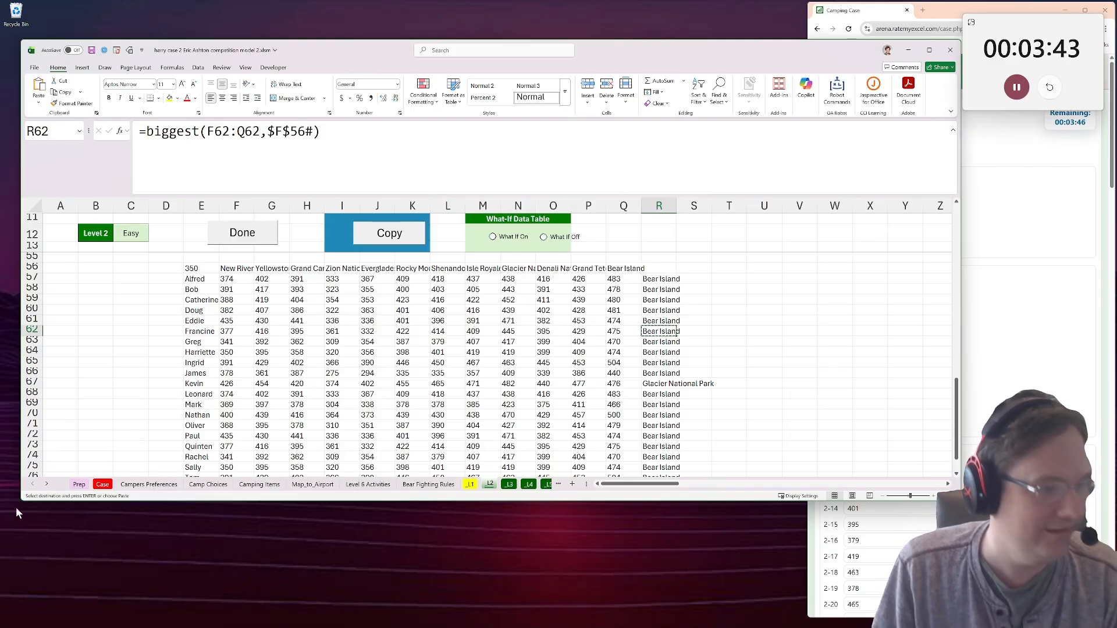
click(102, 485)
key(ctrl+v)
click(331, 338)
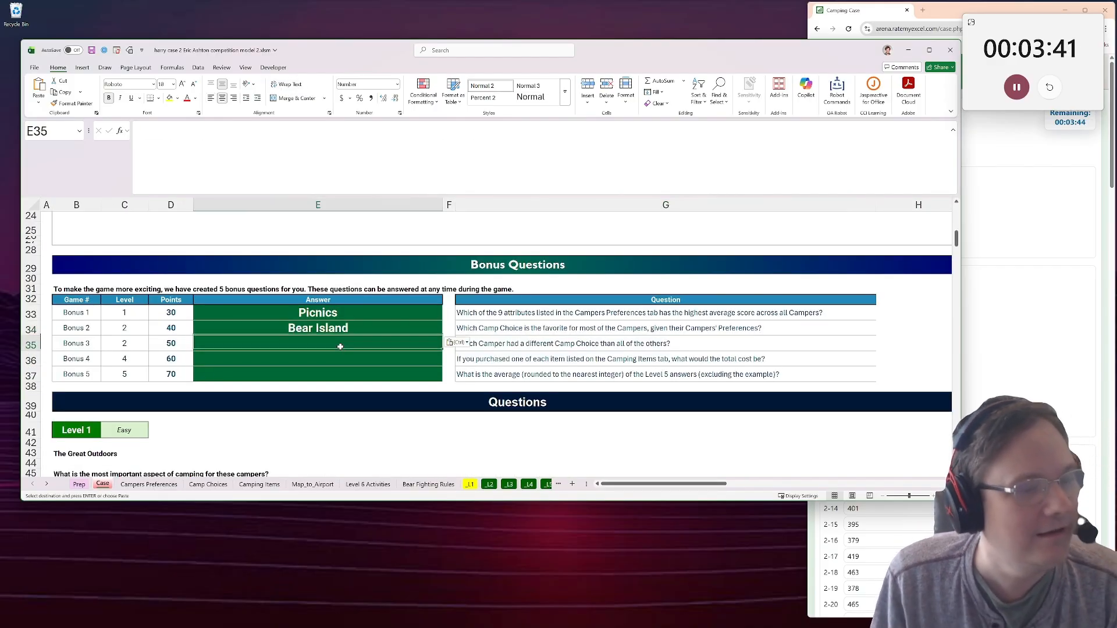
drag(540, 345, 512, 359)
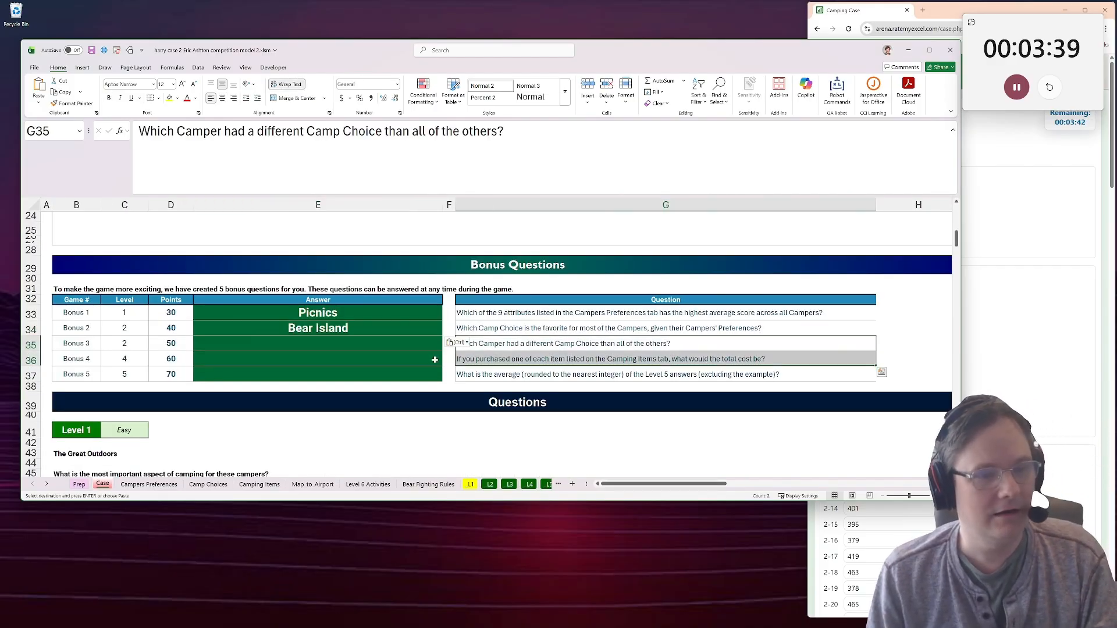
Copy the camper paired with Glacier National Park from E67 on the Level 2 sheet into the Case sheet's Bonus 3 answer.
click(376, 347)
click(149, 485)
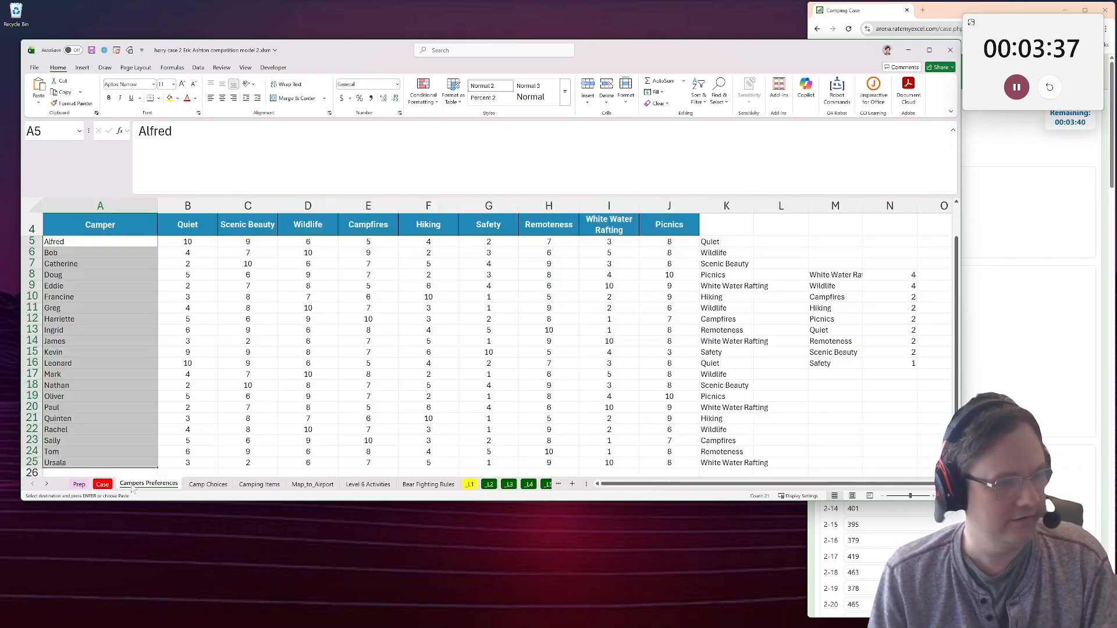
click(490, 485)
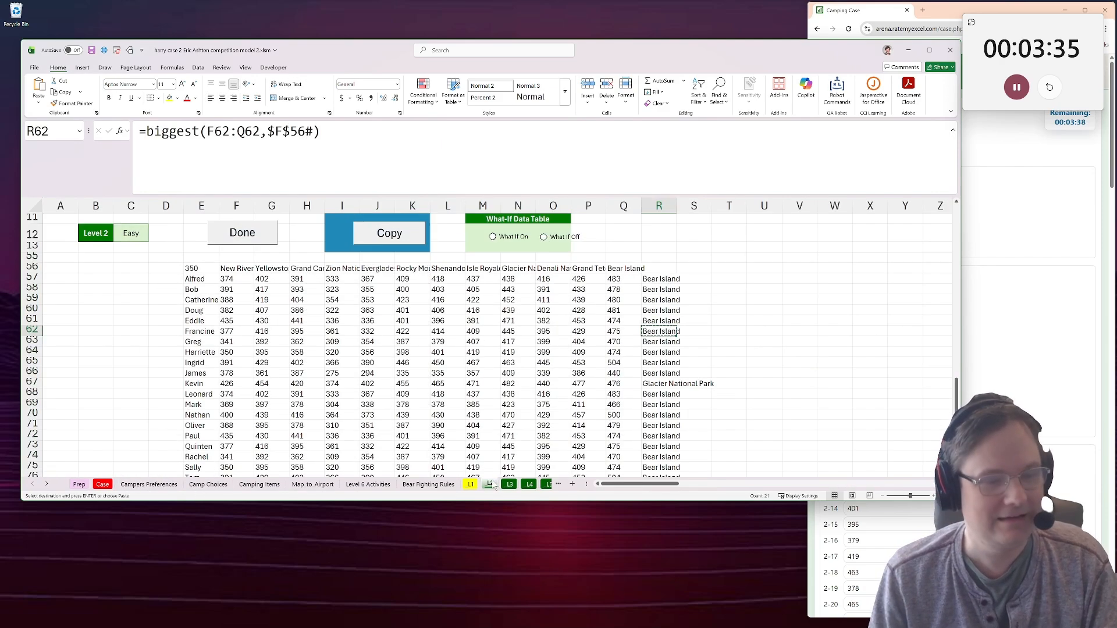
click(214, 384)
key(ctrl+c)
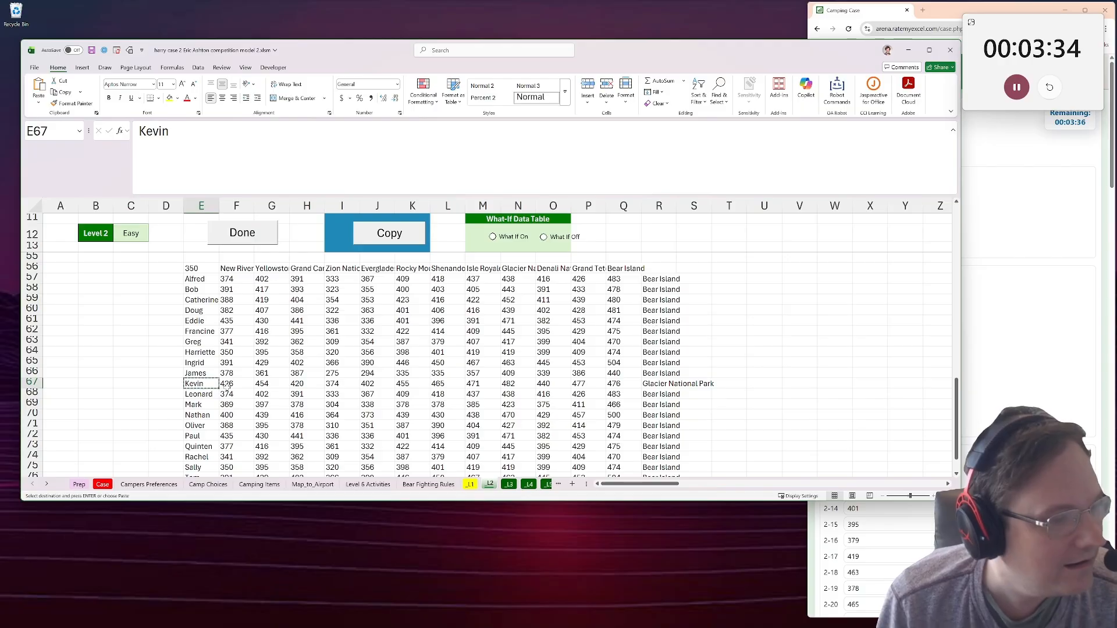
click(103, 484)
key(ctrl+v)
Go from the Bonus 4 question to the Camping Items sheet to find the item costs.
click(328, 363)
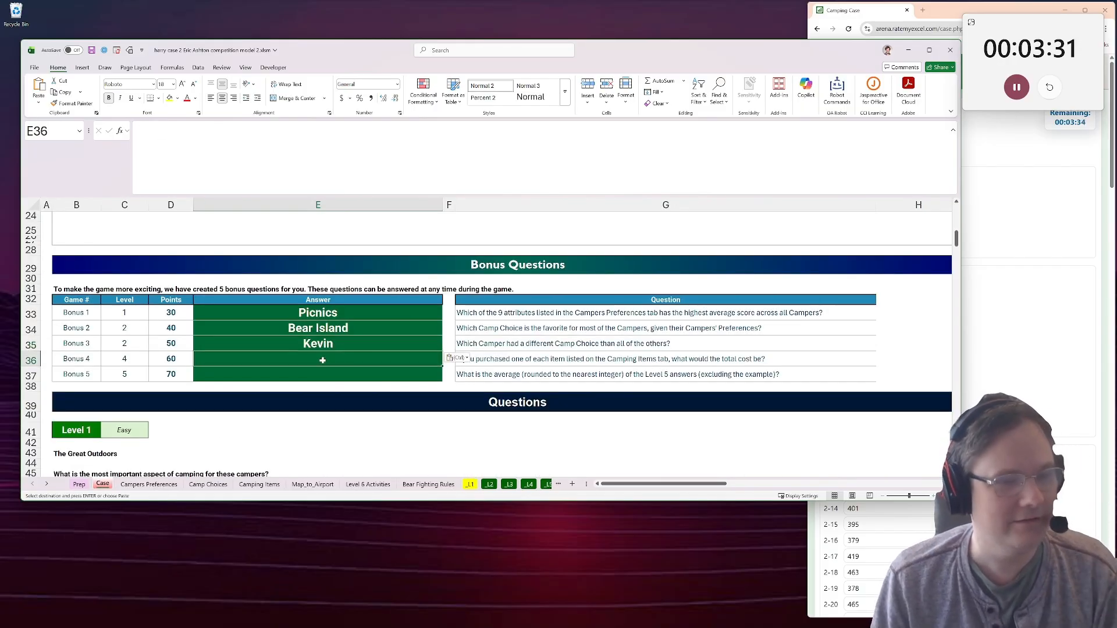
key(Escape)
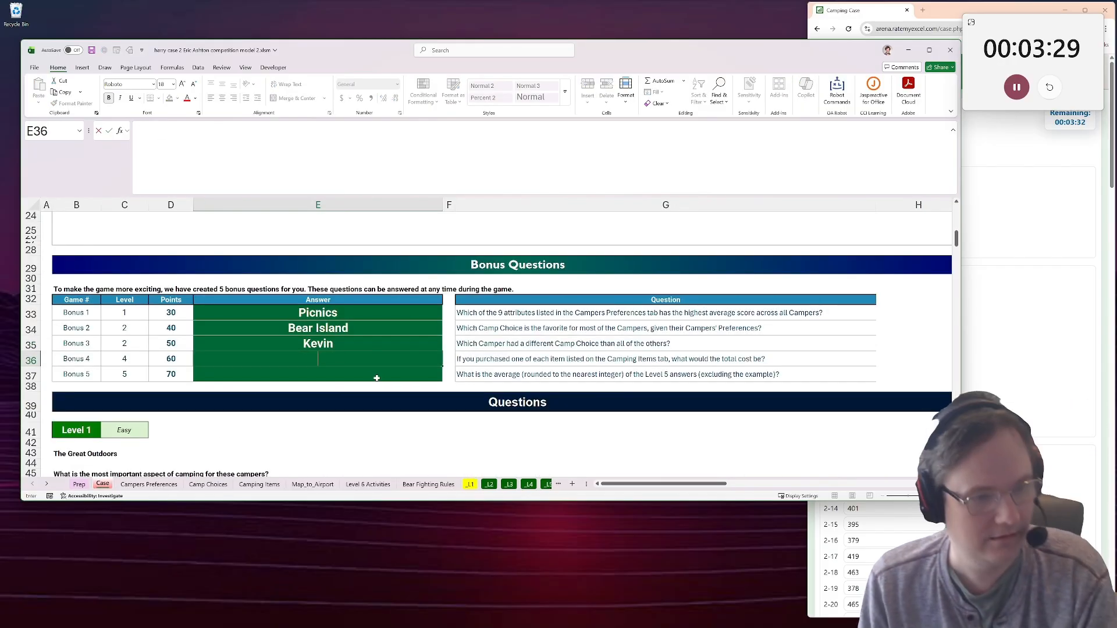
click(376, 377)
click(360, 360)
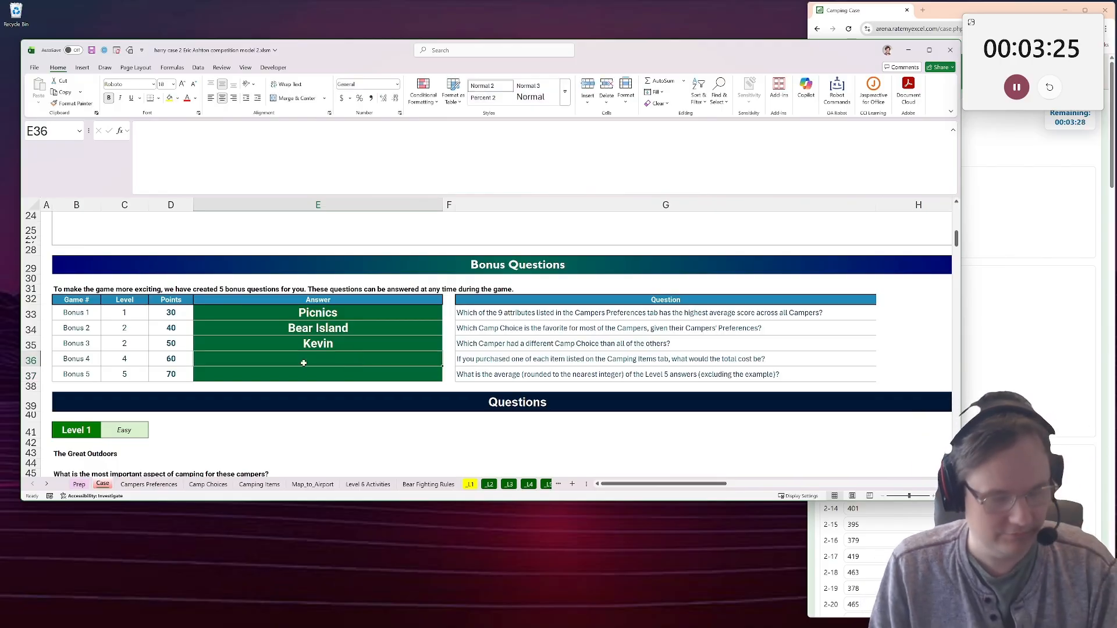
click(252, 486)
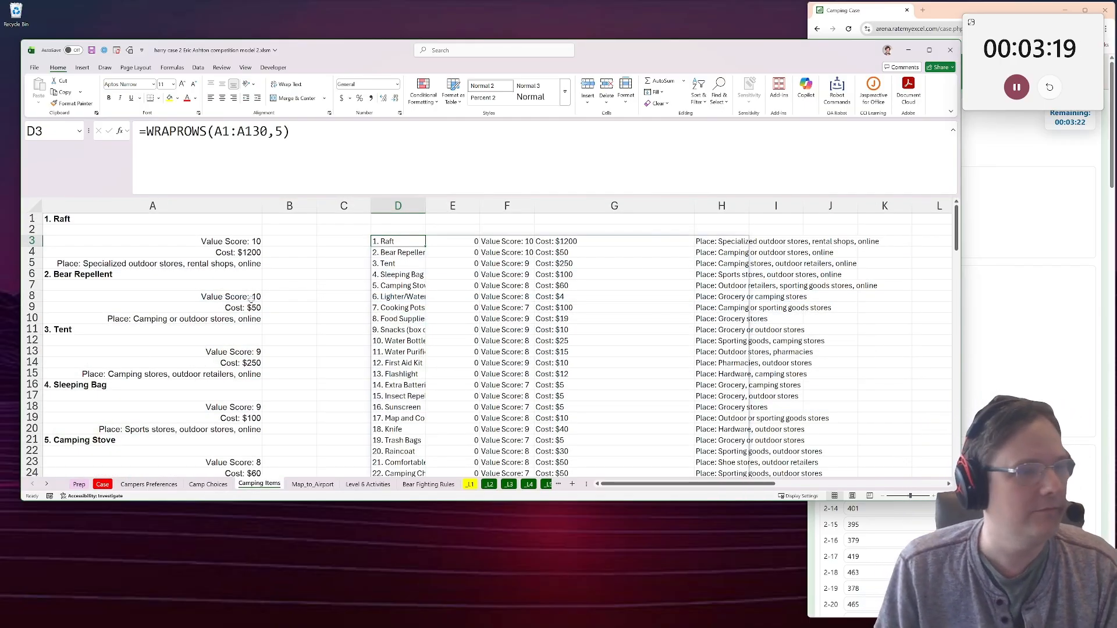
click(163, 486)
click(208, 484)
click(355, 473)
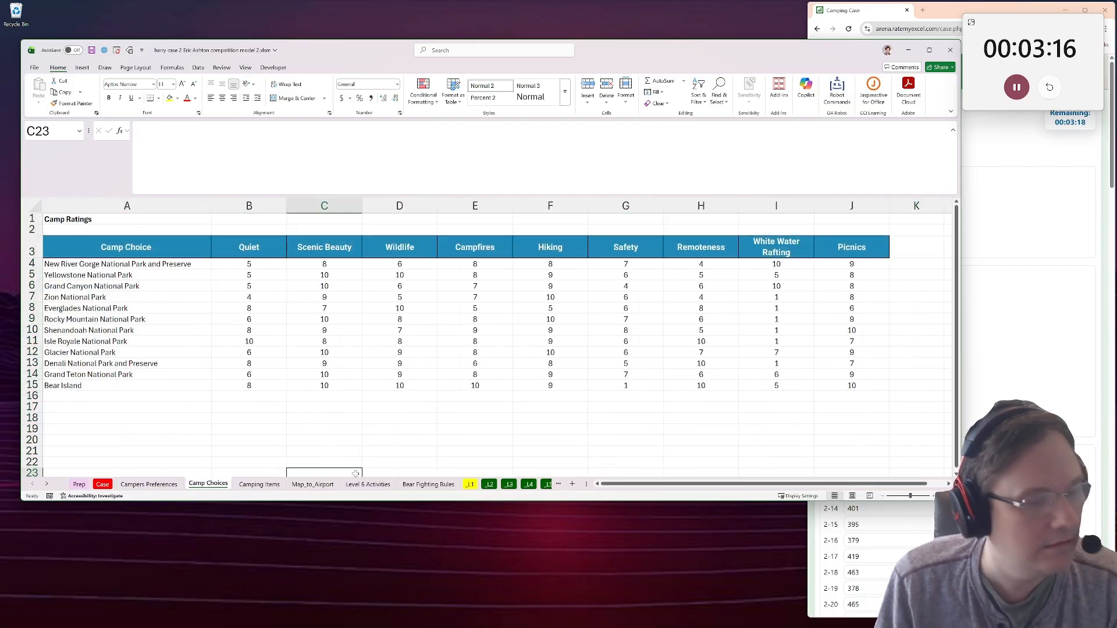
click(149, 484)
click(256, 484)
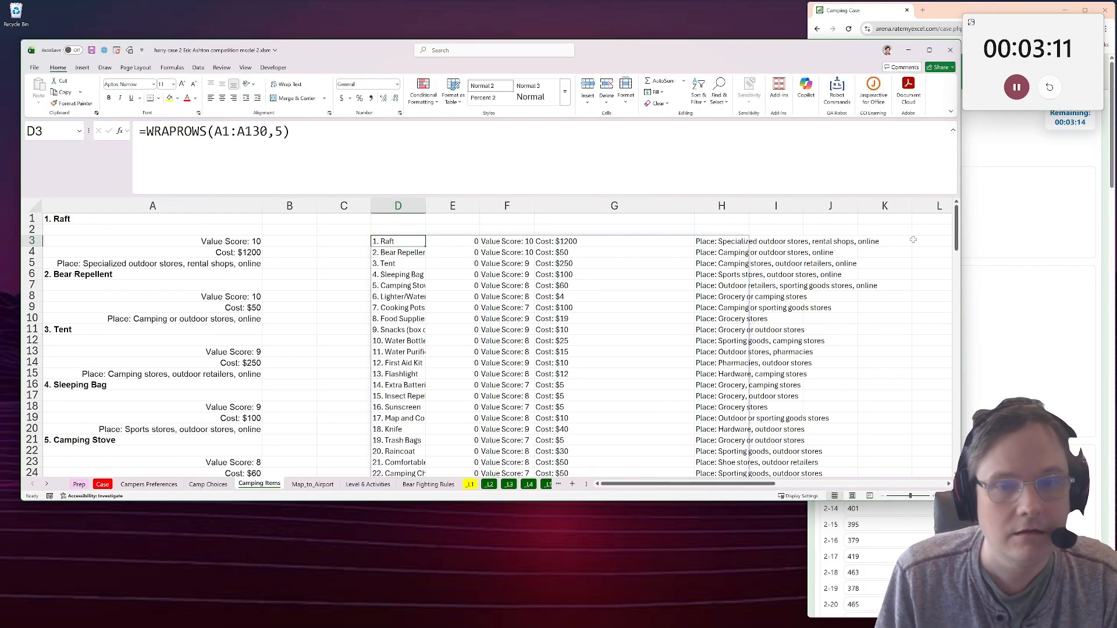
Extract the raft's numeric cost in K3 of the Camping Items sheet with =only_numbers(G3).
click(884, 241)
text(=only_numbers()
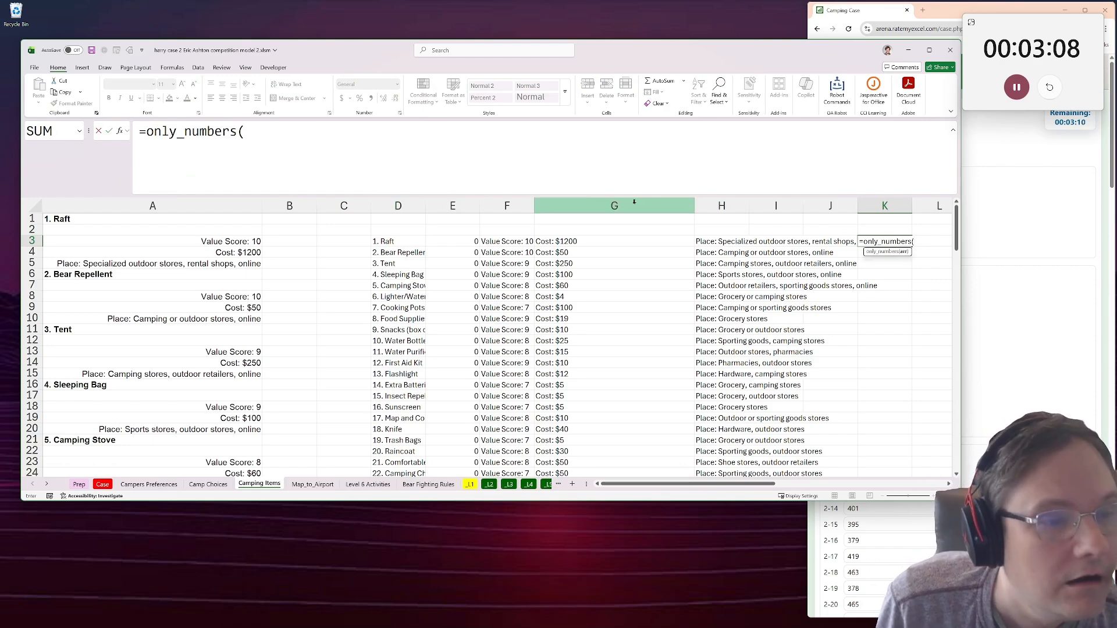
click(614, 241)
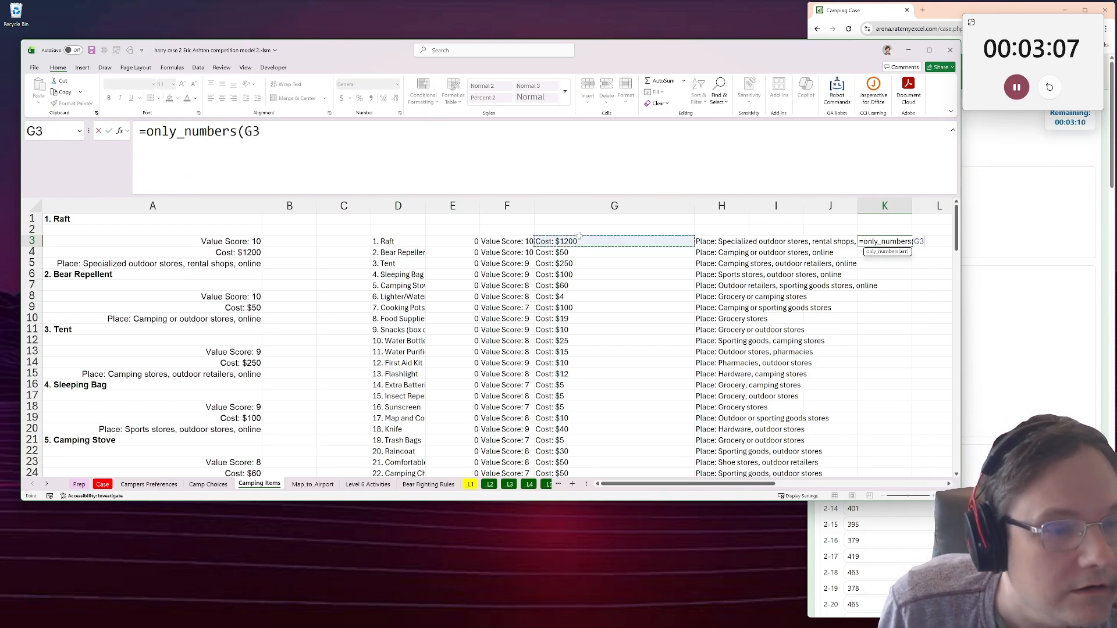
key(Return)
Copy the K3 only_numbers formula down column K through row 28 for all camping items, and check their total cost.
click(873, 241)
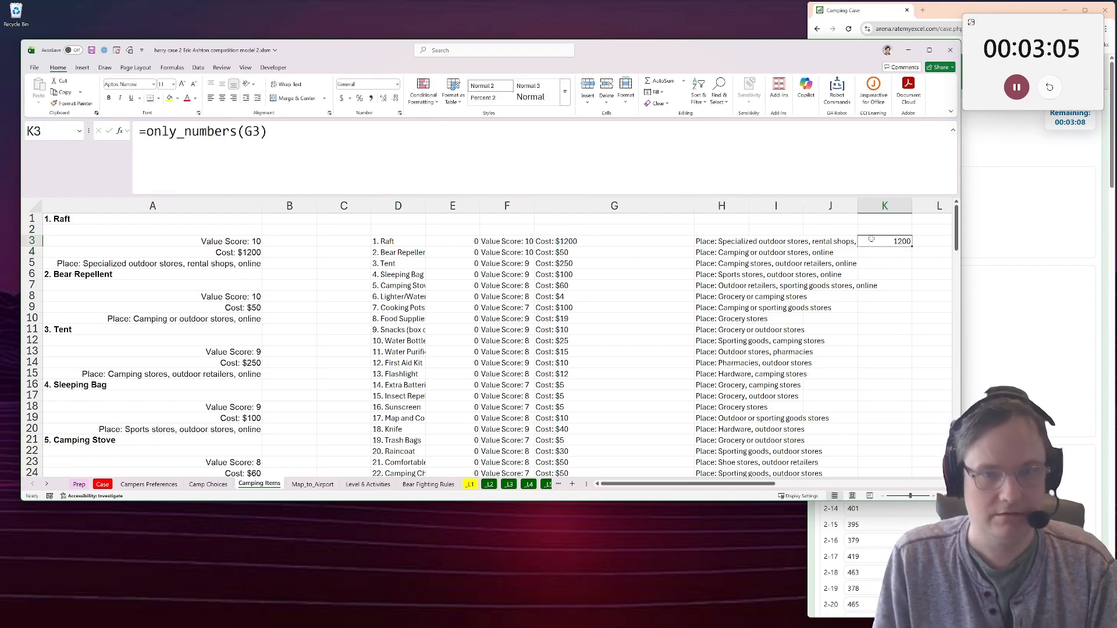
key(ctrl+c)
scroll(873, 250, down, 3)
shift+click(873, 419)
key(ctrl+v)
scroll(785, 373, up, 3)
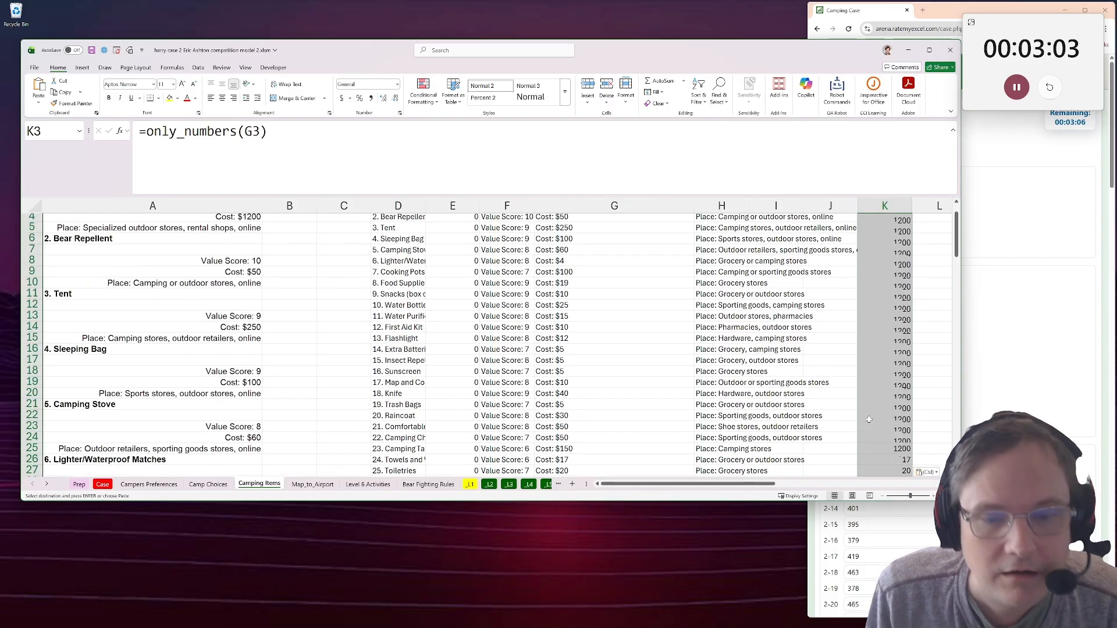
scroll(748, 385, down, 1)
scroll(748, 385, down, 1)
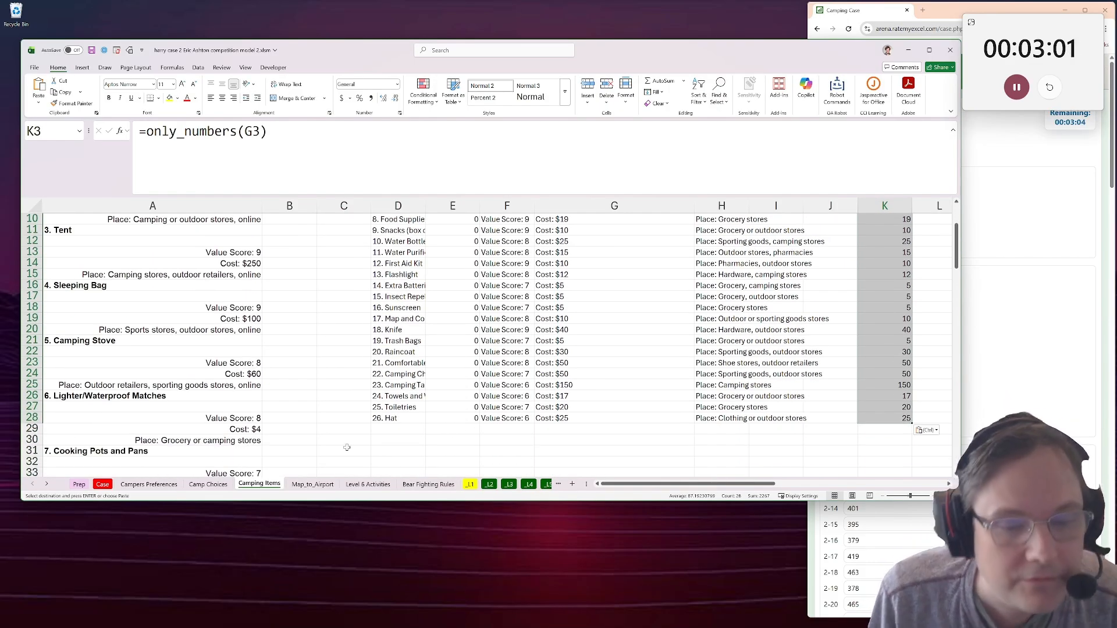
Enter 2267 as the Bonus 4 answer in E36 on the Case sheet.
click(103, 484)
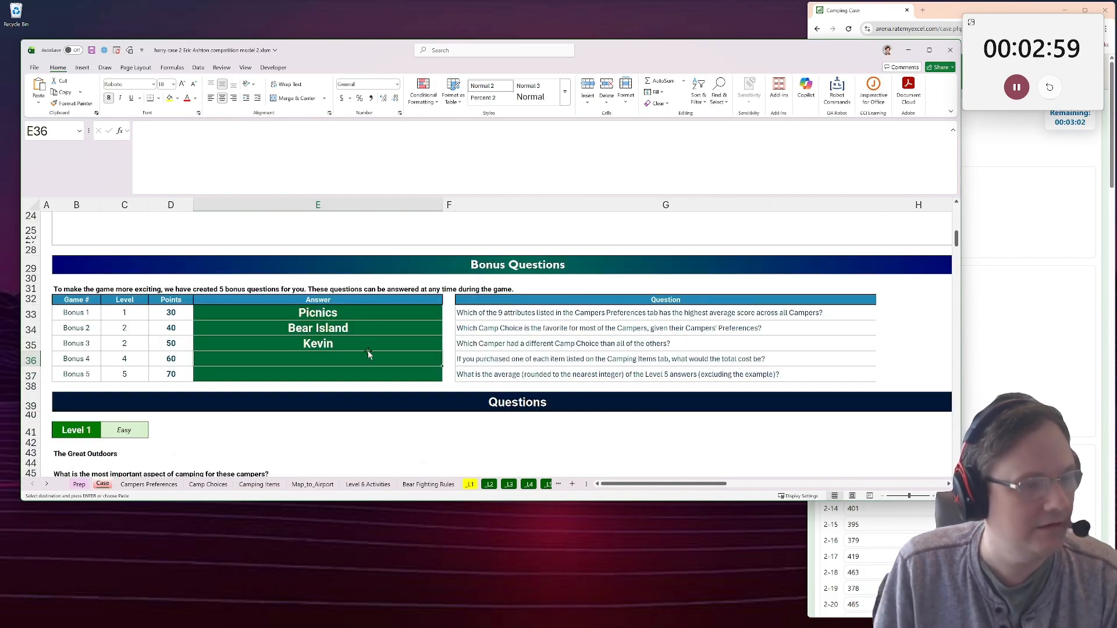
text(22678)
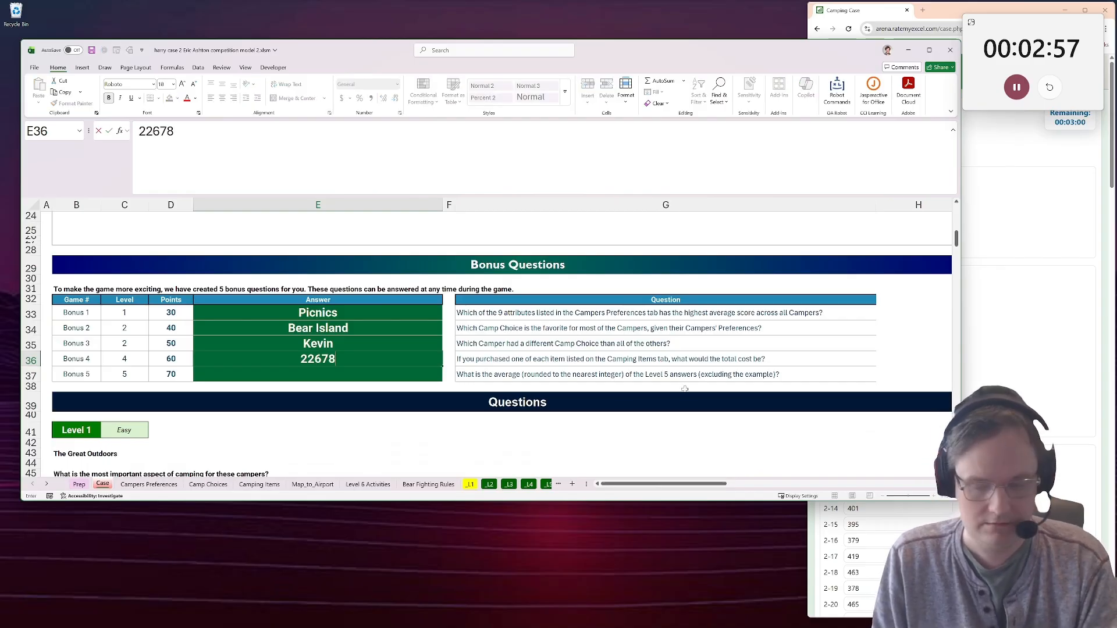
key(BackSpace)
Copy the Bear Island answer text from E34 into the Bonus 2 field of the Rate My Excel form in the browser.
key(alt+Tab)
click(931, 199)
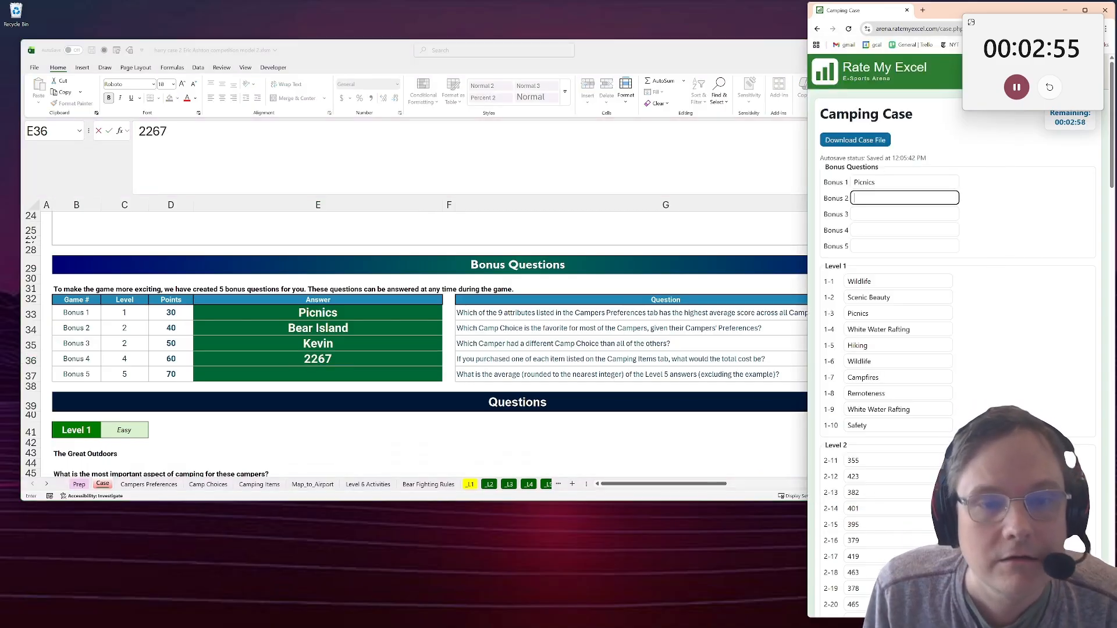
key(alt+Tab)
click(328, 324)
key(F2)
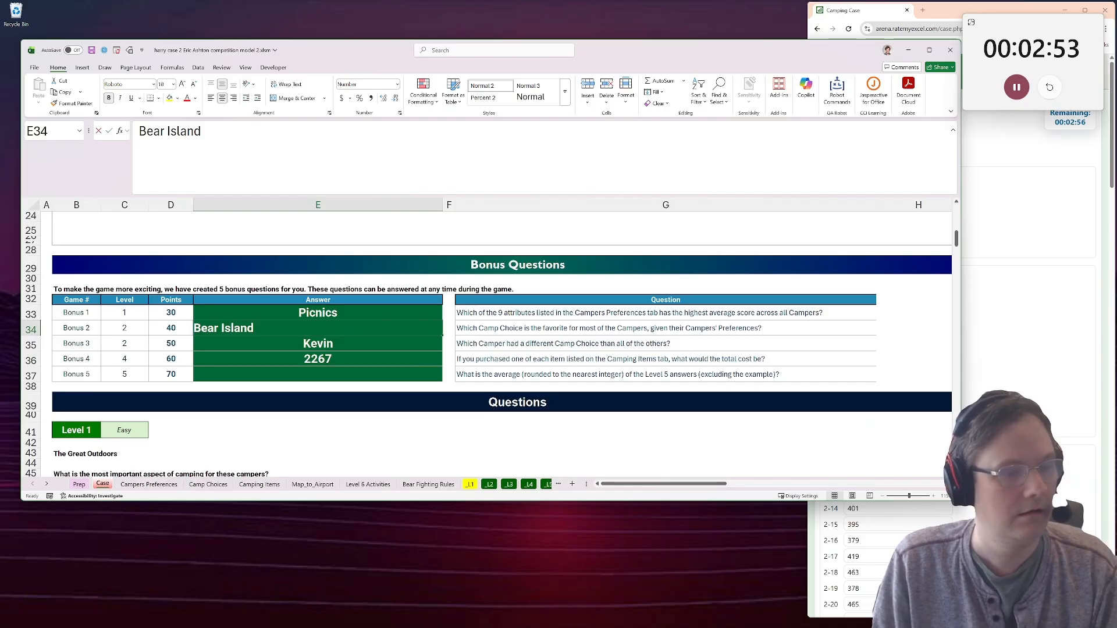
key(shift+Home)
key(ctrl+c)
key(alt+Tab)
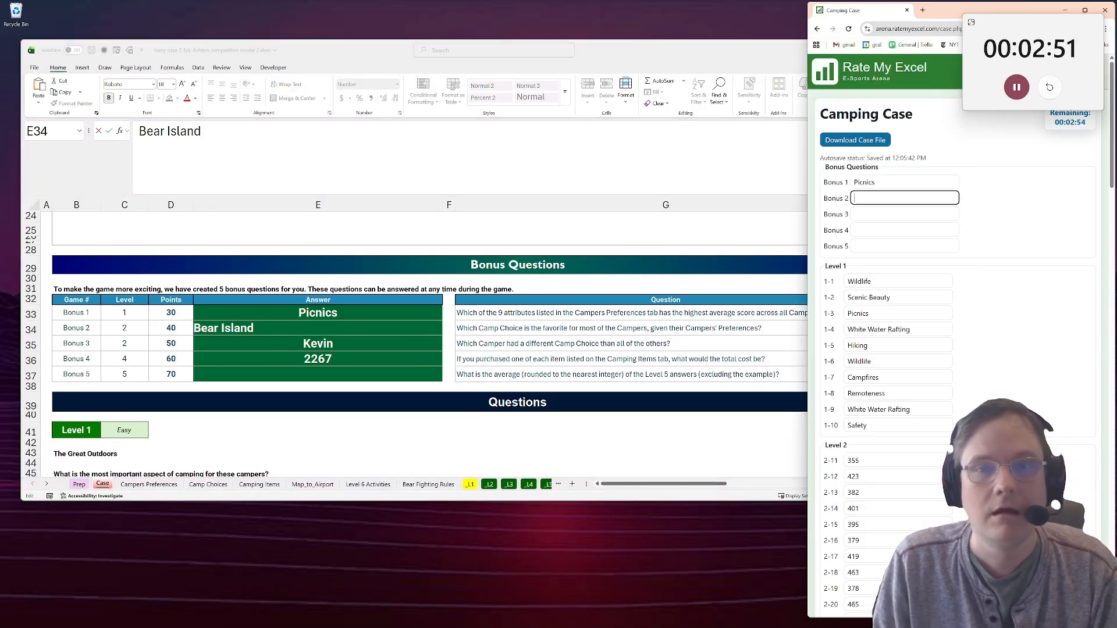
key(ctrl+v)
Copy the camper's name from E35 in the workbook into the browser form's Bonus 3 field.
key(alt+Tab)
key(Return)
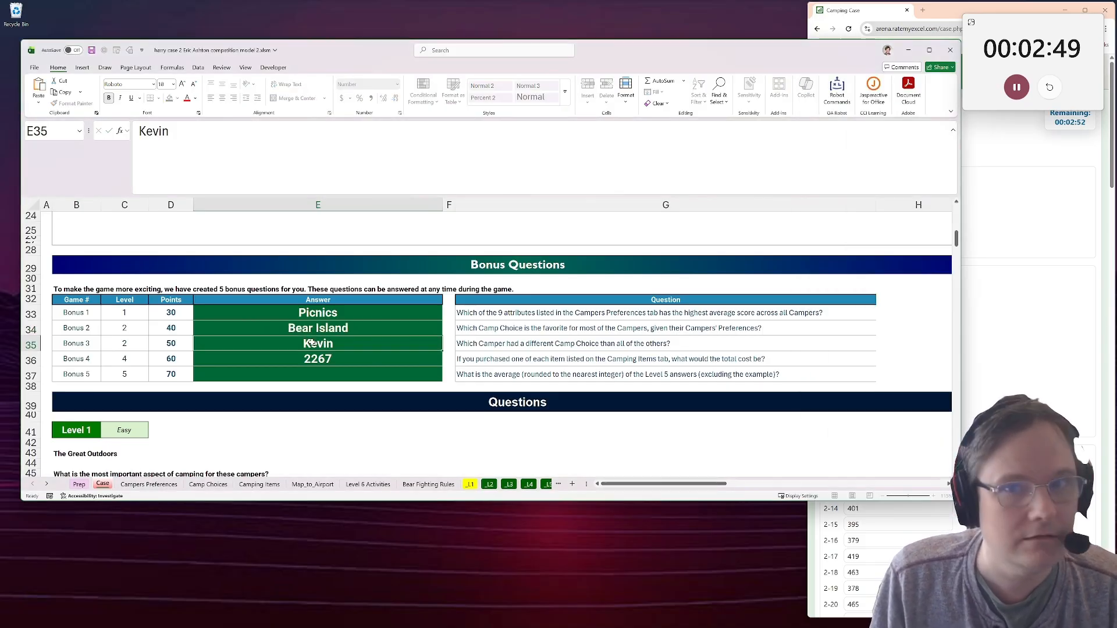
key(F2)
key(shift+Home)
key(ctrl+c)
key(alt+Tab)
key(Tab)
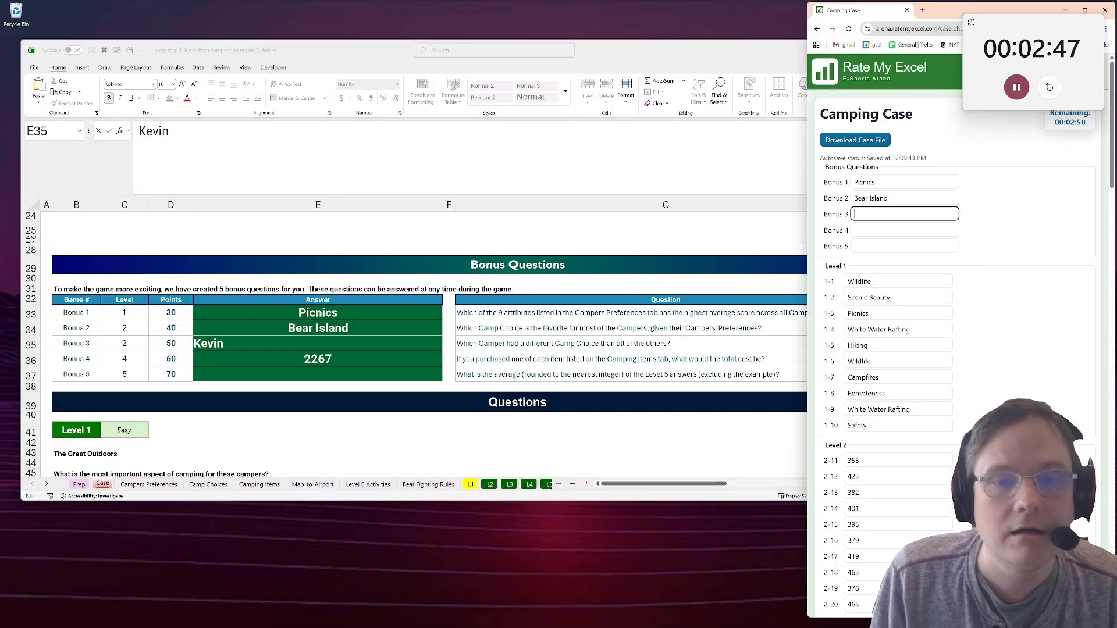
Copy the 2267 answer from E36 to the browser form for Bonus 4, and return to the workbook.
key(alt+Tab)
key(Return)
key(F2)
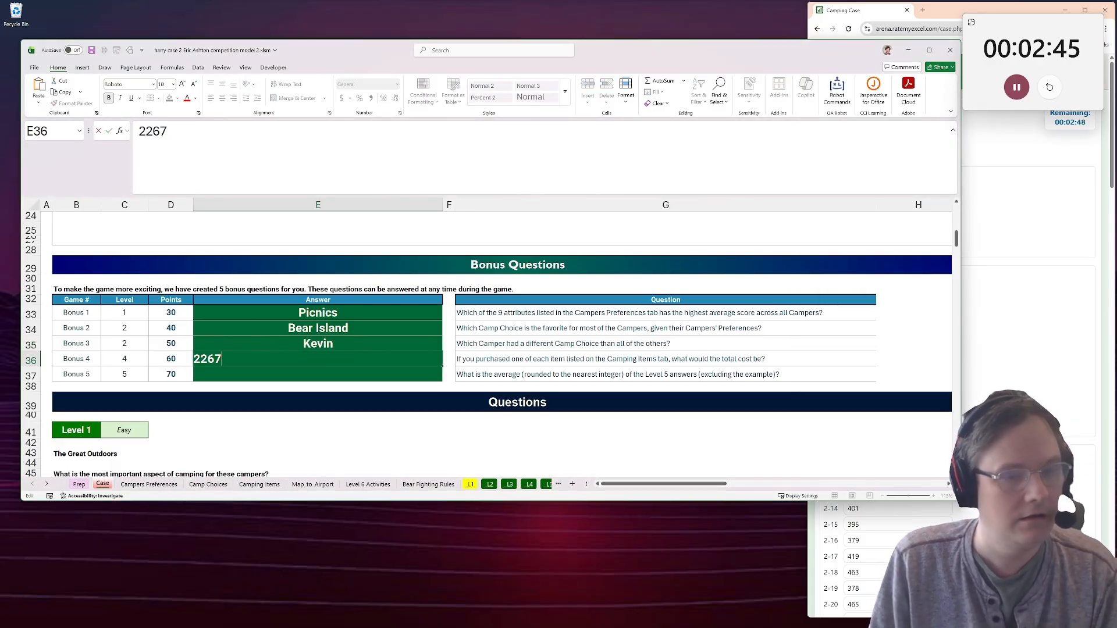
key(shift+Home)
key(ctrl+c)
key(alt+Tab)
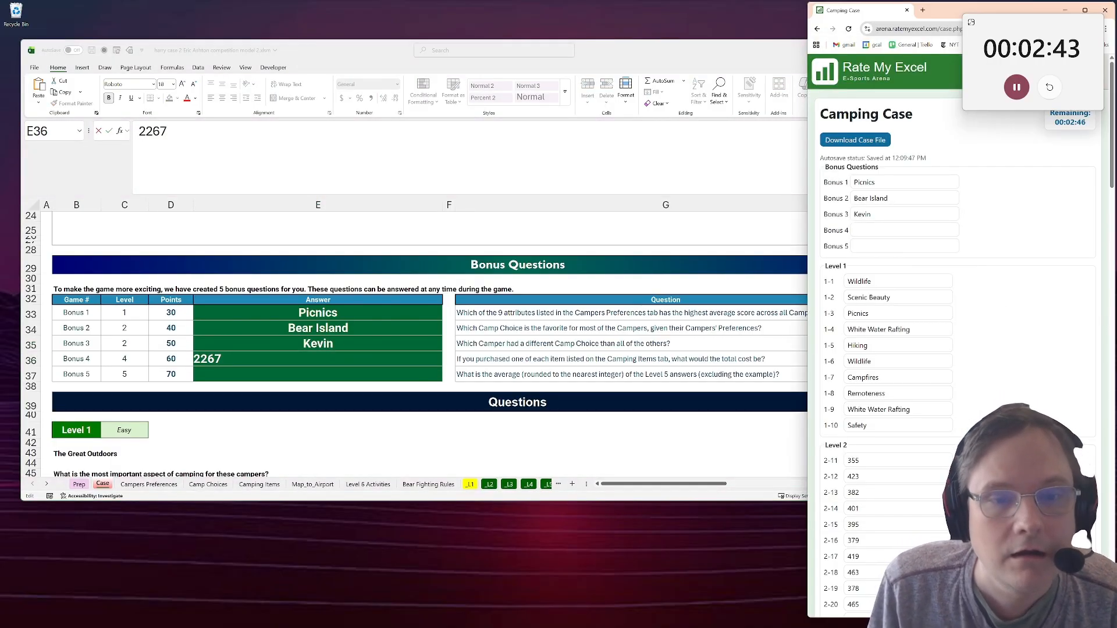
key(alt+Tab)
Look through the Case sheet's level sections down to the Level 5 Getting Away From It All instructions.
scroll(466, 349, down, 2)
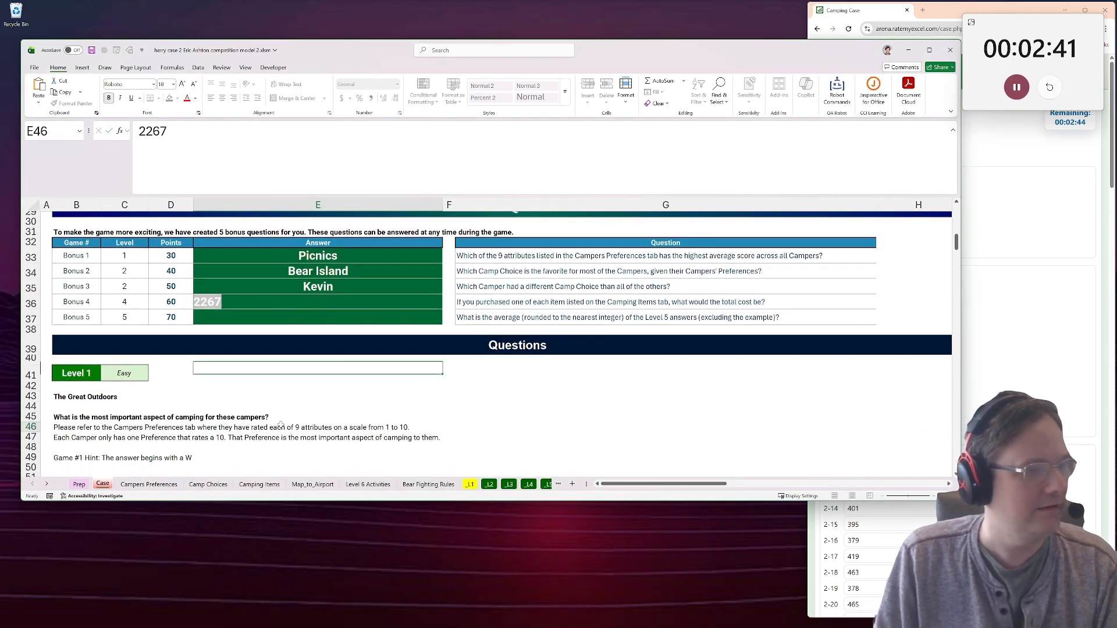
click(277, 426)
key(Up)
scroll(222, 338, down, 20)
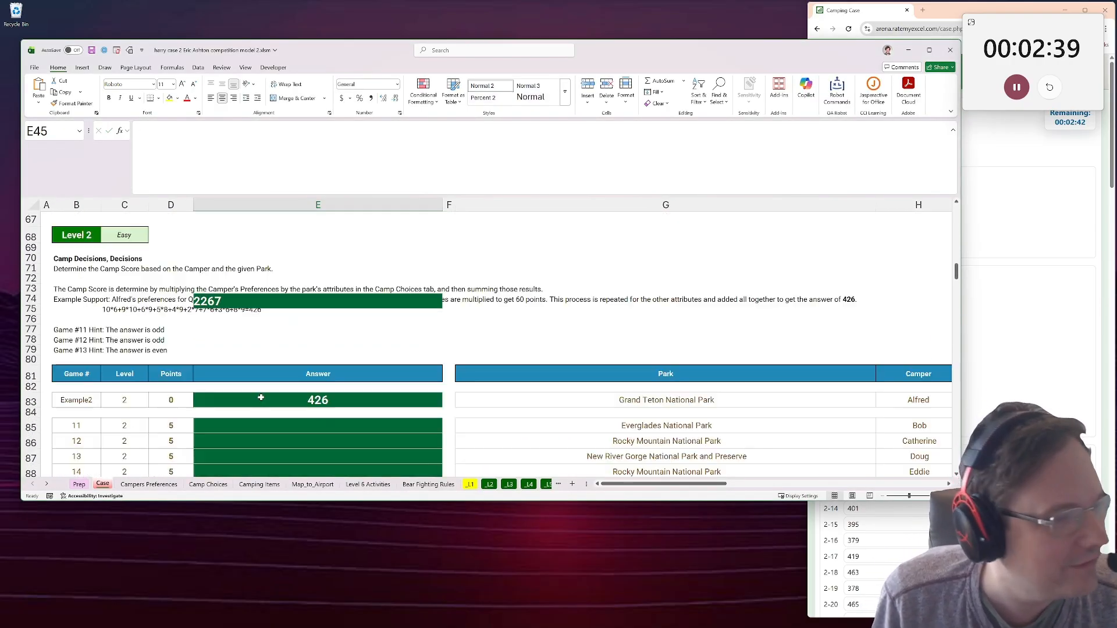
scroll(223, 333, down, 10)
click(257, 335)
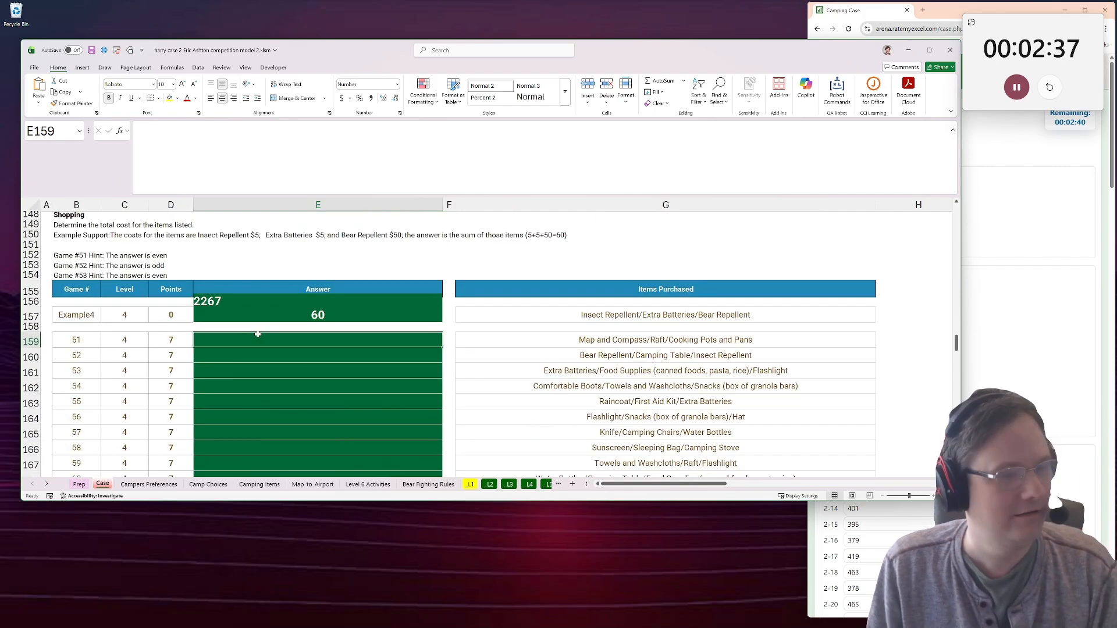
scroll(256, 335, down, 4)
click(251, 334)
scroll(315, 323, up, 1)
scroll(316, 320, up, 9)
click(575, 328)
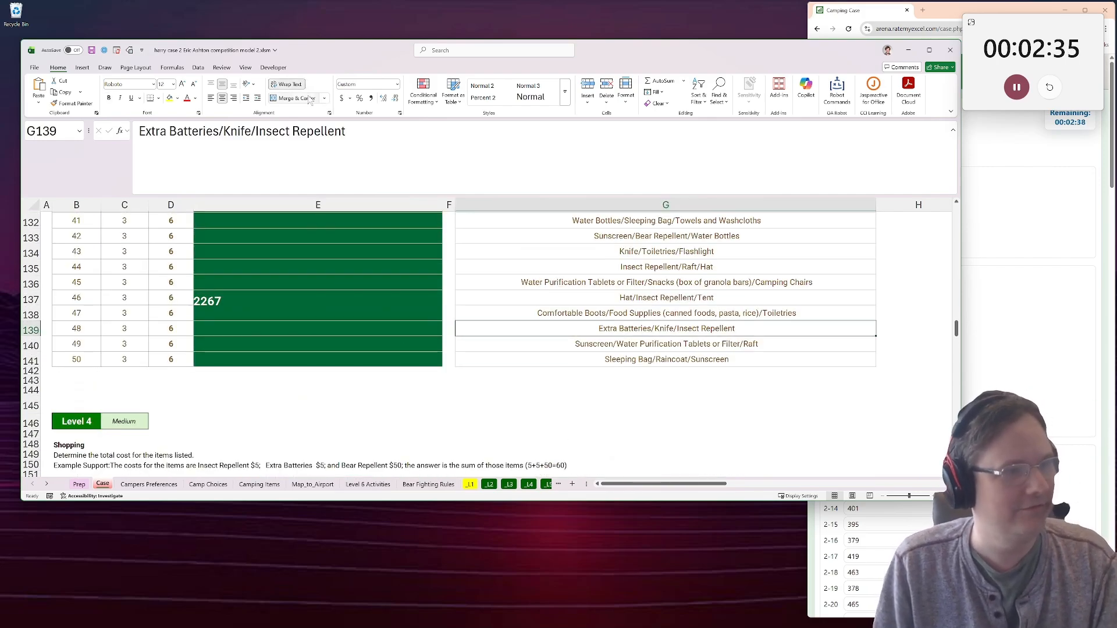
click(296, 235)
scroll(261, 353, down, 10)
scroll(262, 353, down, 3)
click(261, 361)
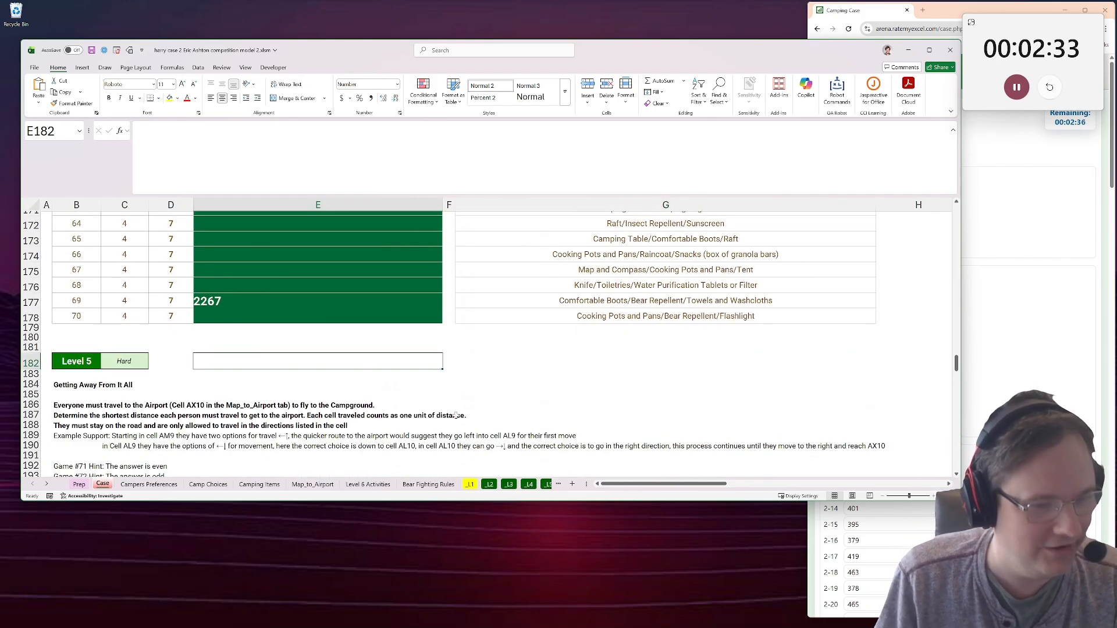
Try to clear the stray 2267 display overlay on the Level 2 sheet, and cancel the edit of the data table cell.
click(489, 485)
click(459, 404)
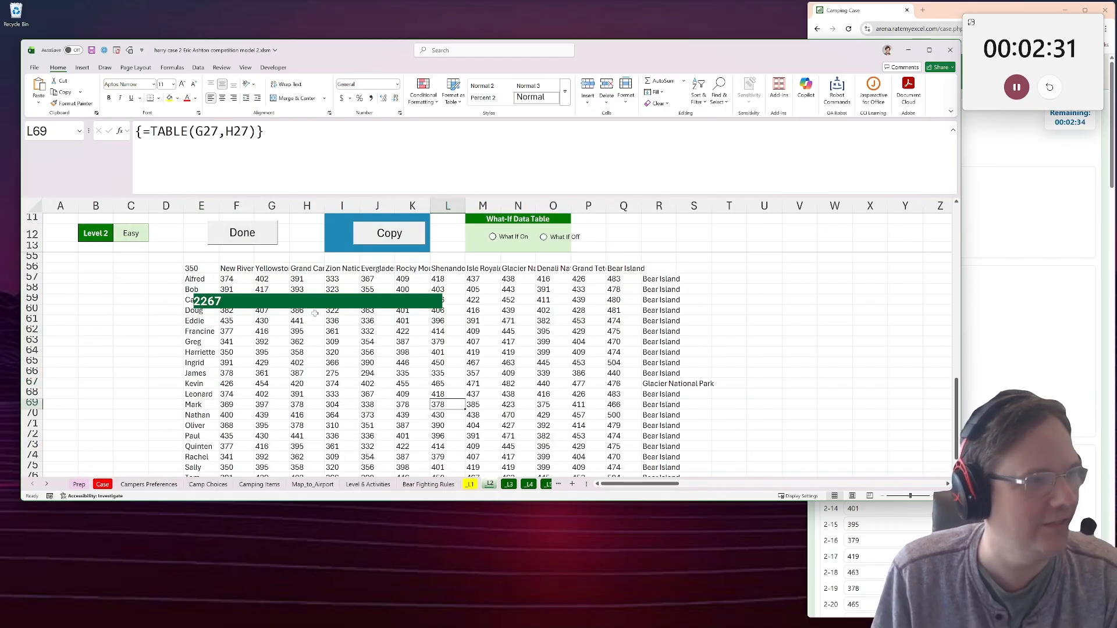
click(61, 352)
click(131, 331)
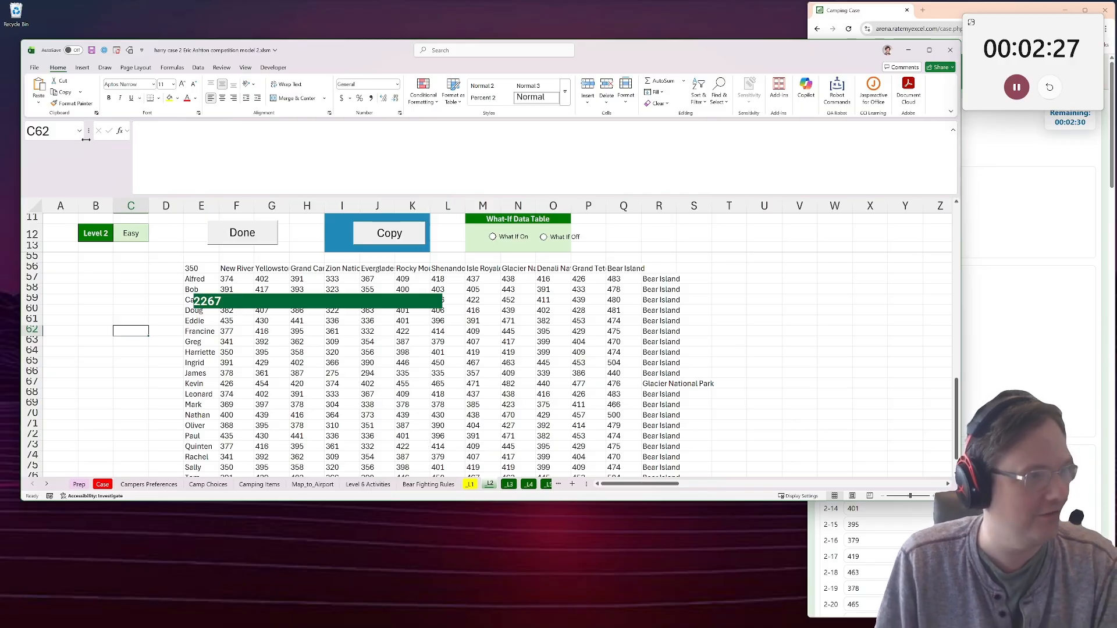
click(237, 342)
scroll(254, 353, down, 8)
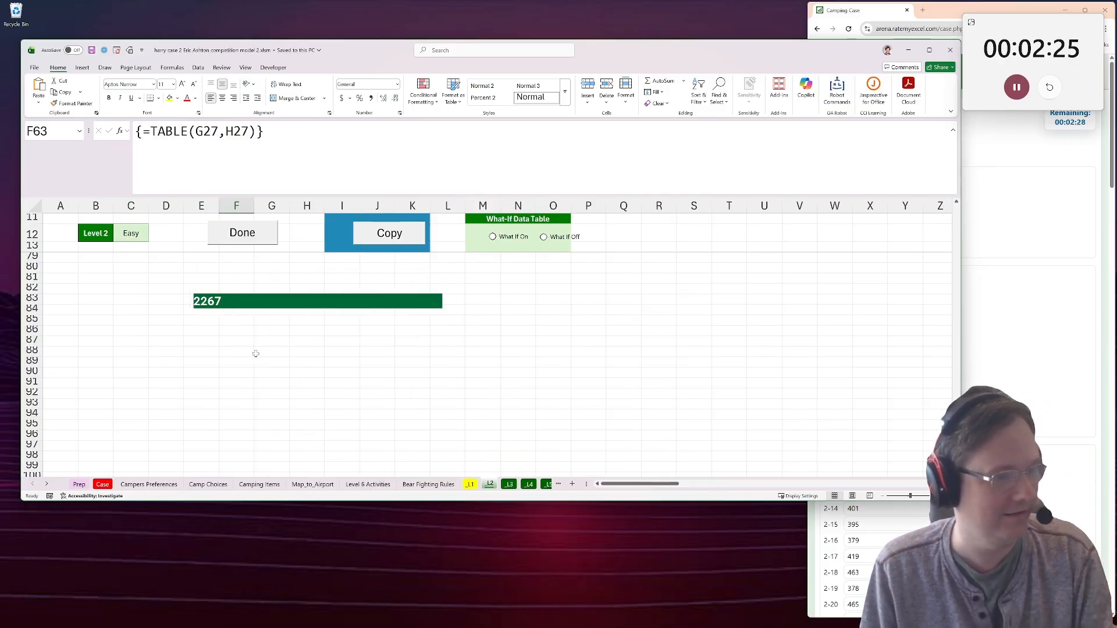
scroll(255, 352, up, 6)
drag(237, 268, 205, 301)
key(F2)
key(Return)
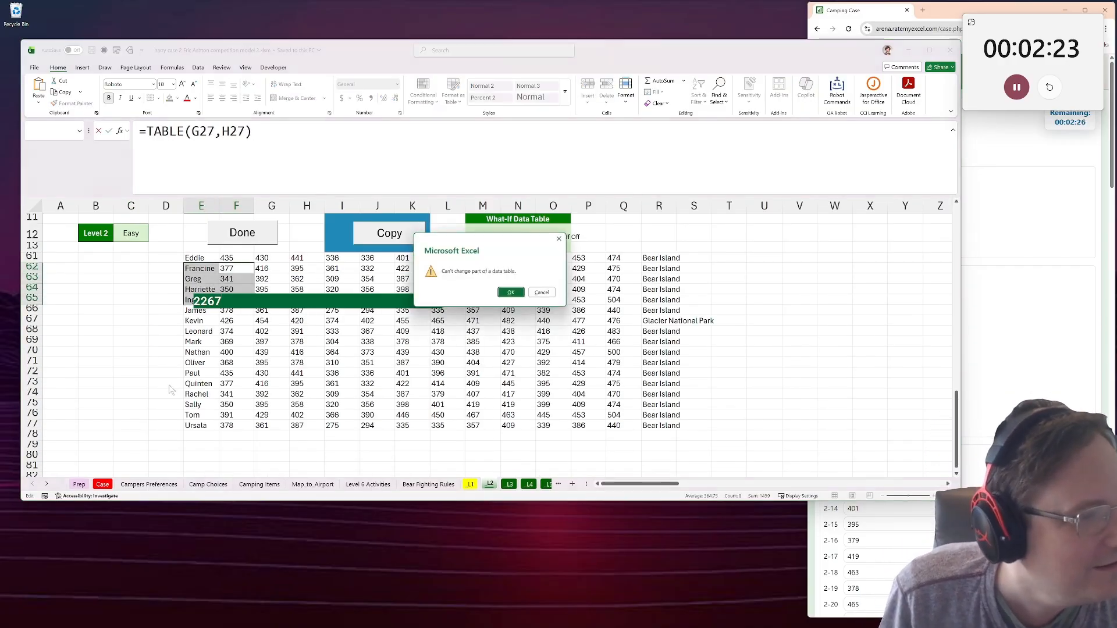
click(545, 294)
click(588, 352)
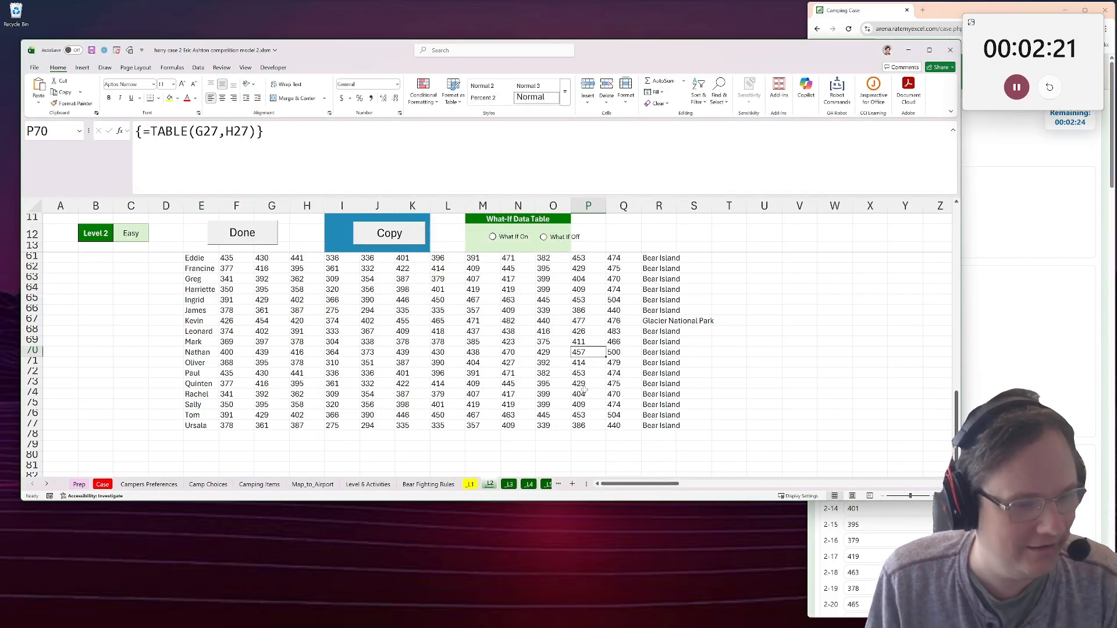
Return to the Level 5 section of the Case sheet and select the game 71 answer cell, E199.
click(103, 485)
scroll(174, 390, down, 7)
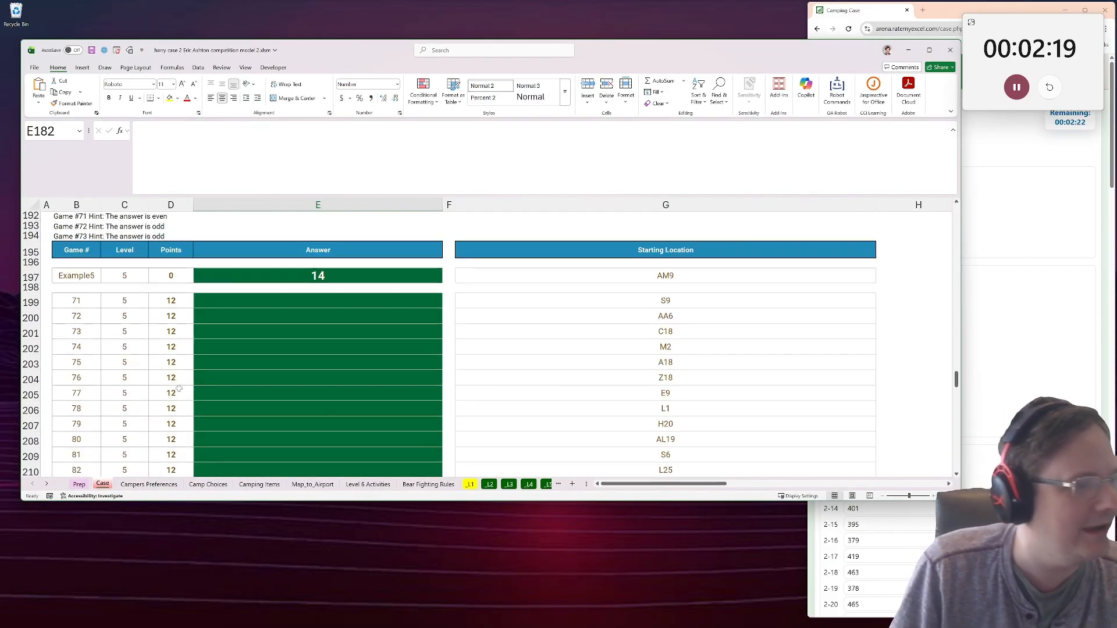
scroll(182, 389, up, 4)
click(235, 403)
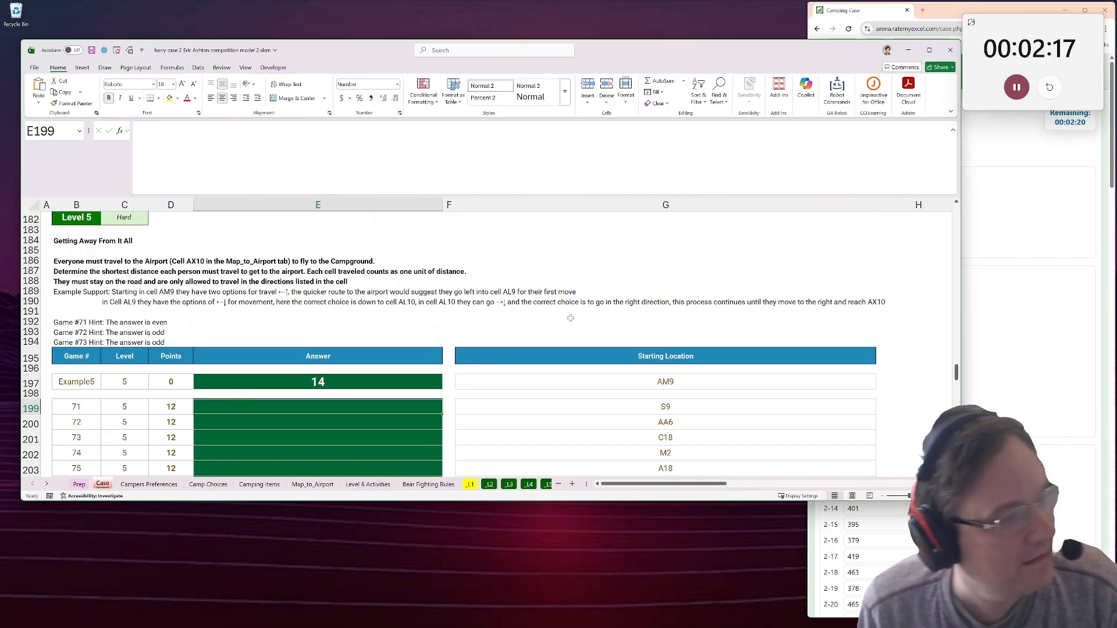
scroll(570, 316, down, 1)
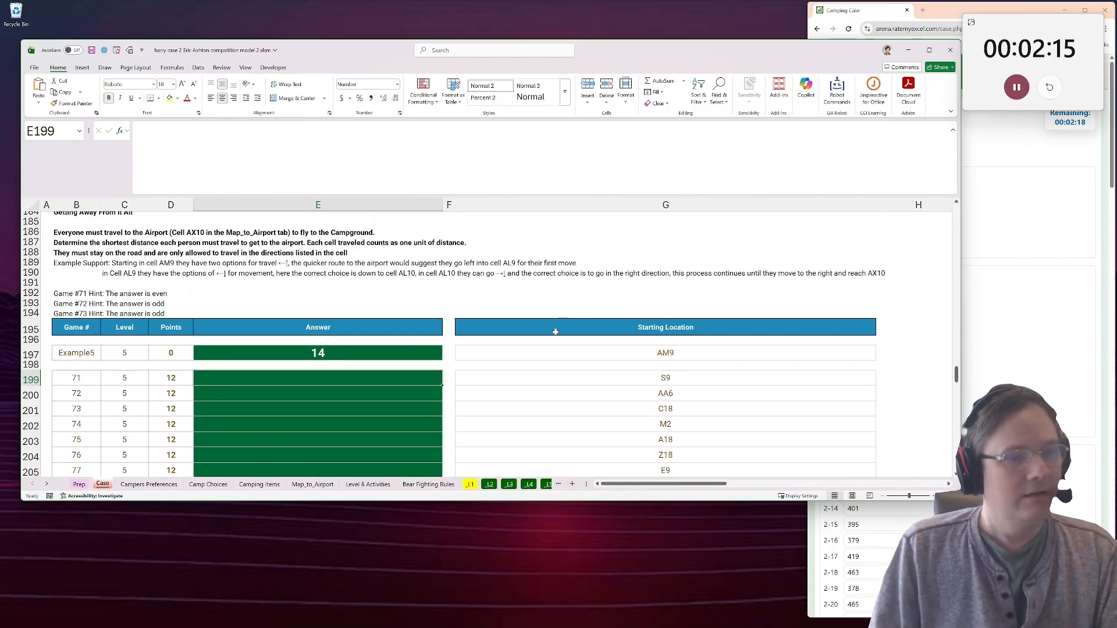
scroll(556, 332, down, 1)
scroll(550, 335, up, 2)
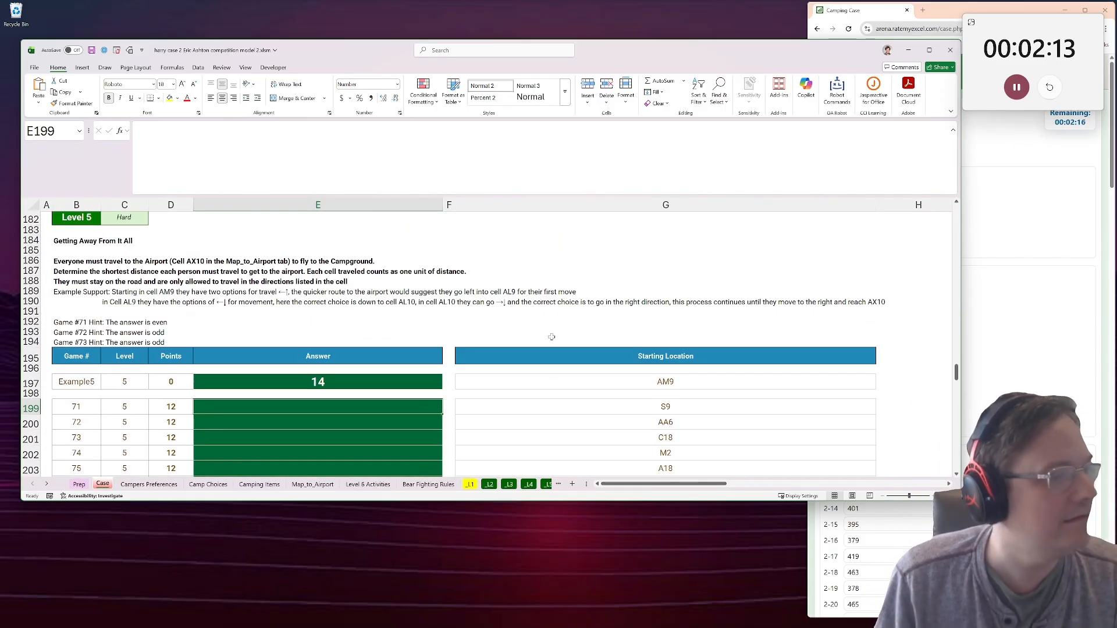
scroll(552, 337, down, 2)
scroll(549, 344, up, 1)
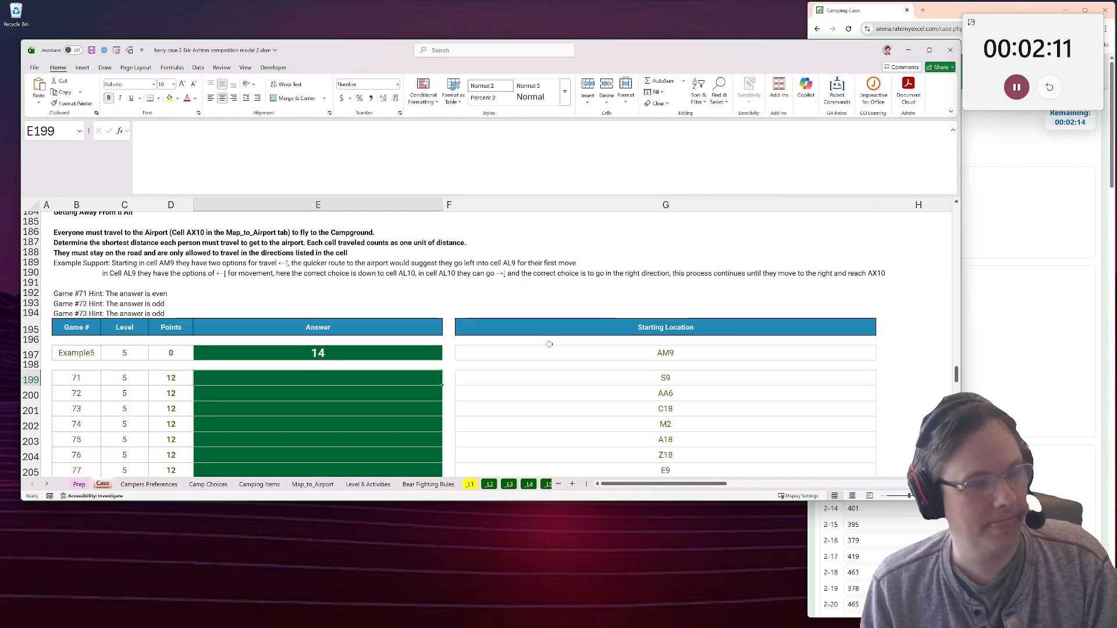
text(d)
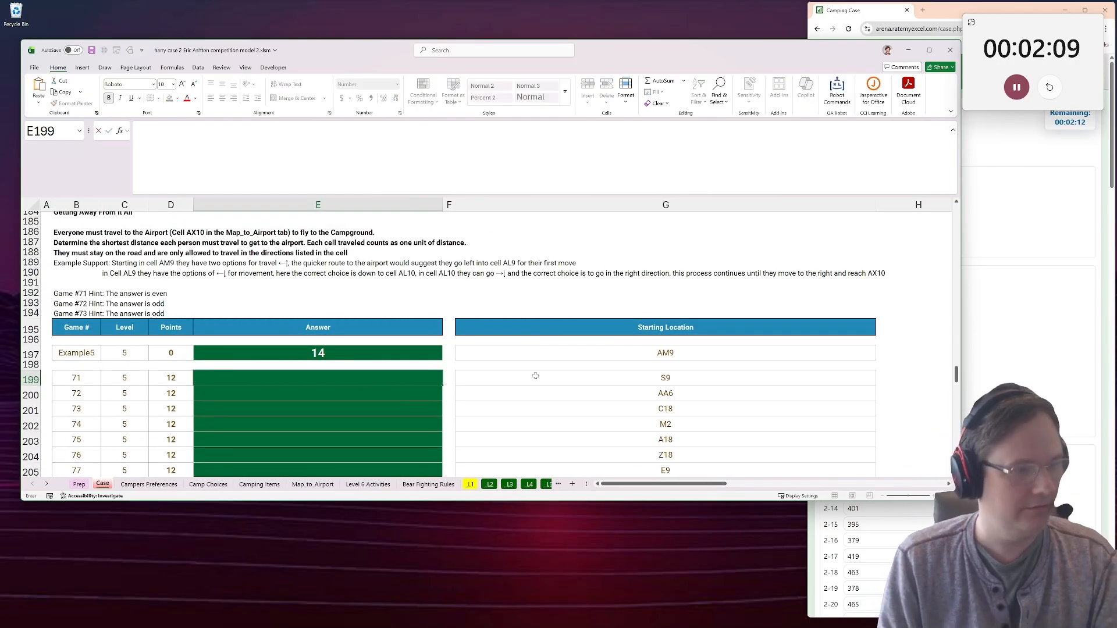
text(ist()
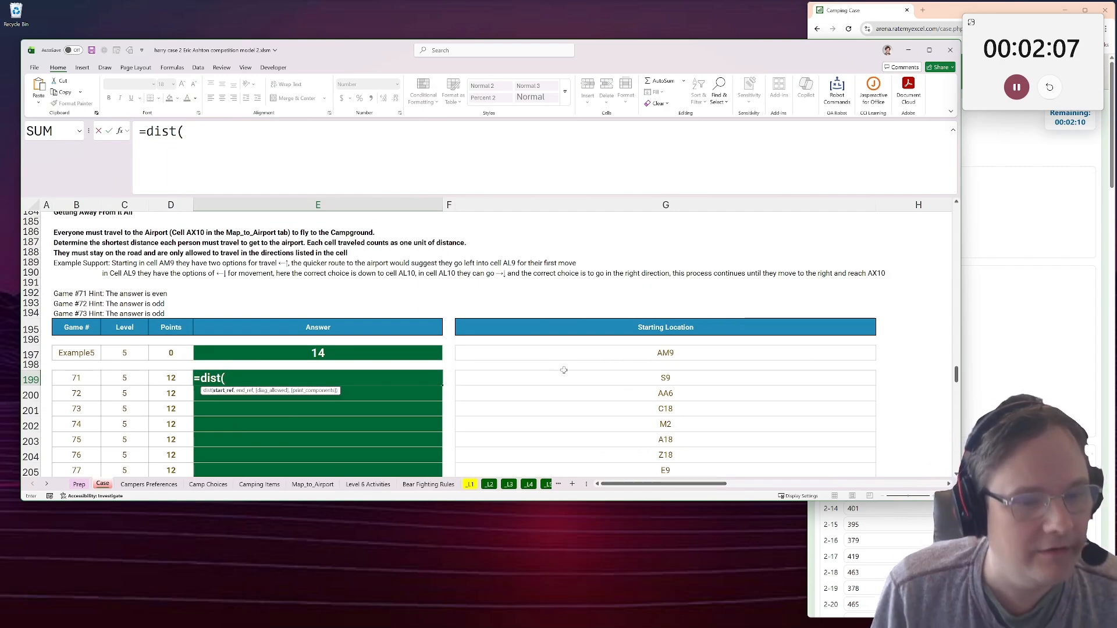
key(Escape)
Enter =dist(G197,"AX10") in H197, beside the Level 5 example row, to get its distance to the airport cell.
click(890, 353)
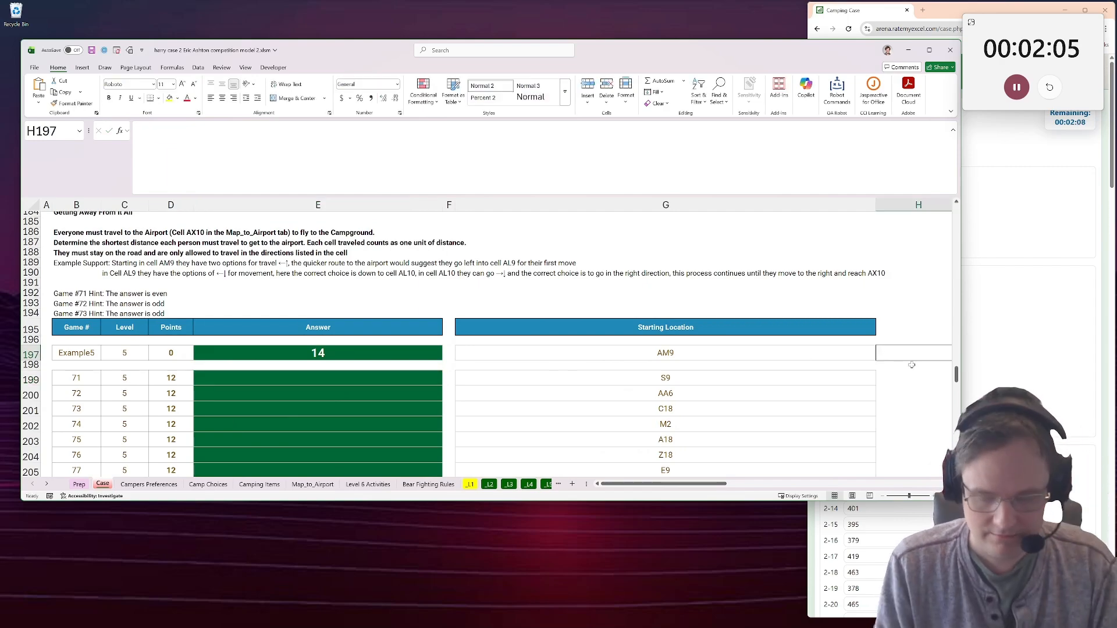
text(=dist()
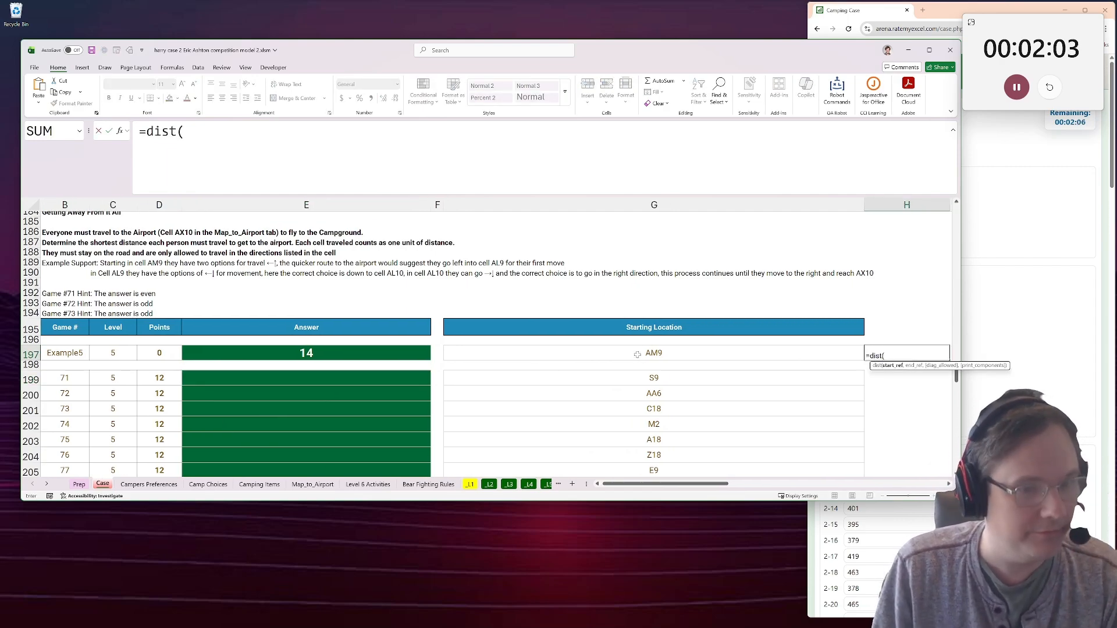
click(637, 355)
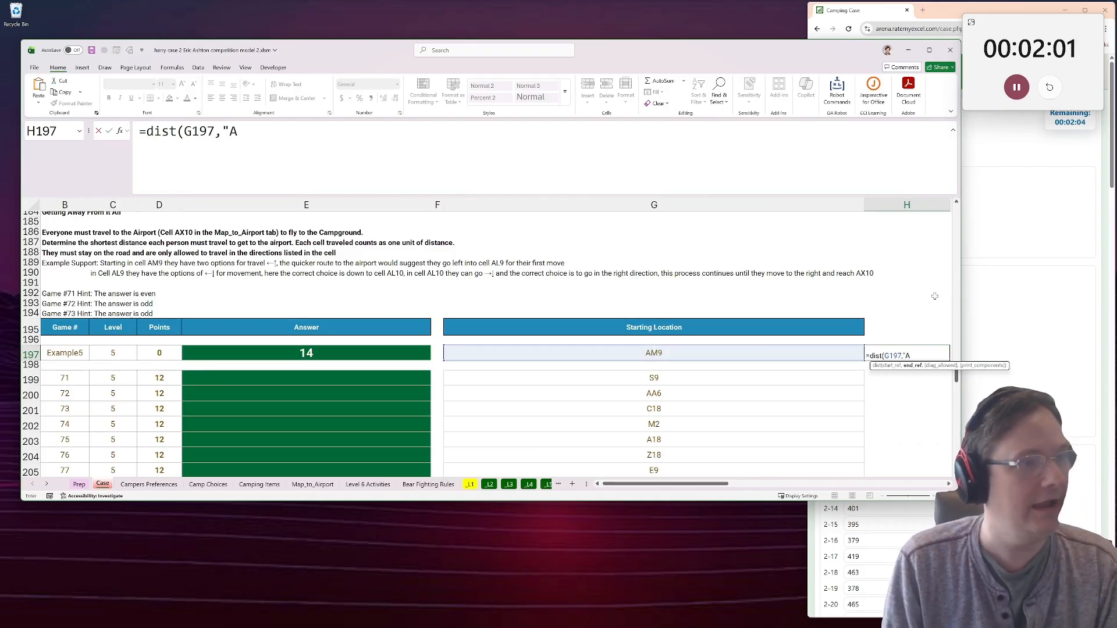
text(,"AX10")
key(Tab)
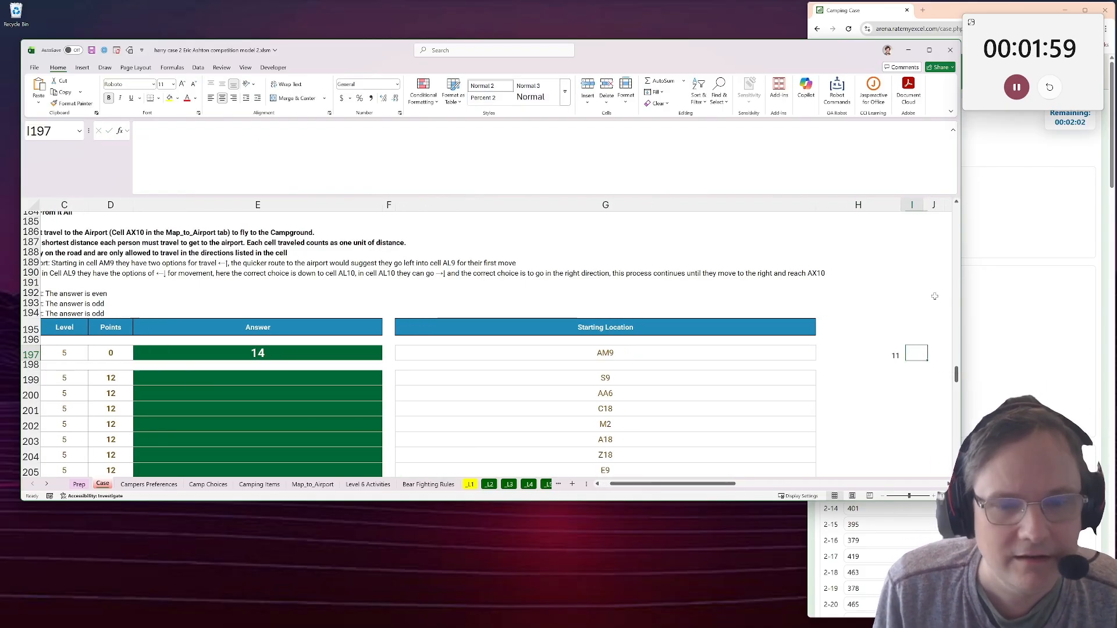
Copy the H197 distance formula to H199:H218 for all Level 5 games.
key(Left)
key(ctrl+c)
drag(875, 348, 843, 253)
click(842, 451)
key(ctrl+v)
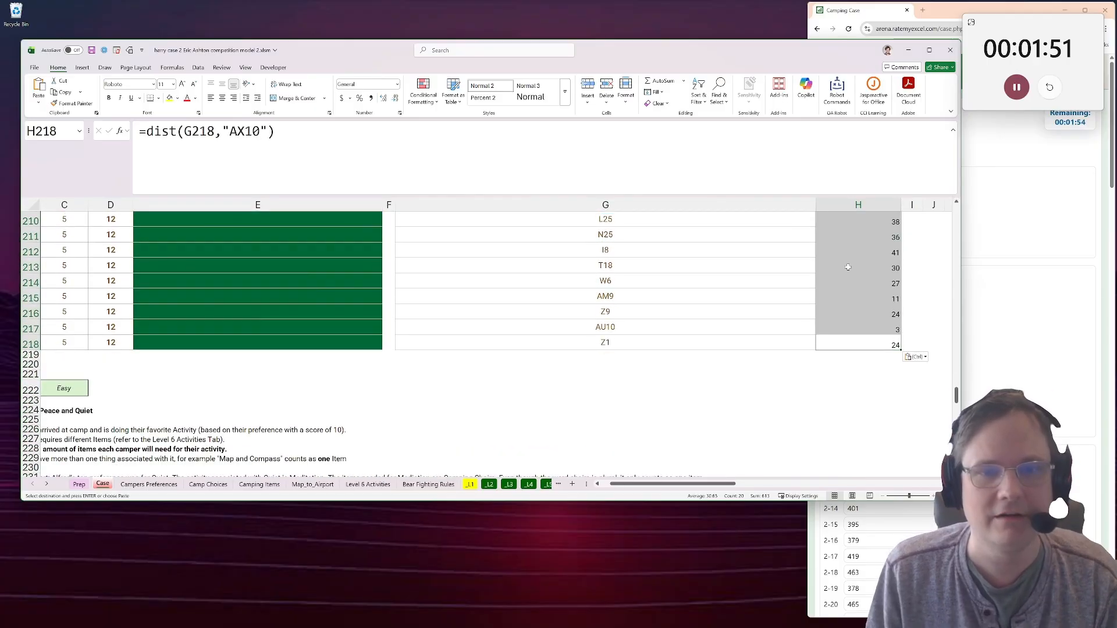
Enter =H197*(14/11) in I197 to scale the example row's distance to its known answer.
scroll(862, 288, up, 5)
click(874, 252)
key(Right)
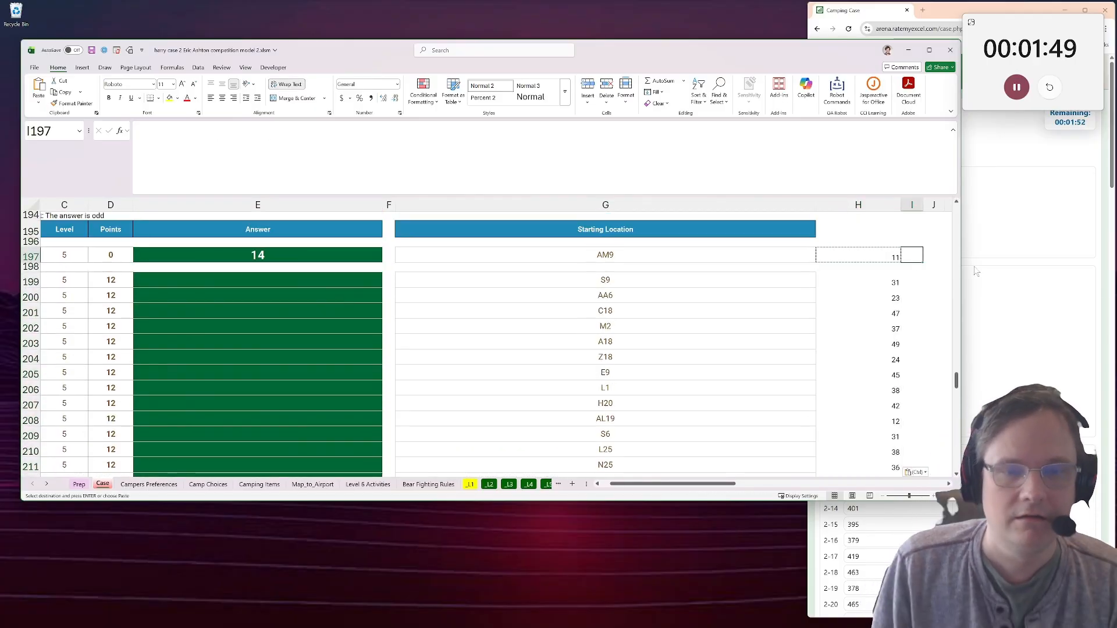
text(=)
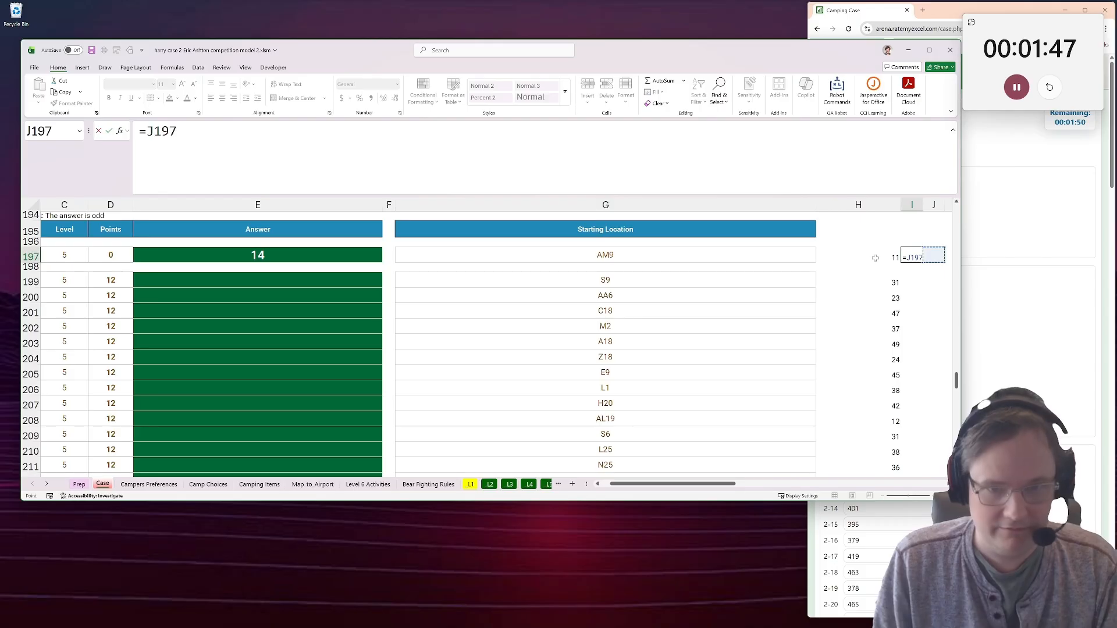
click(868, 257)
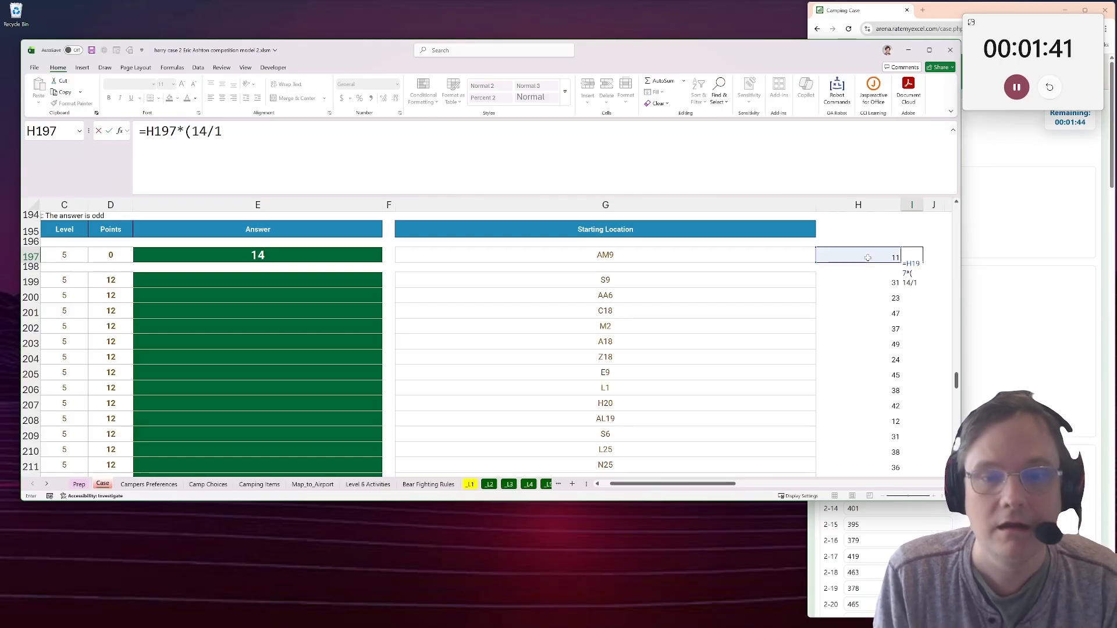
key(ctrl+Return)
scroll(764, 316, down, 1)
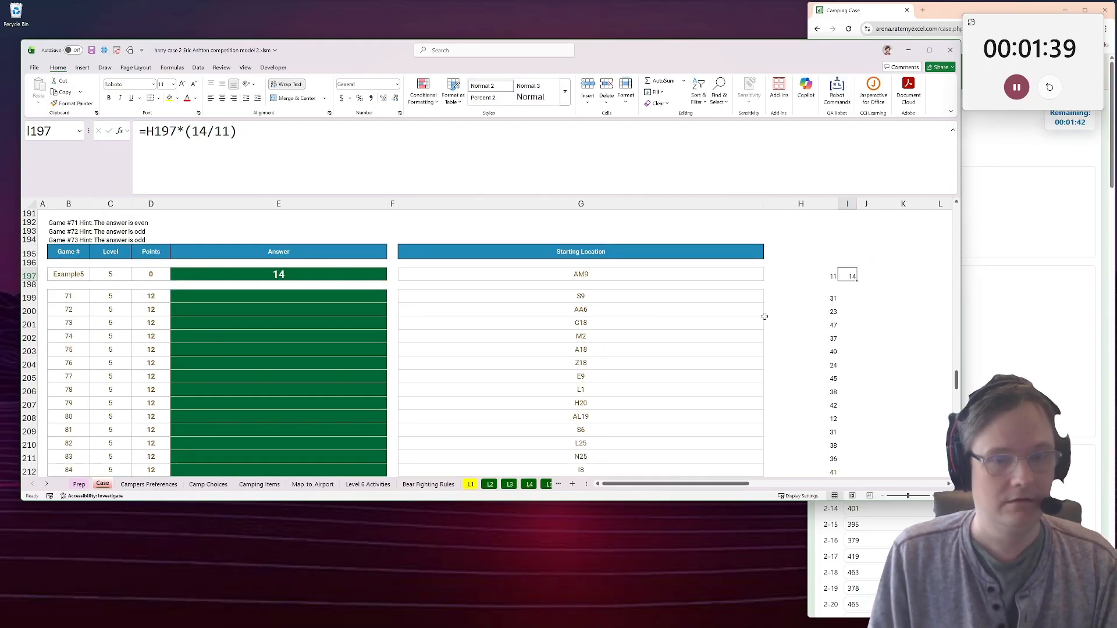
Wrap the I197 formula in ROUND with 0 decimals and copy it to I199:I218.
click(145, 130)
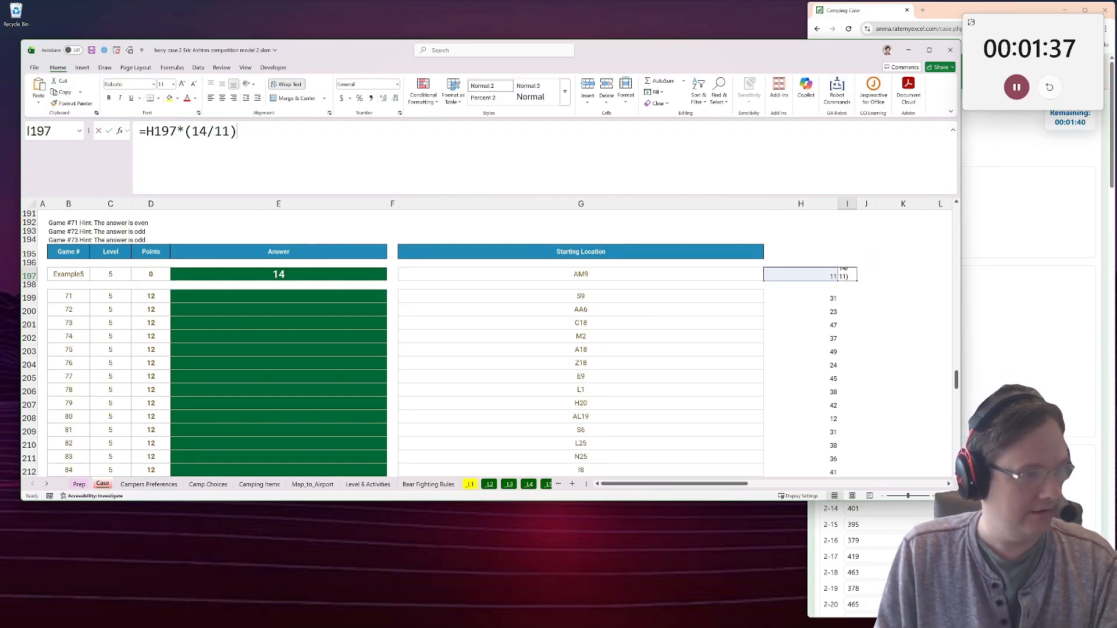
text(round()
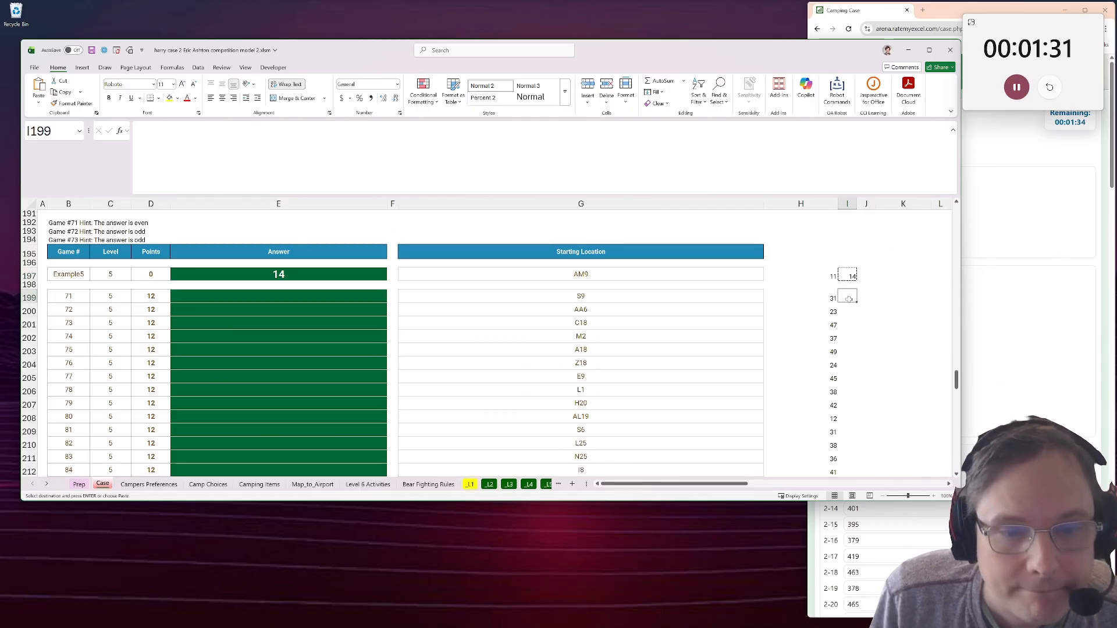
drag(849, 299, 847, 461)
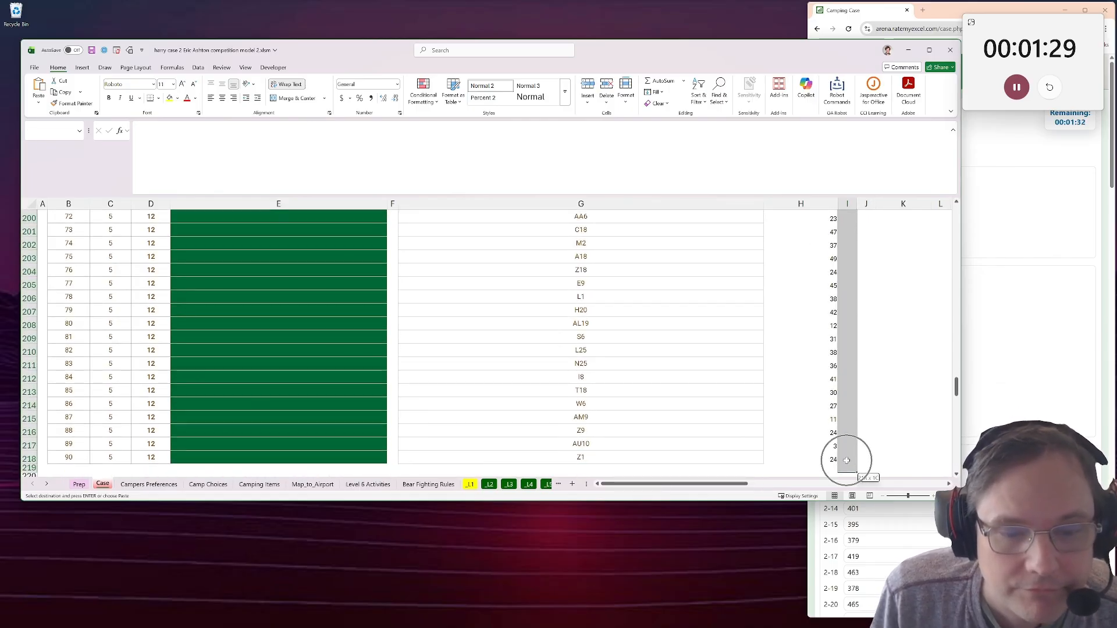
key(ctrl+v)
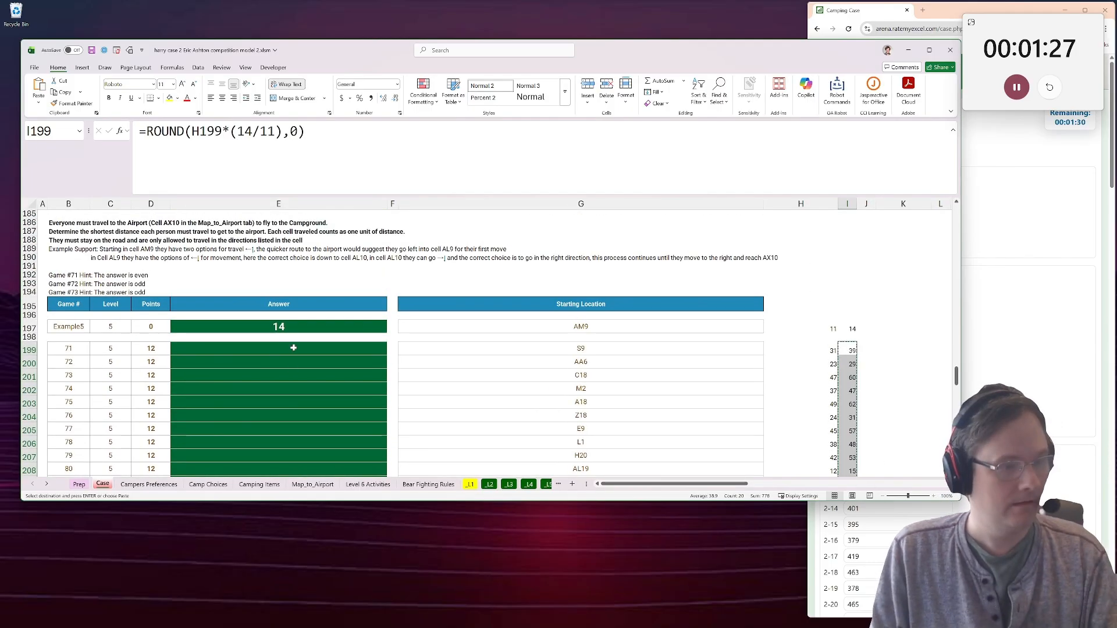
Paste the rounded estimates as values into the Level 5 answer cells from E199, and overwrite the game 71 answer with 38.
click(293, 348)
key(ctrl+shift+v)
key(BackSpace)
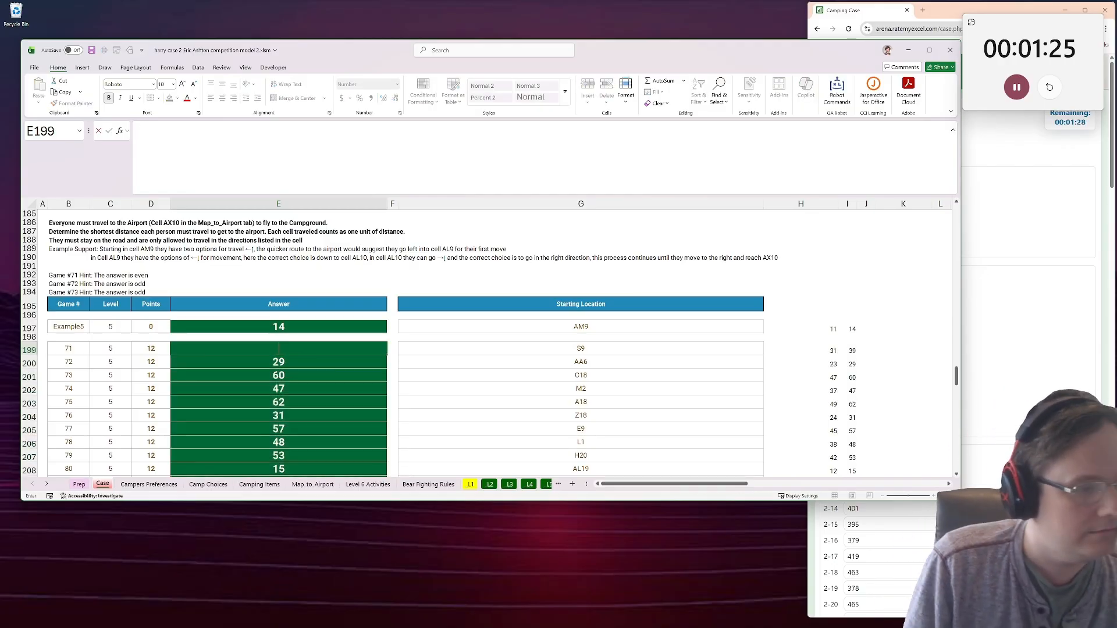
text(38)
key(Return)
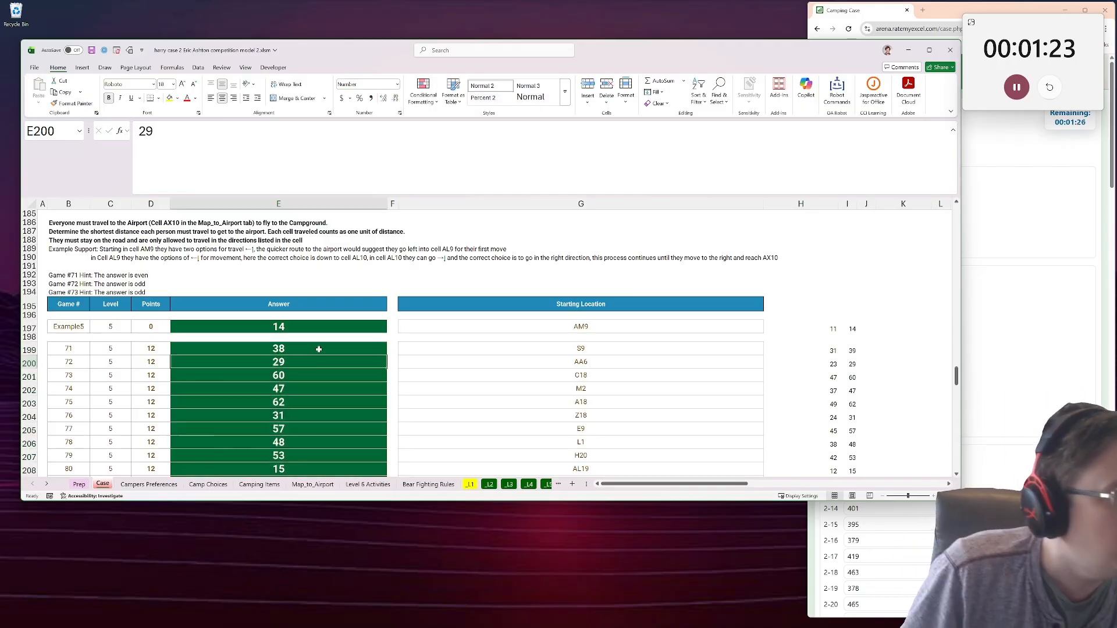
Overwrite the game 73 answer in E201 with 61 so that it is odd, matching the hint.
scroll(319, 349, down, 1)
click(319, 349)
text(61)
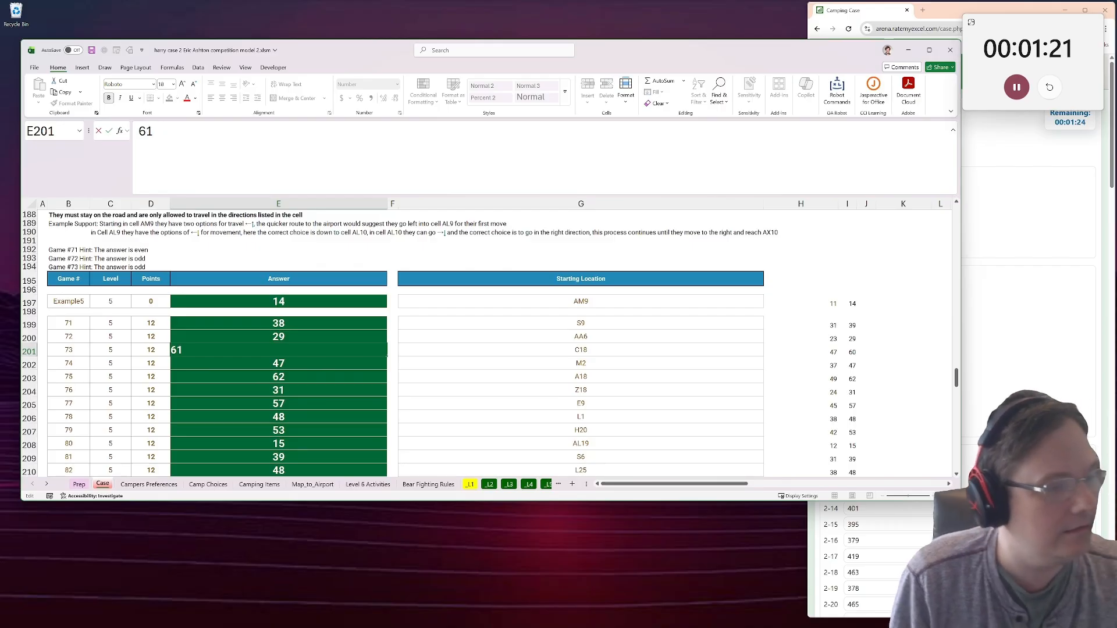
key(Return)
Copy the Level 5 answers E199:E218 and paste them into the browser form starting at field 5-71.
scroll(367, 379, down, 4)
drag(297, 448, 290, 245)
key(ctrl+c)
key(alt+Tab)
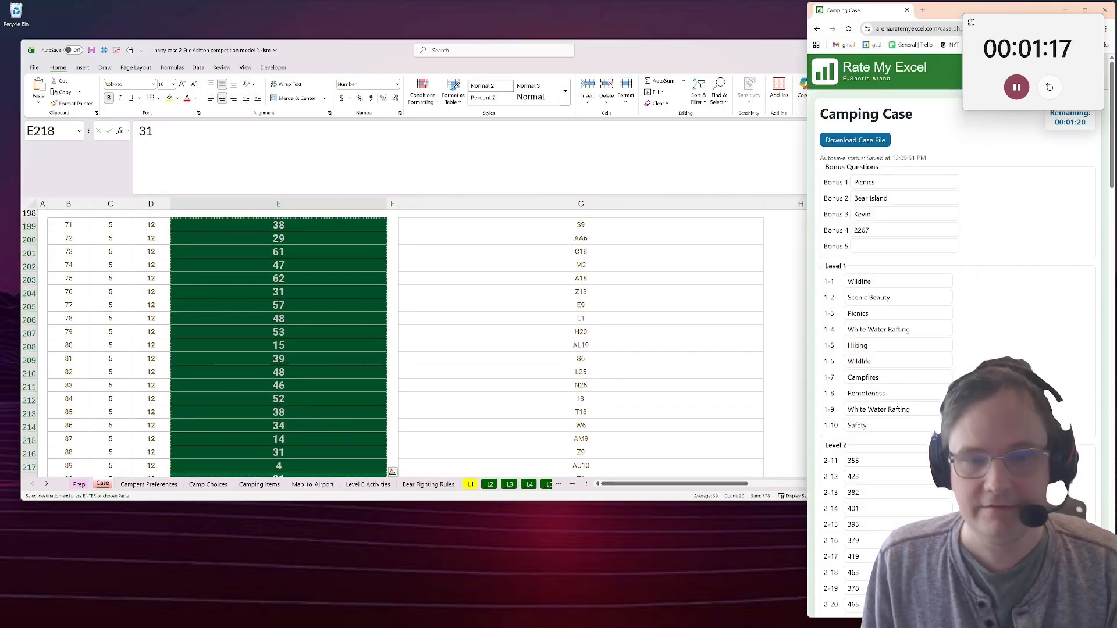
scroll(954, 349, down, 15)
scroll(908, 374, down, 5)
scroll(908, 374, up, 1)
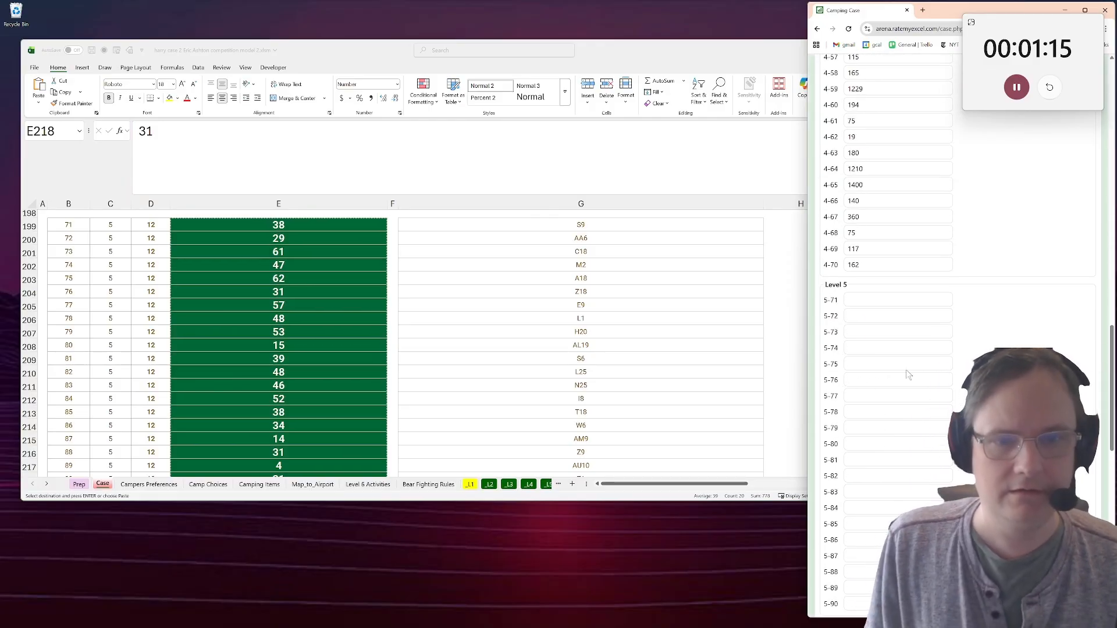
click(898, 300)
key(ctrl+v)
Enter 40 as the Bonus 5 answer in the browser form, and check the pasted Level 5 answers.
key(alt+Tab)
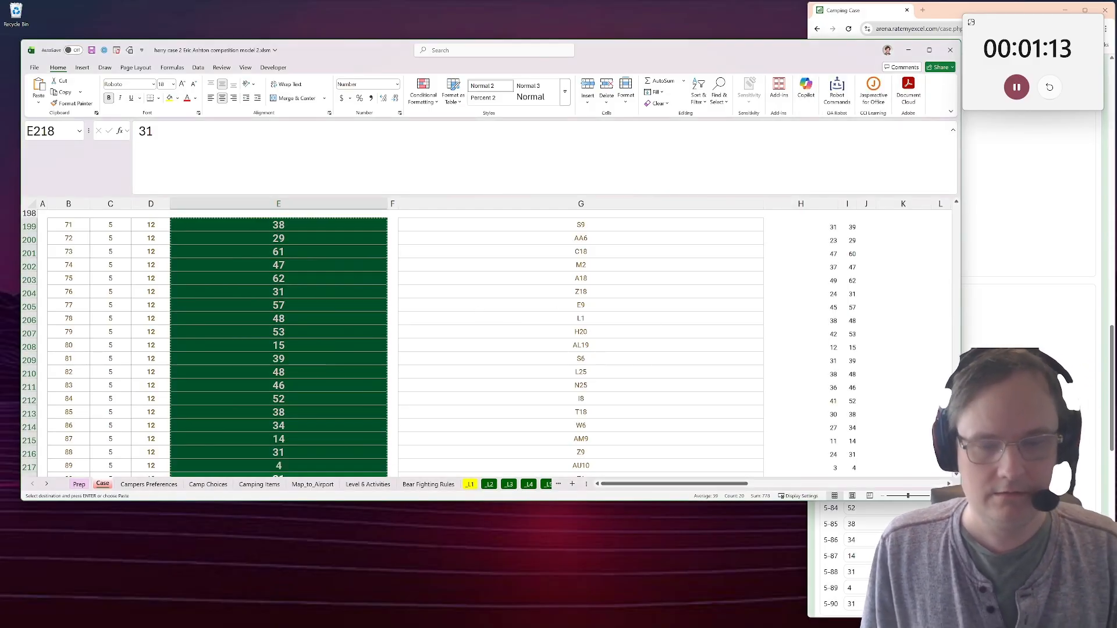
key(alt+Tab)
key(alt+Tab)
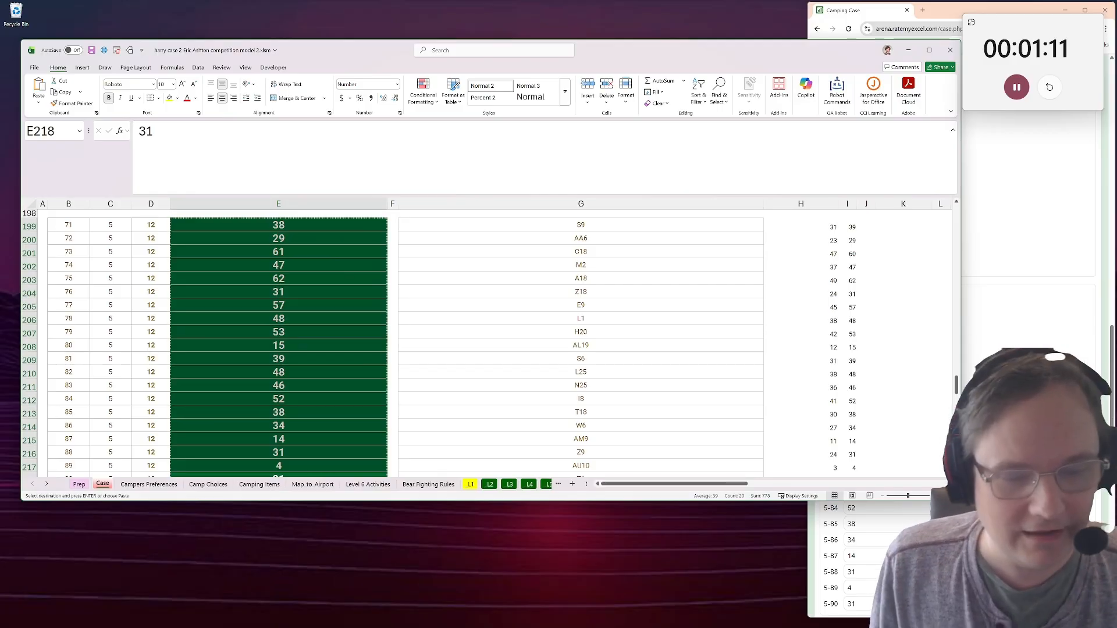
key(alt+Tab)
scroll(954, 349, up, 5)
scroll(908, 349, up, 15)
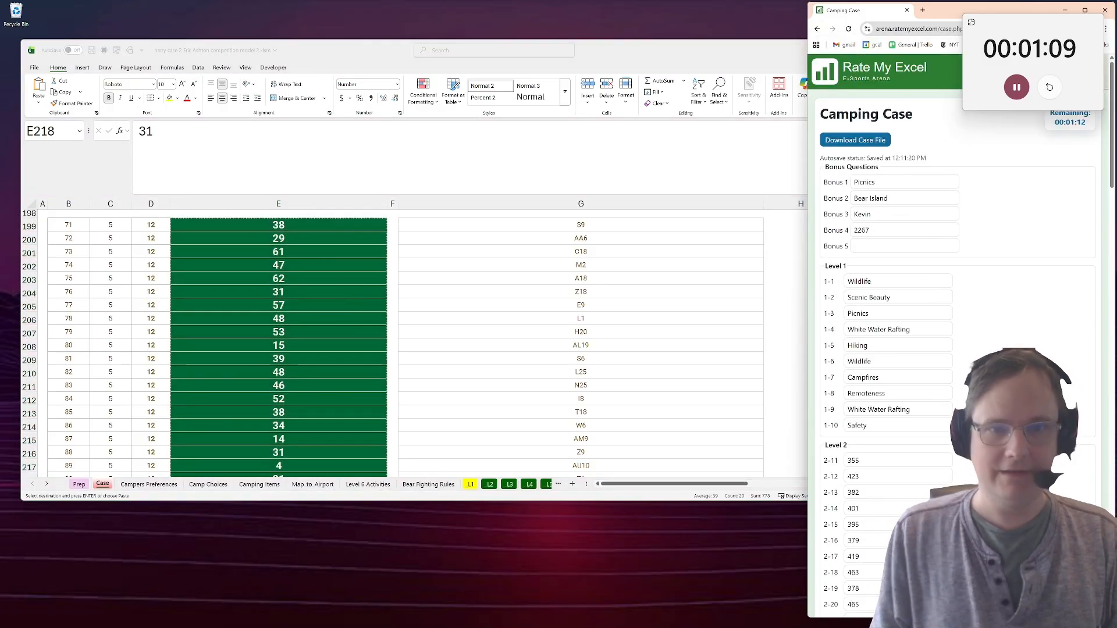
click(904, 246)
text(40)
scroll(907, 349, down, 17)
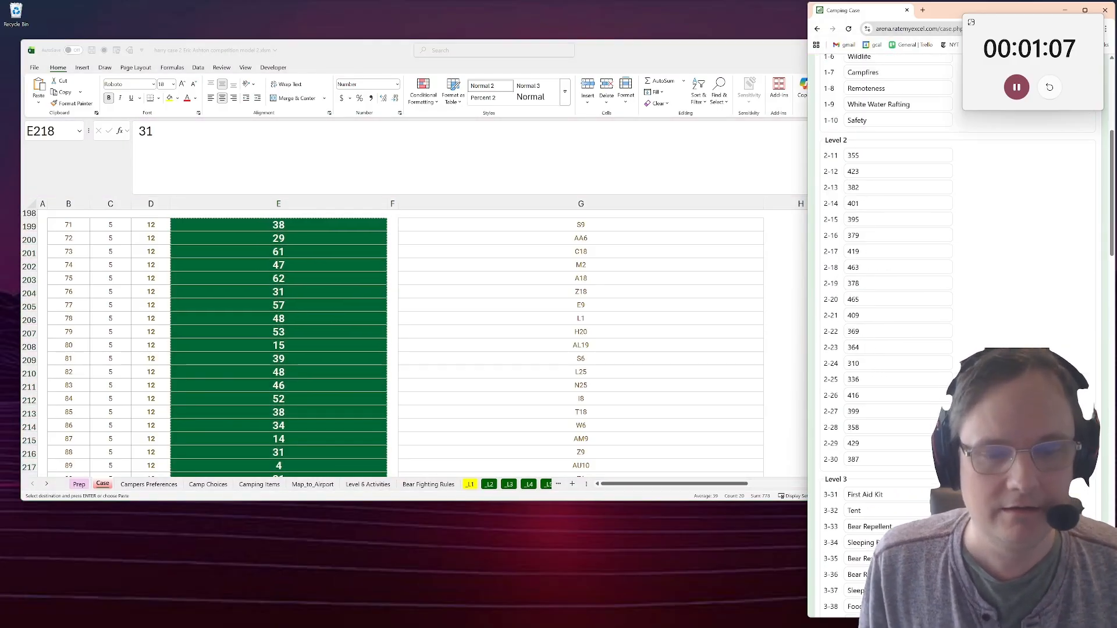
scroll(908, 349, down, 15)
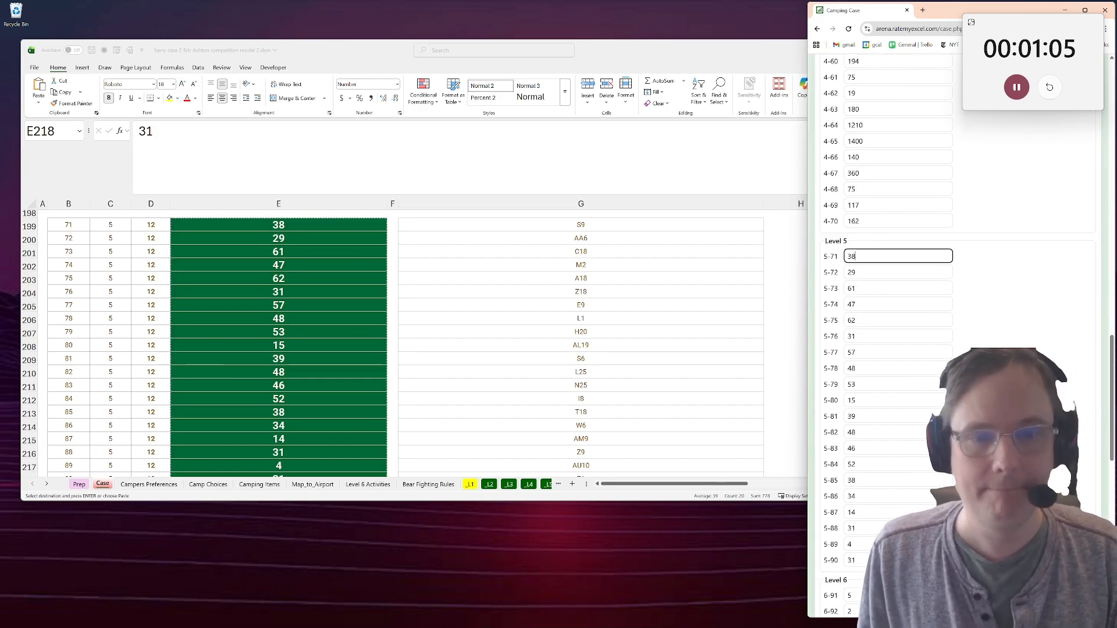
scroll(873, 297, up, 13)
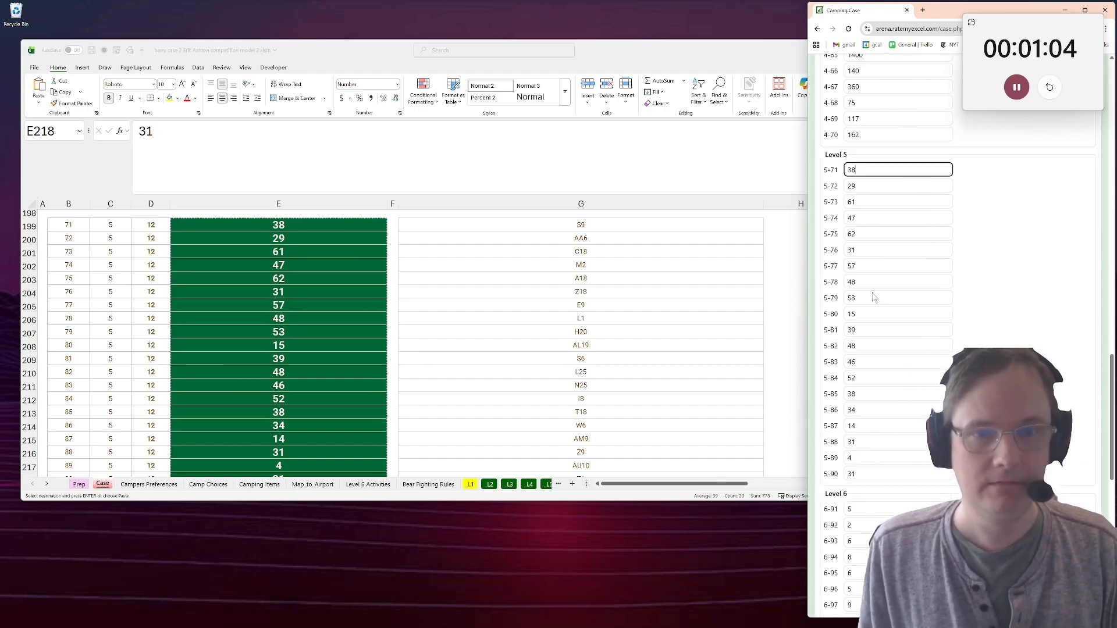
Return to the workbook and trace the route from game 89's starting cell AU10 to the airport on the Map_to_Airport sheet.
click(541, 422)
scroll(332, 367, down, 3)
click(321, 367)
click(547, 378)
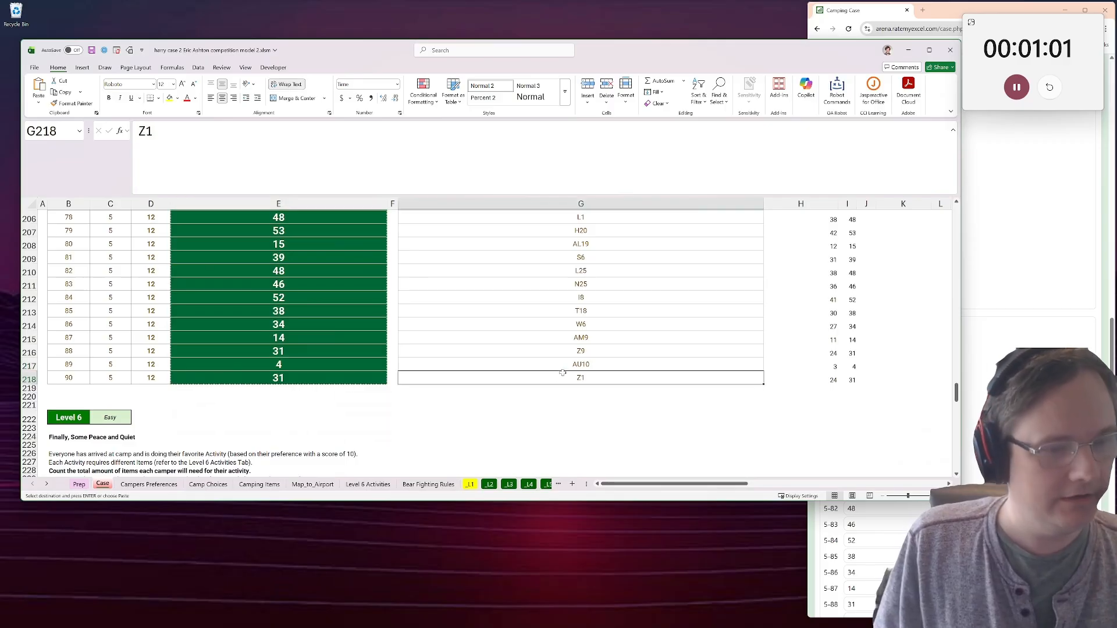
click(544, 365)
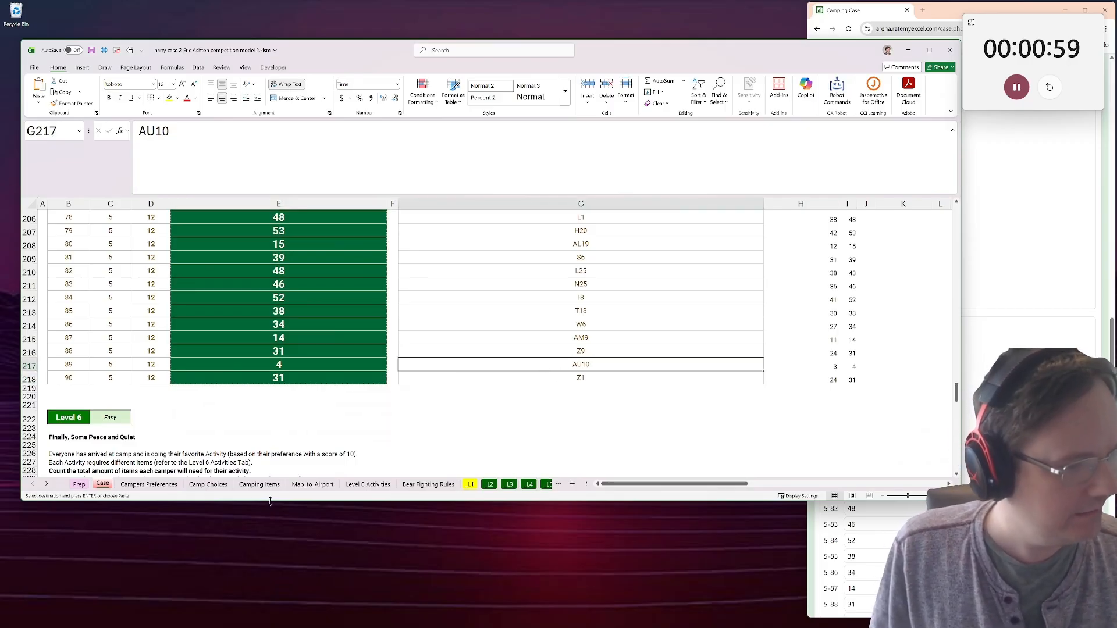
click(259, 484)
click(313, 484)
scroll(259, 305, down, 3)
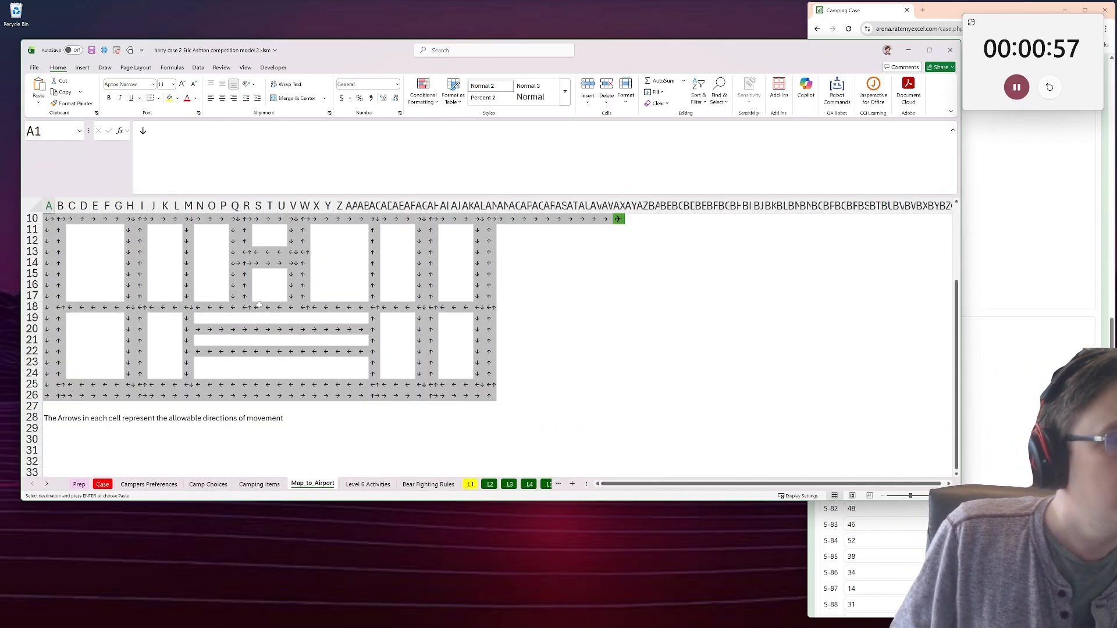
scroll(652, 215, up, 2)
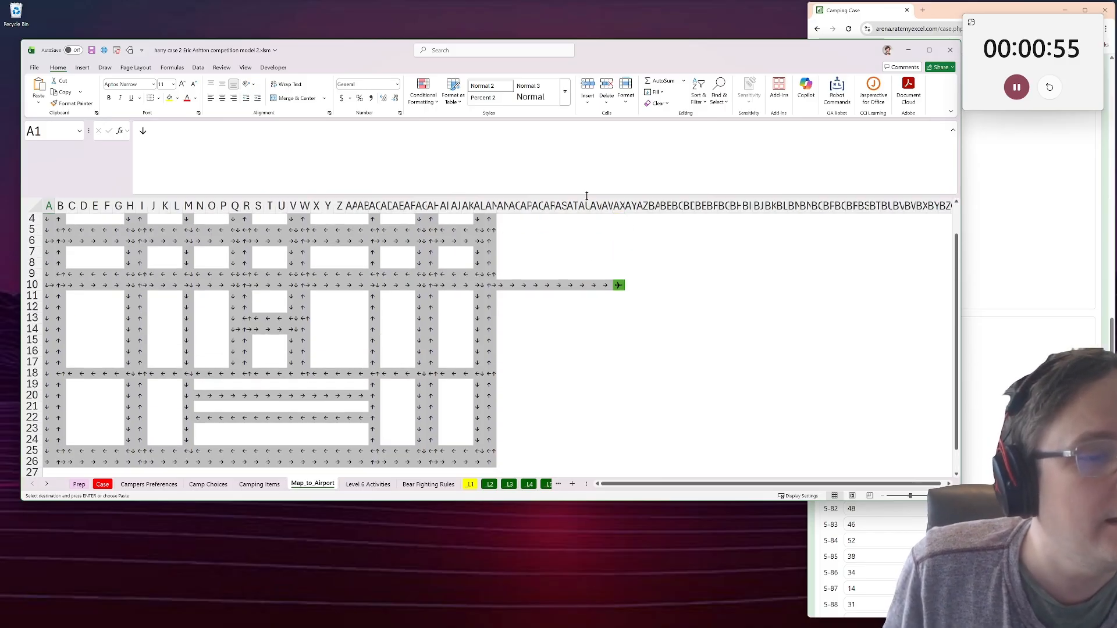
click(584, 206)
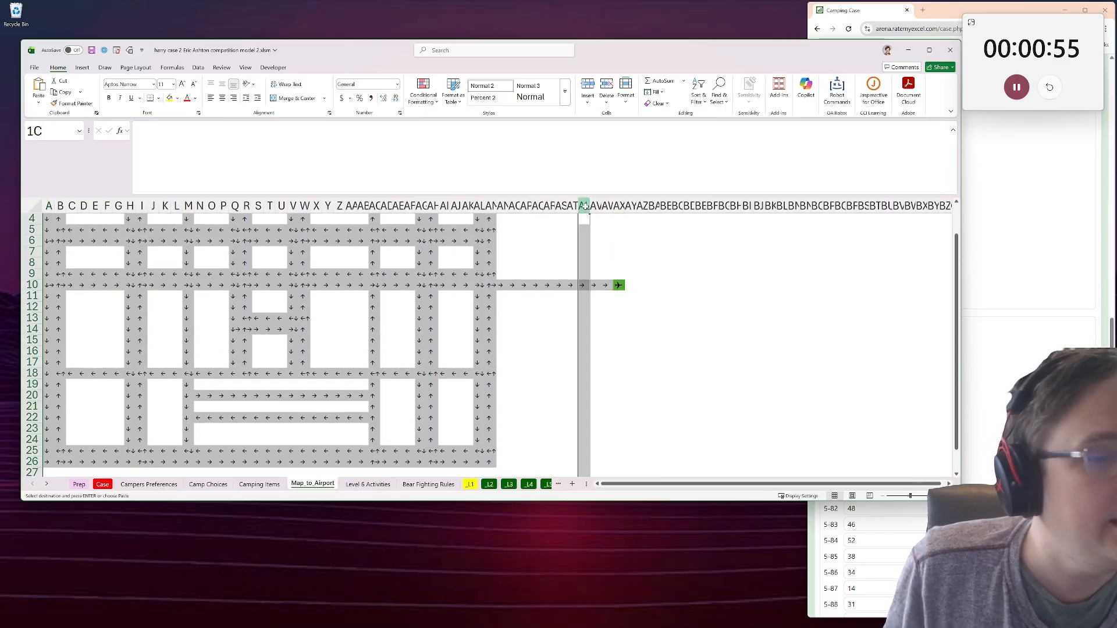
click(584, 284)
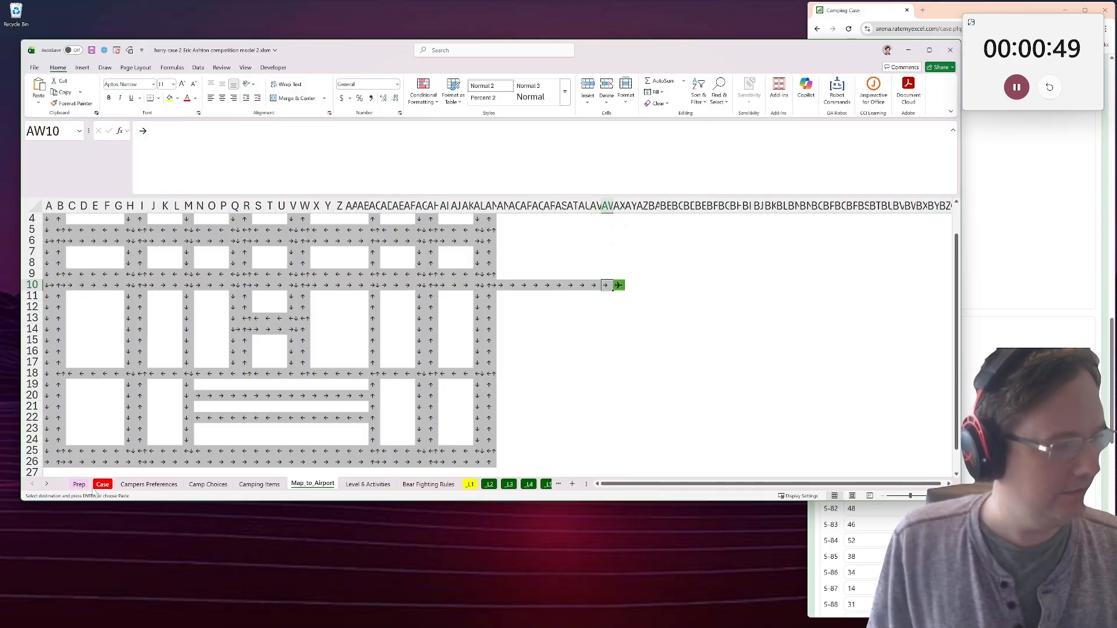
Review the Level 5 rules and answers on the Case sheet, and recount the cells from AU10 to the airport on Map_to_Airport.
click(103, 485)
scroll(254, 398, up, 8)
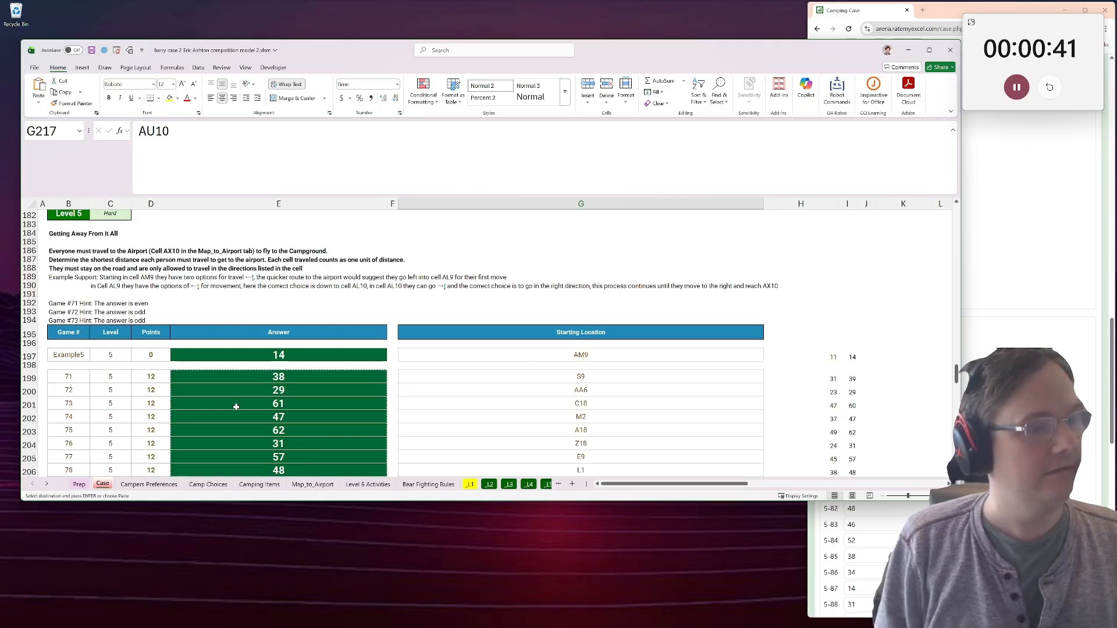
scroll(236, 407, down, 2)
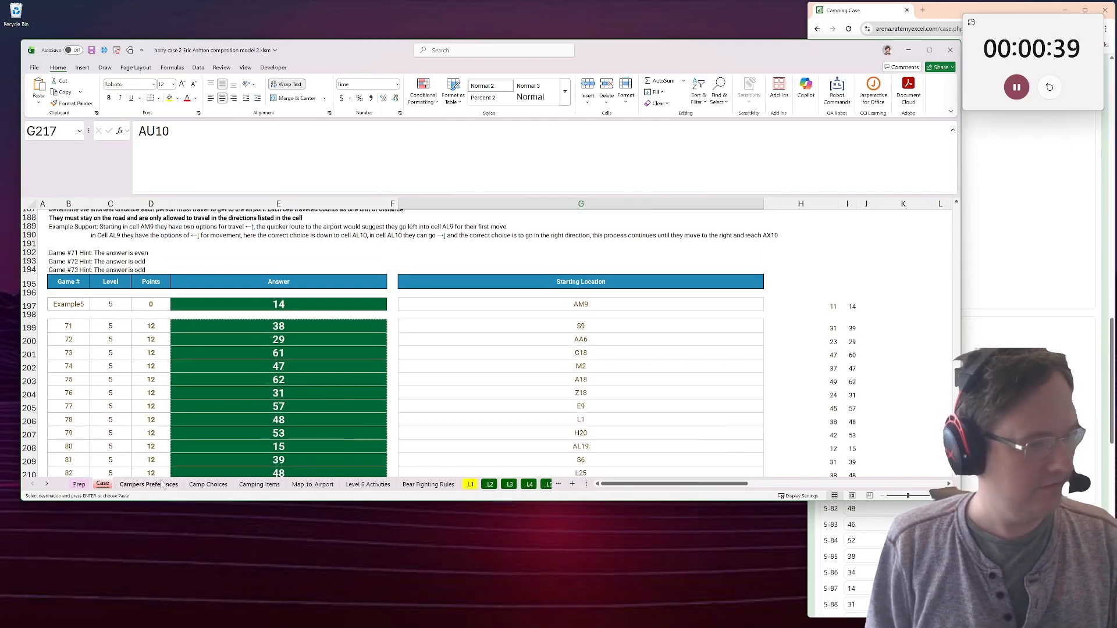
click(158, 486)
click(312, 484)
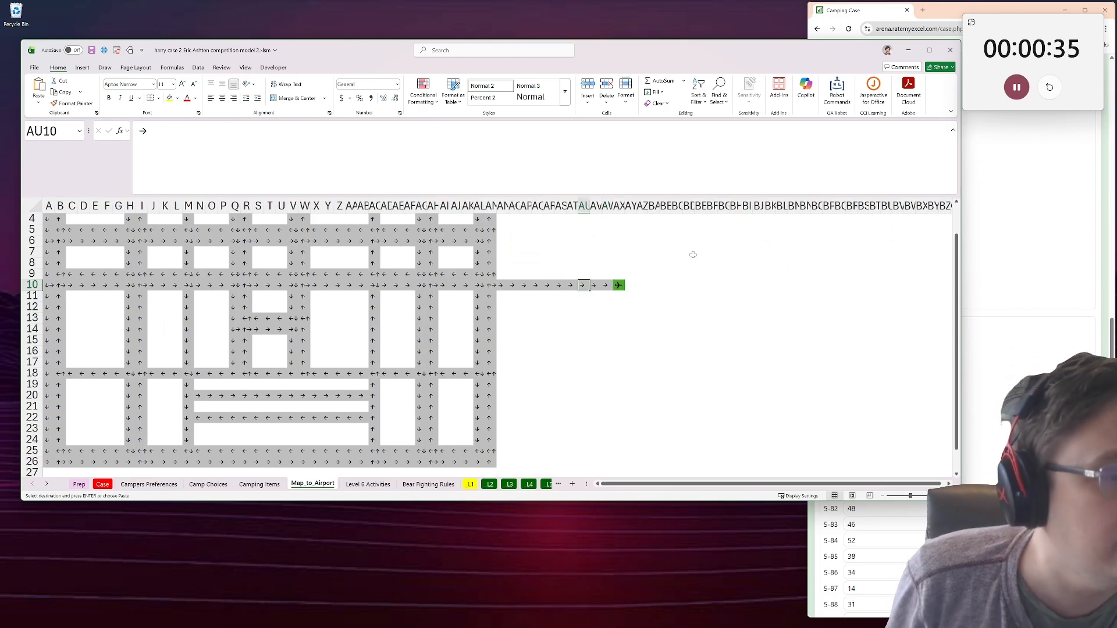
key(Right)
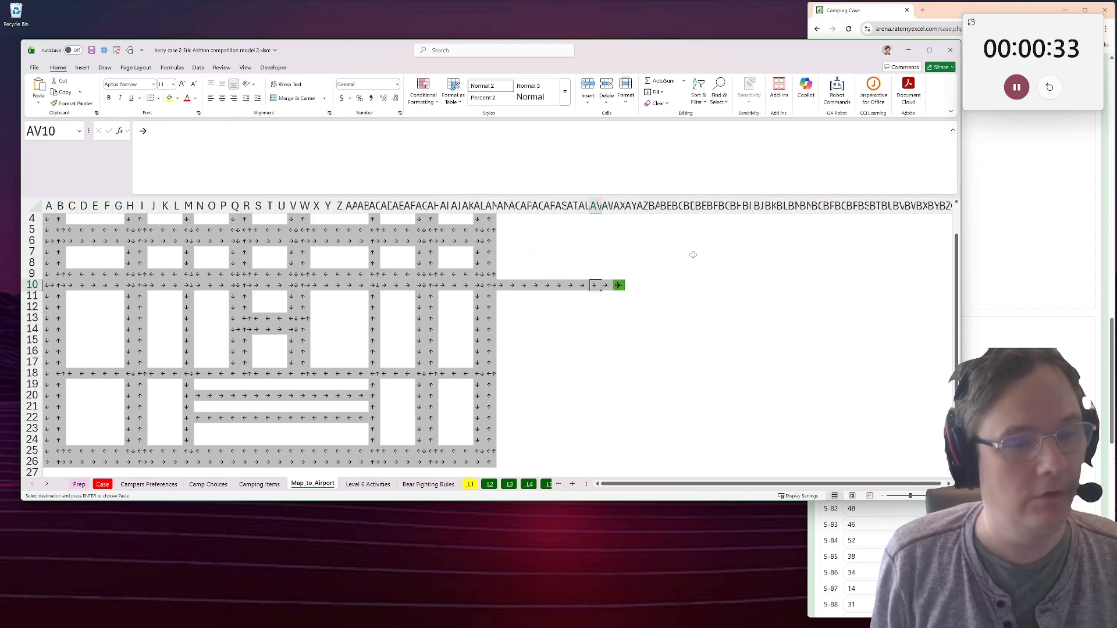
Switch to the browser form and check the submitted Level 5 answers in fields 5-71 to 5-90.
click(896, 541)
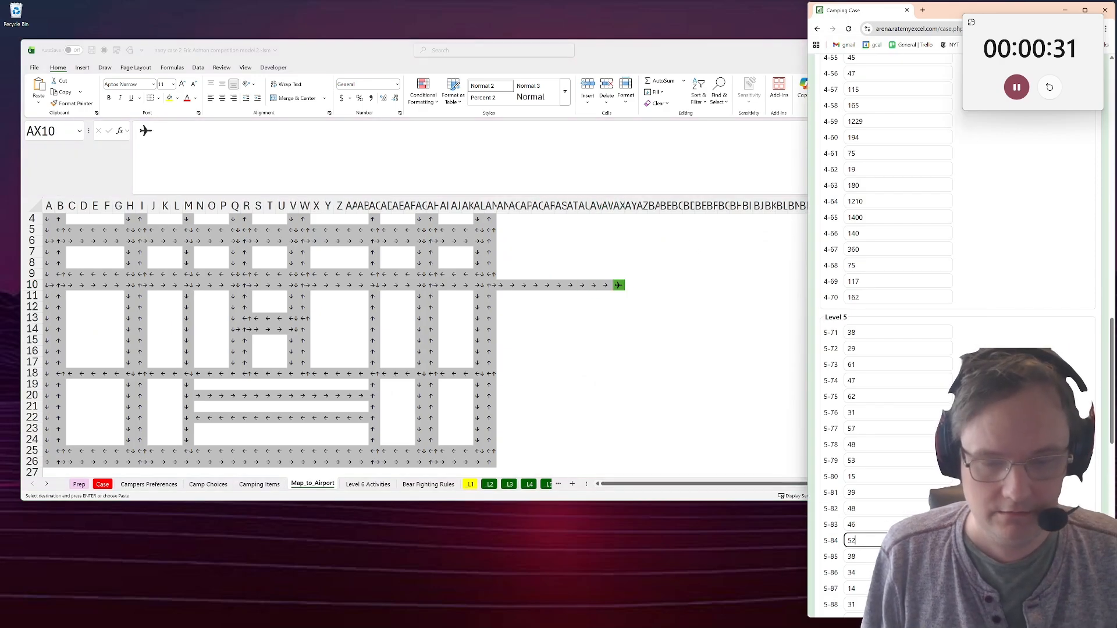
scroll(896, 540, down, 6)
scroll(897, 540, up, 3)
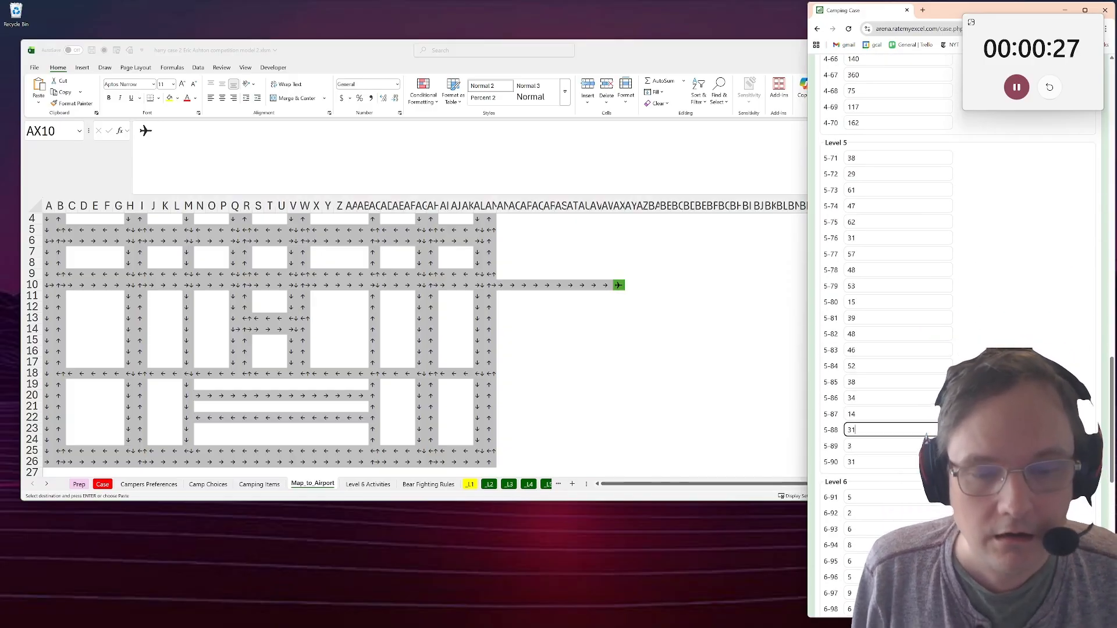
click(593, 376)
click(1007, 368)
scroll(1003, 372, up, 1)
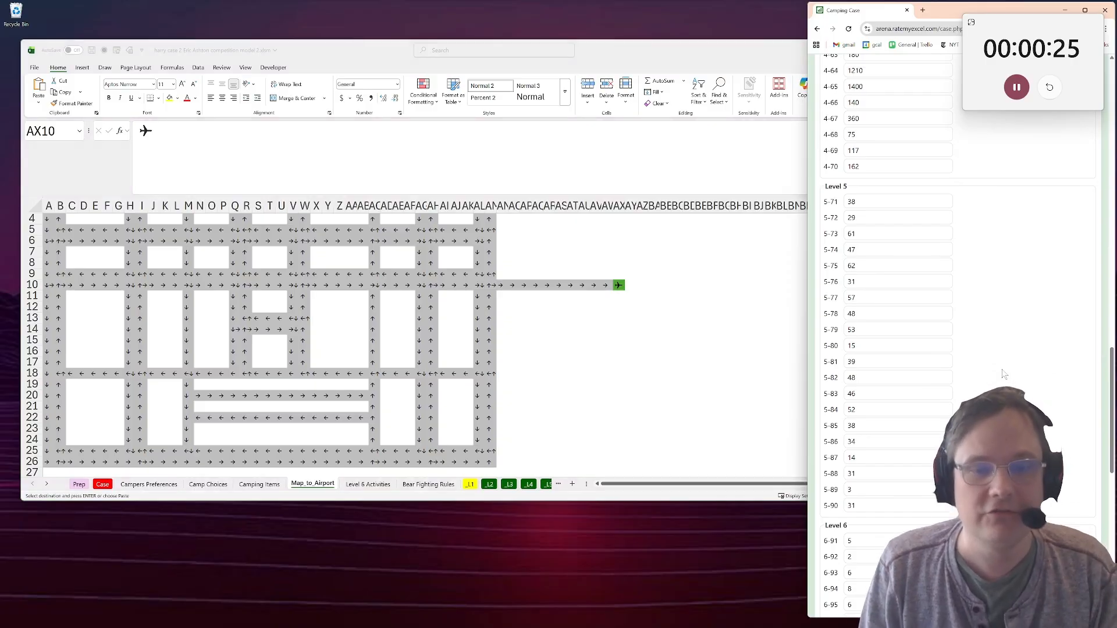
Return the workbook to the Case sheet, and look over the Level 3 to Level 5 answers in the browser form.
click(279, 349)
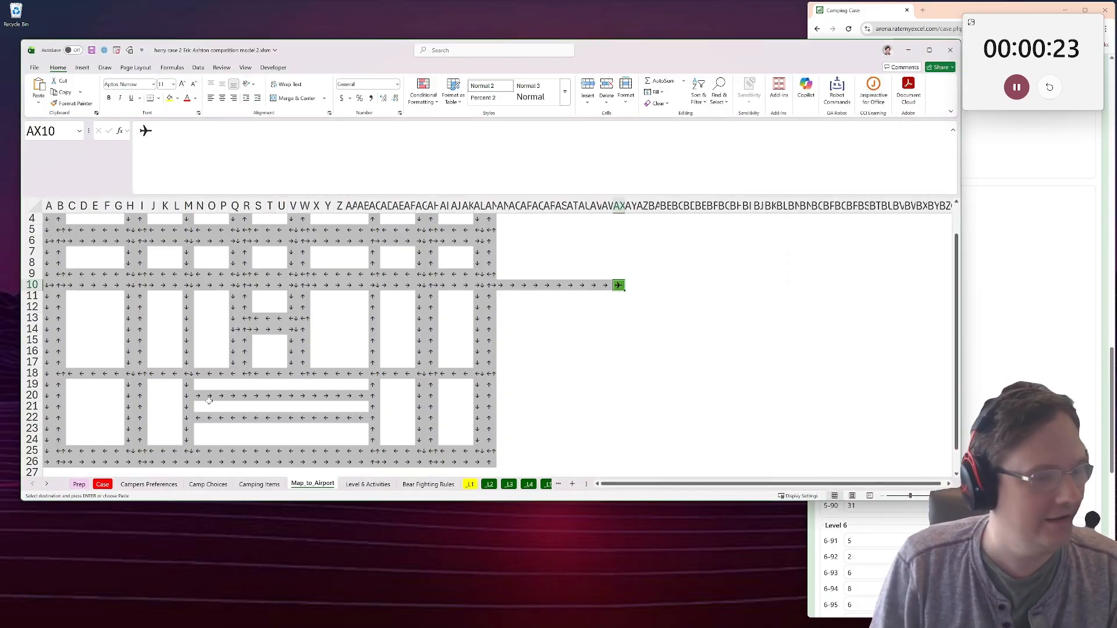
click(103, 486)
click(918, 395)
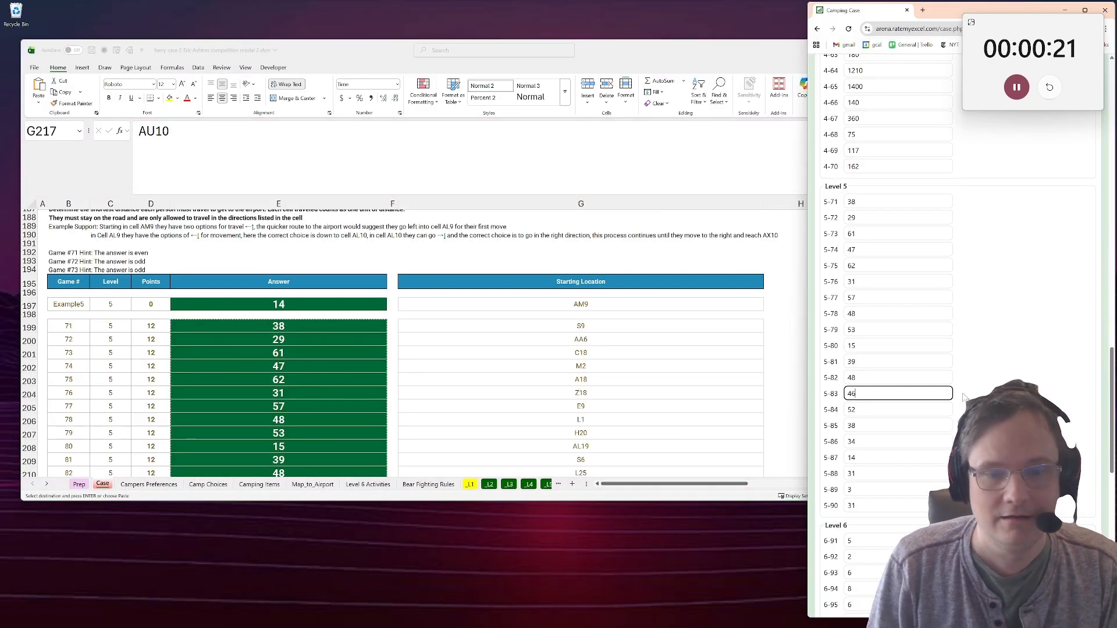
scroll(917, 396, down, 10)
scroll(958, 384, up, 20)
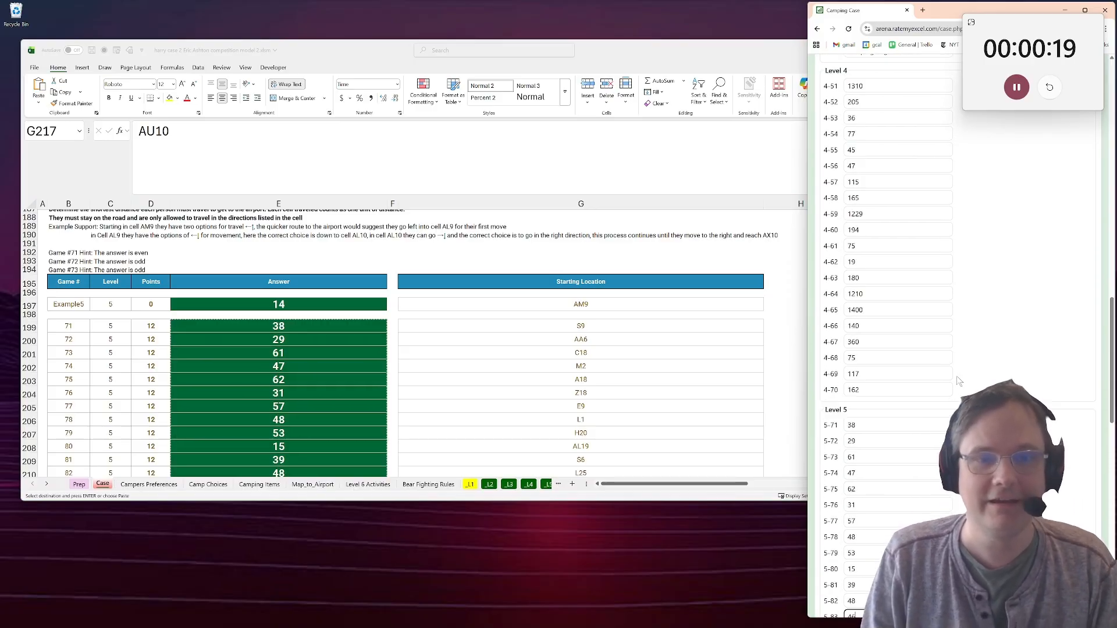
scroll(958, 383, up, 10)
scroll(959, 383, down, 20)
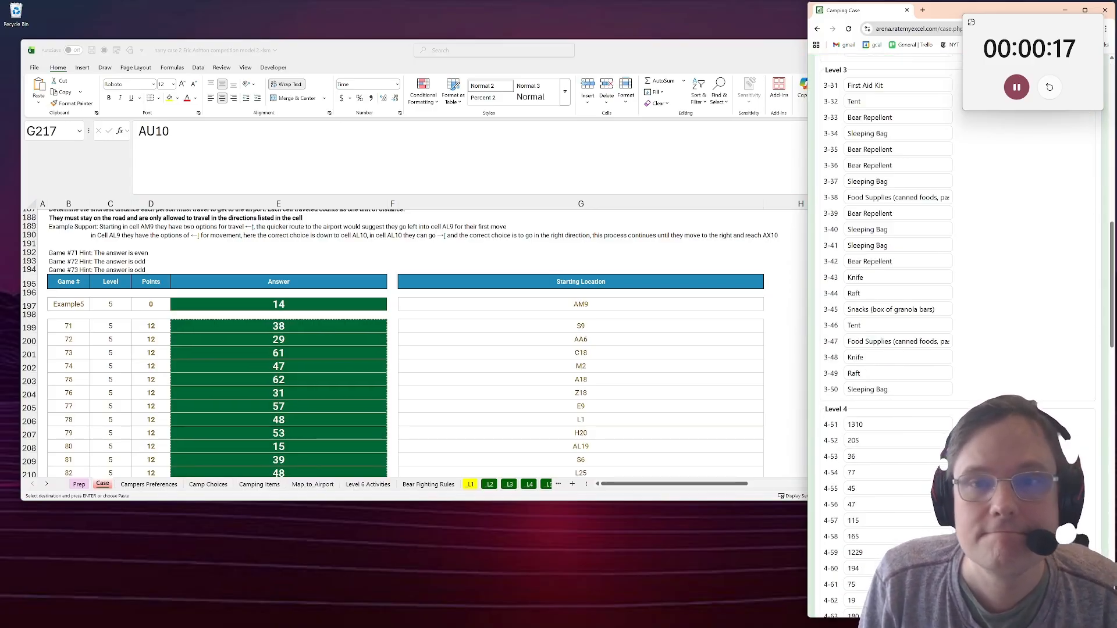